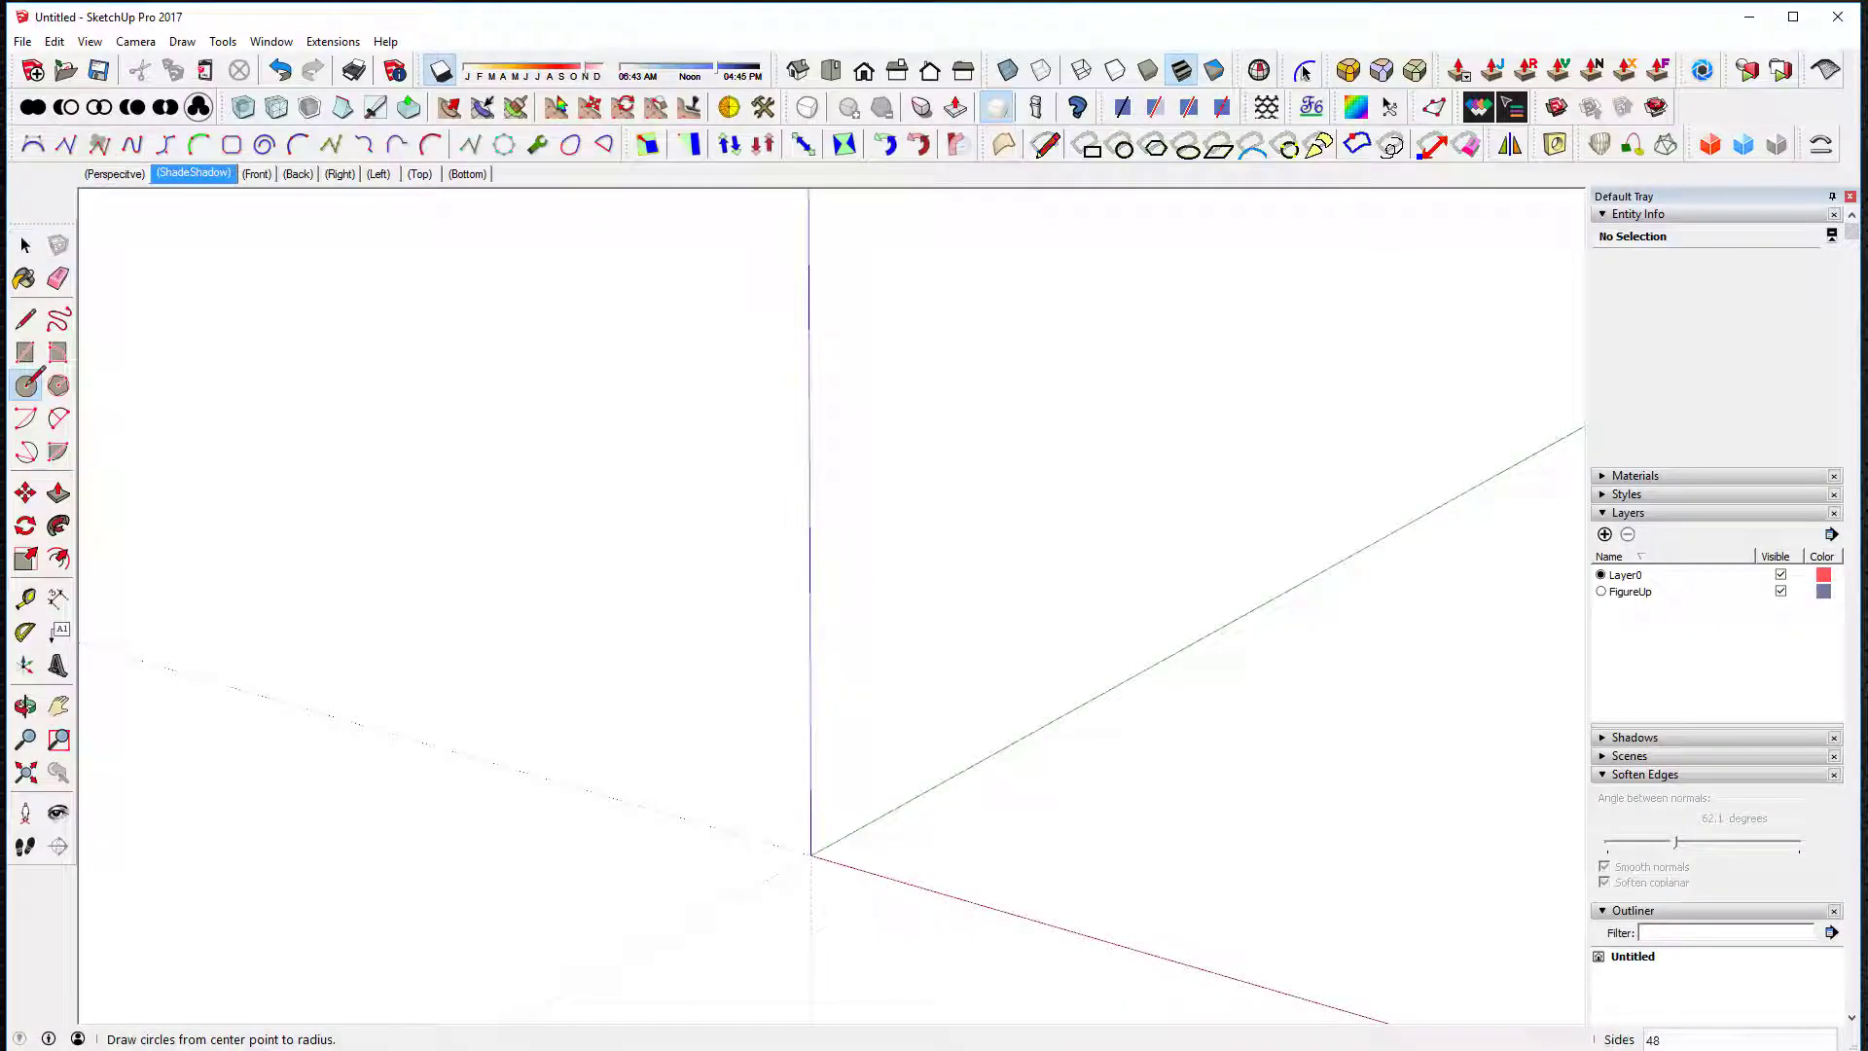
Step: Draw a 12-sided circle on the ground plane, centred on the origin with its radius along the green axis
{"action": "key", "text": "c"}
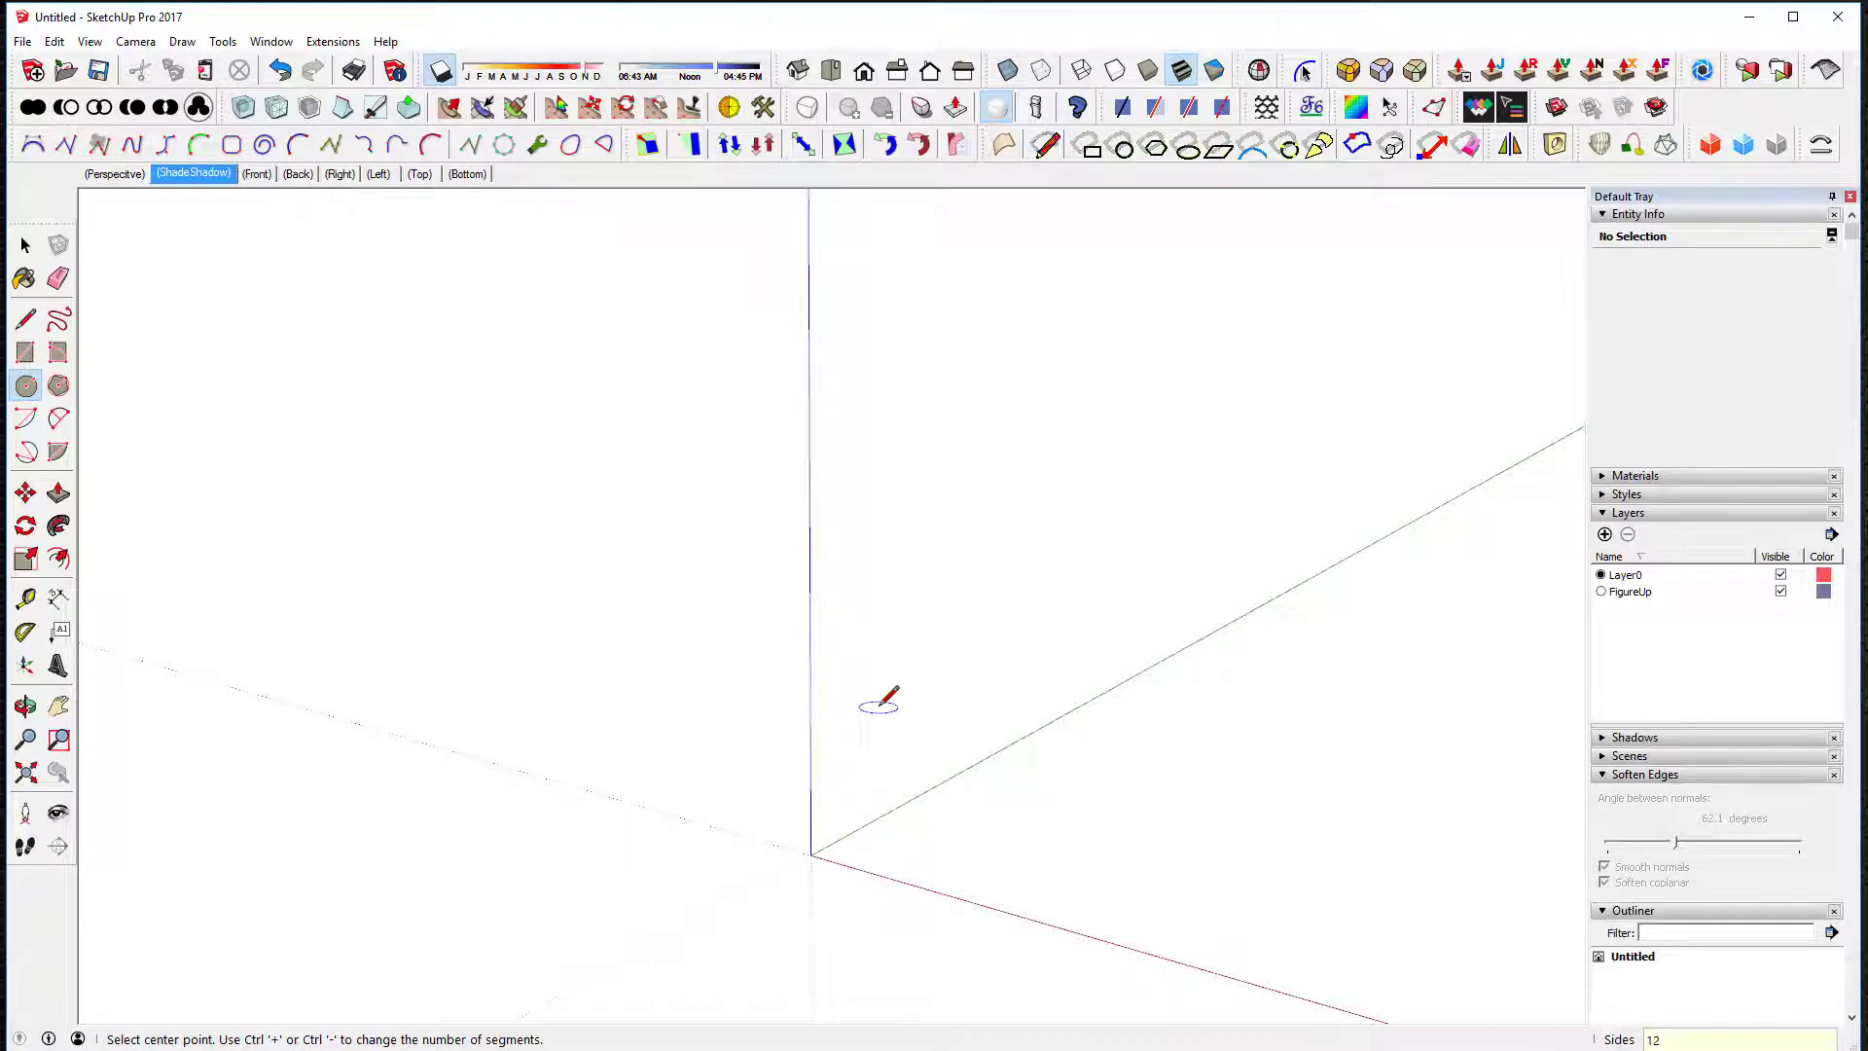
{"action": "left_click", "coordinate": [810, 855]}
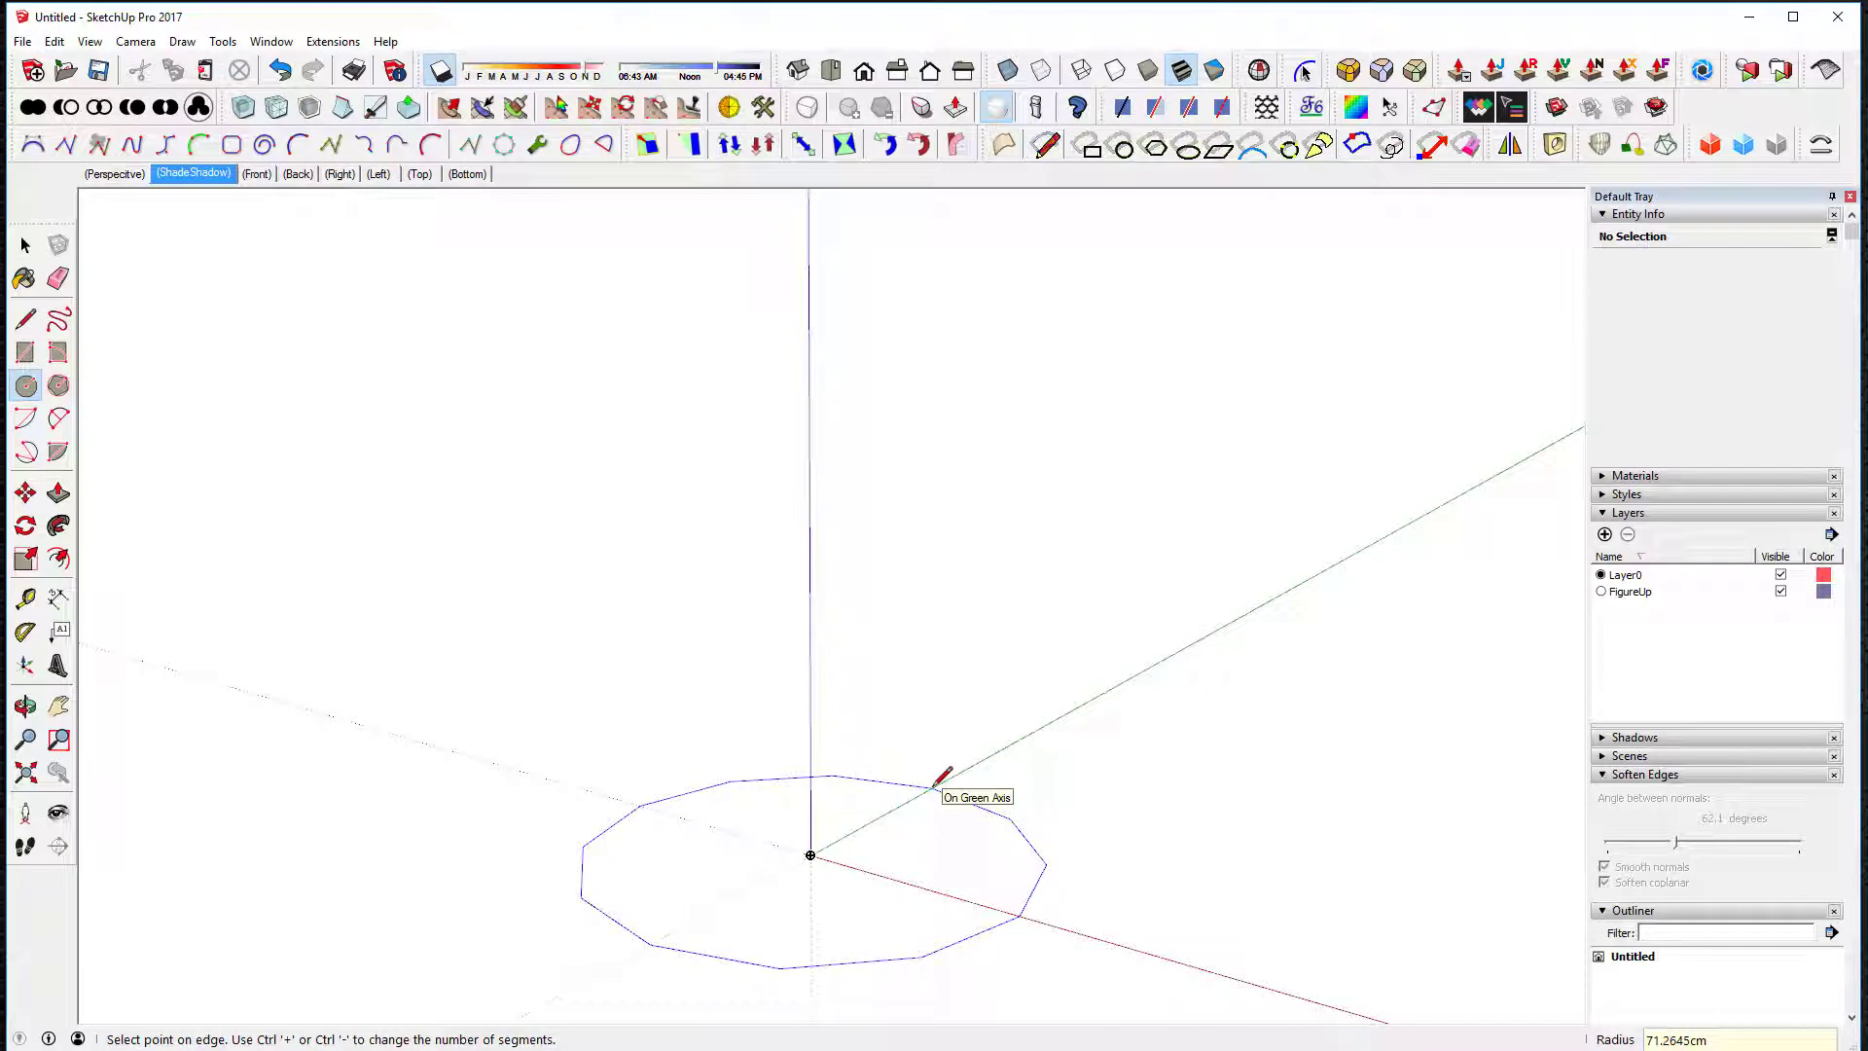
{"action": "key", "text": "Return"}
{"action": "scroll", "coordinate": [1026, 728], "scroll_direction": "down", "scroll_amount": 5}
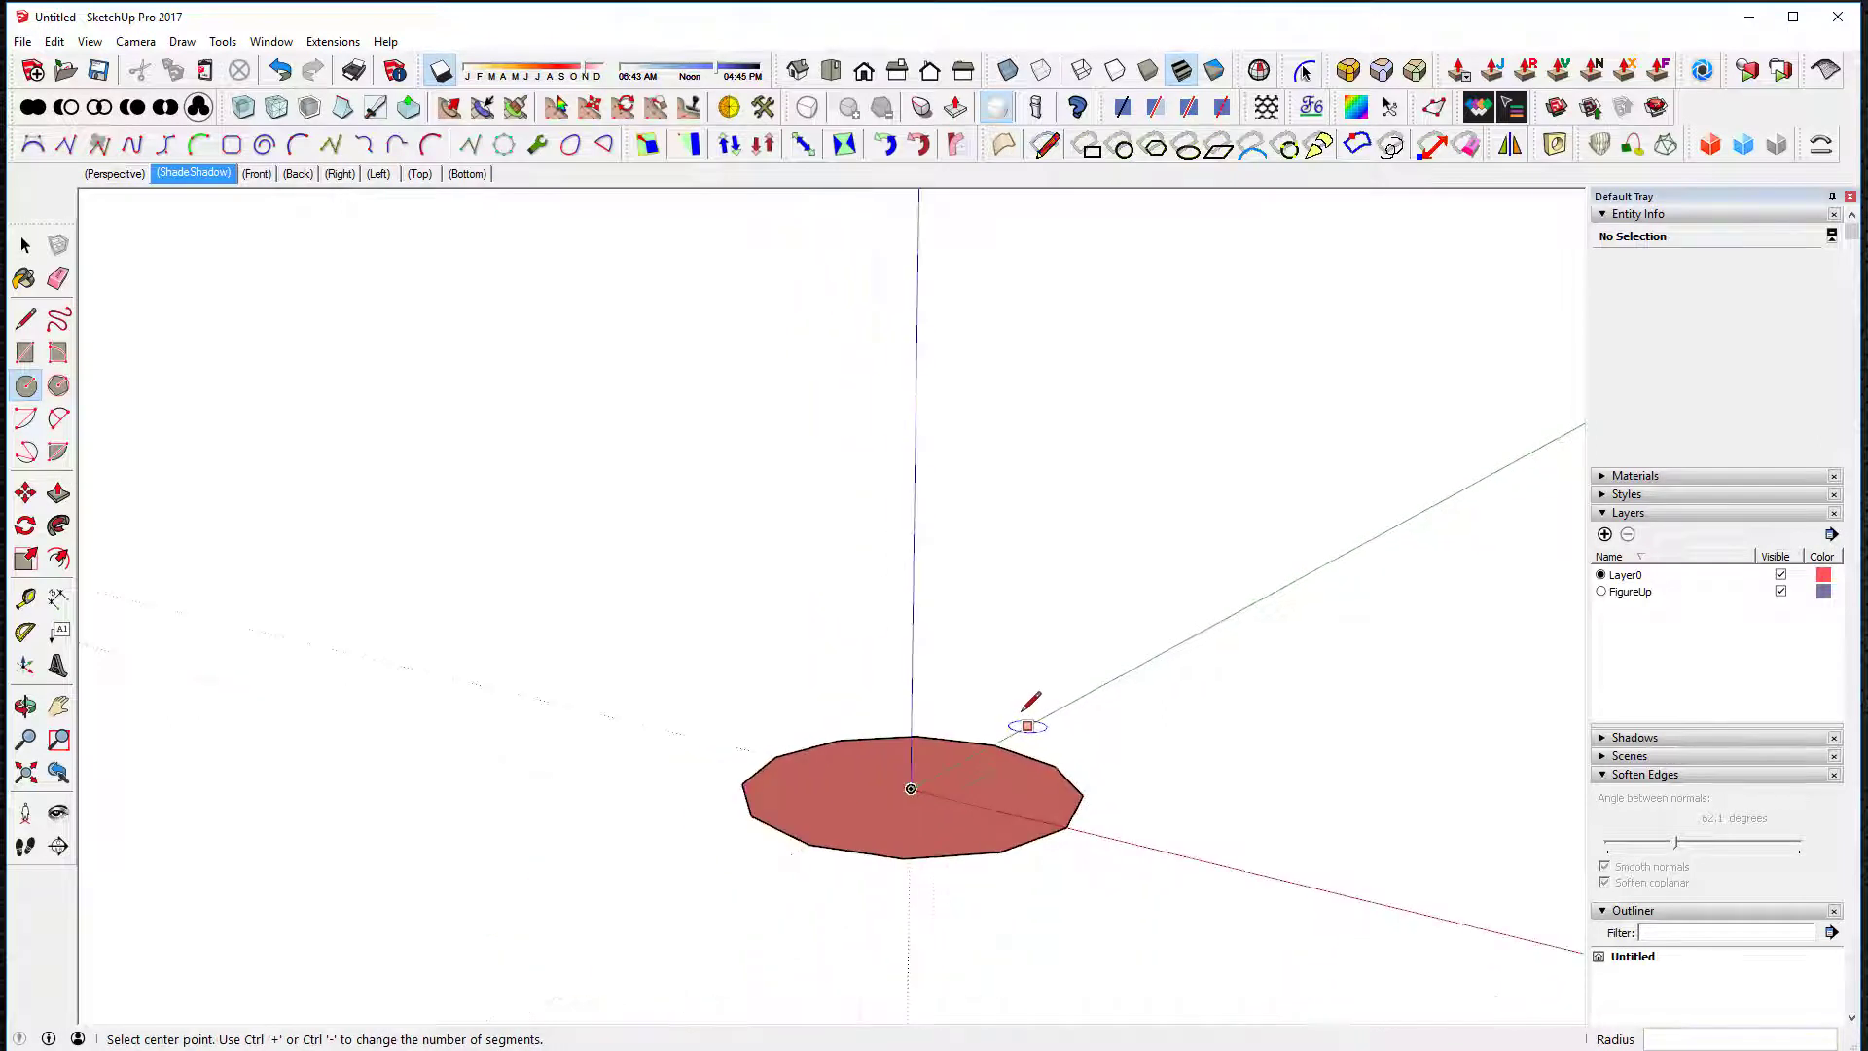
{"action": "scroll", "coordinate": [1017, 735], "scroll_direction": "up", "scroll_amount": 2}
Step: Draw a two-point arc bulging outward as a half circle of about 25.88 cm radius on the polygon edge beside the green axis
{"action": "left_click", "coordinate": [58, 419]}
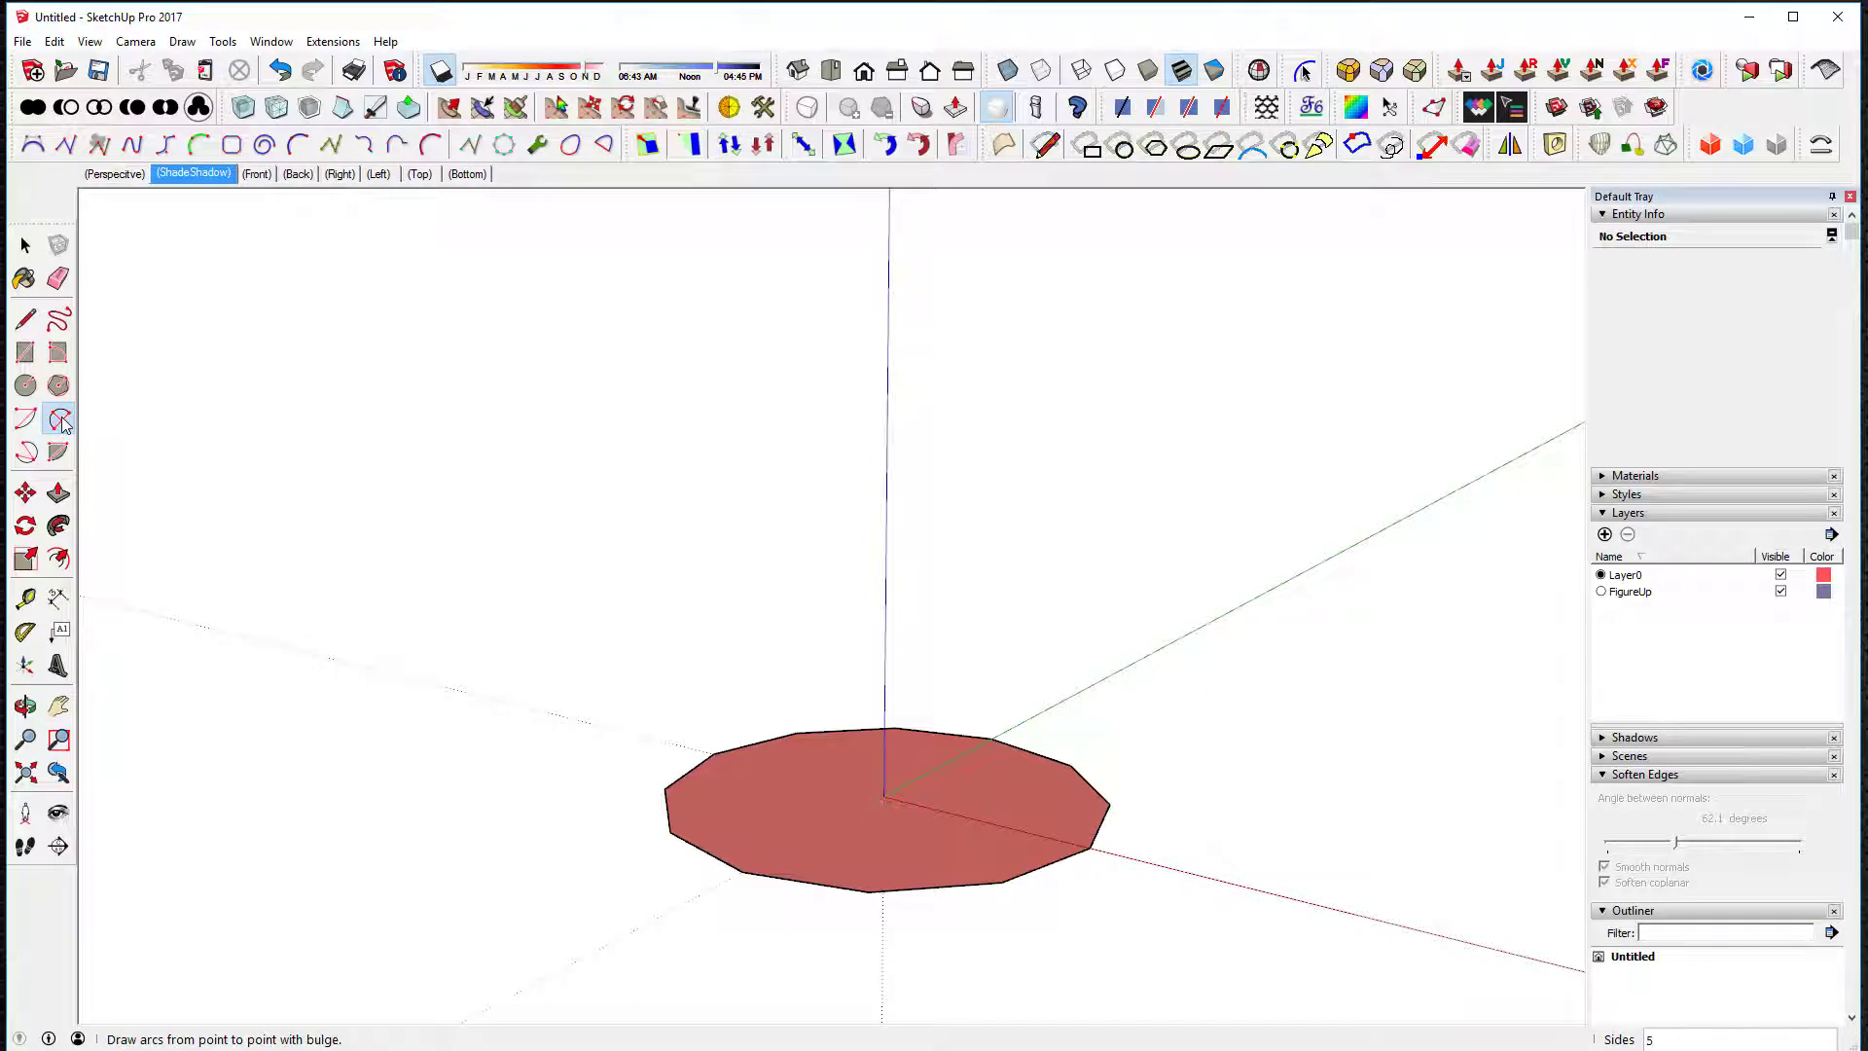
{"action": "scroll", "coordinate": [1129, 786], "scroll_direction": "up", "scroll_amount": 1}
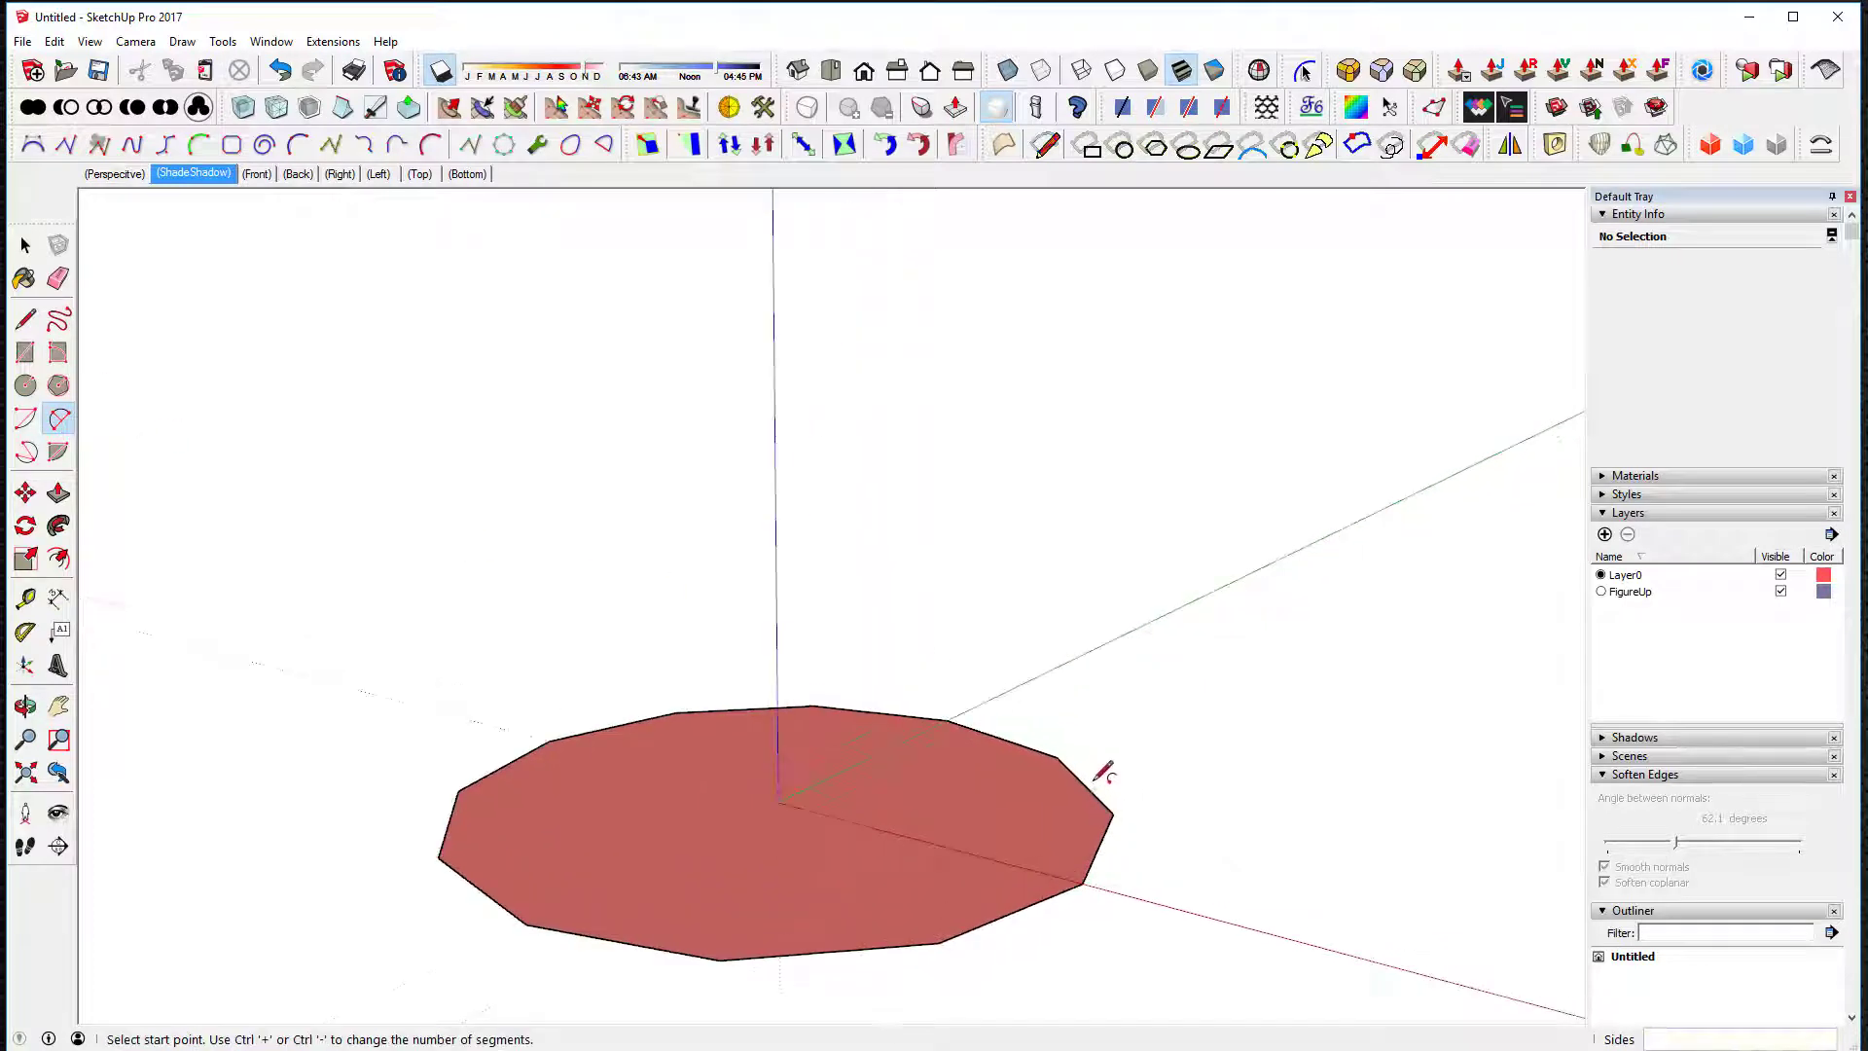
{"action": "left_click", "coordinate": [947, 720]}
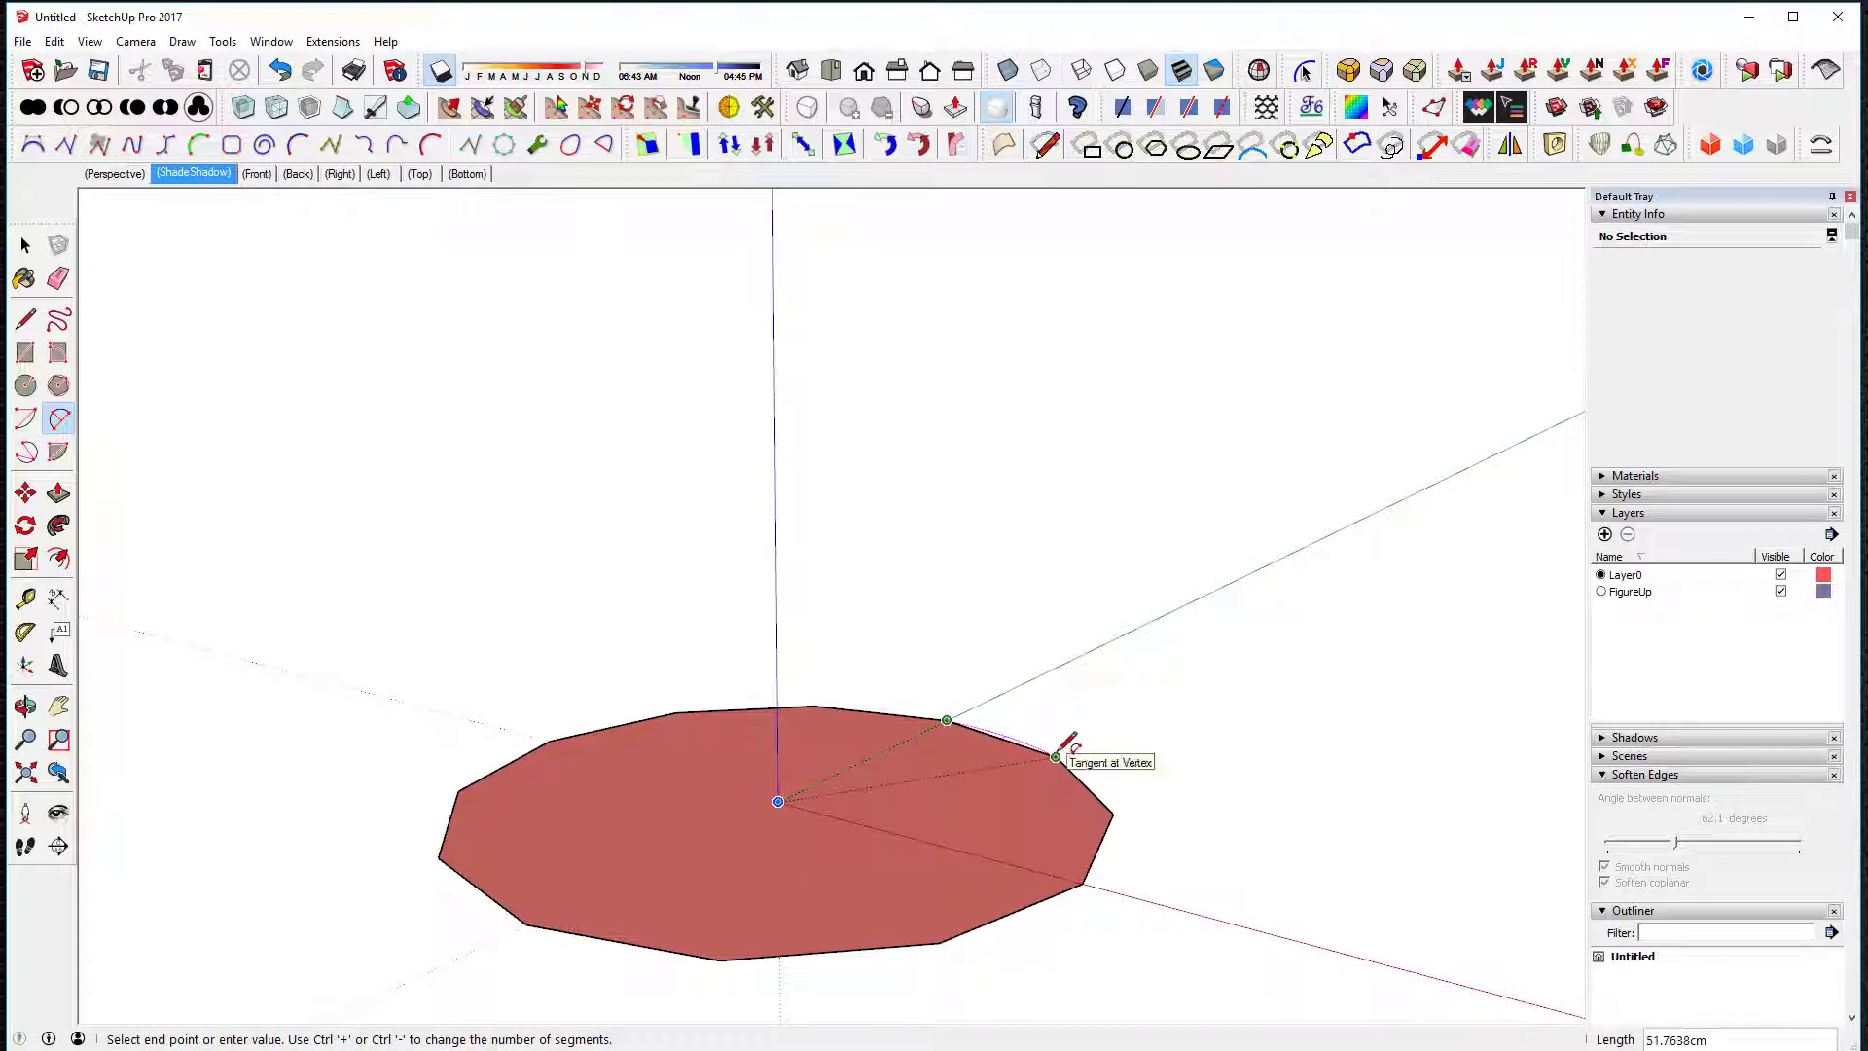
{"action": "left_click", "coordinate": [1055, 756]}
{"action": "middle_click_drag", "start_coordinate": [1076, 721], "coordinate": [988, 827]}
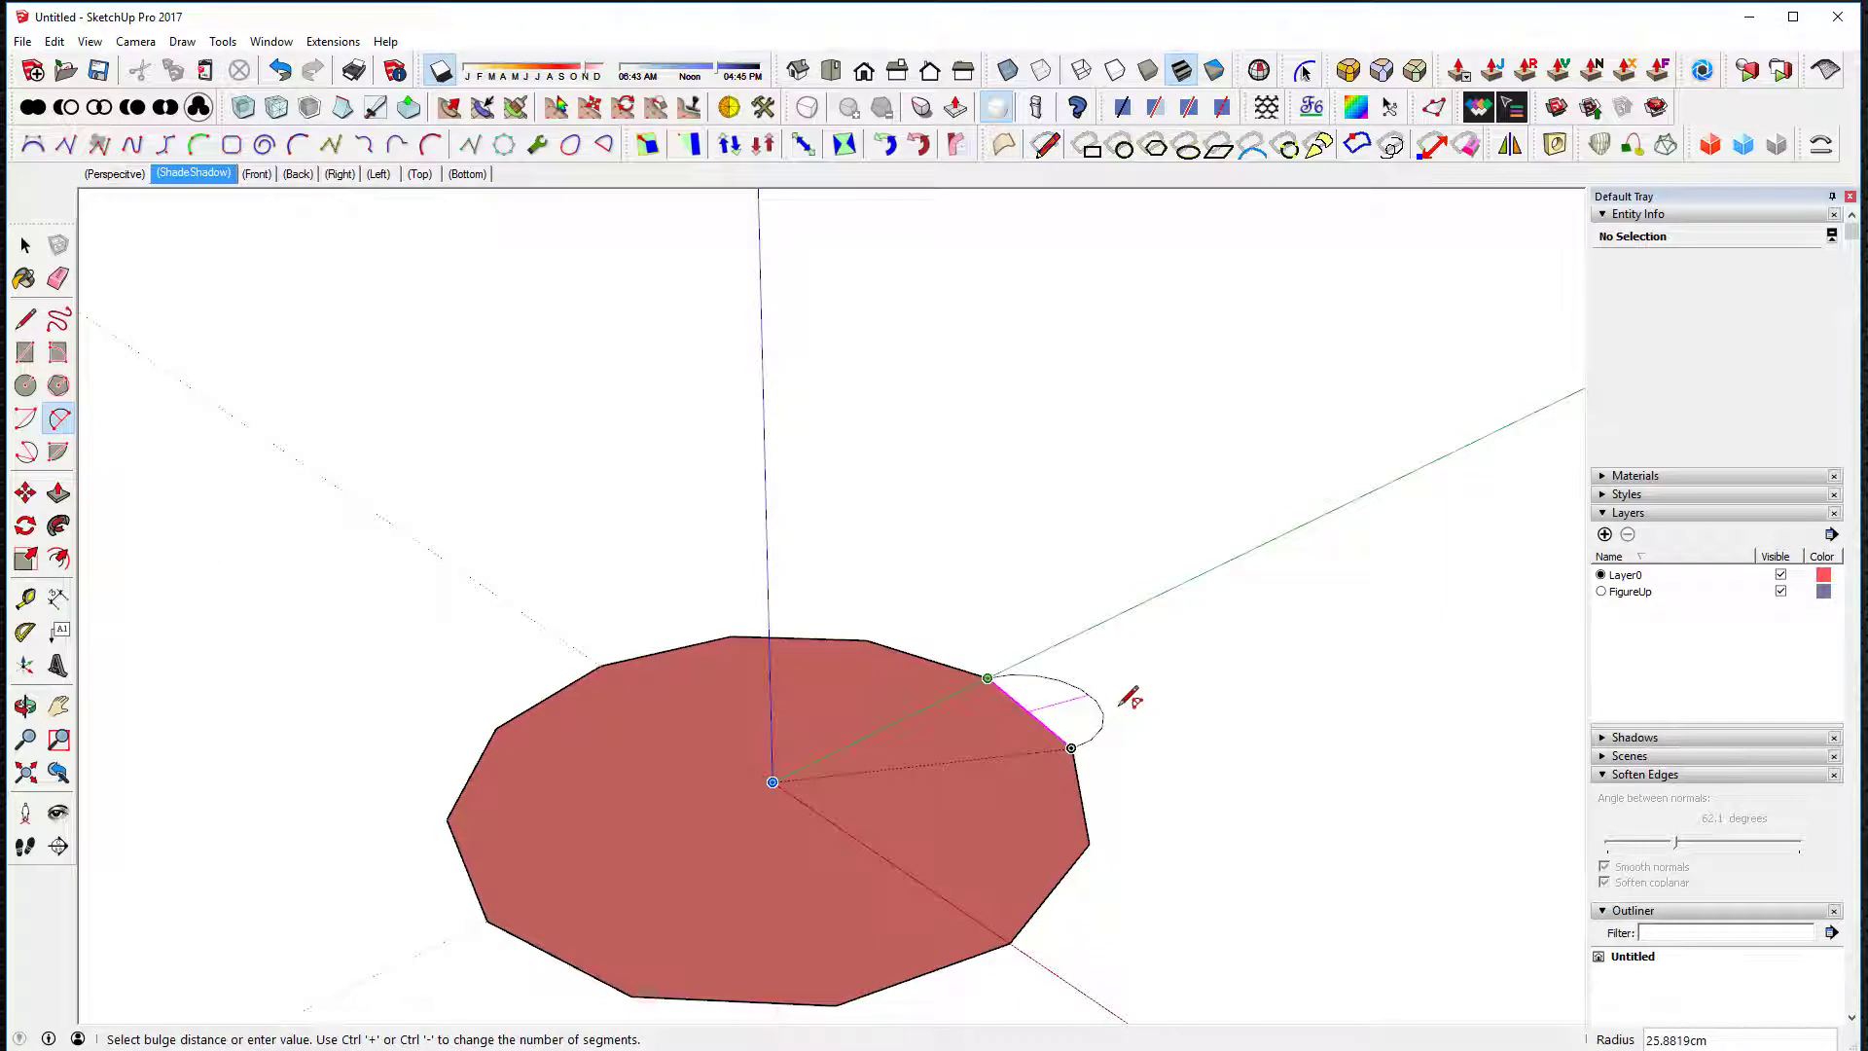
{"action": "left_click", "coordinate": [1127, 697]}
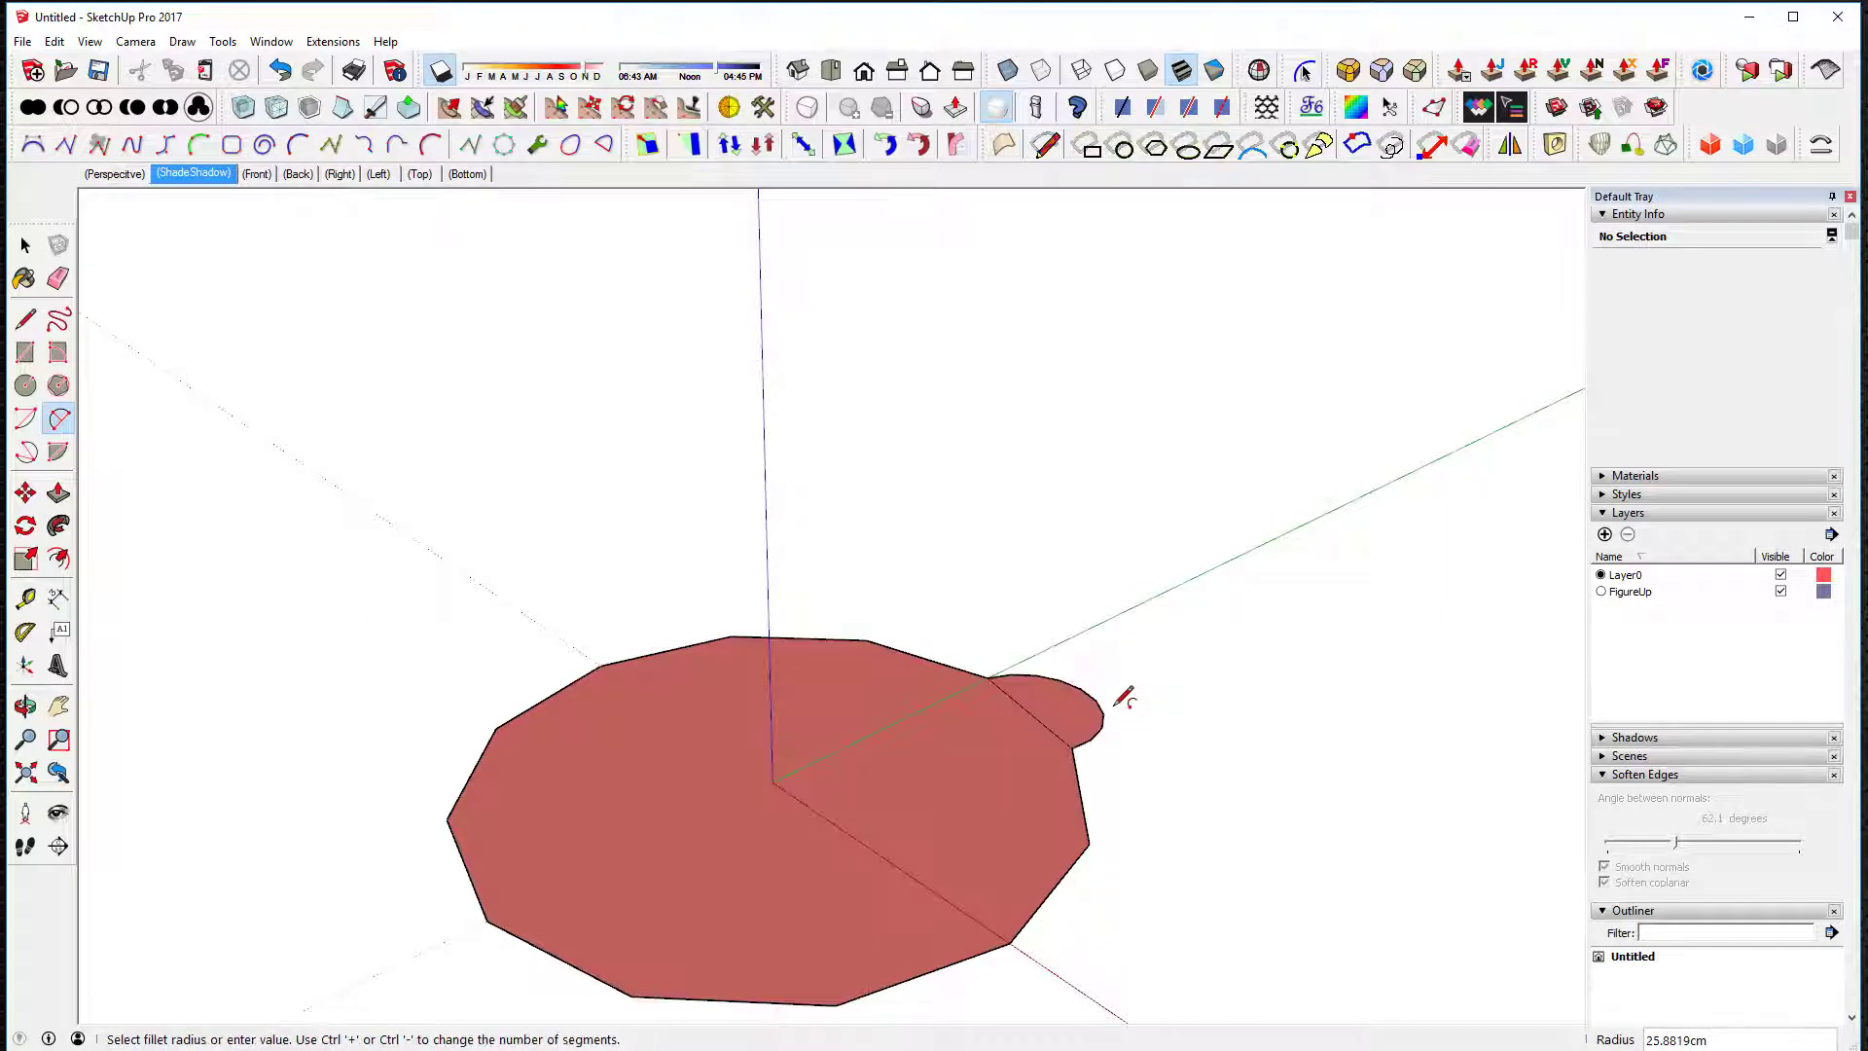
Step: Rotate-copy the half-circle face around the origin to the adjacent polygon edge and multiply it with *12 to ring the polygon
{"action": "scroll", "coordinate": [1117, 680], "scroll_direction": "down", "scroll_amount": 2}
{"action": "key", "text": "space"}
{"action": "left_click", "coordinate": [1080, 707]}
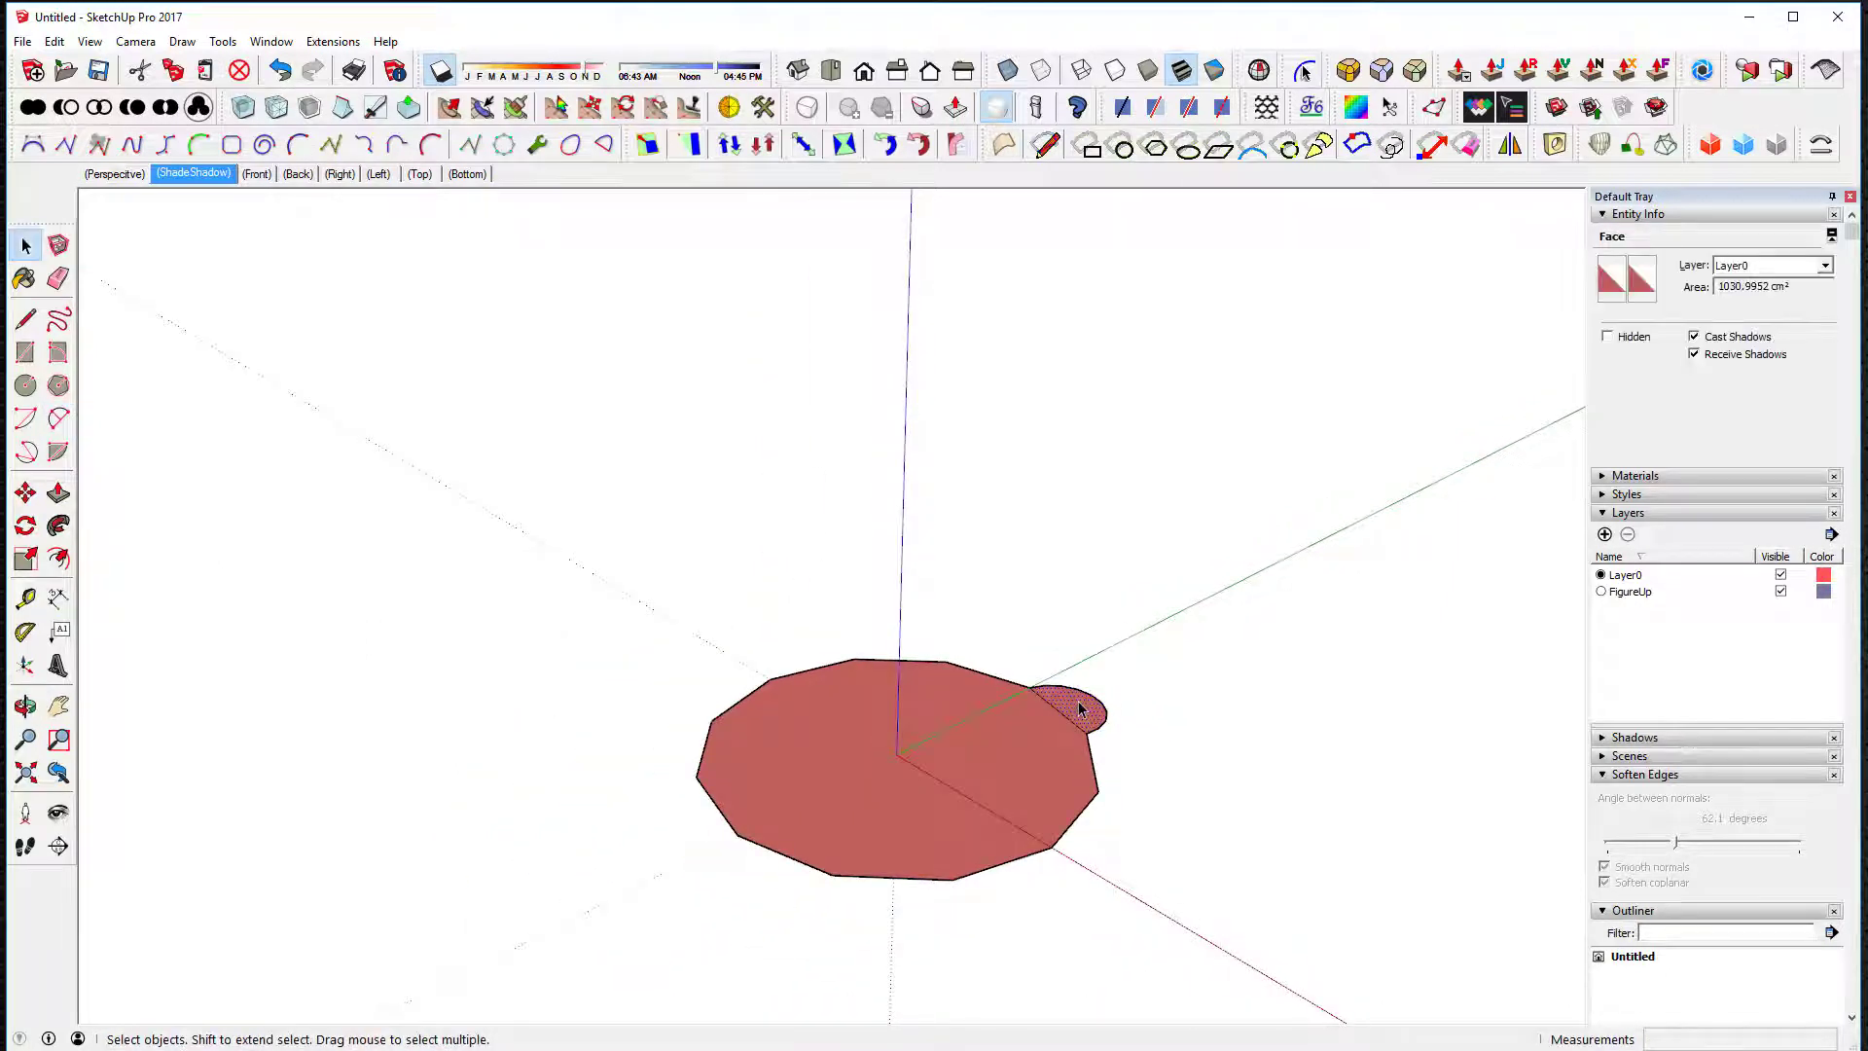
{"action": "key", "text": "q"}
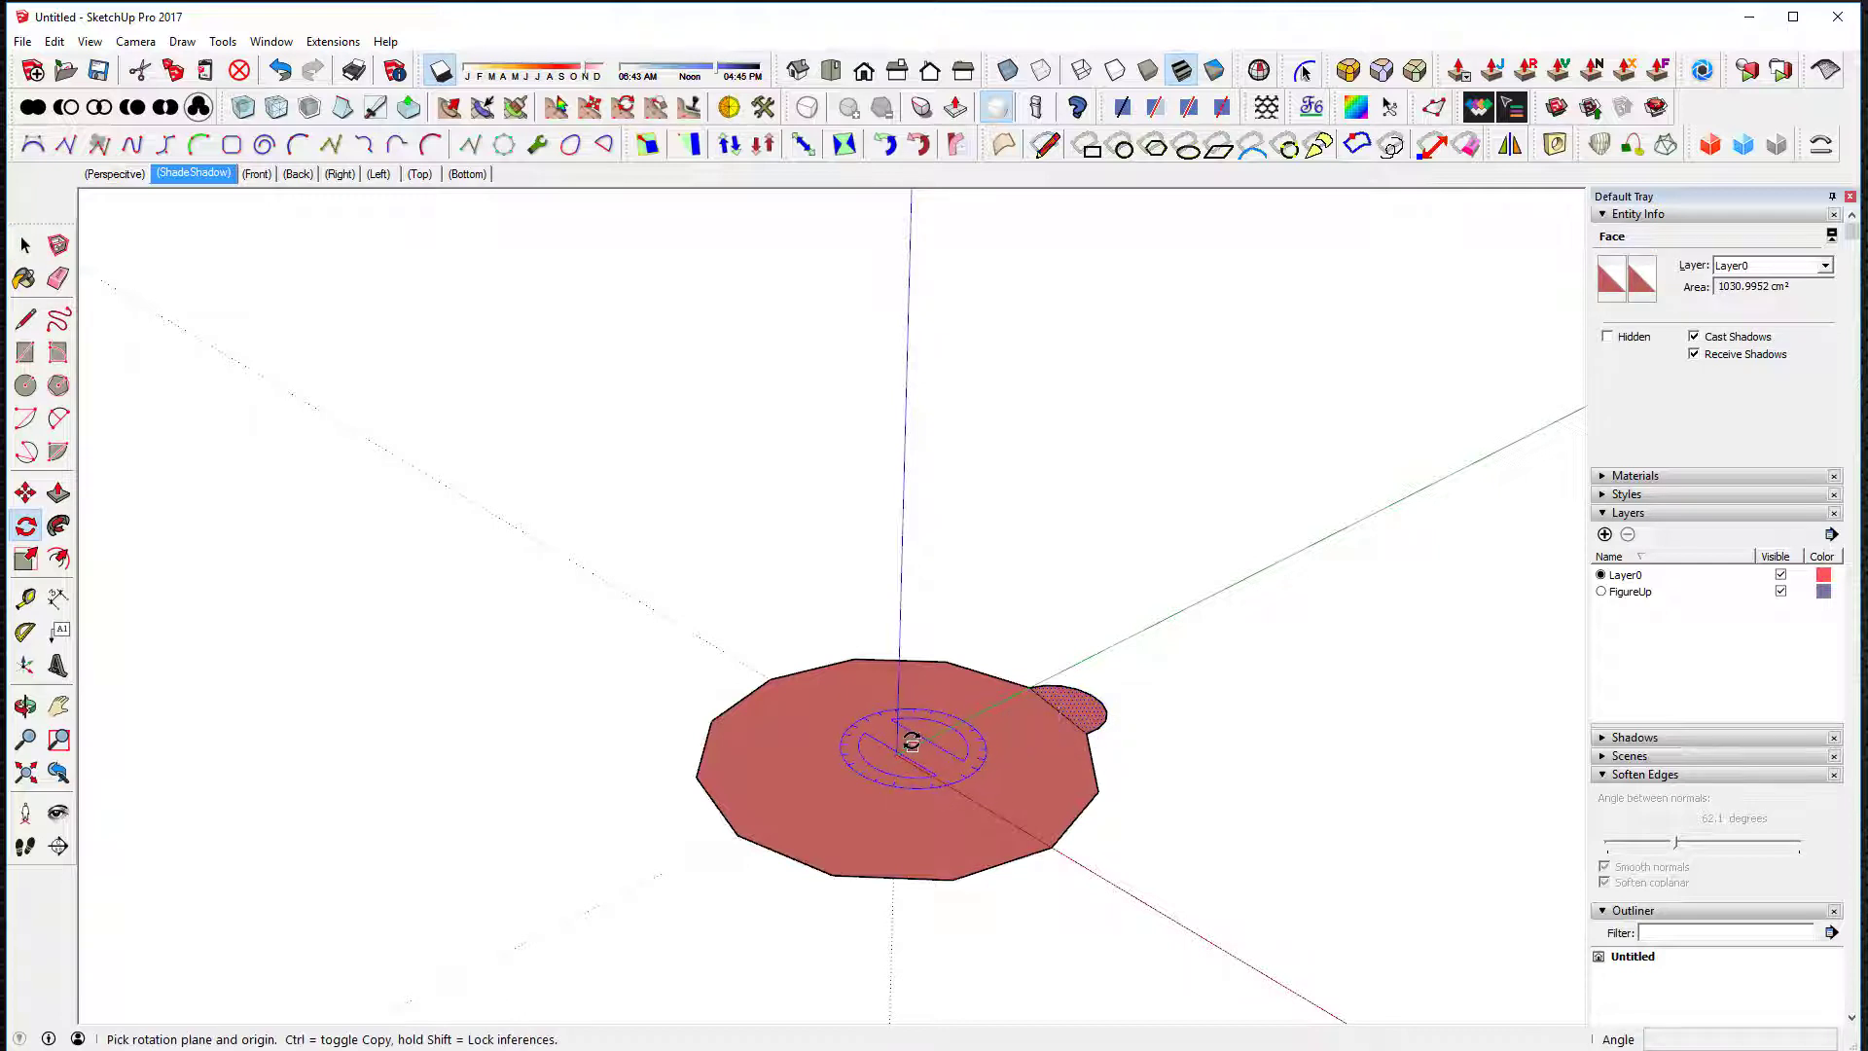
{"action": "left_click", "coordinate": [896, 755]}
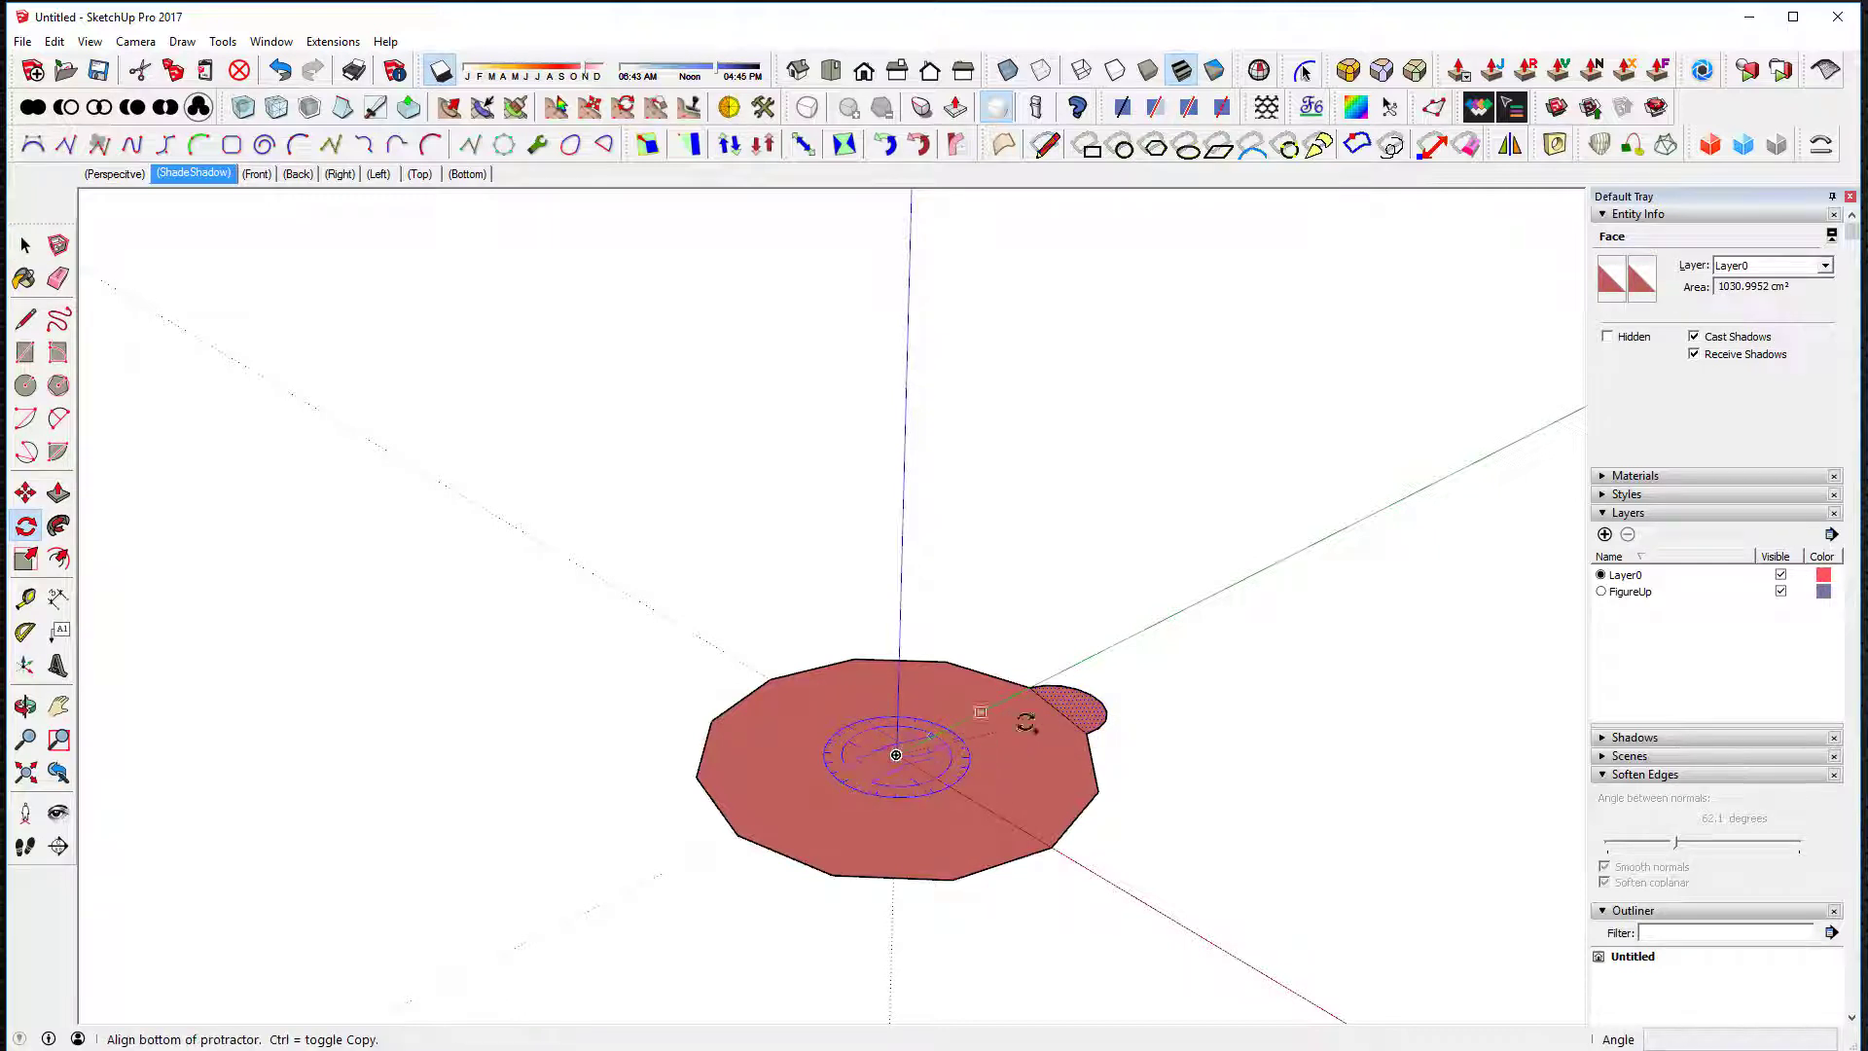
{"action": "left_click", "coordinate": [1030, 687]}
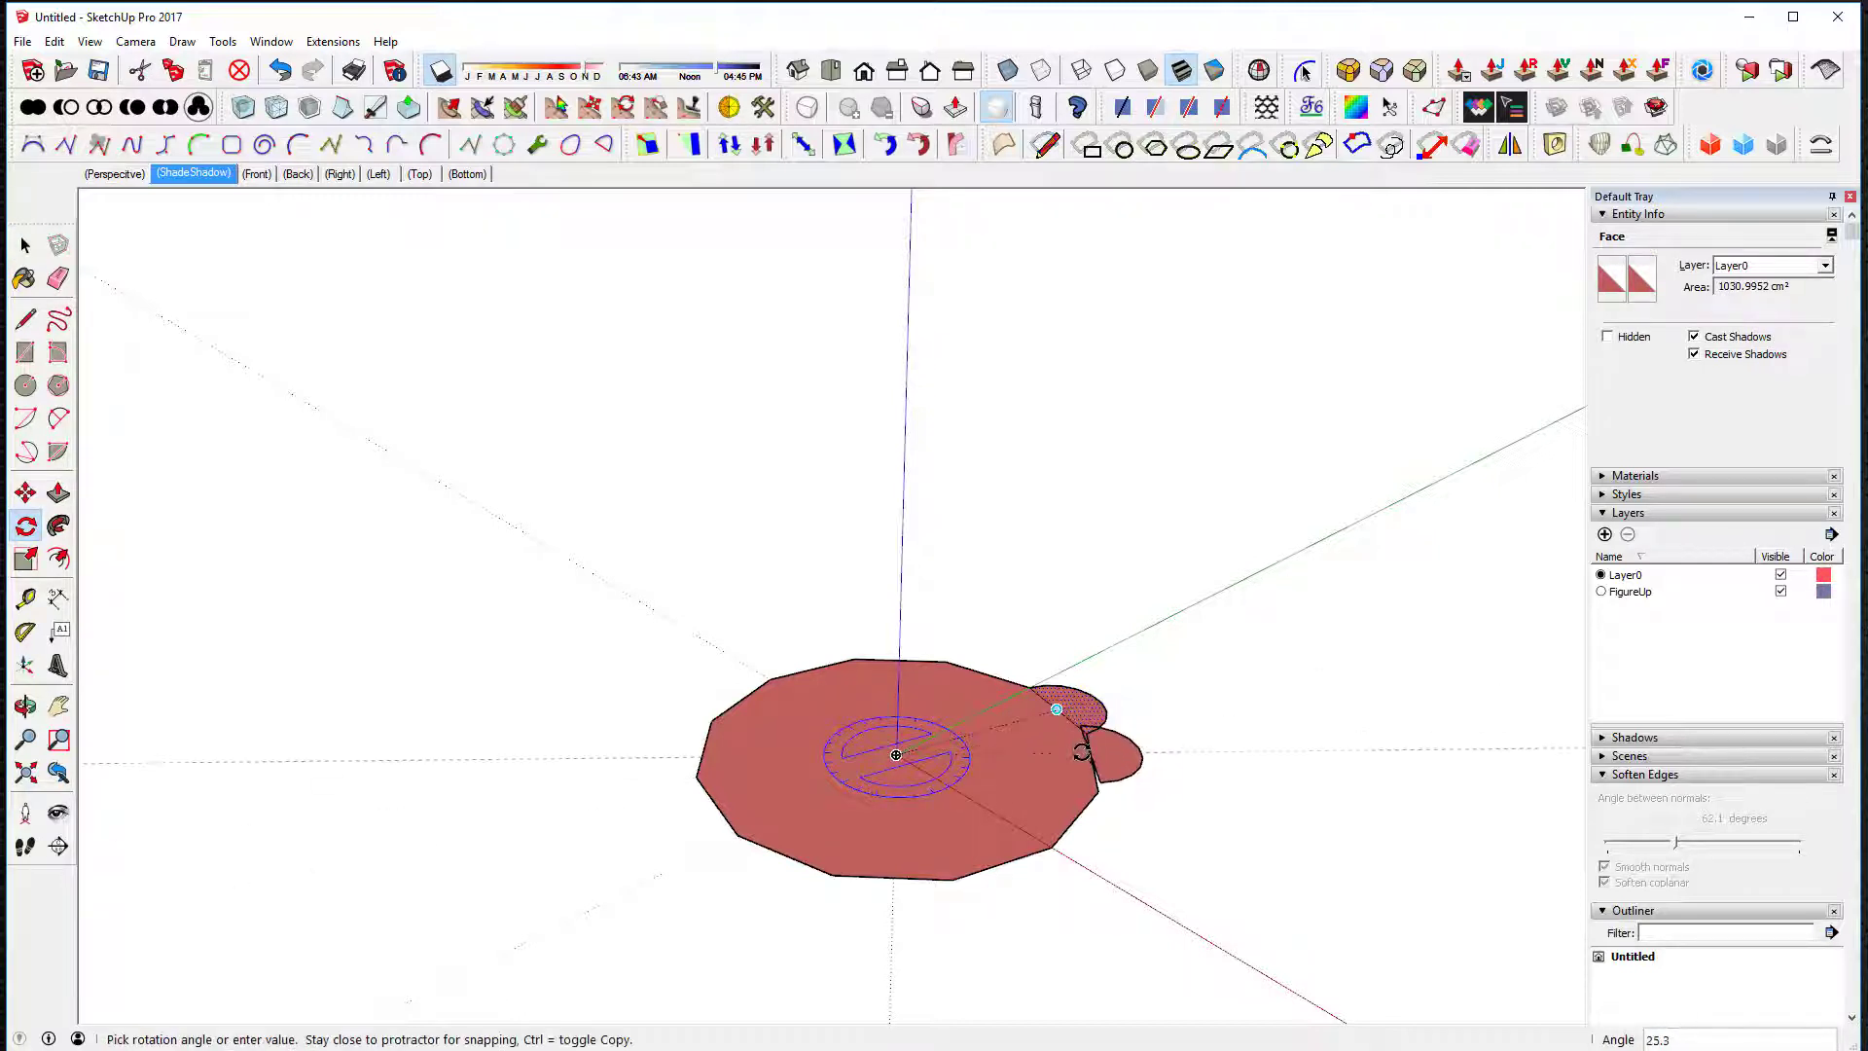
{"action": "left_click", "coordinate": [1086, 764]}
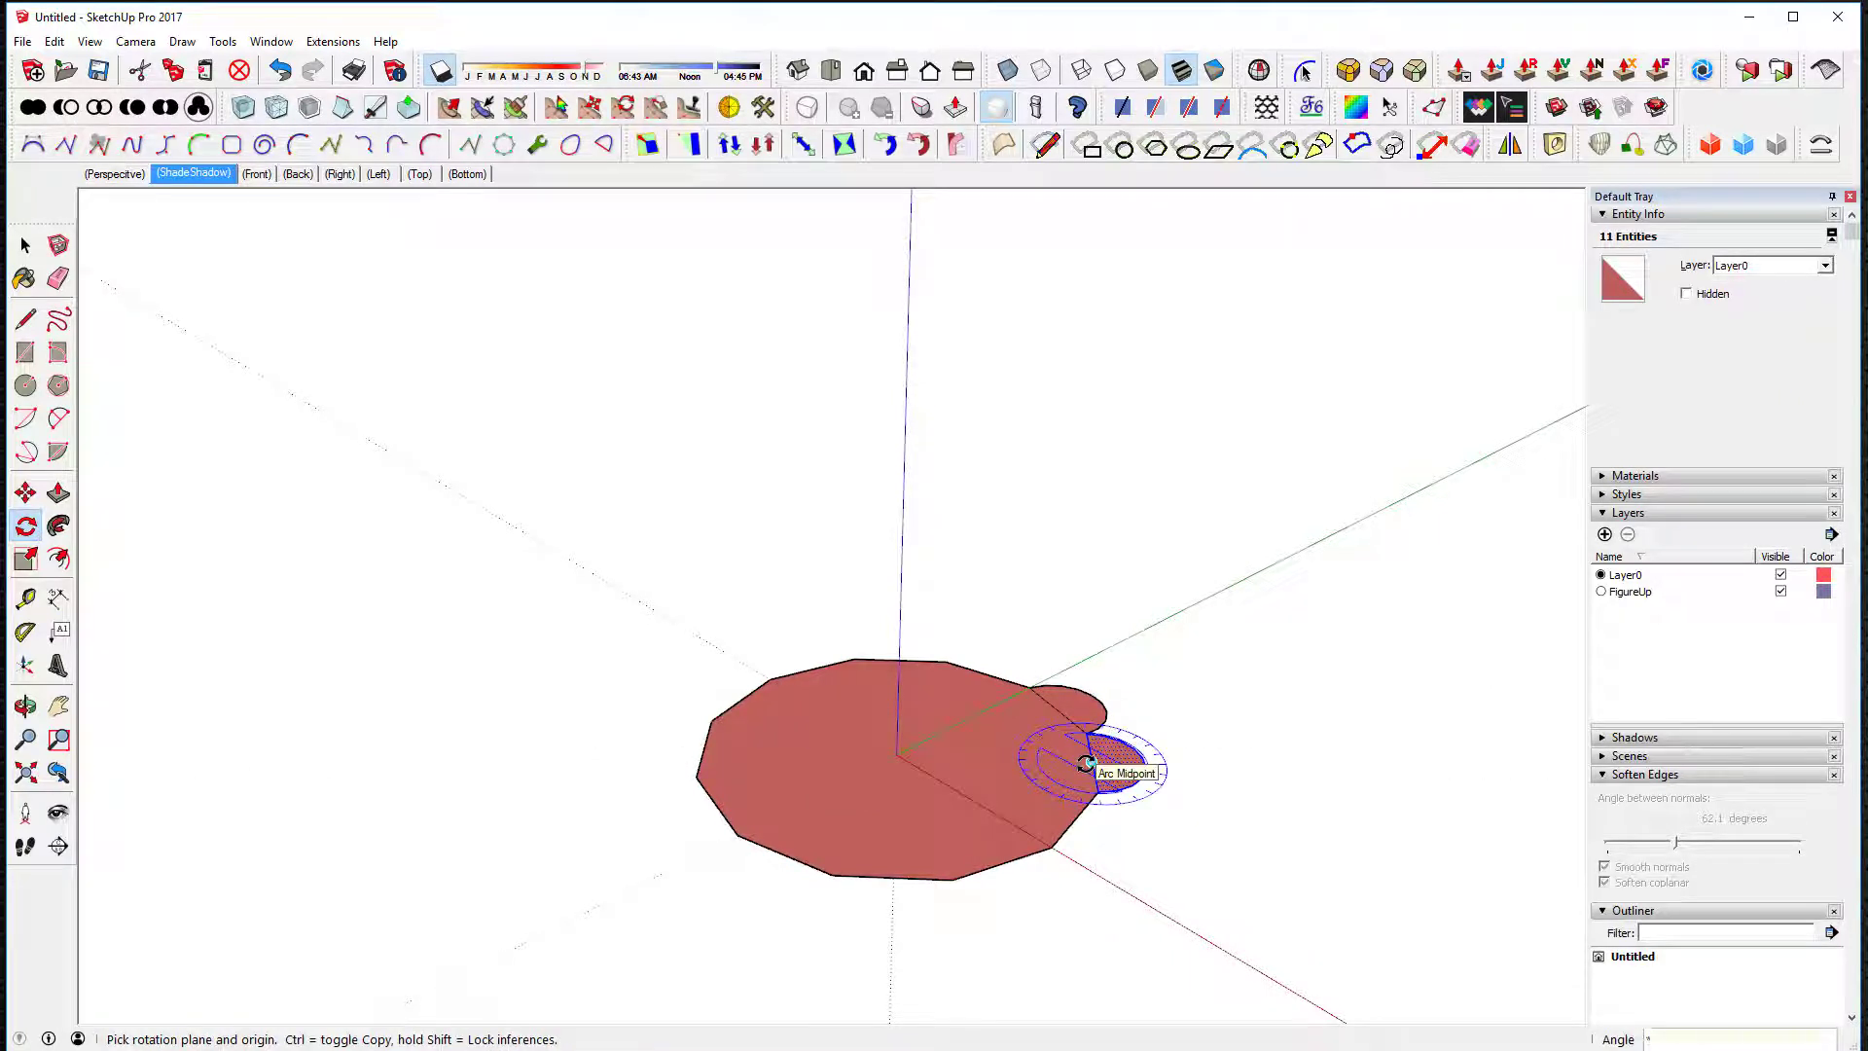
{"action": "type", "text": "*11"}
{"action": "key", "text": "Return"}
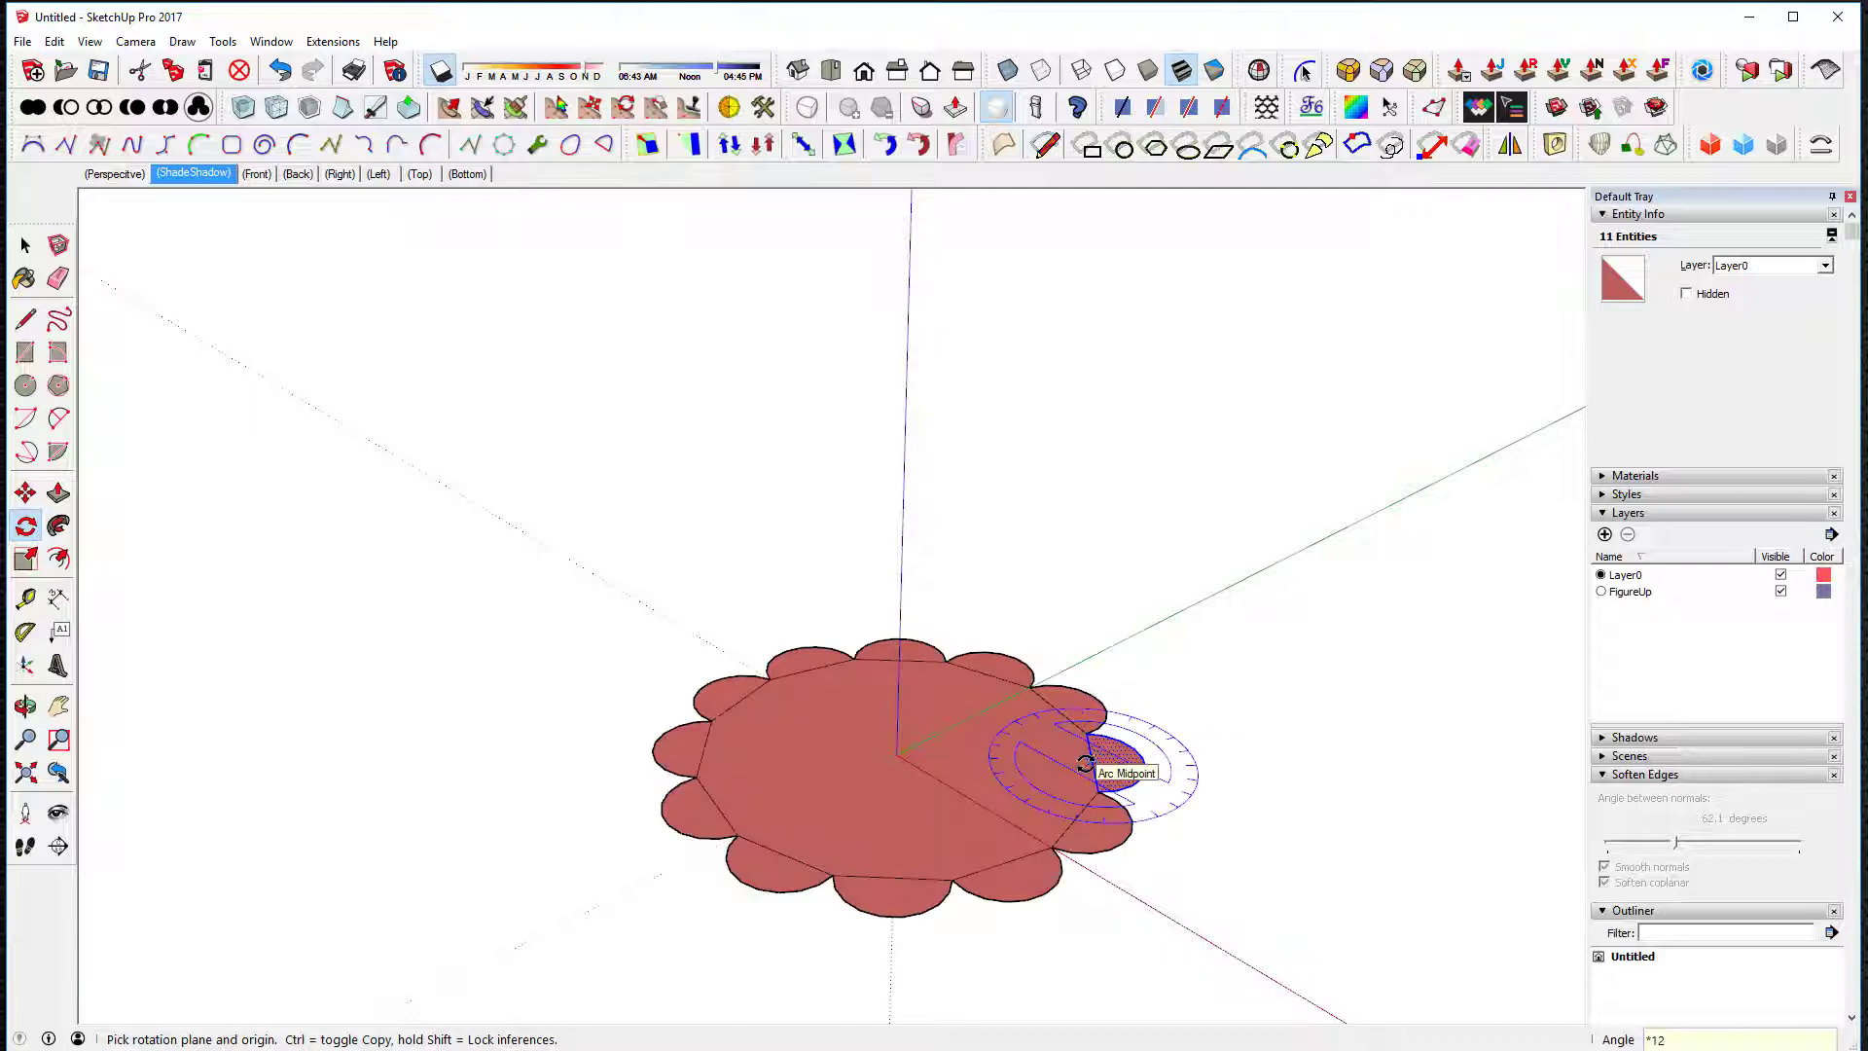
Step: Select the whole flower shape and run CleanUp on the selection, merging coplanar faces and repairing split edges
{"action": "left_click", "coordinate": [26, 246]}
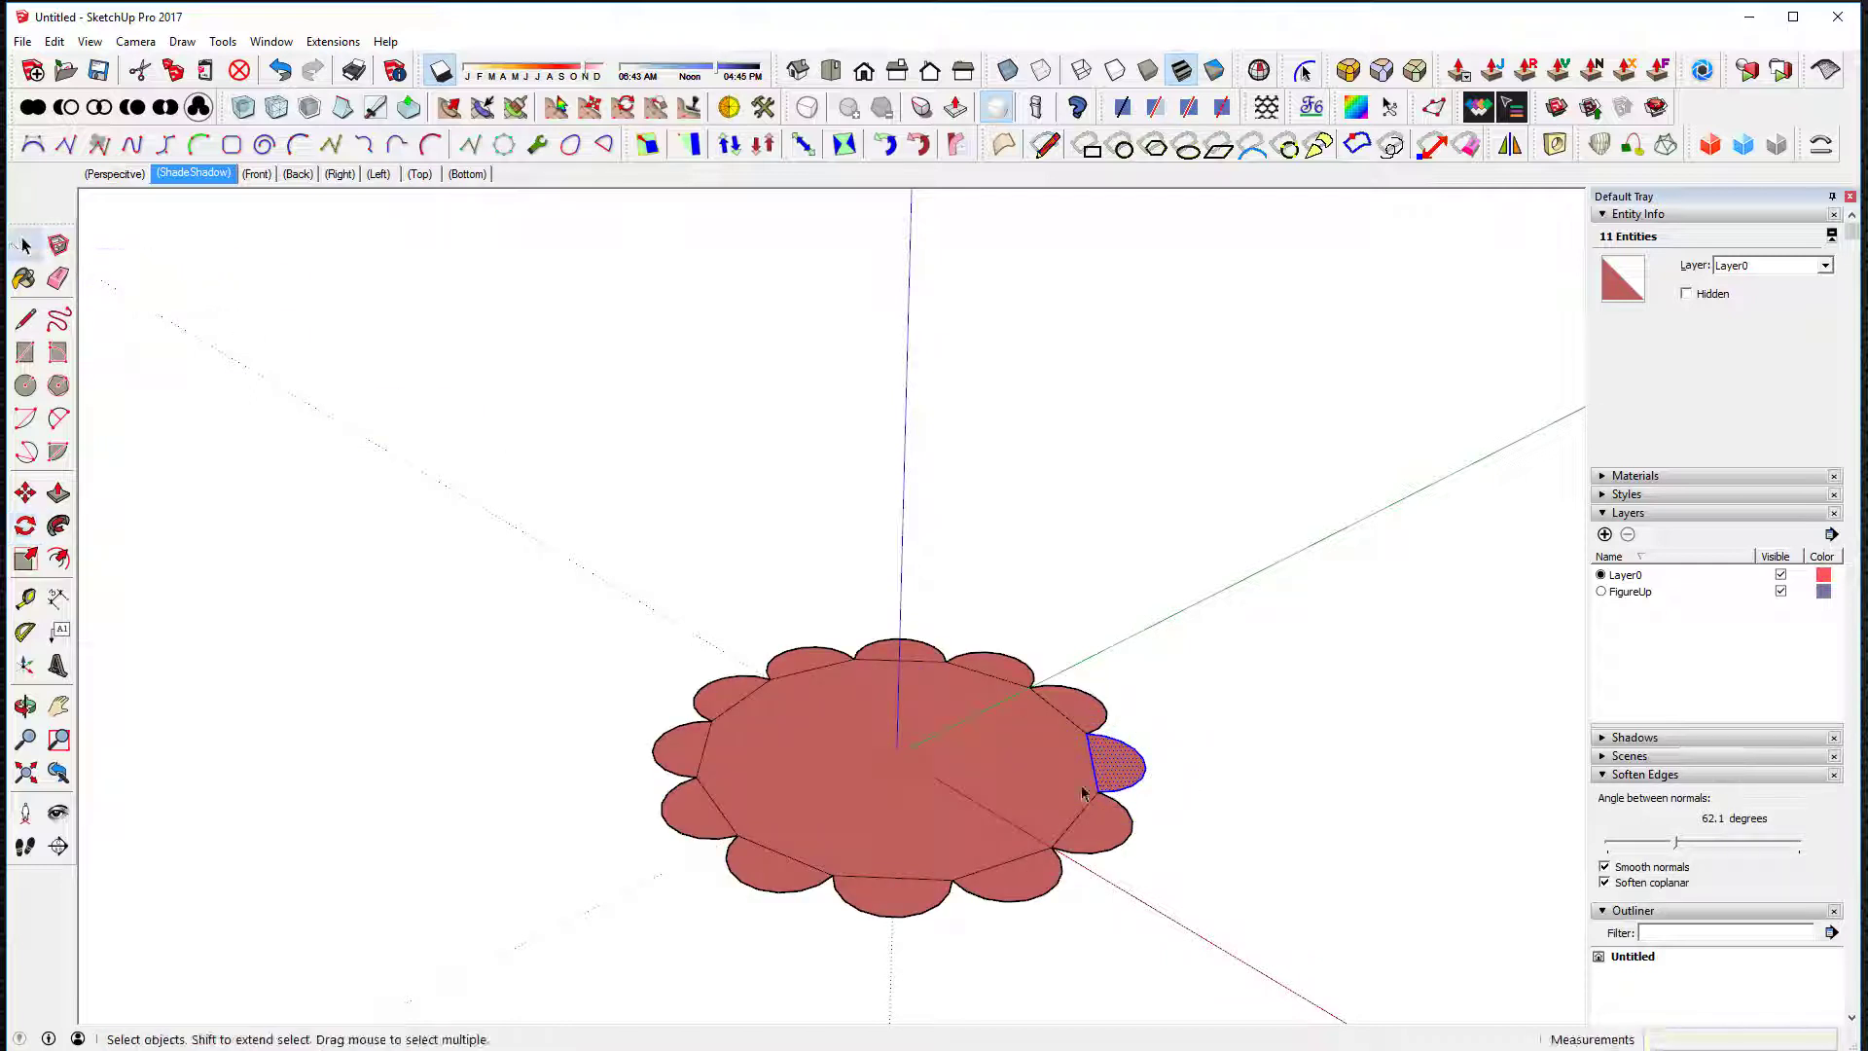
{"action": "left_click", "coordinate": [1089, 837]}
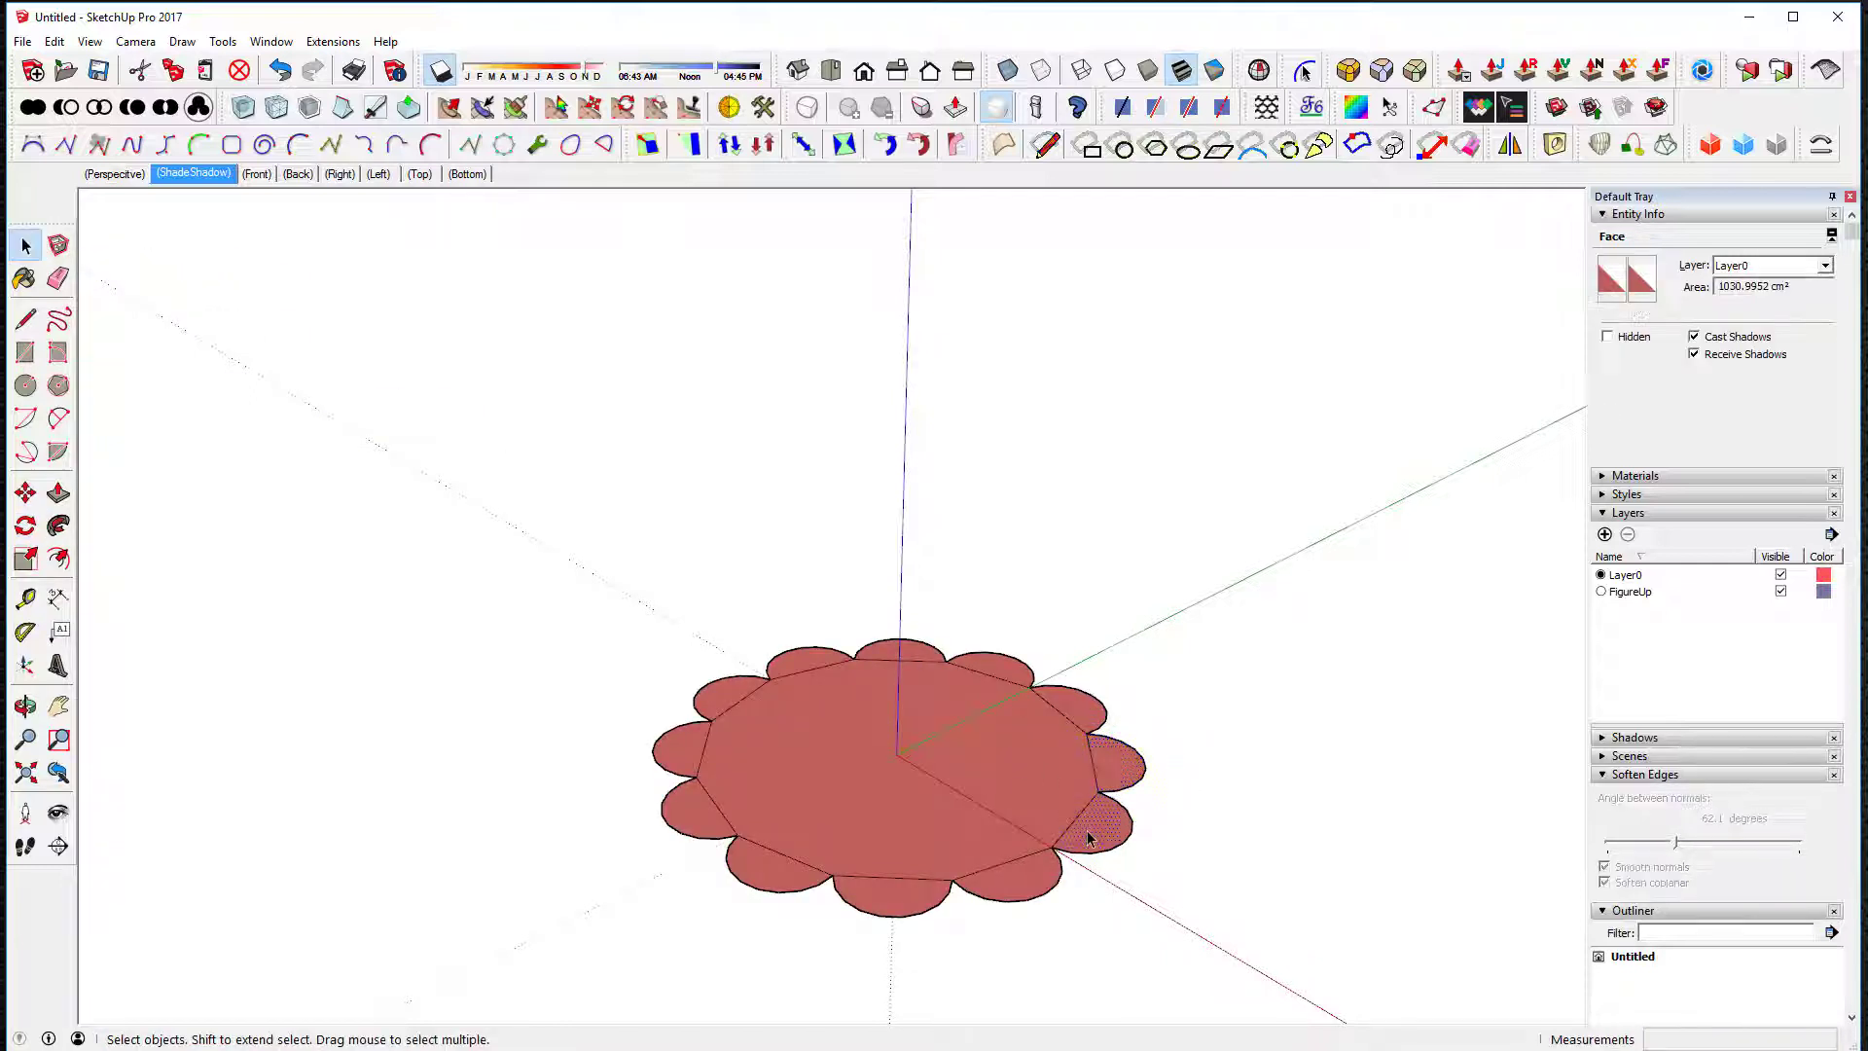
{"action": "mouse_move", "coordinate": [955, 765]}
{"action": "middle_mouse_down"}
{"action": "mouse_move", "coordinate": [952, 682]}
{"action": "mouse_move", "coordinate": [946, 764]}
{"action": "middle_mouse_up"}
{"action": "left_click", "coordinate": [946, 766]}
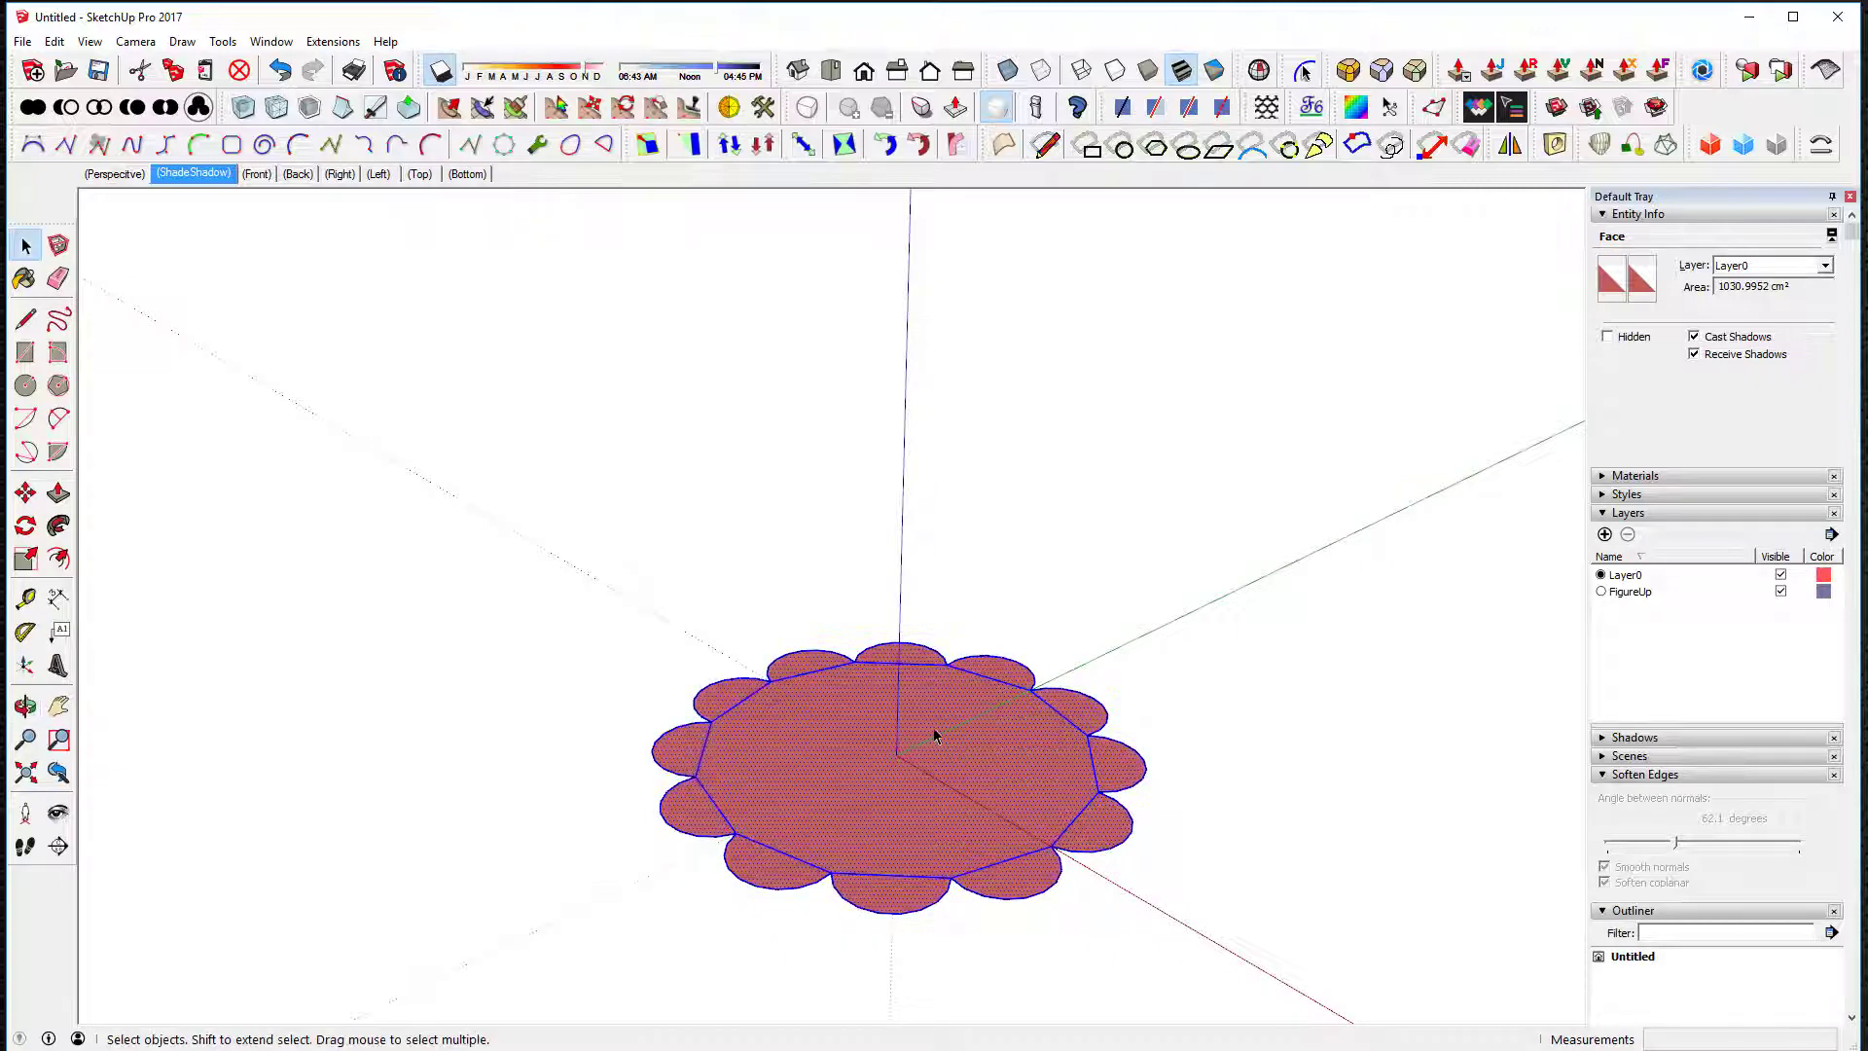
{"action": "triple_click", "coordinate": [934, 737]}
{"action": "left_click", "coordinate": [333, 41]}
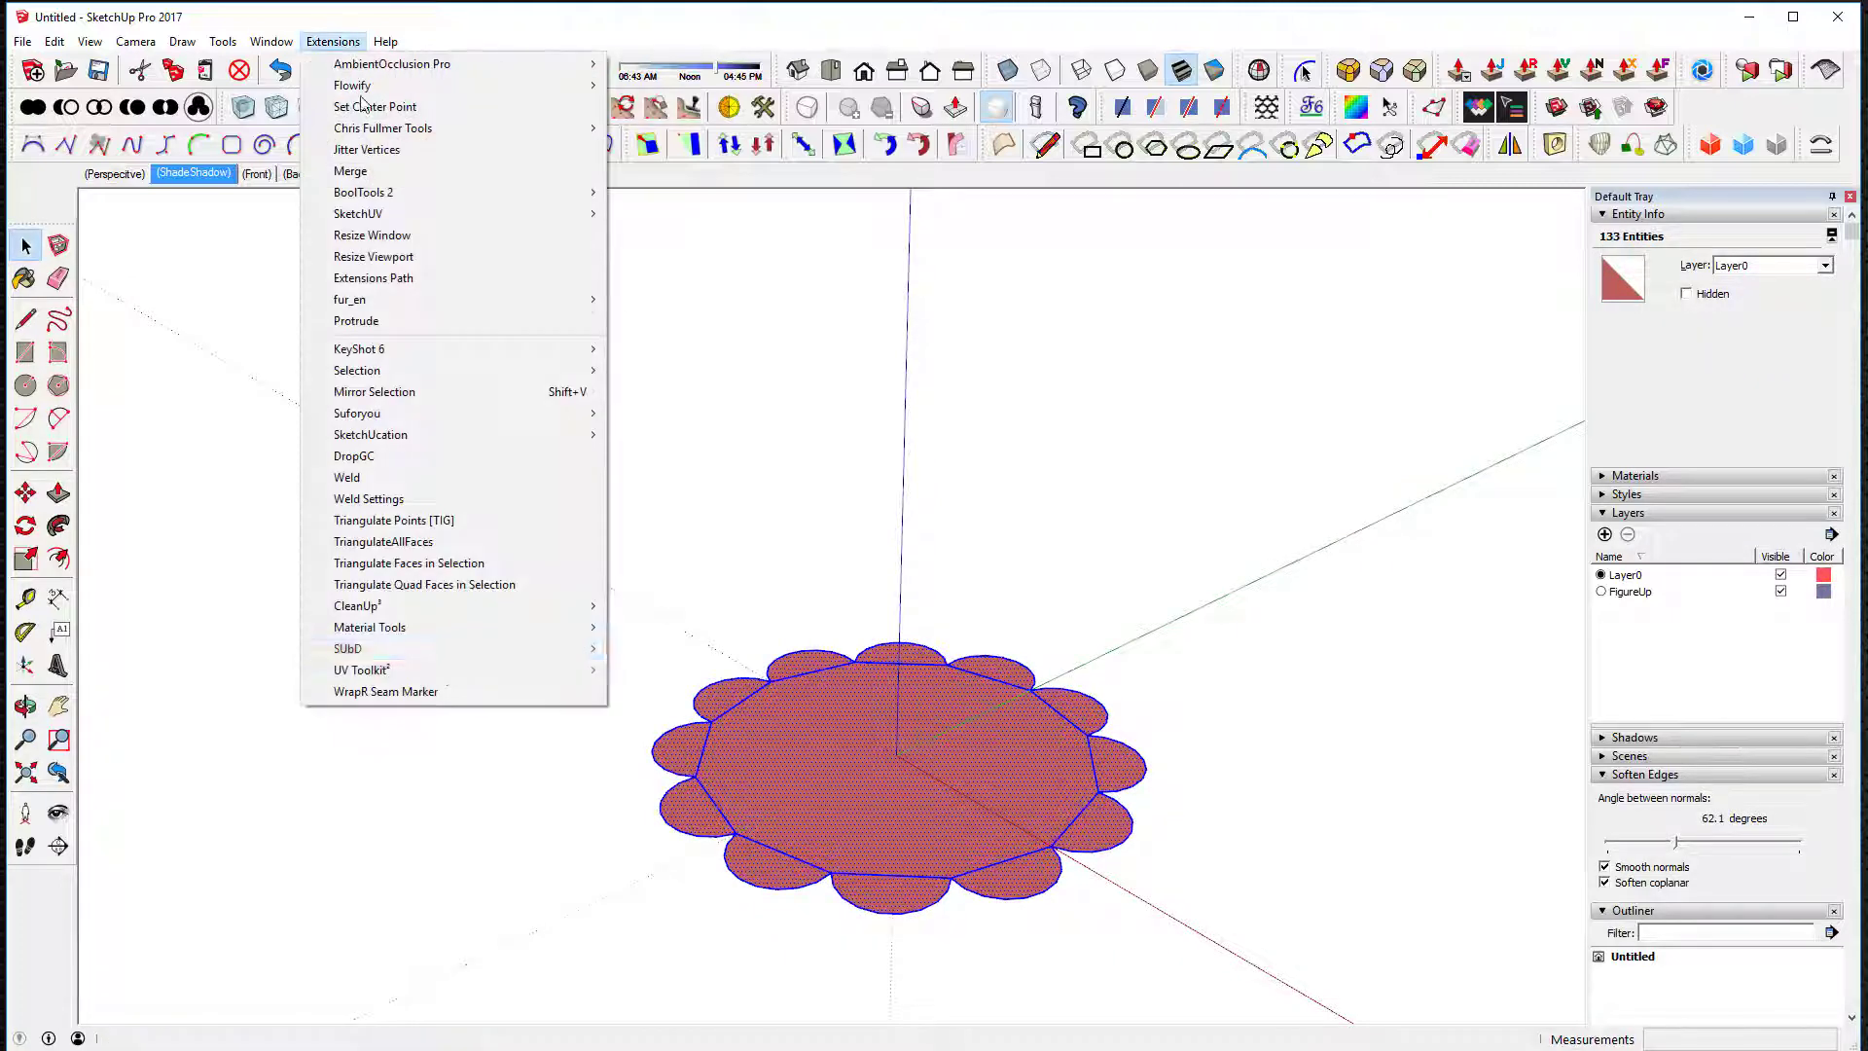
{"action": "mouse_move", "coordinate": [399, 609]}
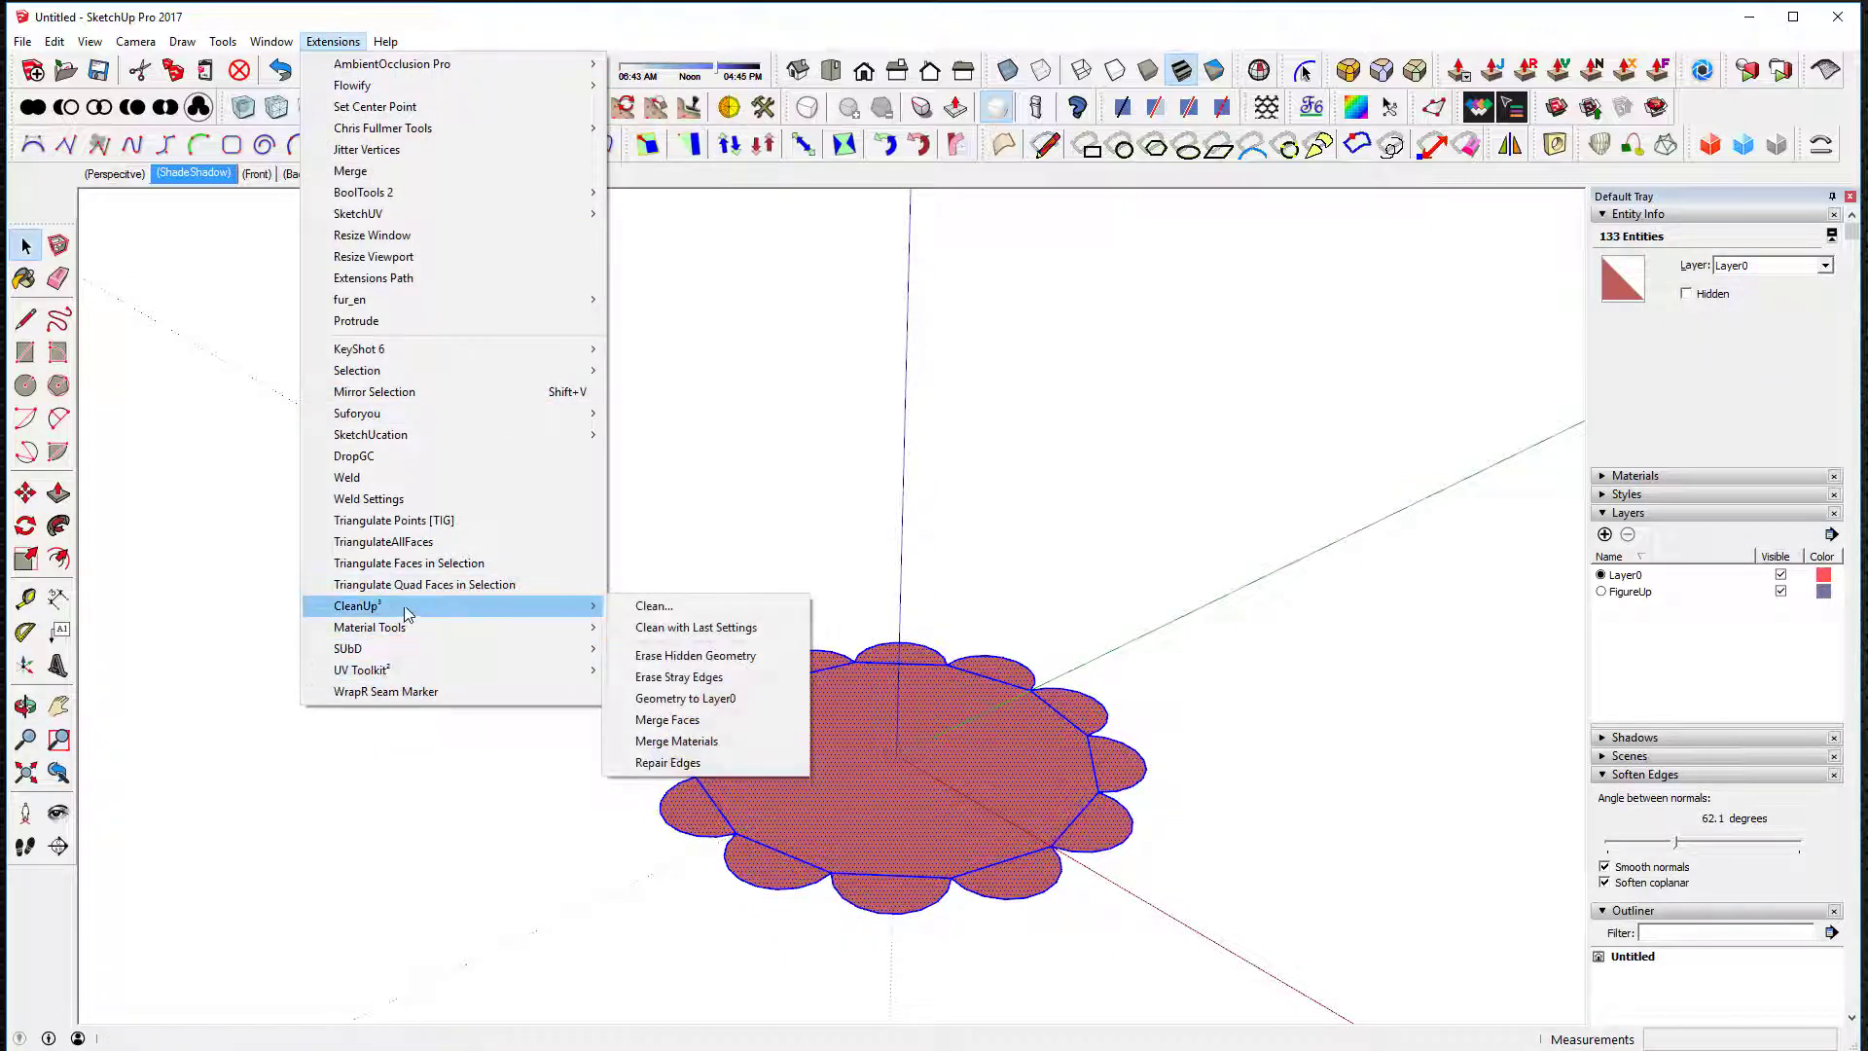
{"action": "left_click", "coordinate": [650, 608]}
{"action": "left_click_drag", "start_coordinate": [1507, 323], "coordinate": [1367, 254]}
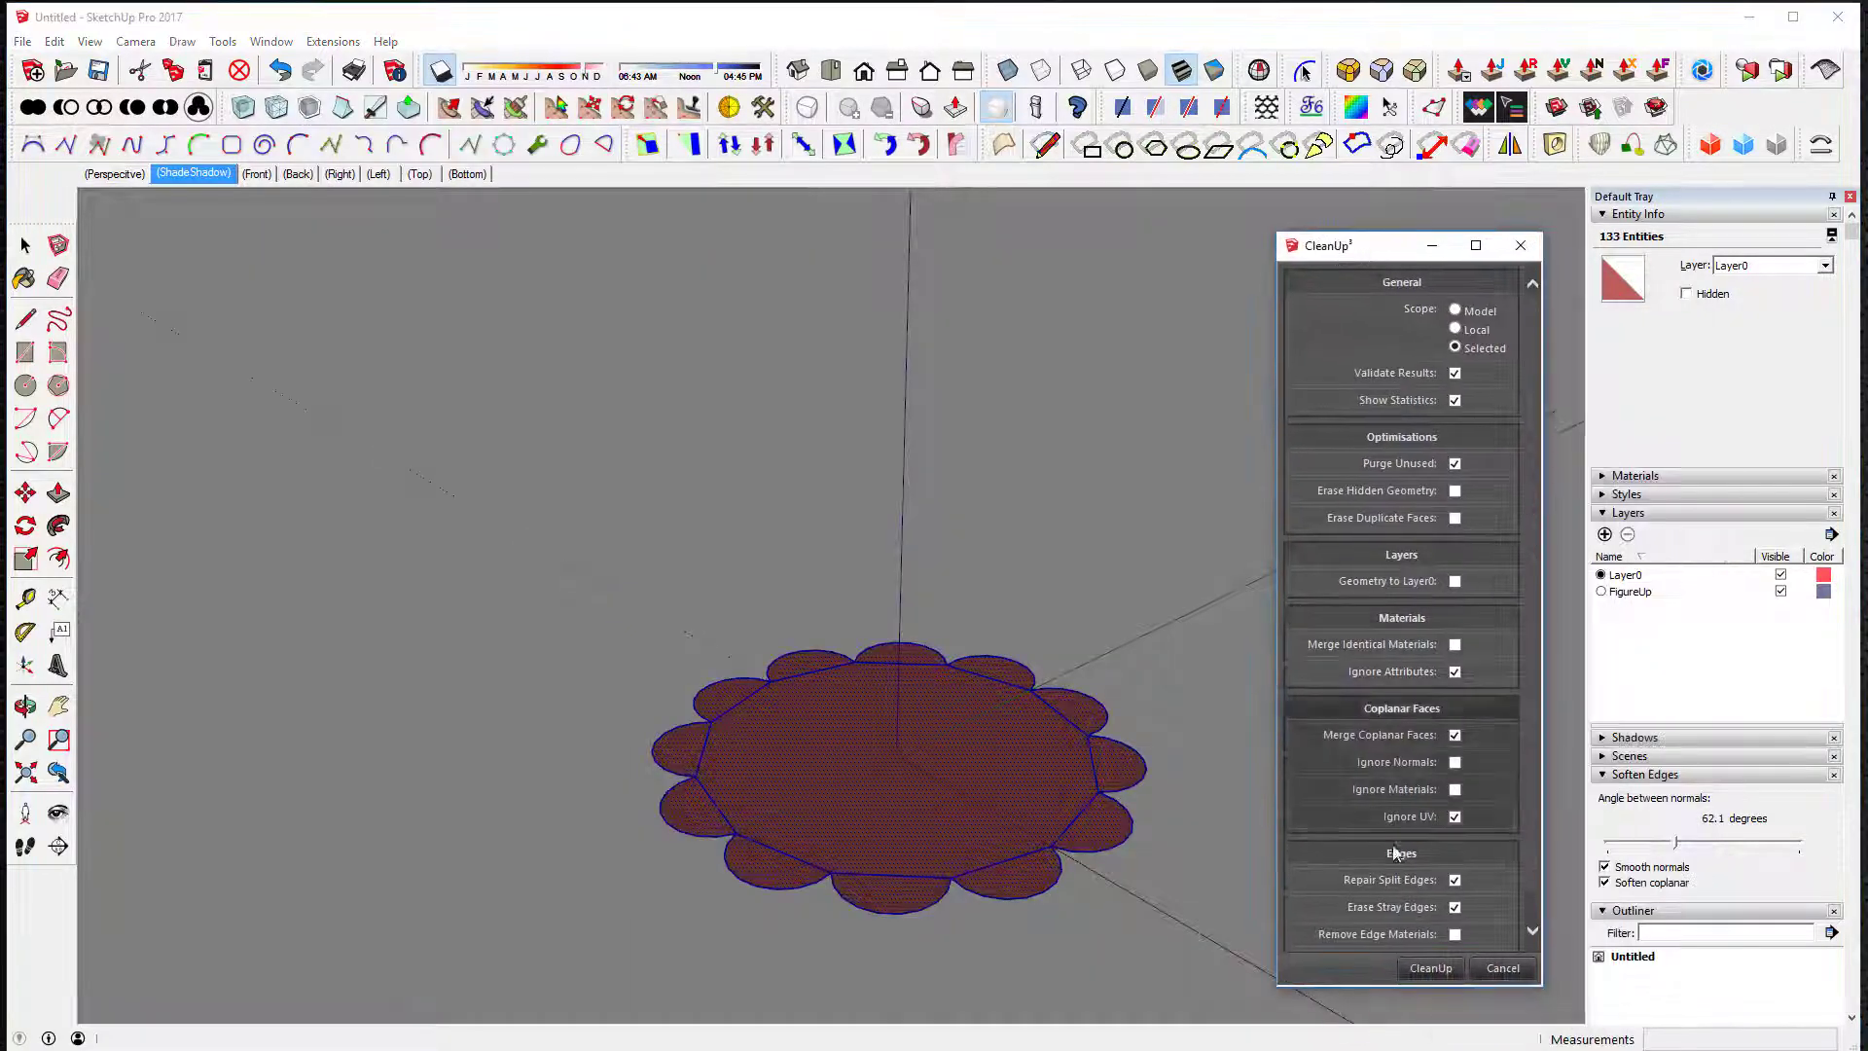
{"action": "left_click", "coordinate": [1431, 968]}
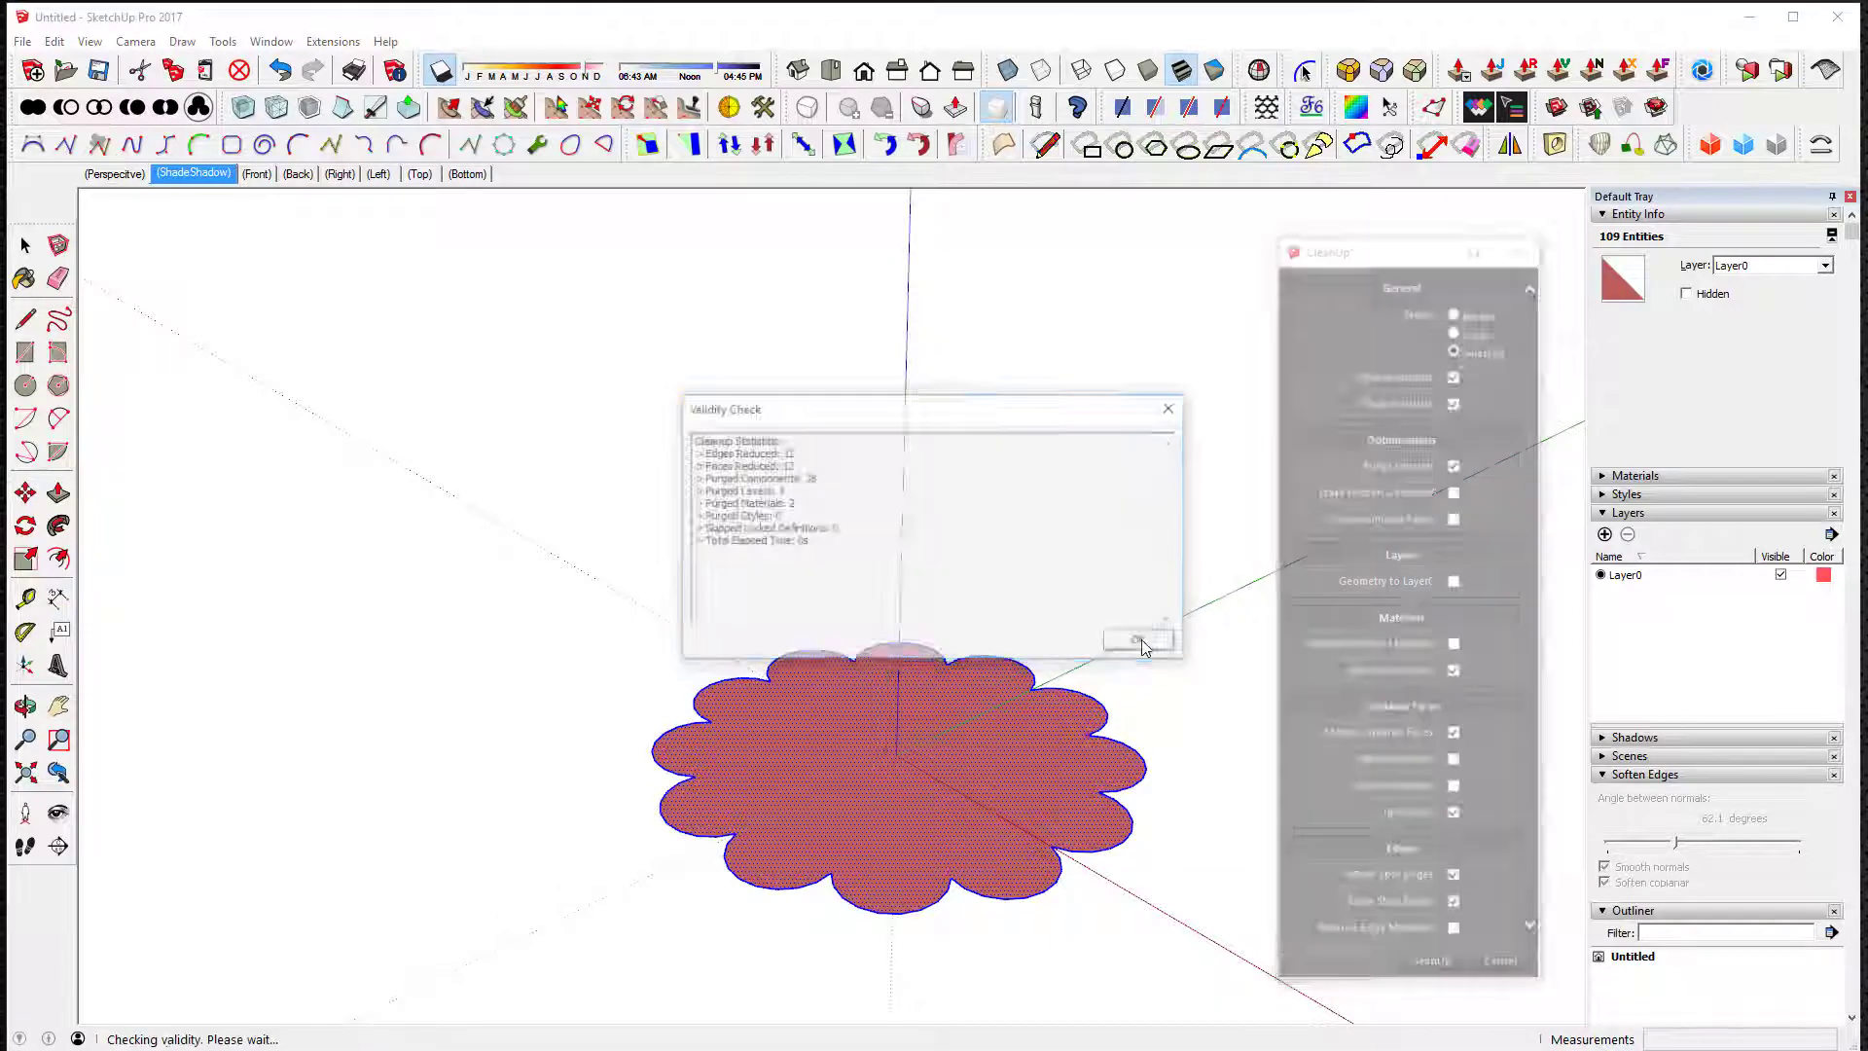
{"action": "left_click", "coordinate": [1143, 643]}
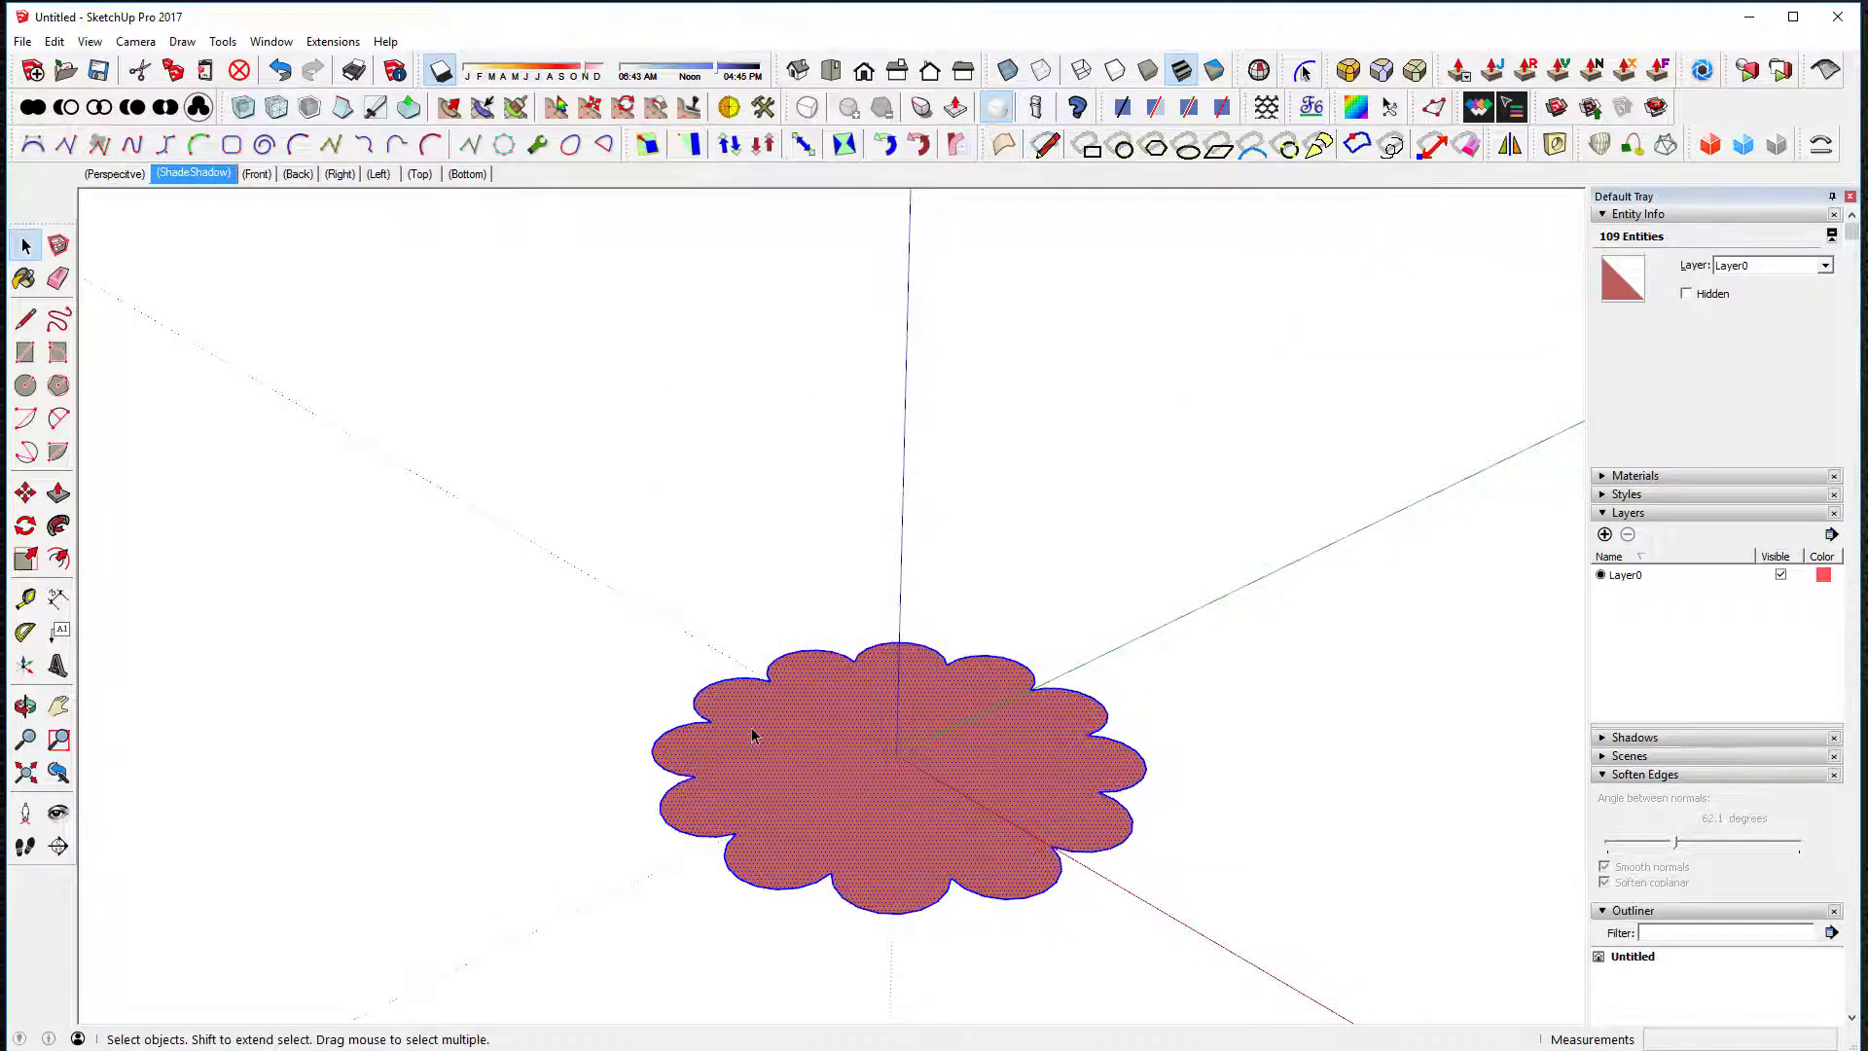
{"action": "left_click", "coordinate": [1155, 572]}
Step: Copy the scalloped face straight up the blue axis by about 1100 cm
{"action": "scroll", "coordinate": [959, 792], "scroll_direction": "down", "scroll_amount": 5}
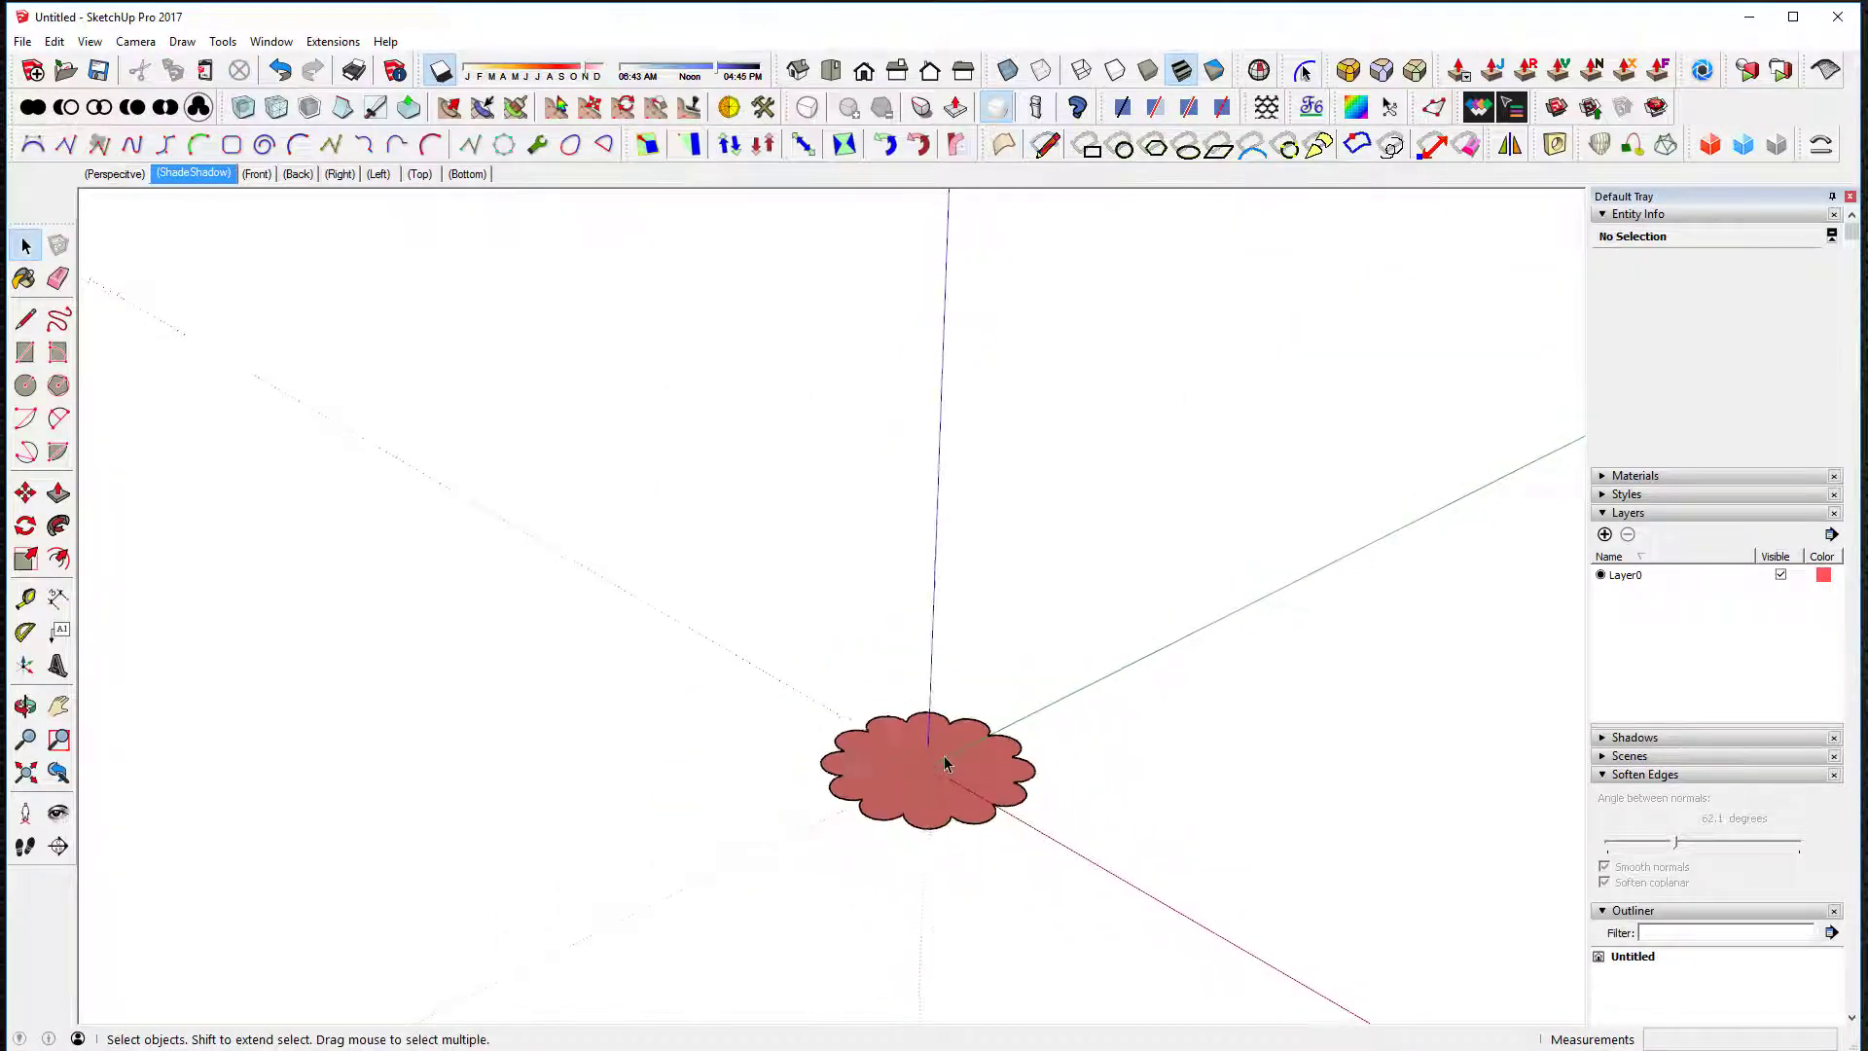
{"action": "scroll", "coordinate": [946, 763], "scroll_direction": "down", "scroll_amount": 3}
{"action": "middle_click_drag", "start_coordinate": [945, 764], "coordinate": [891, 810]}
{"action": "left_click", "coordinate": [882, 813]}
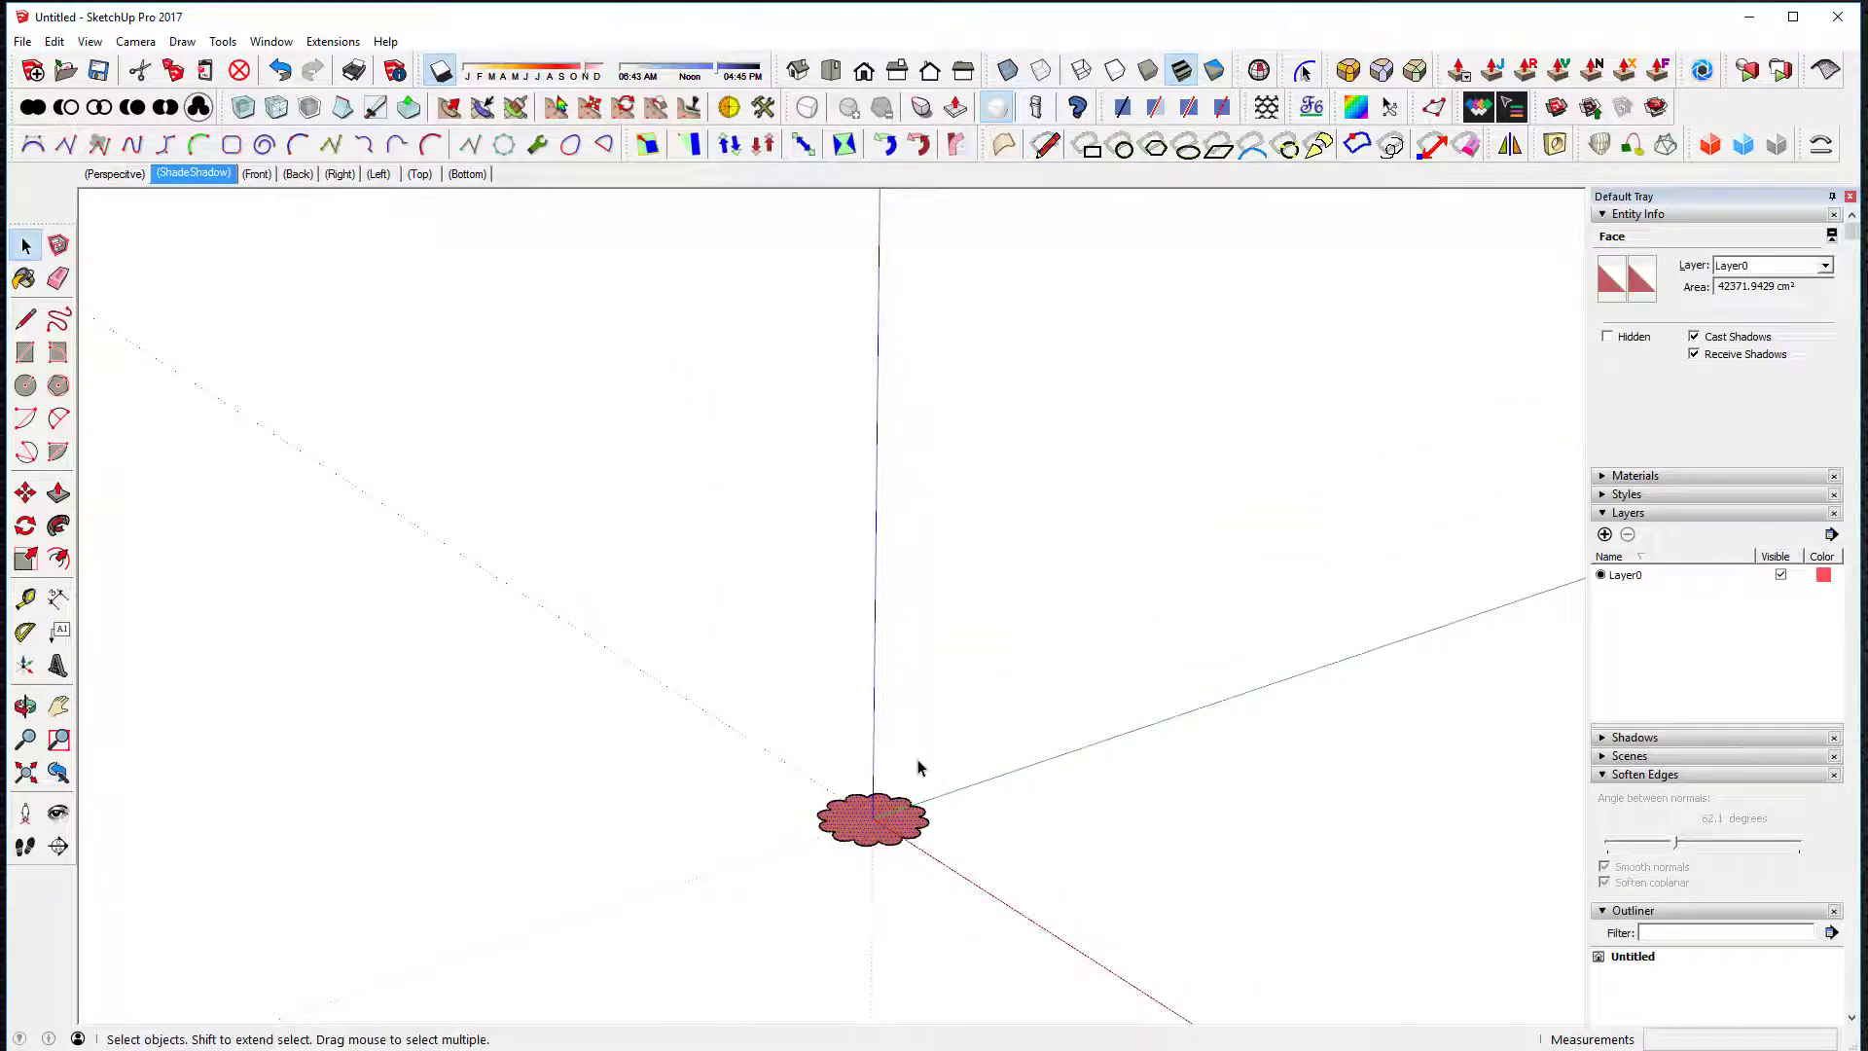
{"action": "middle_click_drag", "start_coordinate": [917, 768], "coordinate": [990, 726]}
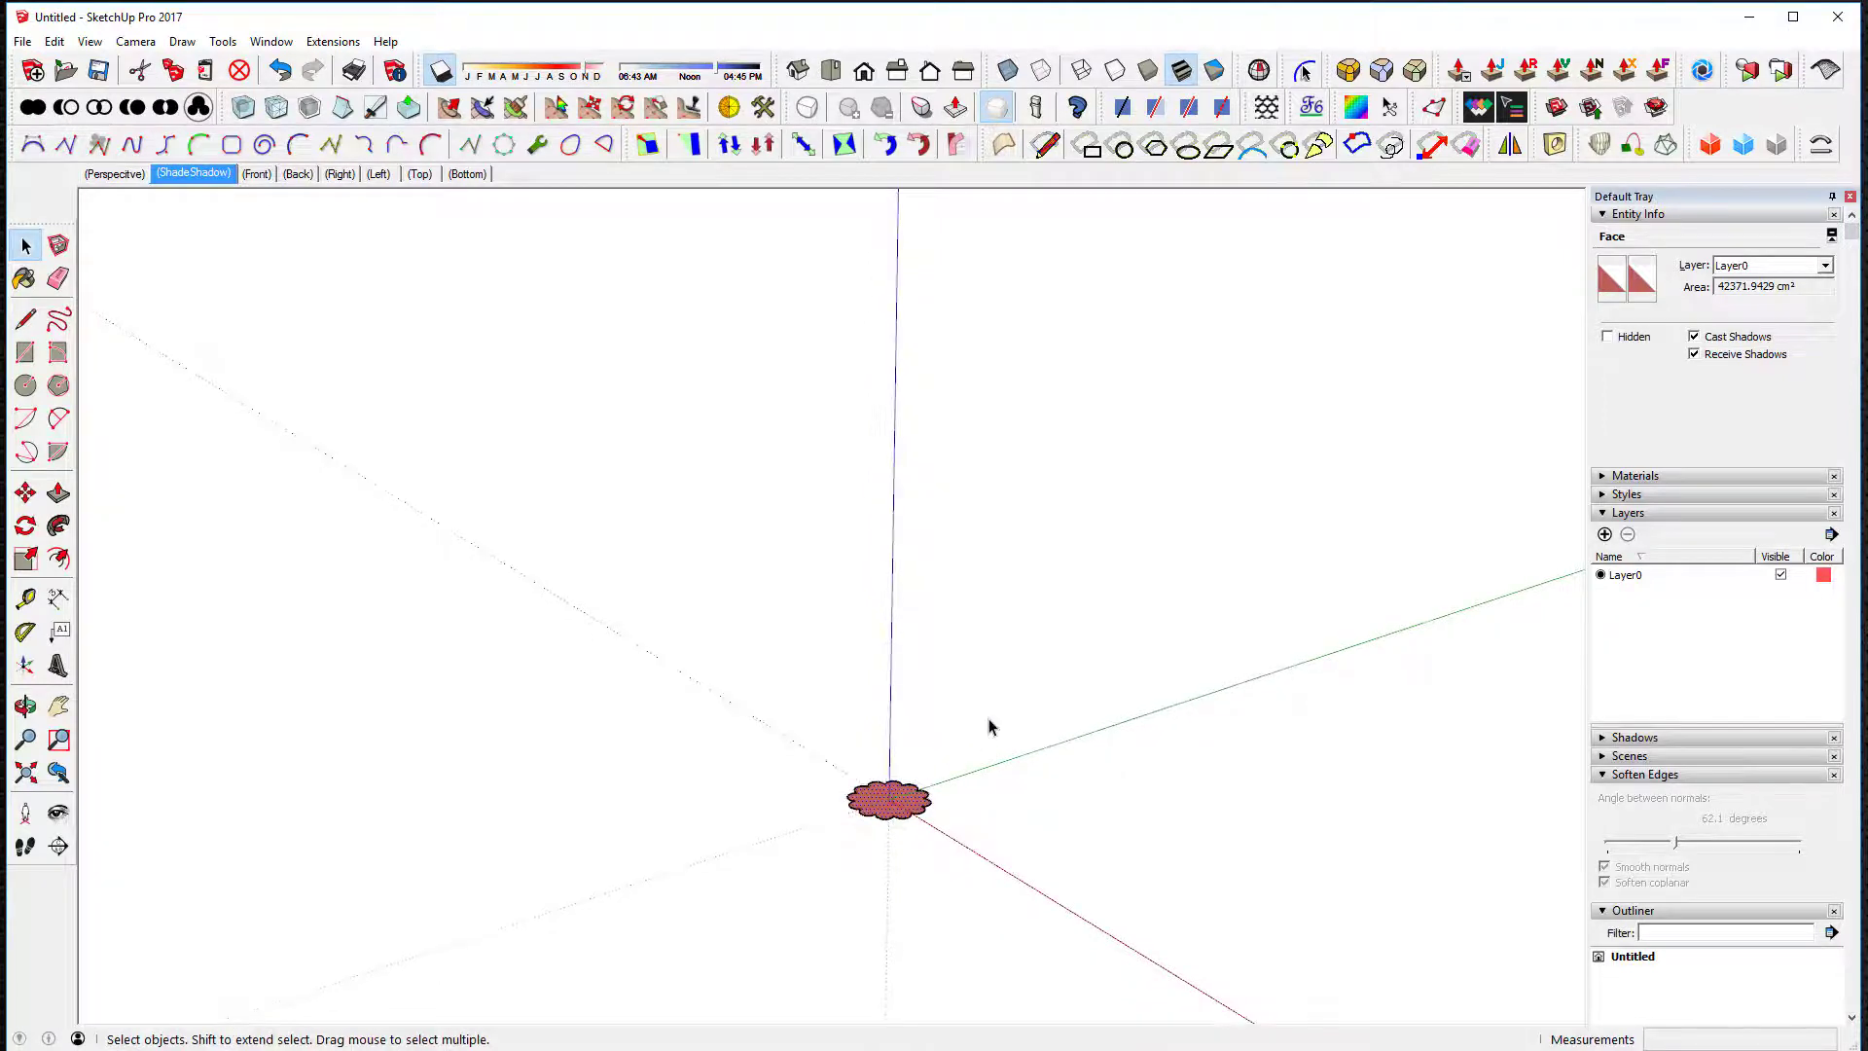
{"action": "key", "text": "m"}
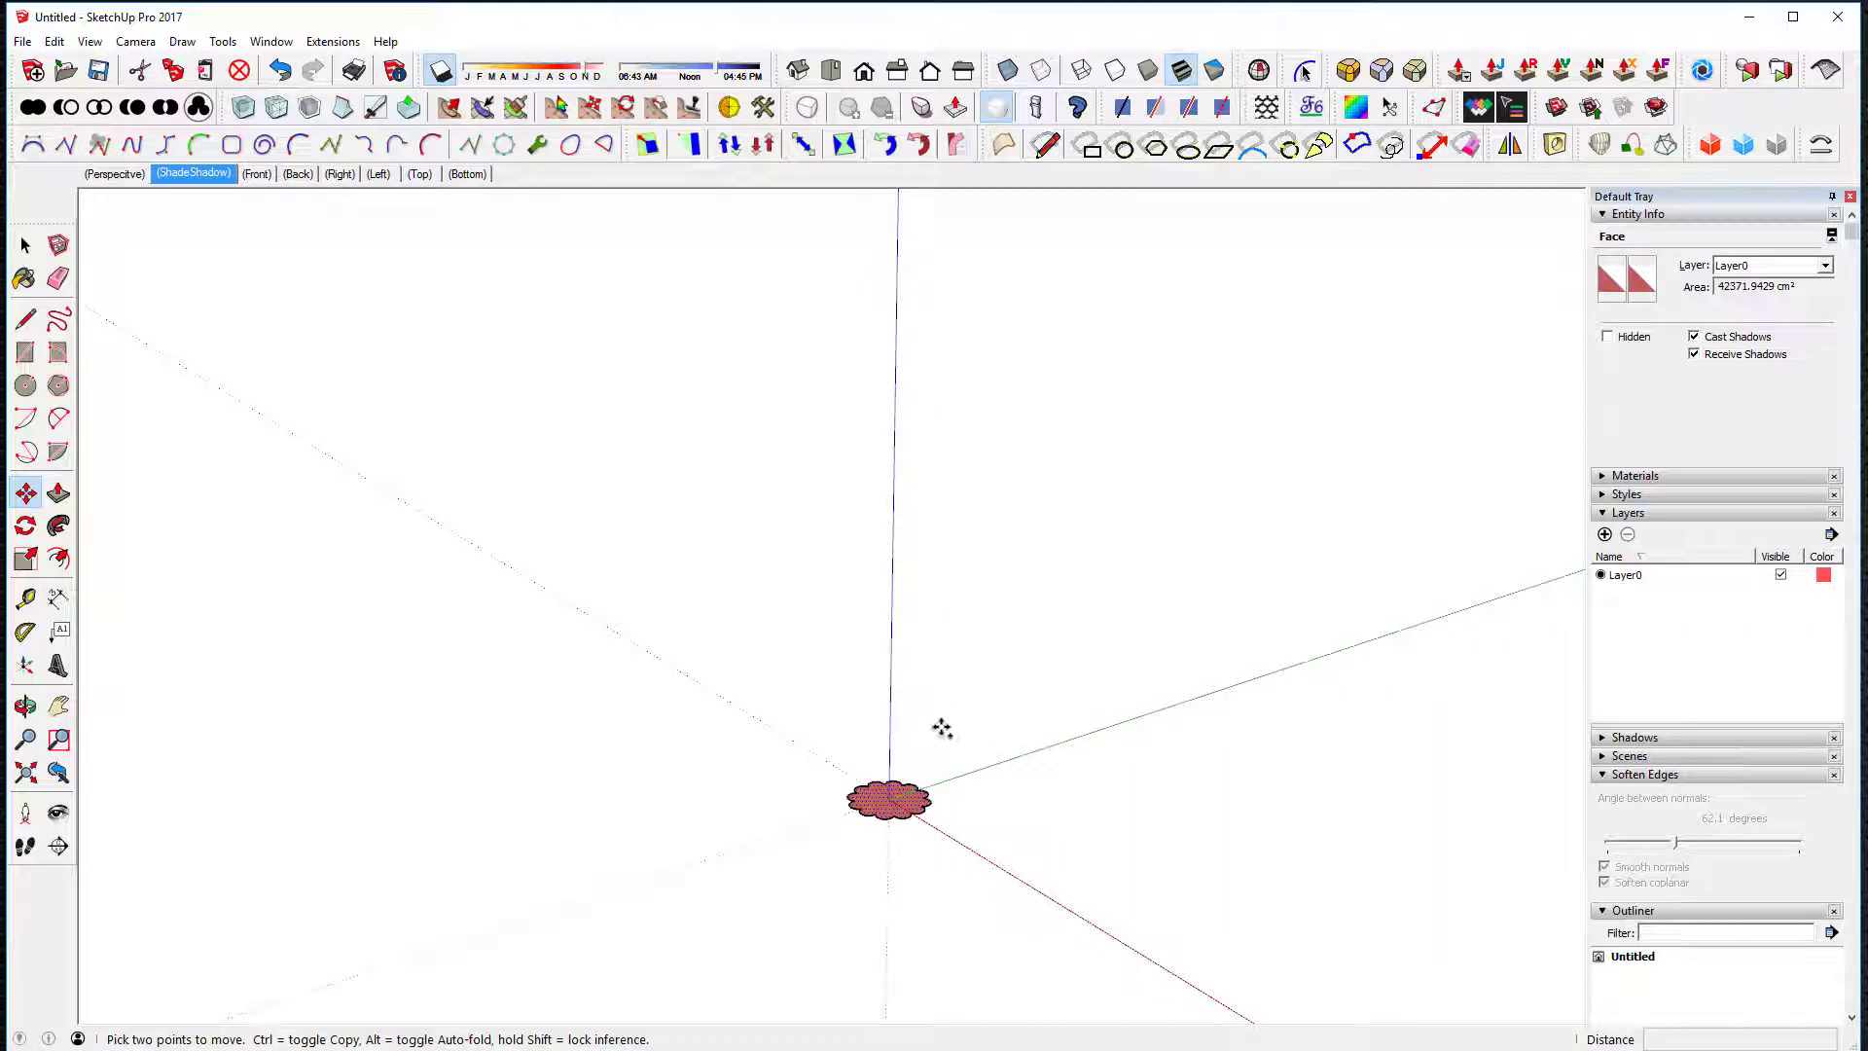
{"action": "key", "text": "ctrl"}
{"action": "left_click", "coordinate": [891, 725]}
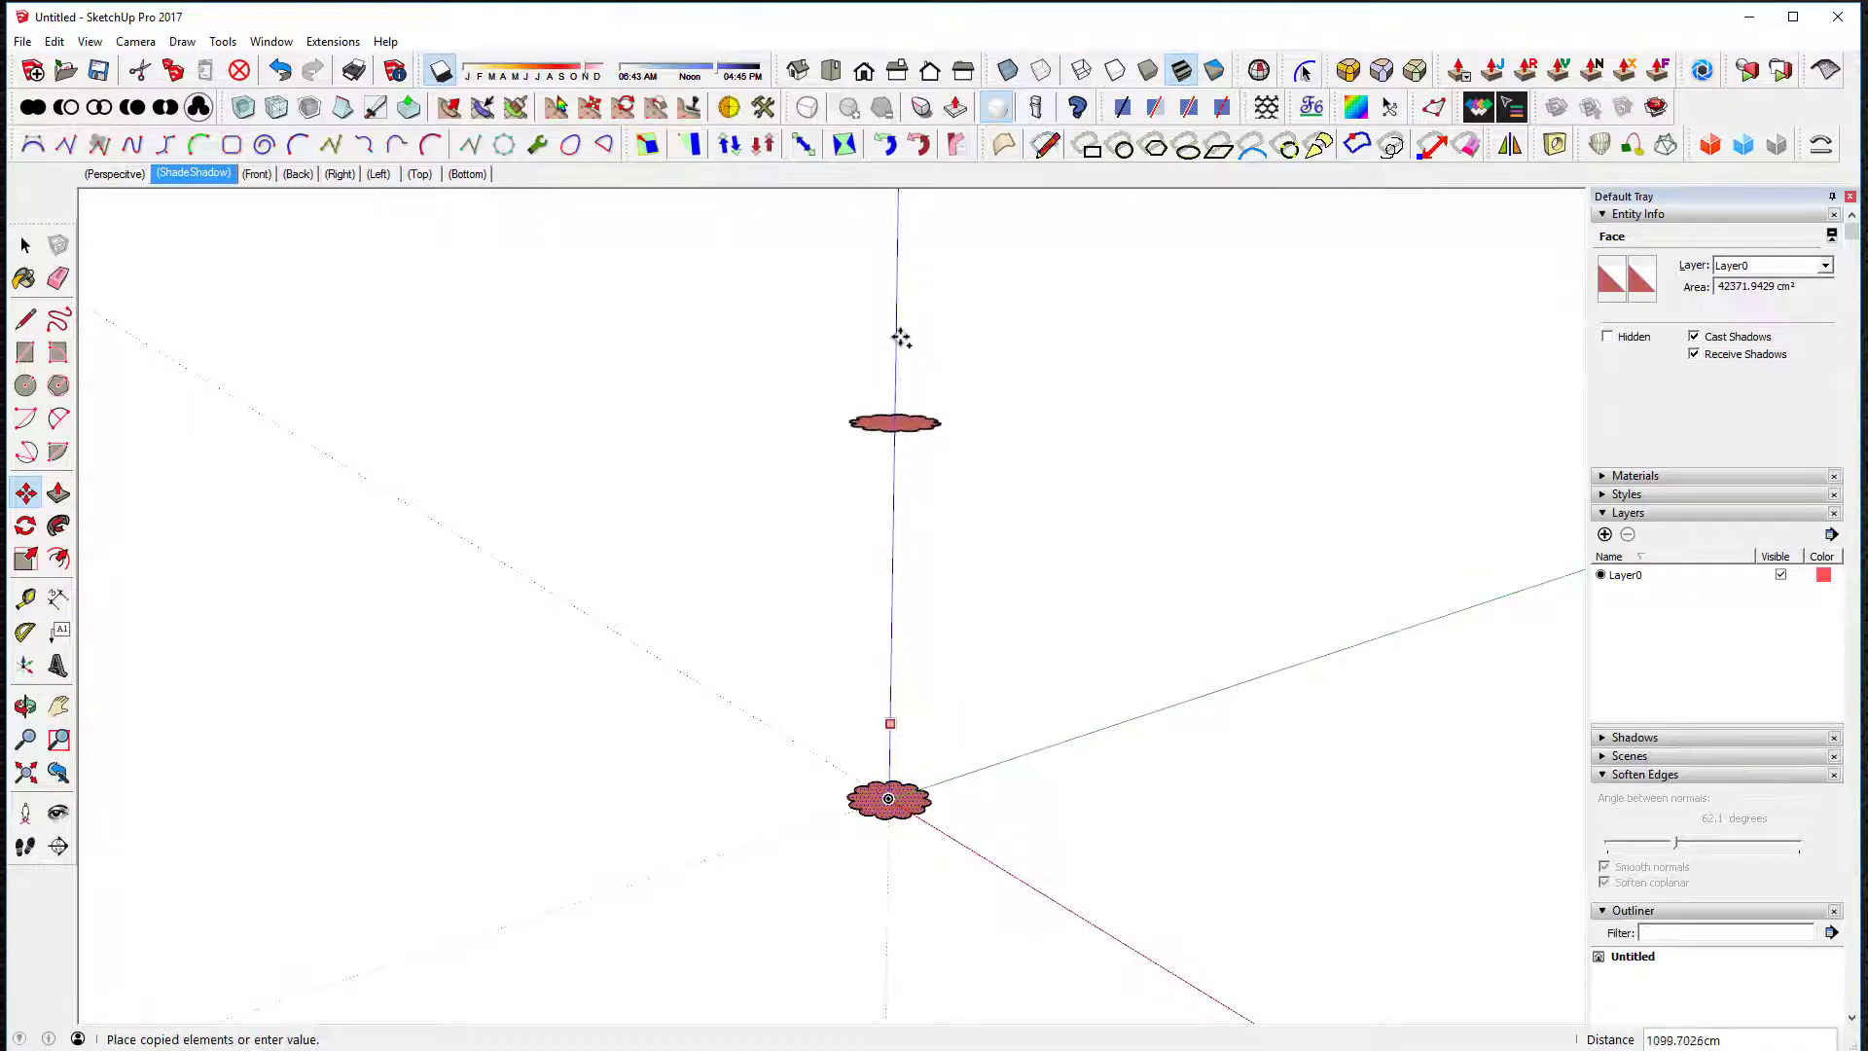
{"action": "left_click", "coordinate": [896, 342]}
{"action": "scroll", "coordinate": [955, 621], "scroll_direction": "up", "scroll_amount": 3}
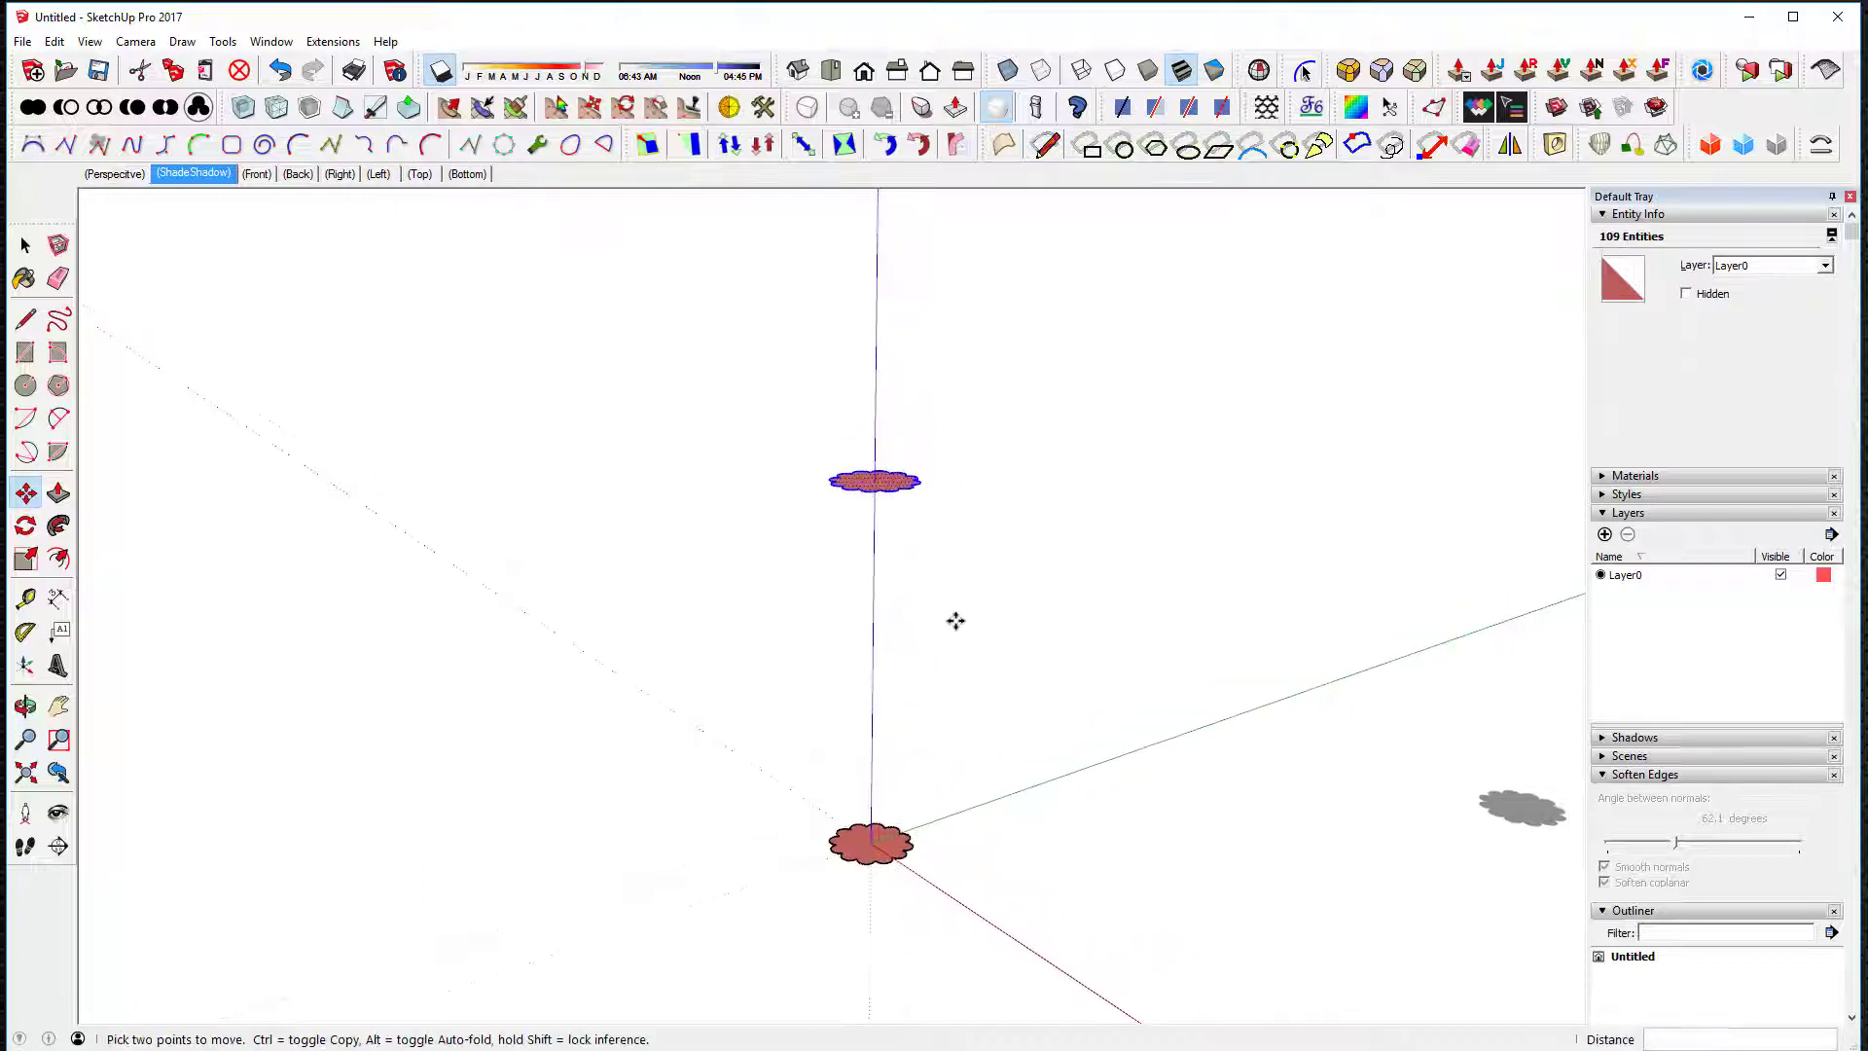
{"action": "key", "text": "space"}
{"action": "left_click", "coordinate": [961, 581]}
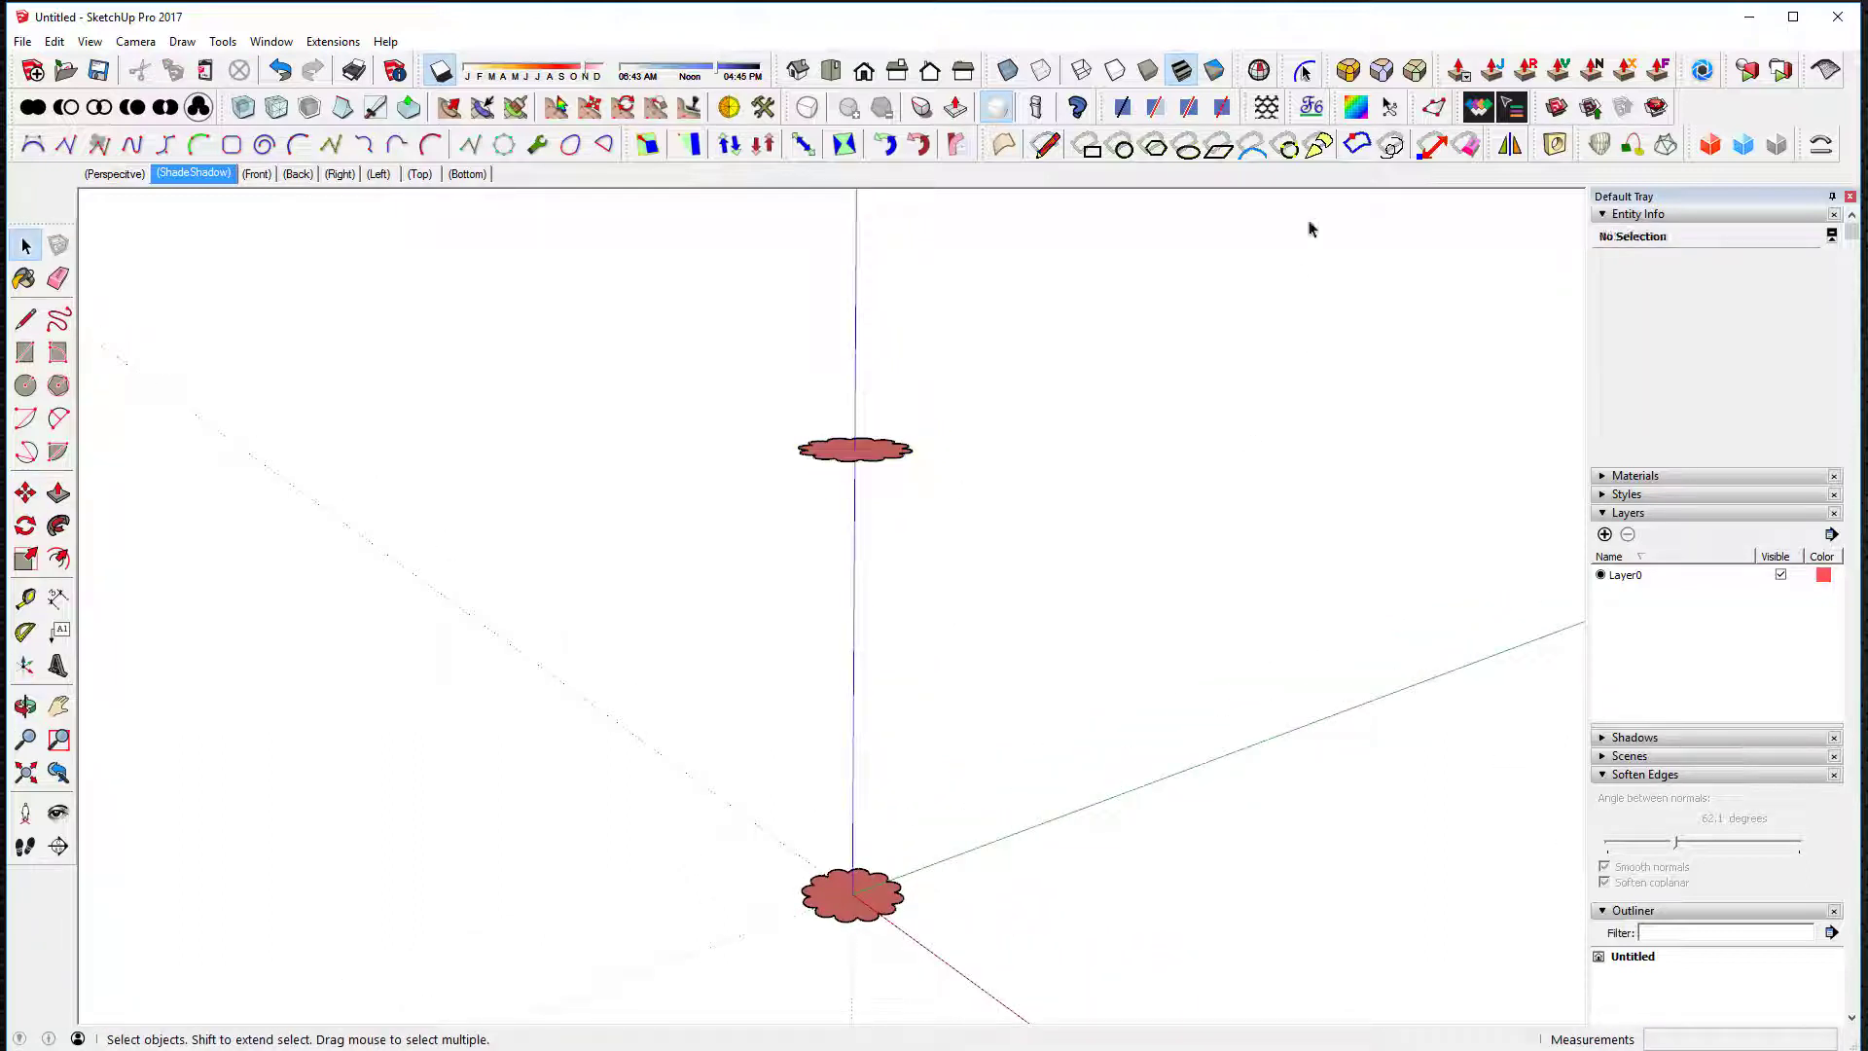
Step: Loft by Spline between the upper and lower scalloped faces using 15 segments and generate the column
{"action": "left_click", "coordinate": [1602, 145]}
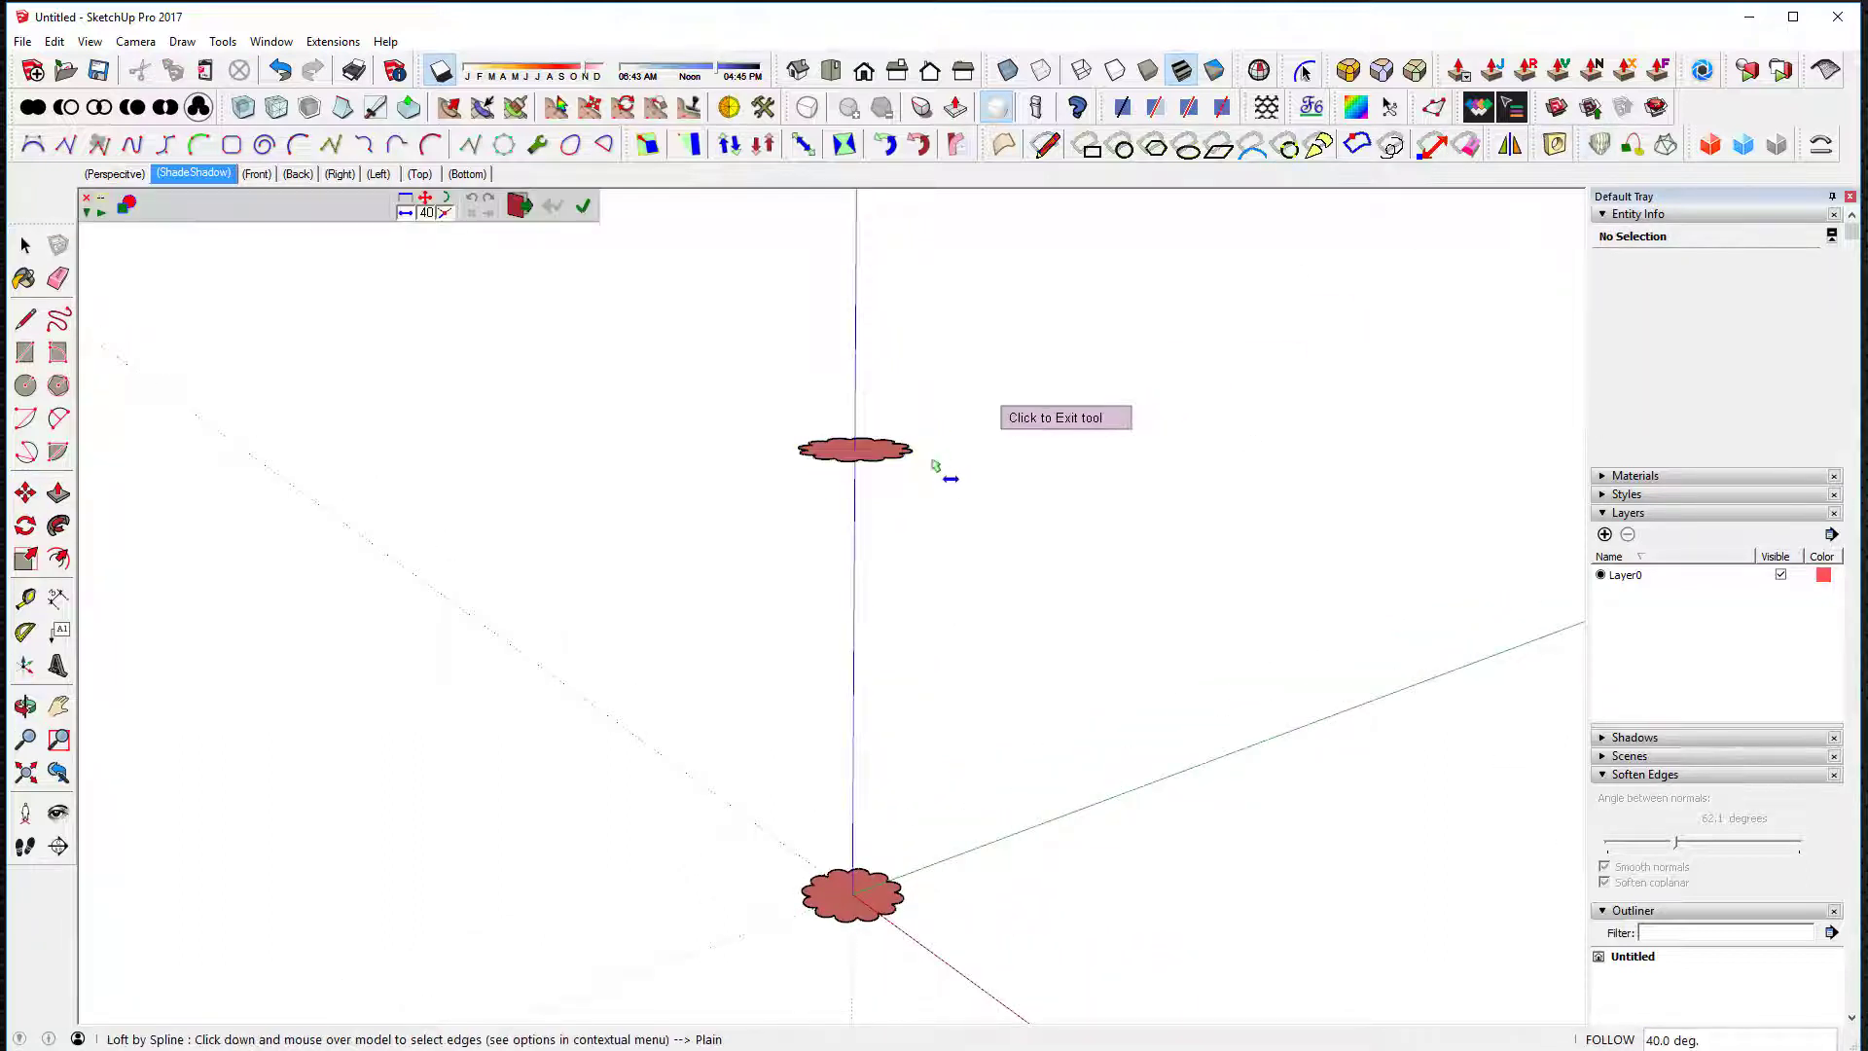
{"action": "left_click", "coordinate": [866, 453]}
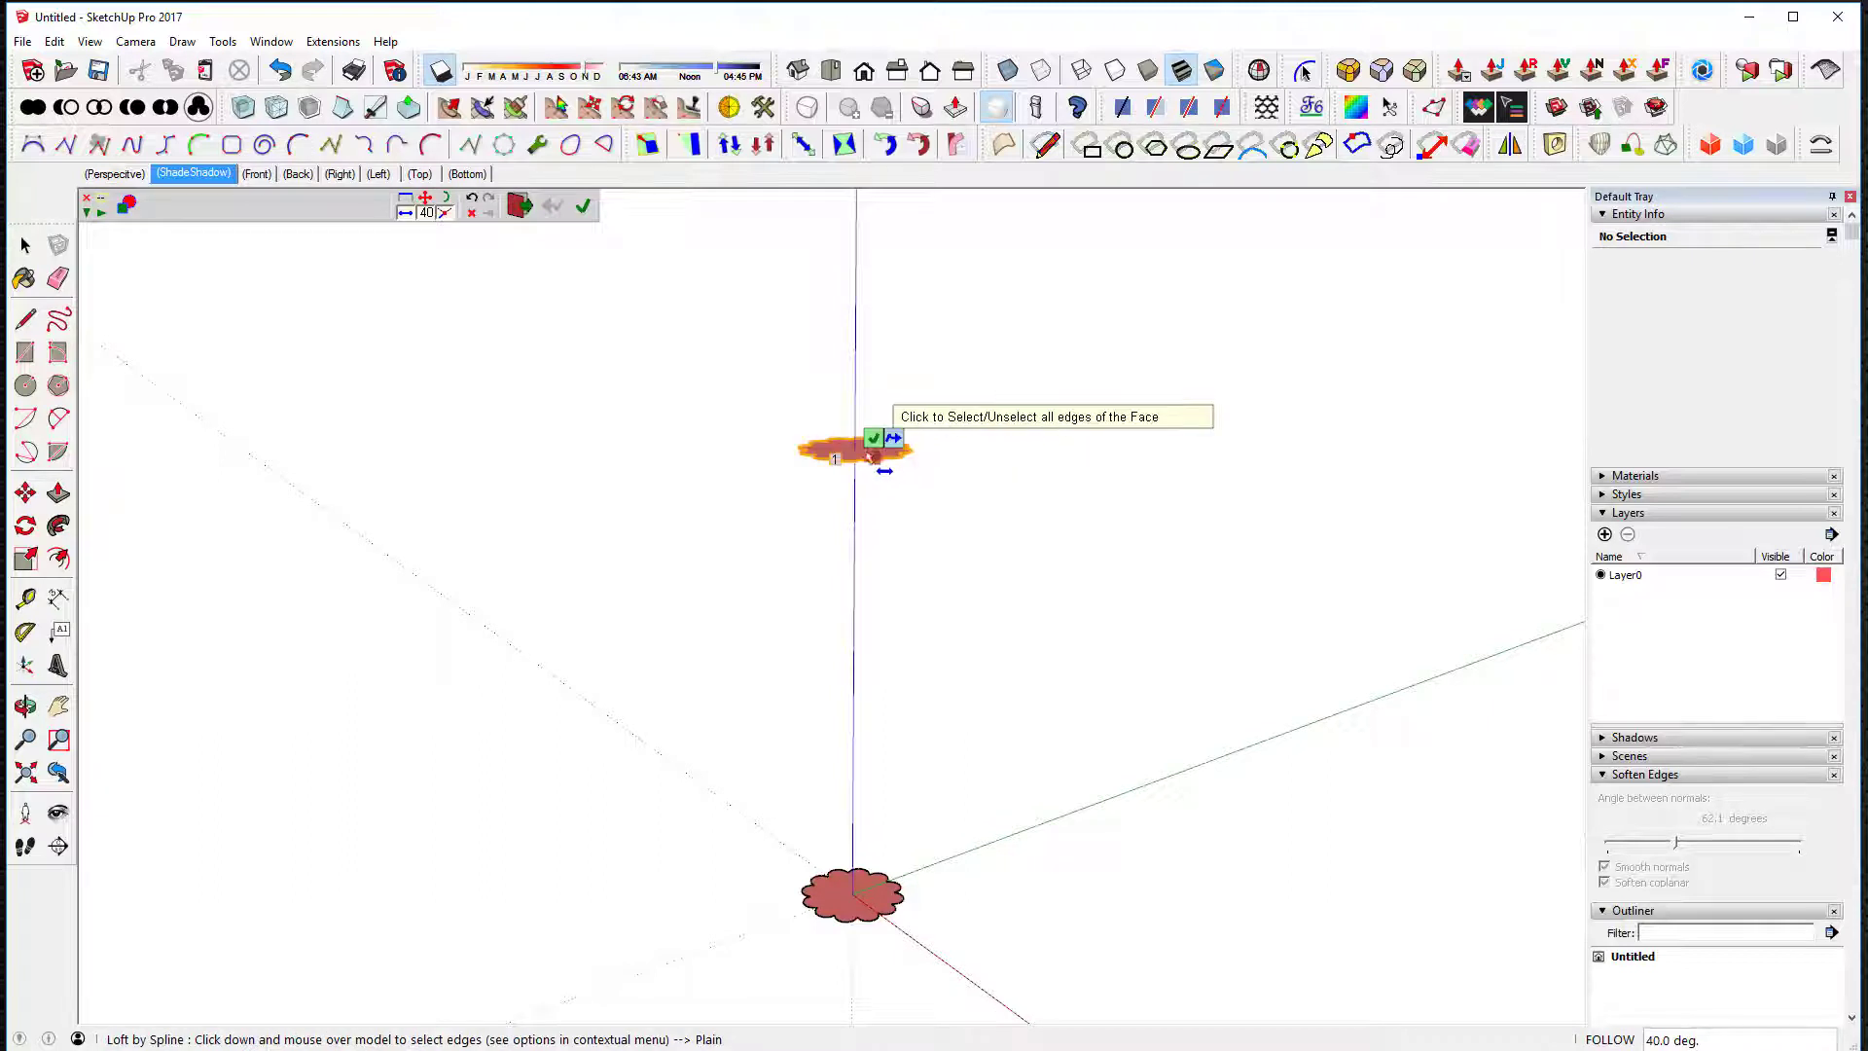
{"action": "left_click", "coordinate": [871, 888]}
{"action": "left_click", "coordinate": [923, 706]}
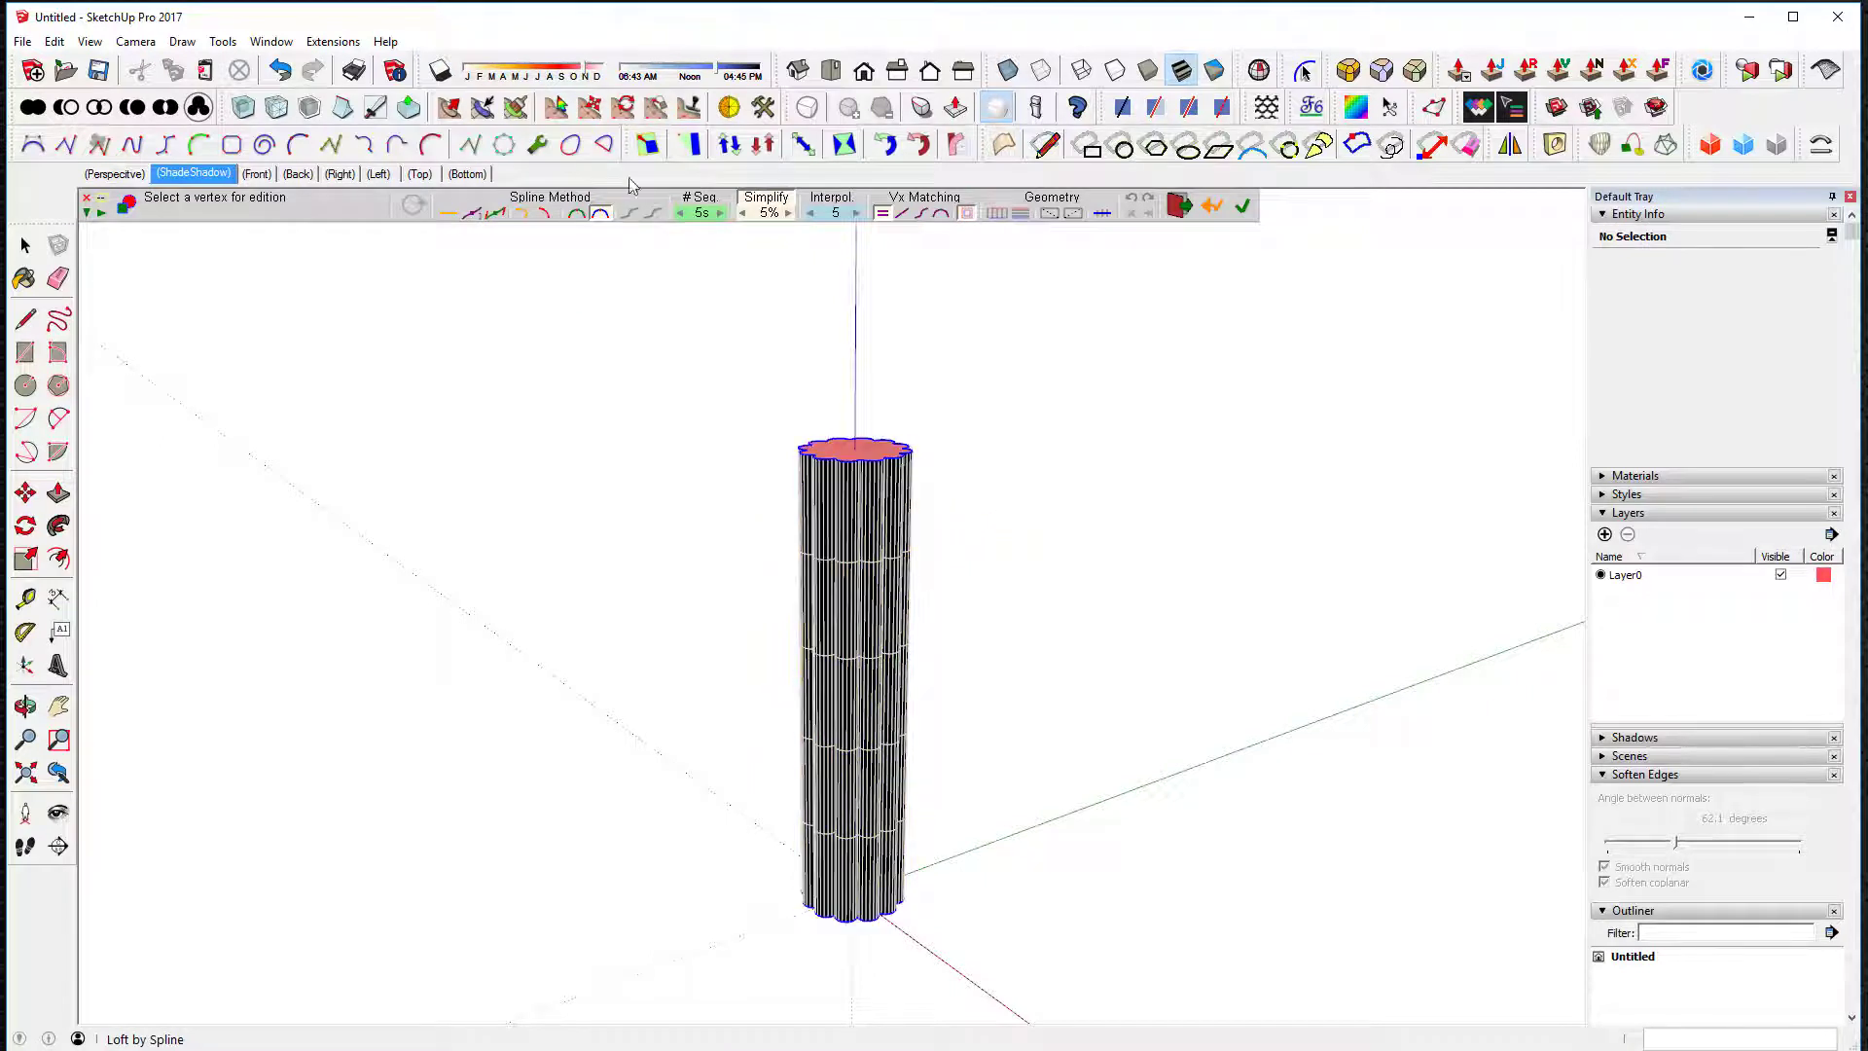
{"action": "left_click", "coordinate": [721, 214]}
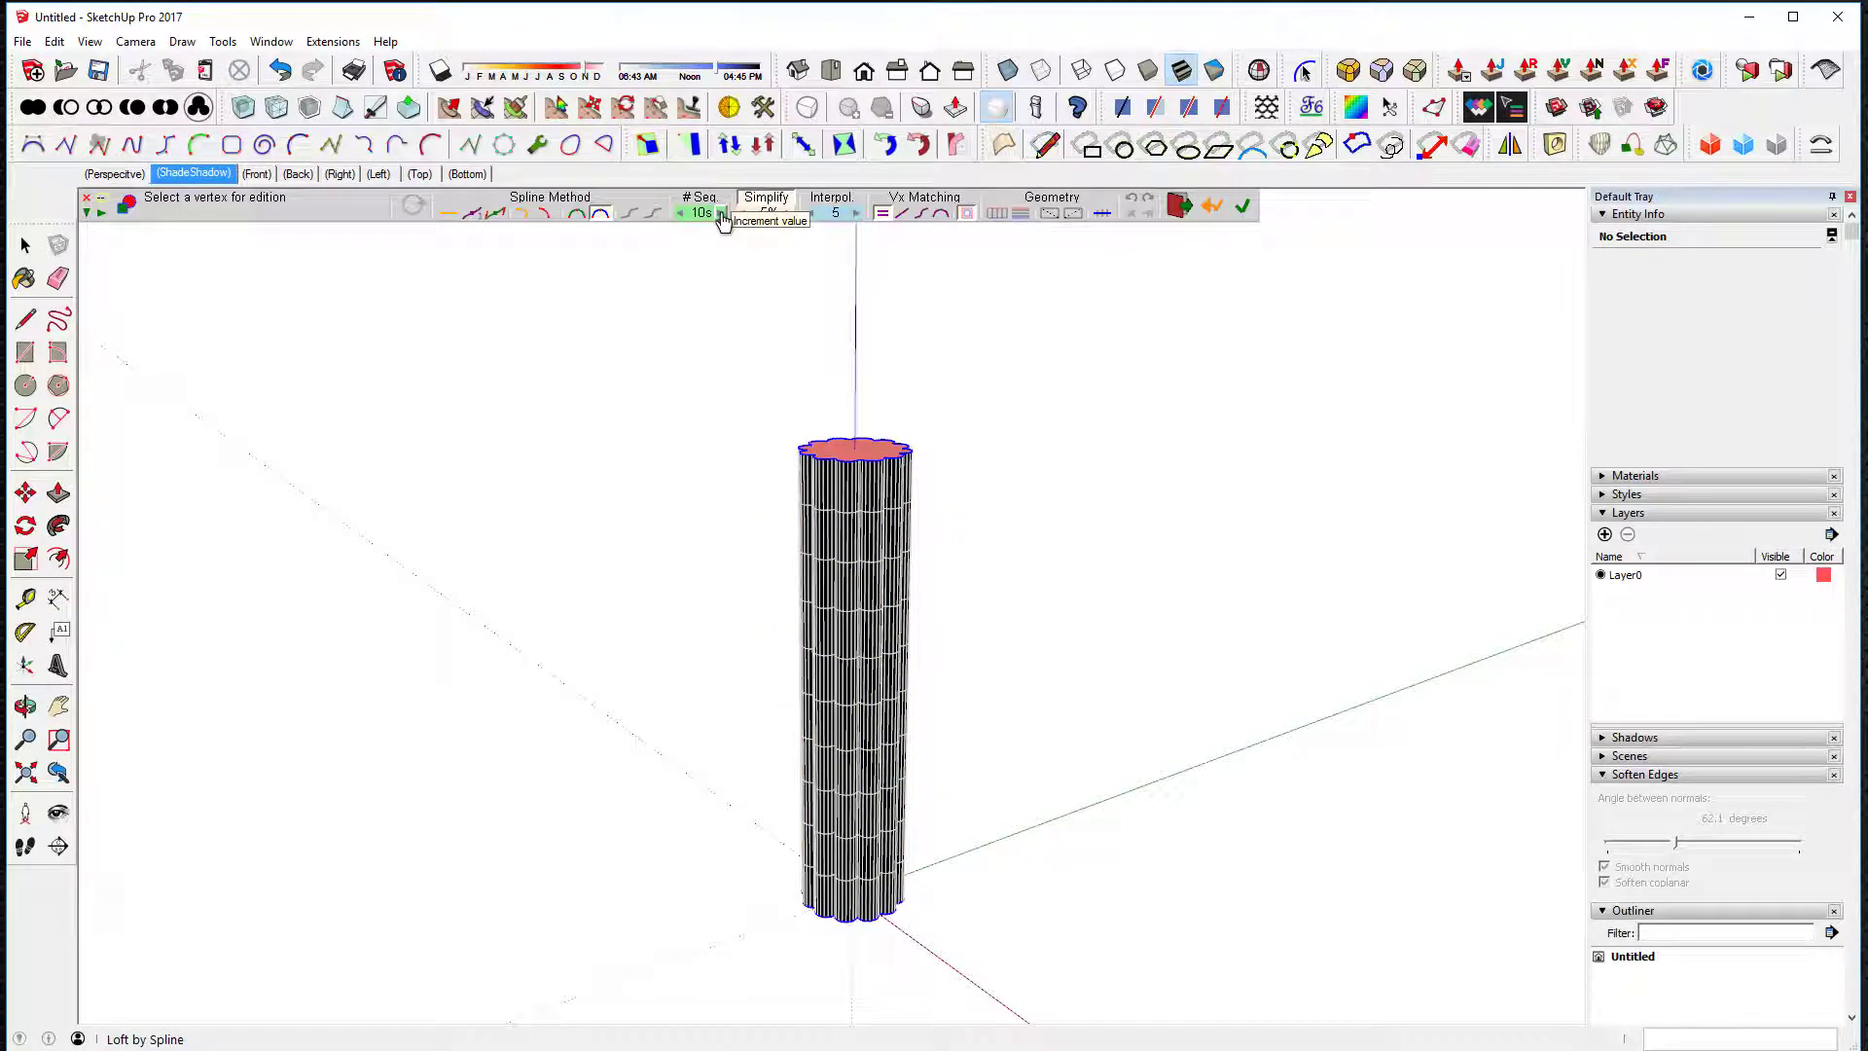
{"action": "left_click", "coordinate": [721, 214]}
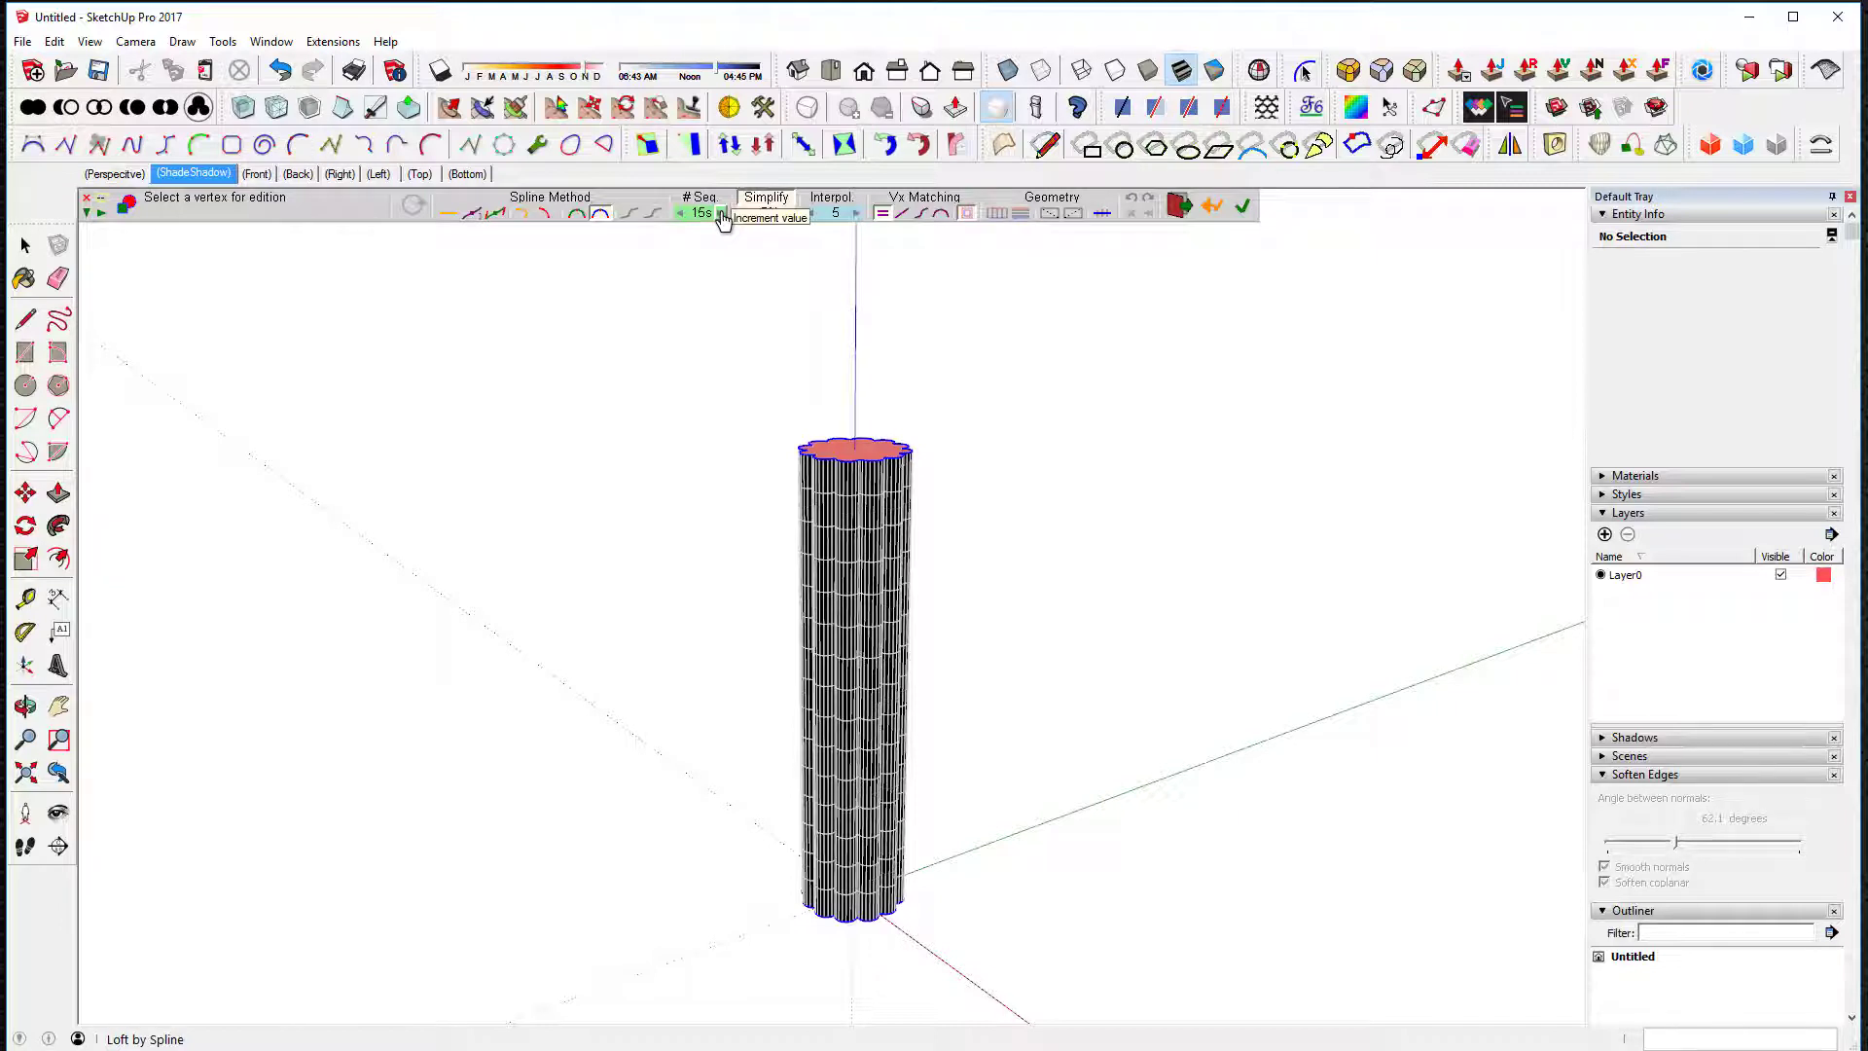
{"action": "key", "text": "Return"}
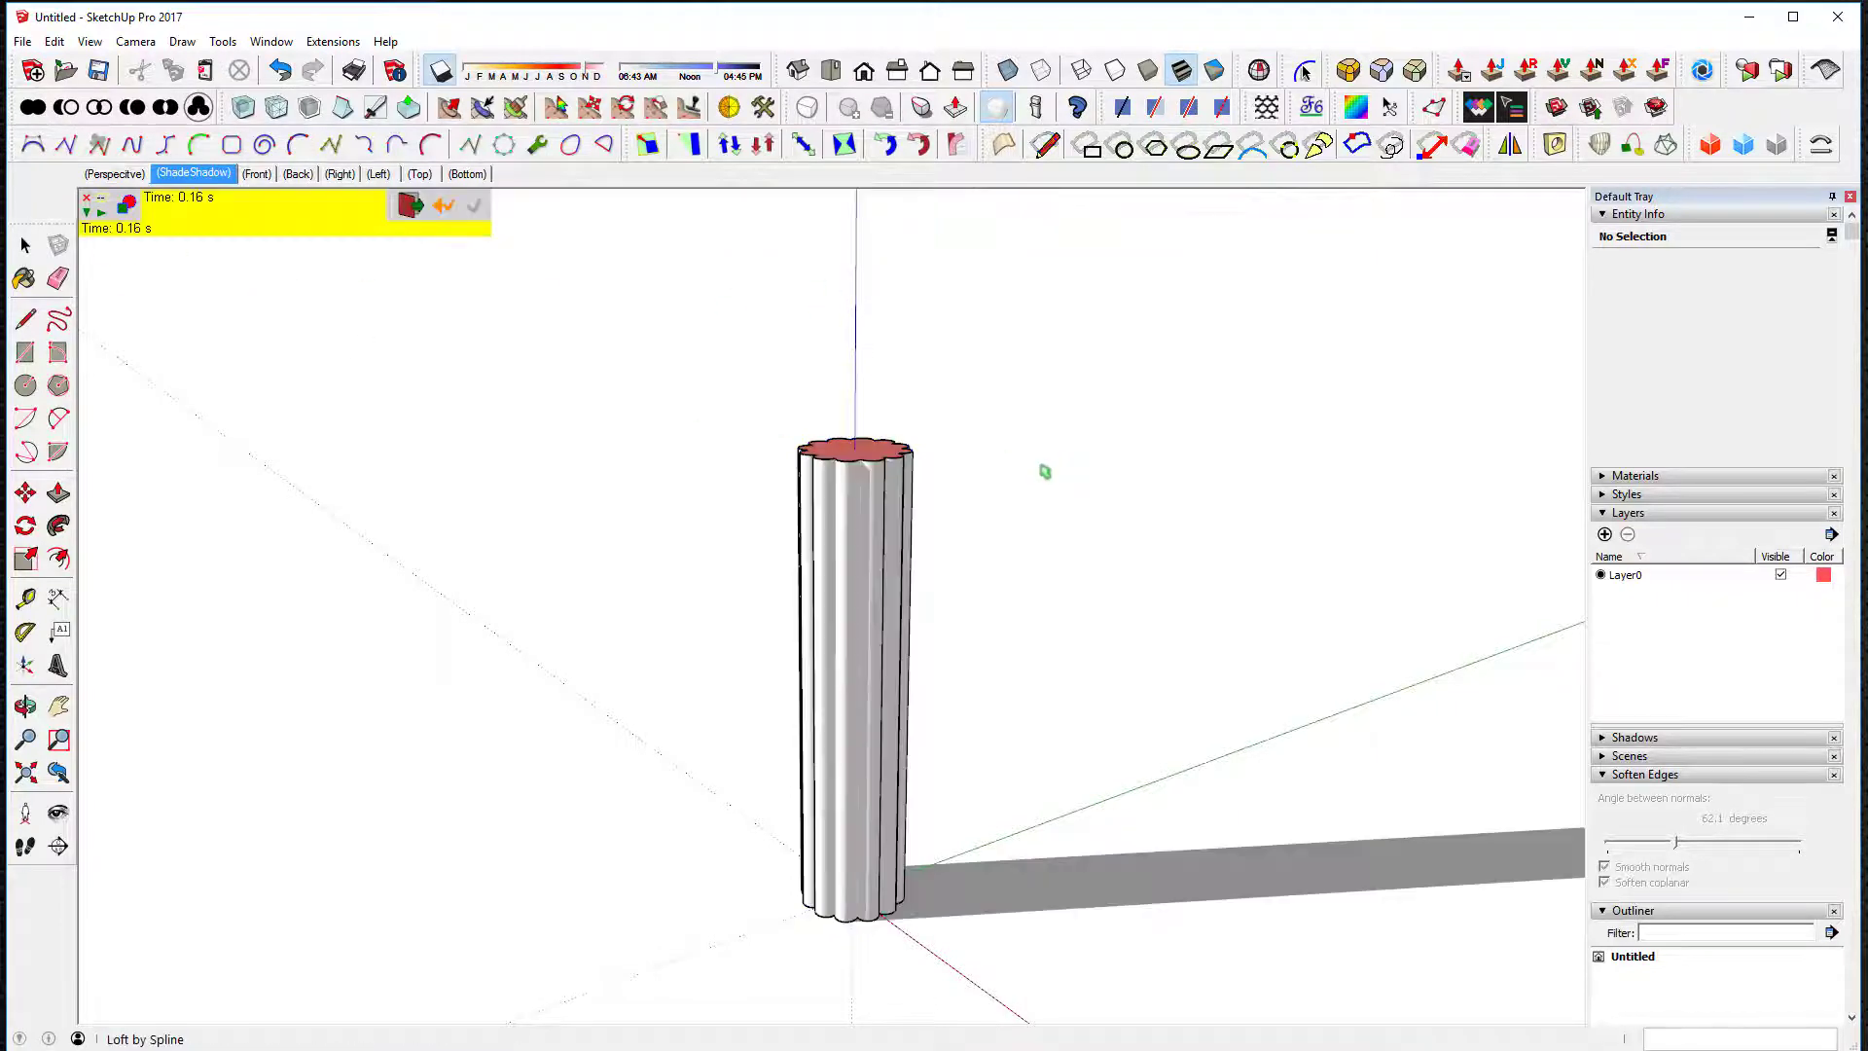
Step: Finish the loft, select the lofted column group and explode it into loose geometry
{"action": "scroll", "coordinate": [1035, 509], "scroll_direction": "down", "scroll_amount": 1}
{"action": "key", "text": "space"}
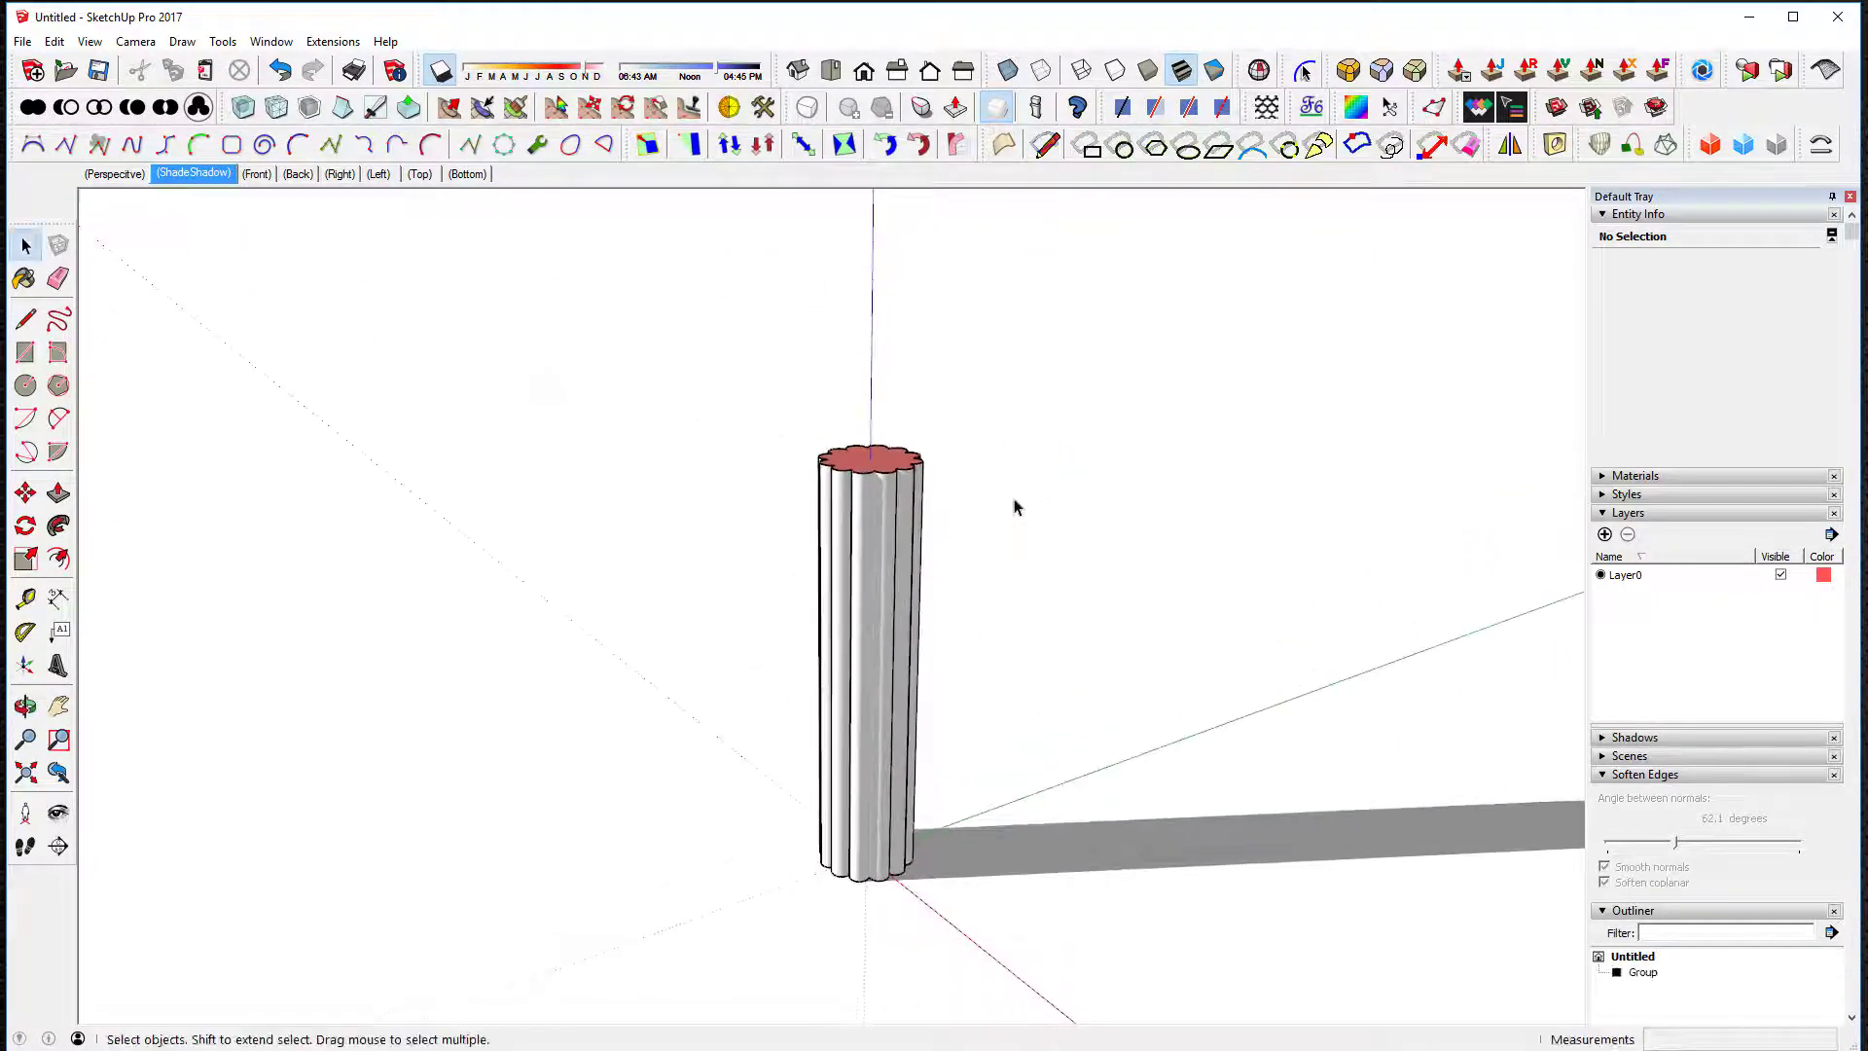
{"action": "left_click", "coordinate": [874, 465]}
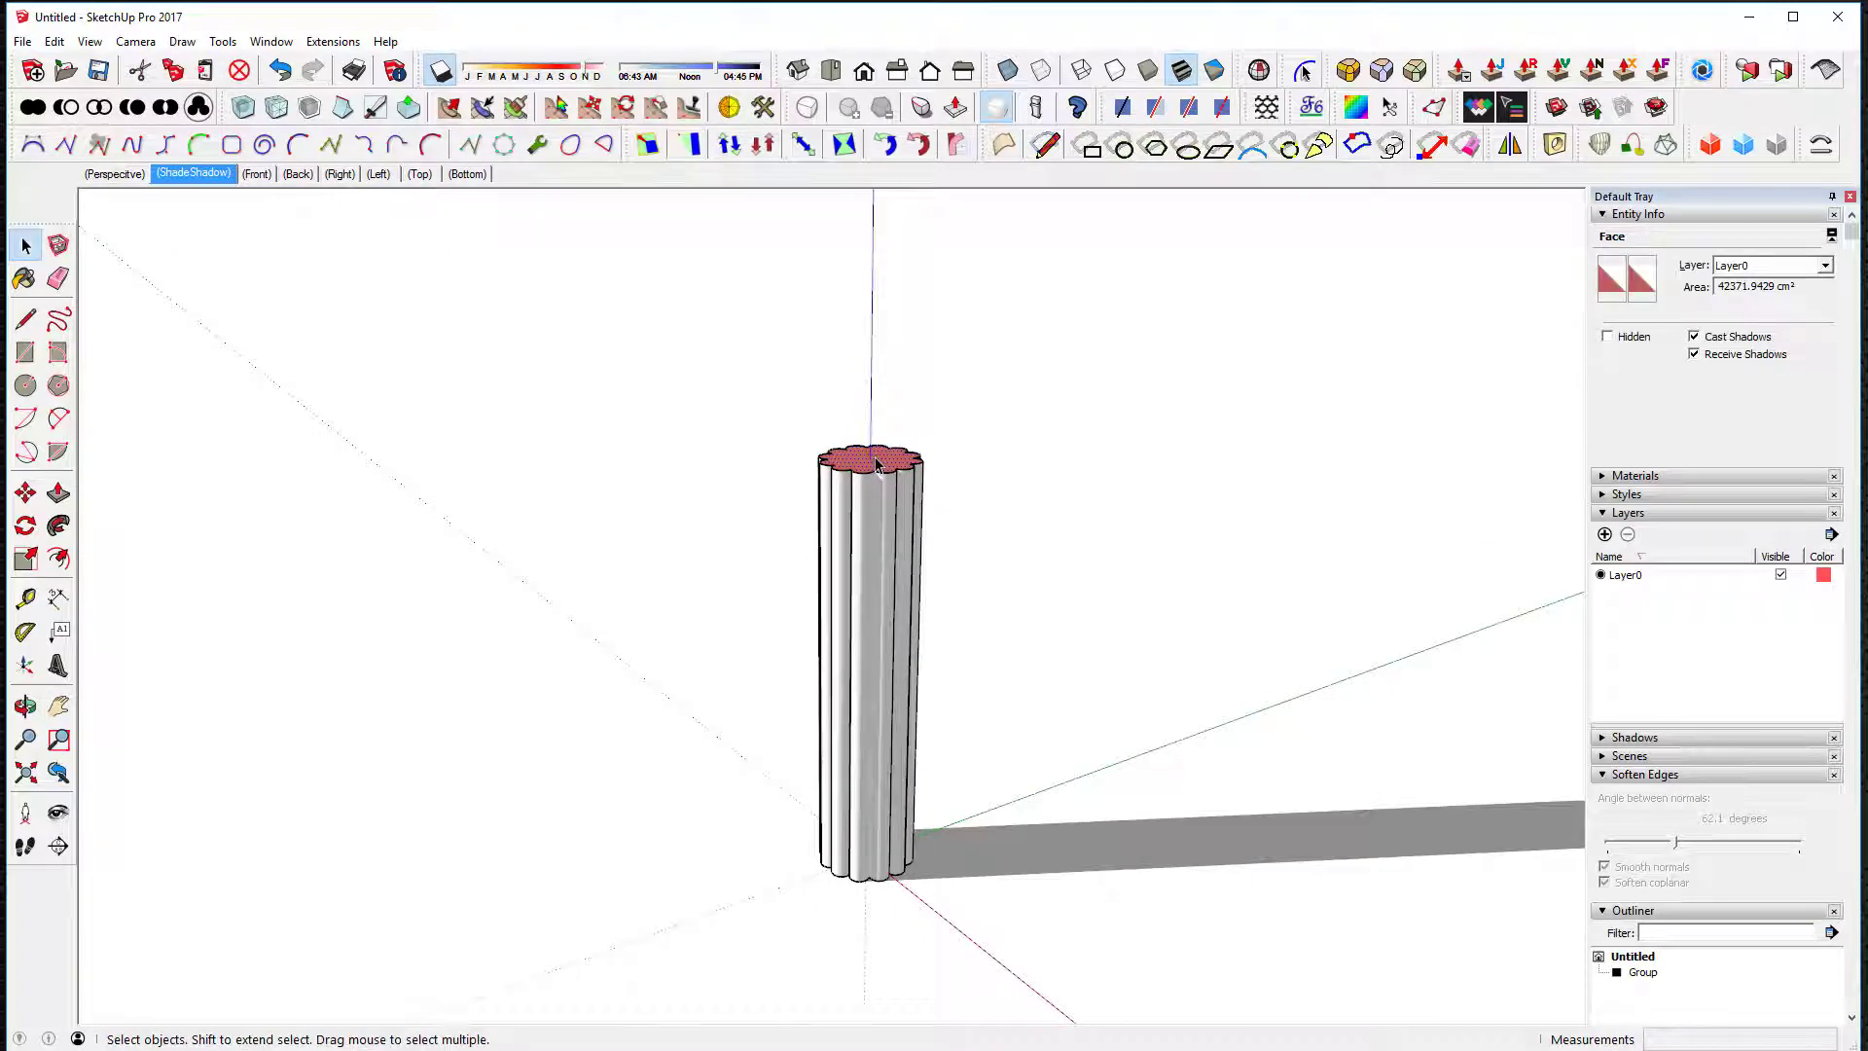
{"action": "left_click", "coordinate": [866, 514]}
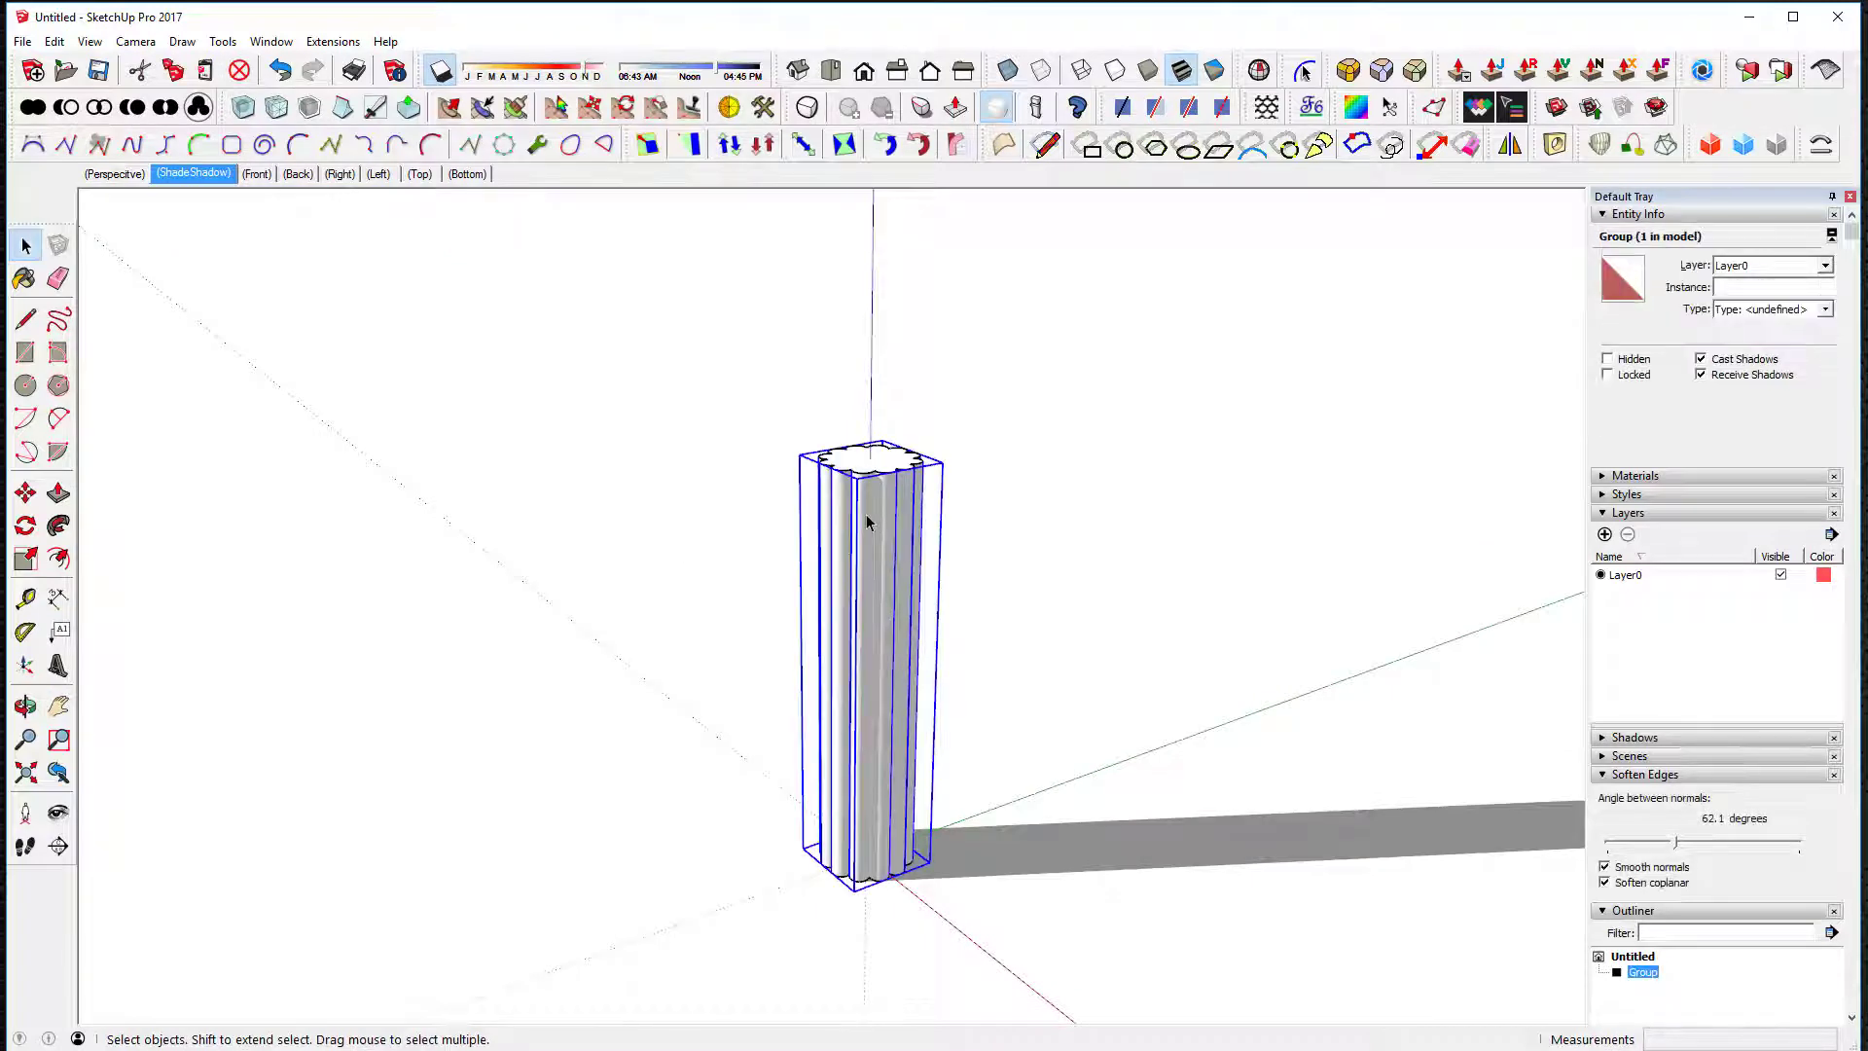
{"action": "key", "text": "alt+e"}
{"action": "middle_click_drag", "start_coordinate": [876, 545], "coordinate": [1023, 670]}
Step: Select all connected geometry of the column, including both scalloped end faces, and make it one group
{"action": "left_click", "coordinate": [881, 825]}
{"action": "triple_click", "coordinate": [845, 671]}
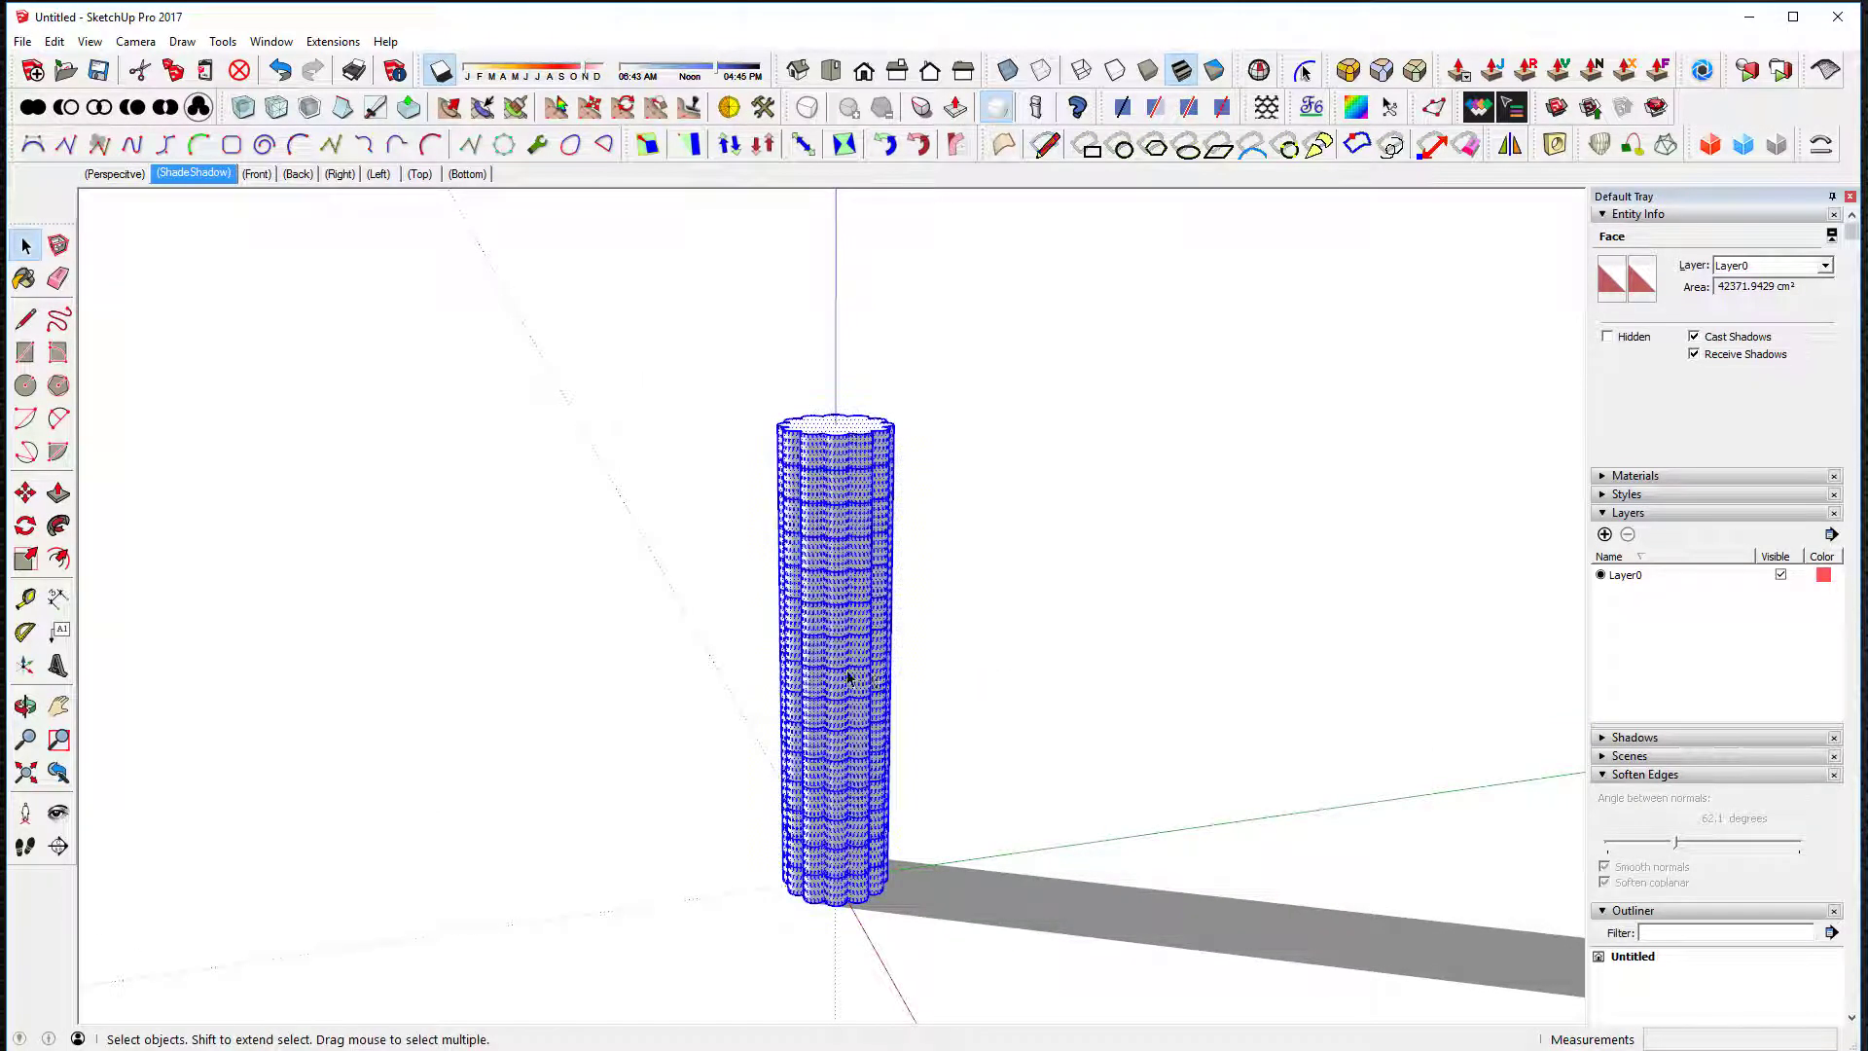
{"action": "middle_click_drag", "start_coordinate": [1012, 567], "coordinate": [983, 605]}
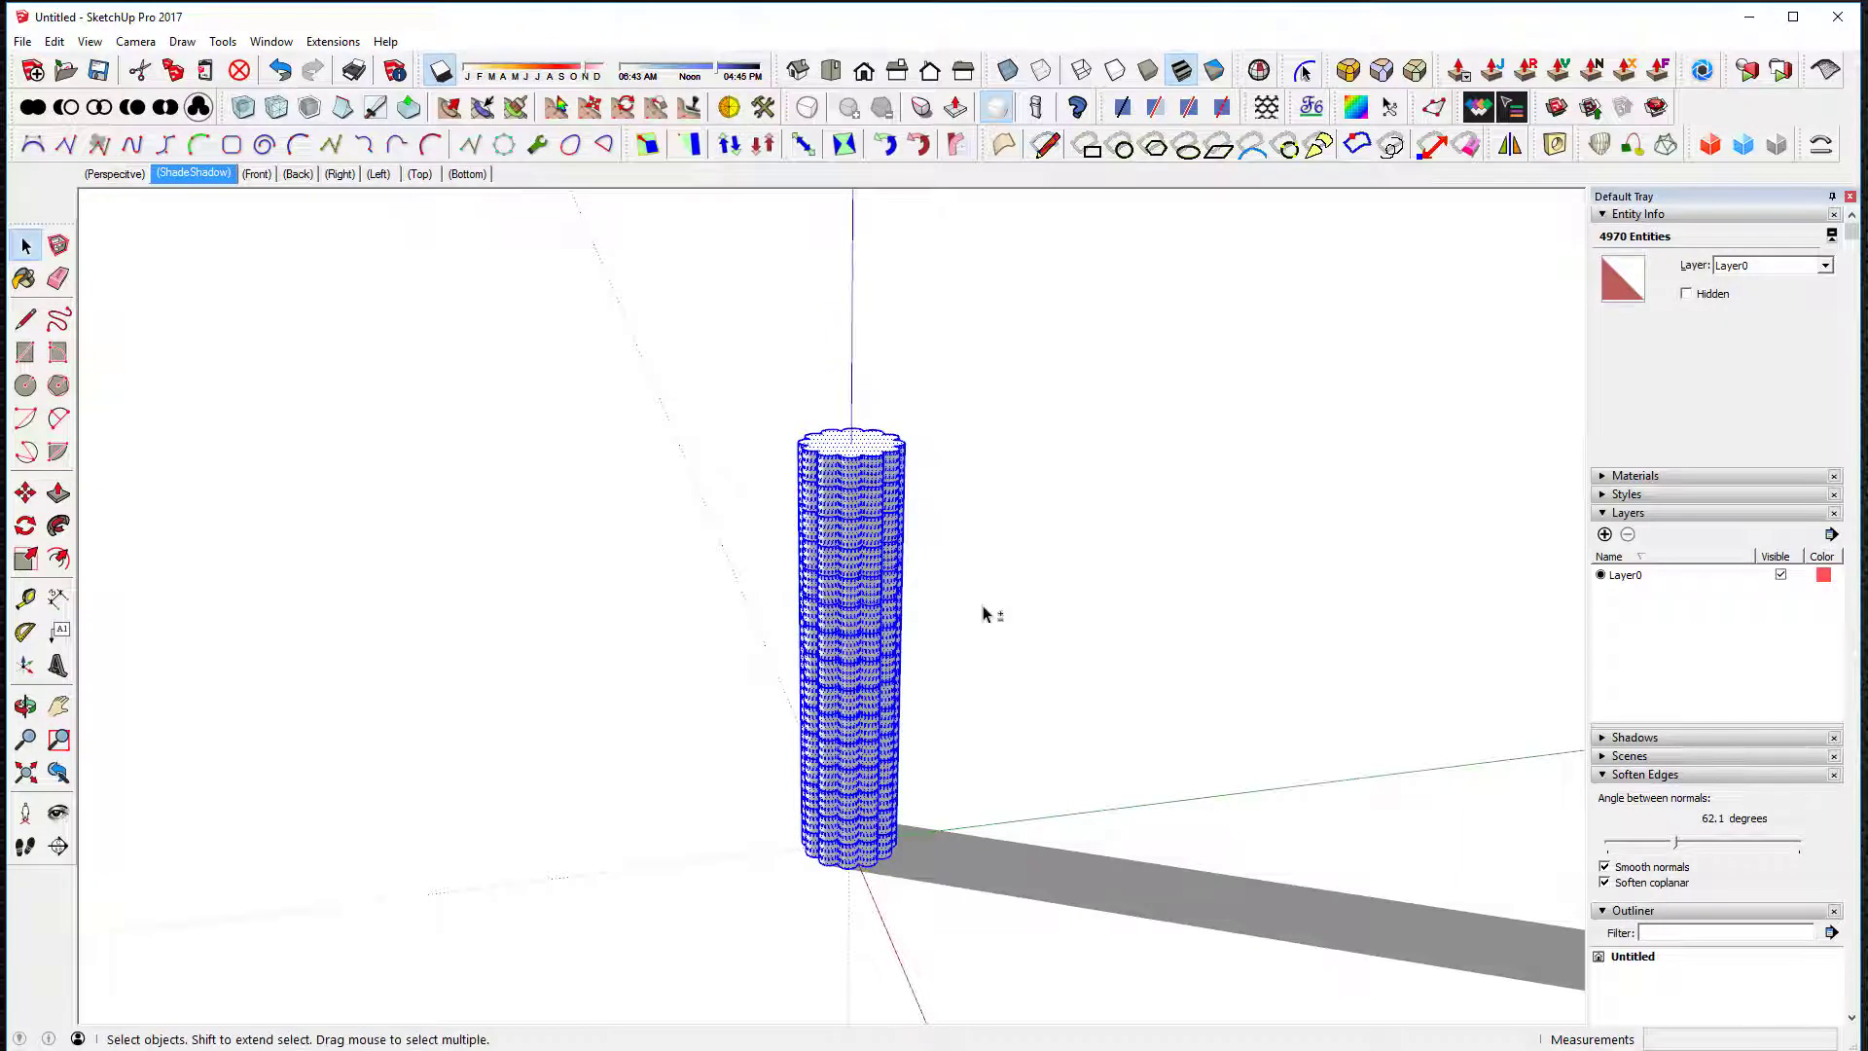
{"action": "key", "text": "g"}
{"action": "middle_click_drag", "start_coordinate": [973, 489], "coordinate": [1017, 545]}
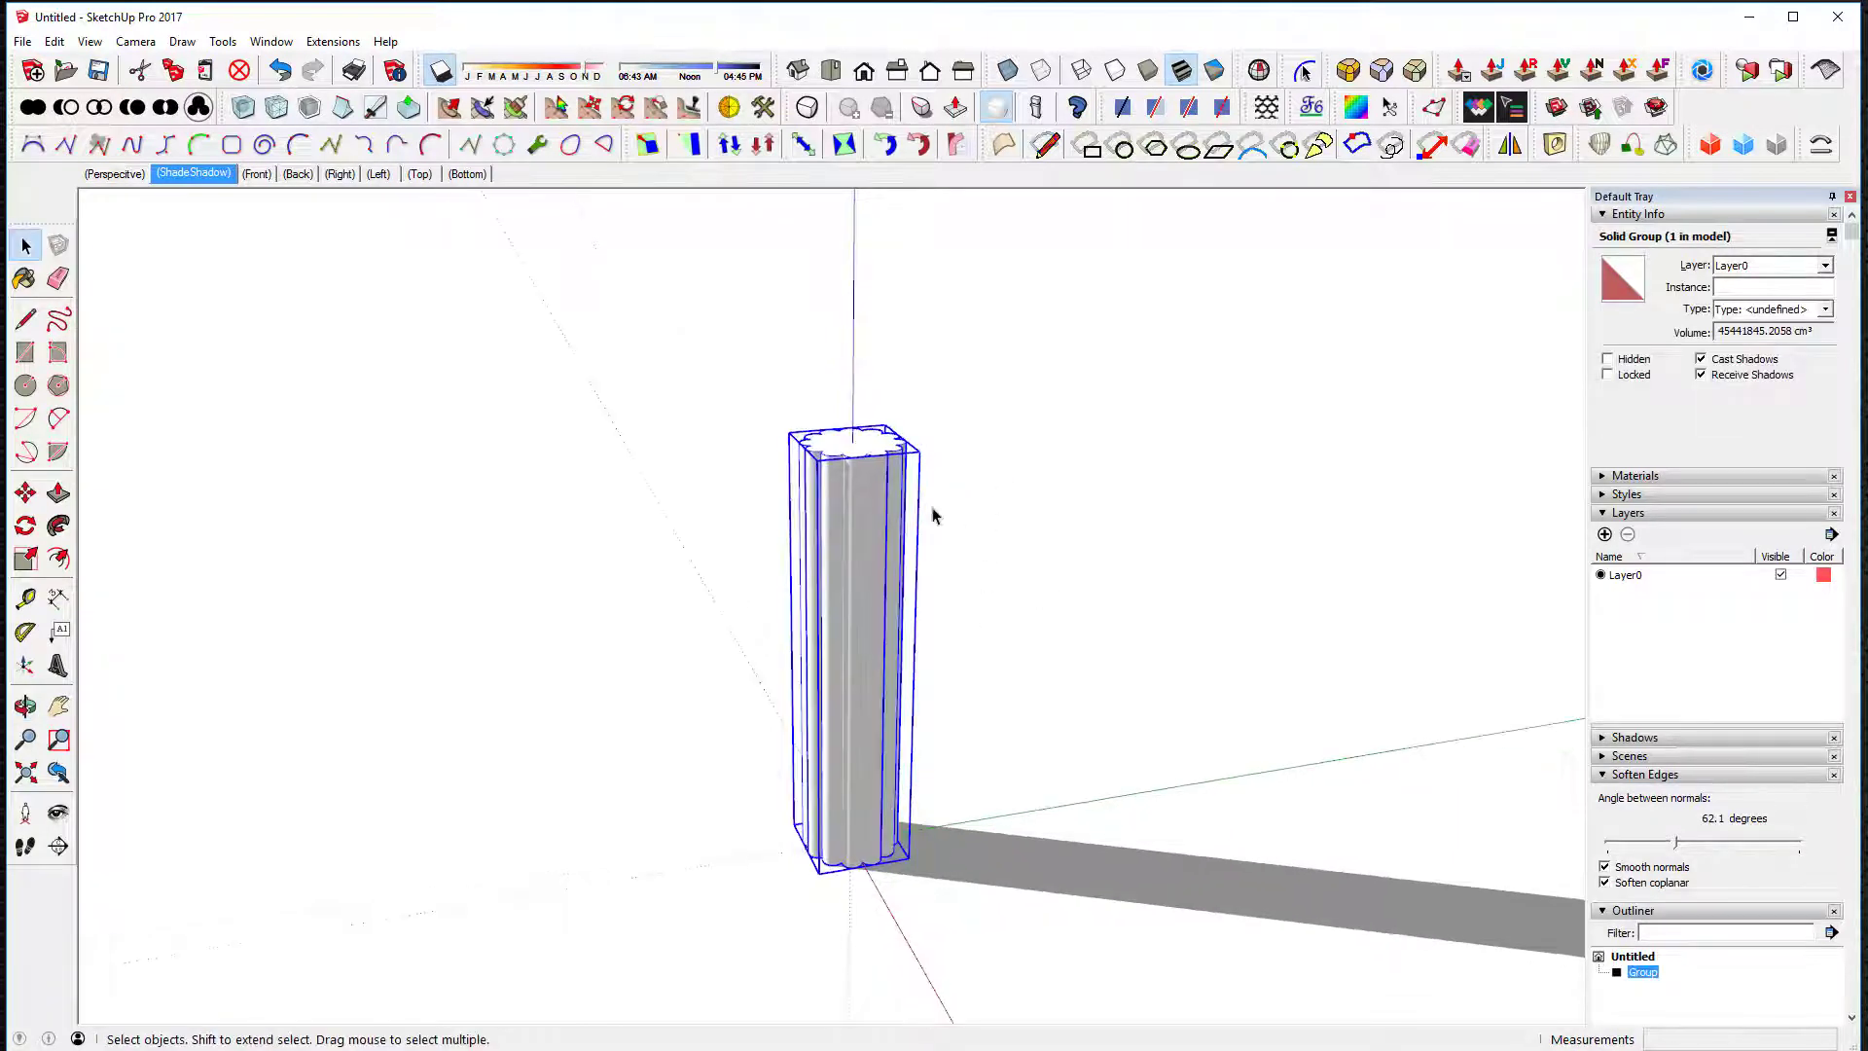
Step: Twist the column group by 60 degrees about its vertical axis with FredoScale Box Twisting, using the top face grip
{"action": "right_click", "coordinate": [883, 483]}
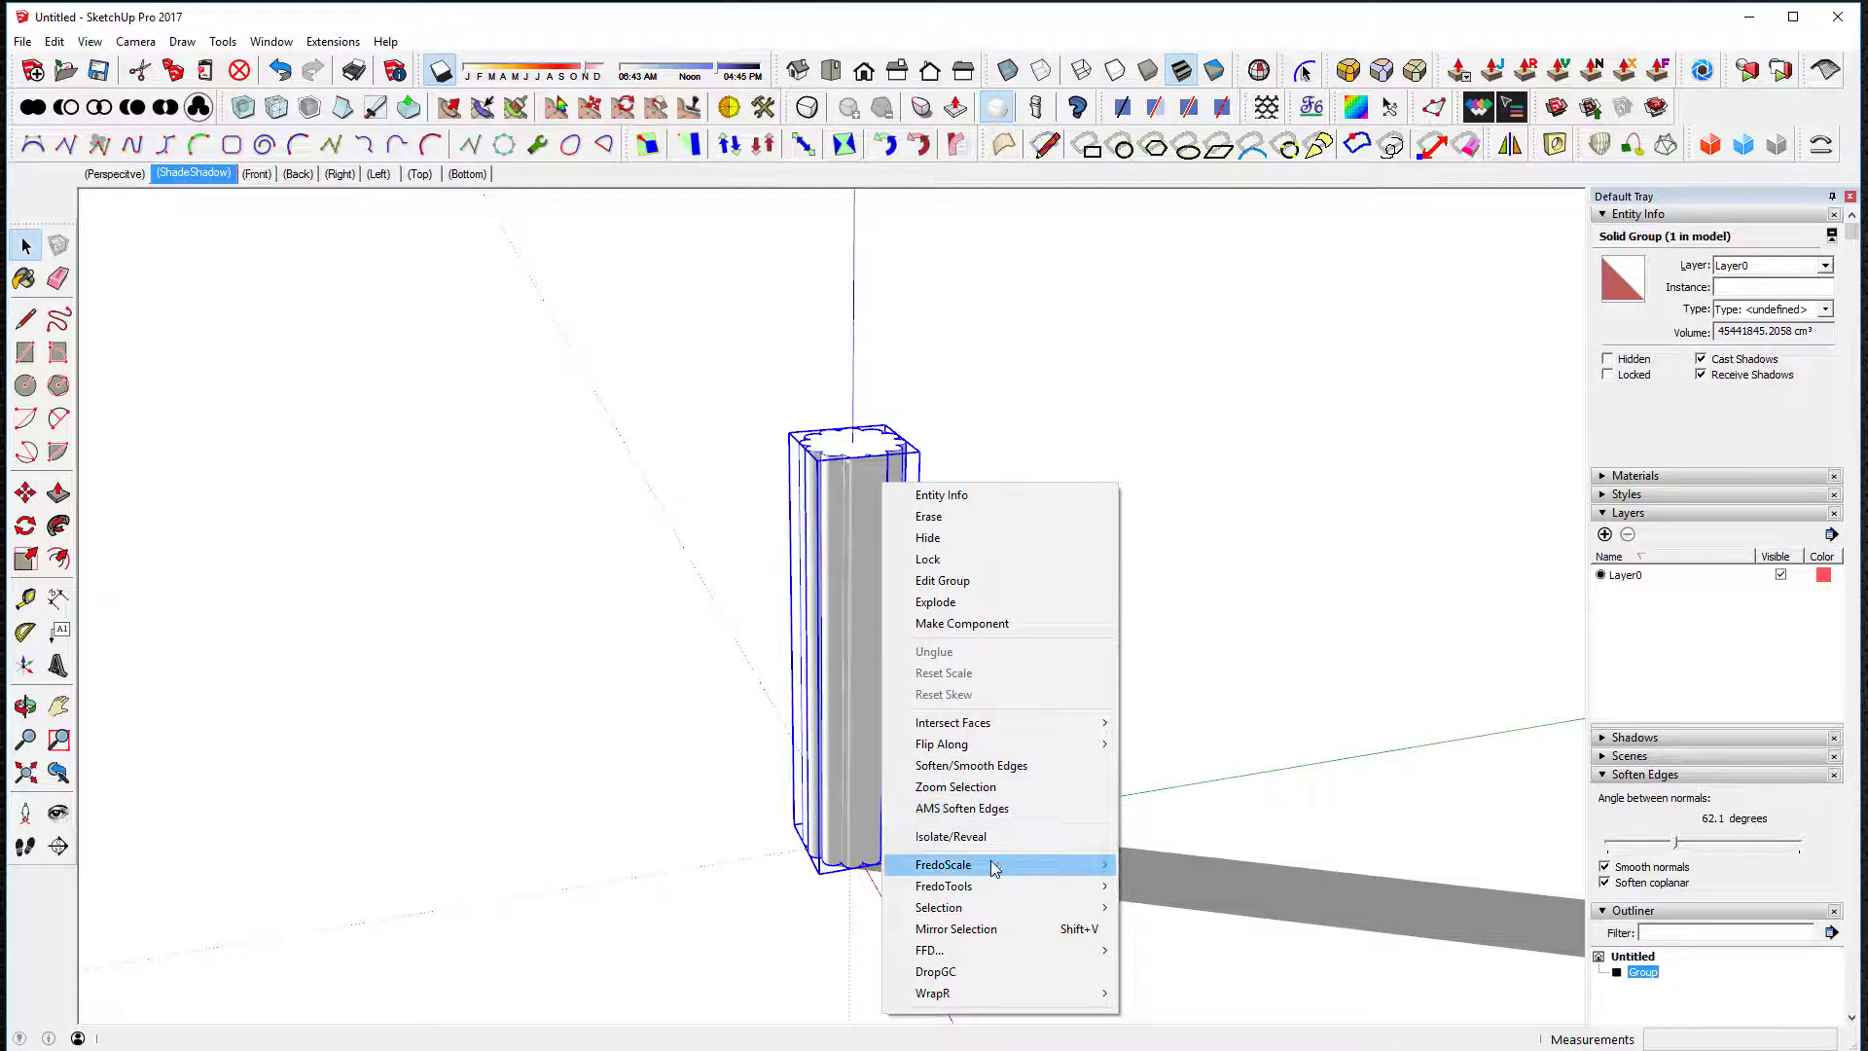
{"action": "mouse_move", "coordinate": [994, 865]}
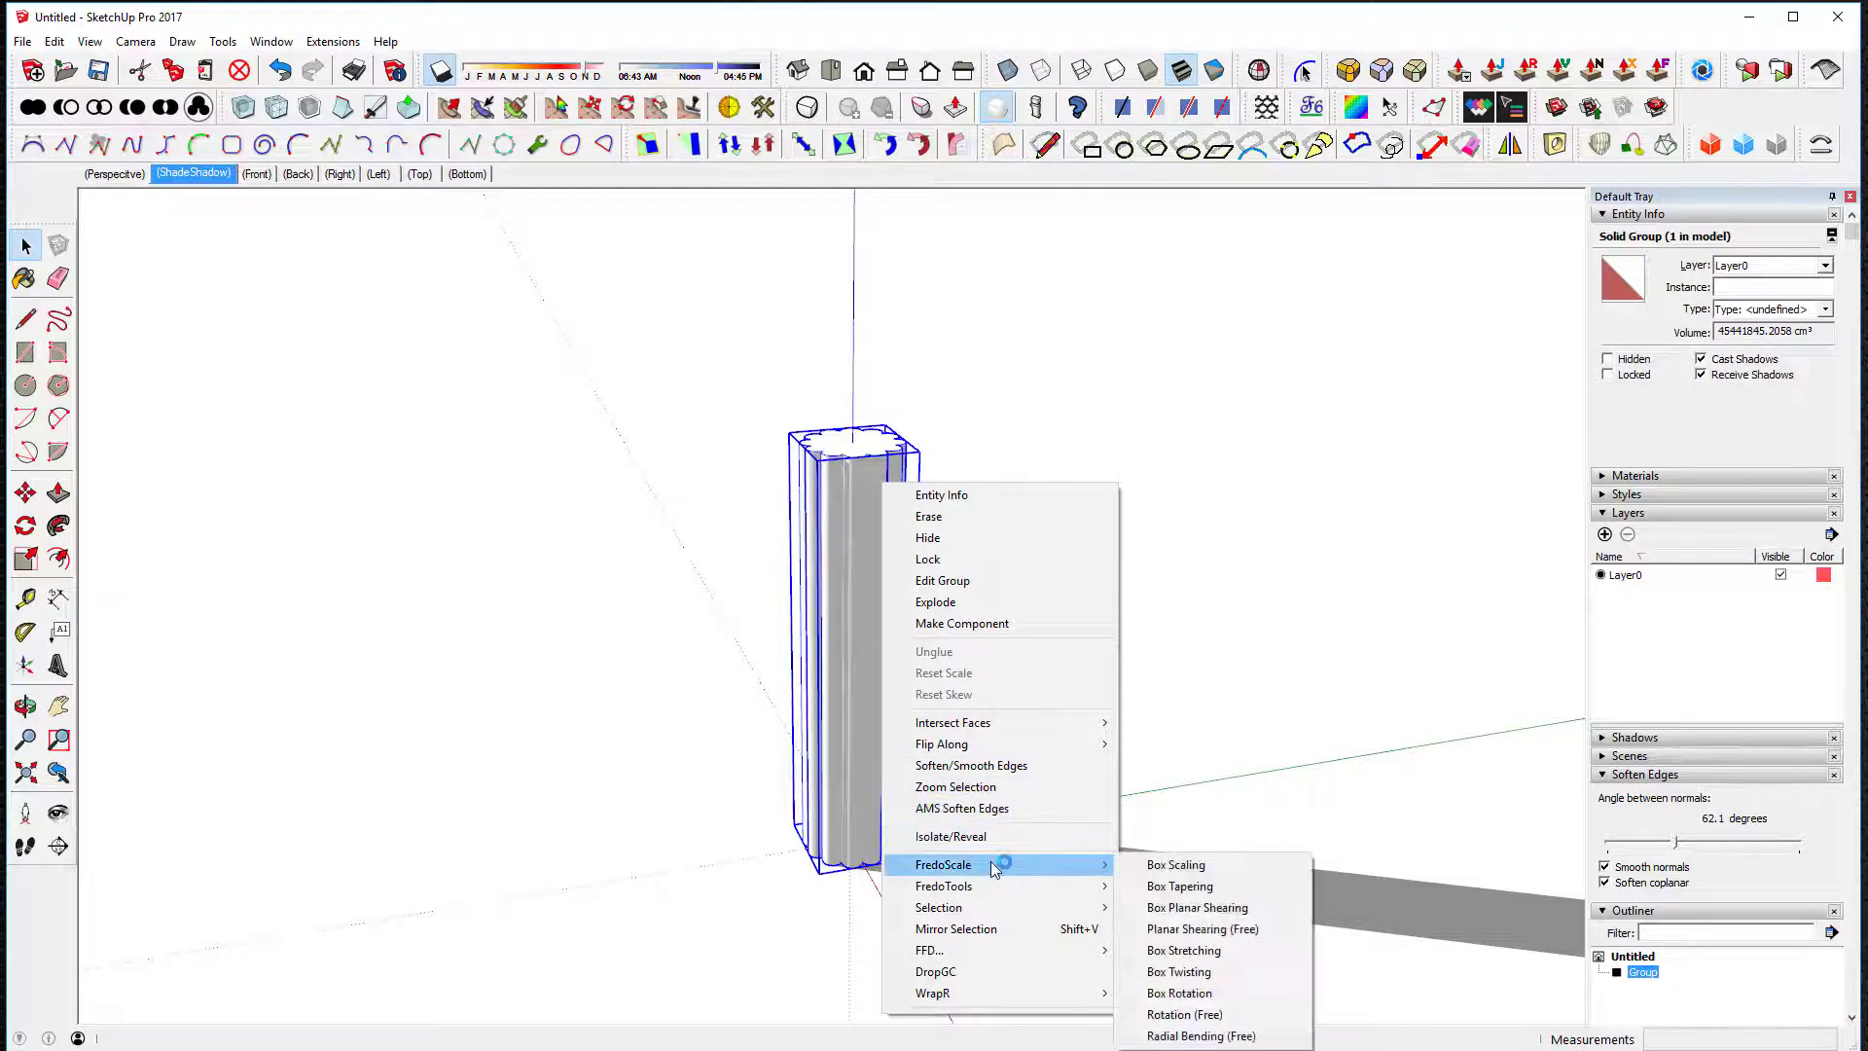
{"action": "left_click", "coordinate": [1216, 973]}
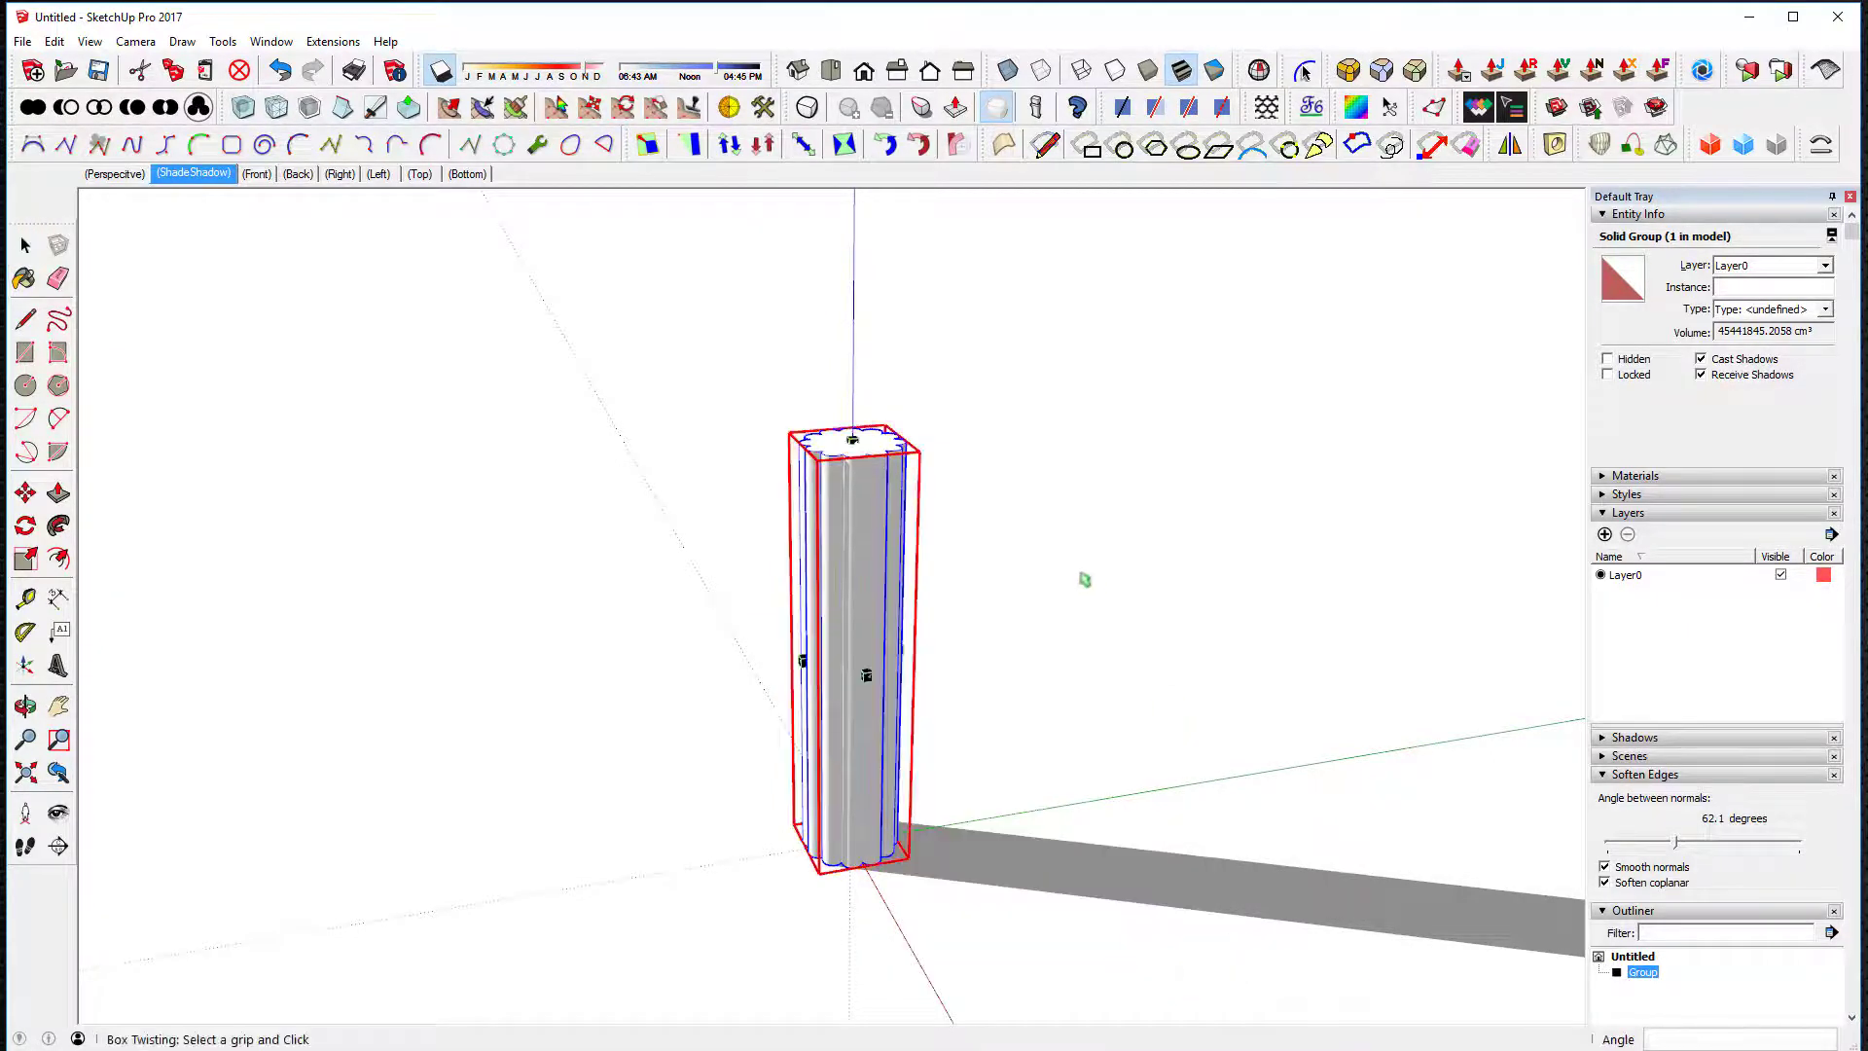
{"action": "left_click", "coordinate": [852, 442]}
{"action": "left_click", "coordinate": [1083, 420]}
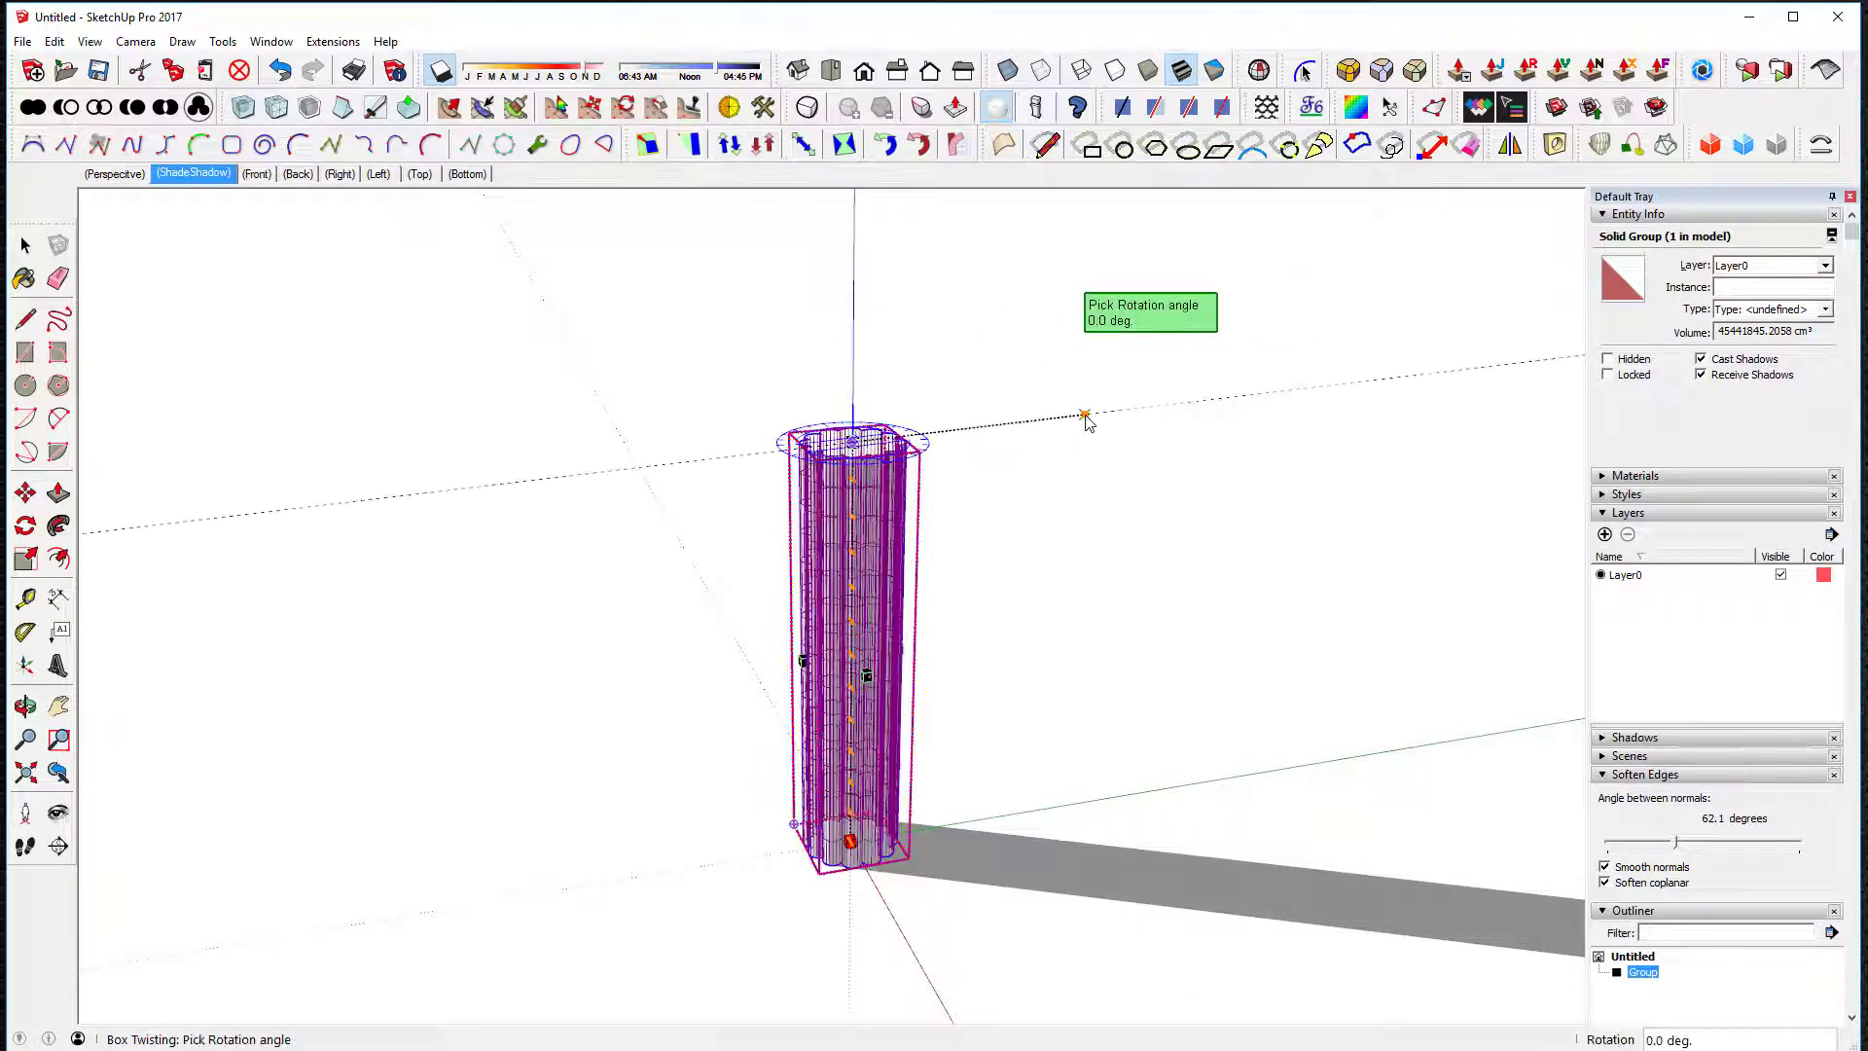
{"action": "left_click", "coordinate": [895, 343]}
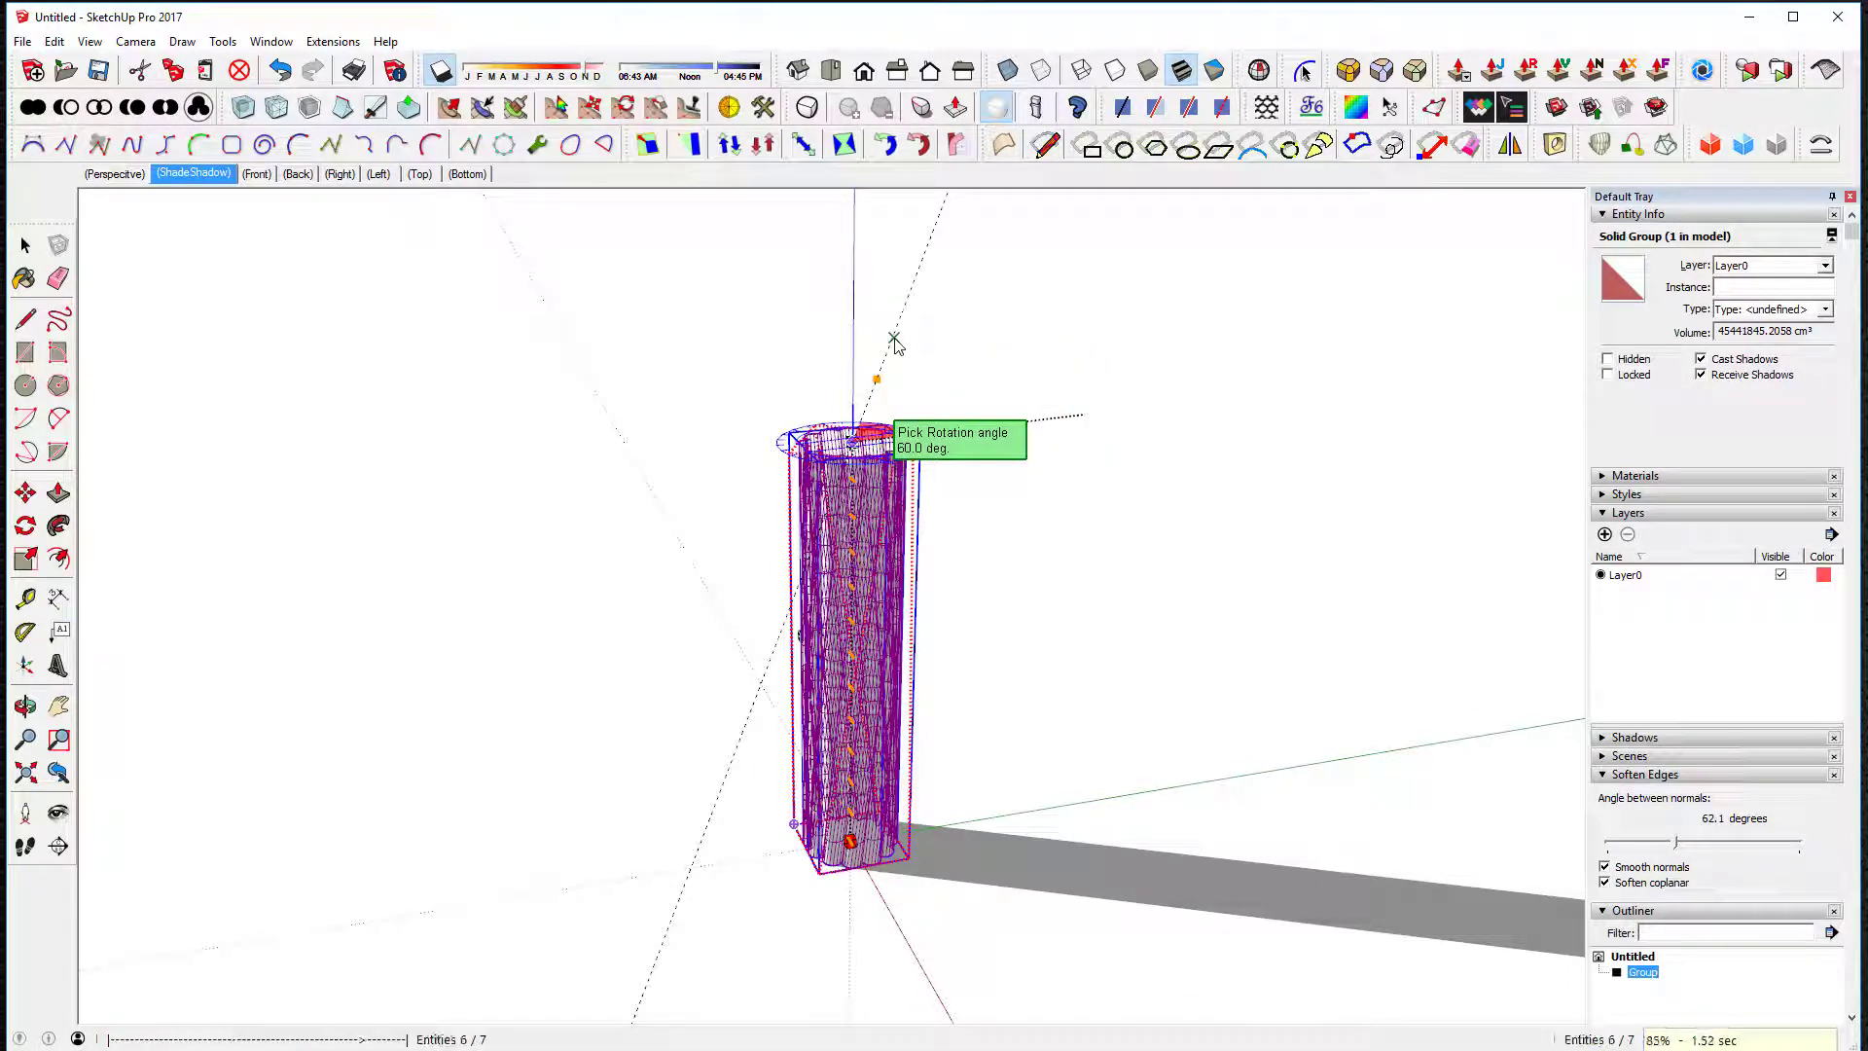
{"action": "left_click", "coordinate": [26, 249]}
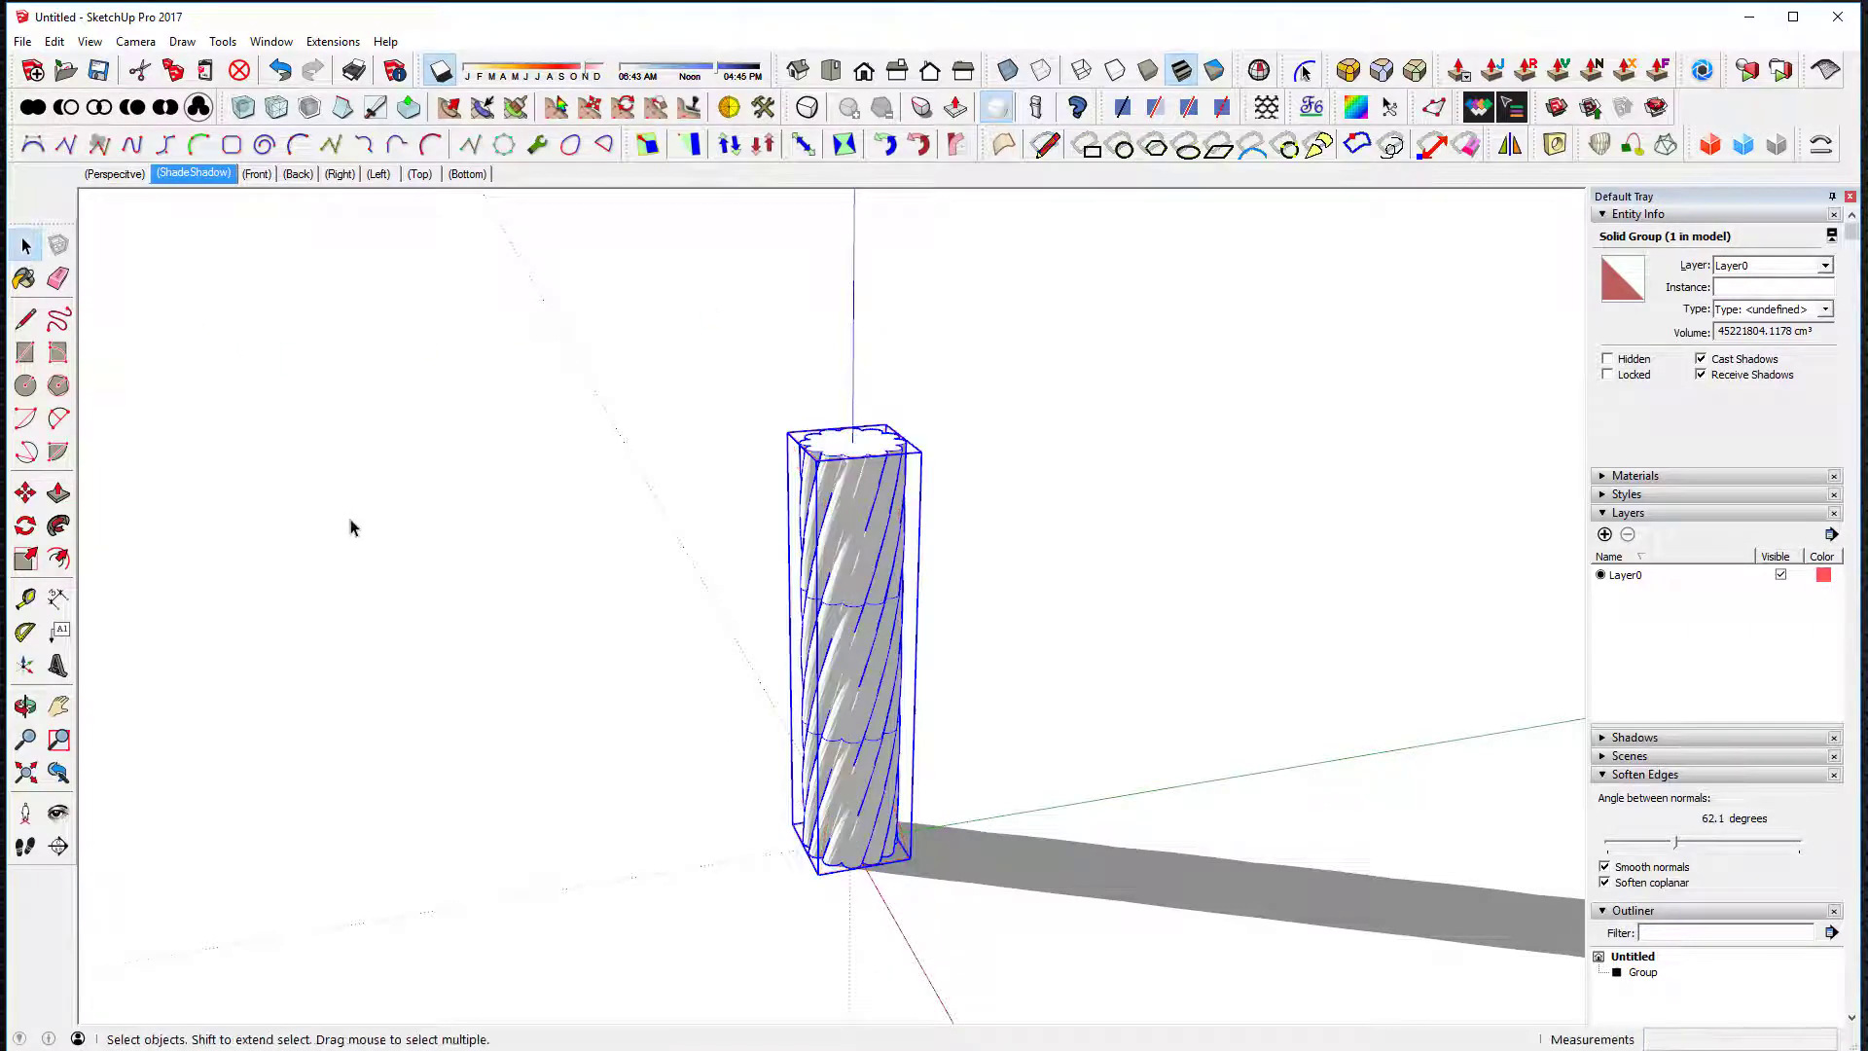
Step: Check the twisted column for errors with Solid Inspector² and close the report
{"action": "left_click", "coordinate": [392, 572]}
{"action": "middle_click_drag", "start_coordinate": [392, 571], "coordinate": [546, 483]}
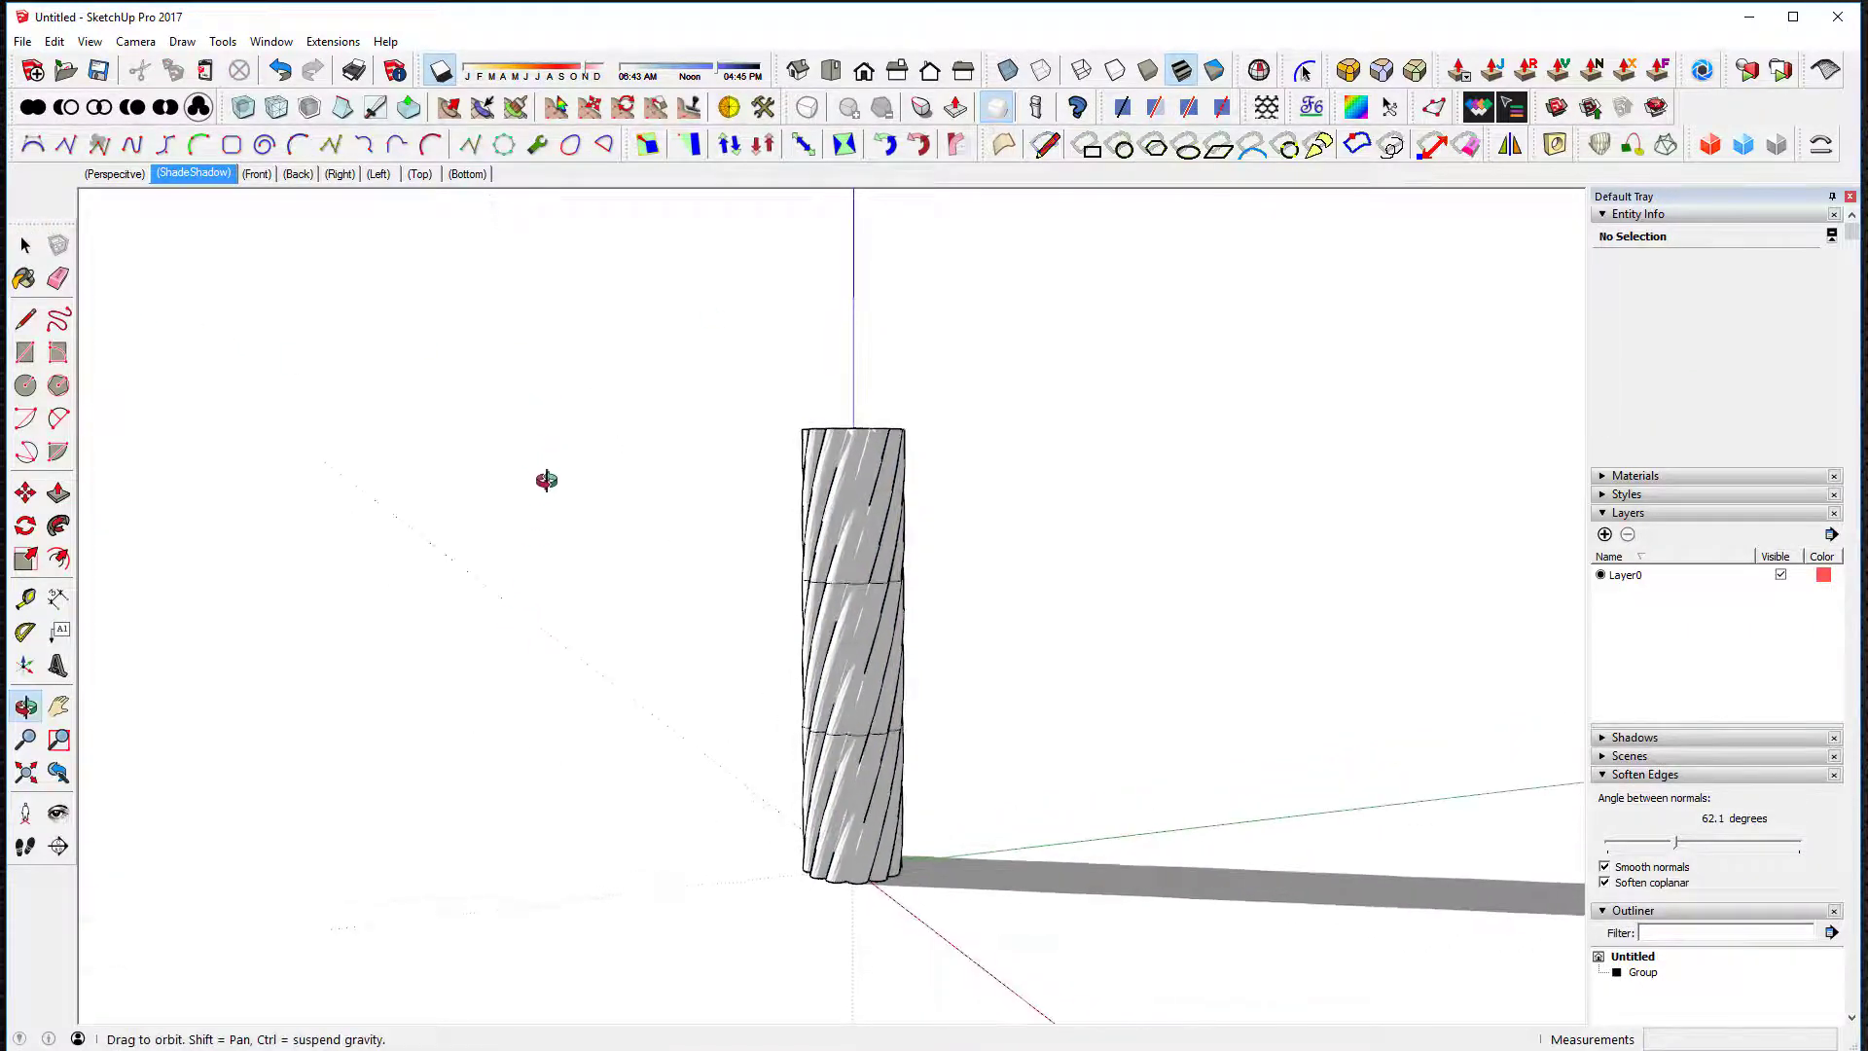
{"action": "middle_click_drag", "start_coordinate": [918, 505], "coordinate": [951, 384]}
{"action": "left_click", "coordinate": [1259, 71]}
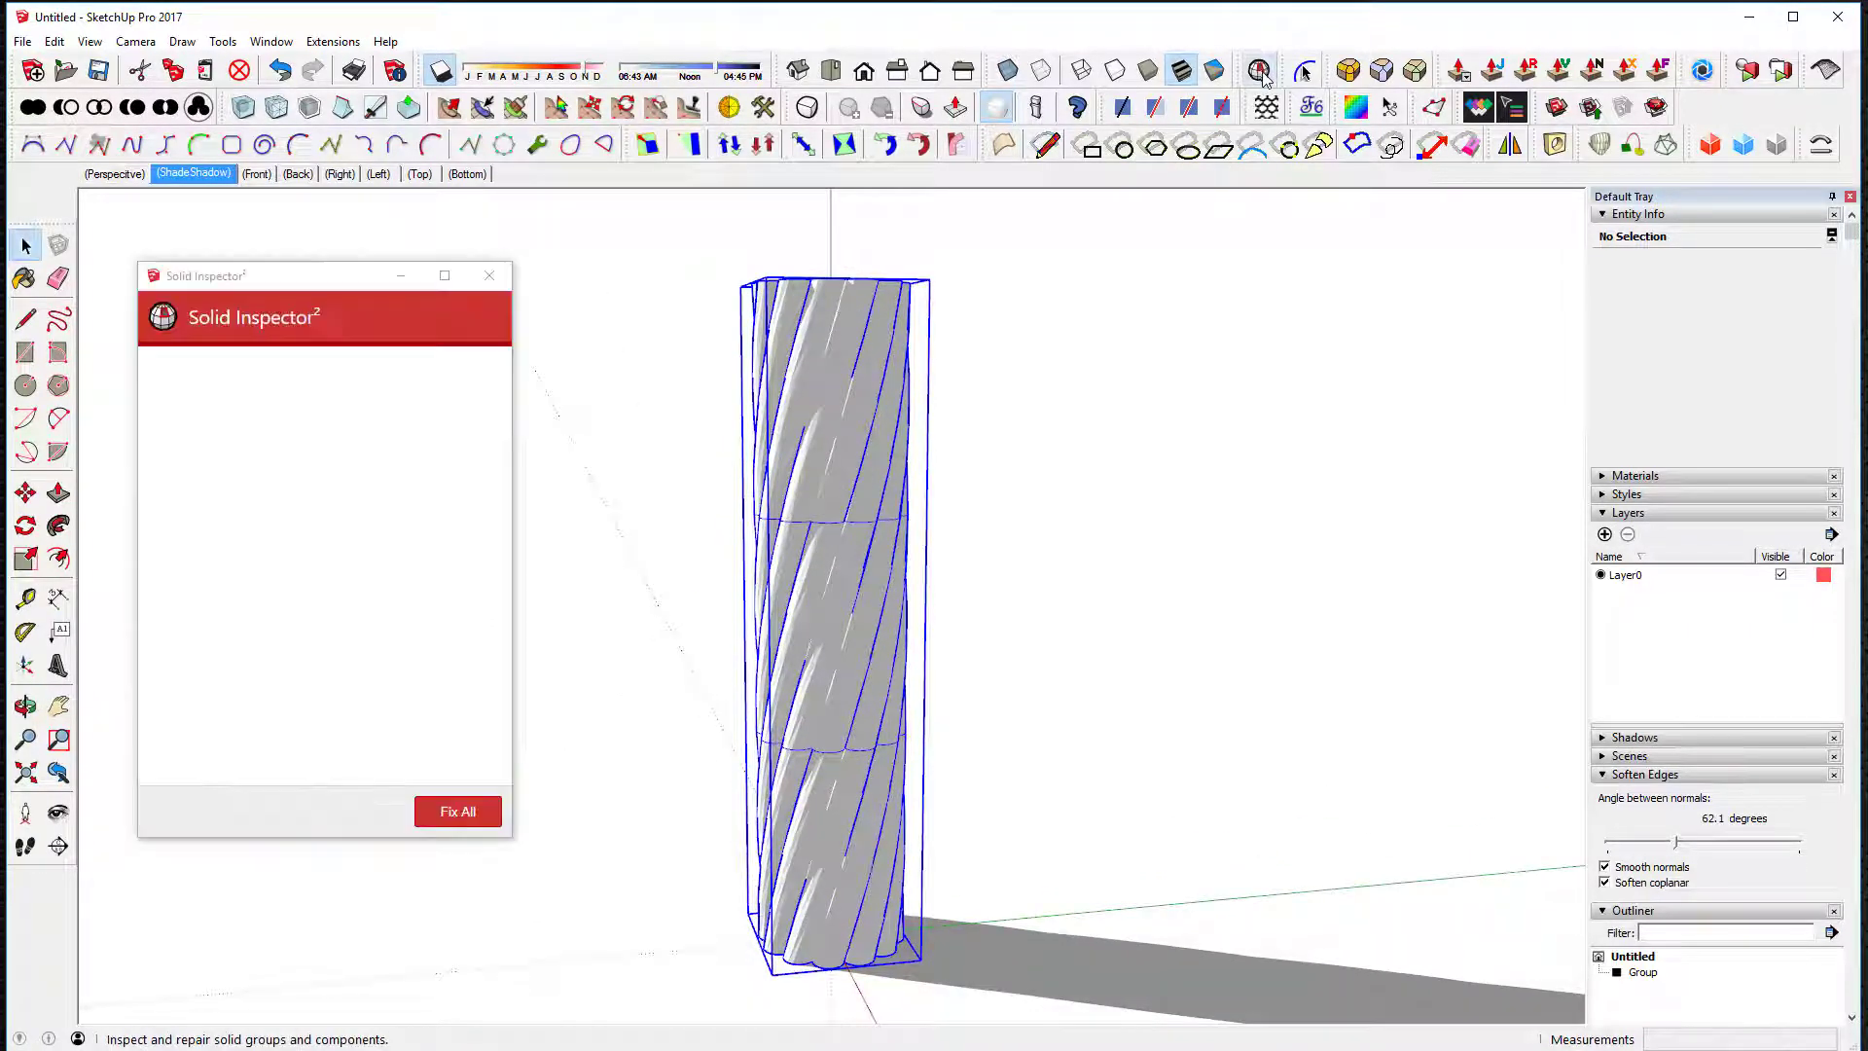
{"action": "left_click", "coordinate": [490, 275]}
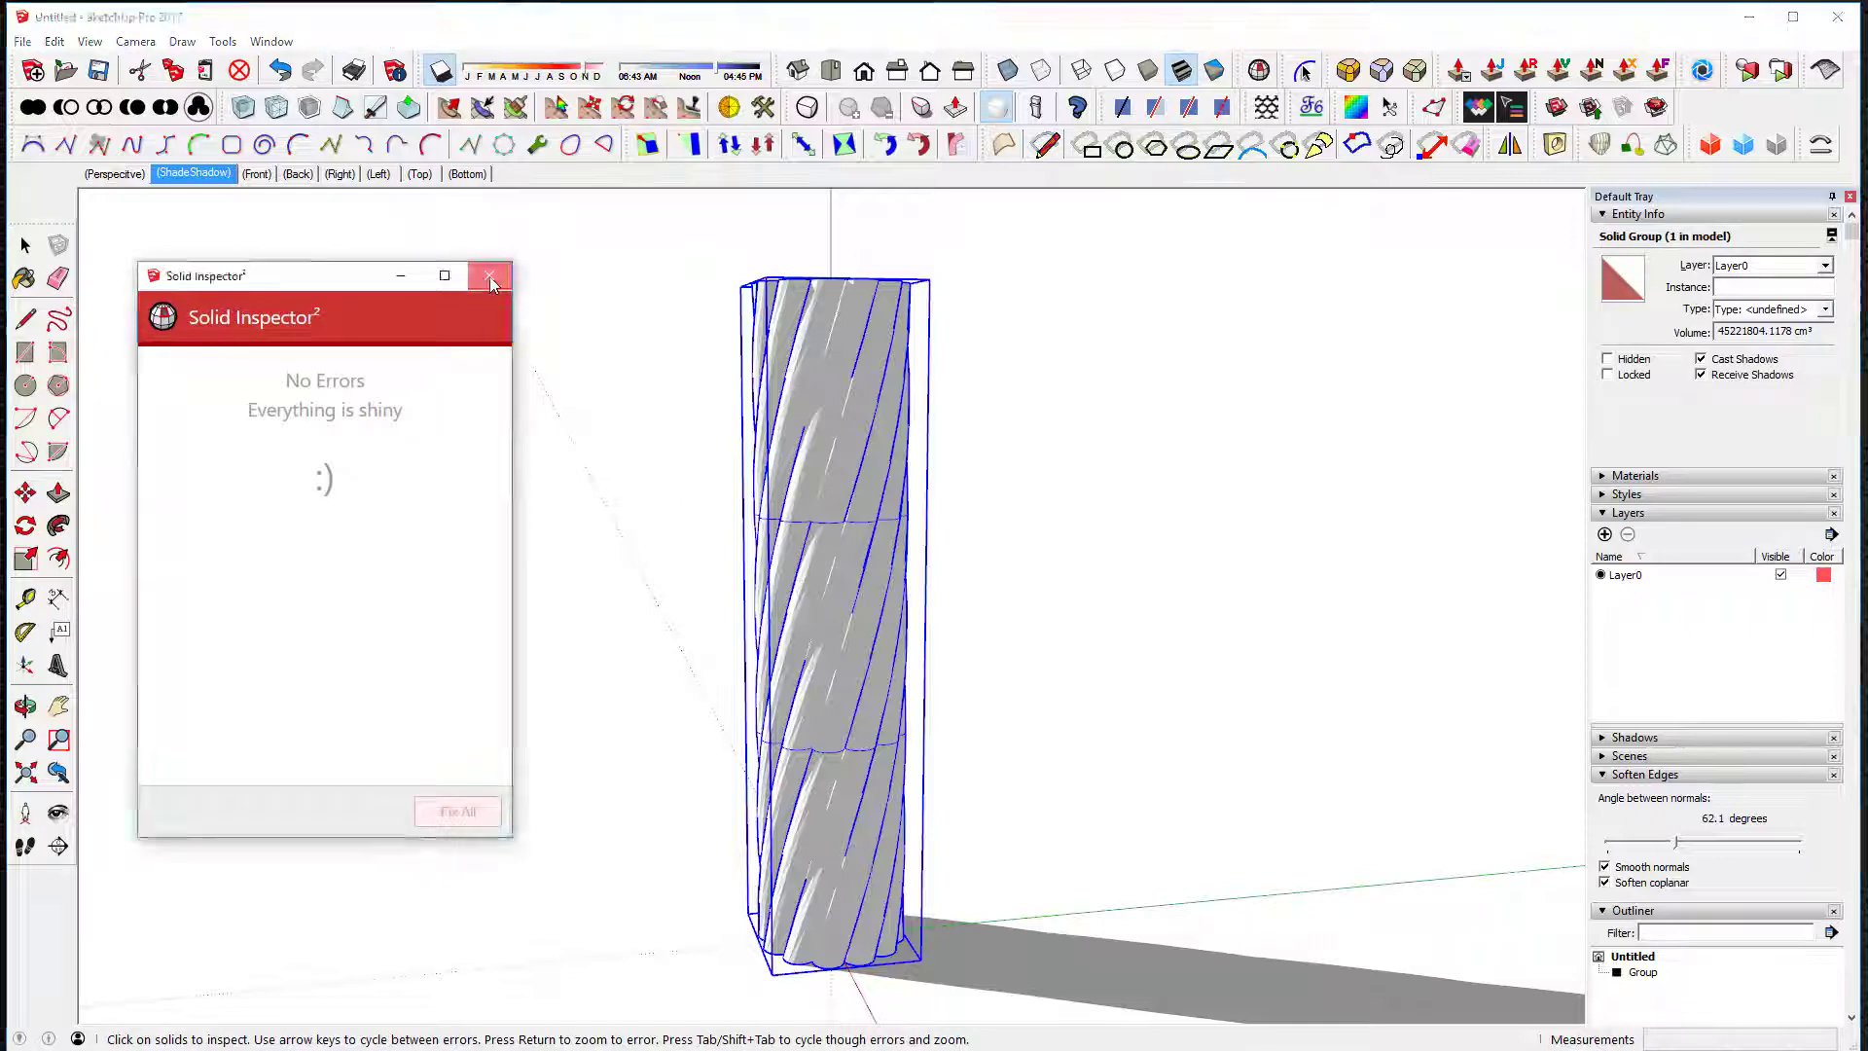
Step: Open the column group for editing and hide the upper horizontal ring of edges around the shaft
{"action": "middle_click_drag", "start_coordinate": [976, 463], "coordinate": [964, 553]}
{"action": "middle_click_drag", "start_coordinate": [823, 551], "coordinate": [849, 581]}
{"action": "middle_click_drag", "start_coordinate": [842, 450], "coordinate": [838, 626]}
{"action": "scroll", "coordinate": [827, 608], "scroll_direction": "up", "scroll_amount": 4}
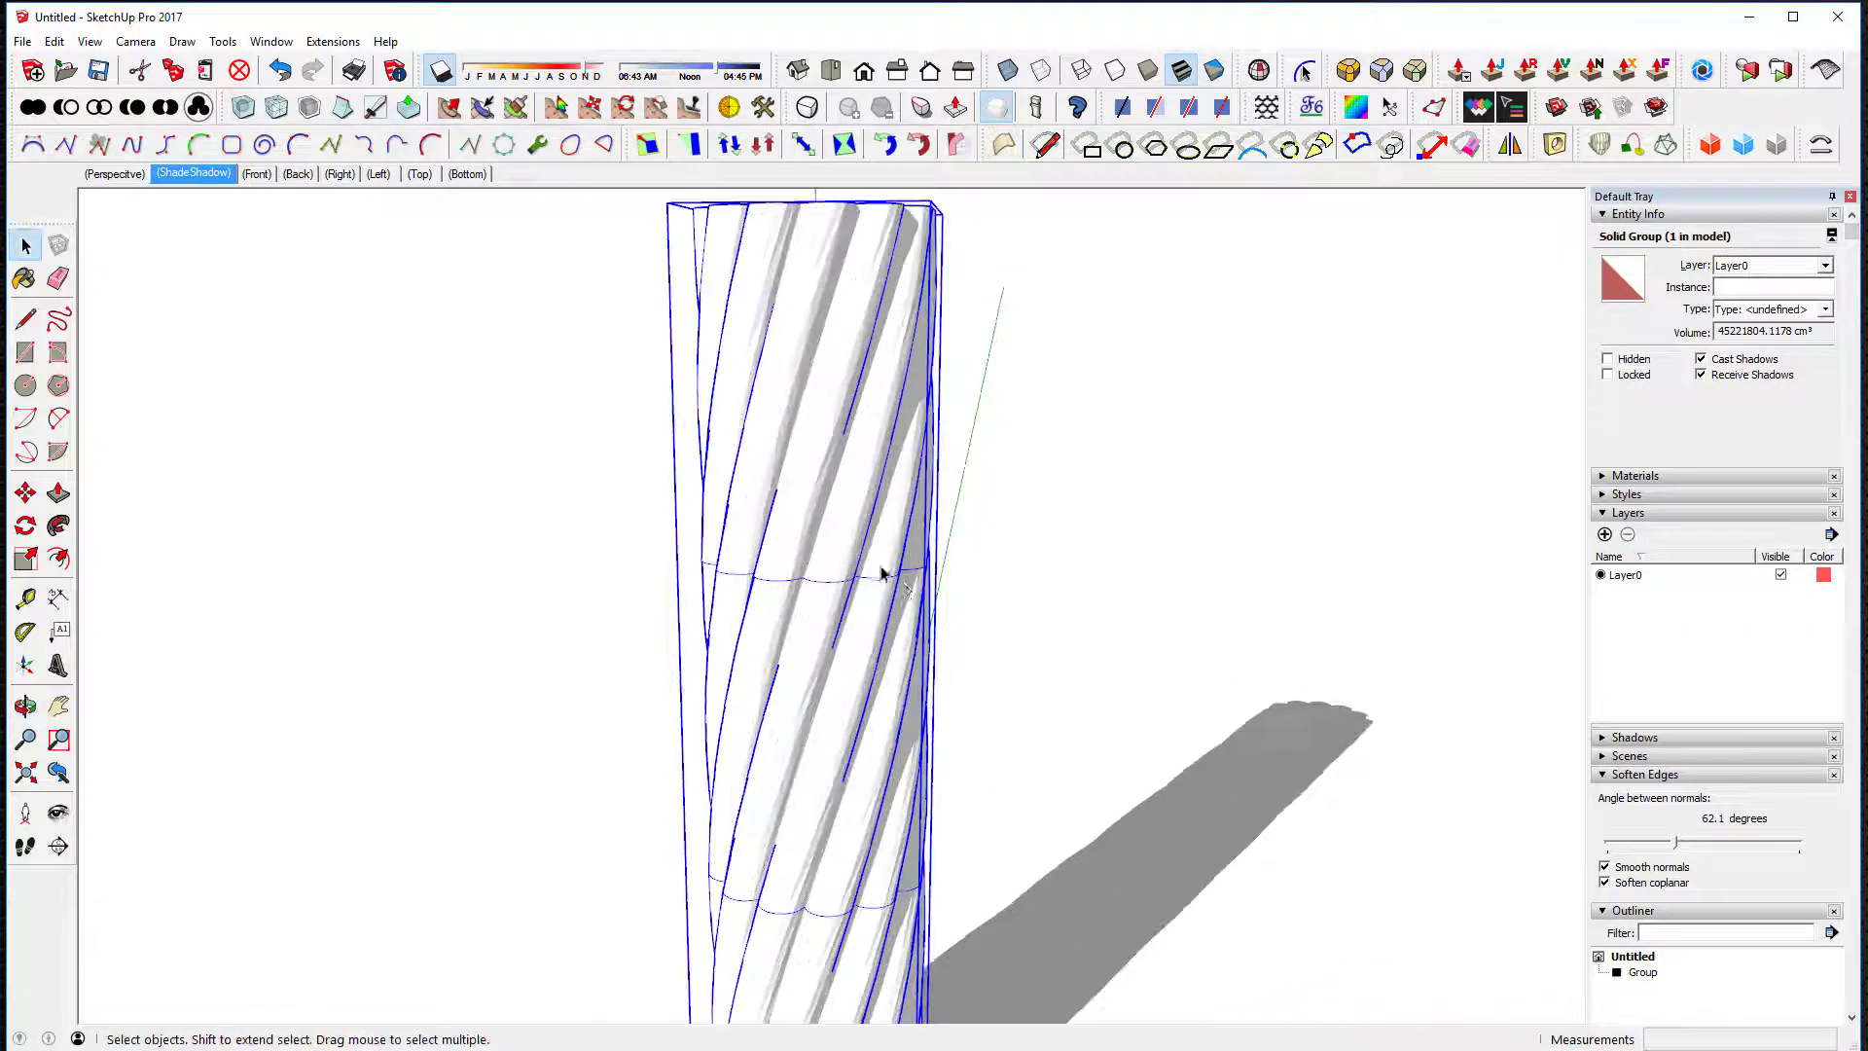
{"action": "double_click", "coordinate": [830, 589]}
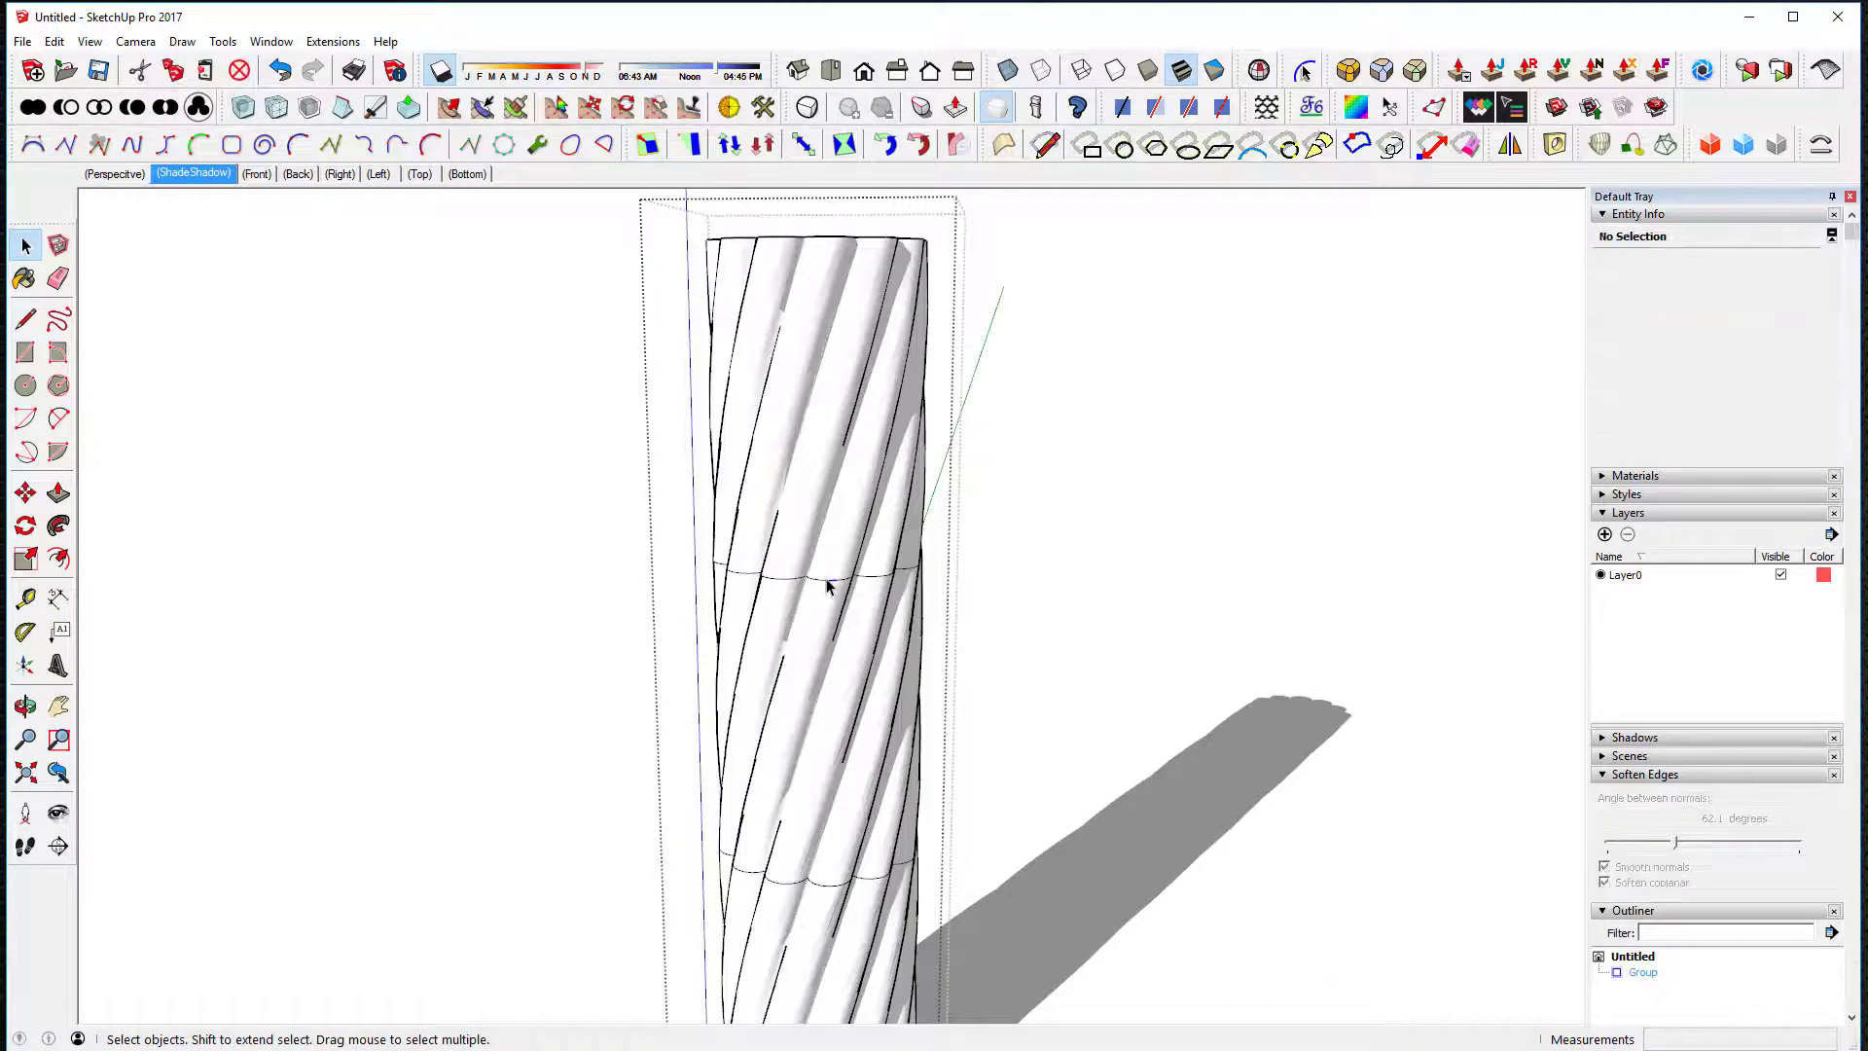
{"action": "left_click", "coordinate": [834, 572]}
{"action": "middle_click_drag", "start_coordinate": [834, 569], "coordinate": [849, 518]}
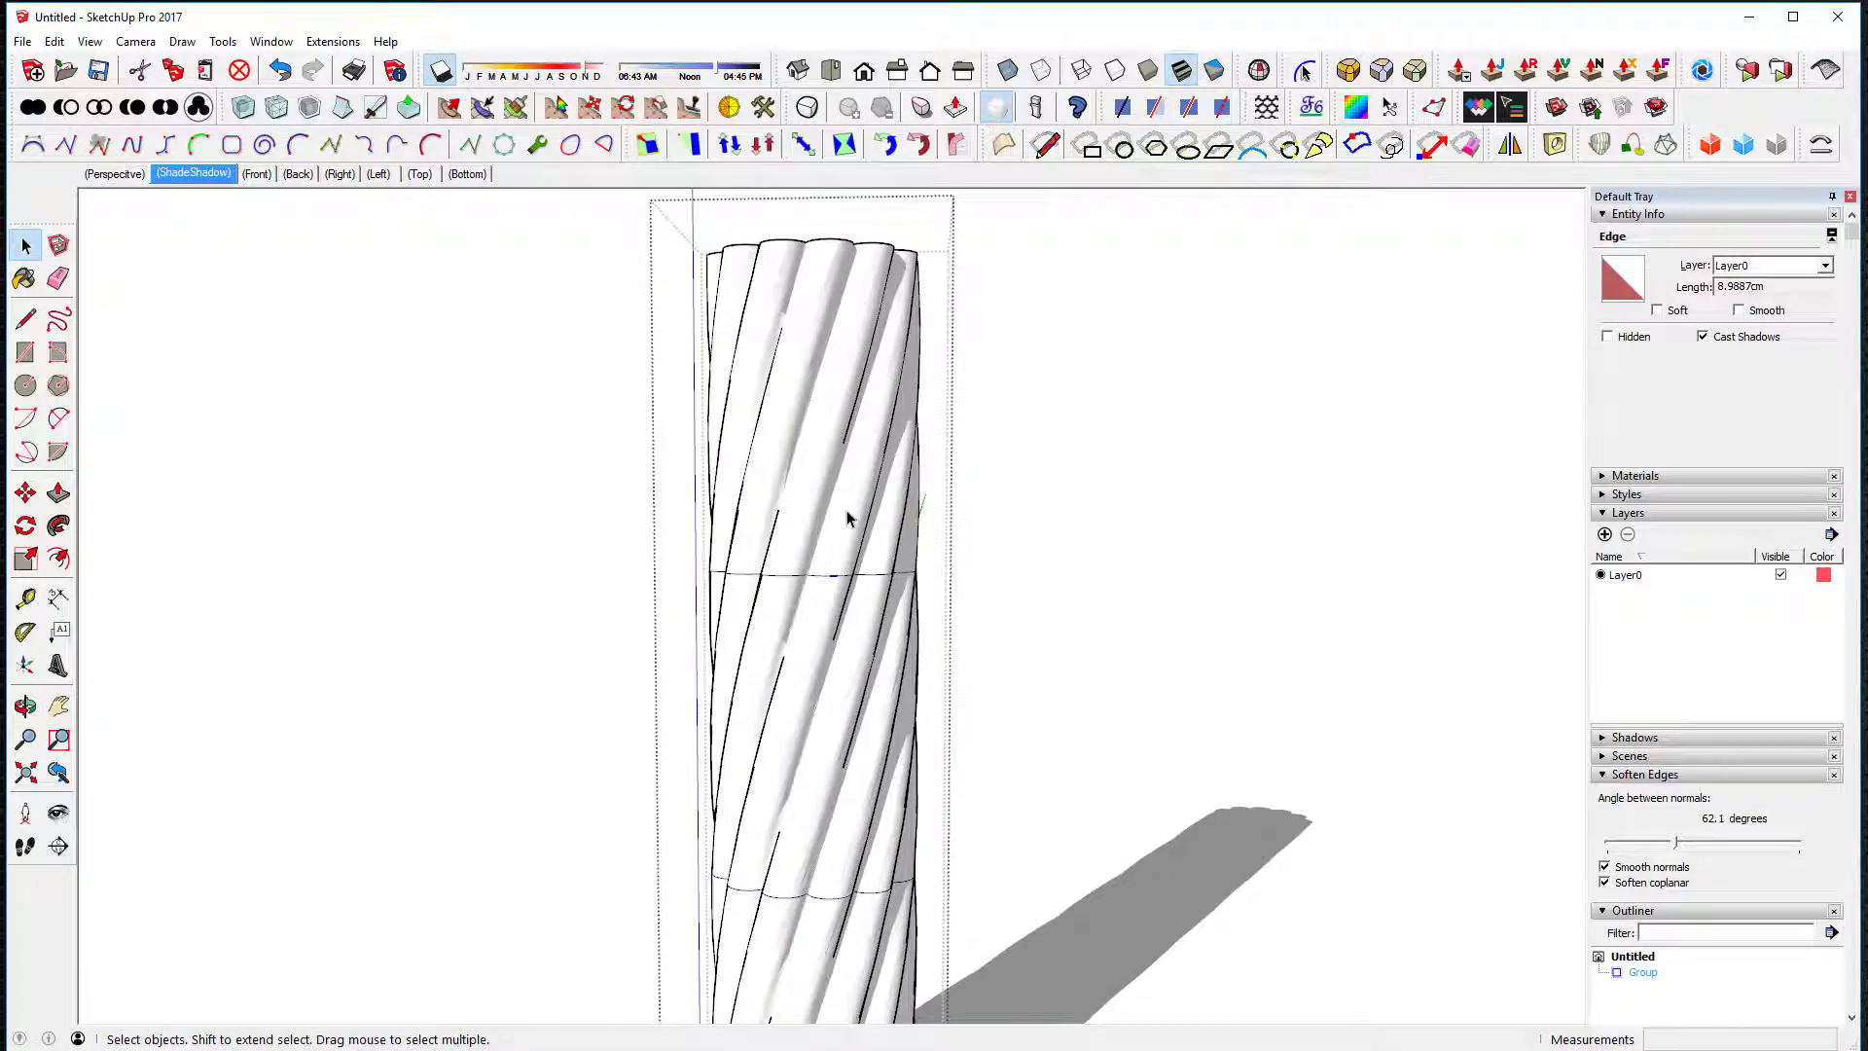
{"action": "triple_click", "coordinate": [845, 519]}
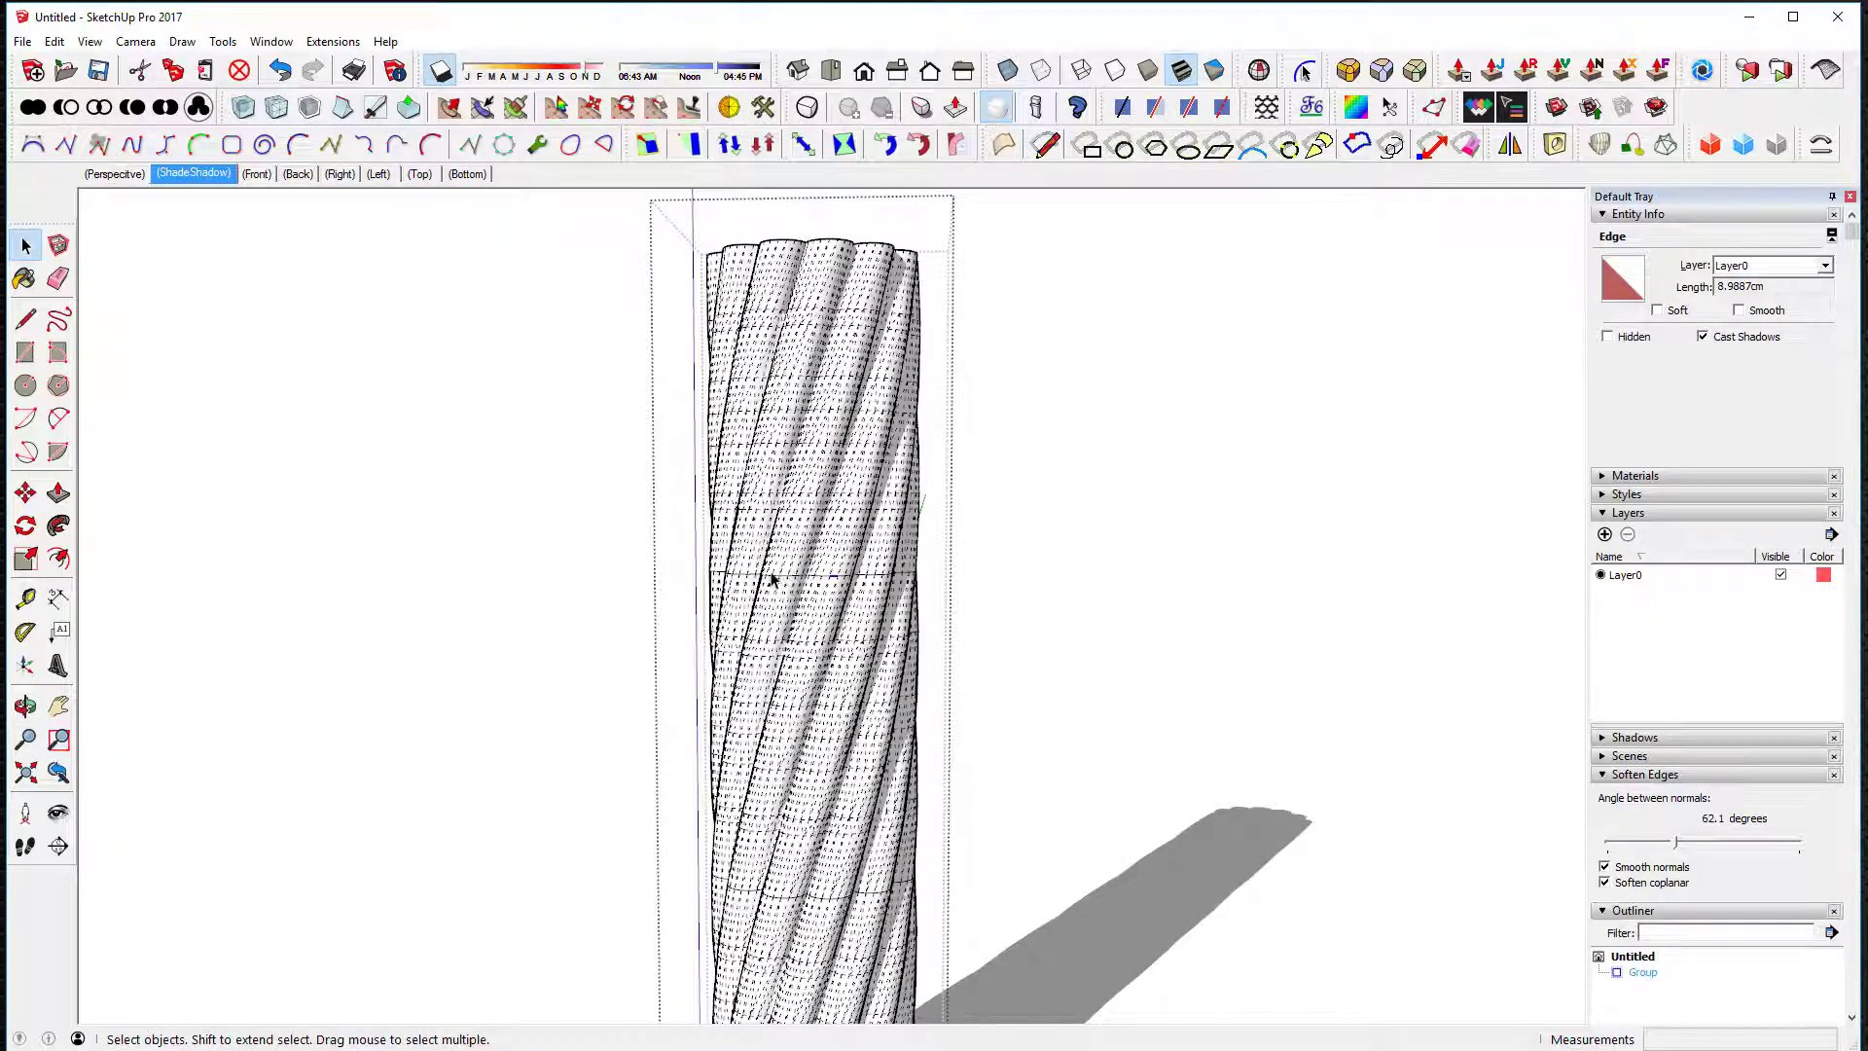
{"action": "left_click_drag", "start_coordinate": [704, 572], "coordinate": [940, 589]}
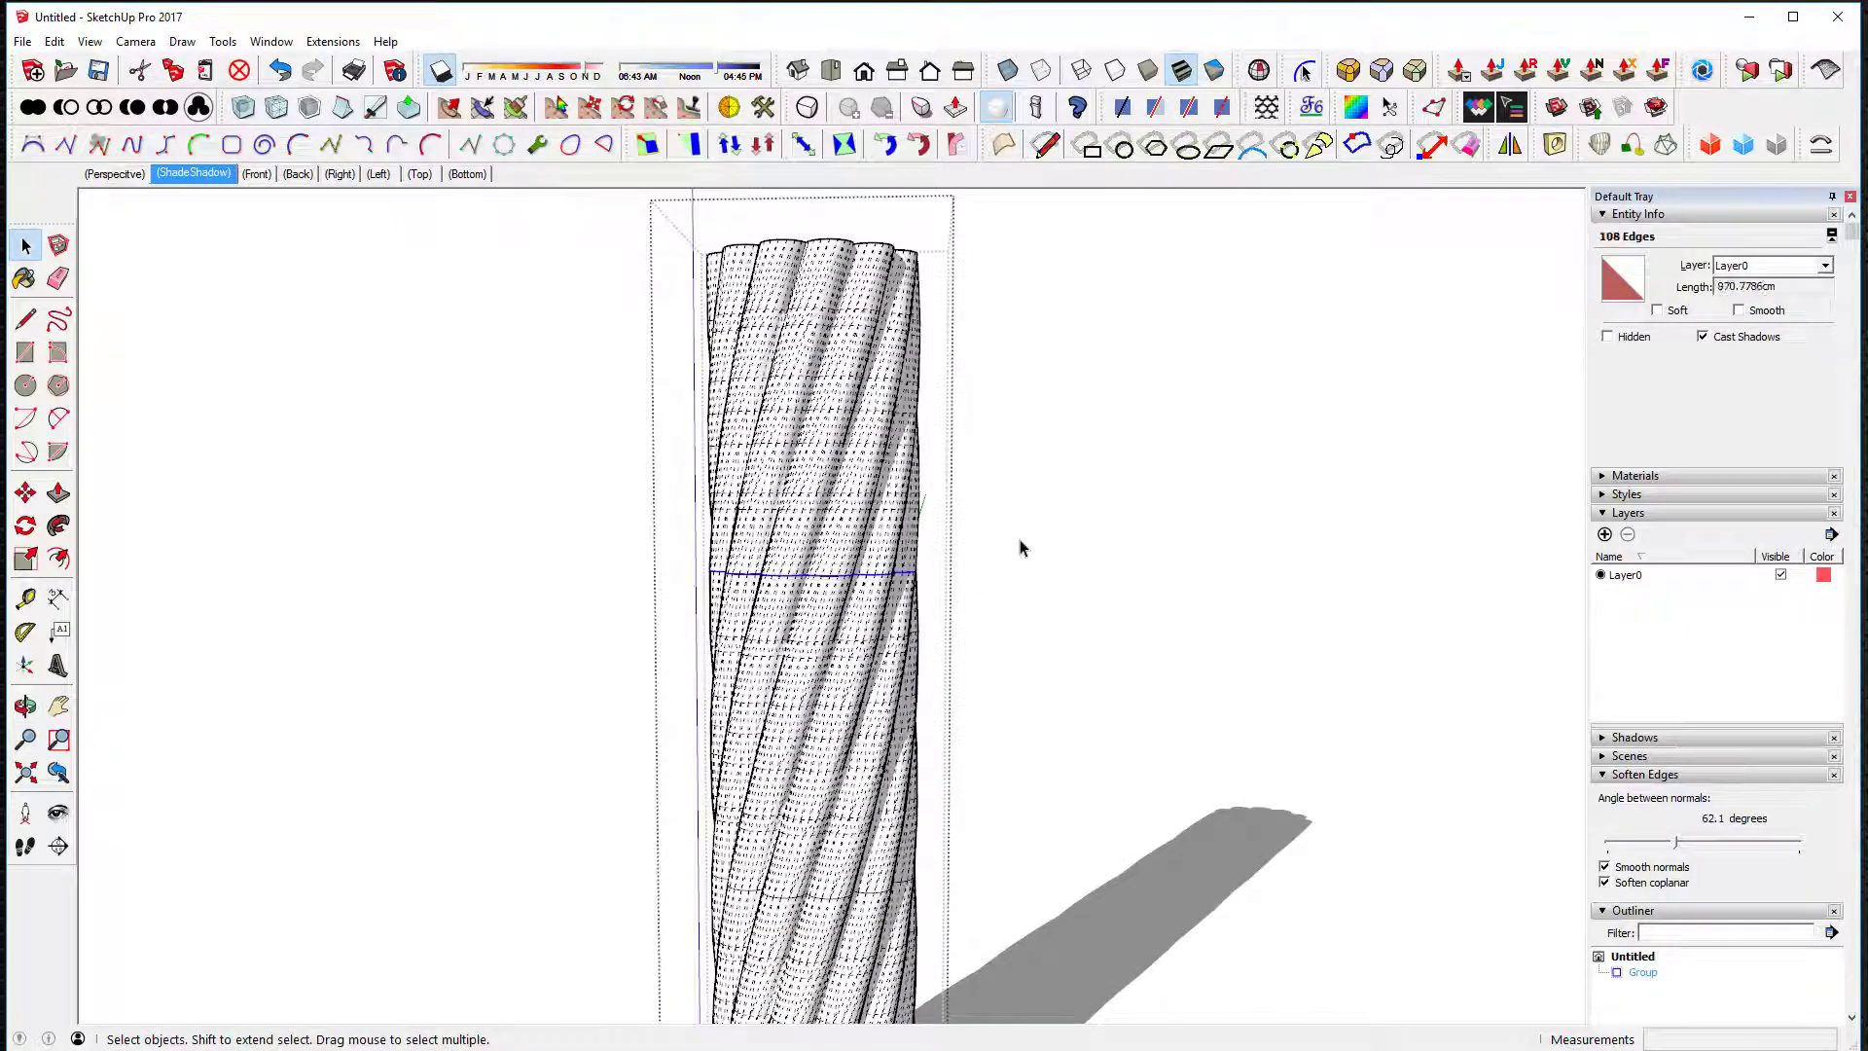
{"action": "left_click", "coordinate": [1609, 338]}
{"action": "middle_click_drag", "start_coordinate": [1210, 534], "coordinate": [1146, 454]}
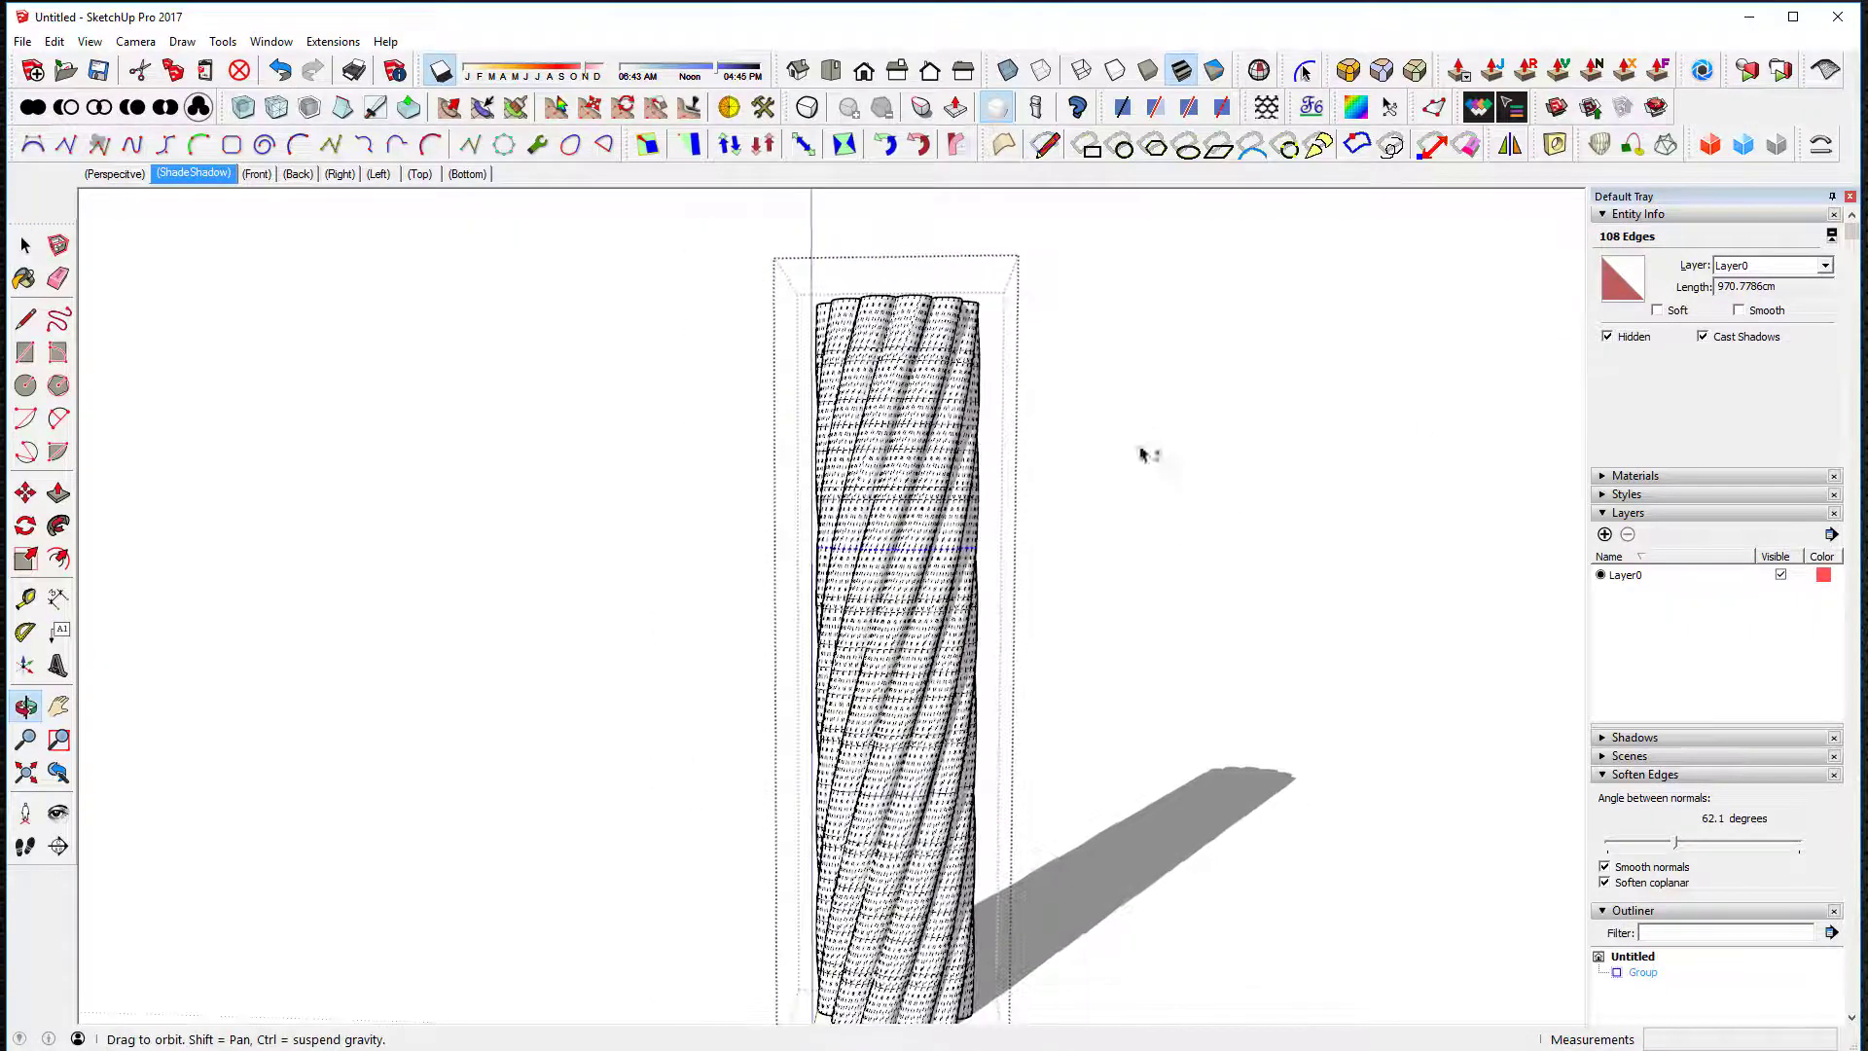
Step: Hide the lower horizontal ring of edges around the twisted shaft
{"action": "middle_click_drag", "start_coordinate": [1027, 818], "coordinate": [773, 698]}
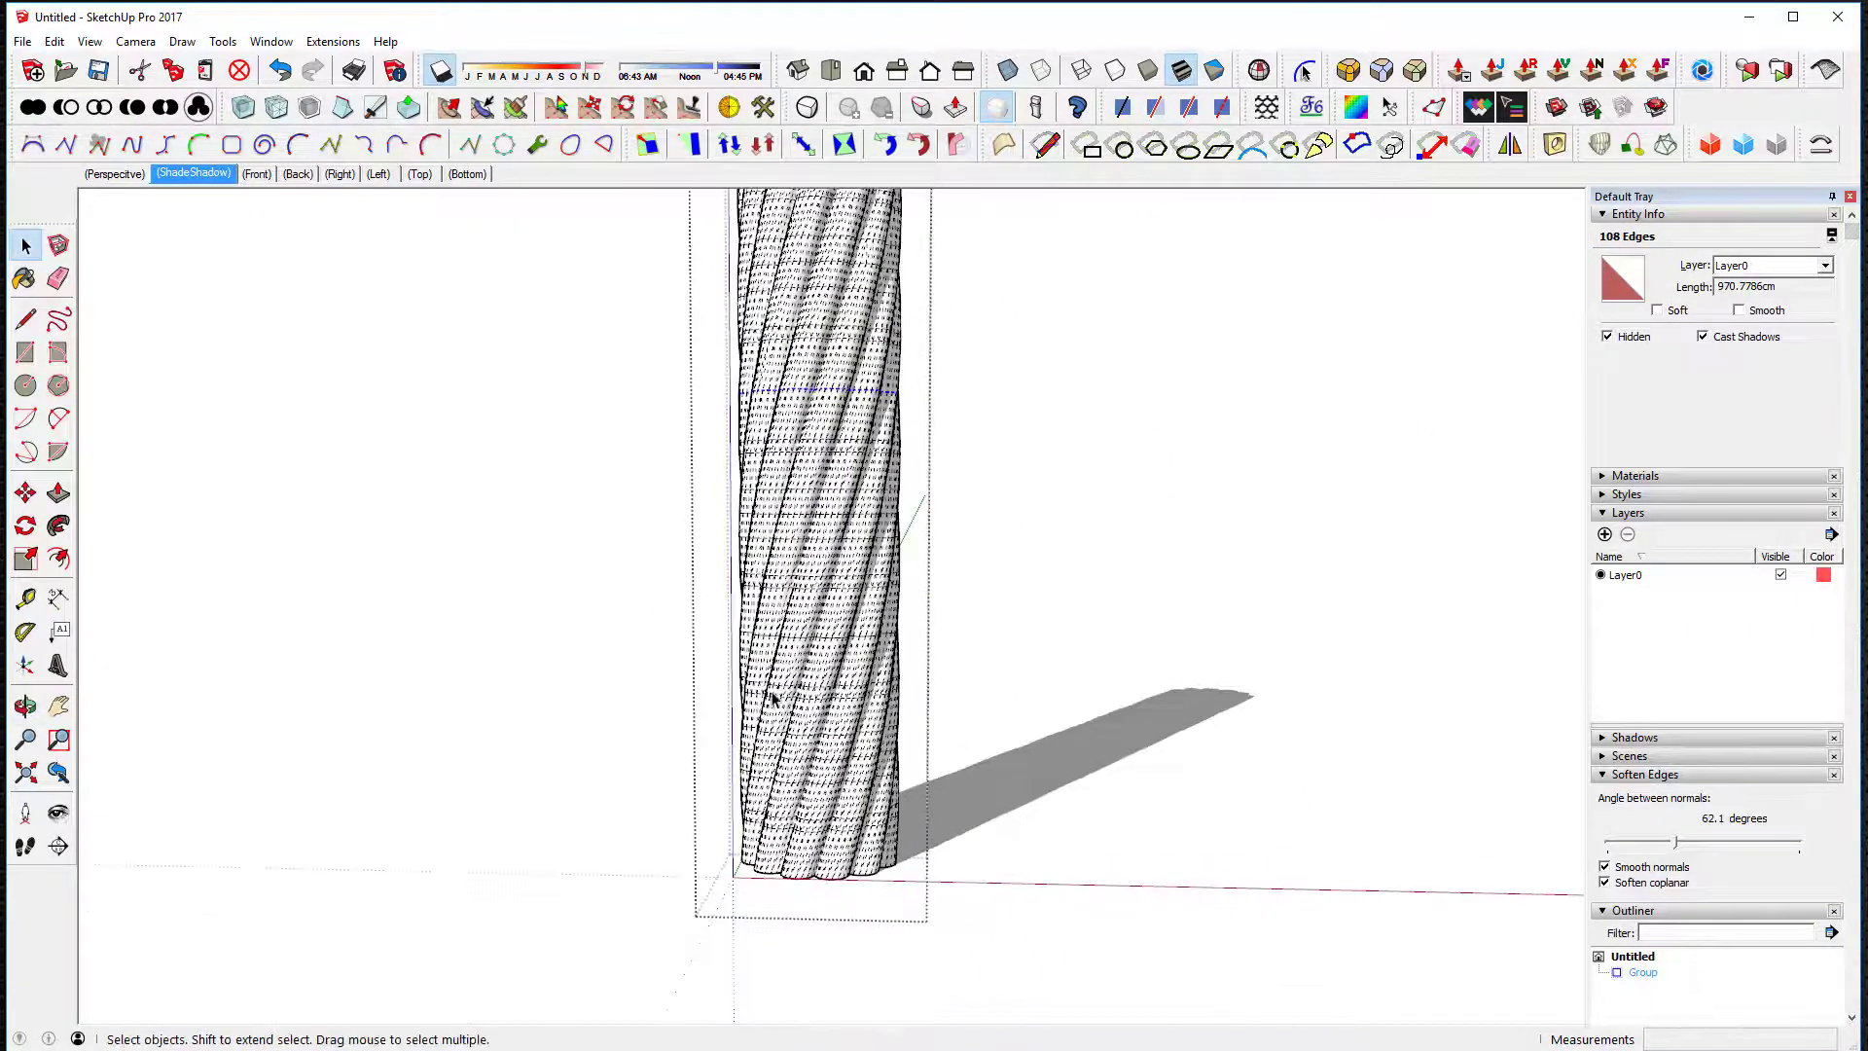
{"action": "key", "text": "Escape"}
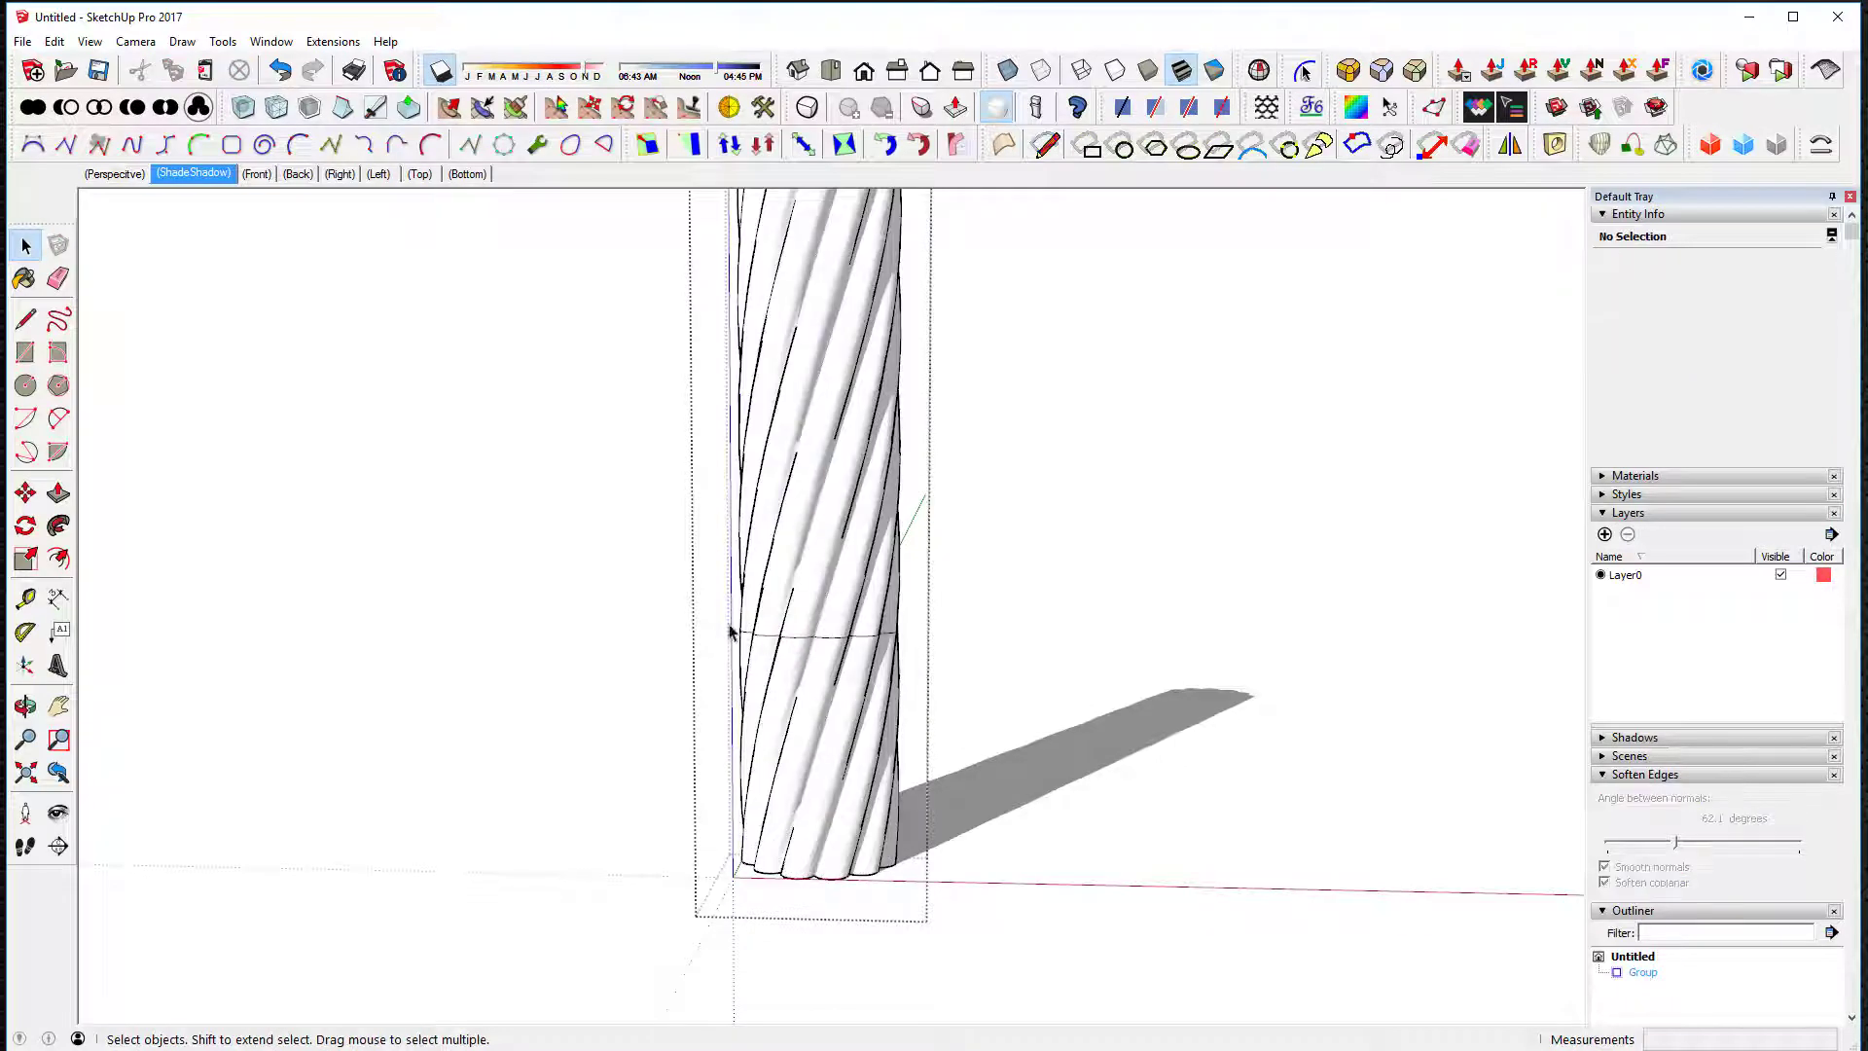
{"action": "left_click_drag", "start_coordinate": [735, 624], "coordinate": [934, 654]}
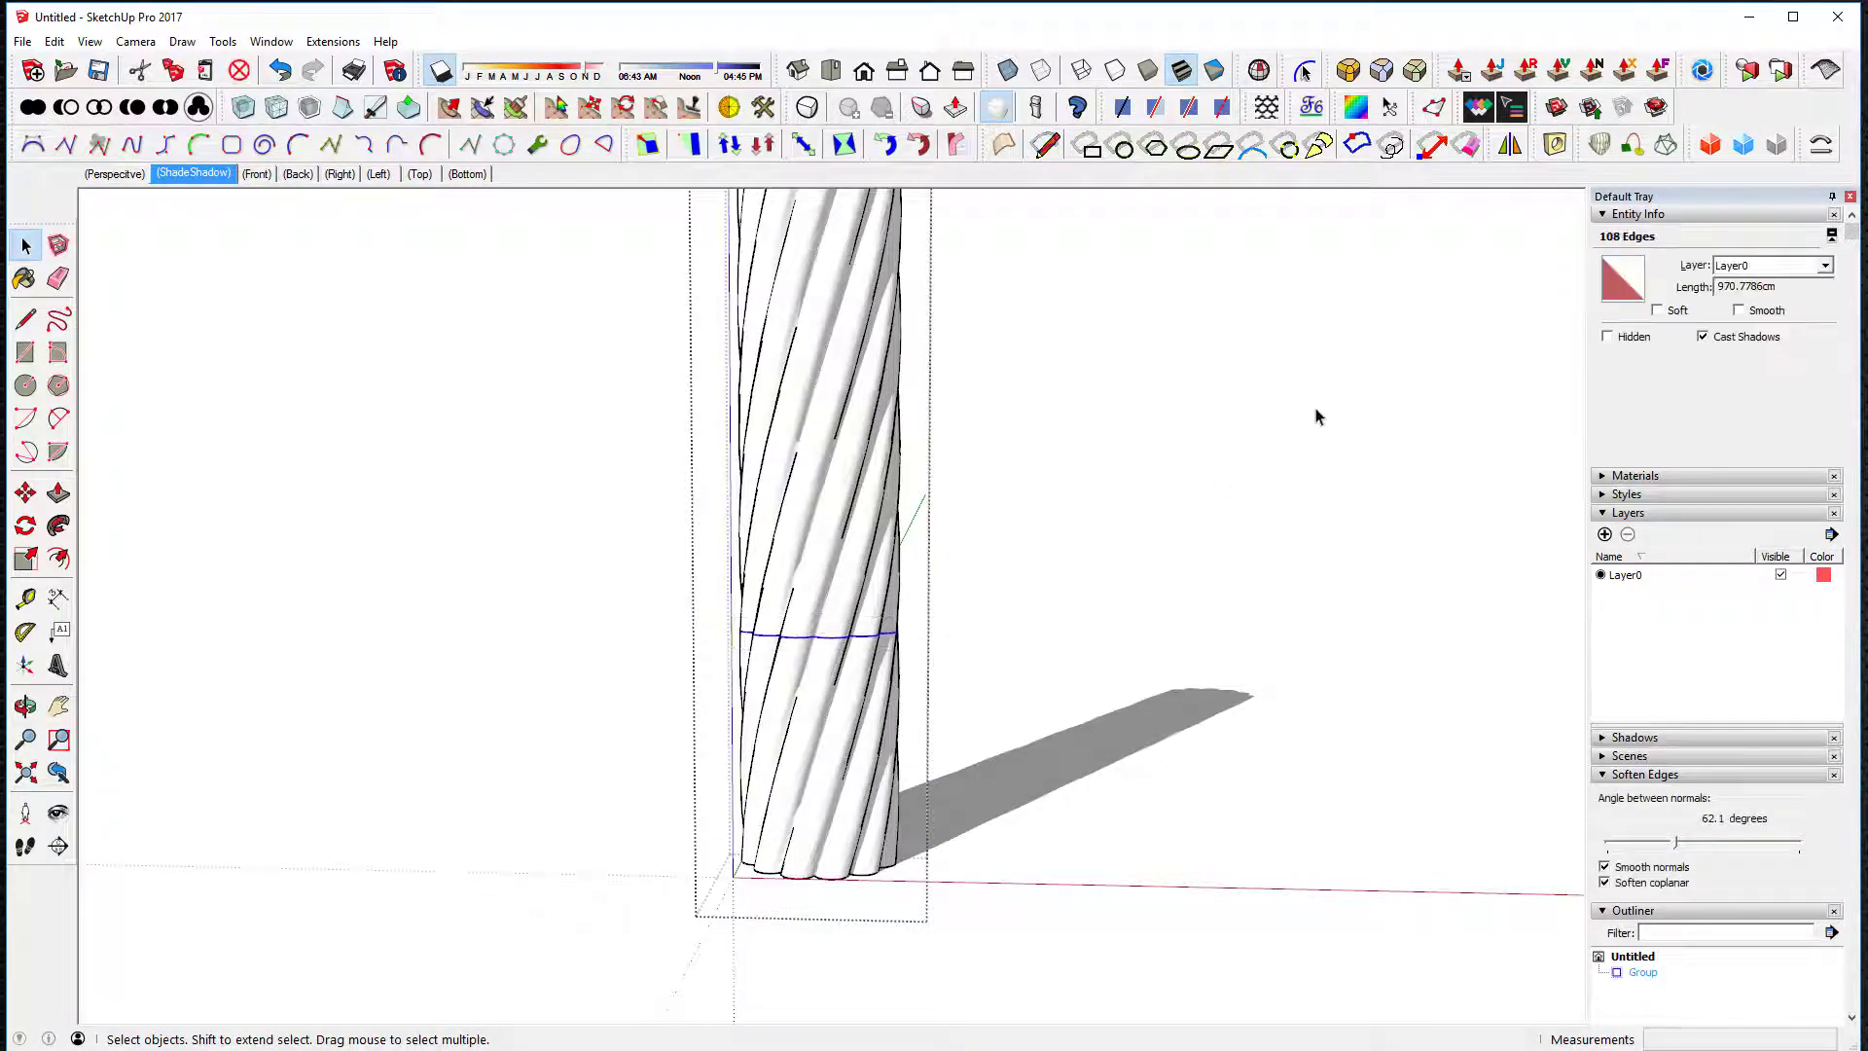
{"action": "left_click", "coordinate": [1607, 337]}
{"action": "left_click", "coordinate": [1258, 660]}
{"action": "middle_click_drag", "start_coordinate": [1113, 750], "coordinate": [615, 790]}
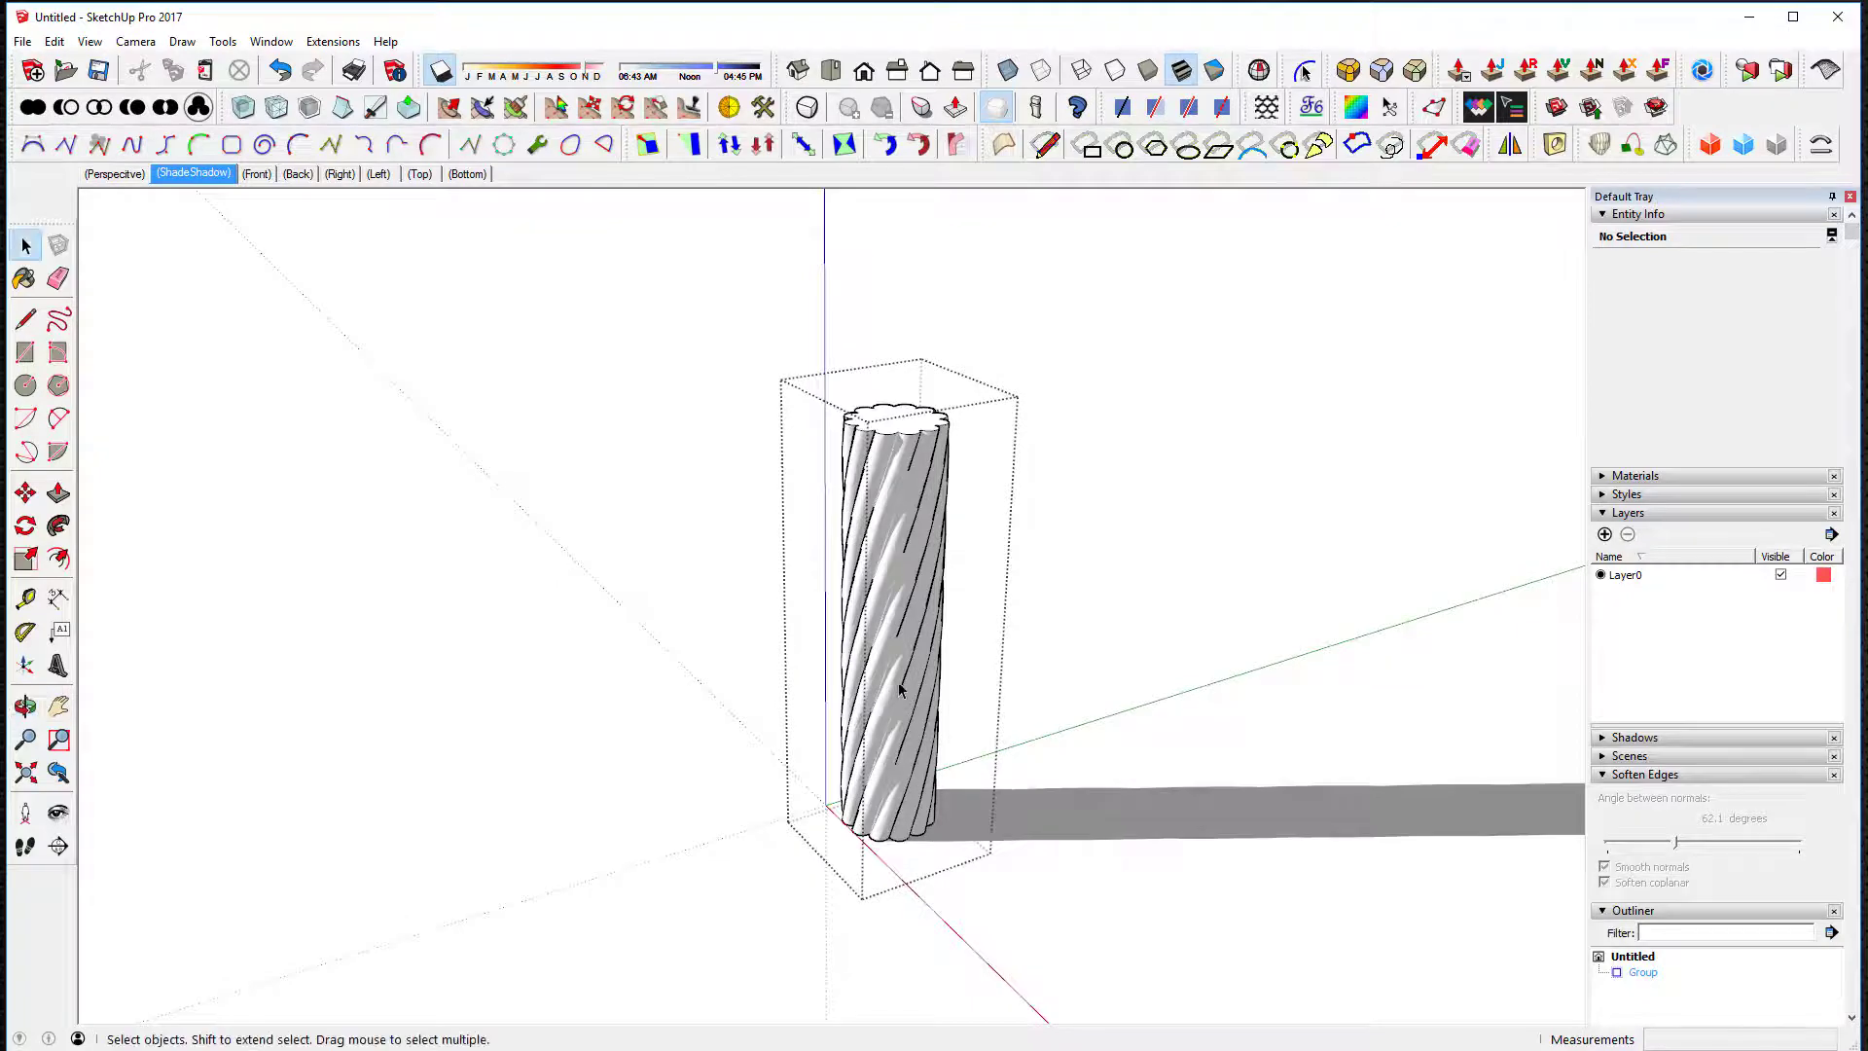
{"action": "middle_click_drag", "start_coordinate": [900, 689], "coordinate": [844, 663]}
Step: Leave the group and add an NxN FFD cage to the column with width 2, depth 2, height 6 and Subdivide false
{"action": "left_click", "coordinate": [835, 671]}
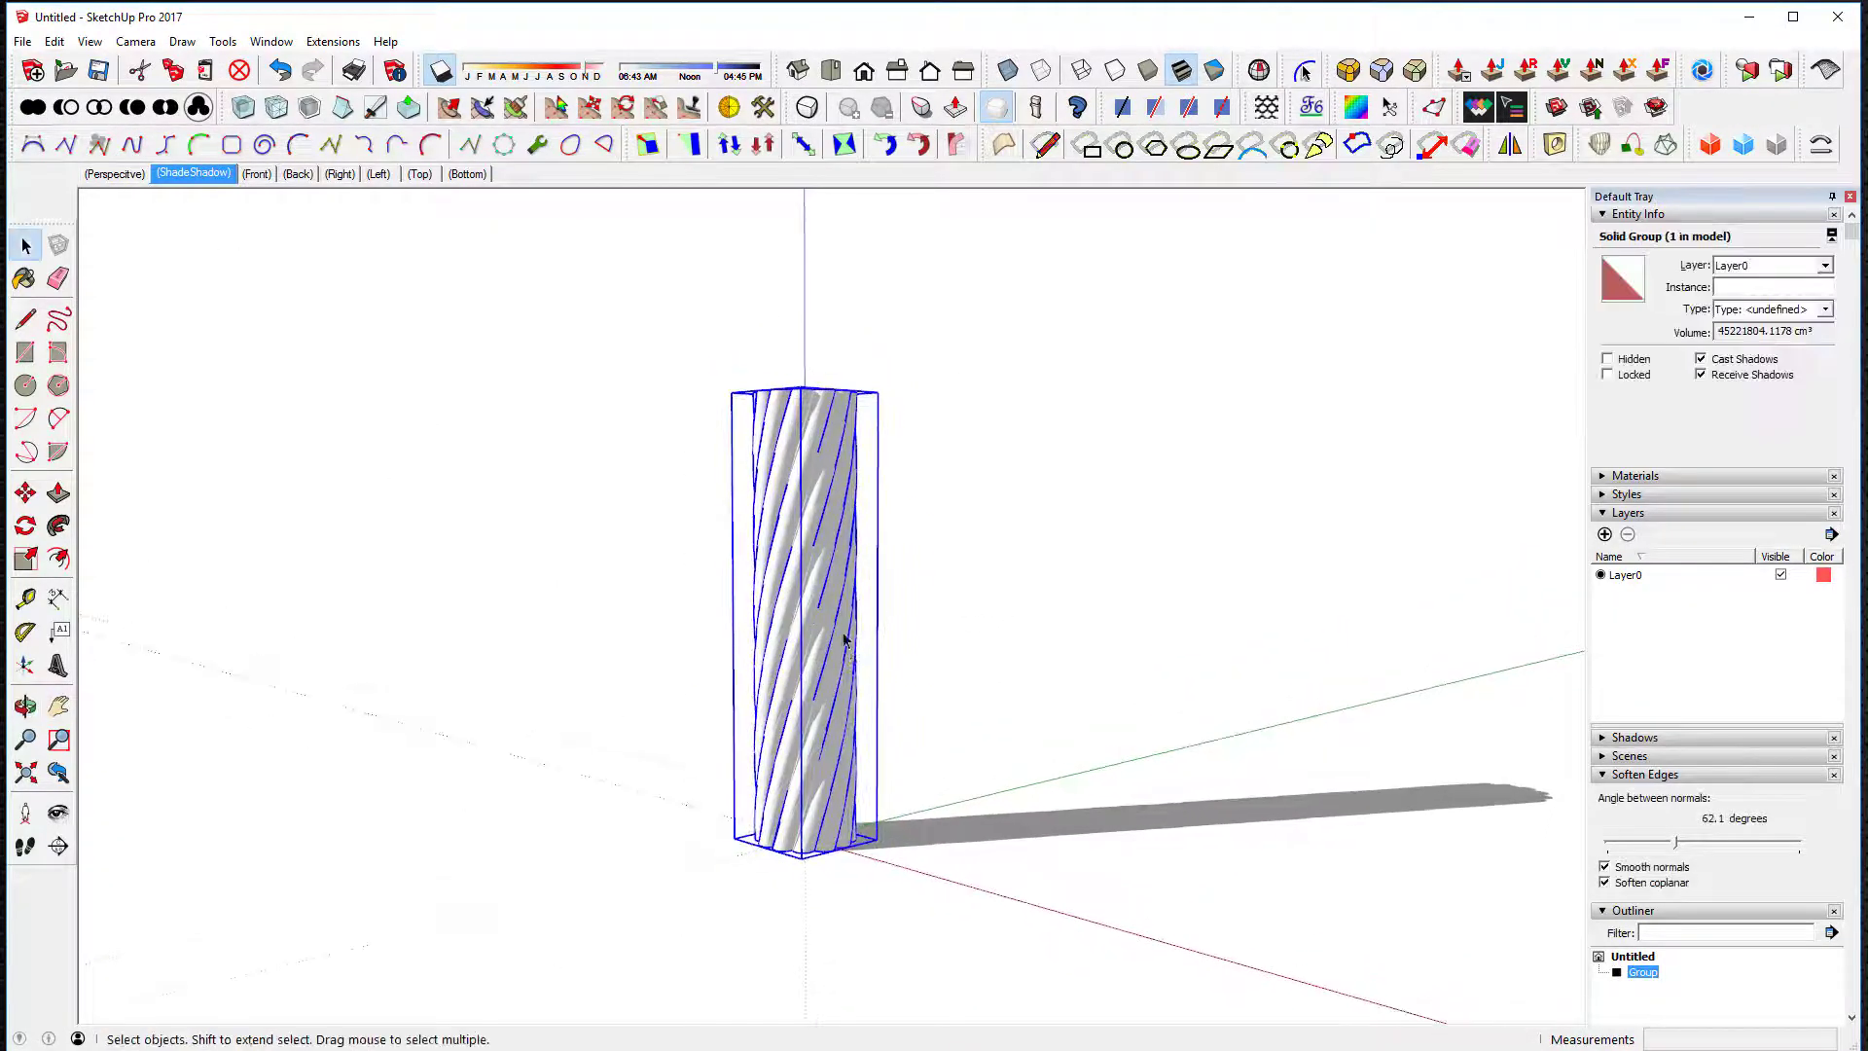
{"action": "right_click", "coordinate": [826, 631]}
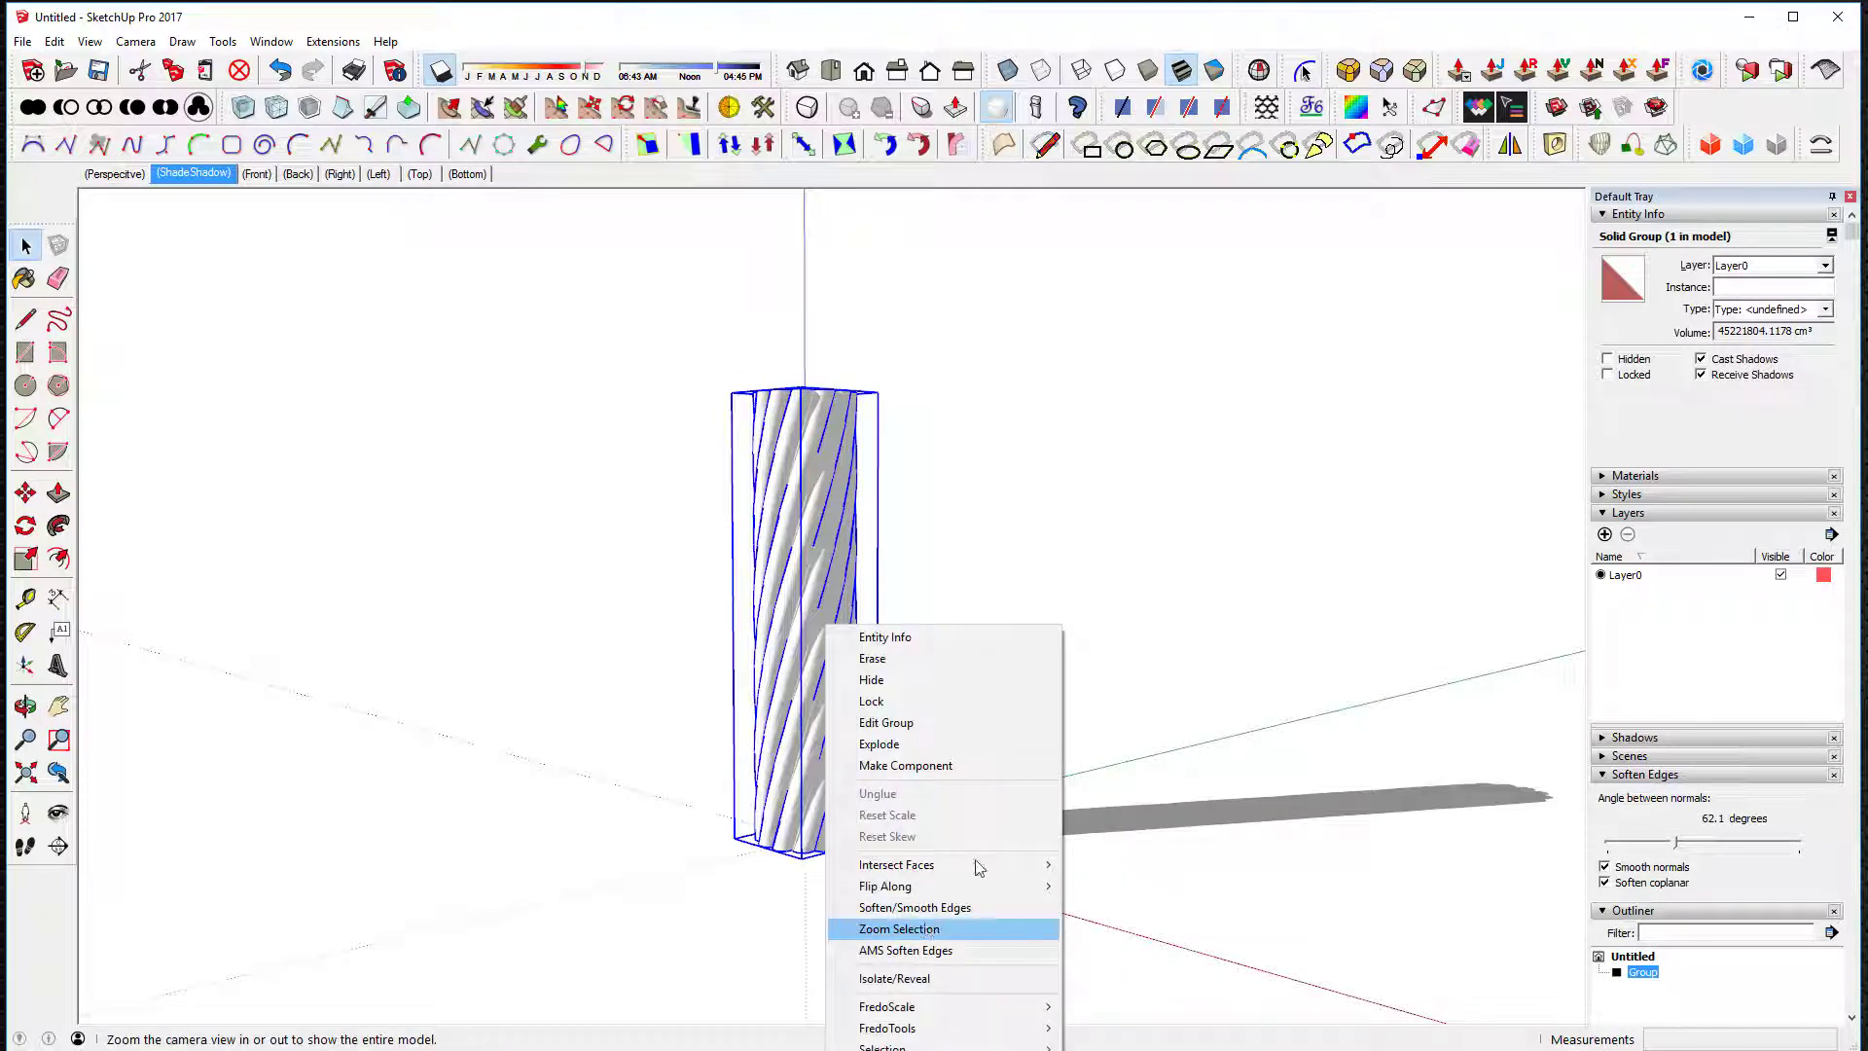
{"action": "left_click", "coordinate": [1005, 516]}
{"action": "middle_click_drag", "start_coordinate": [960, 729], "coordinate": [779, 510]}
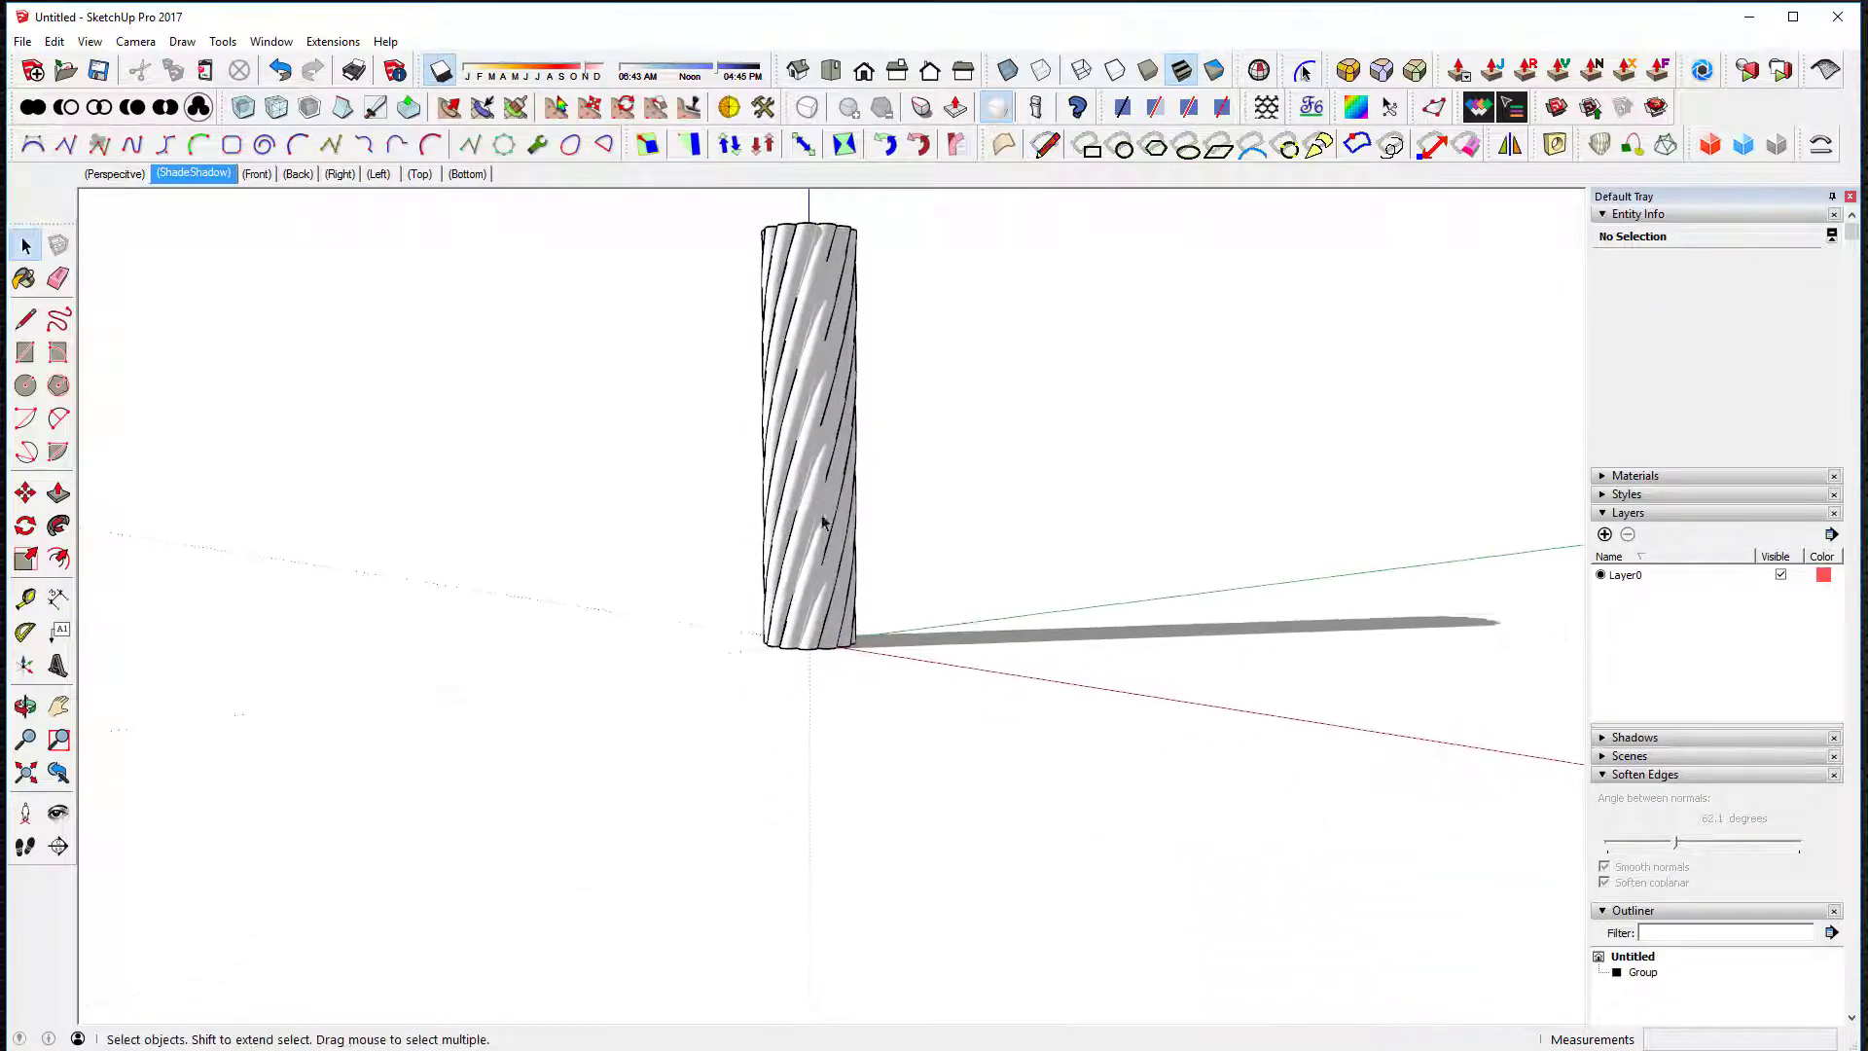
{"action": "right_click", "coordinate": [778, 508]}
{"action": "mouse_move", "coordinate": [865, 976]}
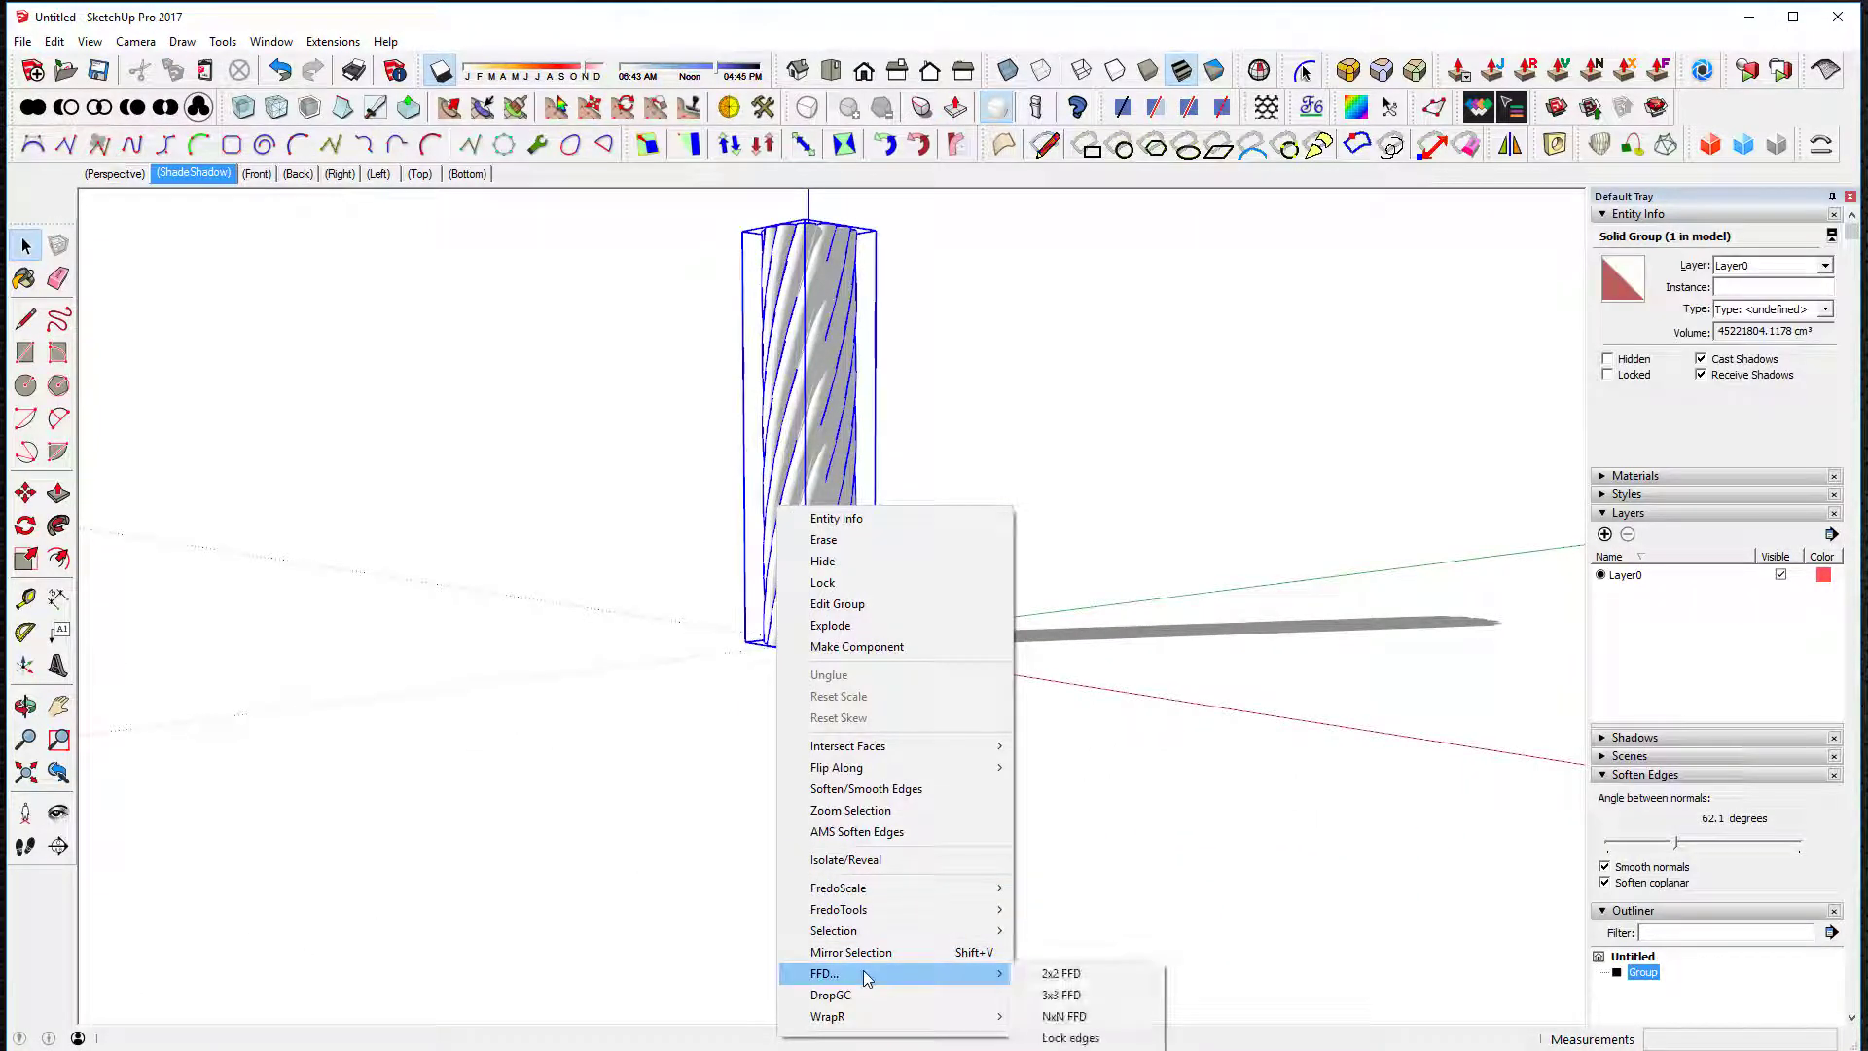
{"action": "left_click", "coordinate": [1065, 1016]}
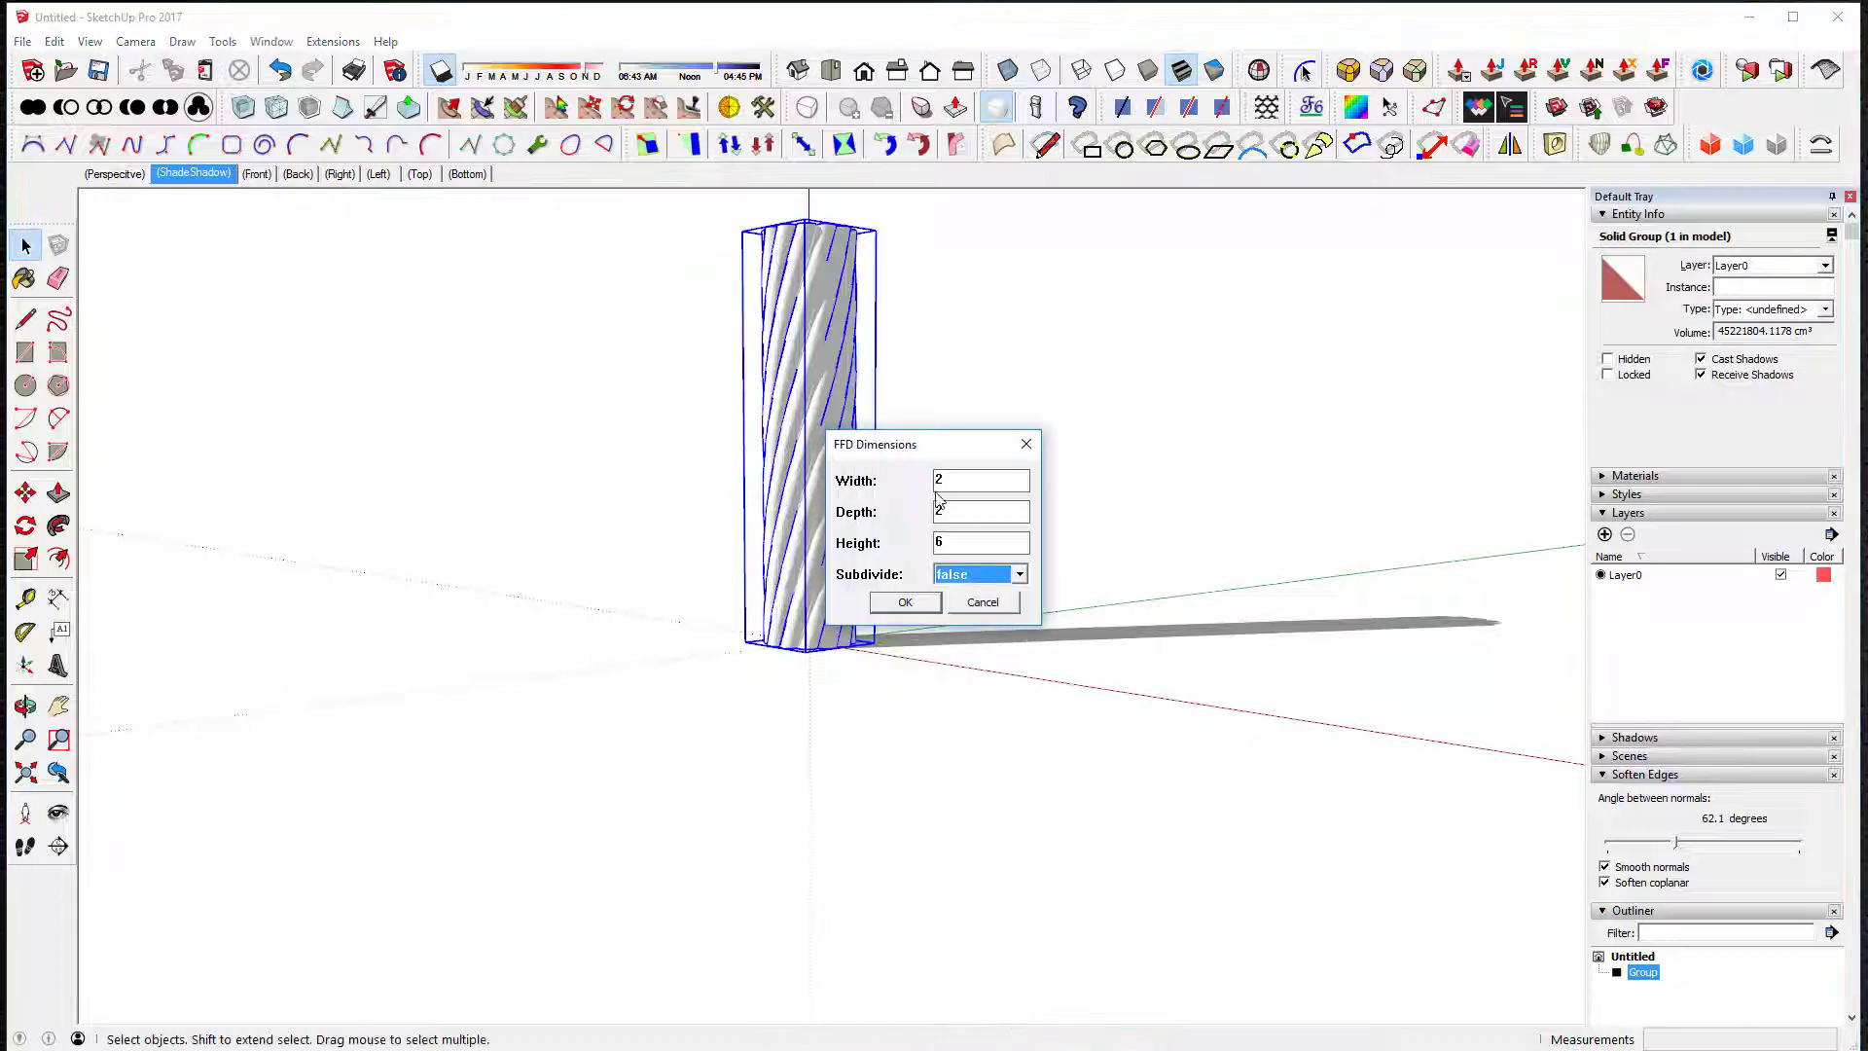
{"action": "left_click", "coordinate": [905, 603]}
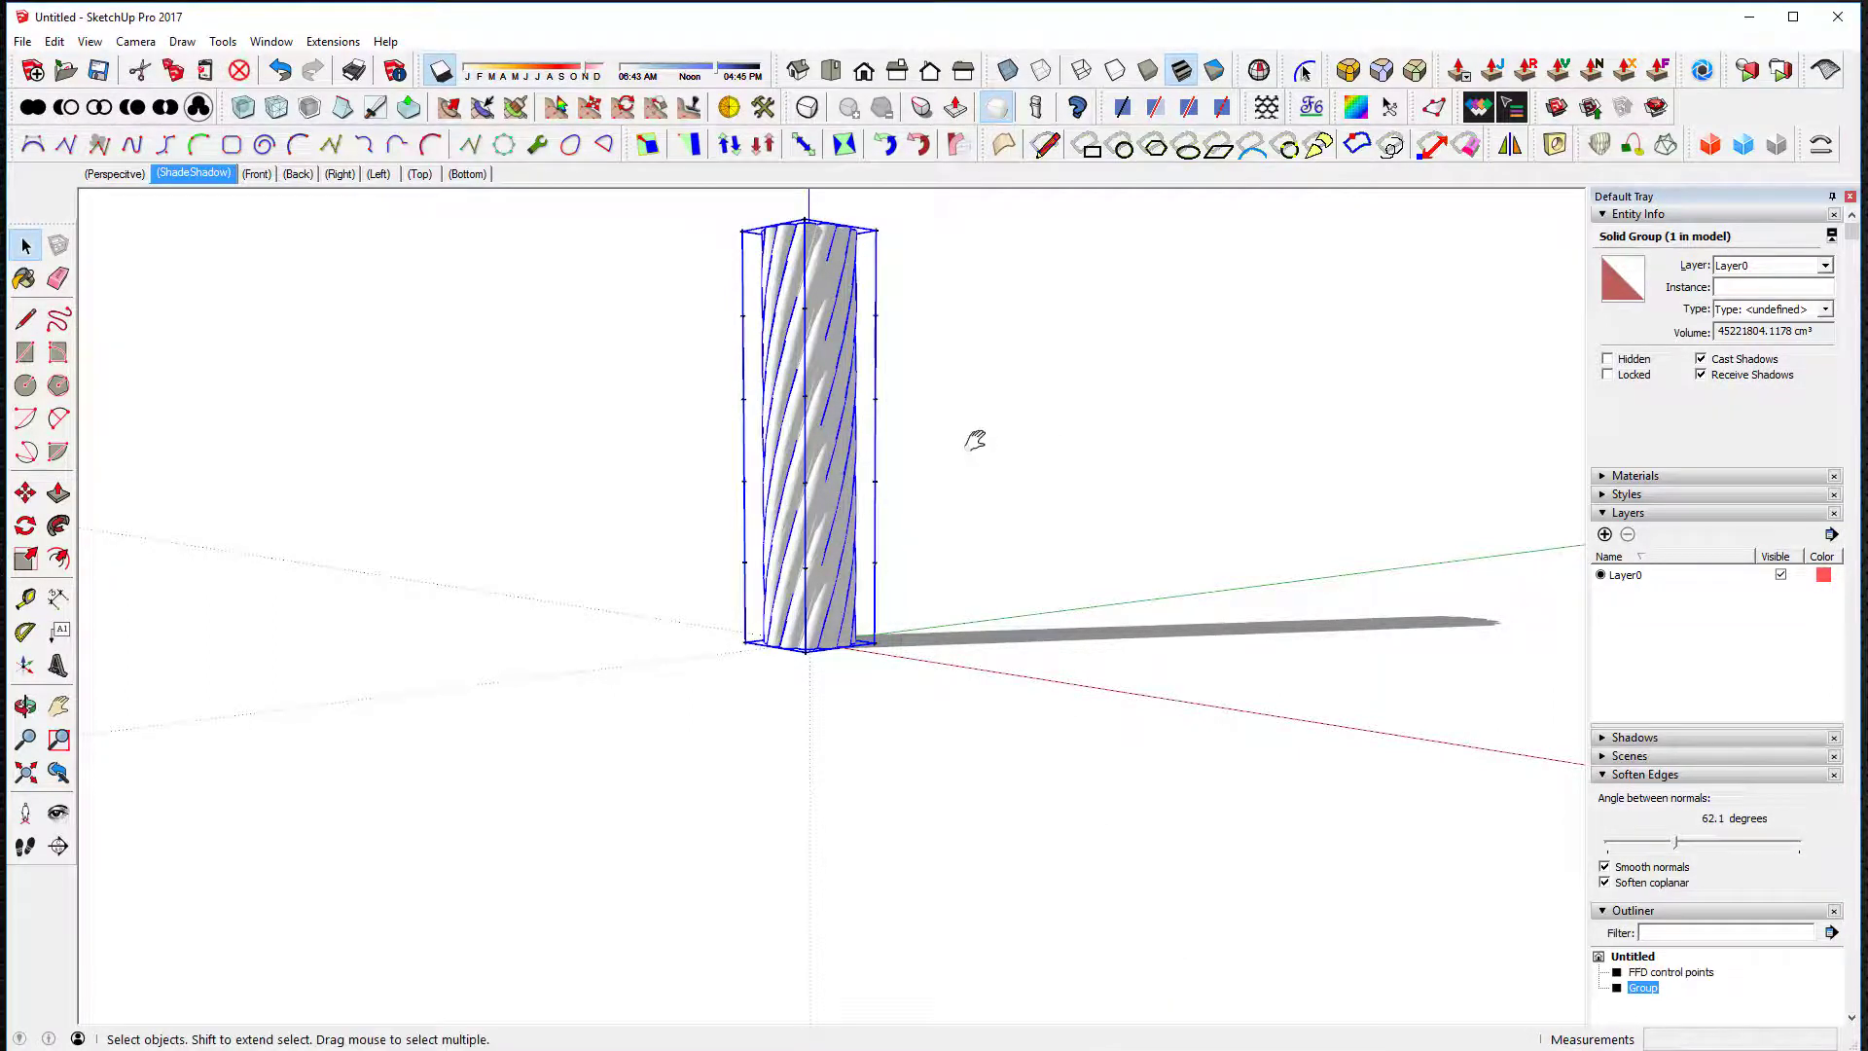
Step: Open the FFD control points group for editing and select the 16 points on its four middle levels
{"action": "middle_click_drag", "start_coordinate": [975, 440], "coordinate": [1084, 546]}
{"action": "scroll", "coordinate": [996, 596], "scroll_direction": "up", "scroll_amount": 2}
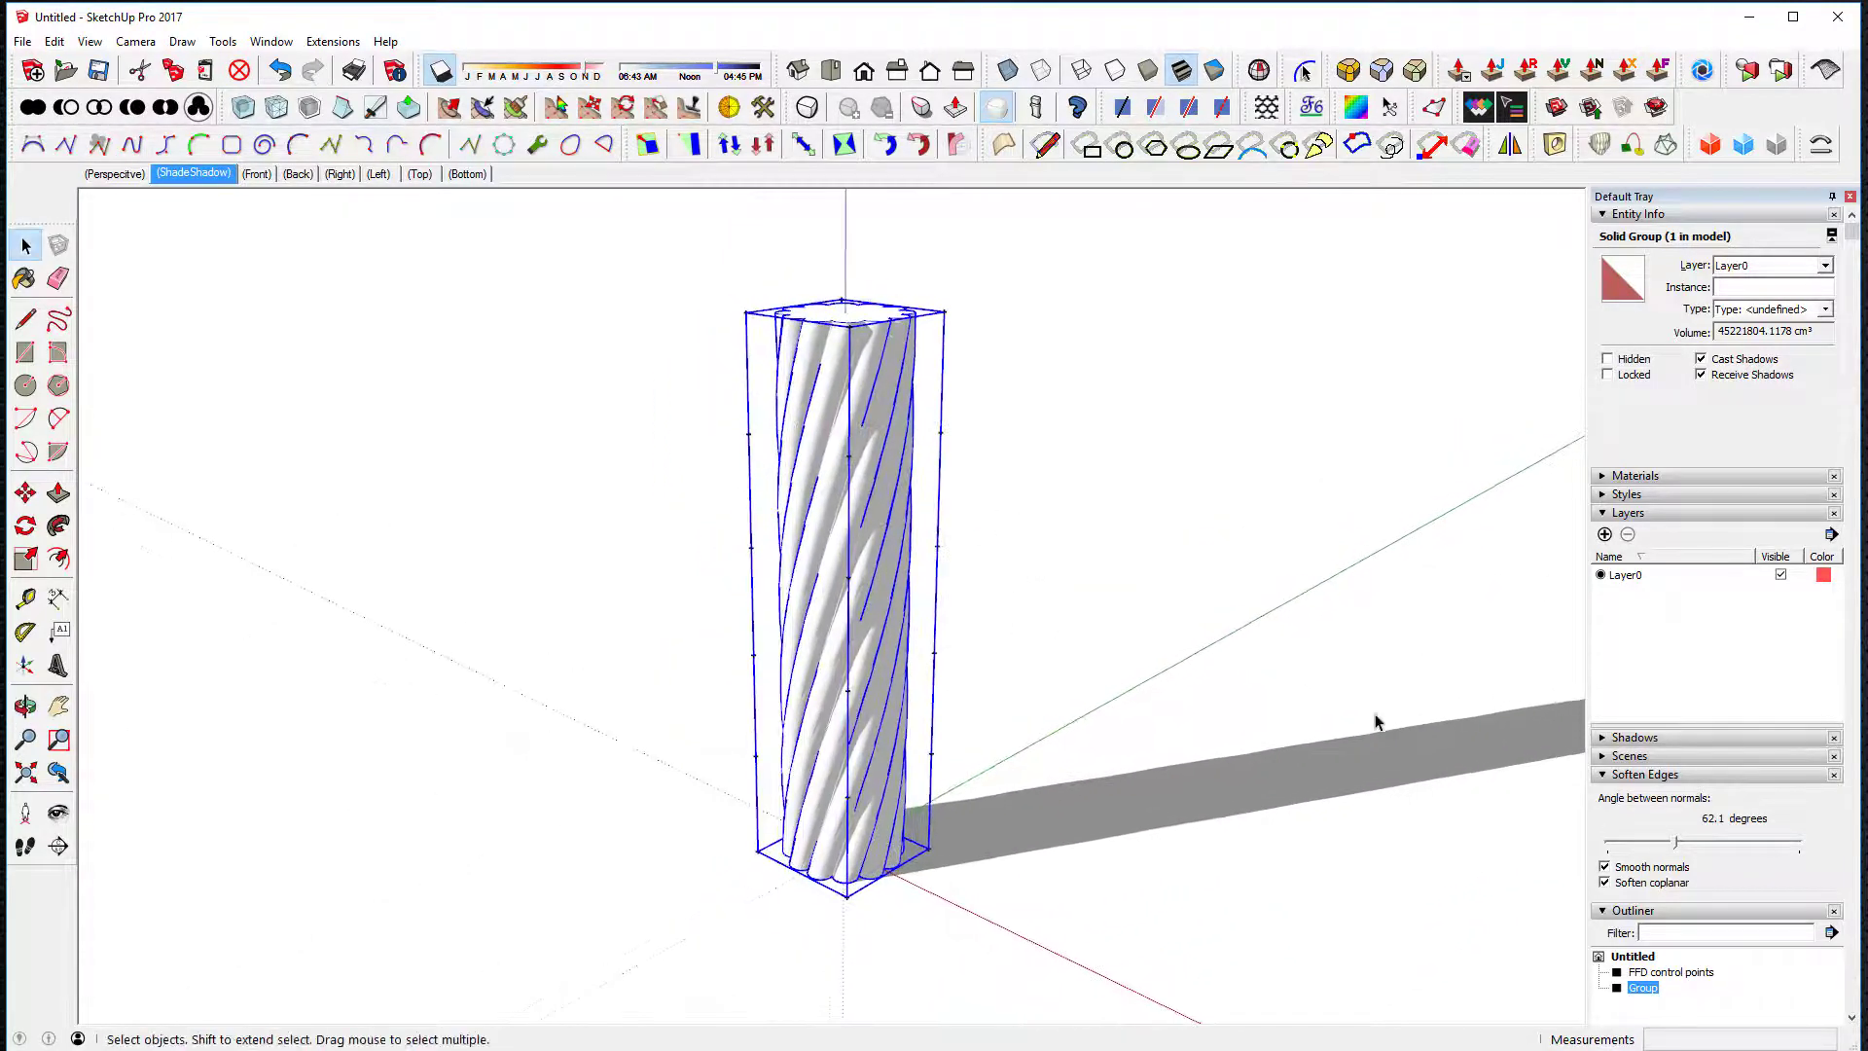
{"action": "left_click", "coordinate": [1265, 722]}
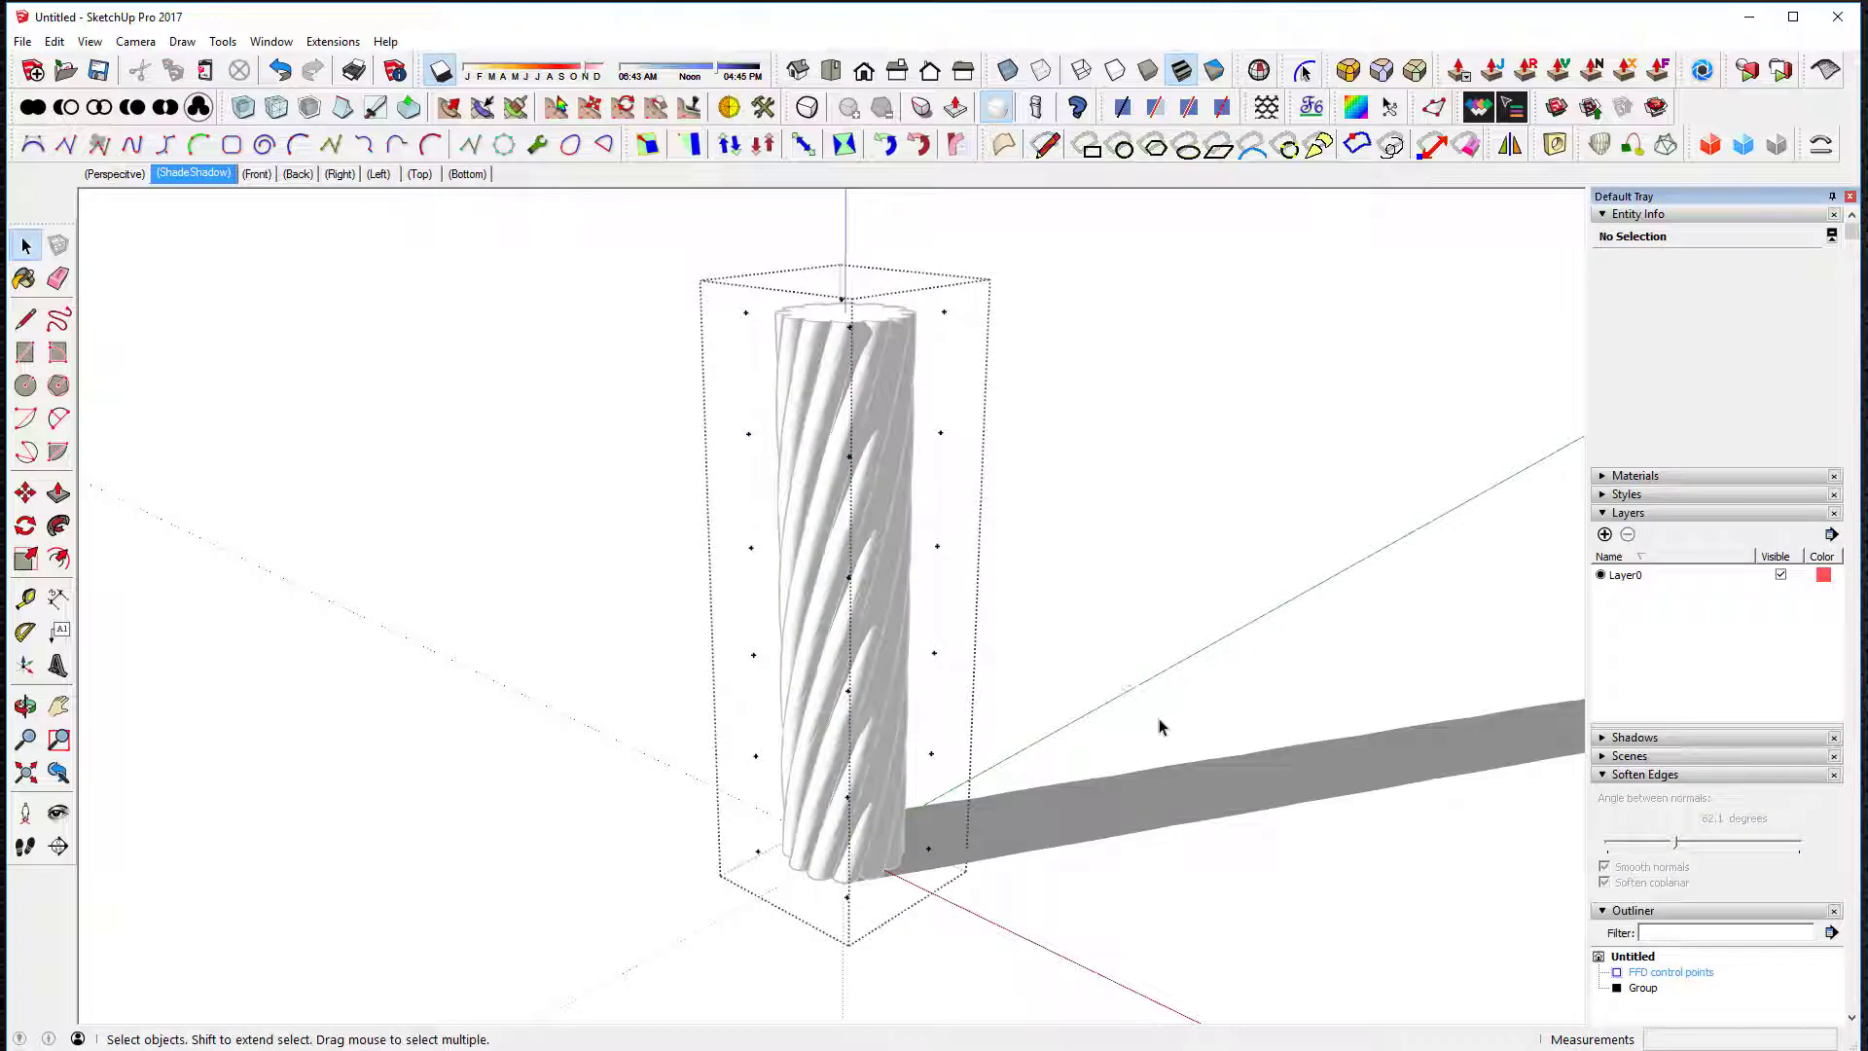
{"action": "scroll", "coordinate": [1160, 725], "scroll_direction": "down", "scroll_amount": 1}
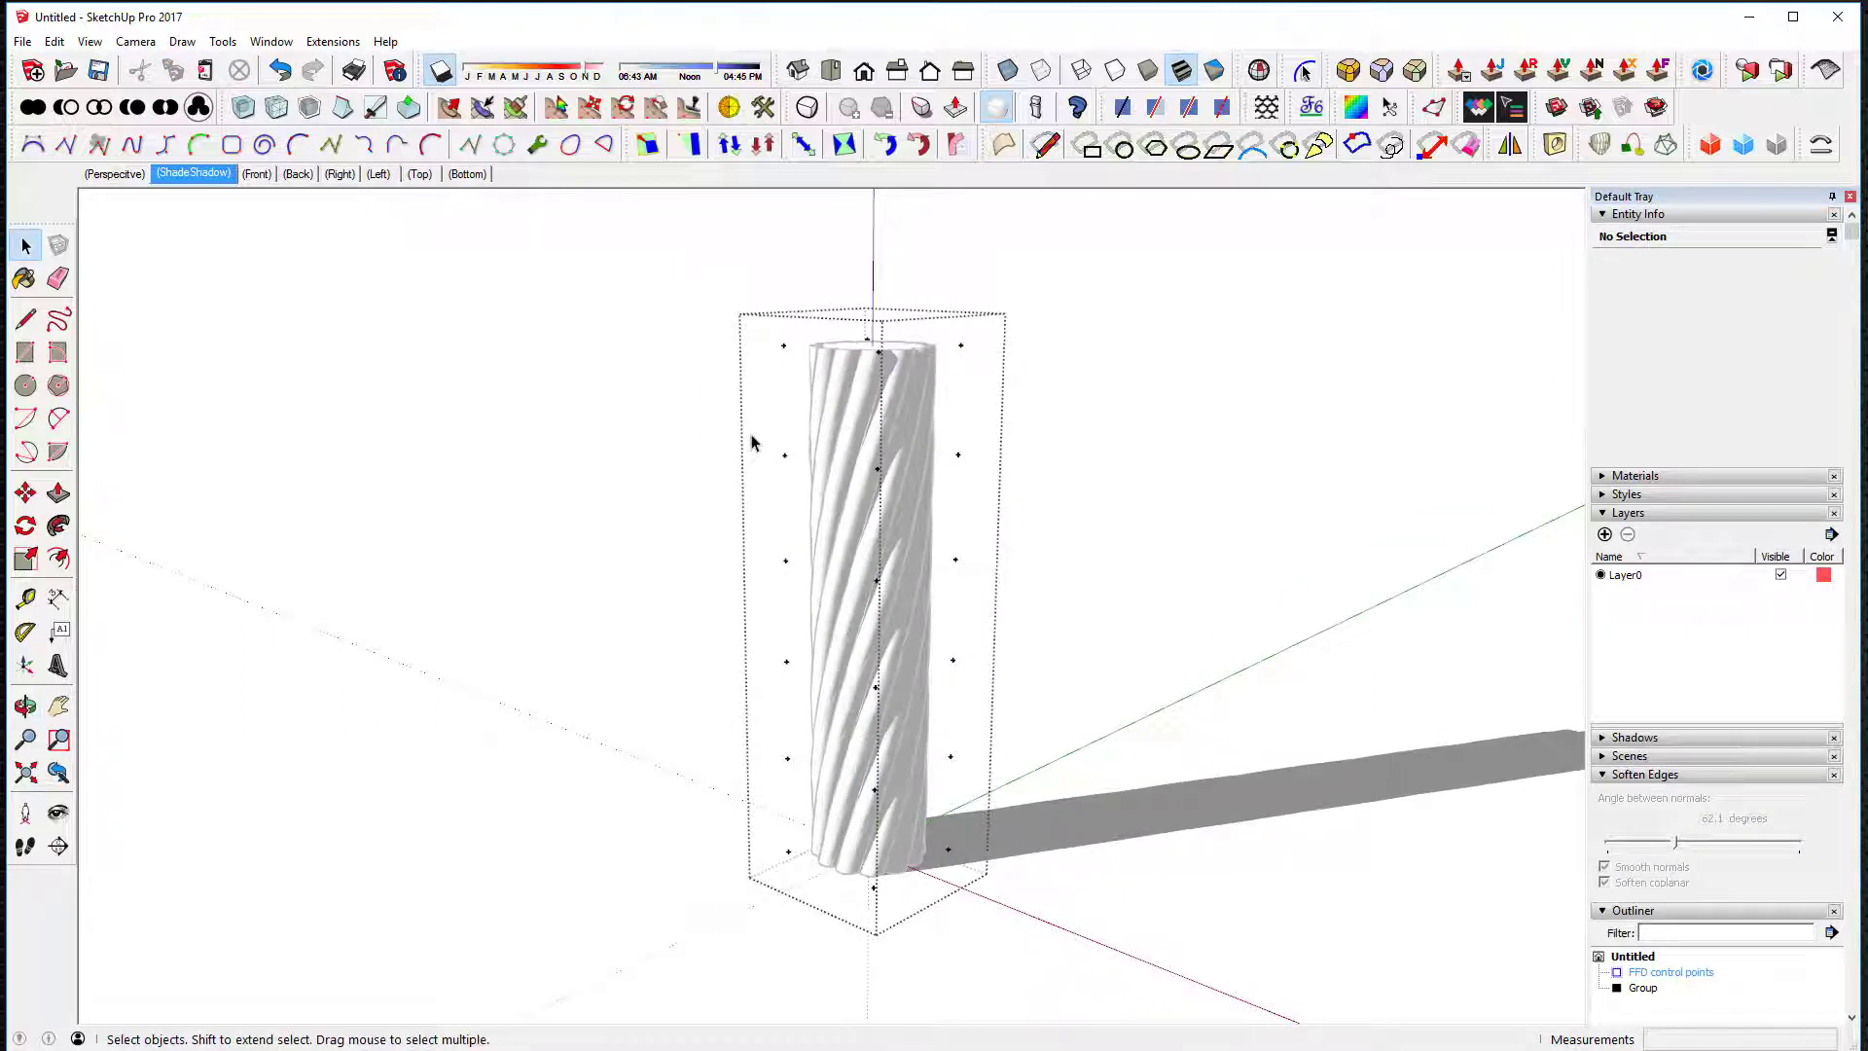
{"action": "left_click_drag", "start_coordinate": [752, 433], "coordinate": [1010, 823]}
{"action": "middle_click_drag", "start_coordinate": [1010, 823], "coordinate": [1077, 801]}
{"action": "scroll", "coordinate": [1076, 801], "scroll_direction": "up", "scroll_amount": 2}
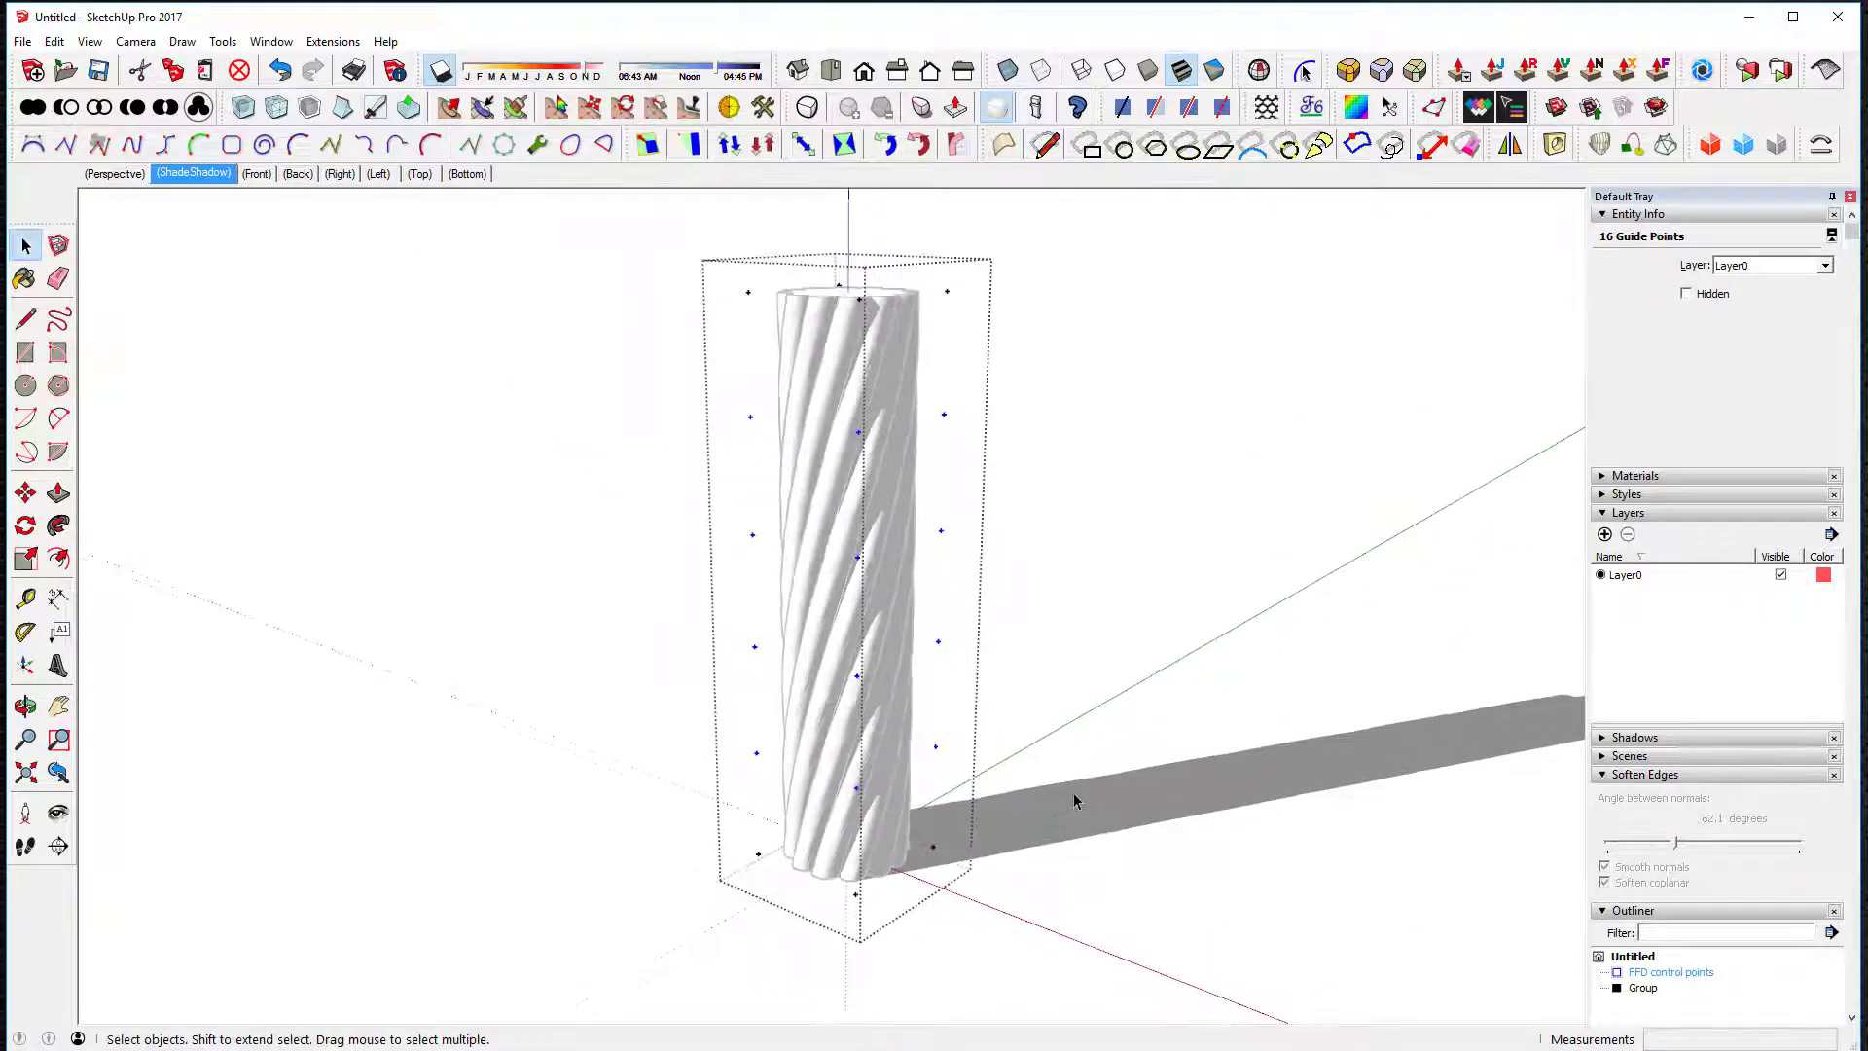
Step: Try to bulge the column by scaling the selected middle control points about 2.81 in red and 1.61 in green
{"action": "key", "text": "s"}
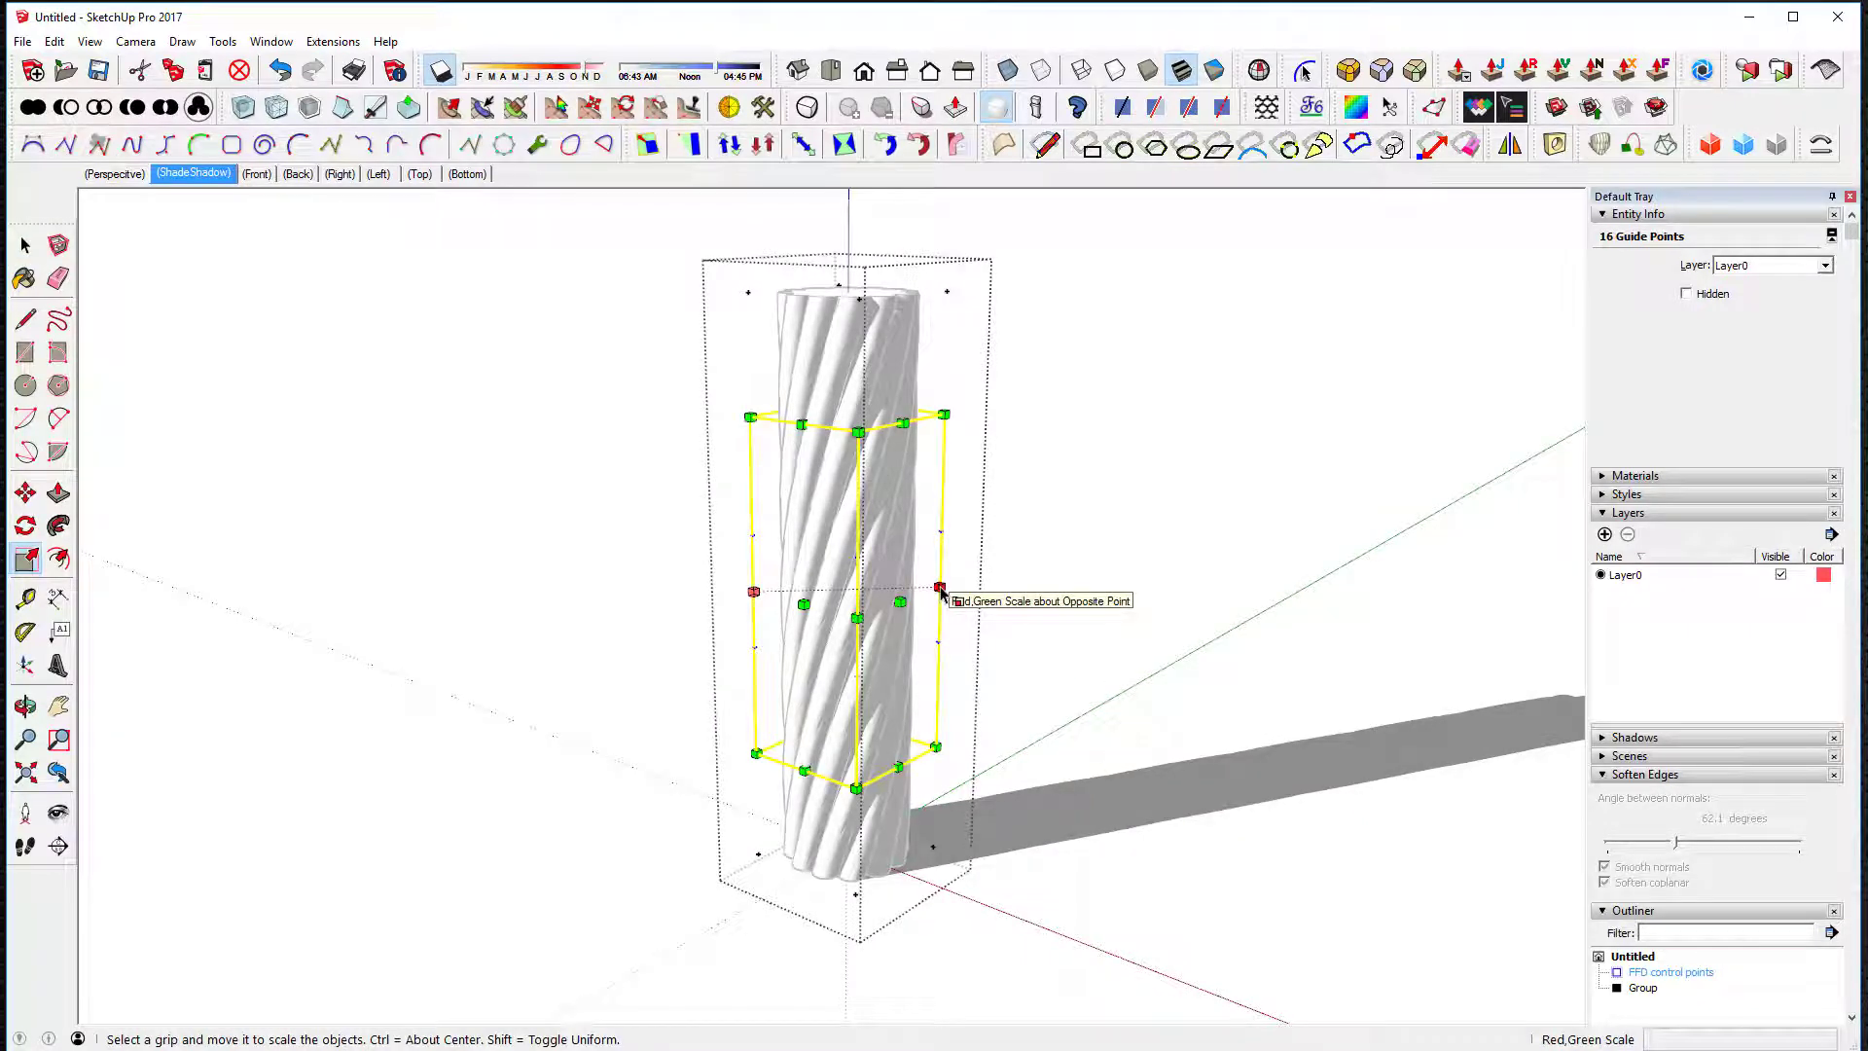
{"action": "left_click_drag", "start_coordinate": [940, 587], "coordinate": [1065, 603], "text": "ctrl"}
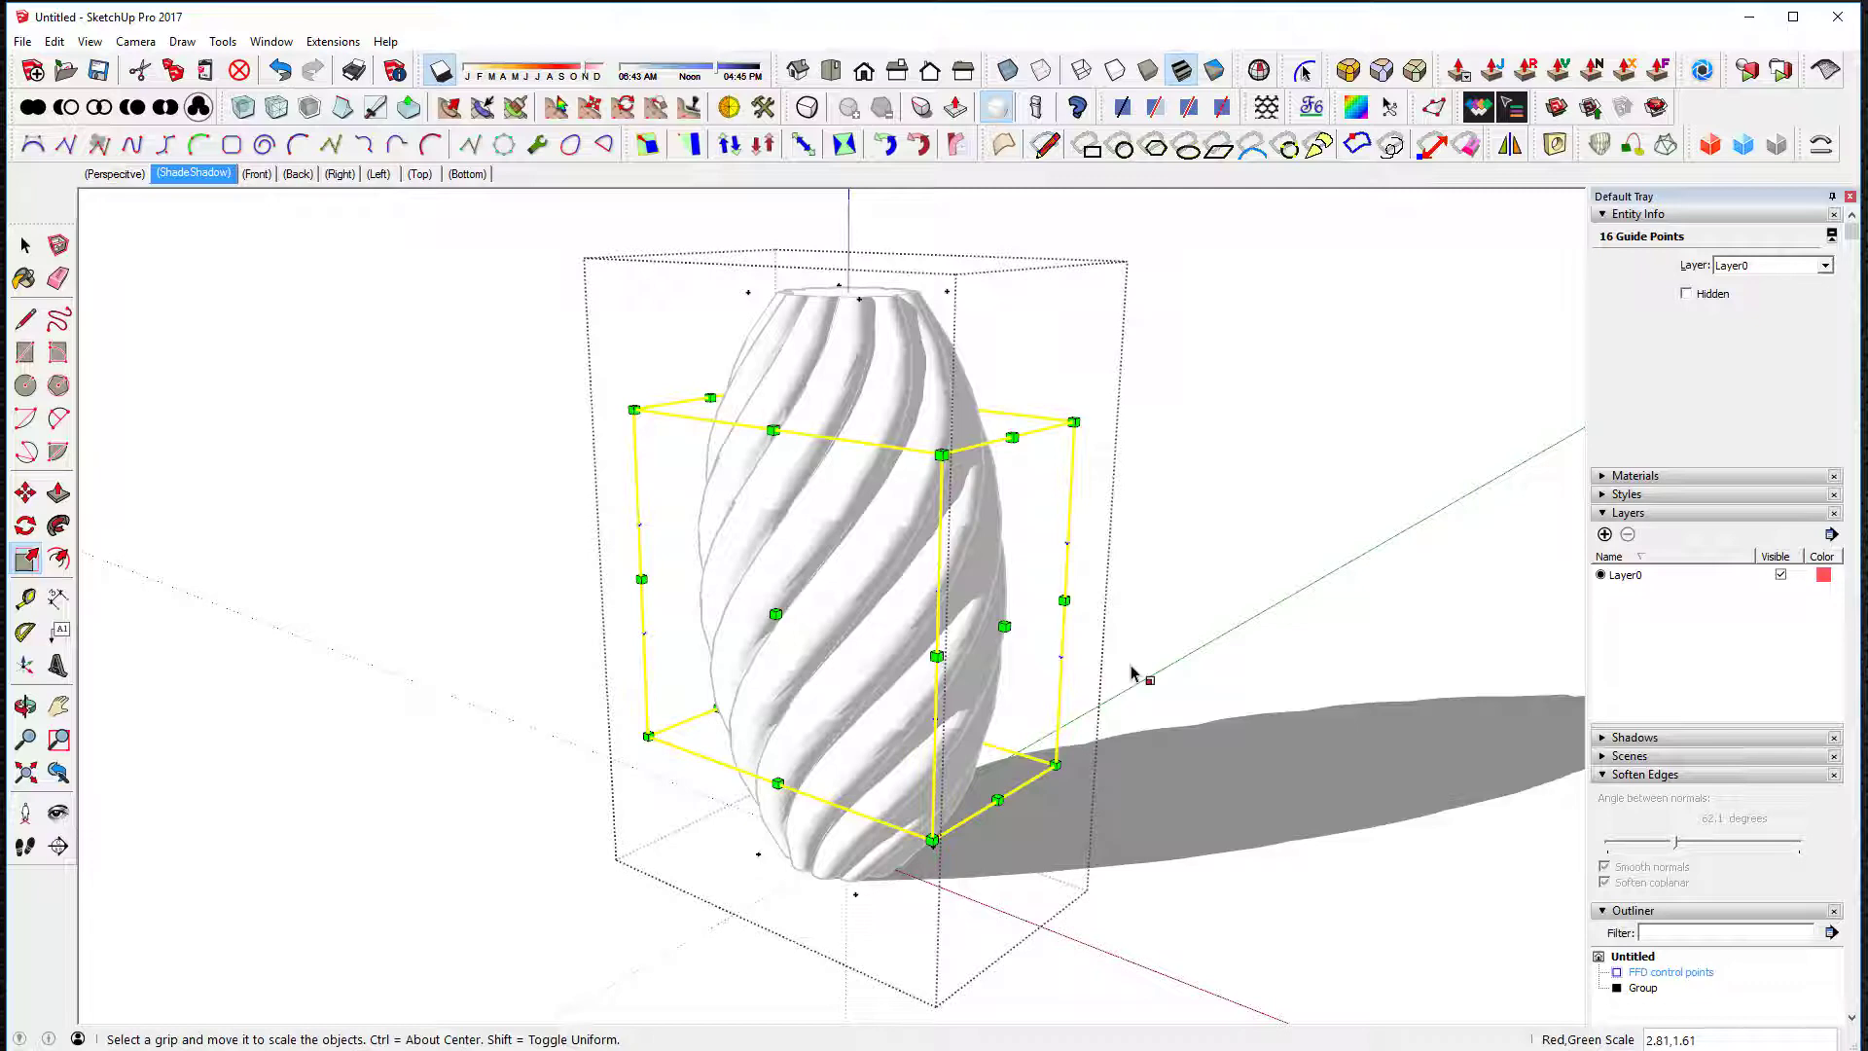
{"action": "key", "text": "ctrl+z"}
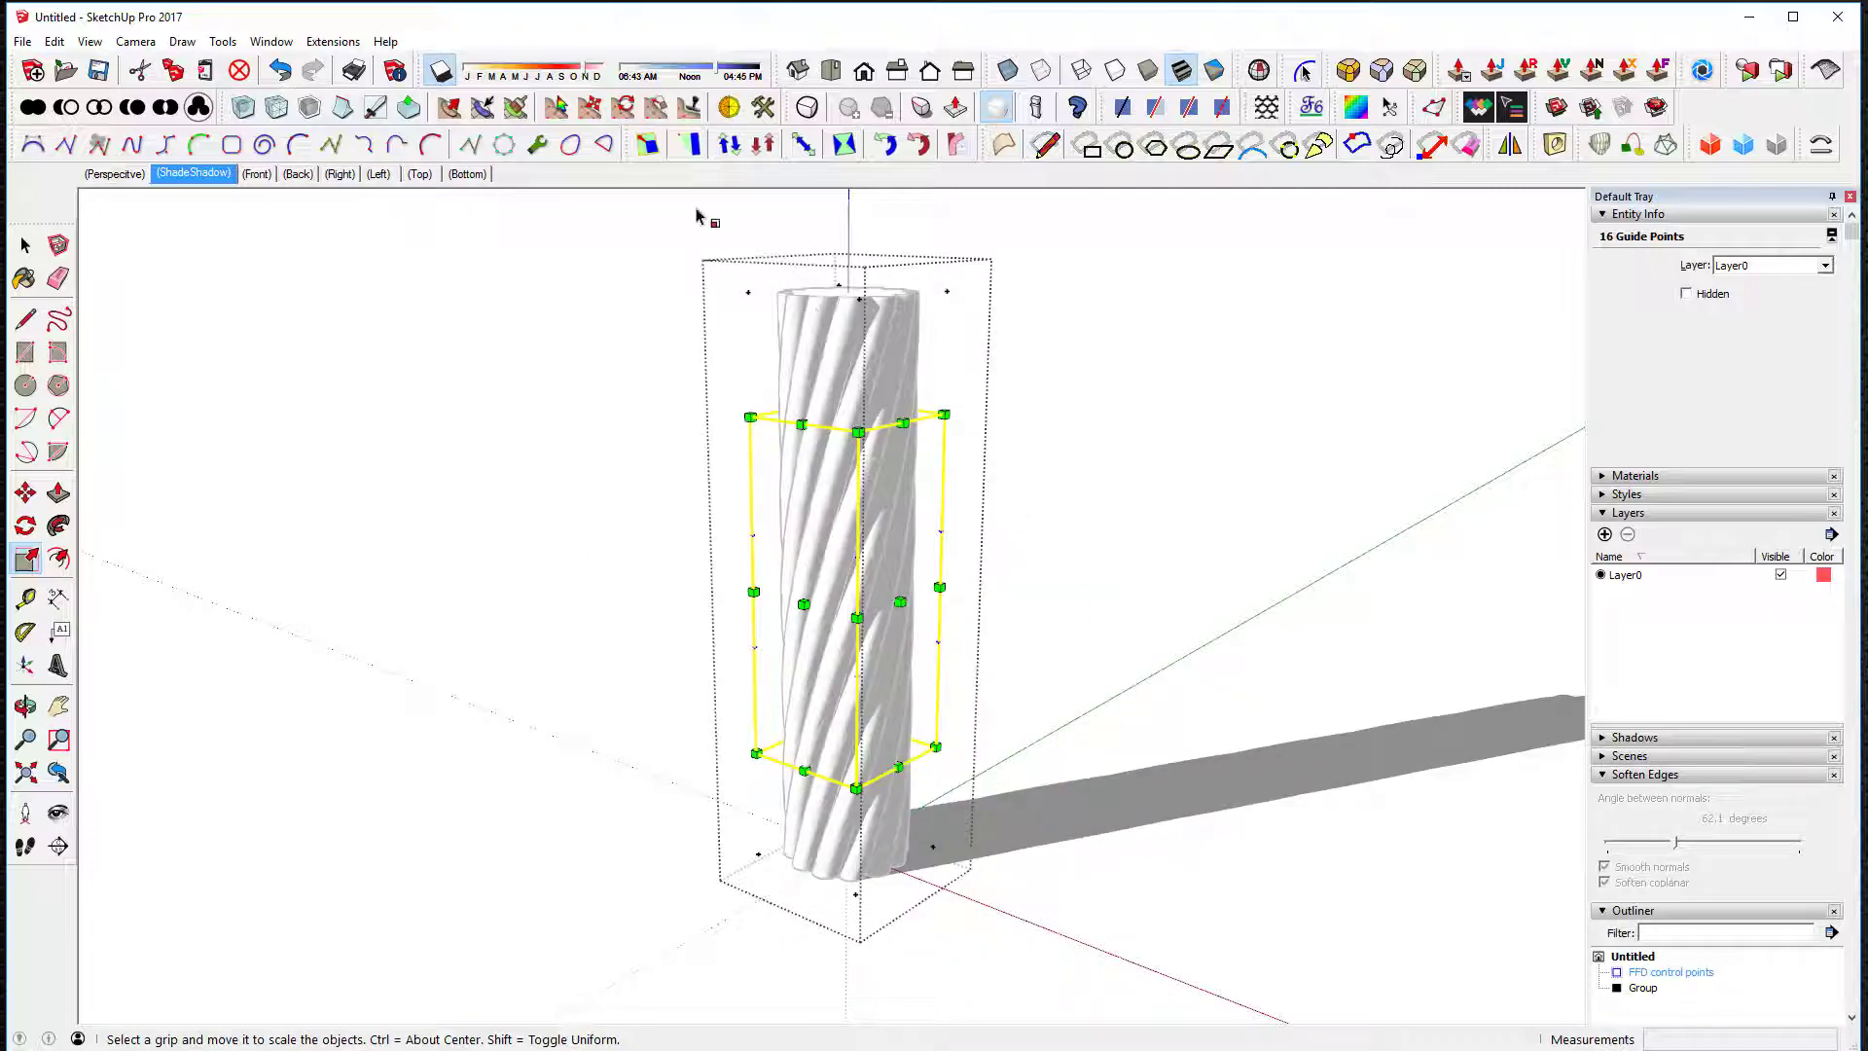
Step: Widen the 16 middle control points uniformly from their centre to about 353.56 cm in red and green with FredoScale box scaling
{"action": "left_click", "coordinate": [647, 144]}
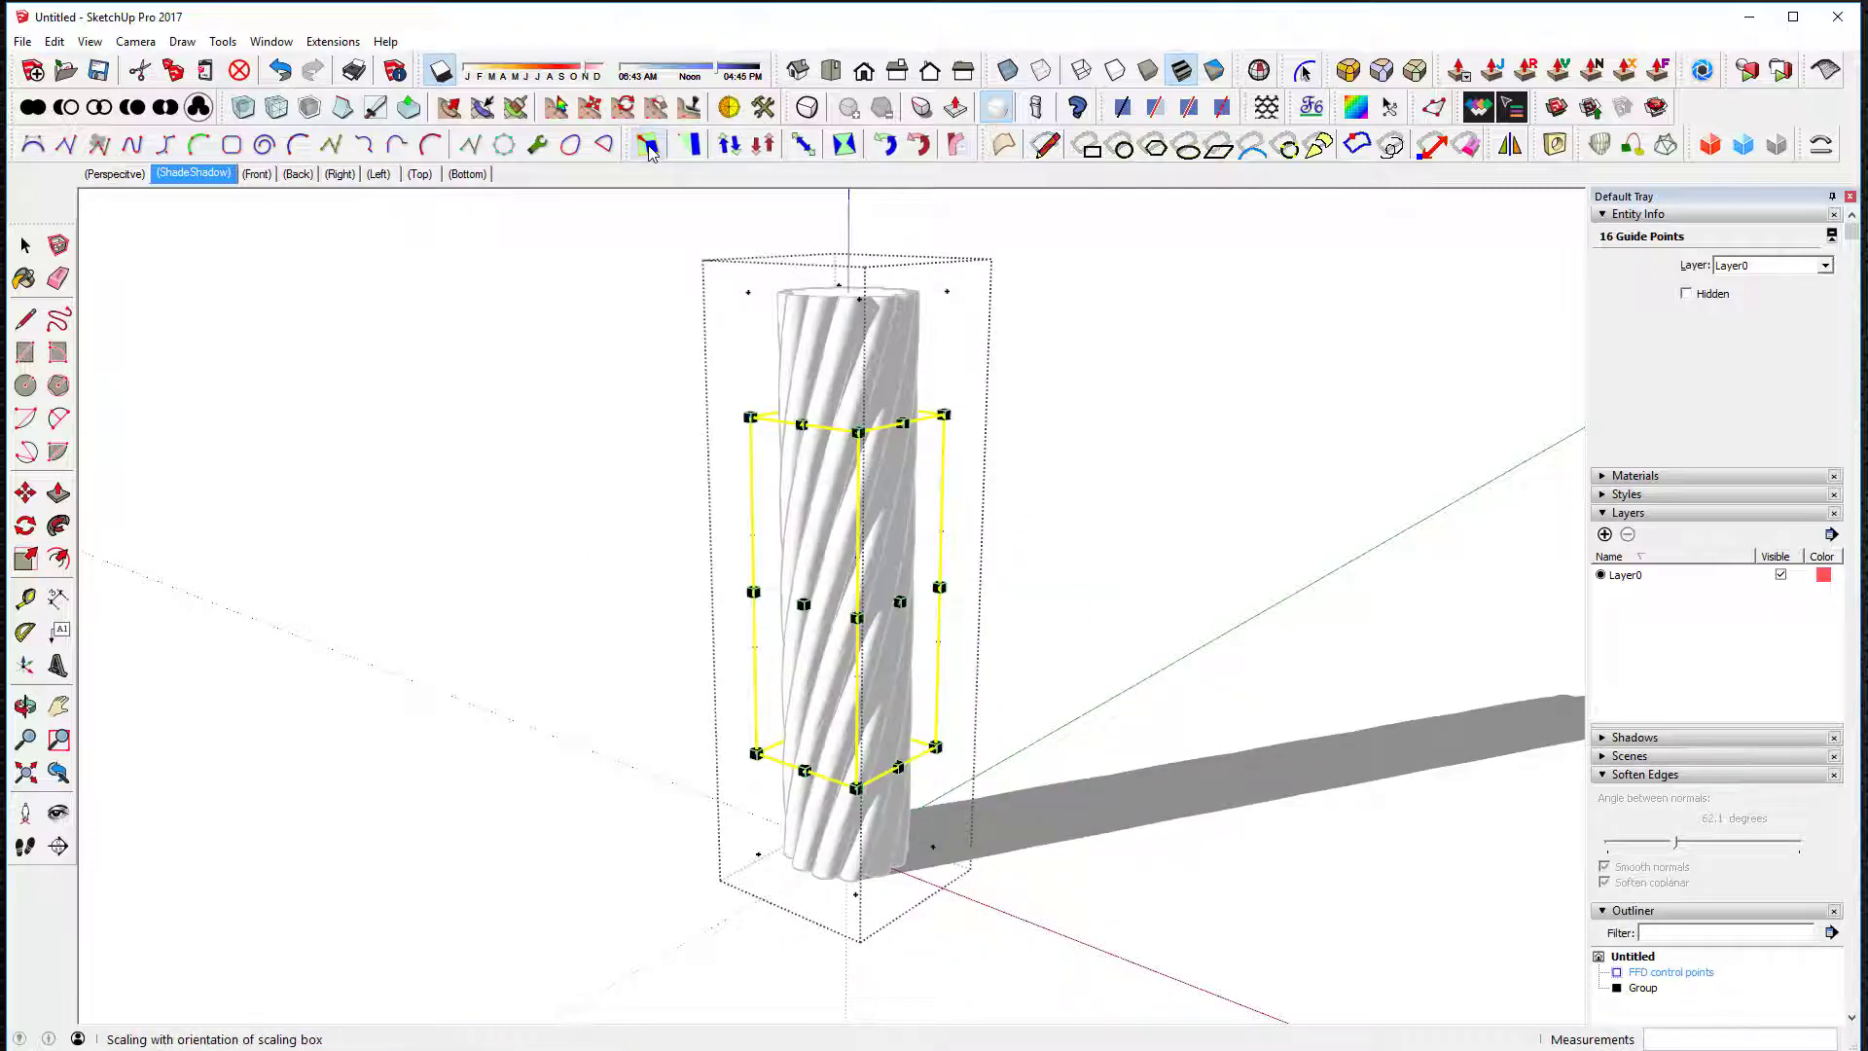
{"action": "left_click", "coordinate": [941, 590]}
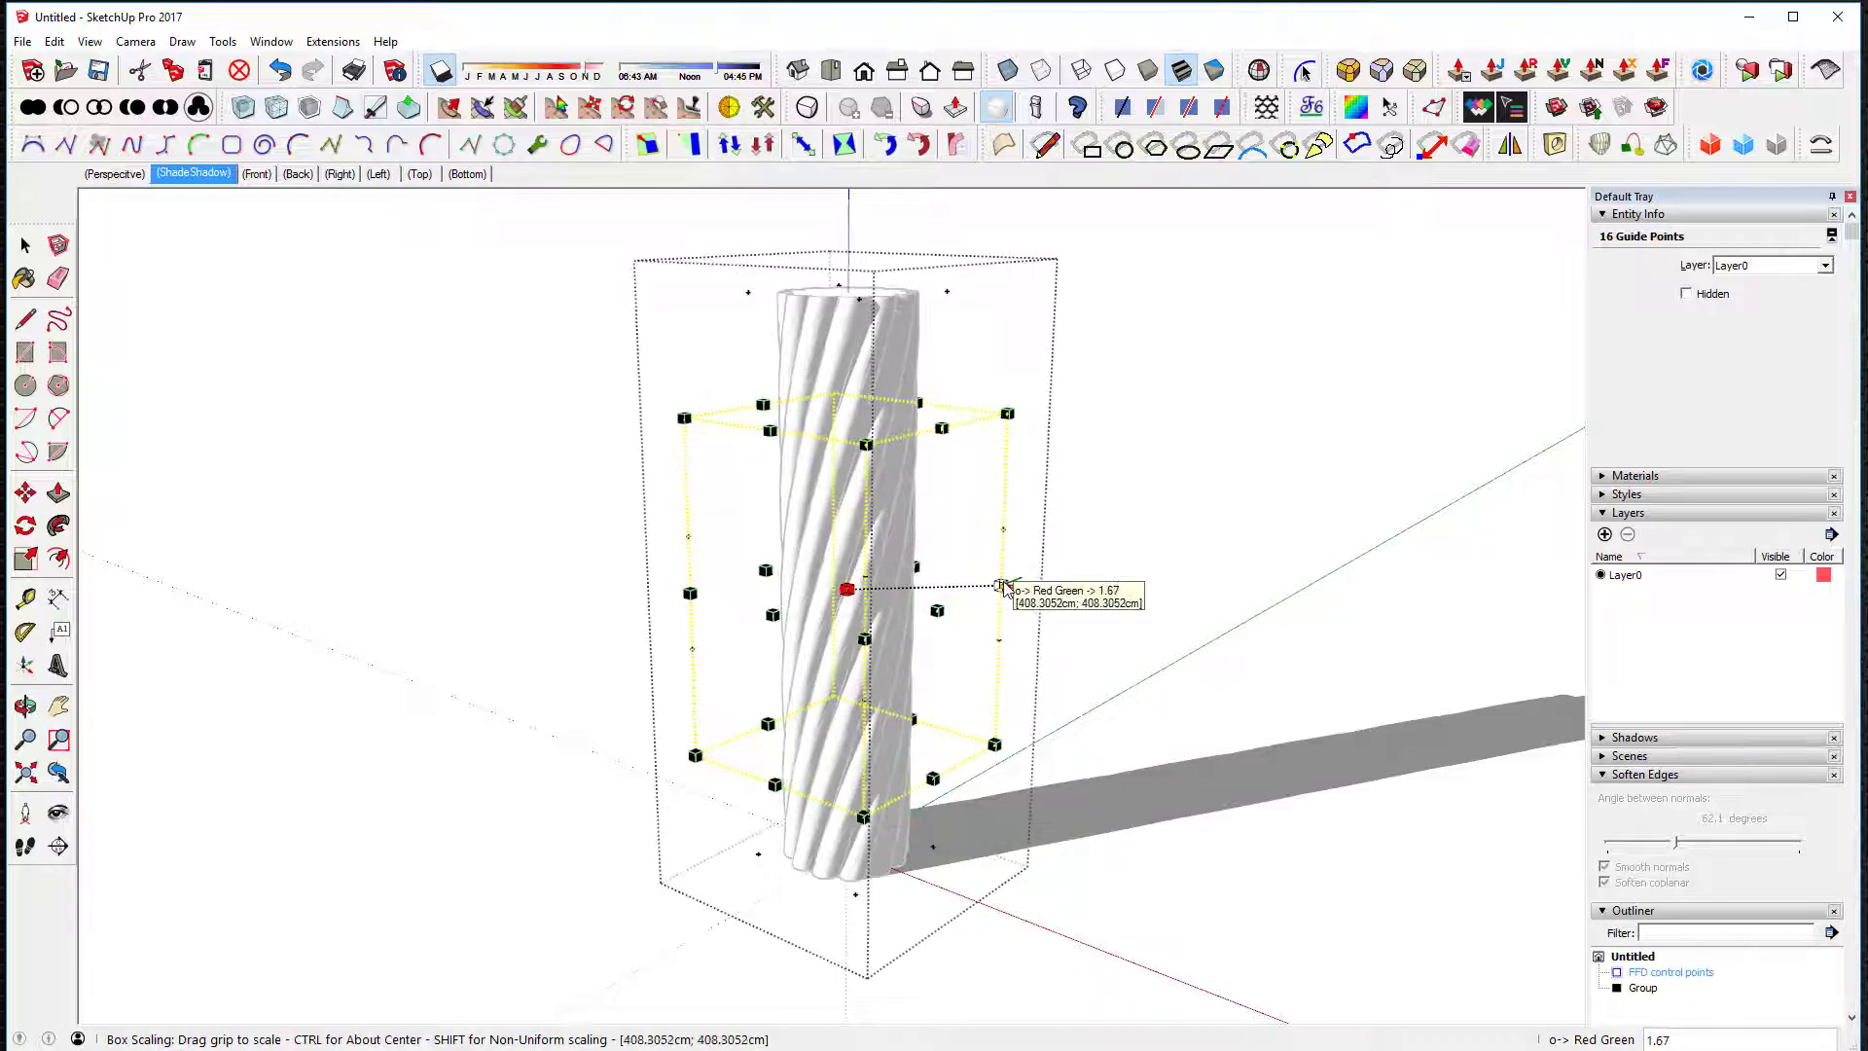
{"action": "left_click", "coordinate": [981, 587]}
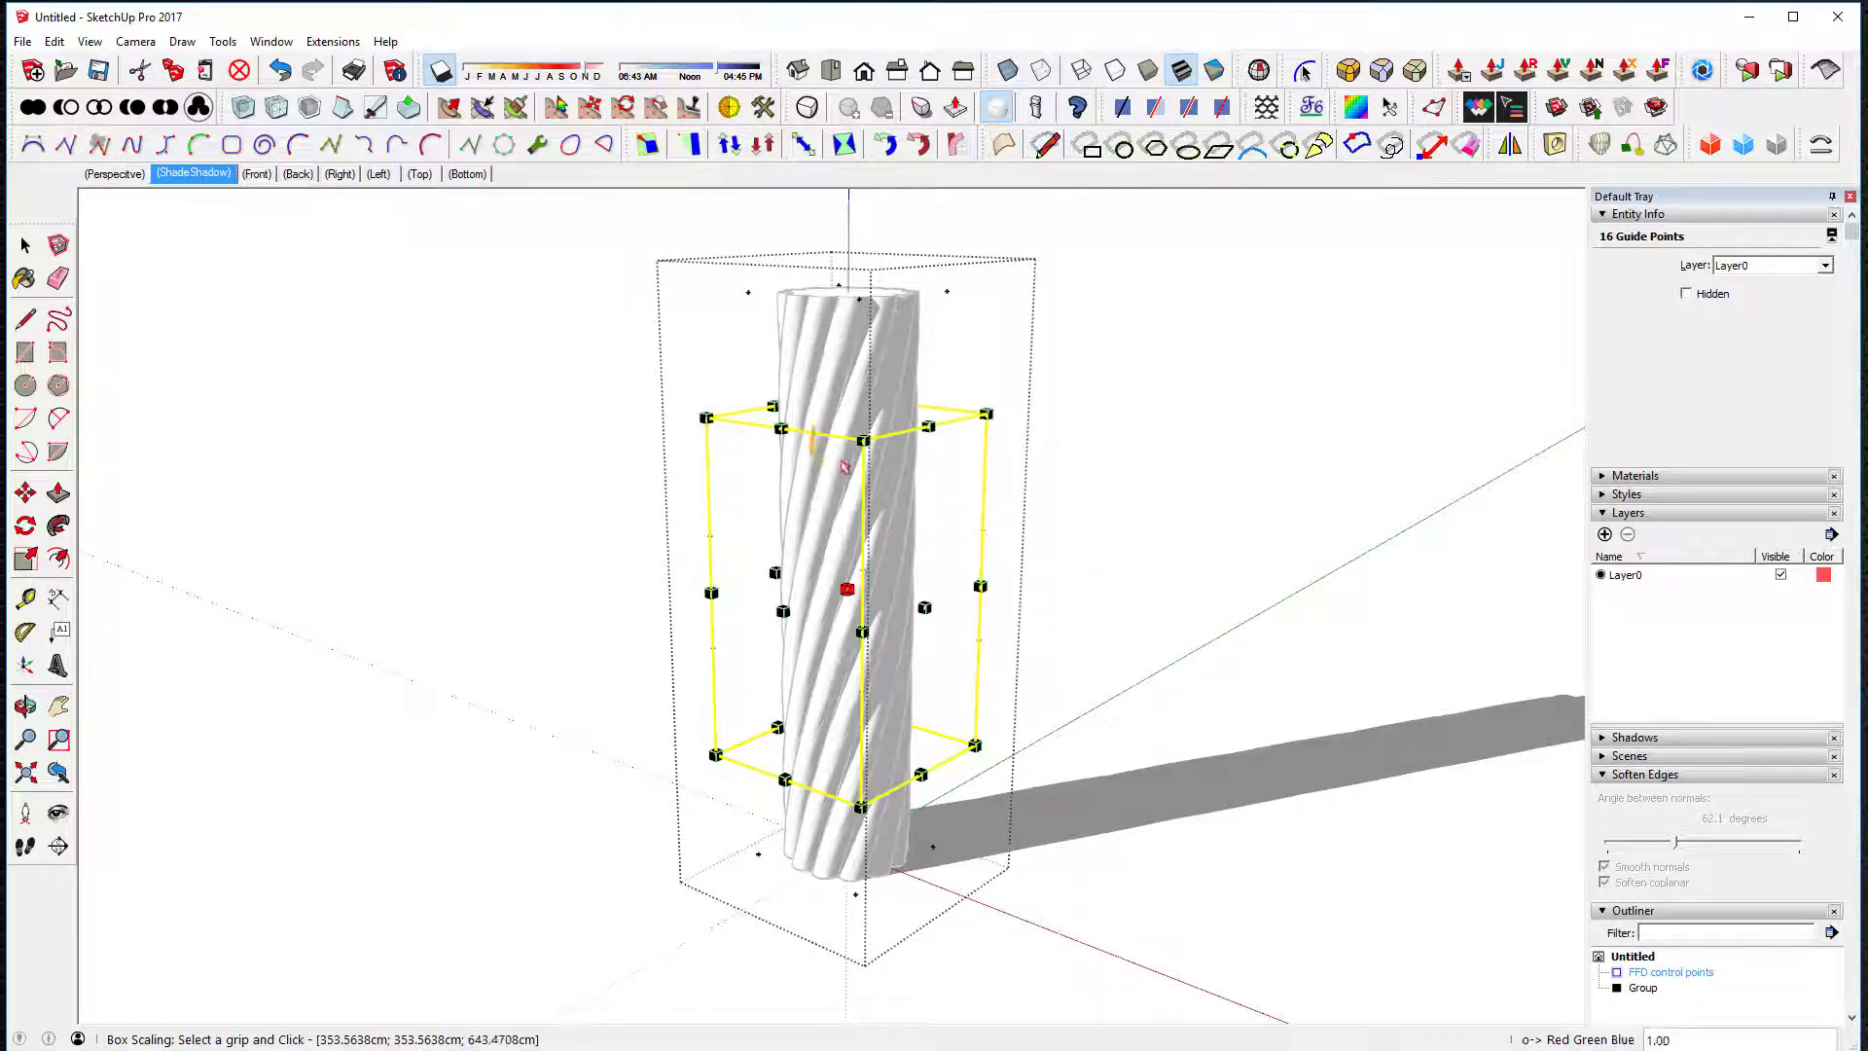
{"action": "left_click", "coordinate": [1011, 559]}
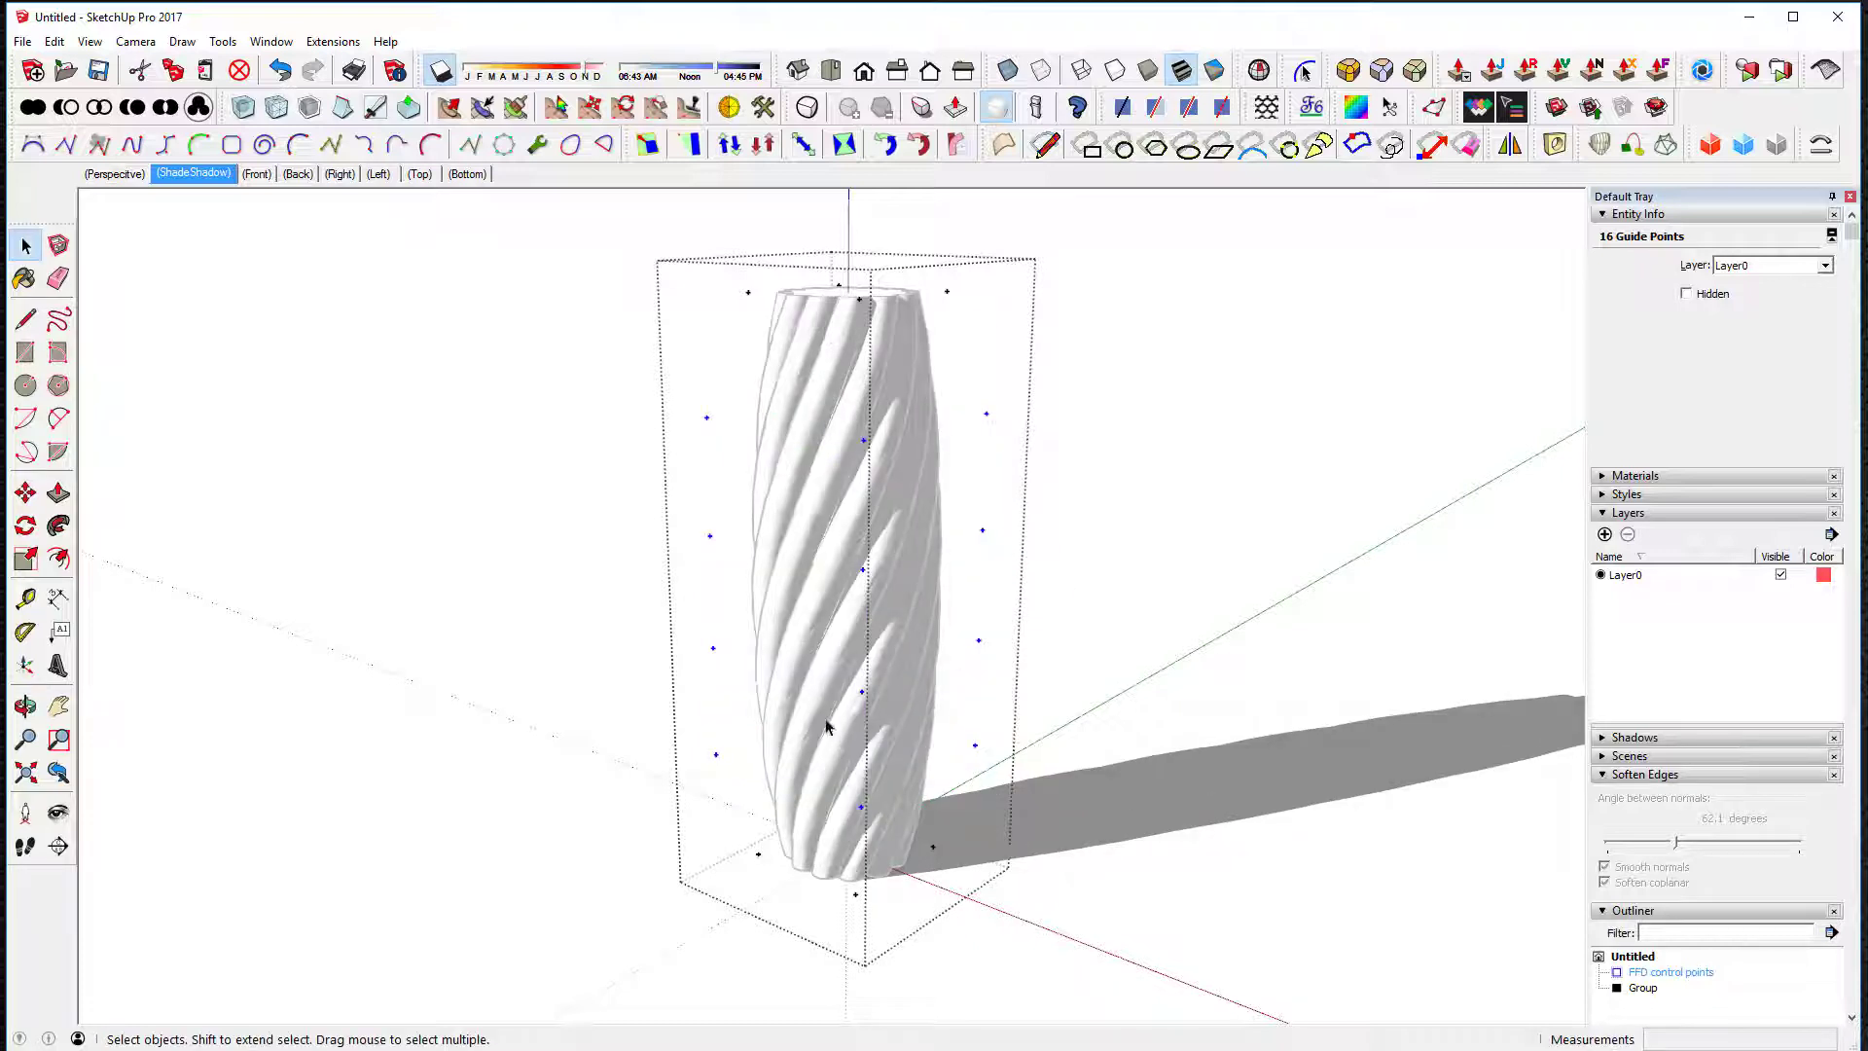
{"action": "scroll", "coordinate": [832, 718], "scroll_direction": "down", "scroll_amount": 1}
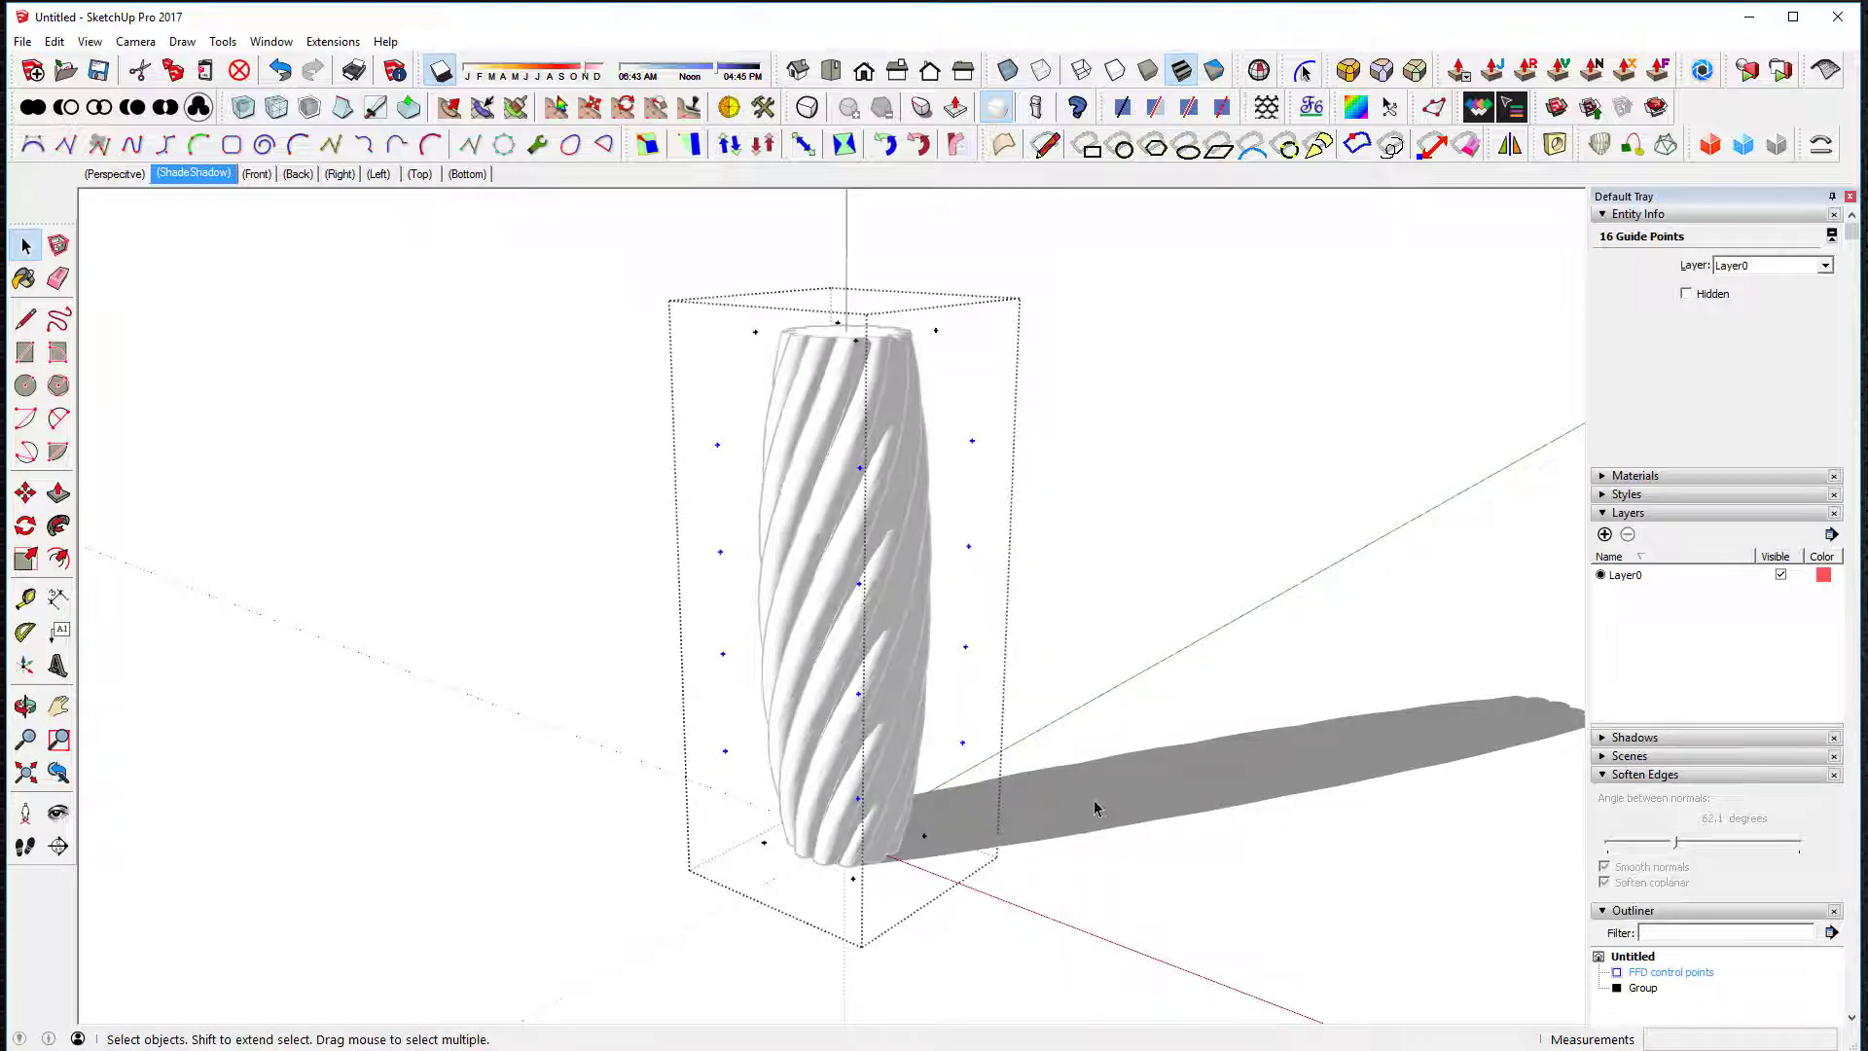
Step: Try to widen the 12 control points on the three lowest levels from their centre by about 1.33 in red and green
{"action": "left_click", "coordinate": [979, 821]}
{"action": "middle_click_drag", "start_coordinate": [905, 843], "coordinate": [733, 691]}
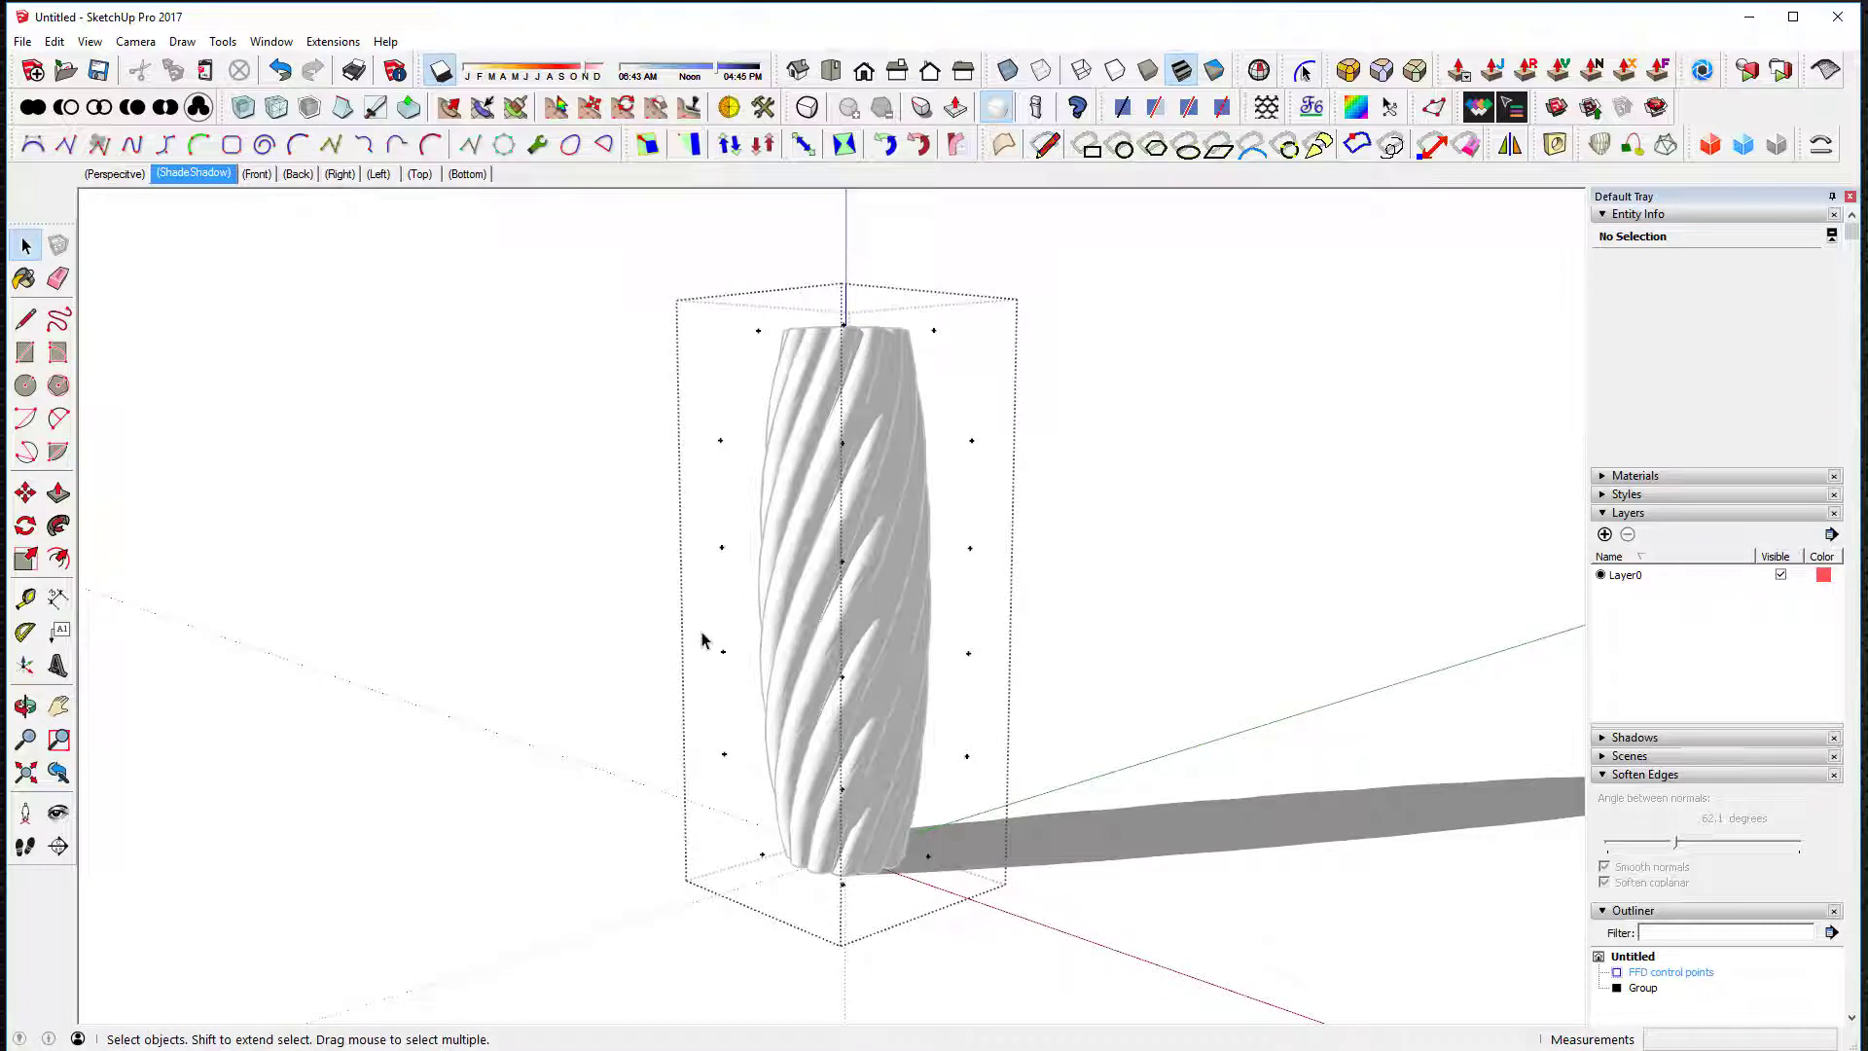
{"action": "key", "text": "x"}
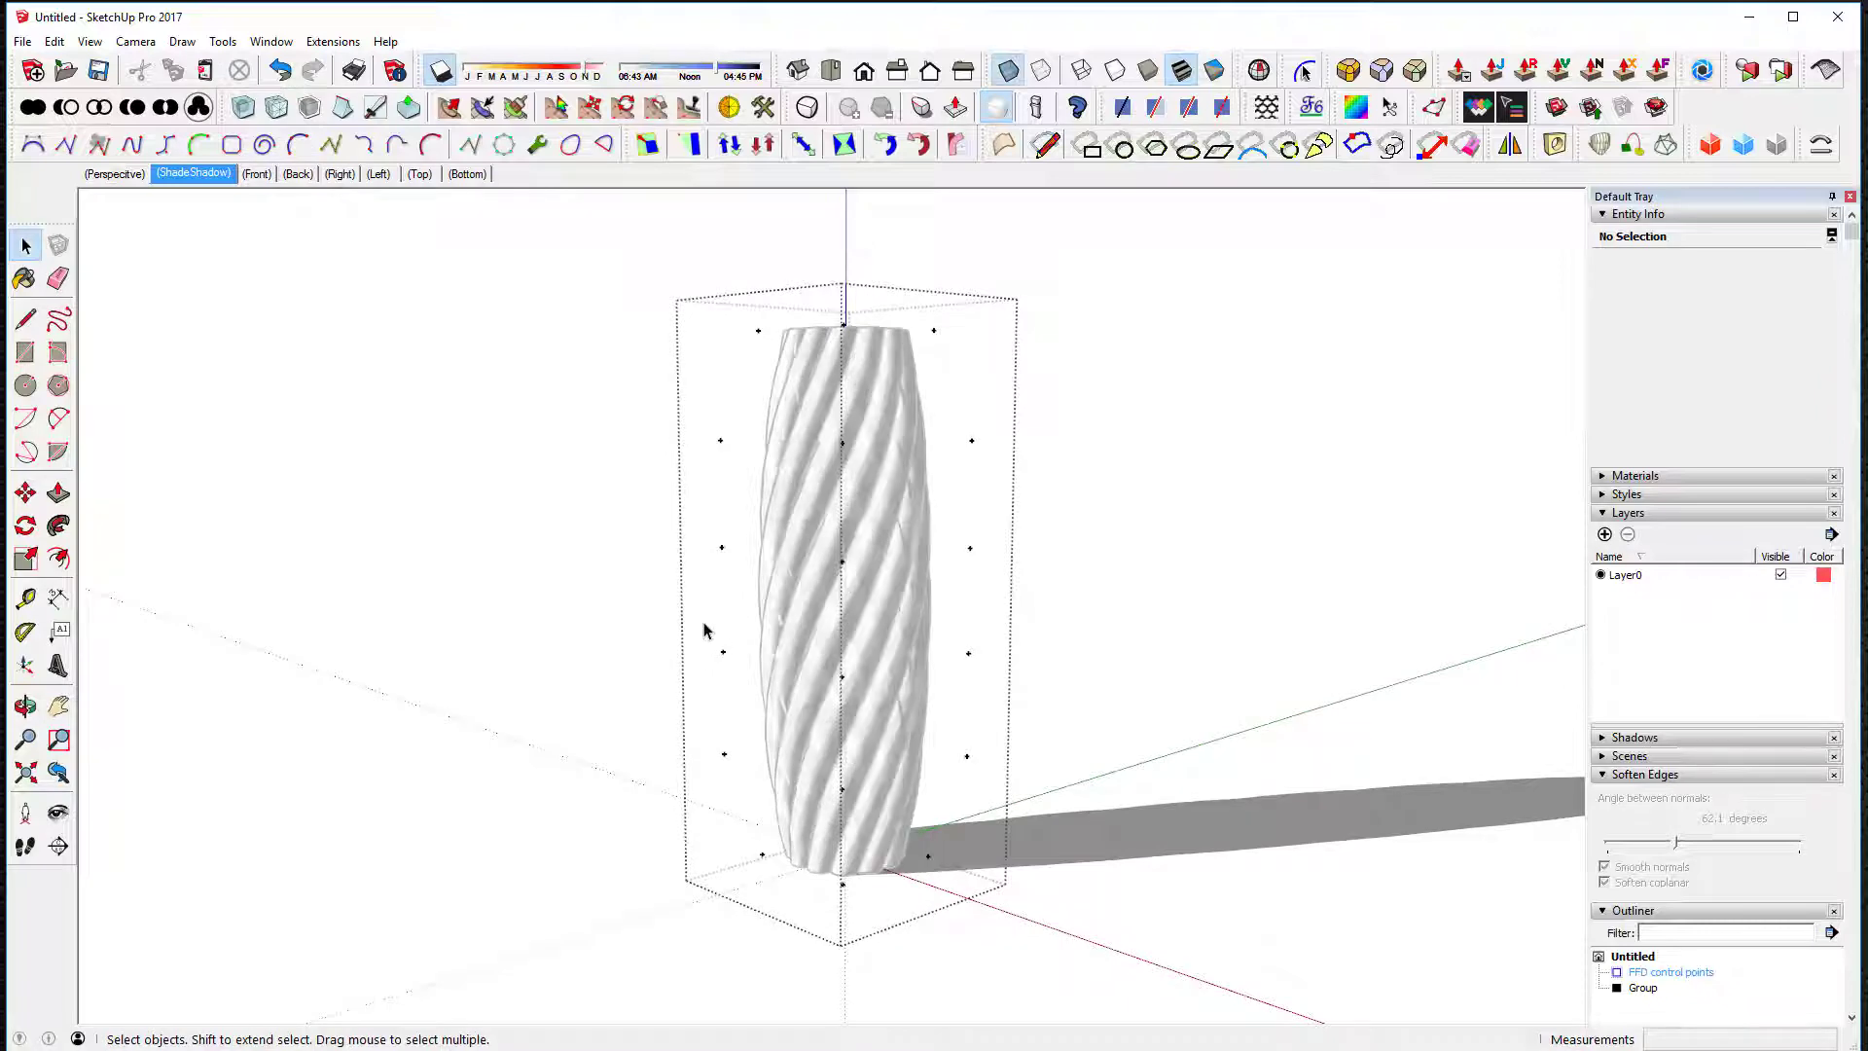
{"action": "left_click_drag", "start_coordinate": [704, 630], "coordinate": [1055, 964]}
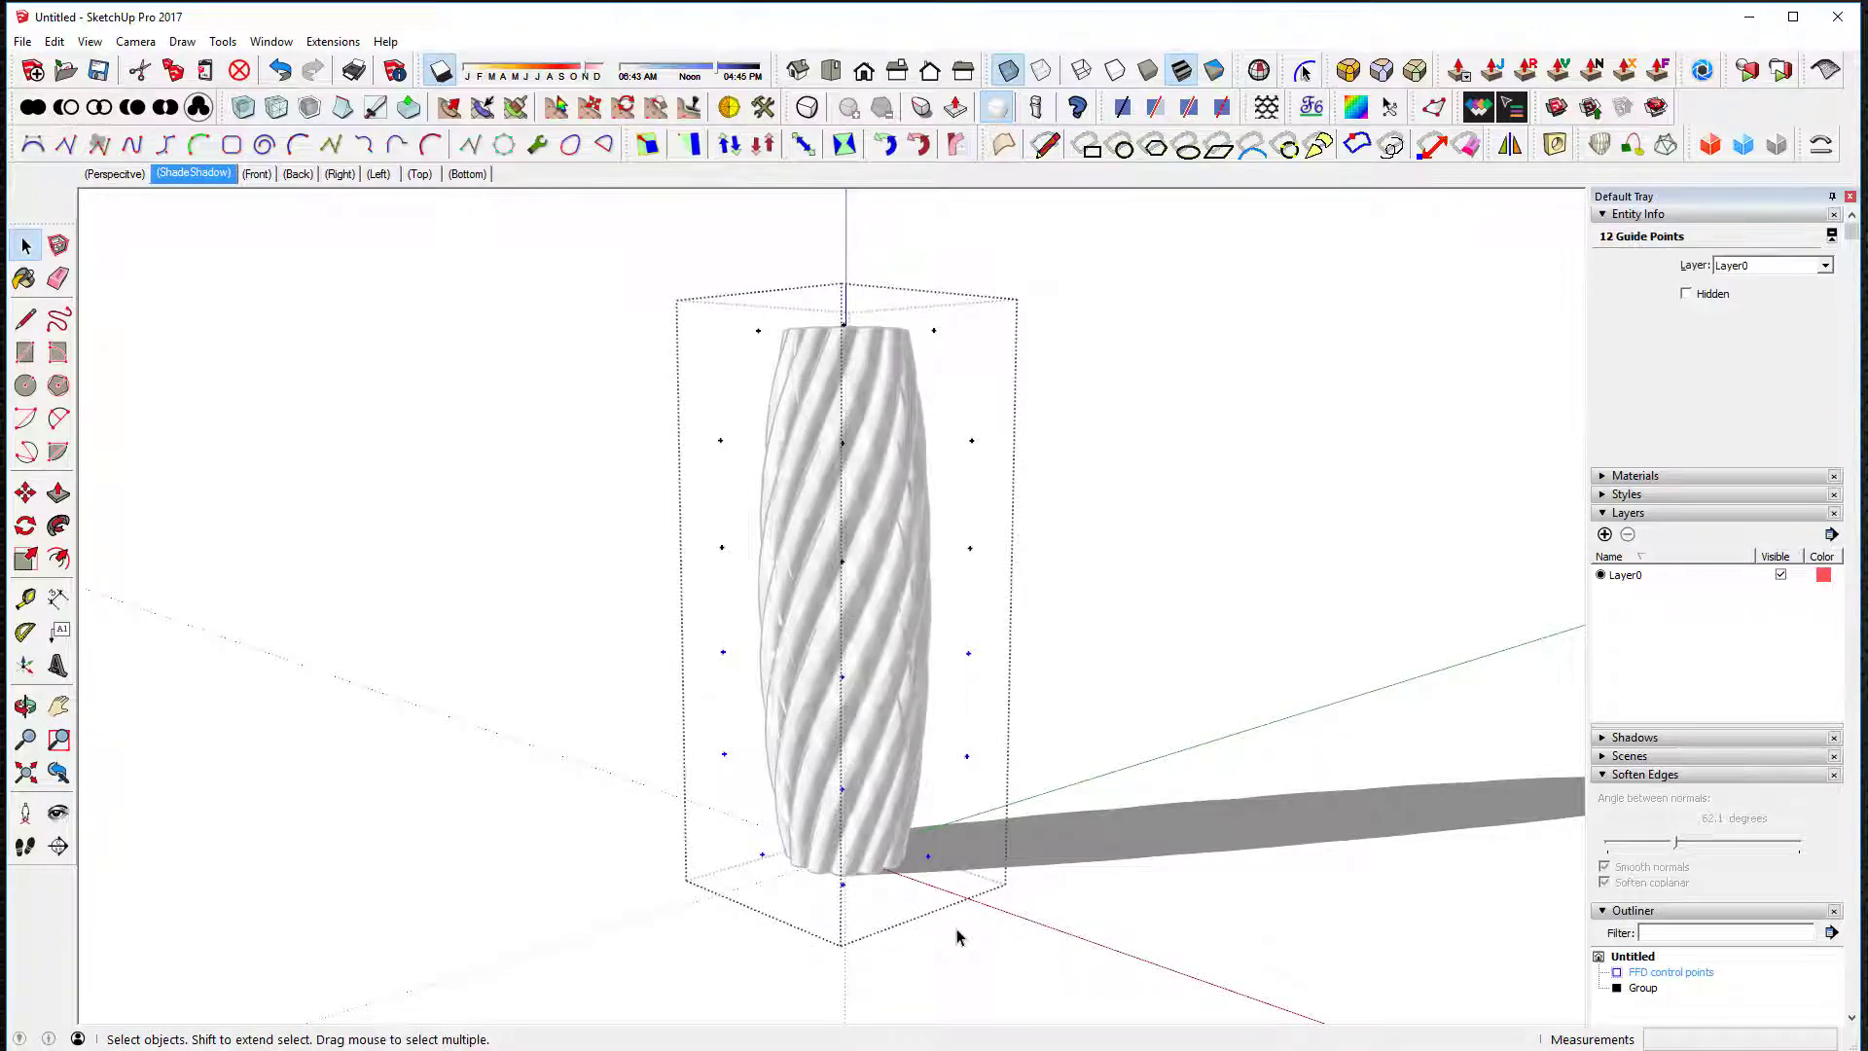
{"action": "middle_click_drag", "start_coordinate": [787, 756], "coordinate": [914, 798]}
{"action": "key", "text": "s"}
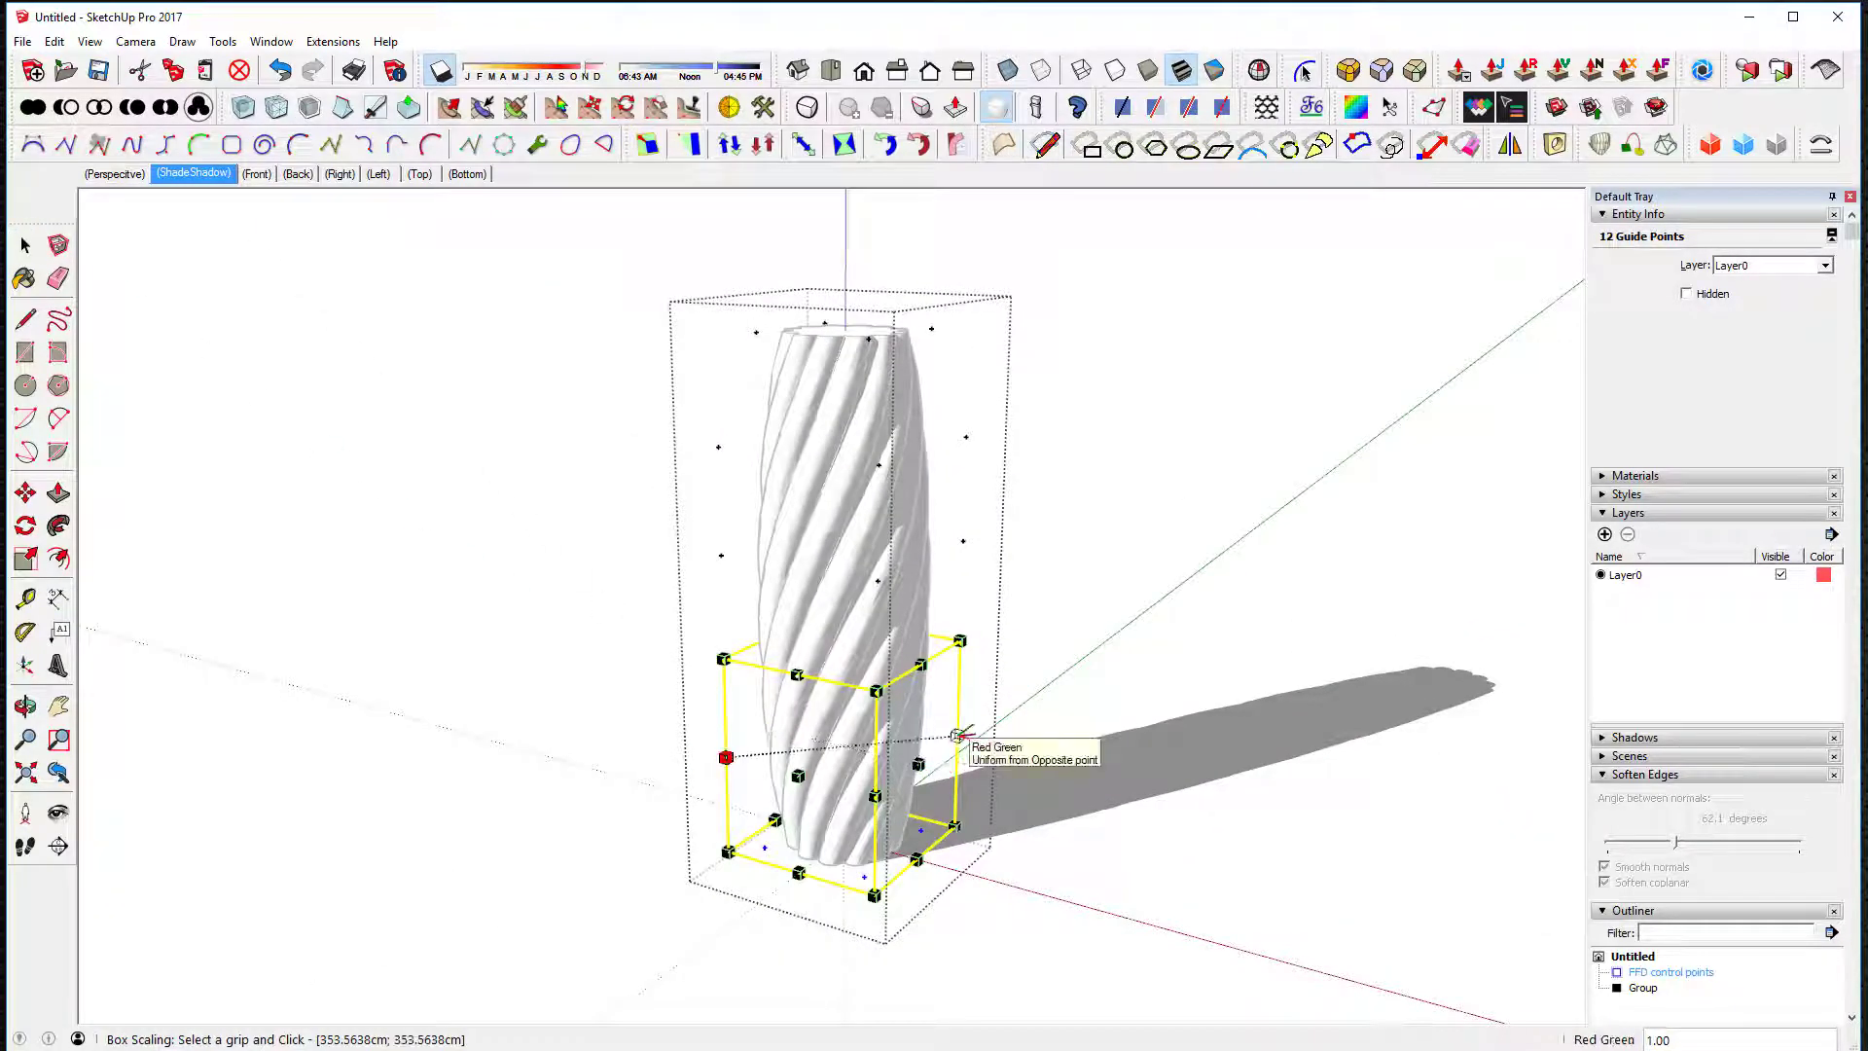
{"action": "left_click_drag", "start_coordinate": [957, 734], "coordinate": [996, 734], "text": "ctrl"}
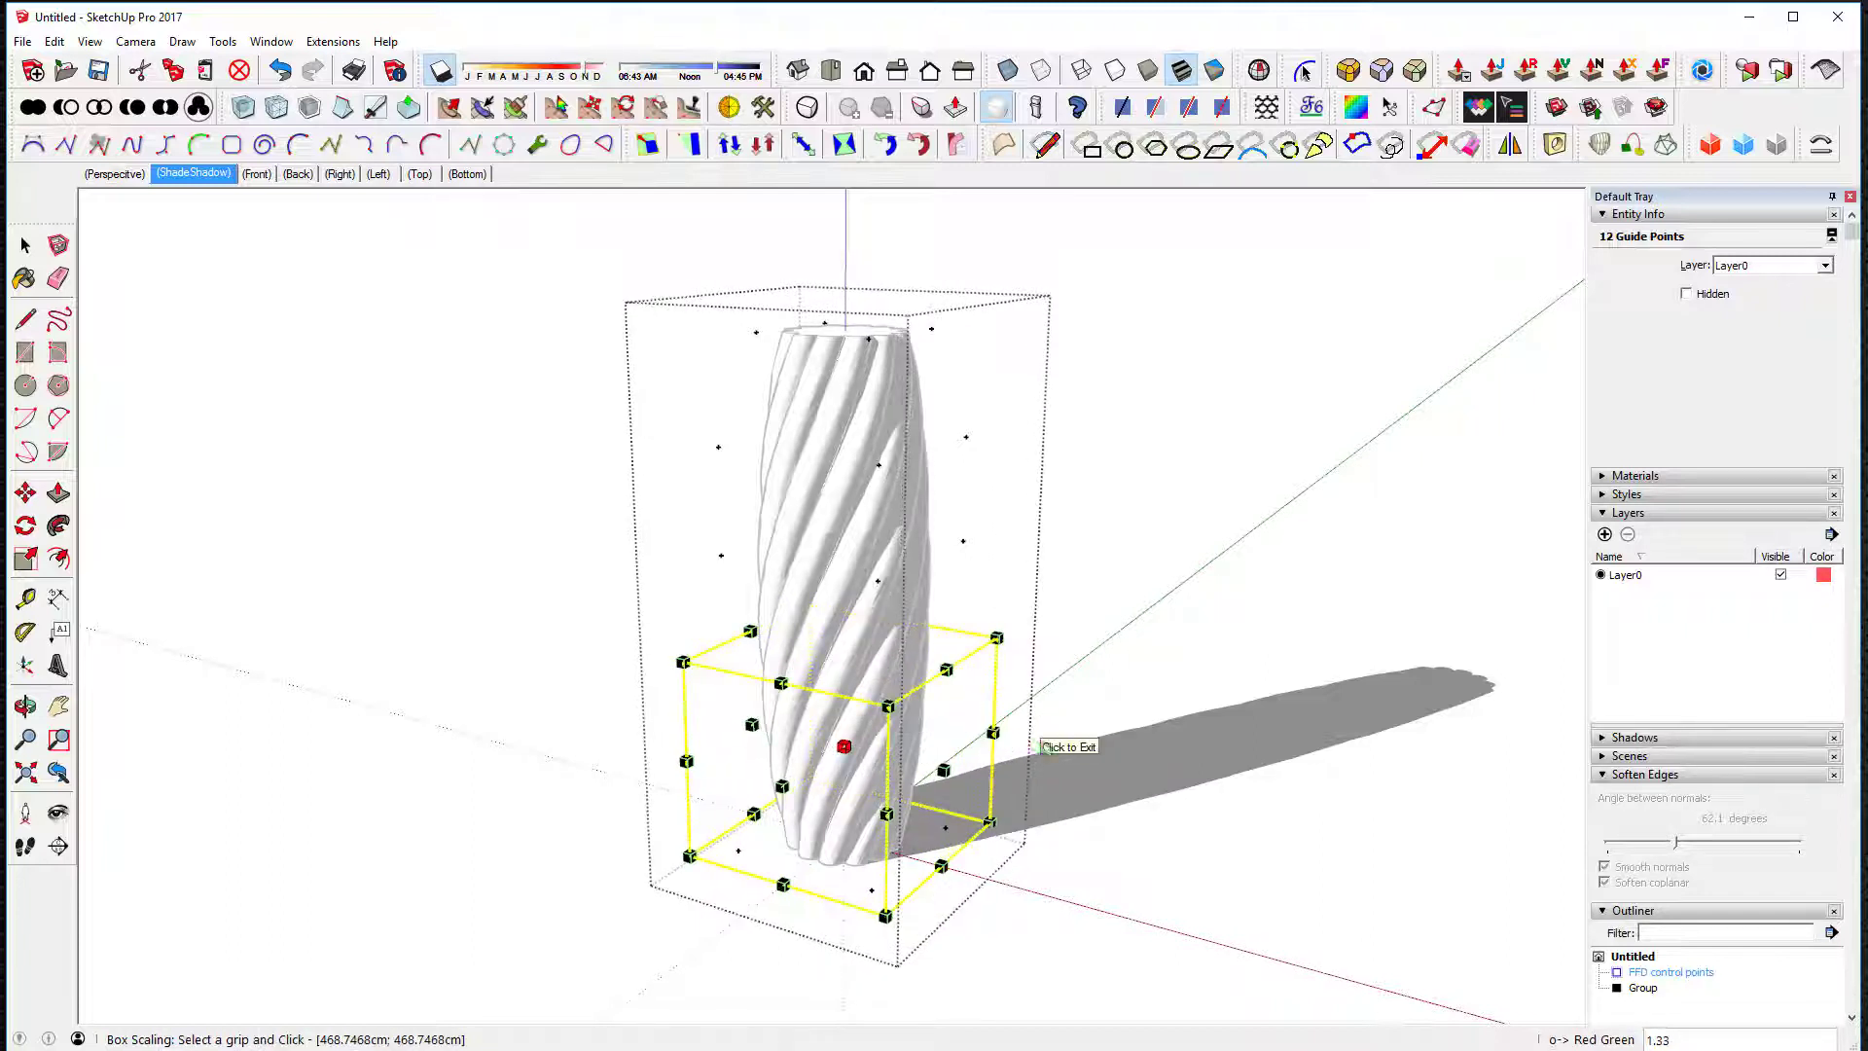
{"action": "left_click", "coordinate": [1068, 749]}
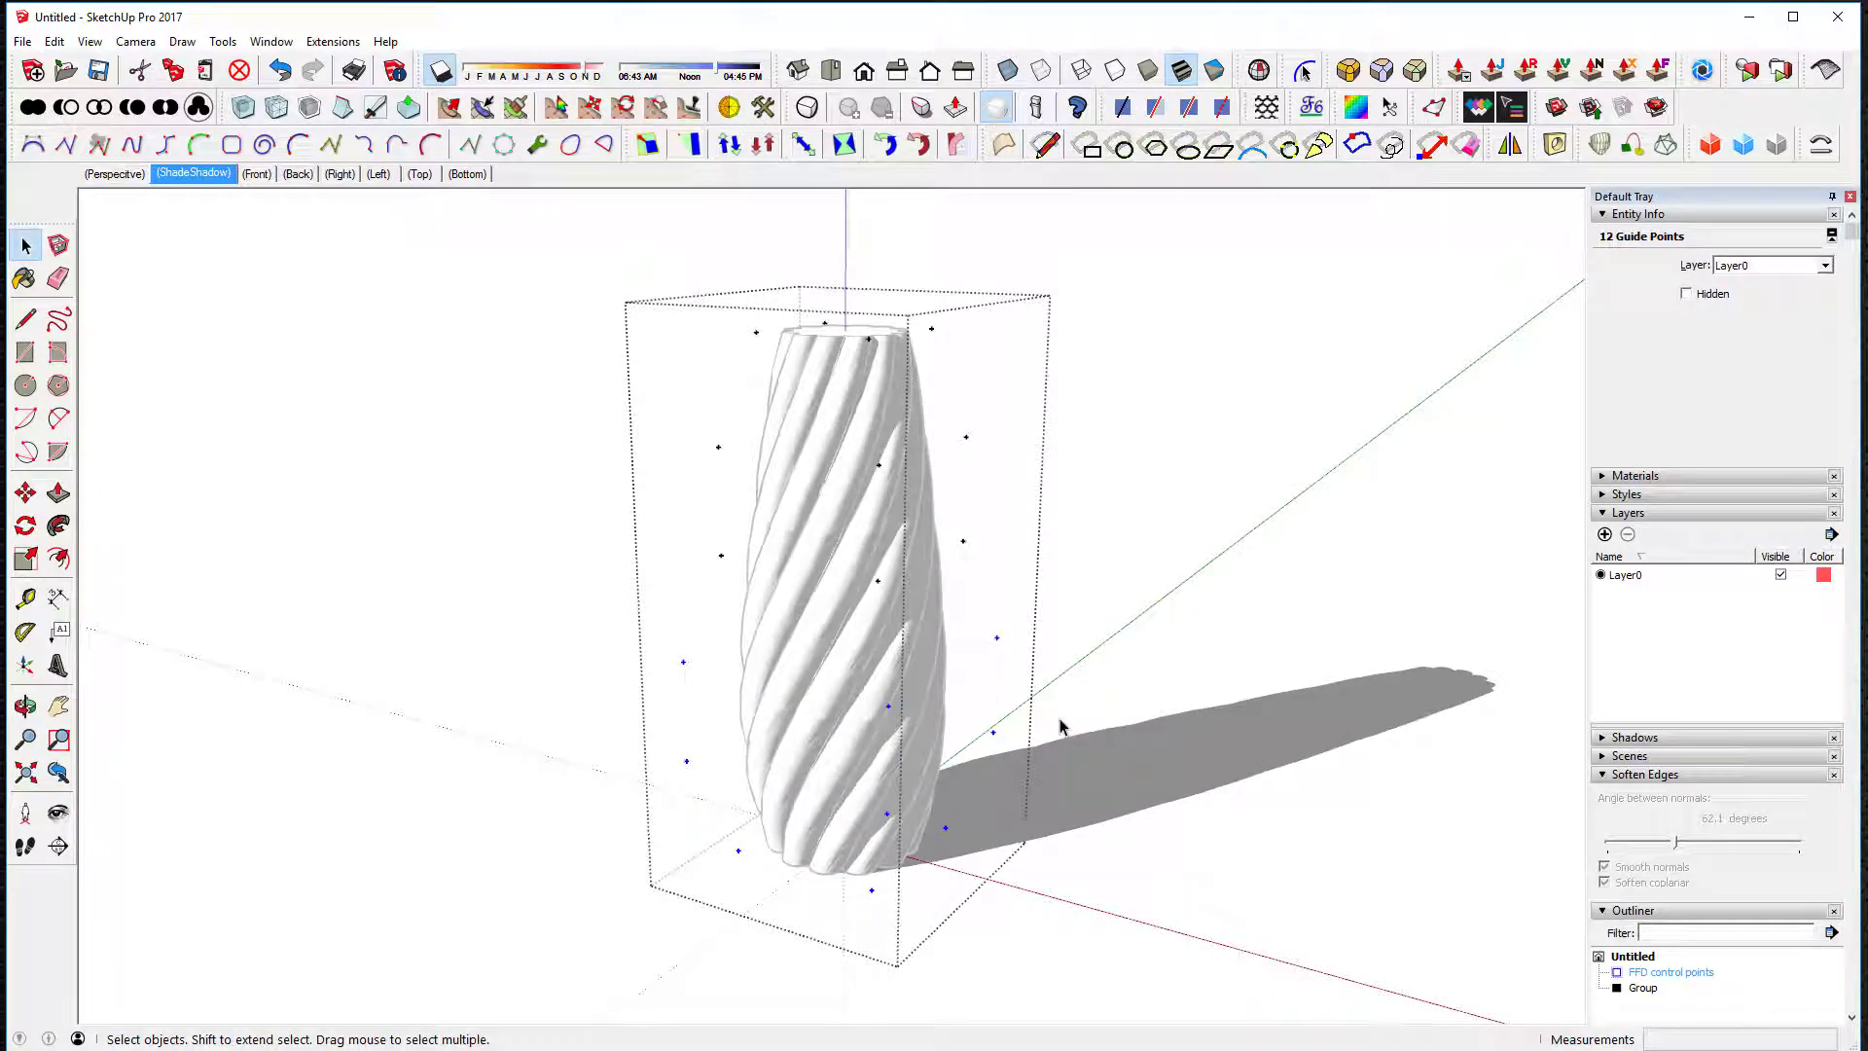
{"action": "key", "text": "ctrl+z"}
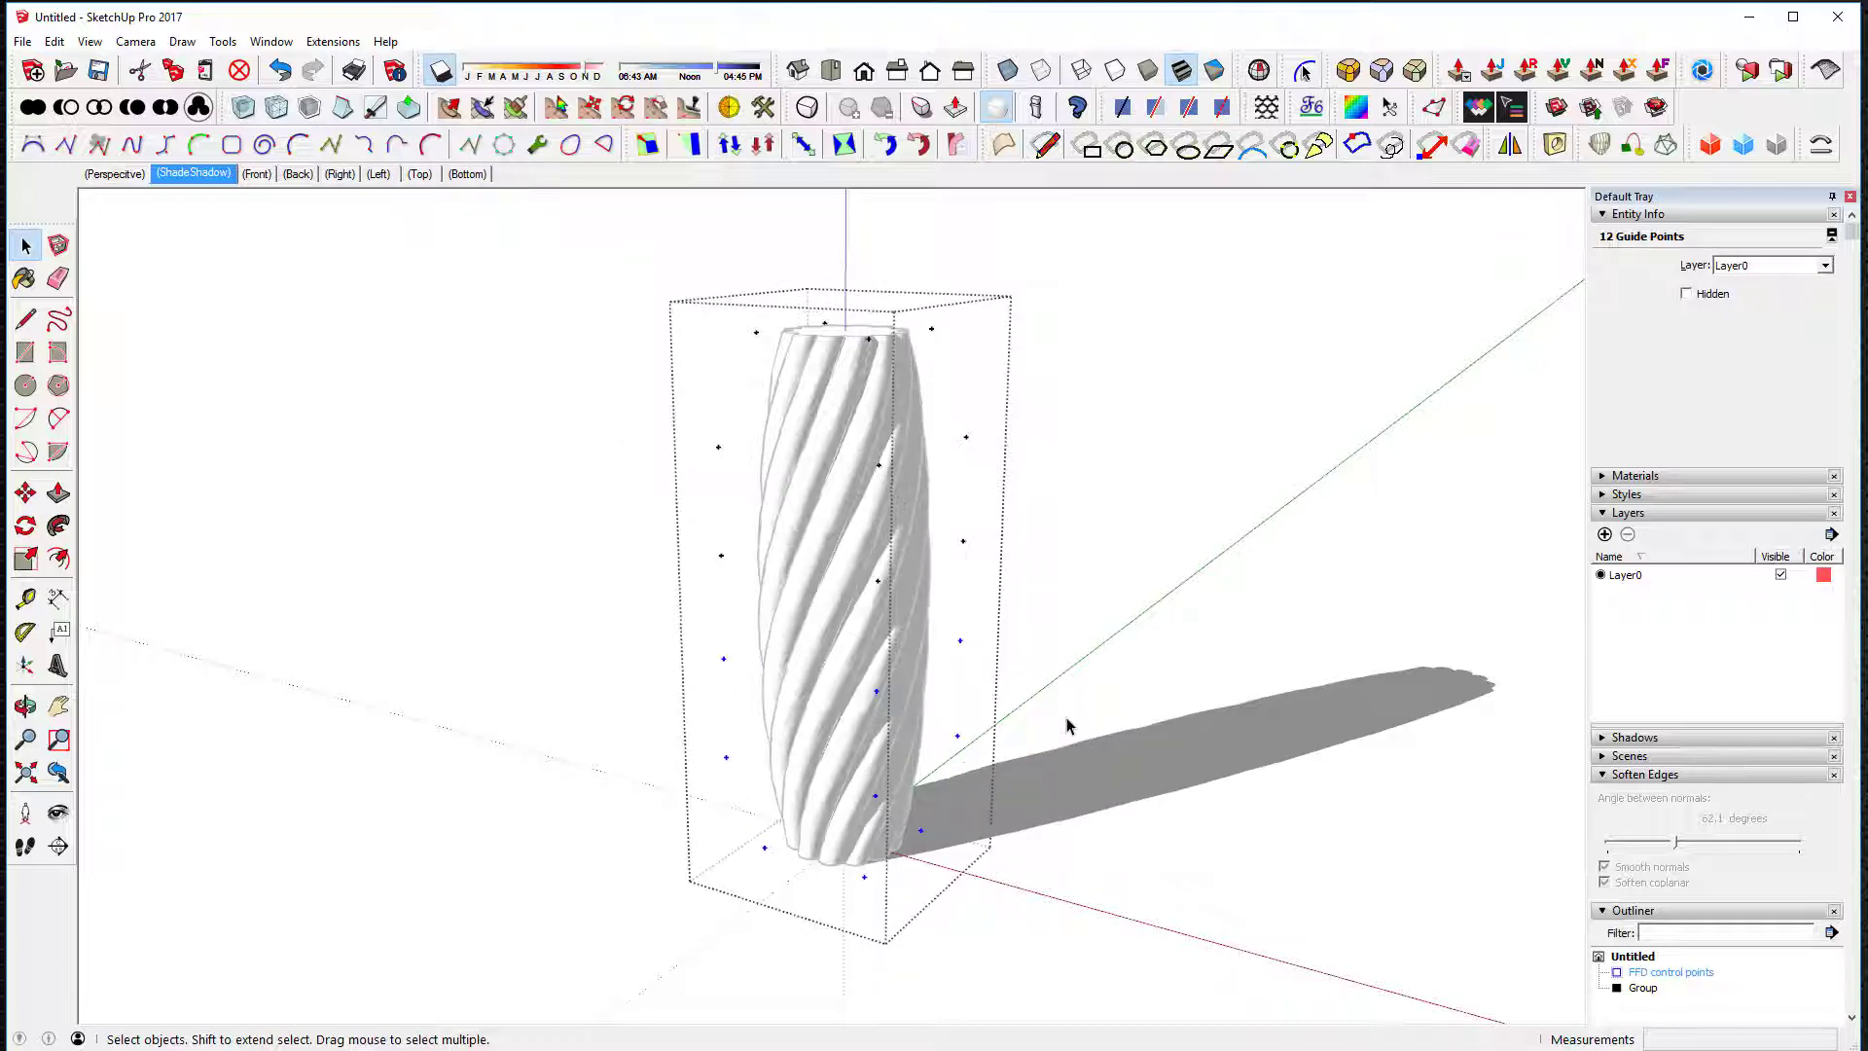
Step: Widen the eight control points on the two lowest levels from their centre by about 1.17 in red and green with FredoScale box scaling
{"action": "left_click", "coordinate": [970, 827]}
{"action": "middle_click_drag", "start_coordinate": [965, 819], "coordinate": [951, 709]}
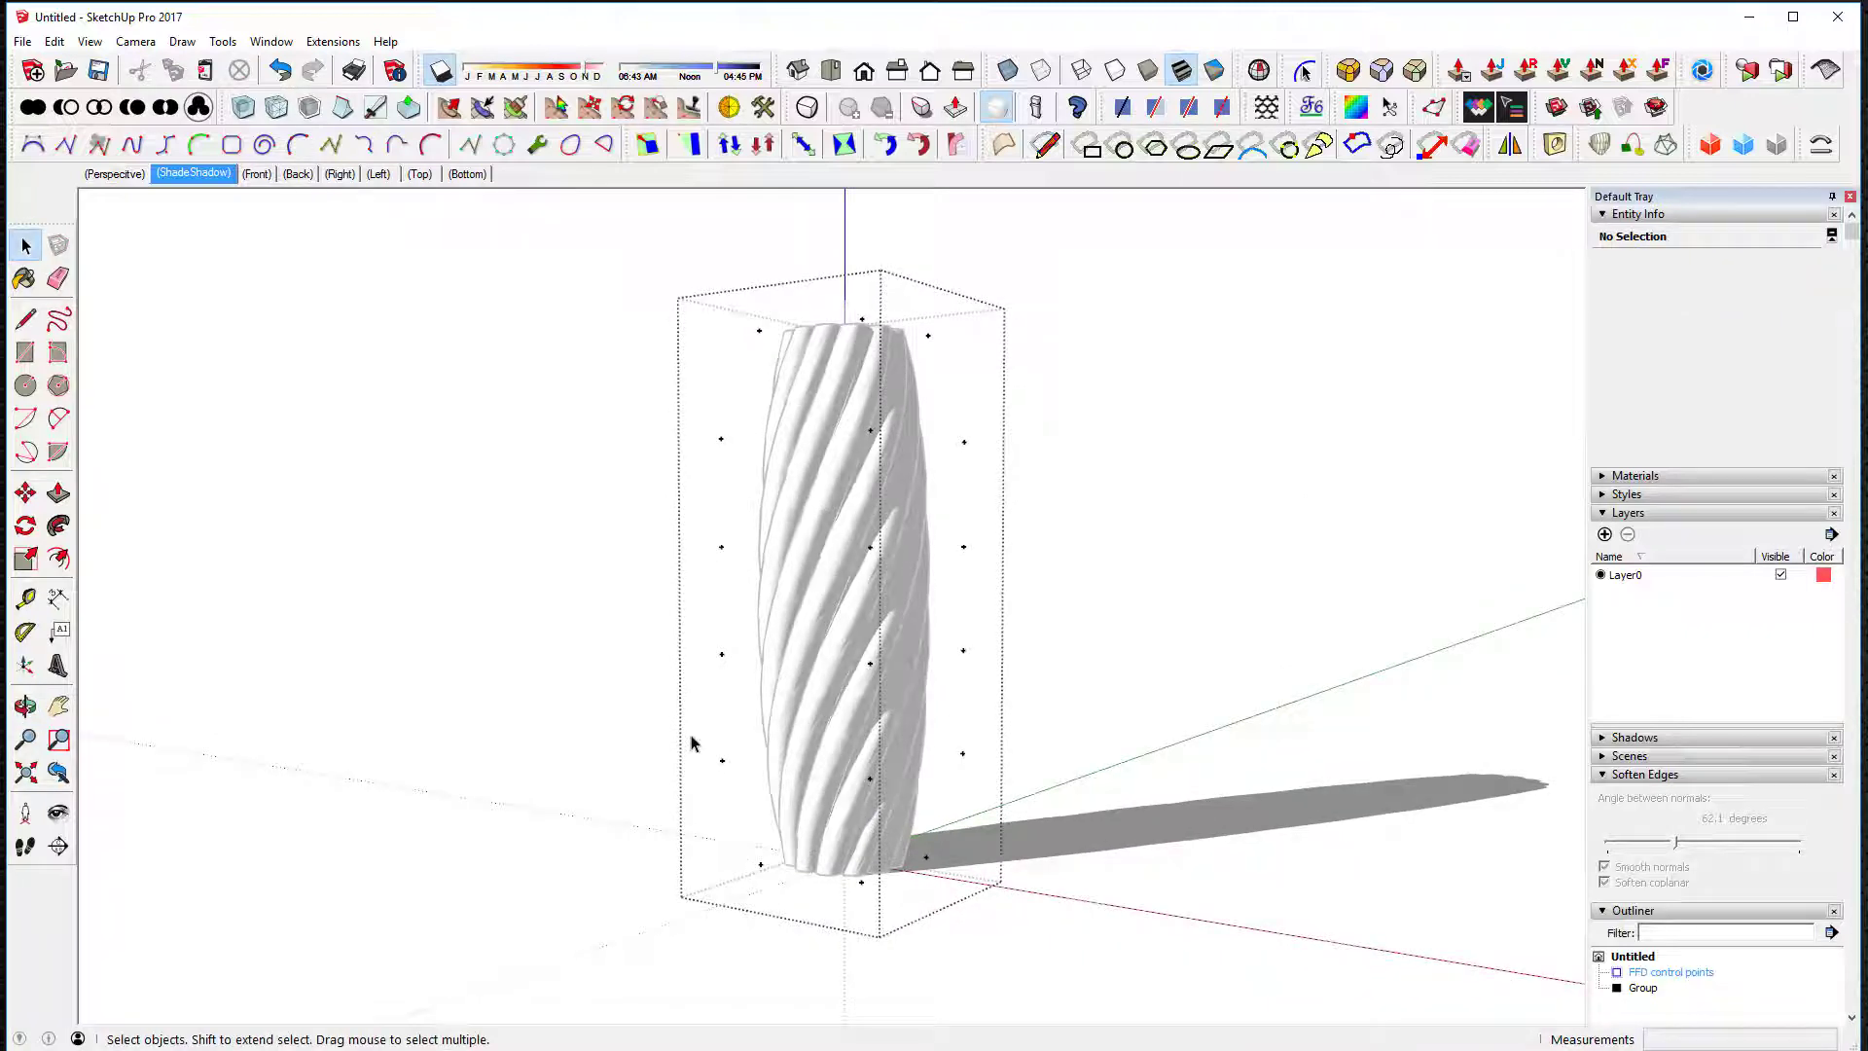
{"action": "left_click_drag", "start_coordinate": [690, 718], "coordinate": [991, 944]}
{"action": "middle_click_drag", "start_coordinate": [1071, 884], "coordinate": [1090, 982]}
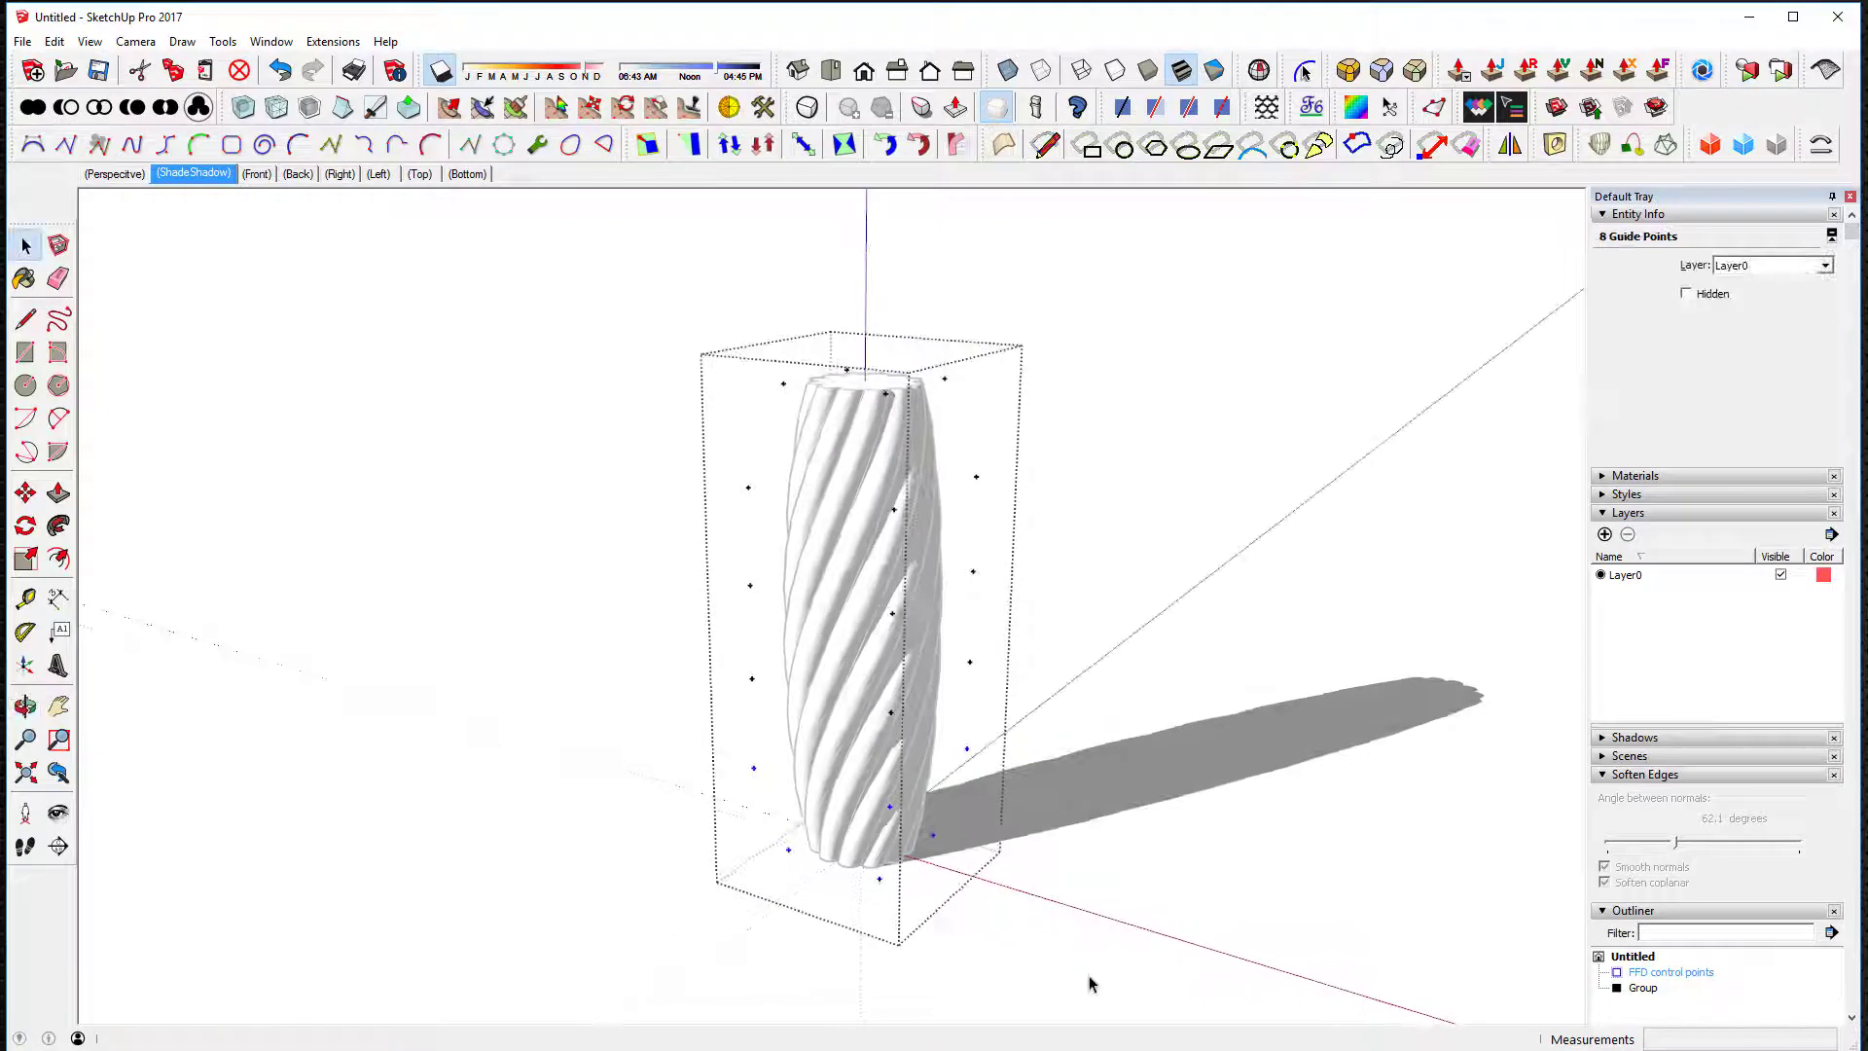
{"action": "left_click", "coordinate": [647, 144]}
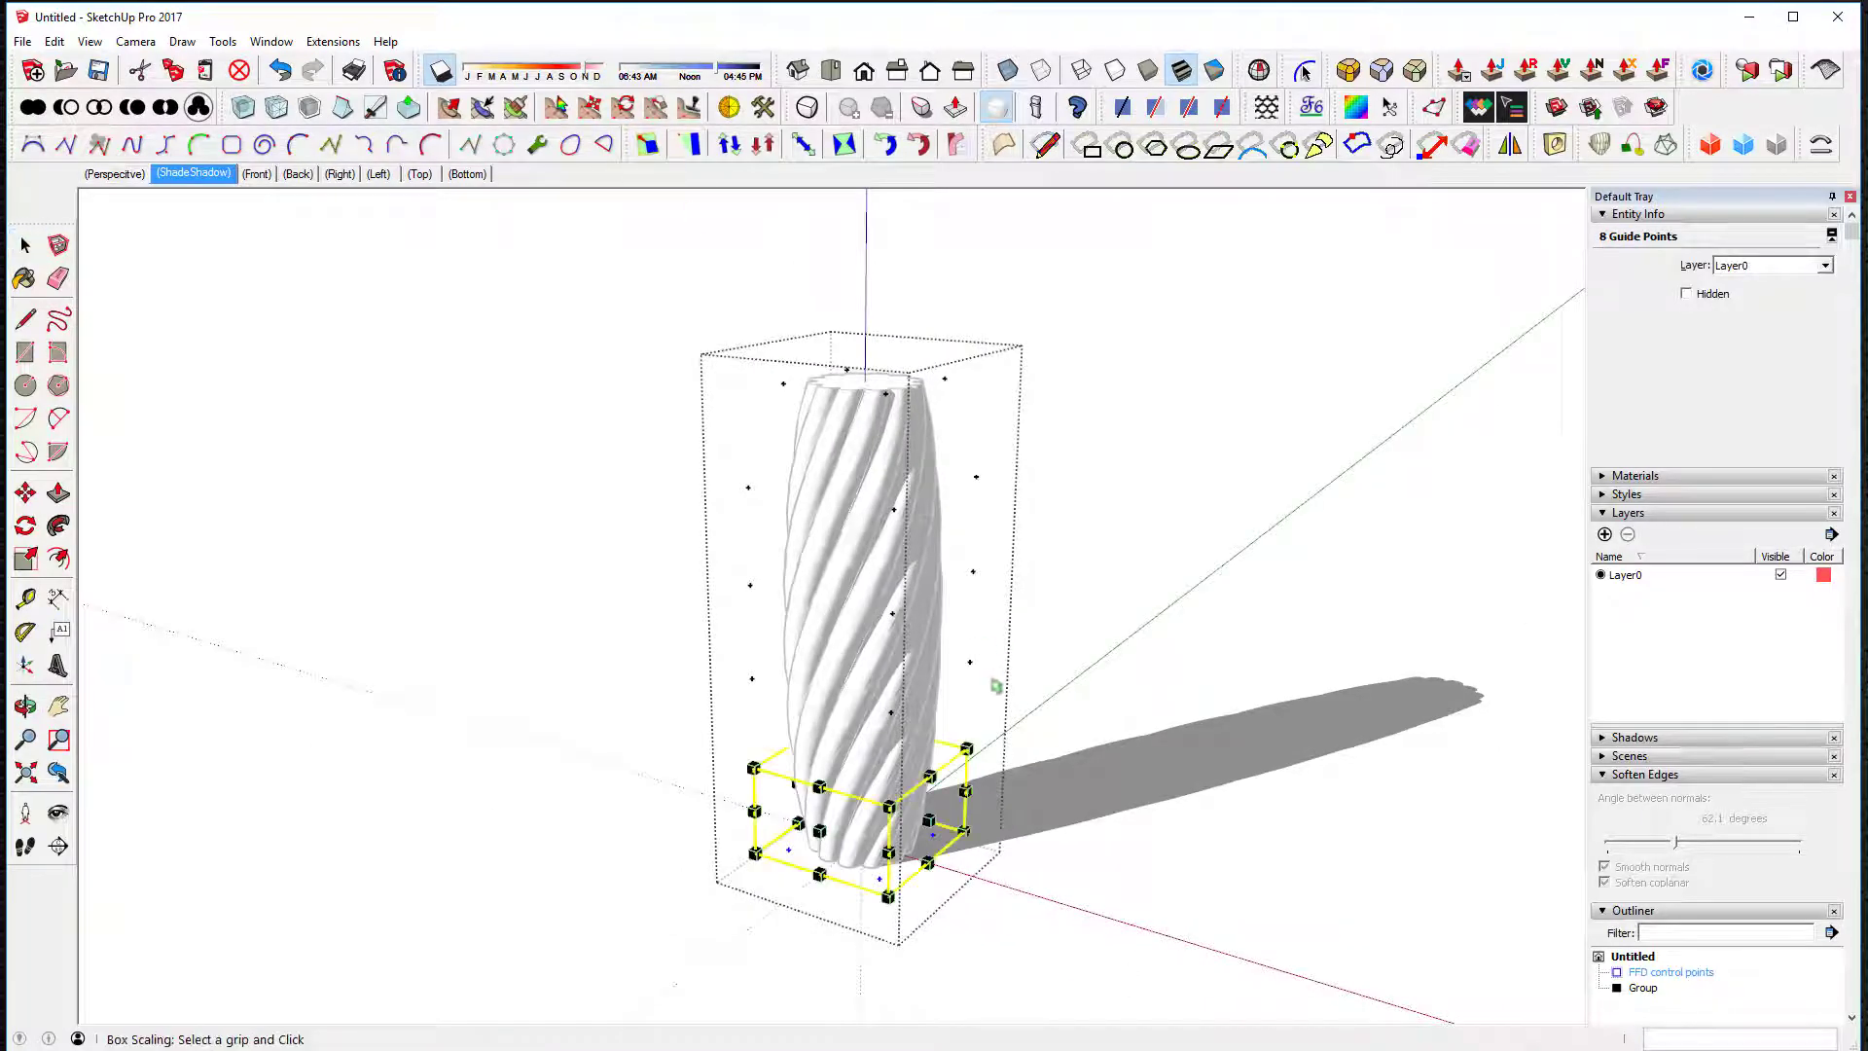
{"action": "key", "text": "ctrl"}
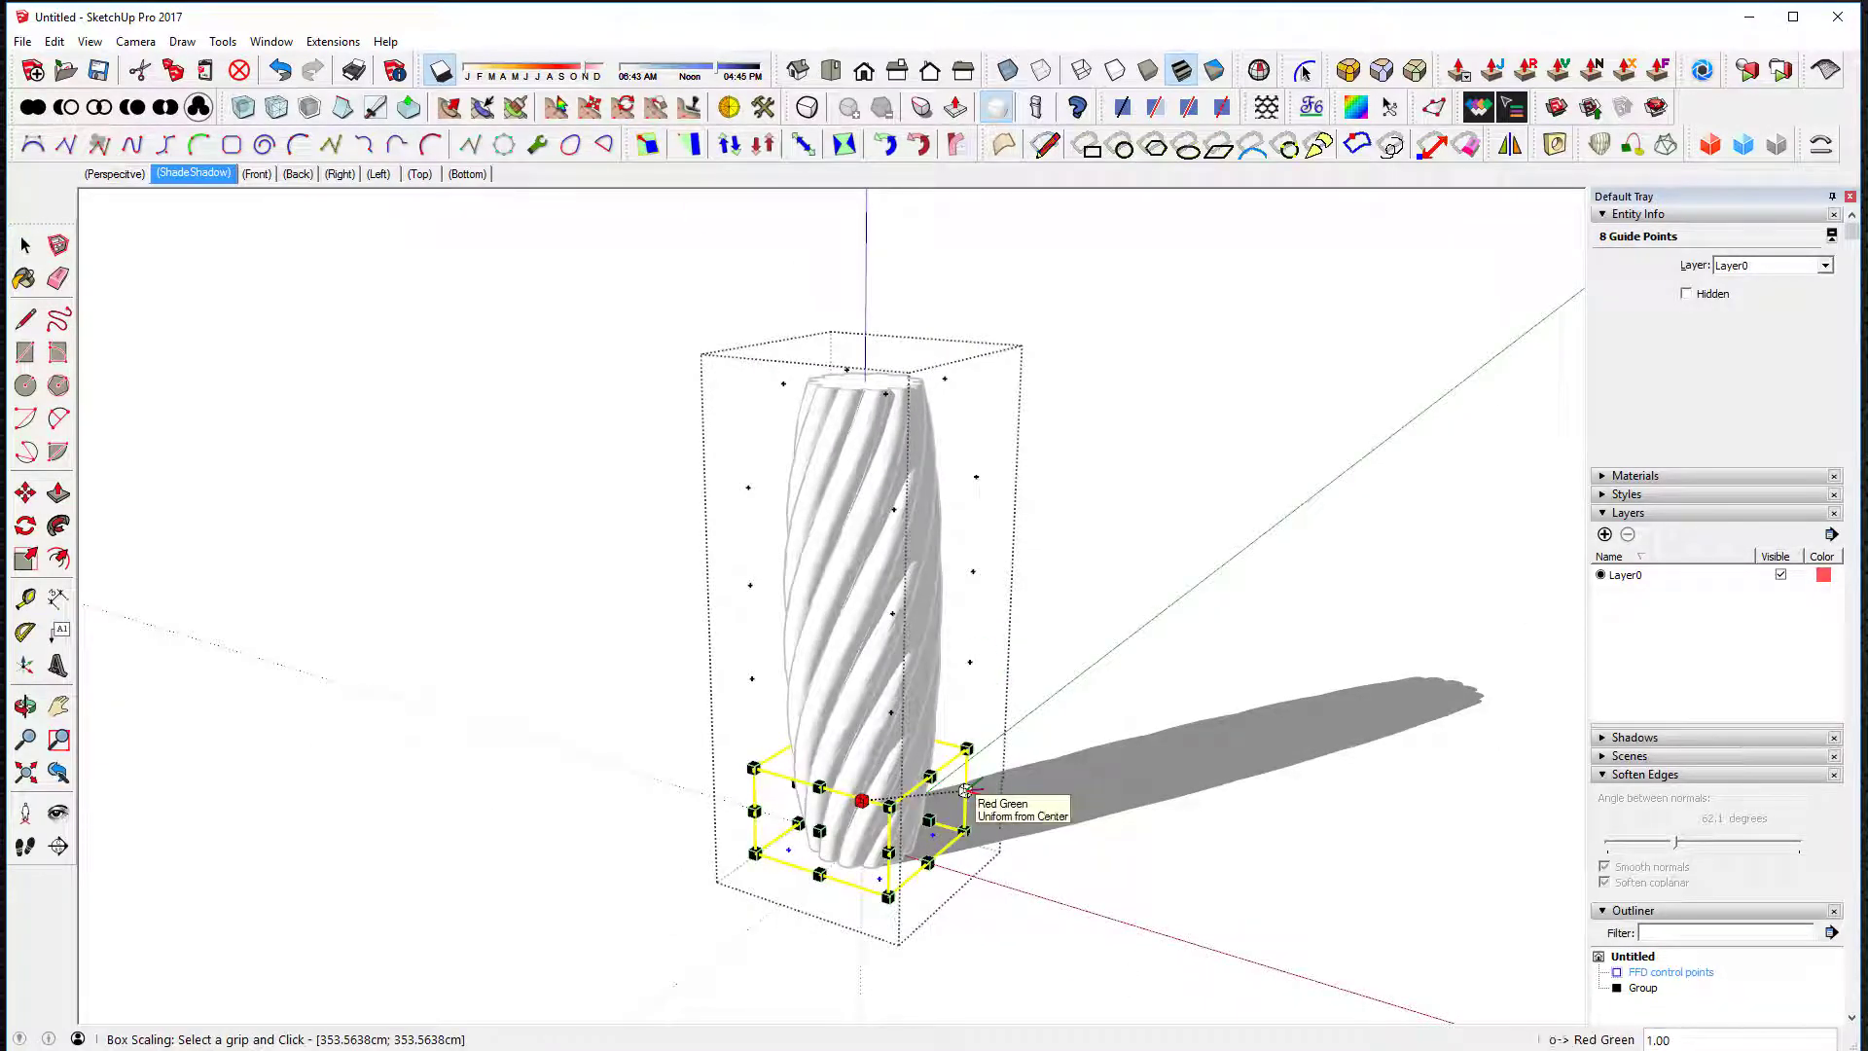
{"action": "left_click_drag", "start_coordinate": [964, 790], "coordinate": [986, 798], "text": "ctrl"}
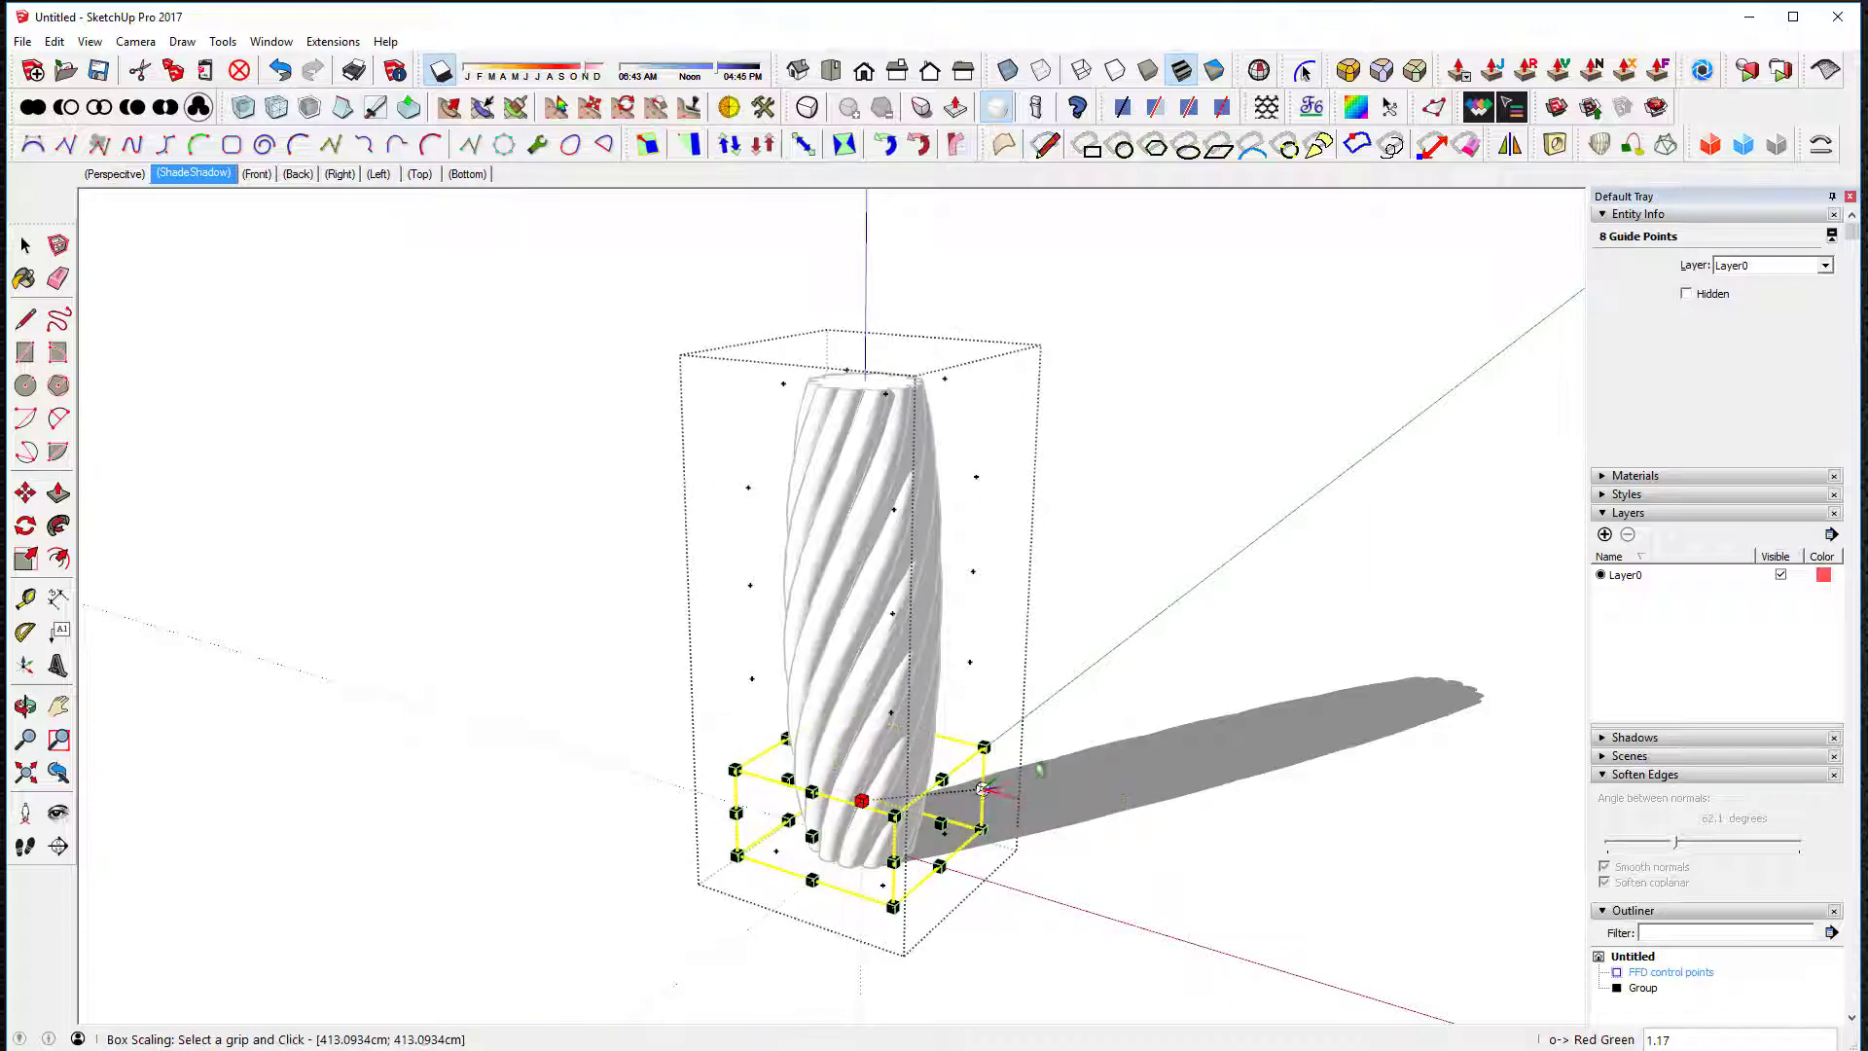
{"action": "left_click", "coordinate": [1112, 697]}
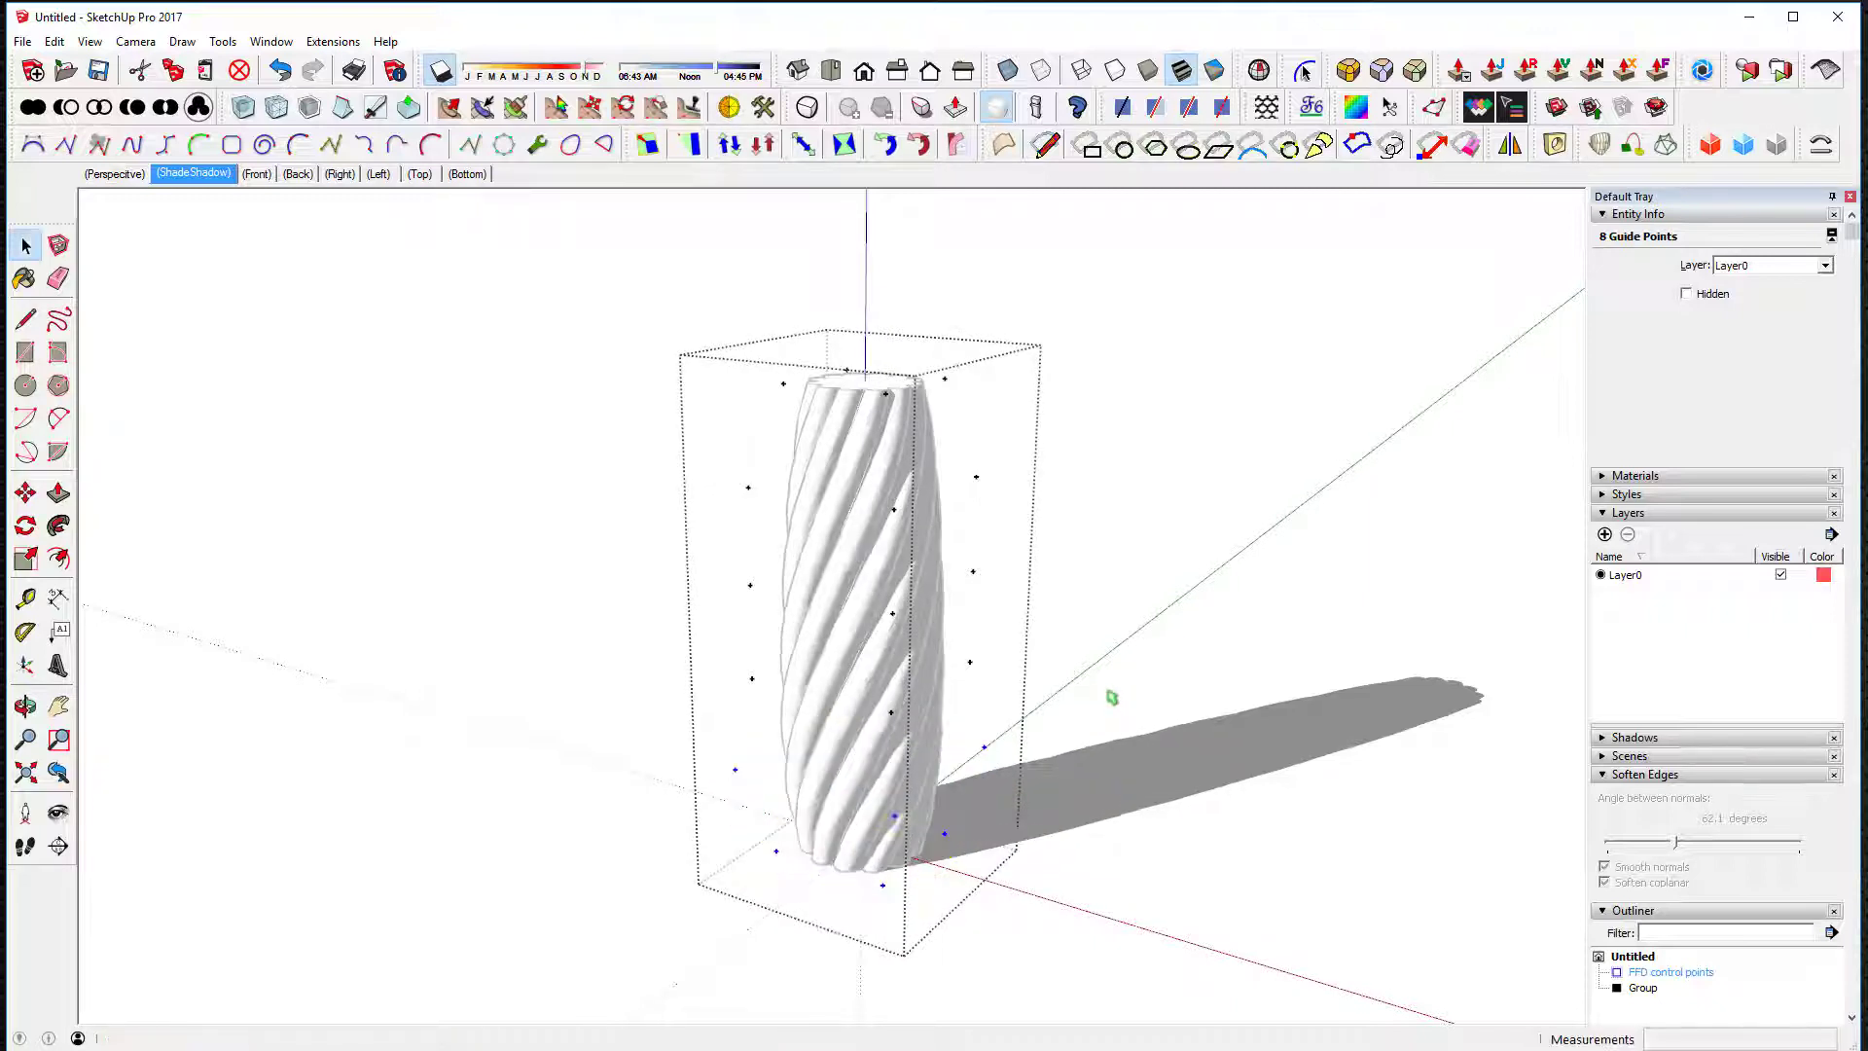
Step: Widen the four lowest control points about their centre, scale them back by about 0.89, and leave the control points group
{"action": "middle_click_drag", "start_coordinate": [1113, 697], "coordinate": [1051, 650]}
{"action": "middle_click_drag", "start_coordinate": [995, 834], "coordinate": [976, 701]}
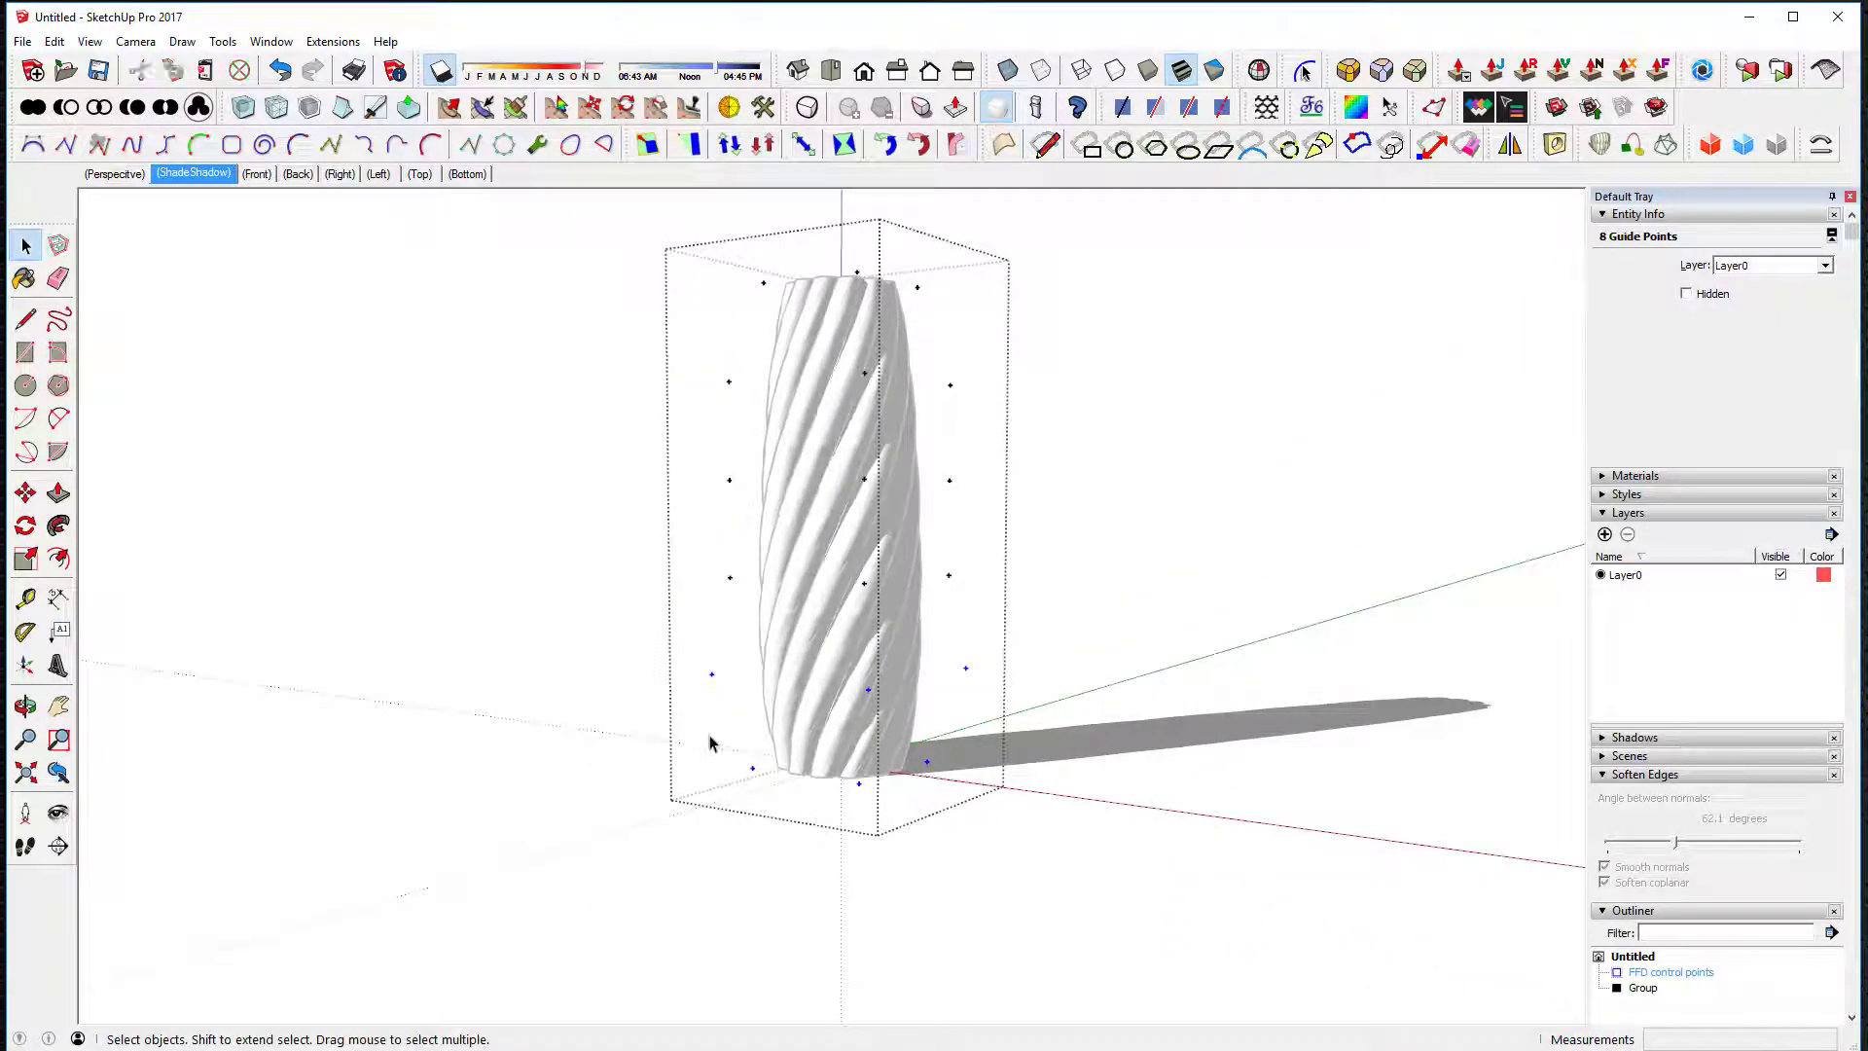
{"action": "left_click_drag", "start_coordinate": [702, 718], "coordinate": [1010, 848]}
{"action": "middle_click_drag", "start_coordinate": [1108, 769], "coordinate": [1076, 847]}
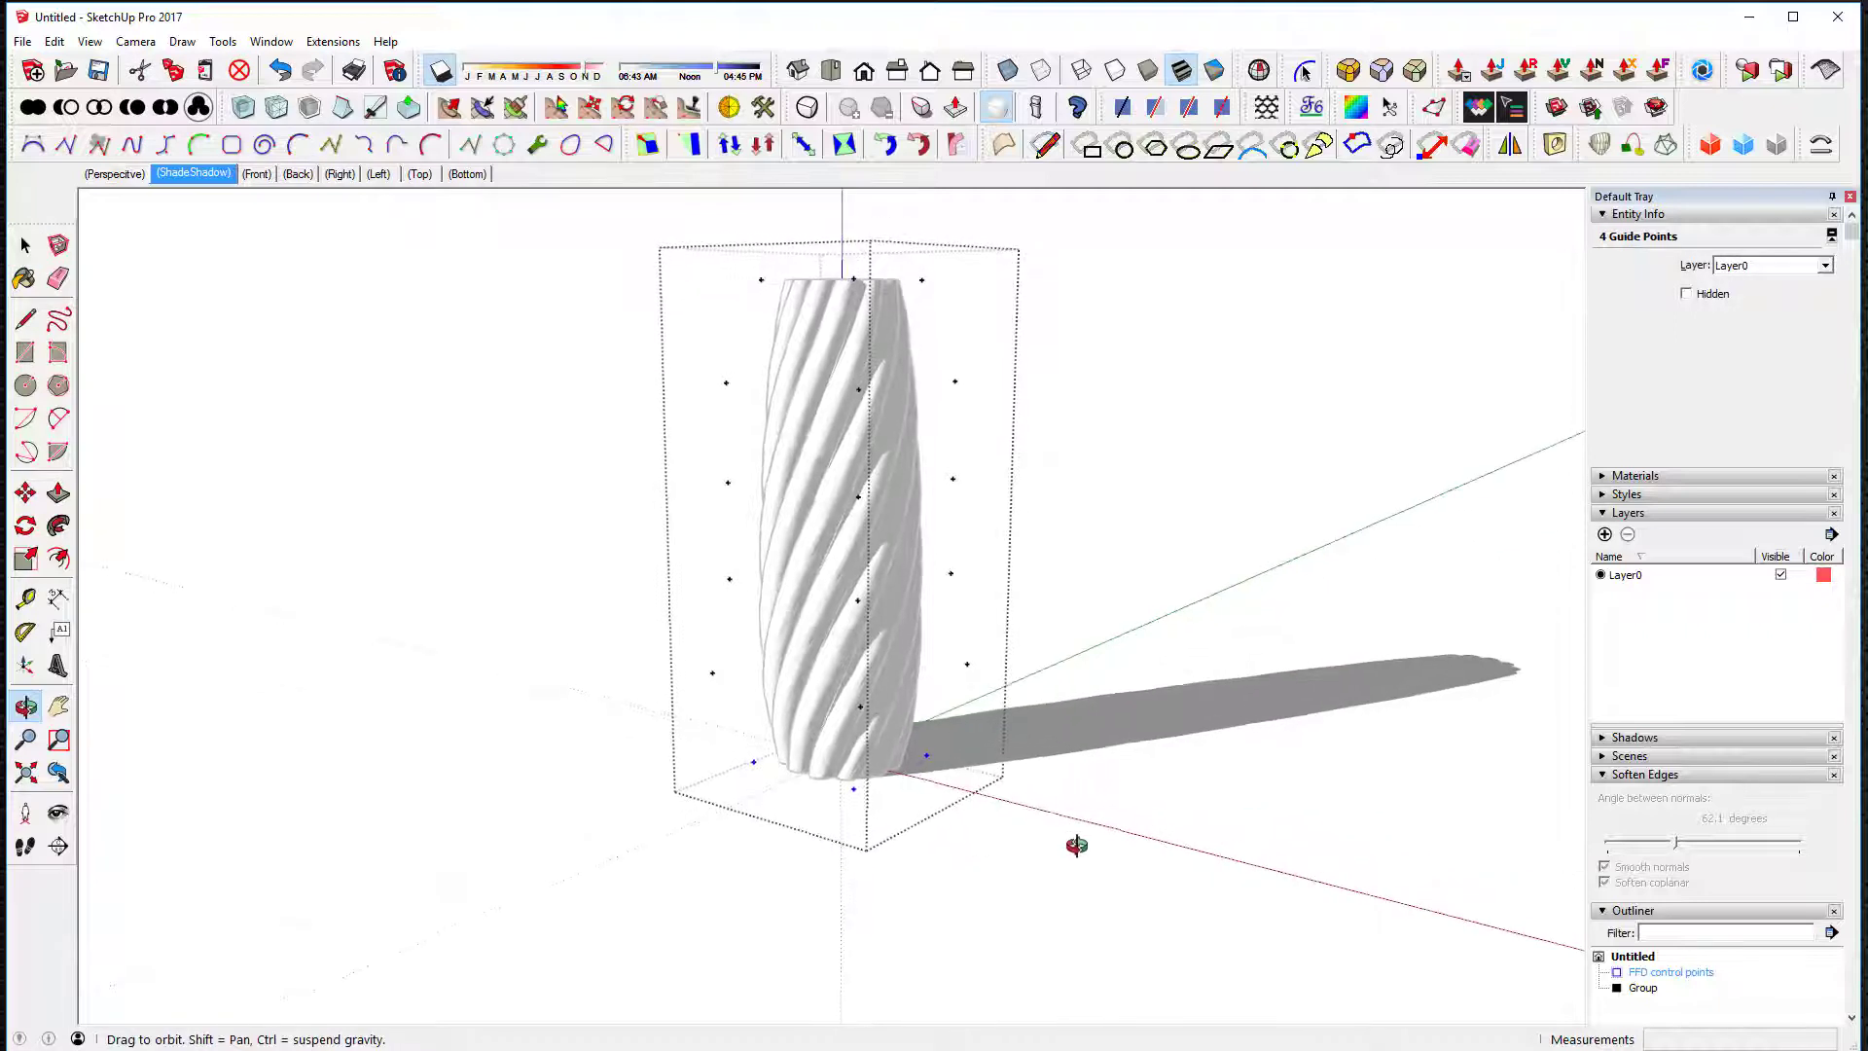
{"action": "key", "text": "s"}
{"action": "mouse_move", "coordinate": [931, 754]}
{"action": "left_mouse_down"}
{"action": "mouse_move", "coordinate": [966, 754]}
{"action": "mouse_move", "coordinate": [951, 756]}
{"action": "left_mouse_up"}
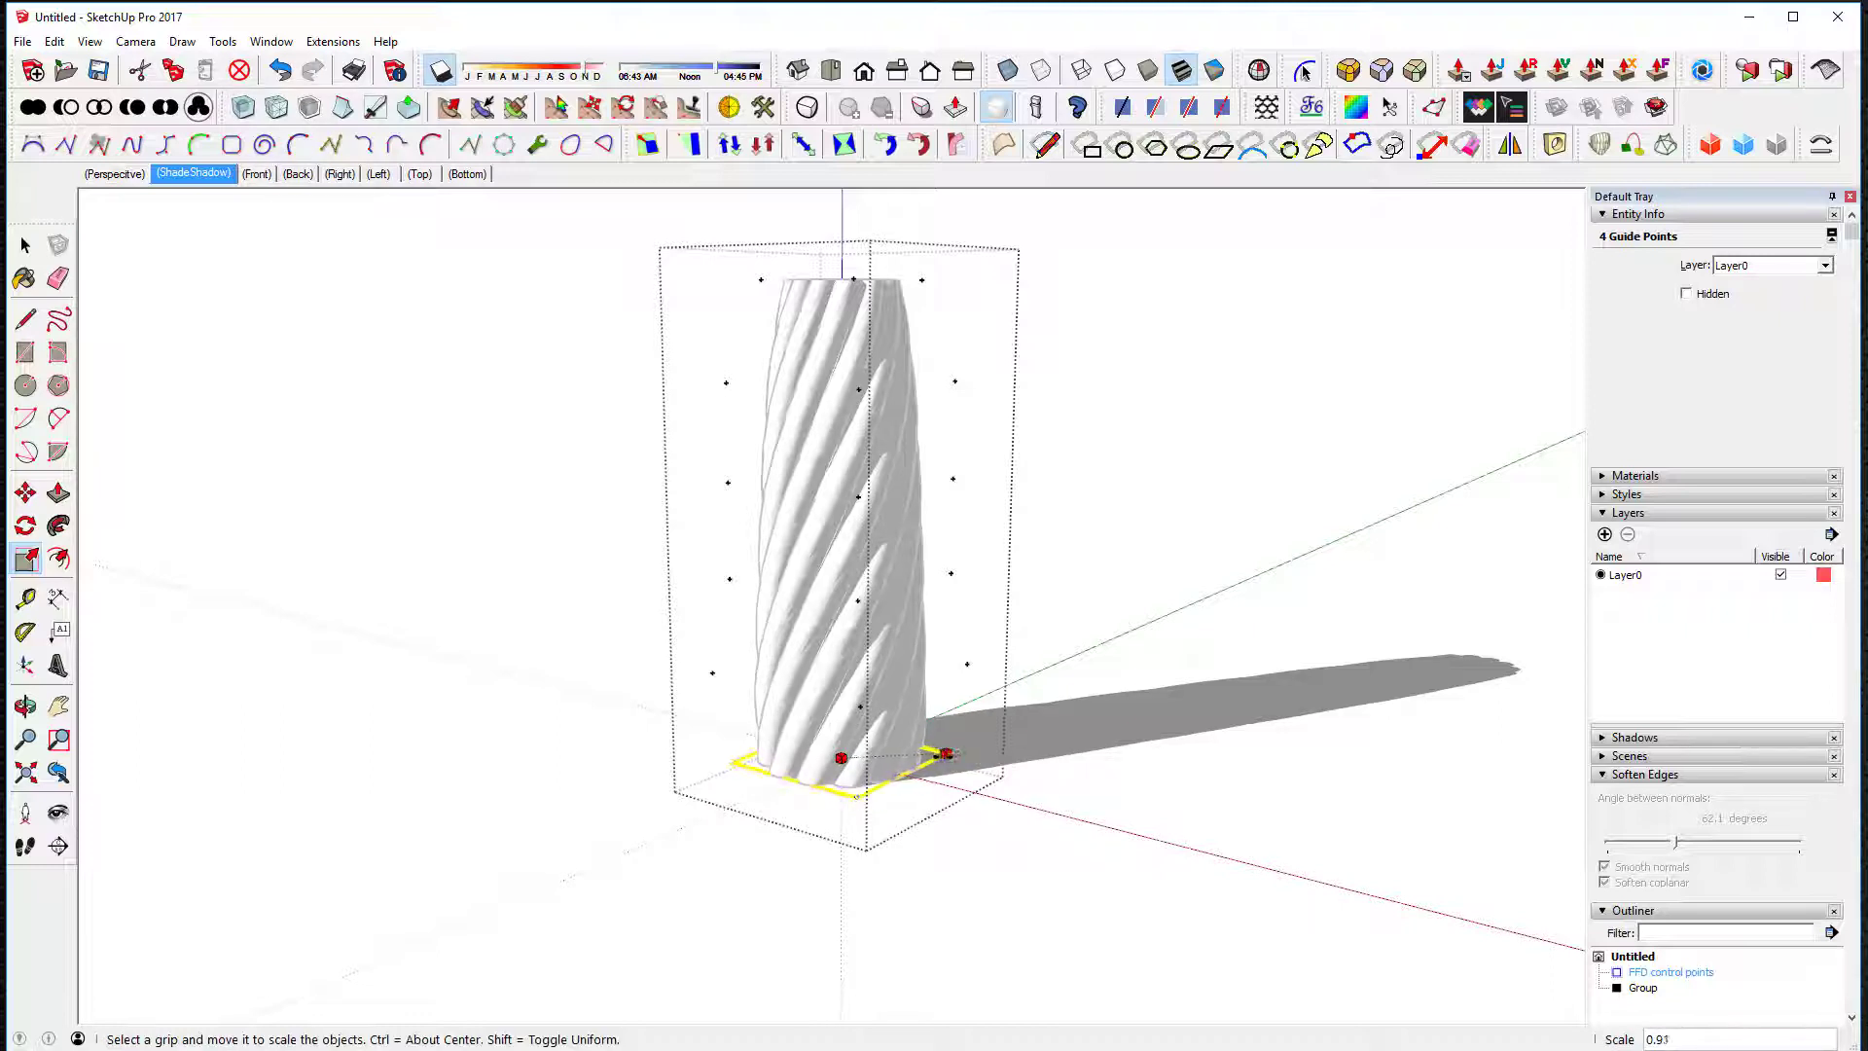
{"action": "left_click_drag", "start_coordinate": [949, 754], "coordinate": [943, 755]}
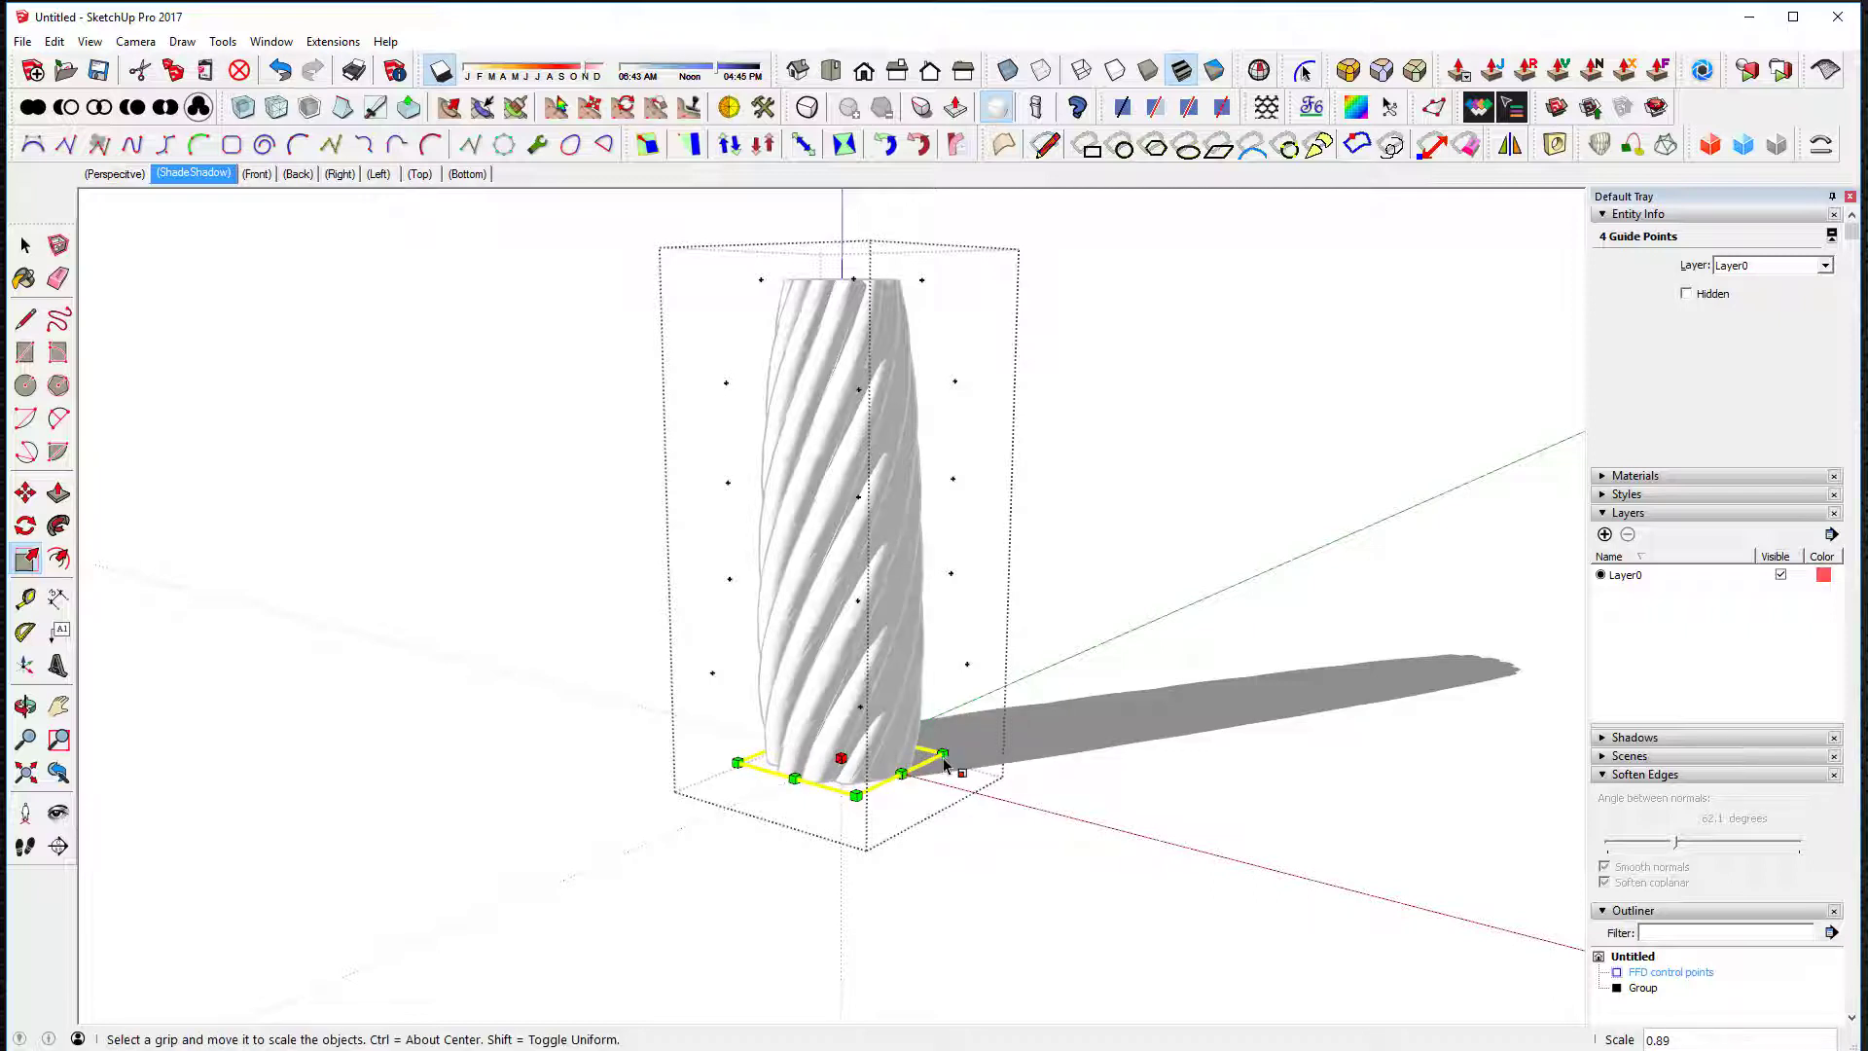
{"action": "key", "text": "space"}
{"action": "left_click", "coordinate": [279, 530]}
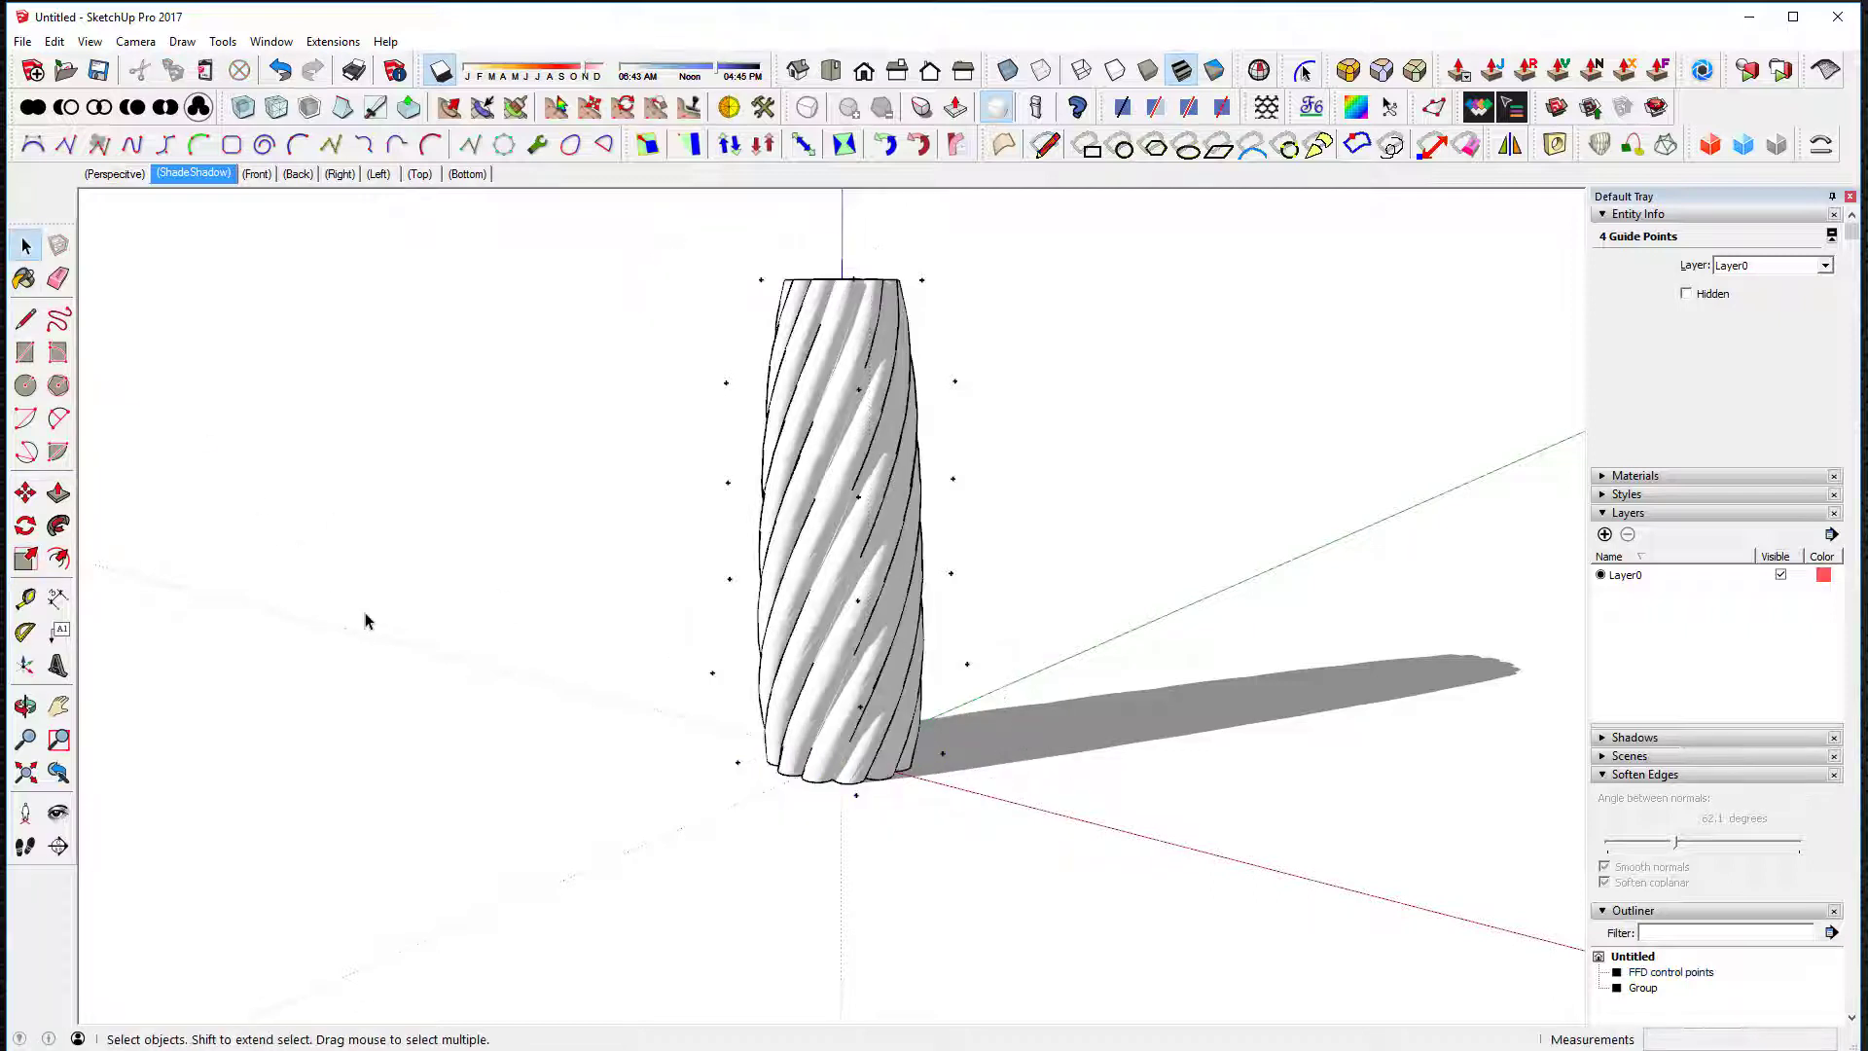
Step: Delete the FFD control points group from around the reshaped column
{"action": "scroll", "coordinate": [448, 619], "scroll_direction": "down", "scroll_amount": 2}
{"action": "scroll", "coordinate": [564, 634], "scroll_direction": "up", "scroll_amount": 3}
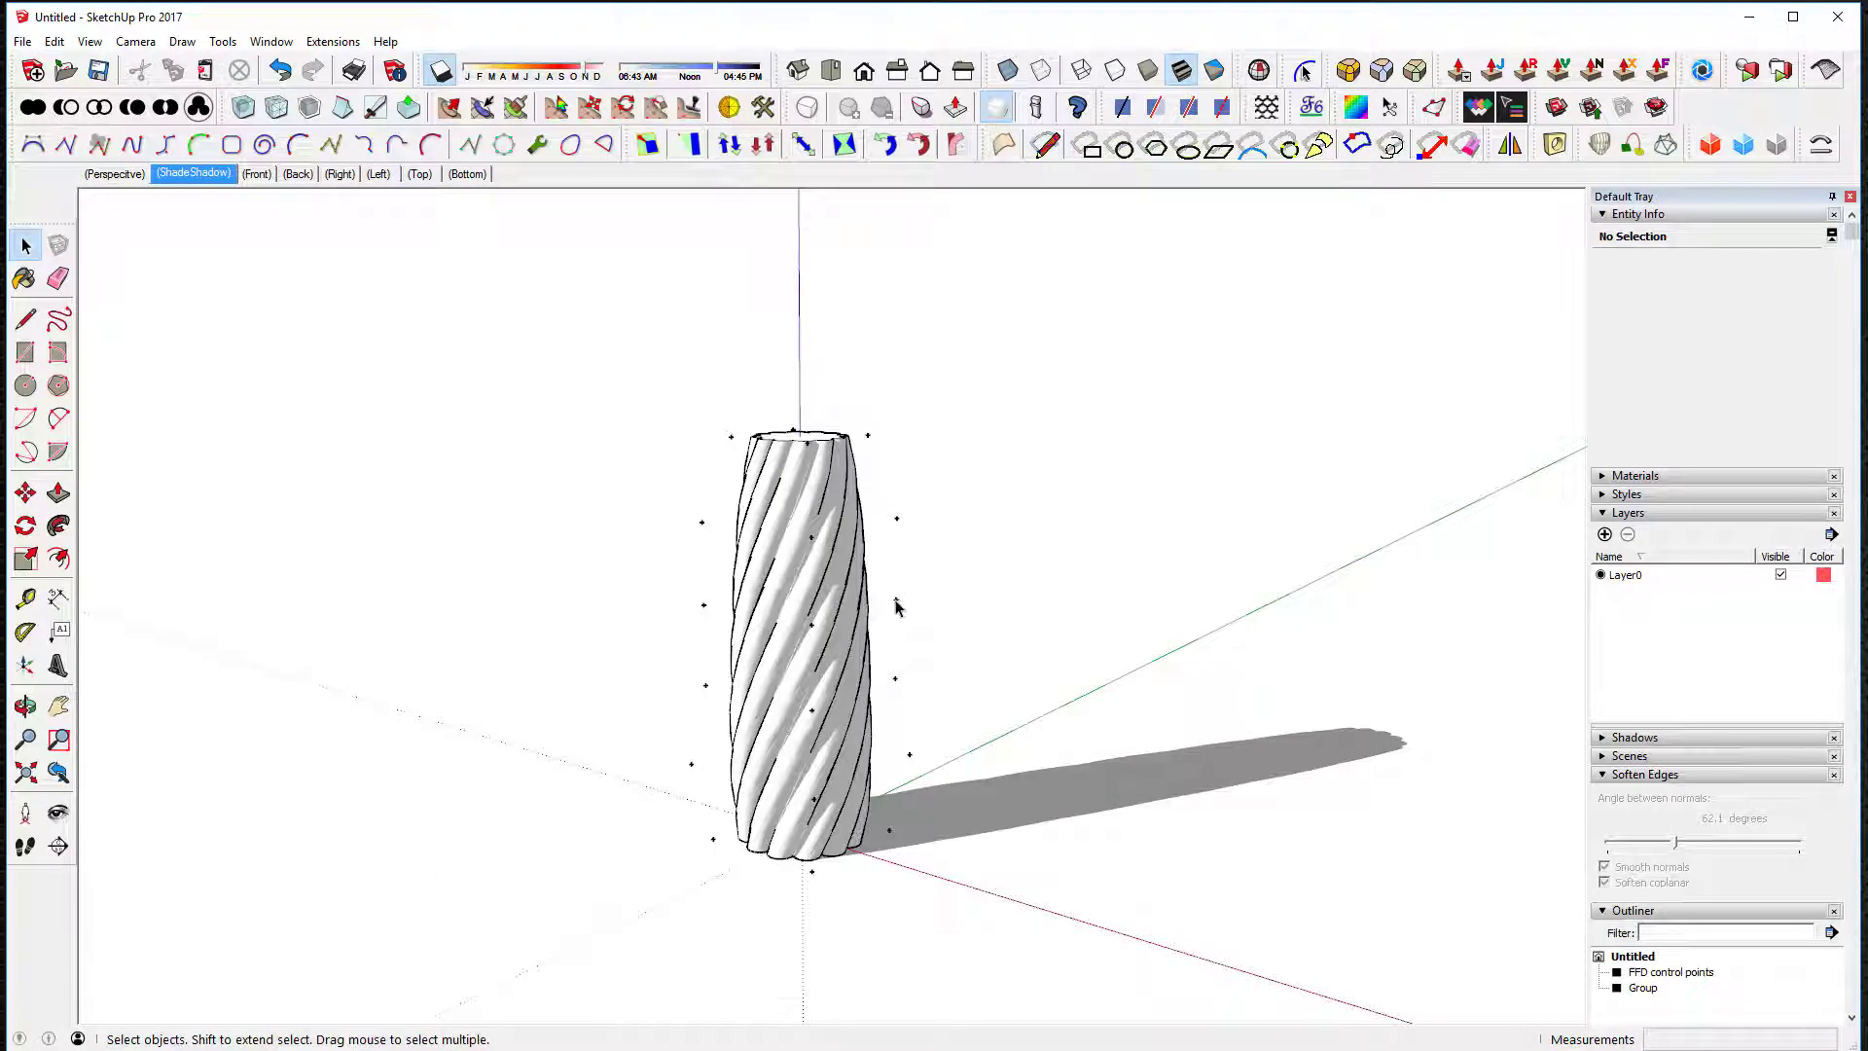
{"action": "left_click", "coordinate": [896, 603]}
{"action": "left_click", "coordinate": [895, 607]}
Step: Stretch the column group upward along the blue axis by about 1.42
{"action": "left_click", "coordinate": [856, 616]}
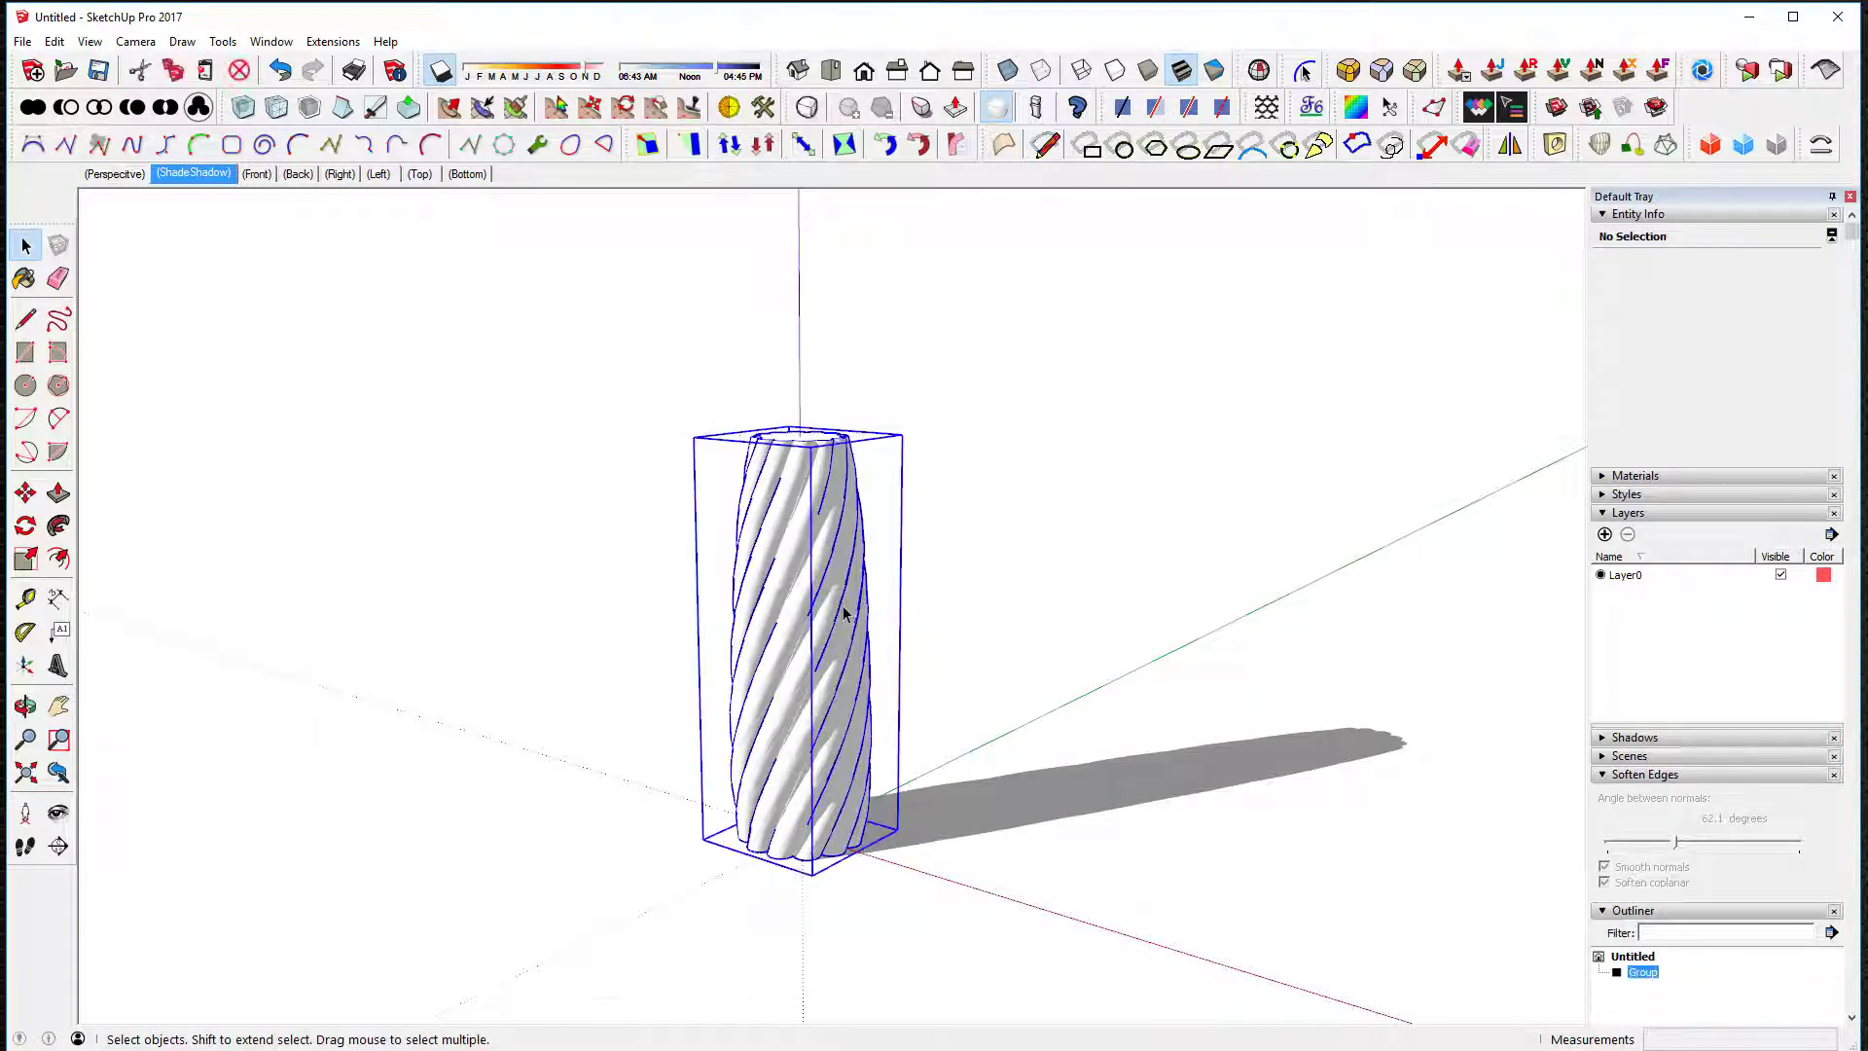
{"action": "key", "text": "s"}
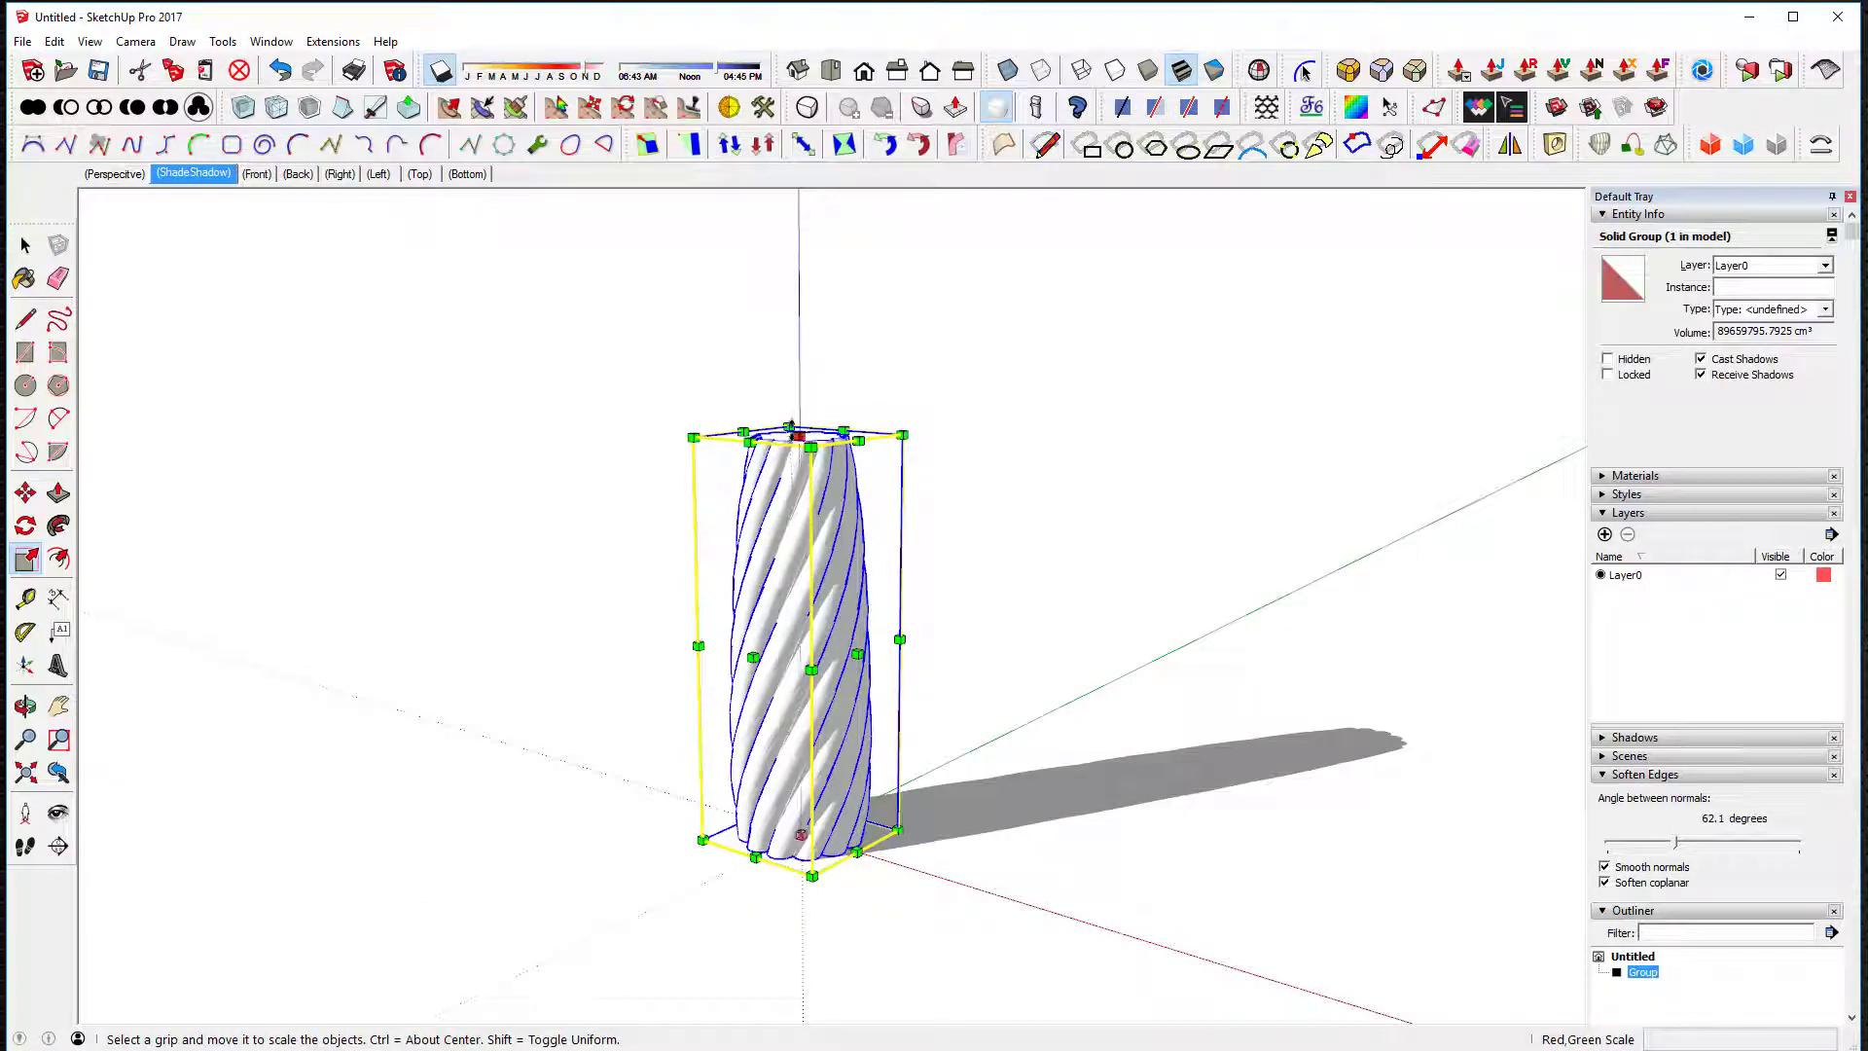
{"action": "left_click_drag", "start_coordinate": [798, 434], "coordinate": [774, 249]}
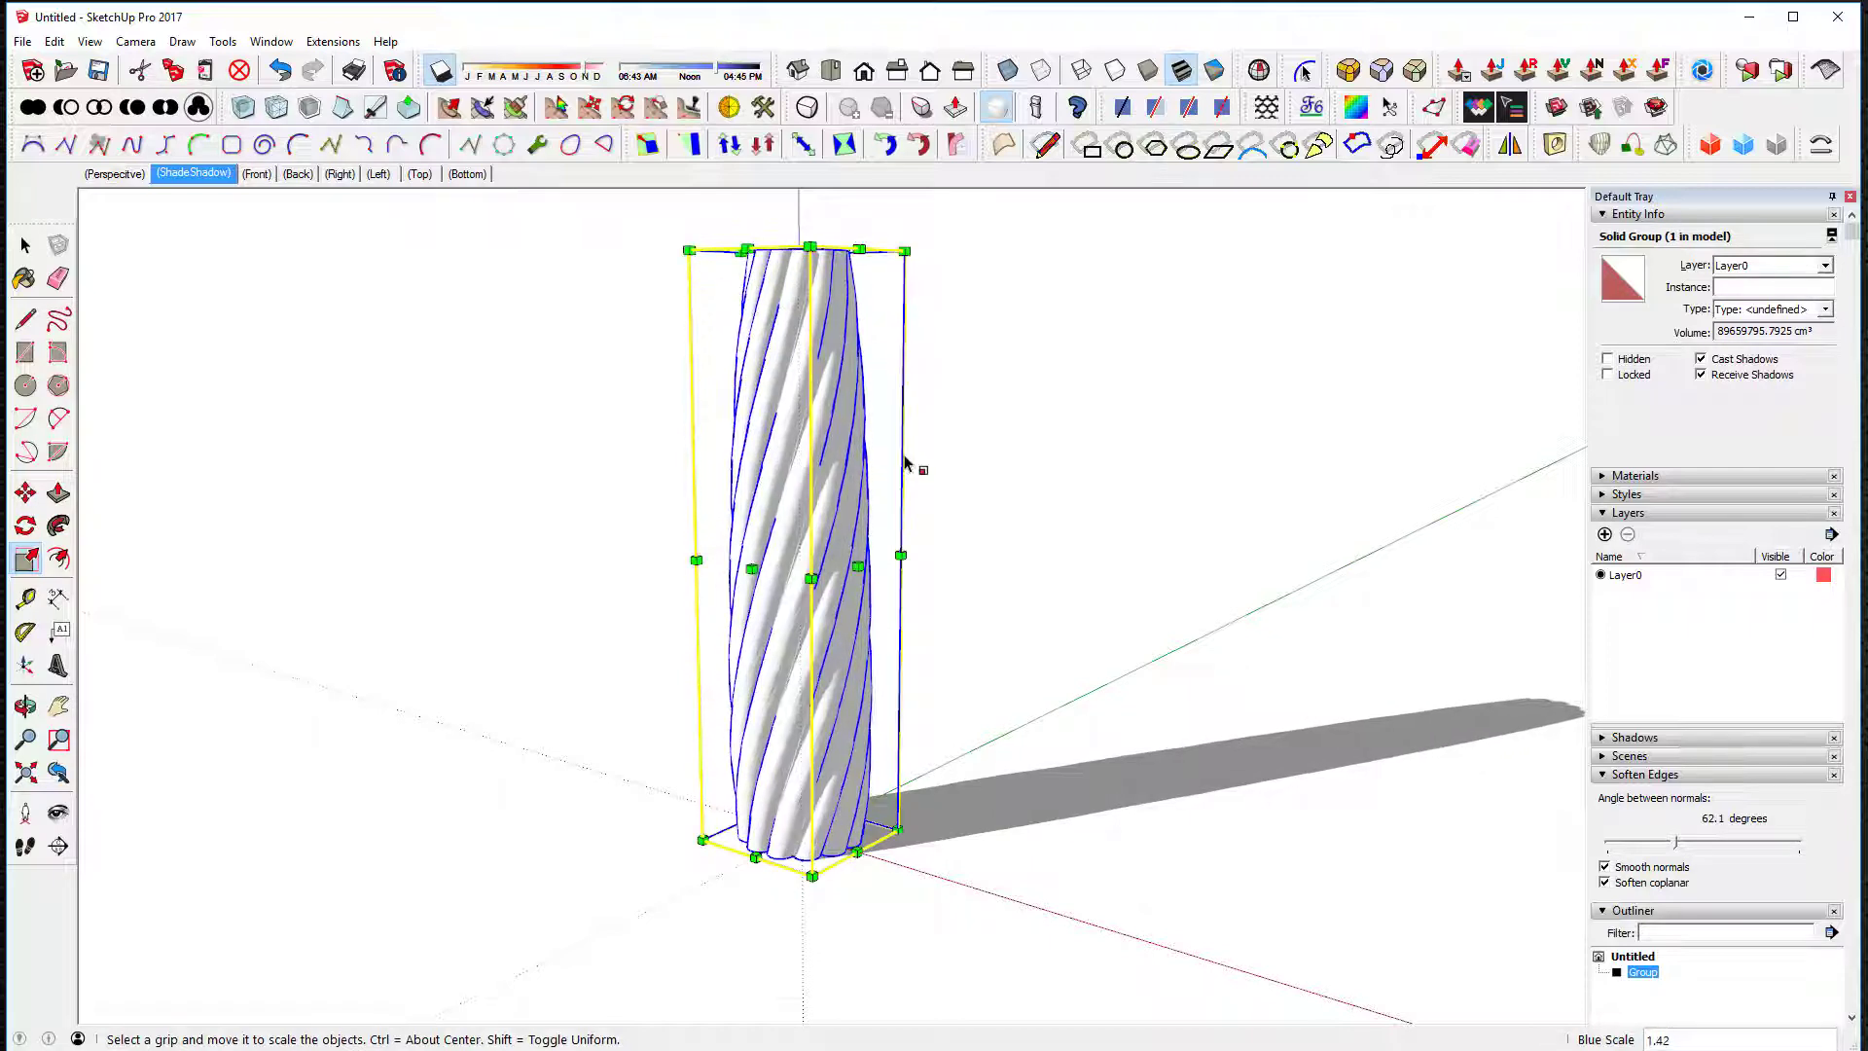
{"action": "middle_click_drag", "start_coordinate": [909, 467], "coordinate": [999, 578]}
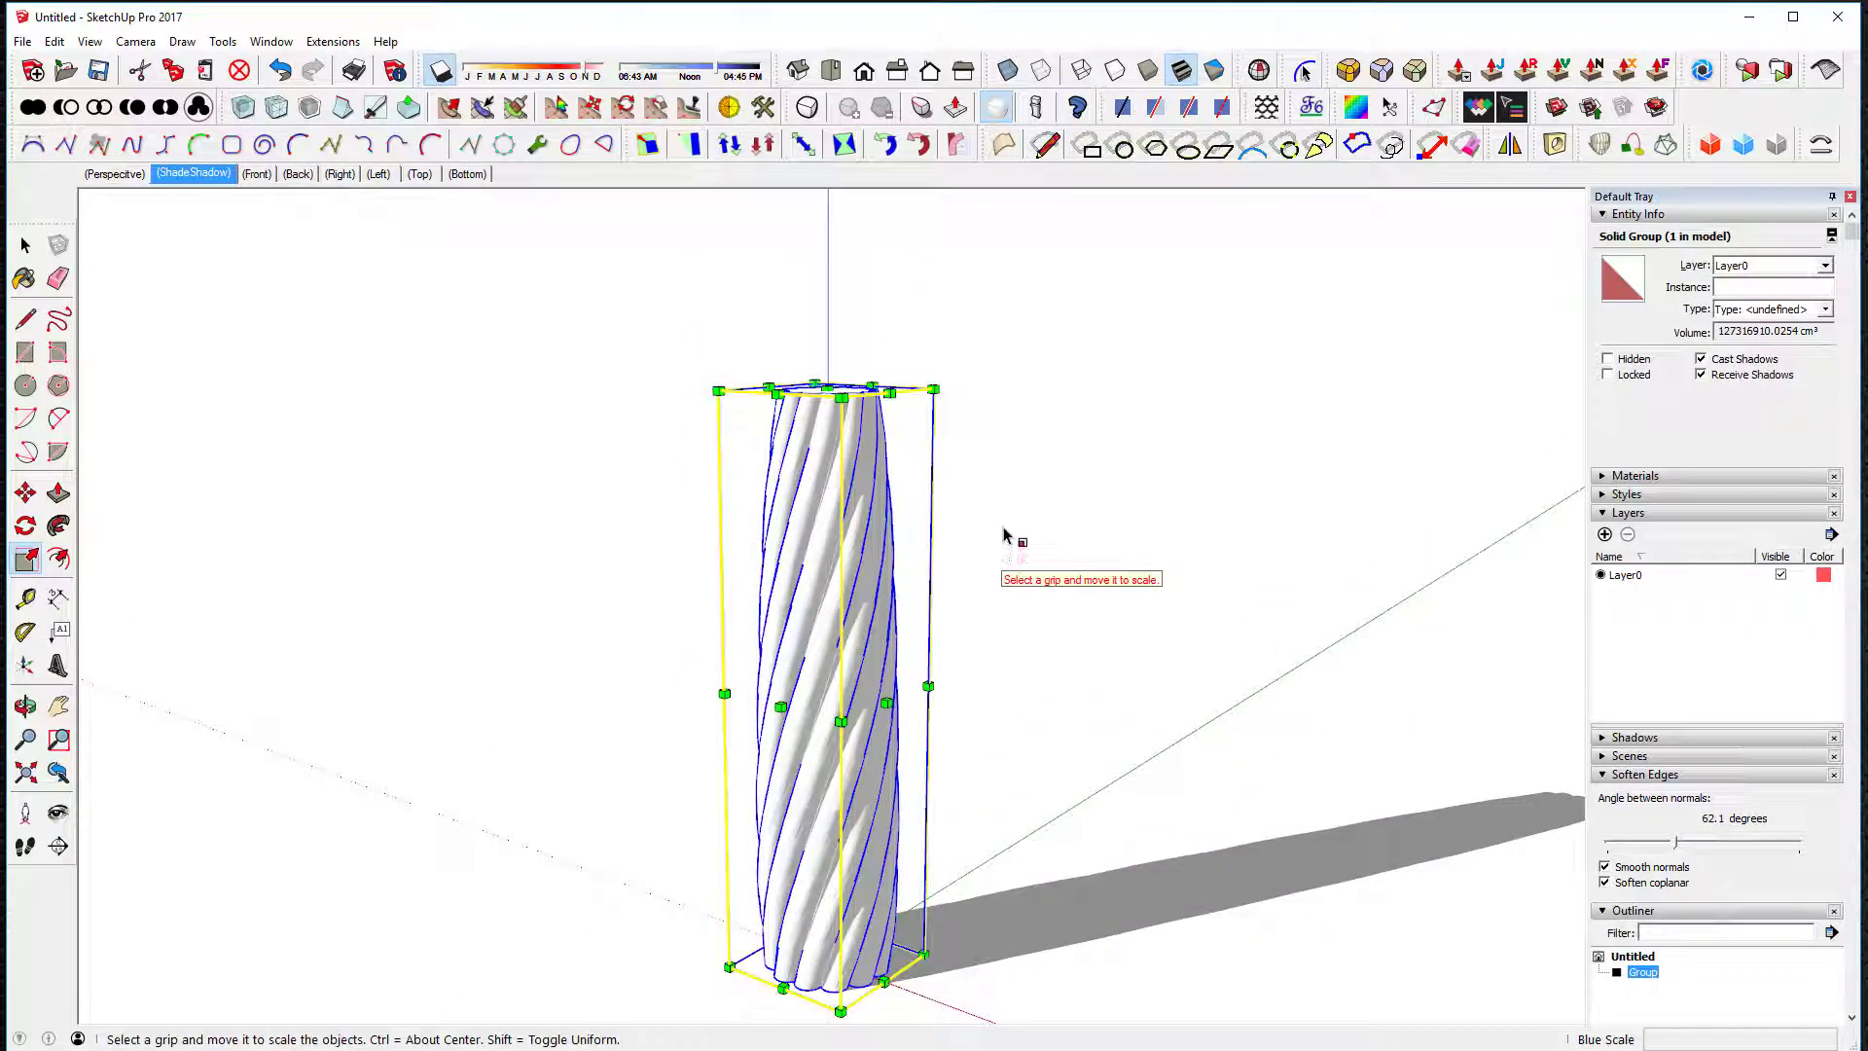
Step: Mark the centre of the column's scalloped top face with Set Center Point and leave the column group
{"action": "left_click", "coordinate": [25, 245]}
{"action": "left_click", "coordinate": [277, 409]}
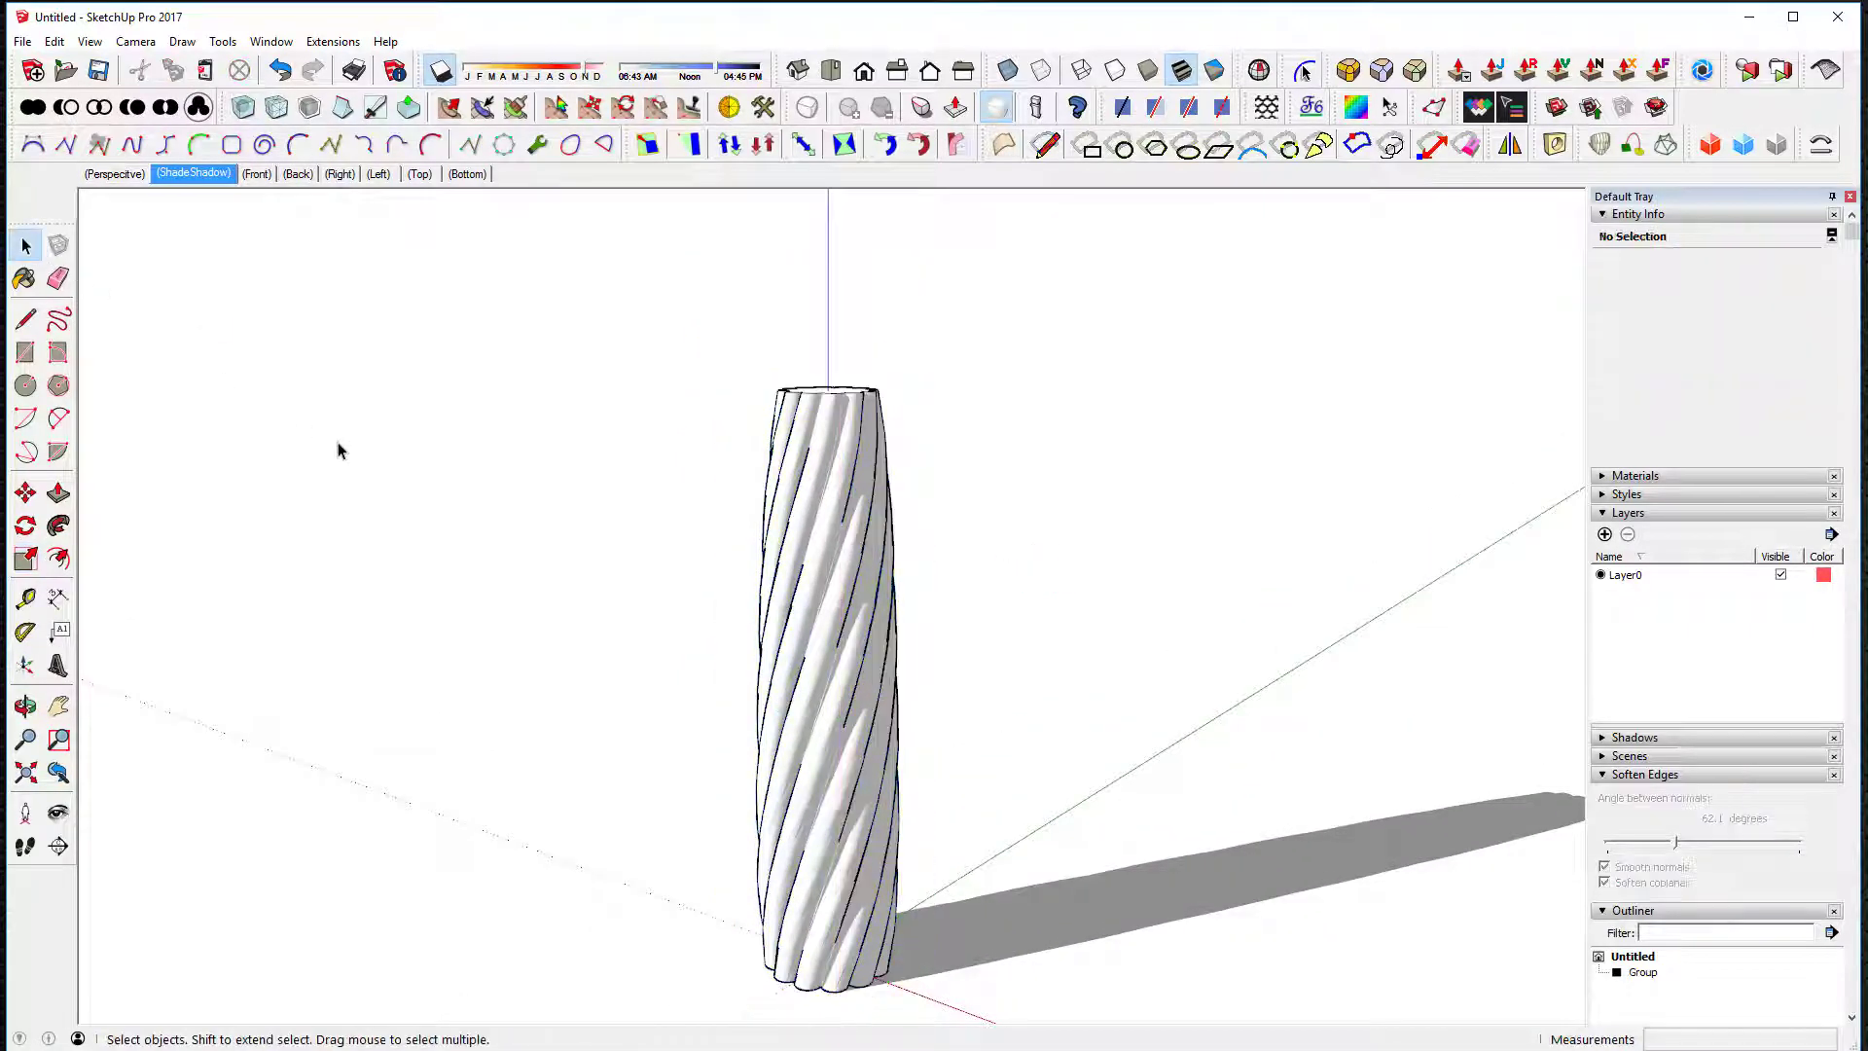
{"action": "middle_click_drag", "start_coordinate": [340, 451], "coordinate": [355, 555]}
{"action": "scroll", "coordinate": [717, 375], "scroll_direction": "up", "scroll_amount": 3}
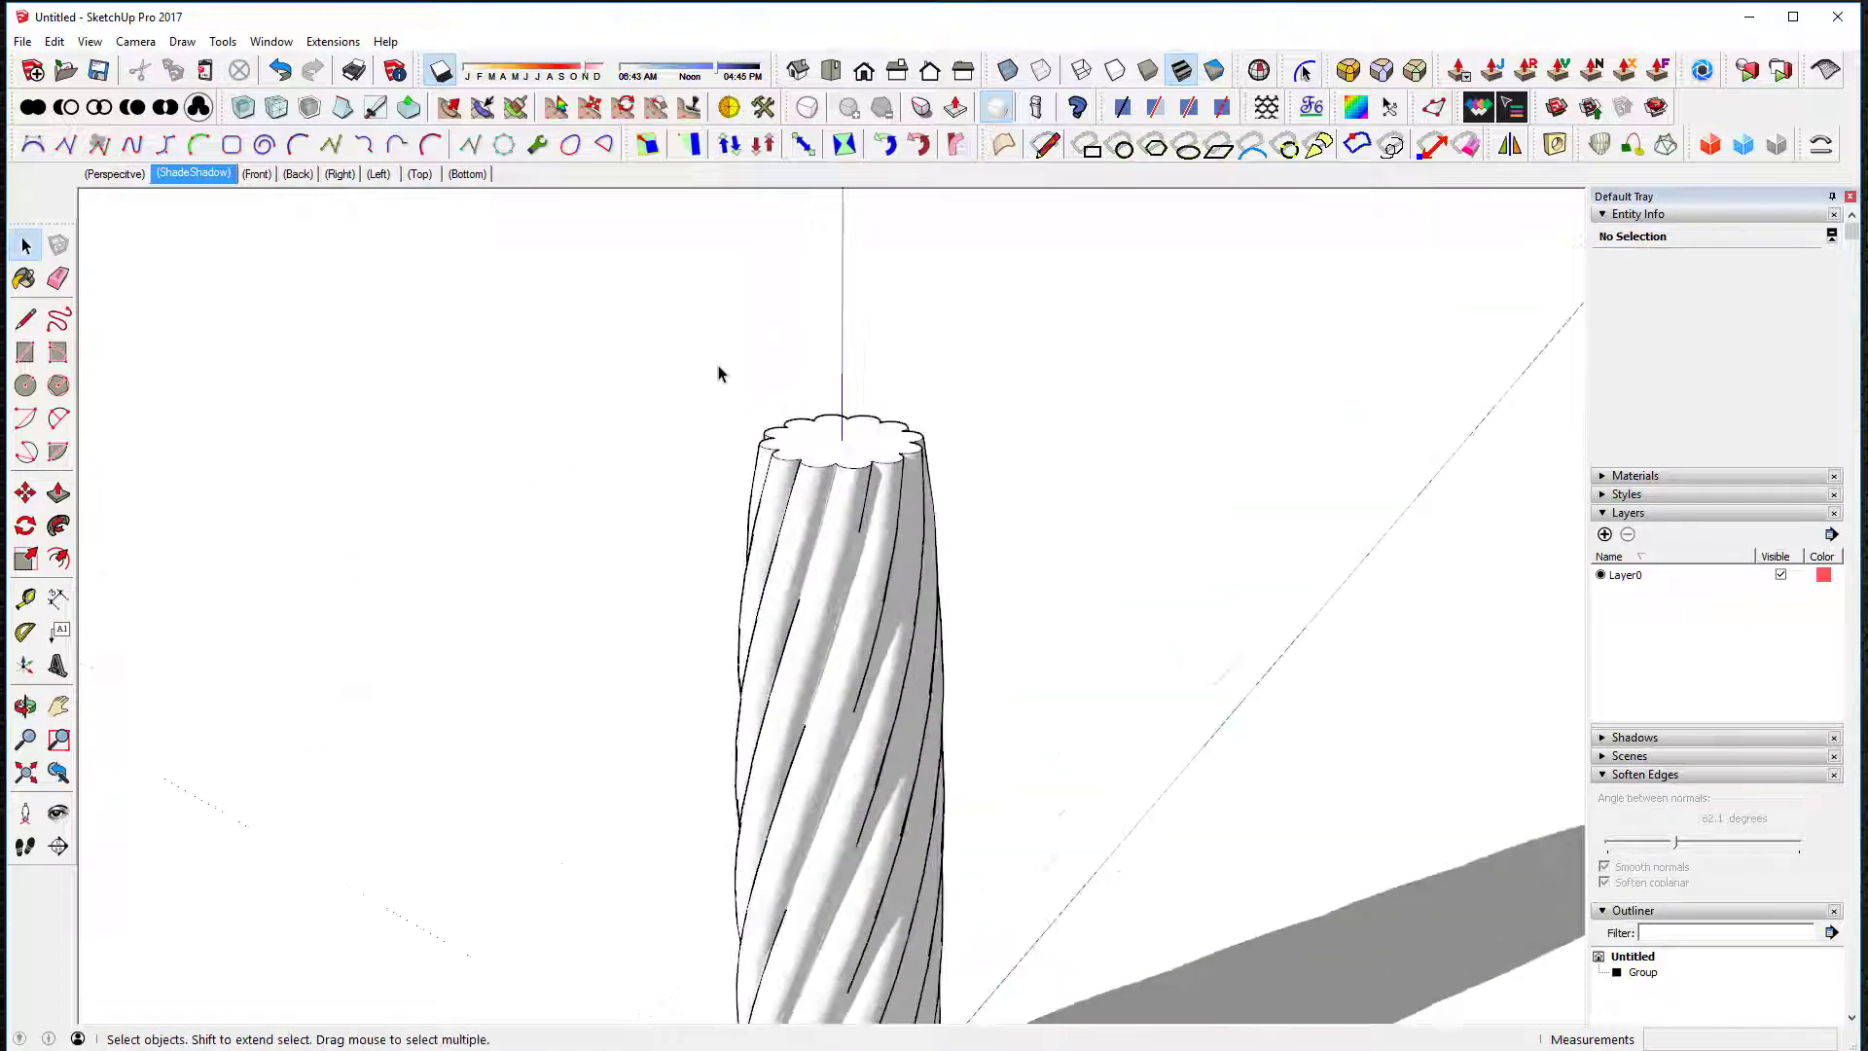
{"action": "scroll", "coordinate": [768, 440], "scroll_direction": "up", "scroll_amount": 1}
{"action": "double_click", "coordinate": [837, 438]}
{"action": "left_click", "coordinate": [842, 440]}
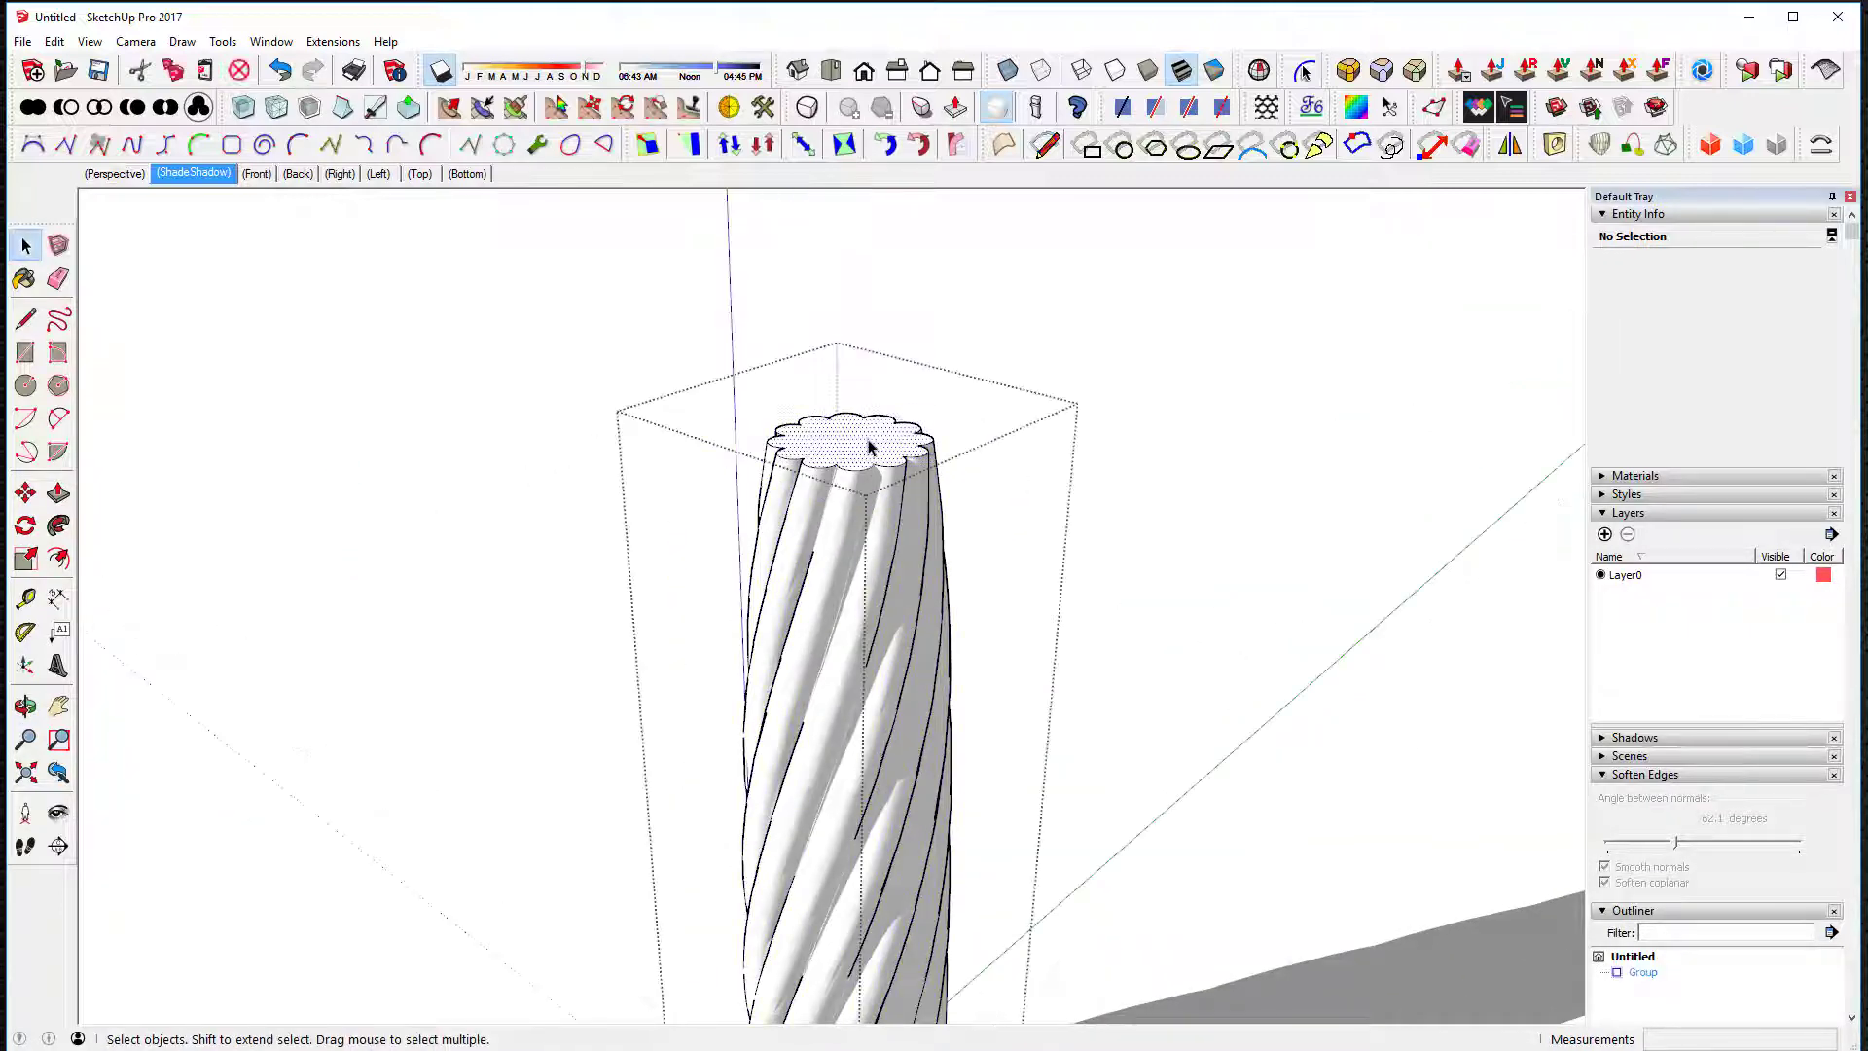
{"action": "left_click", "coordinate": [333, 41]}
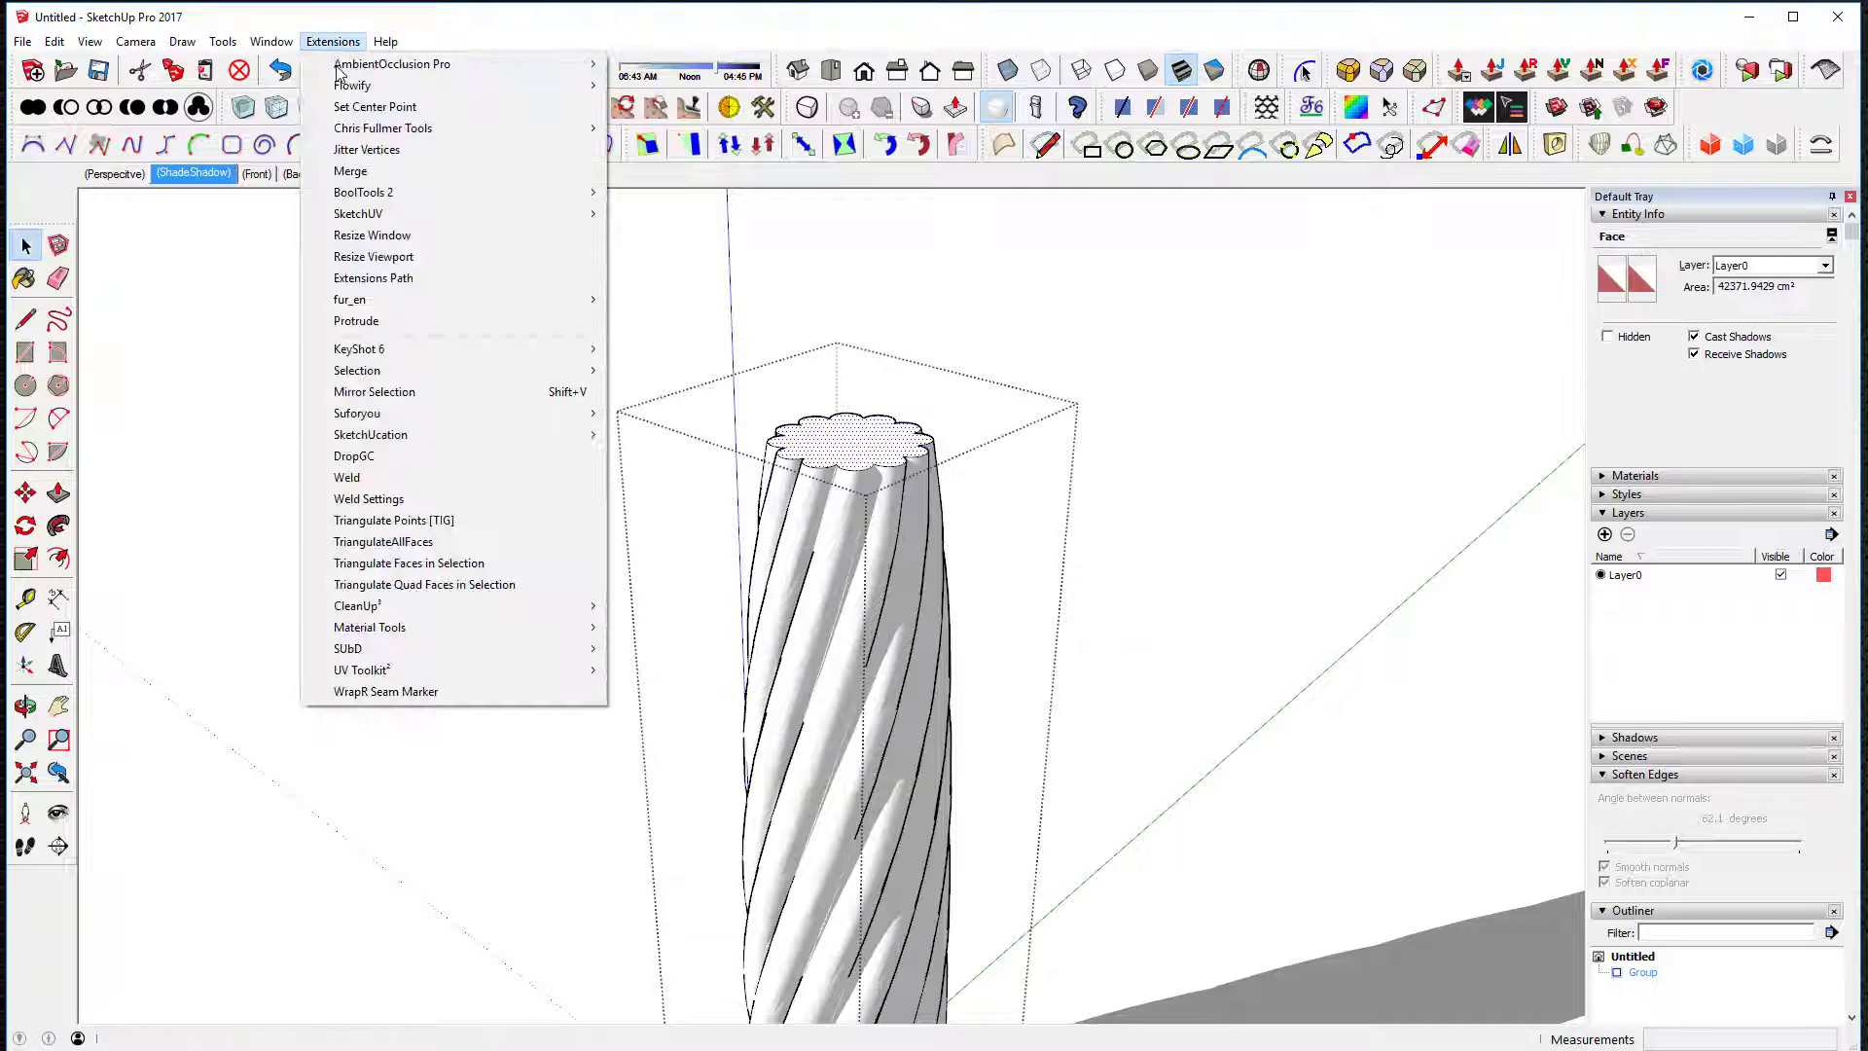
{"action": "left_click", "coordinate": [384, 107]}
{"action": "left_click", "coordinate": [1159, 492]}
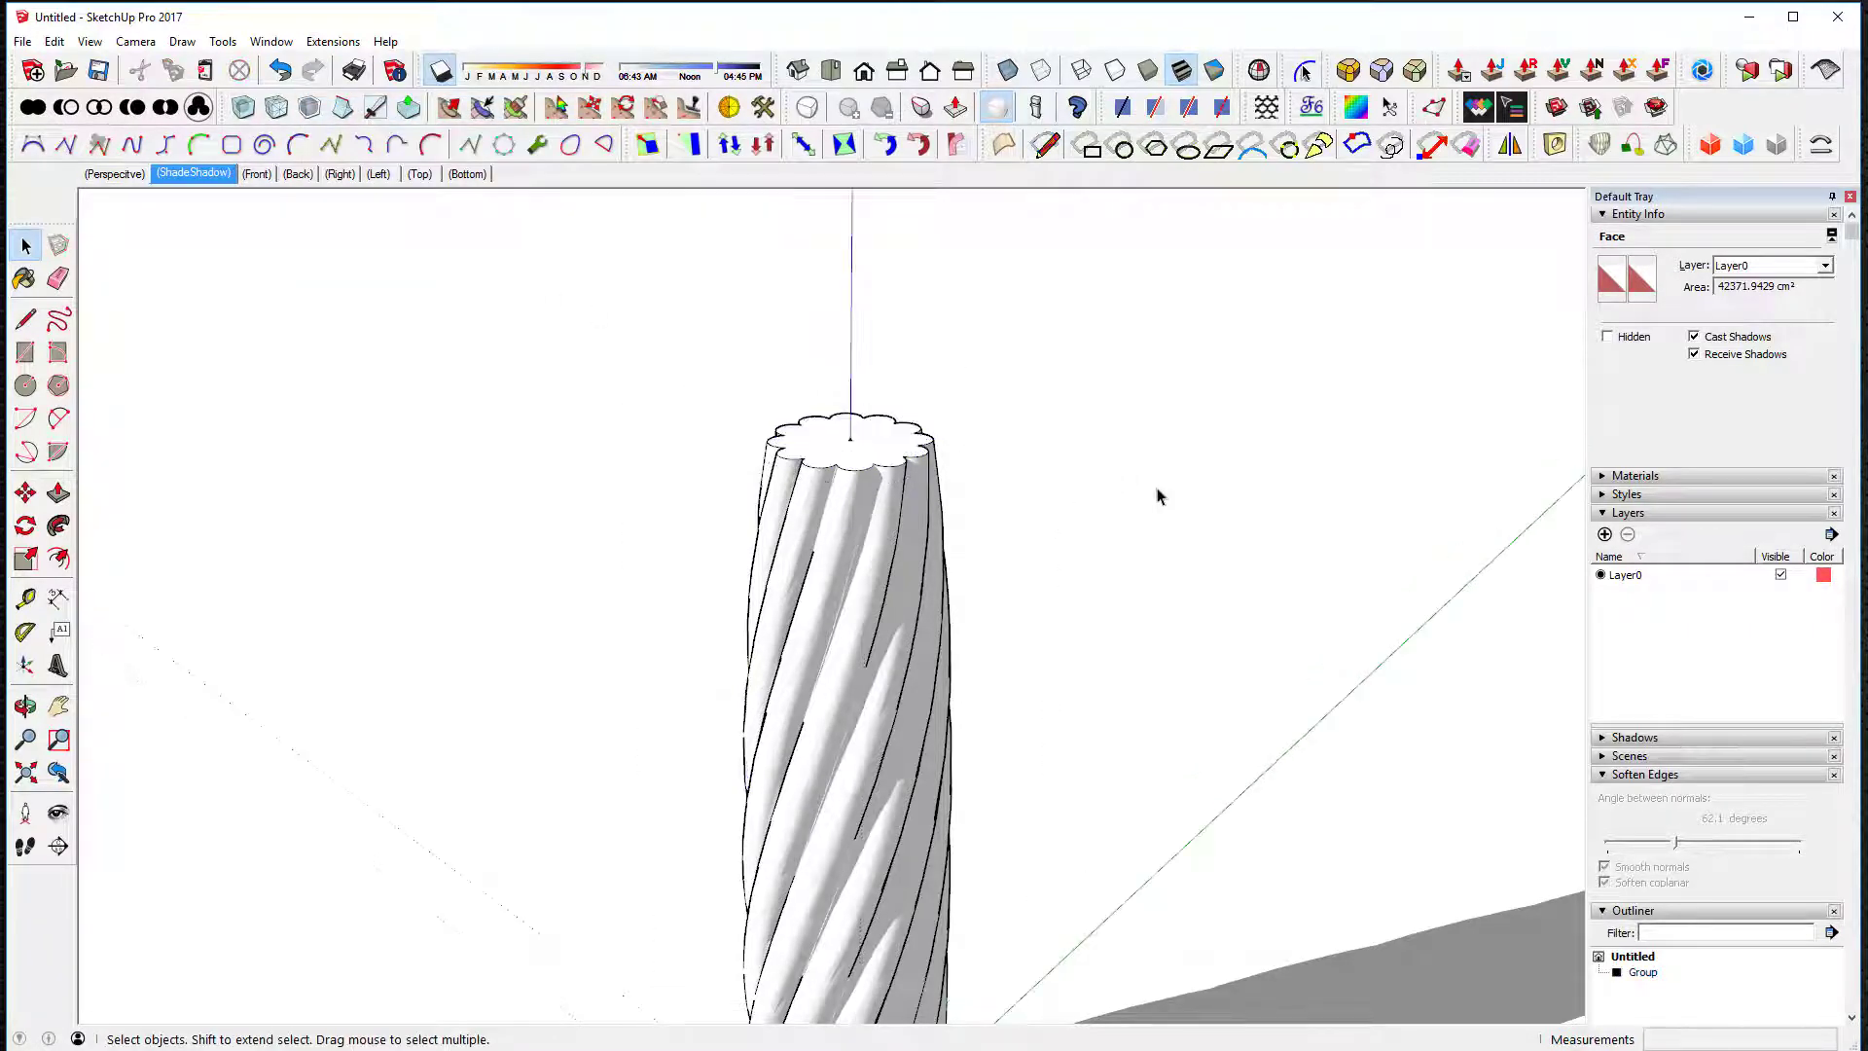
Step: Draw a horizontal circle of about 670 cm radius around the centre point on the column's top
{"action": "scroll", "coordinate": [978, 424], "scroll_direction": "up", "scroll_amount": 2}
{"action": "middle_click_drag", "start_coordinate": [978, 405], "coordinate": [985, 480], "text": "shift"}
{"action": "left_click", "coordinate": [26, 387]}
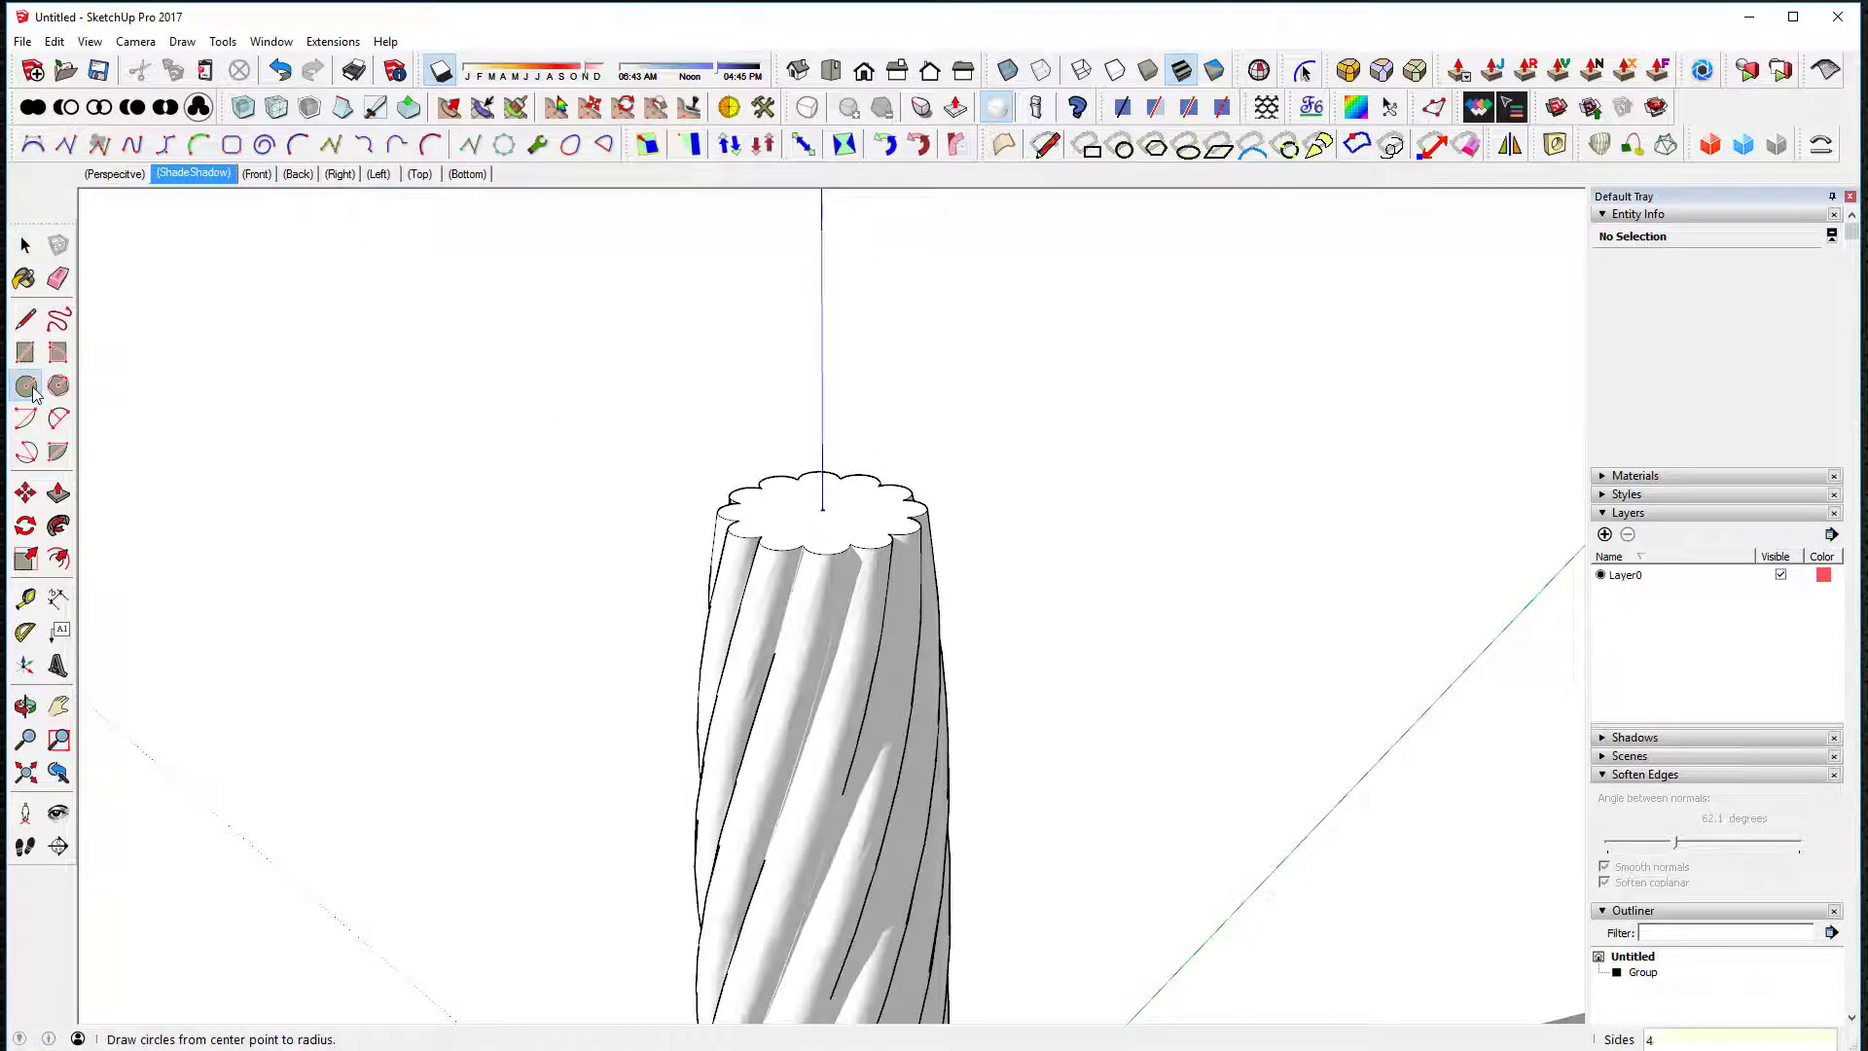
{"action": "left_click", "coordinate": [823, 509]}
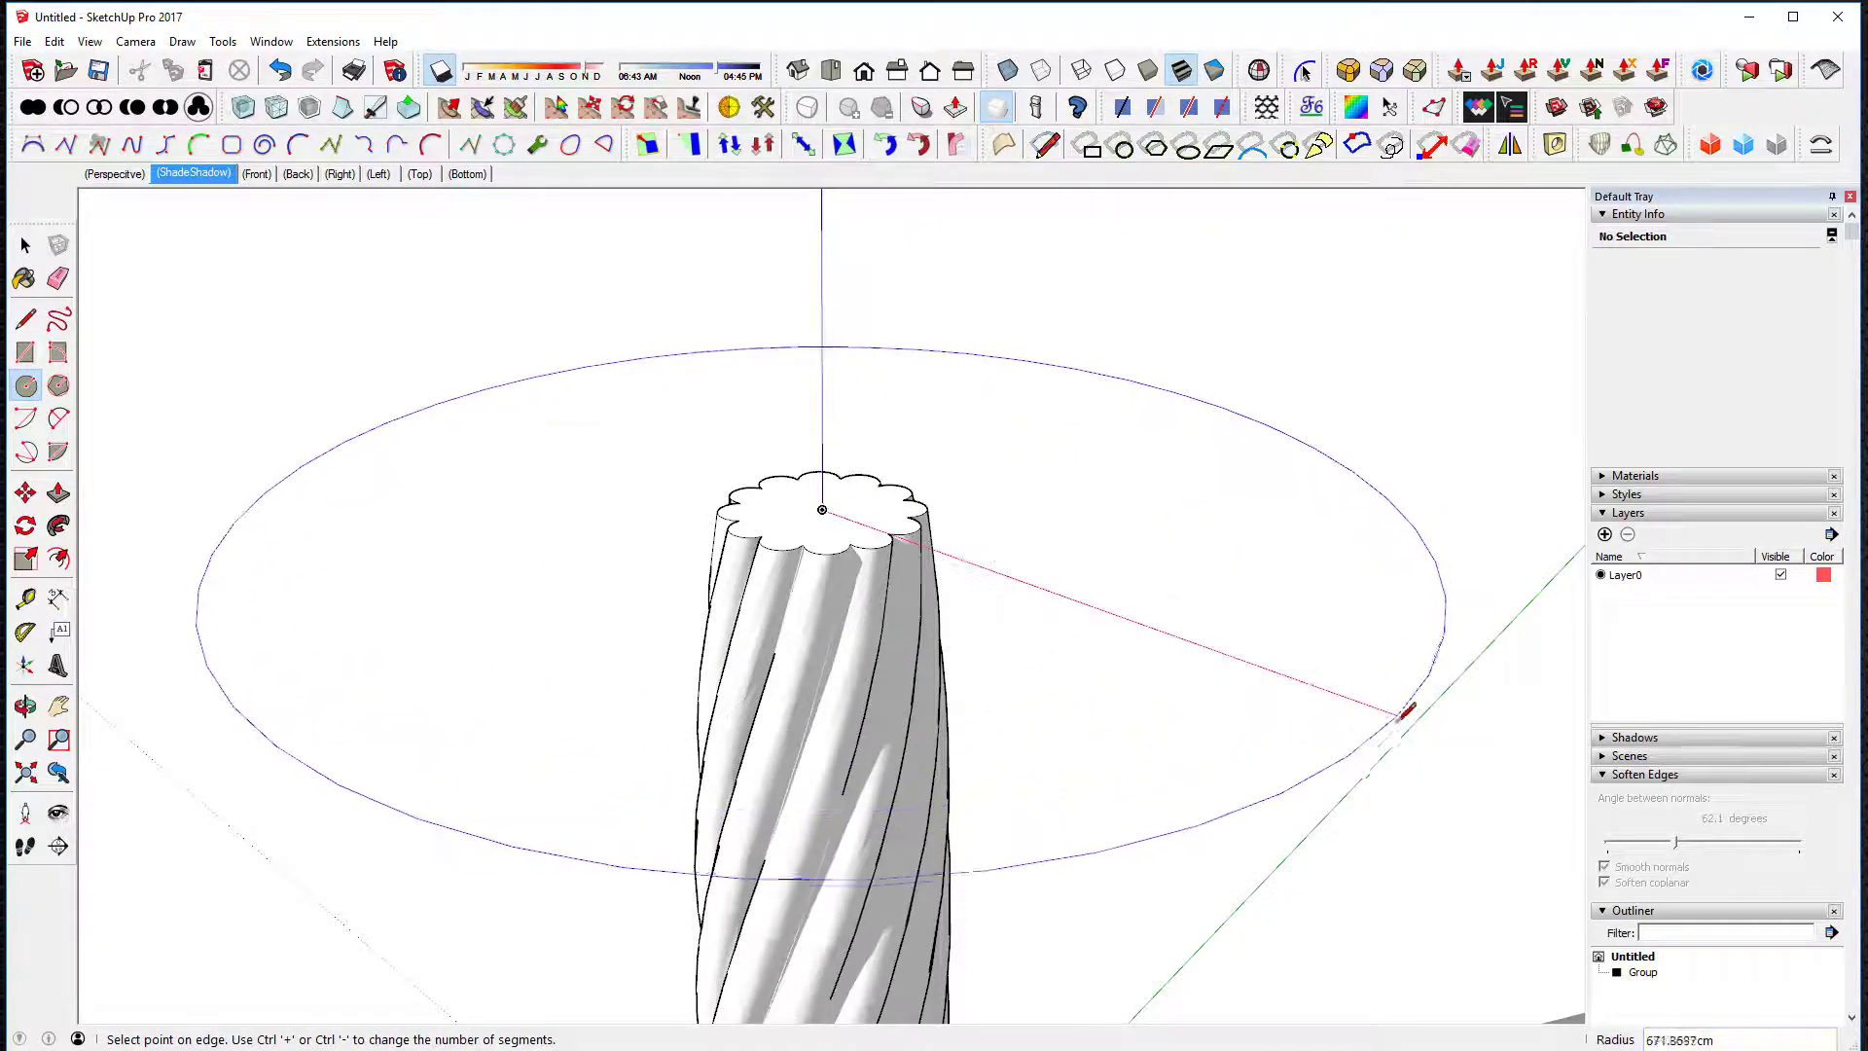
{"action": "left_click", "coordinate": [1418, 716]}
Step: Delete the large circle's face, keeping only its edge around the column top
{"action": "key", "text": "space"}
{"action": "left_click", "coordinate": [1304, 701]}
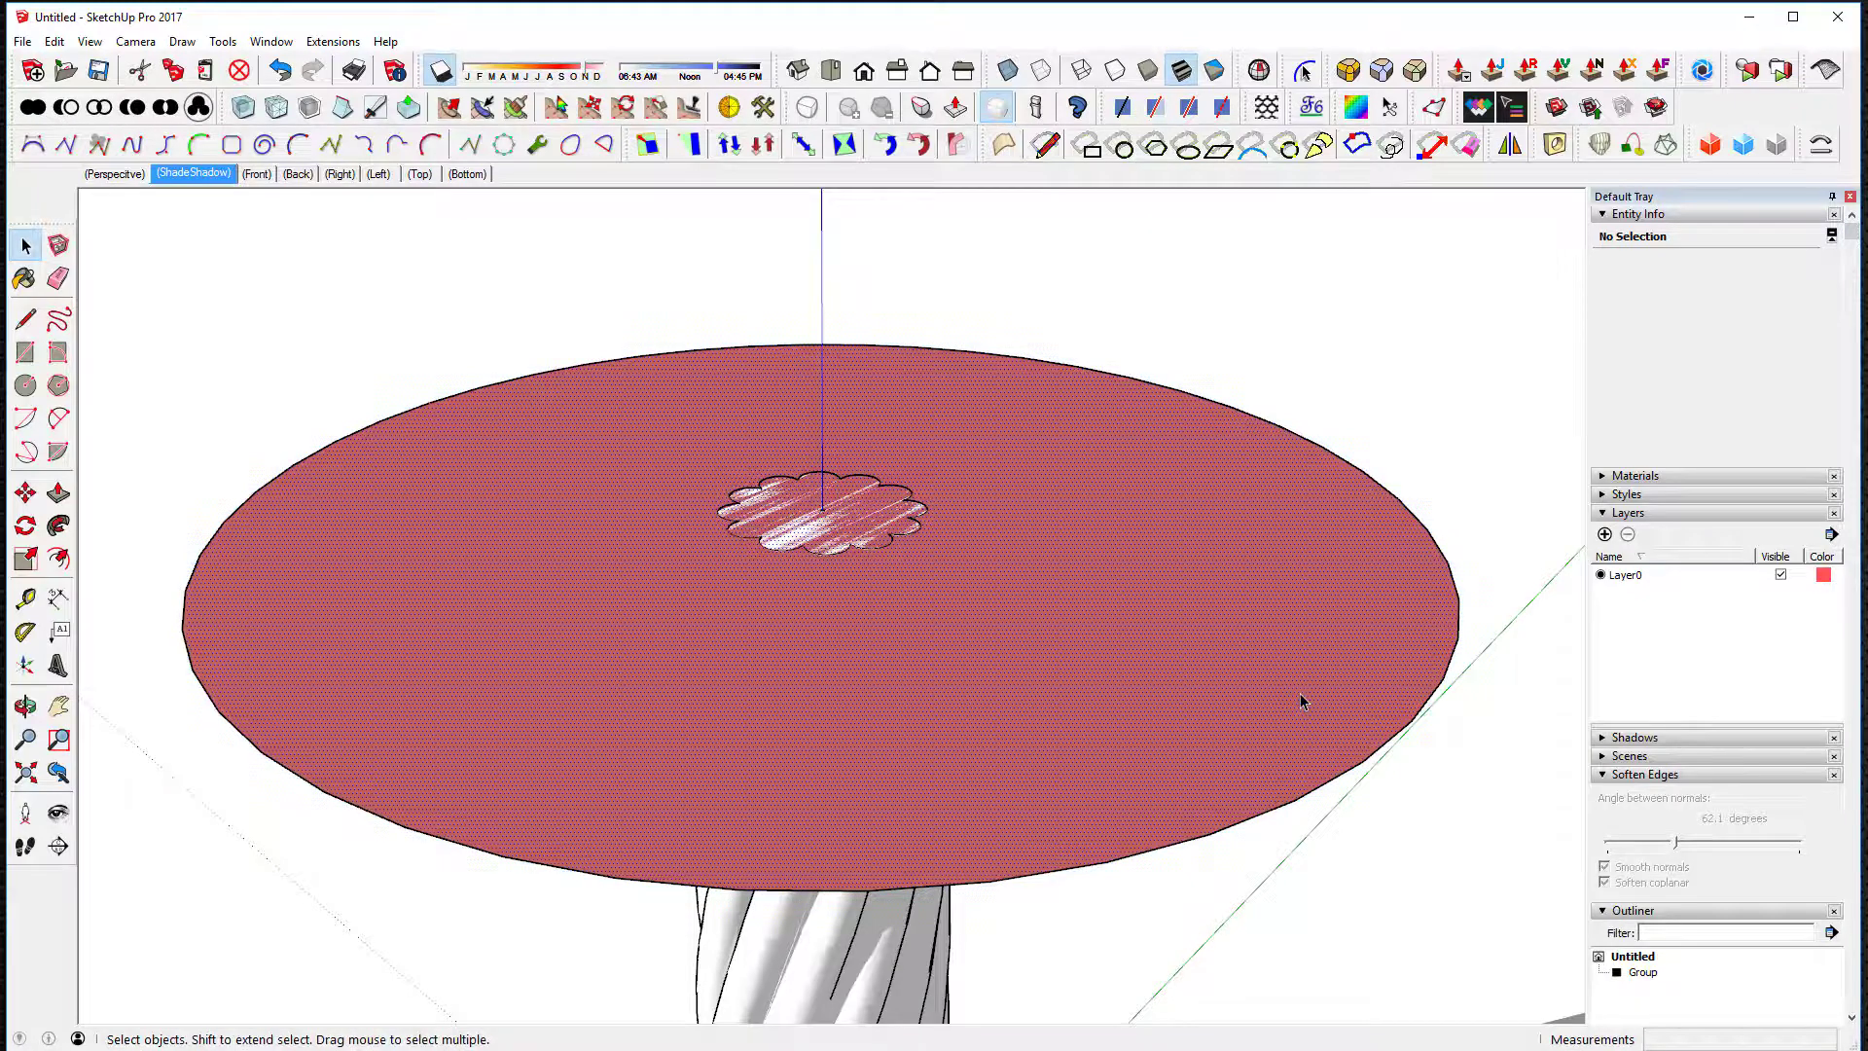
{"action": "key", "text": "Delete"}
{"action": "left_click", "coordinate": [819, 535]}
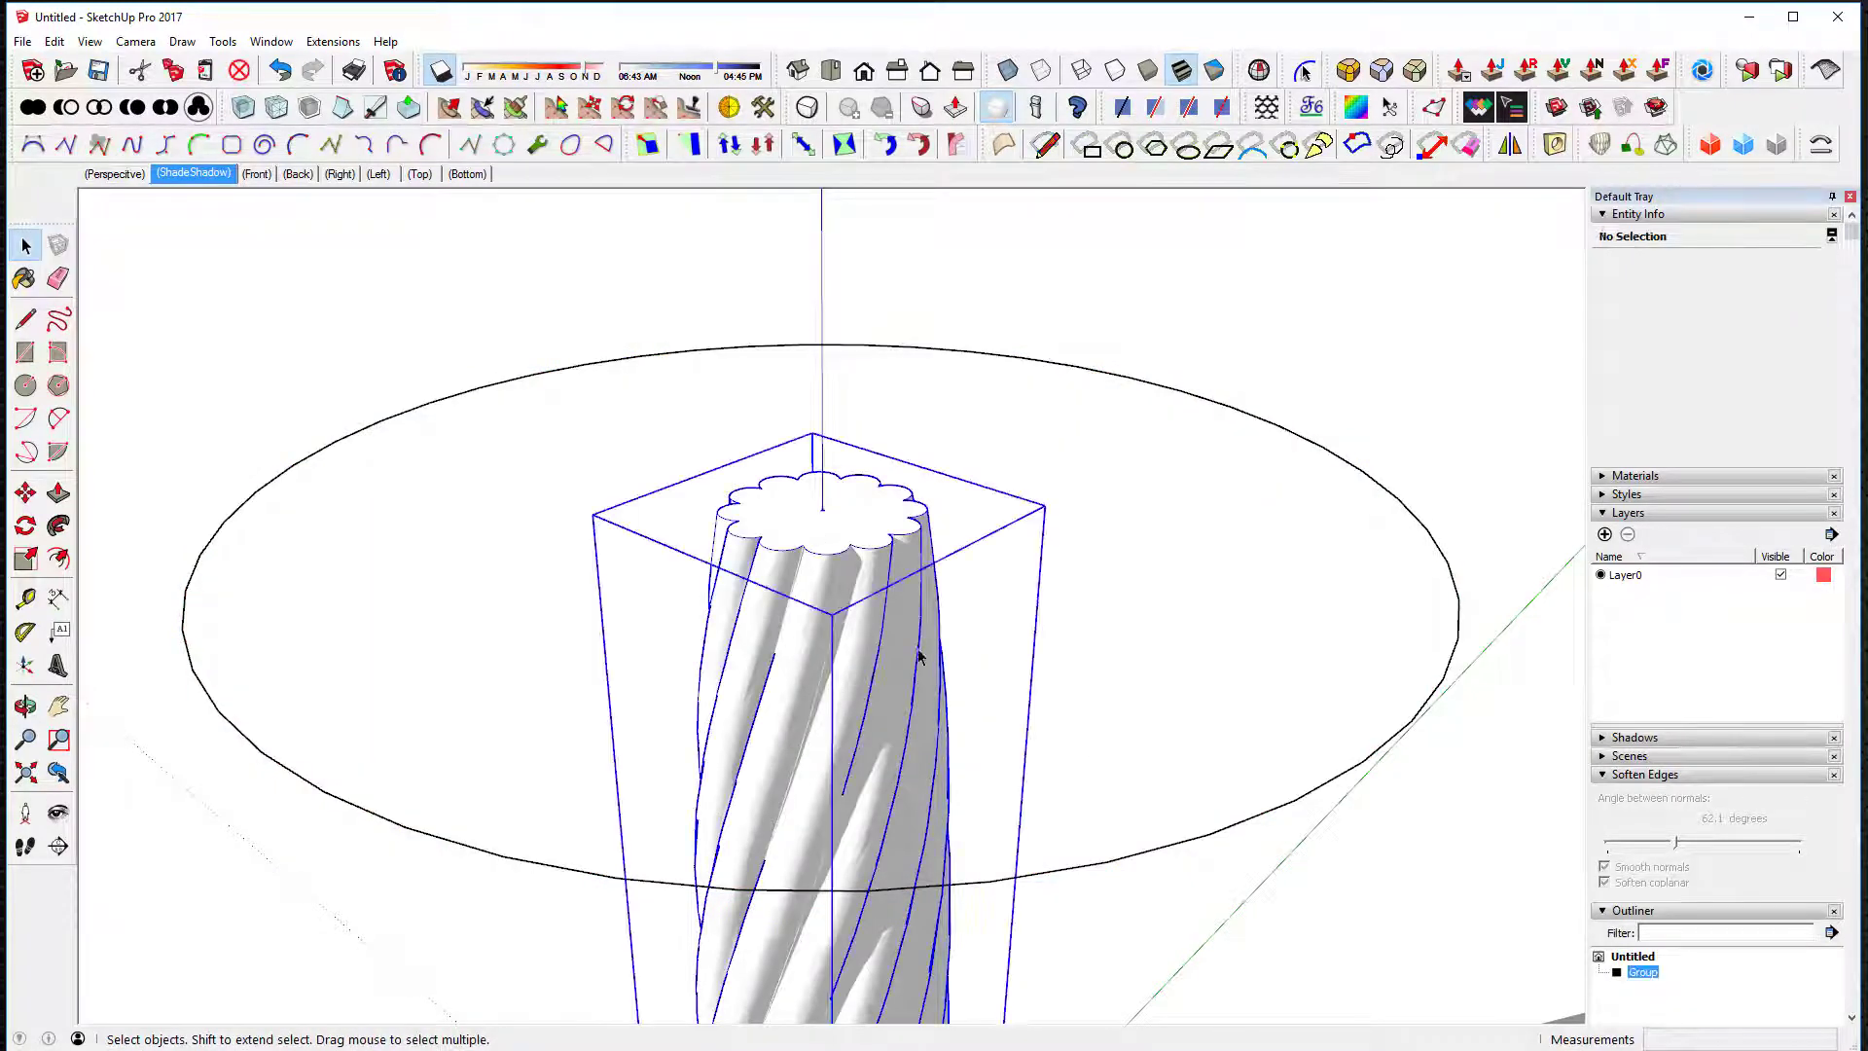
{"action": "middle_click_drag", "start_coordinate": [1212, 574], "coordinate": [973, 623]}
{"action": "left_click", "coordinate": [973, 622]}
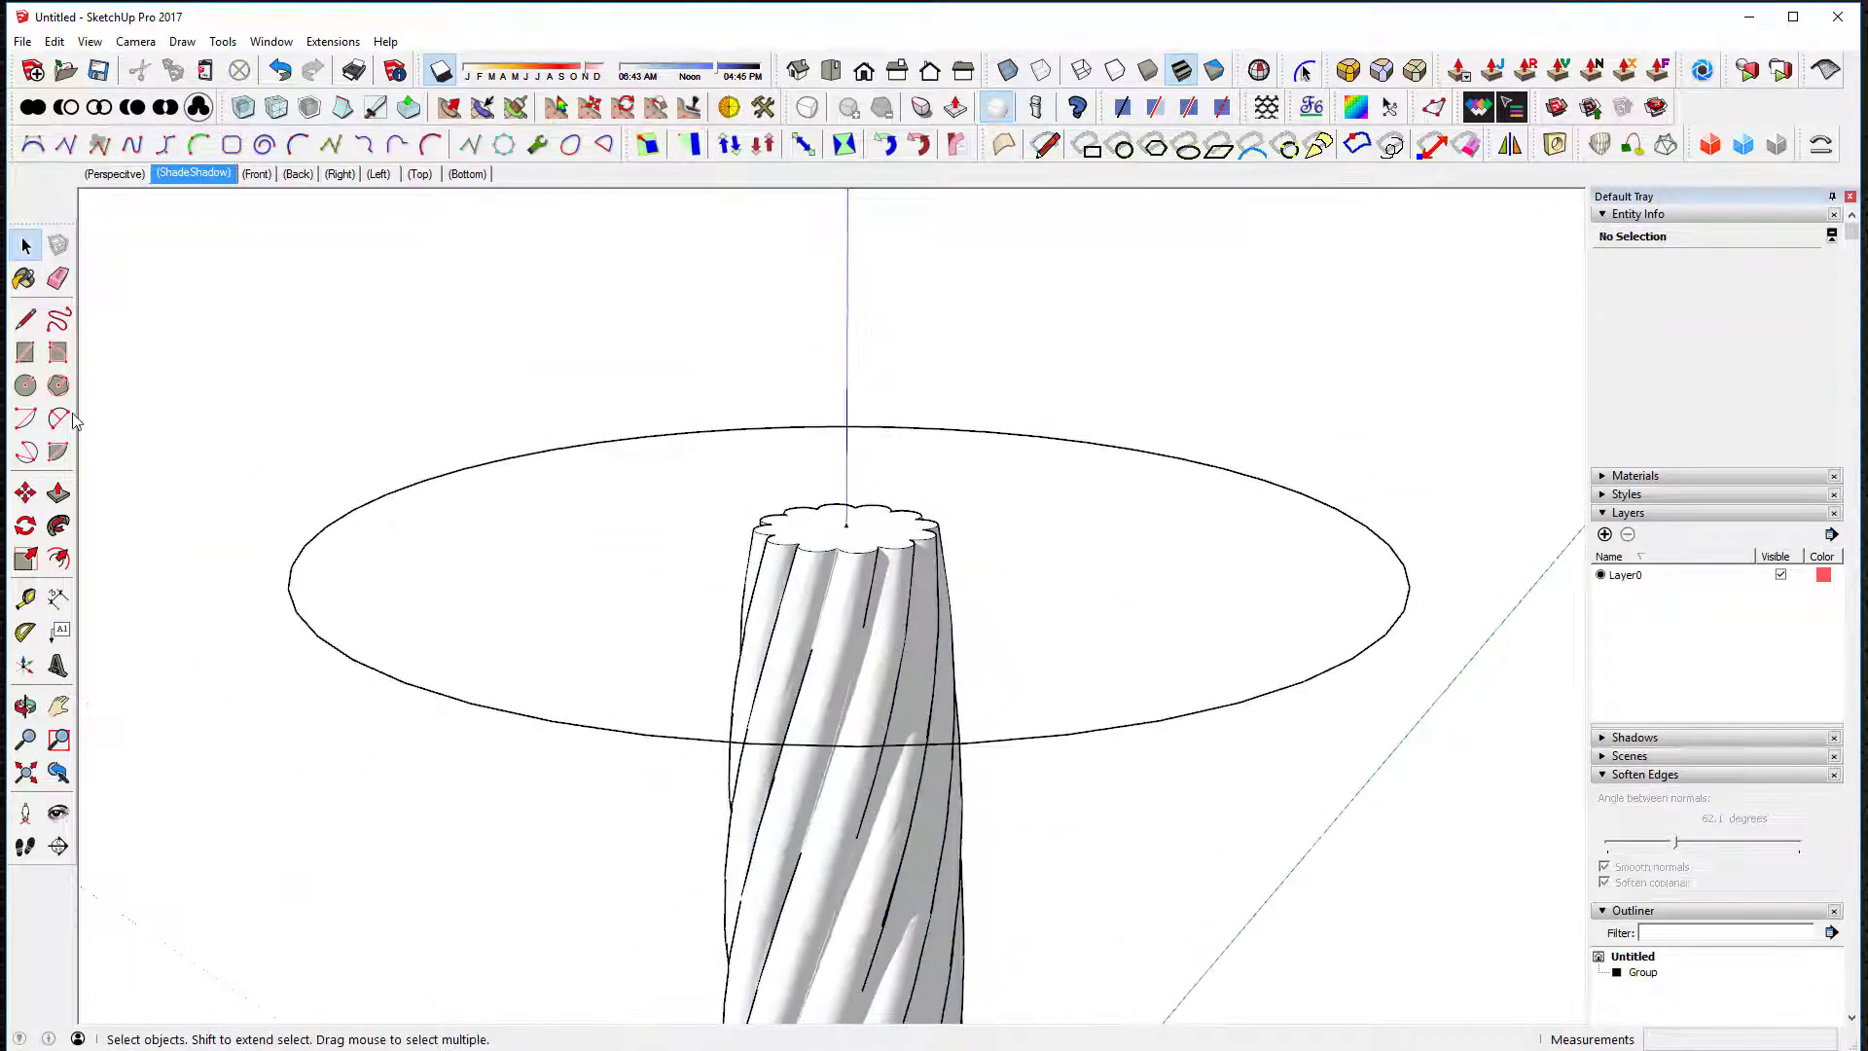
Step: Draw a vertical rectangle about 334 by 58 cm, starting at the column top's centre point and extending outward
{"action": "left_click", "coordinate": [25, 352]}
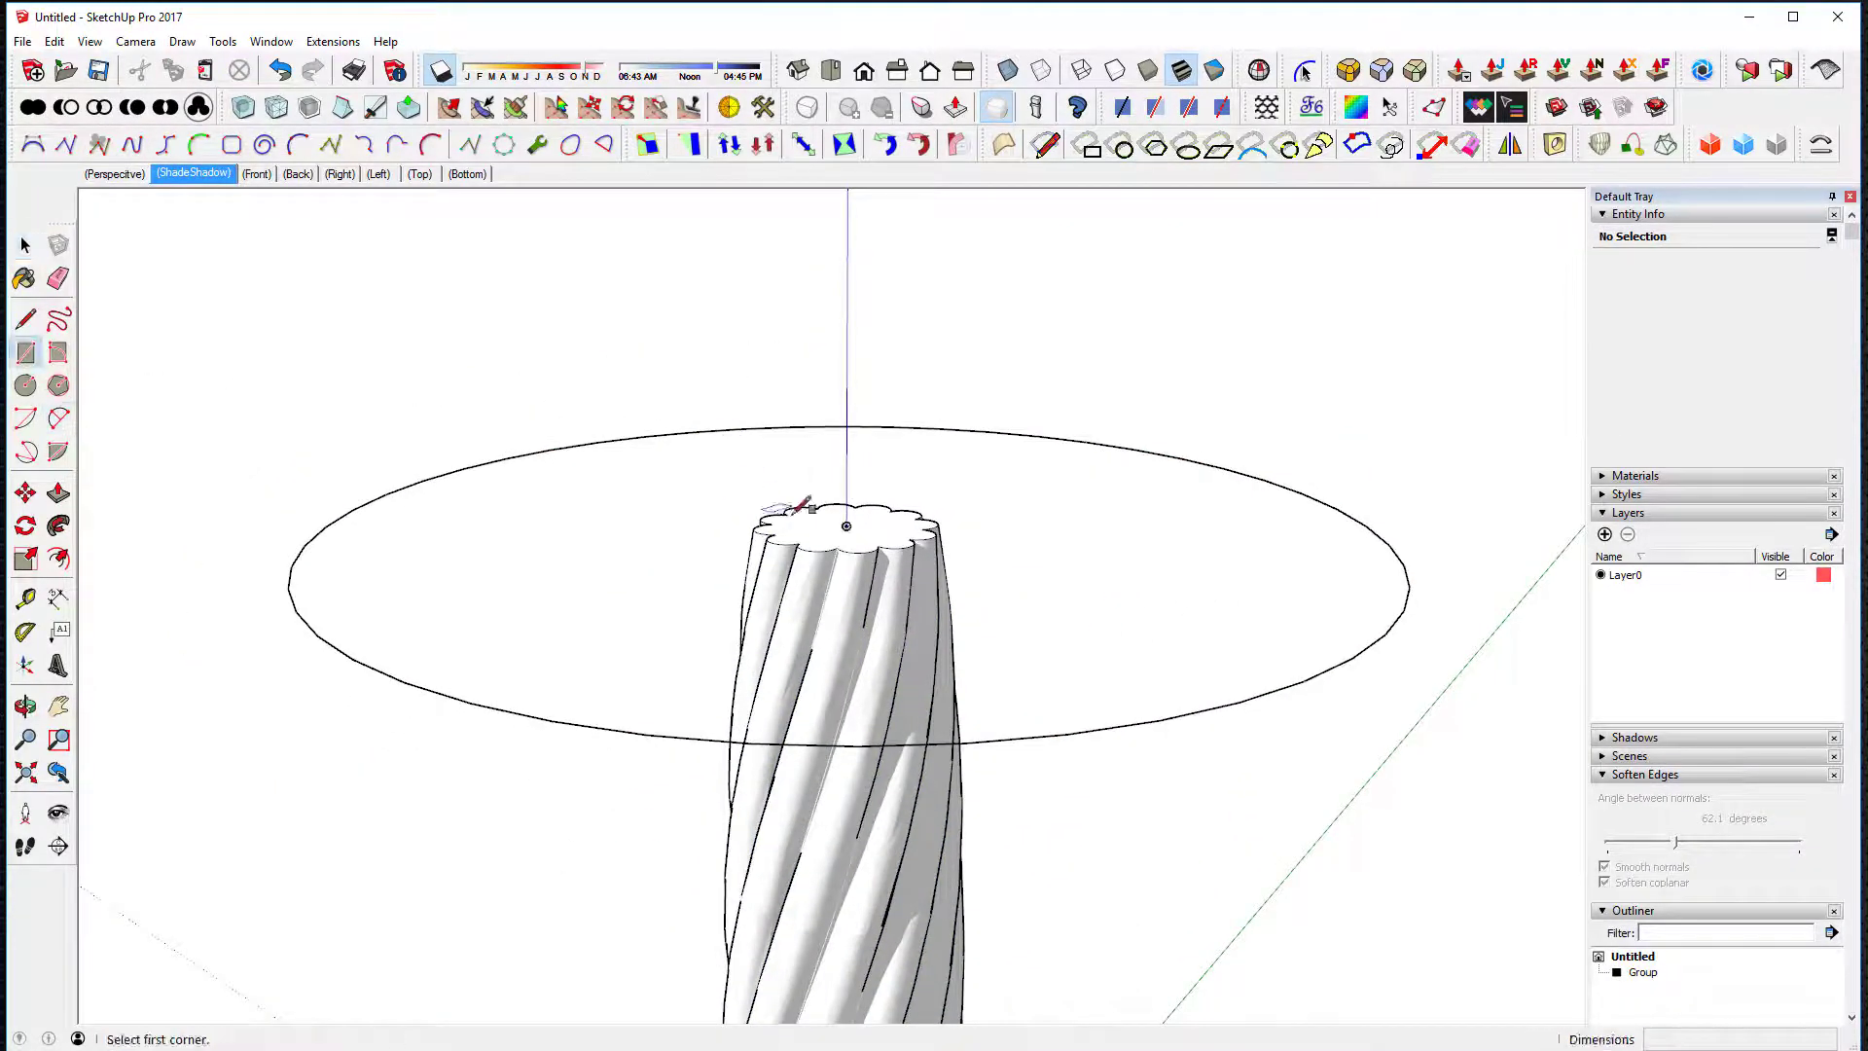
{"action": "left_click", "coordinate": [844, 526]}
{"action": "middle_click_drag", "start_coordinate": [943, 505], "coordinate": [1001, 405]}
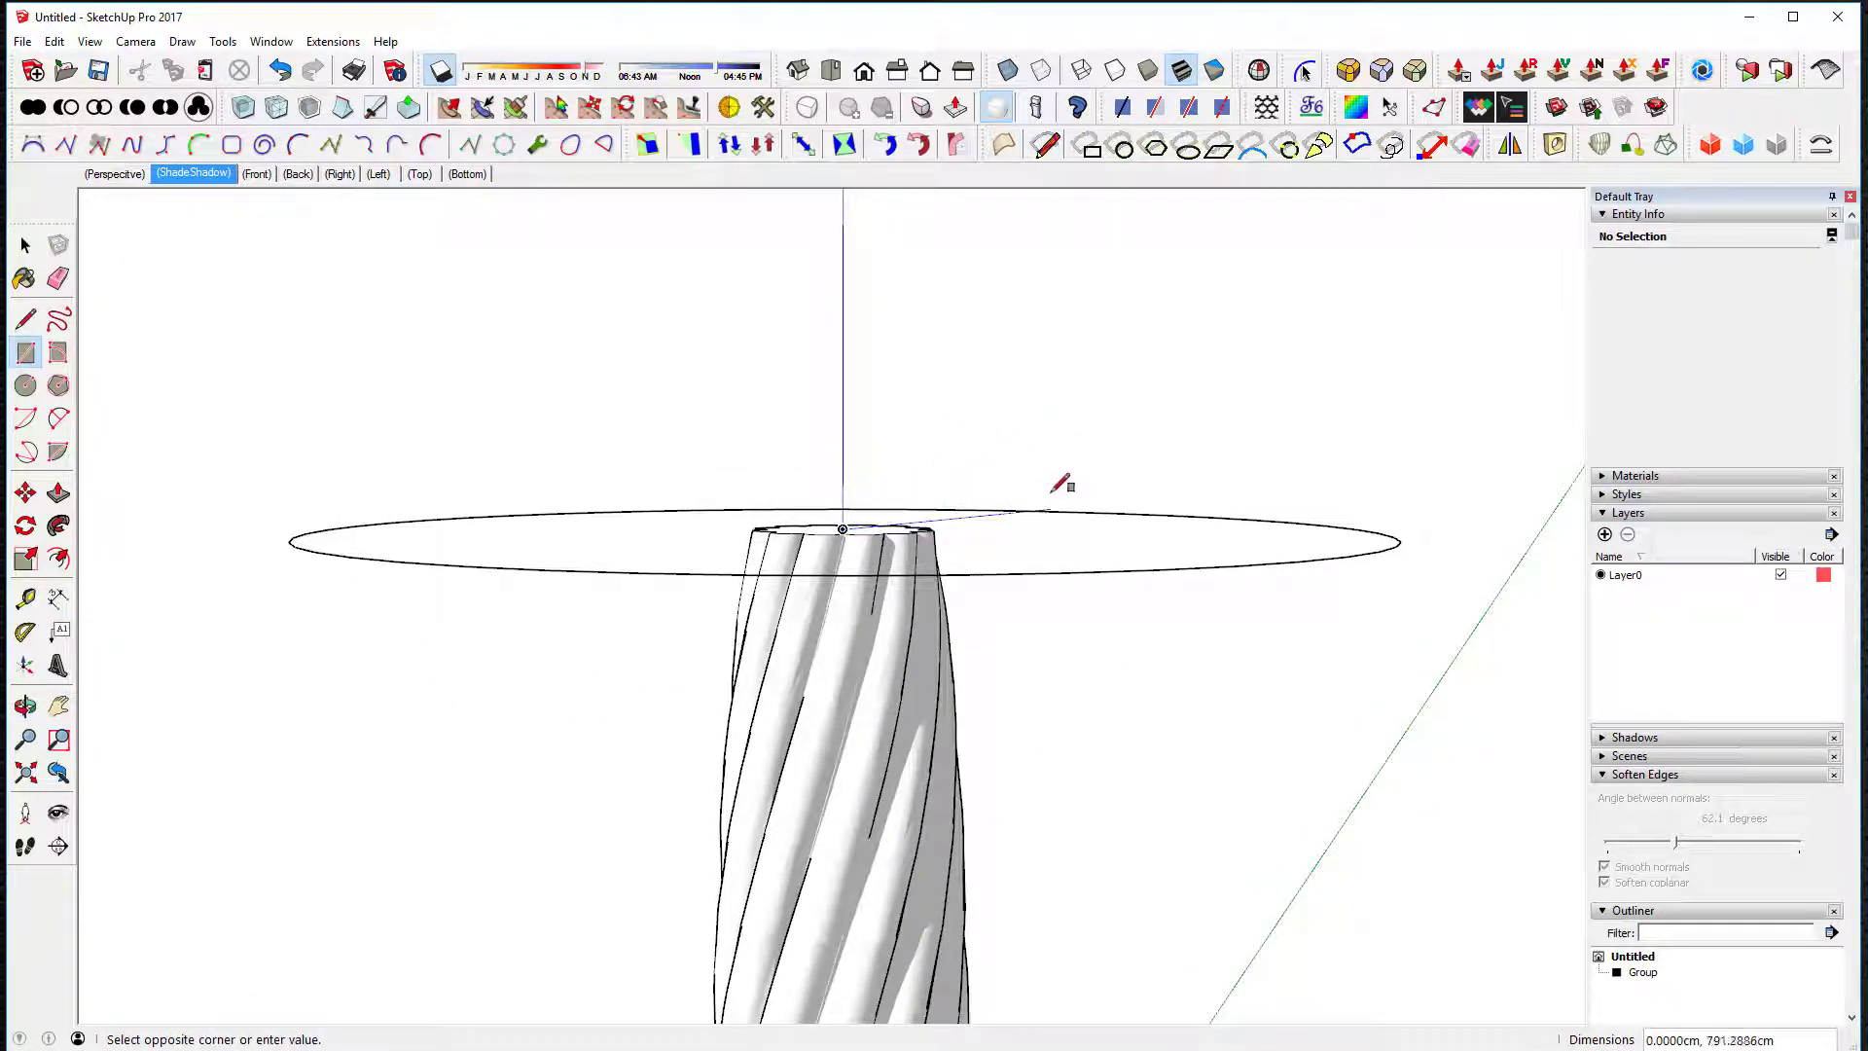
{"action": "scroll", "coordinate": [1061, 483], "scroll_direction": "up", "scroll_amount": 3}
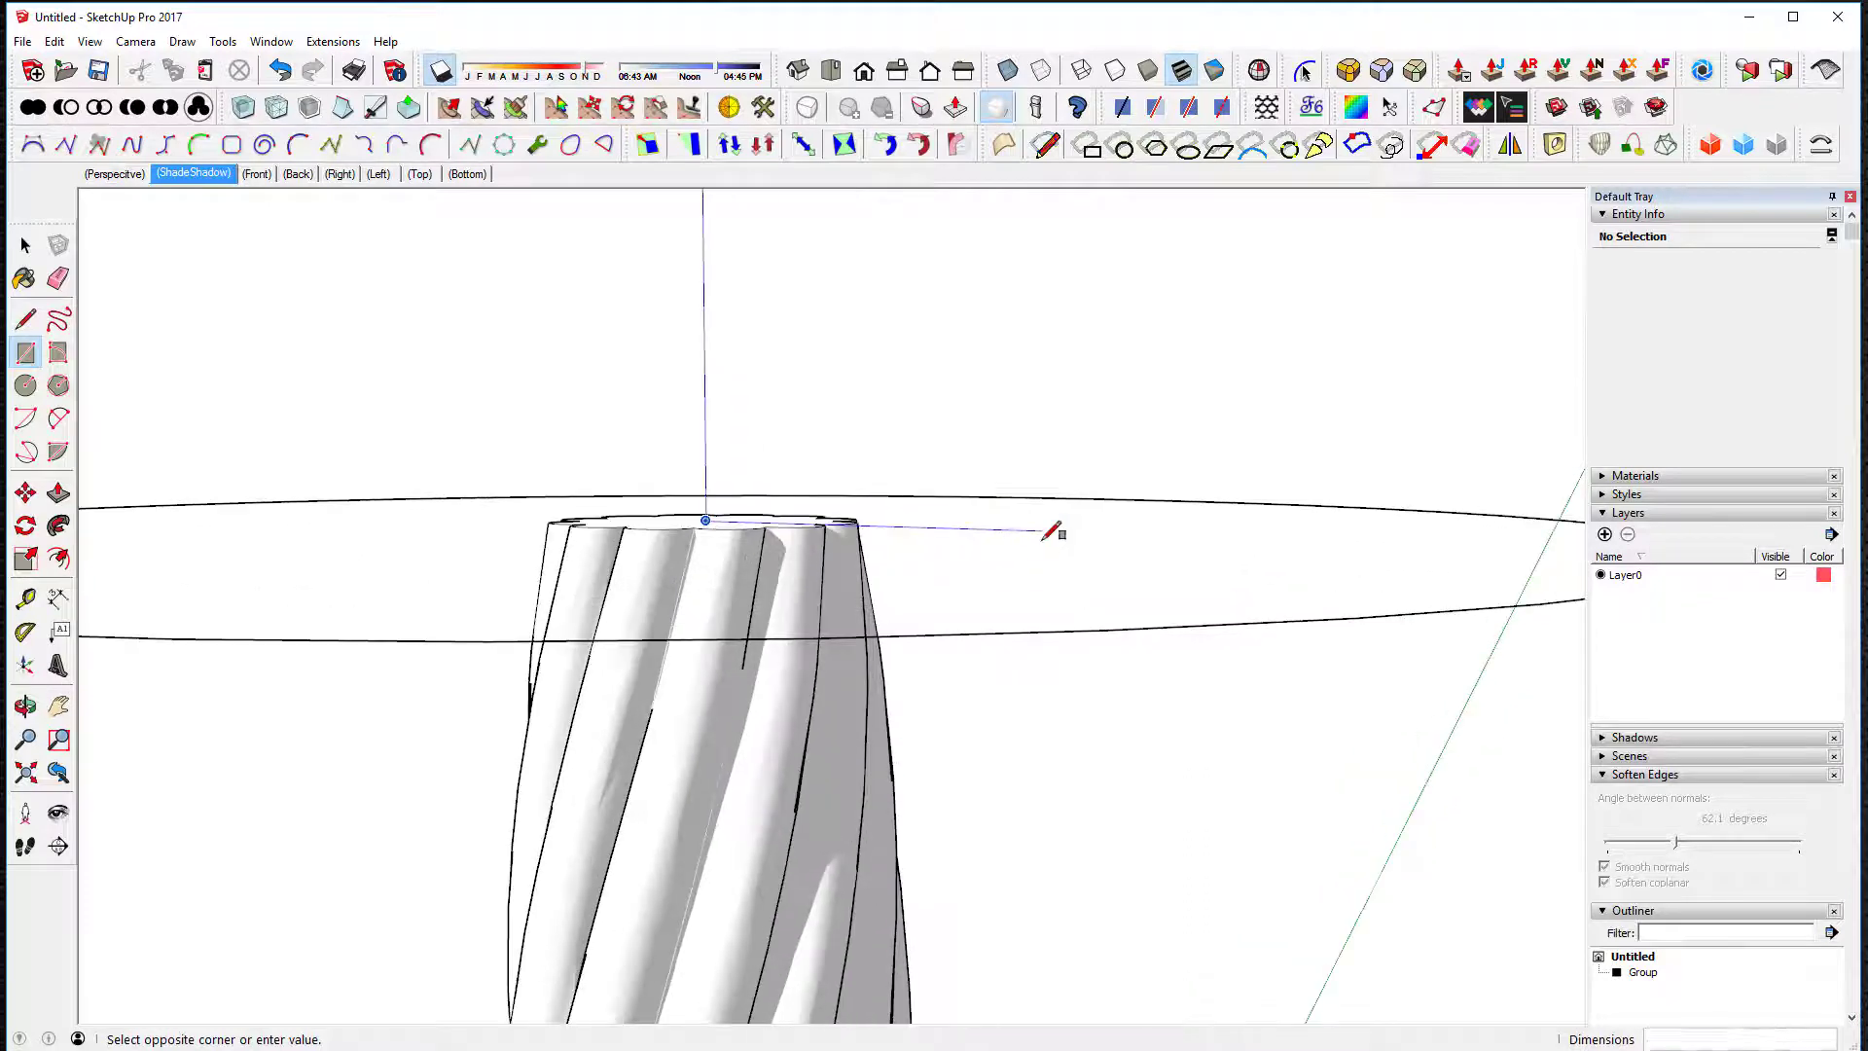
{"action": "left_click", "coordinate": [1119, 446]}
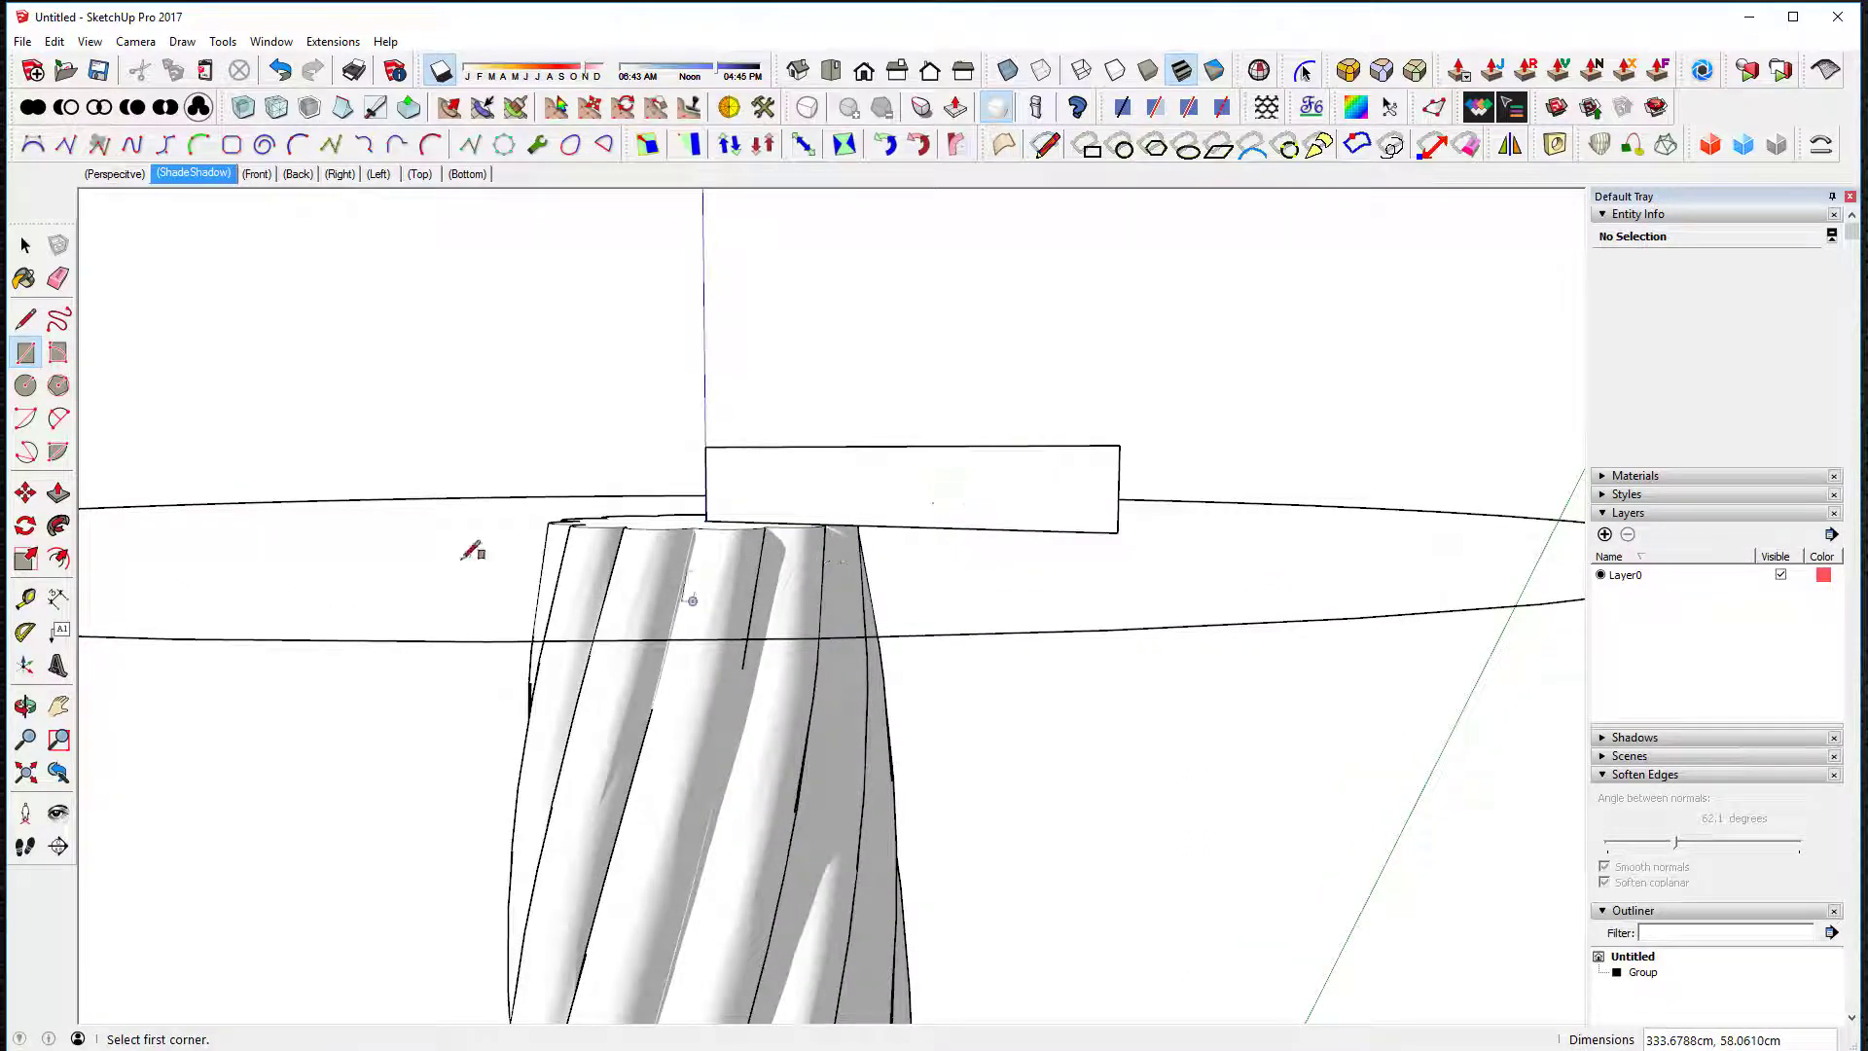
Step: Split the vertical rectangle into two equal horizontal halves with a line between the midpoints of its short edges
{"action": "left_click", "coordinate": [25, 318]}
{"action": "middle_click_drag", "start_coordinate": [1097, 525], "coordinate": [1104, 465]}
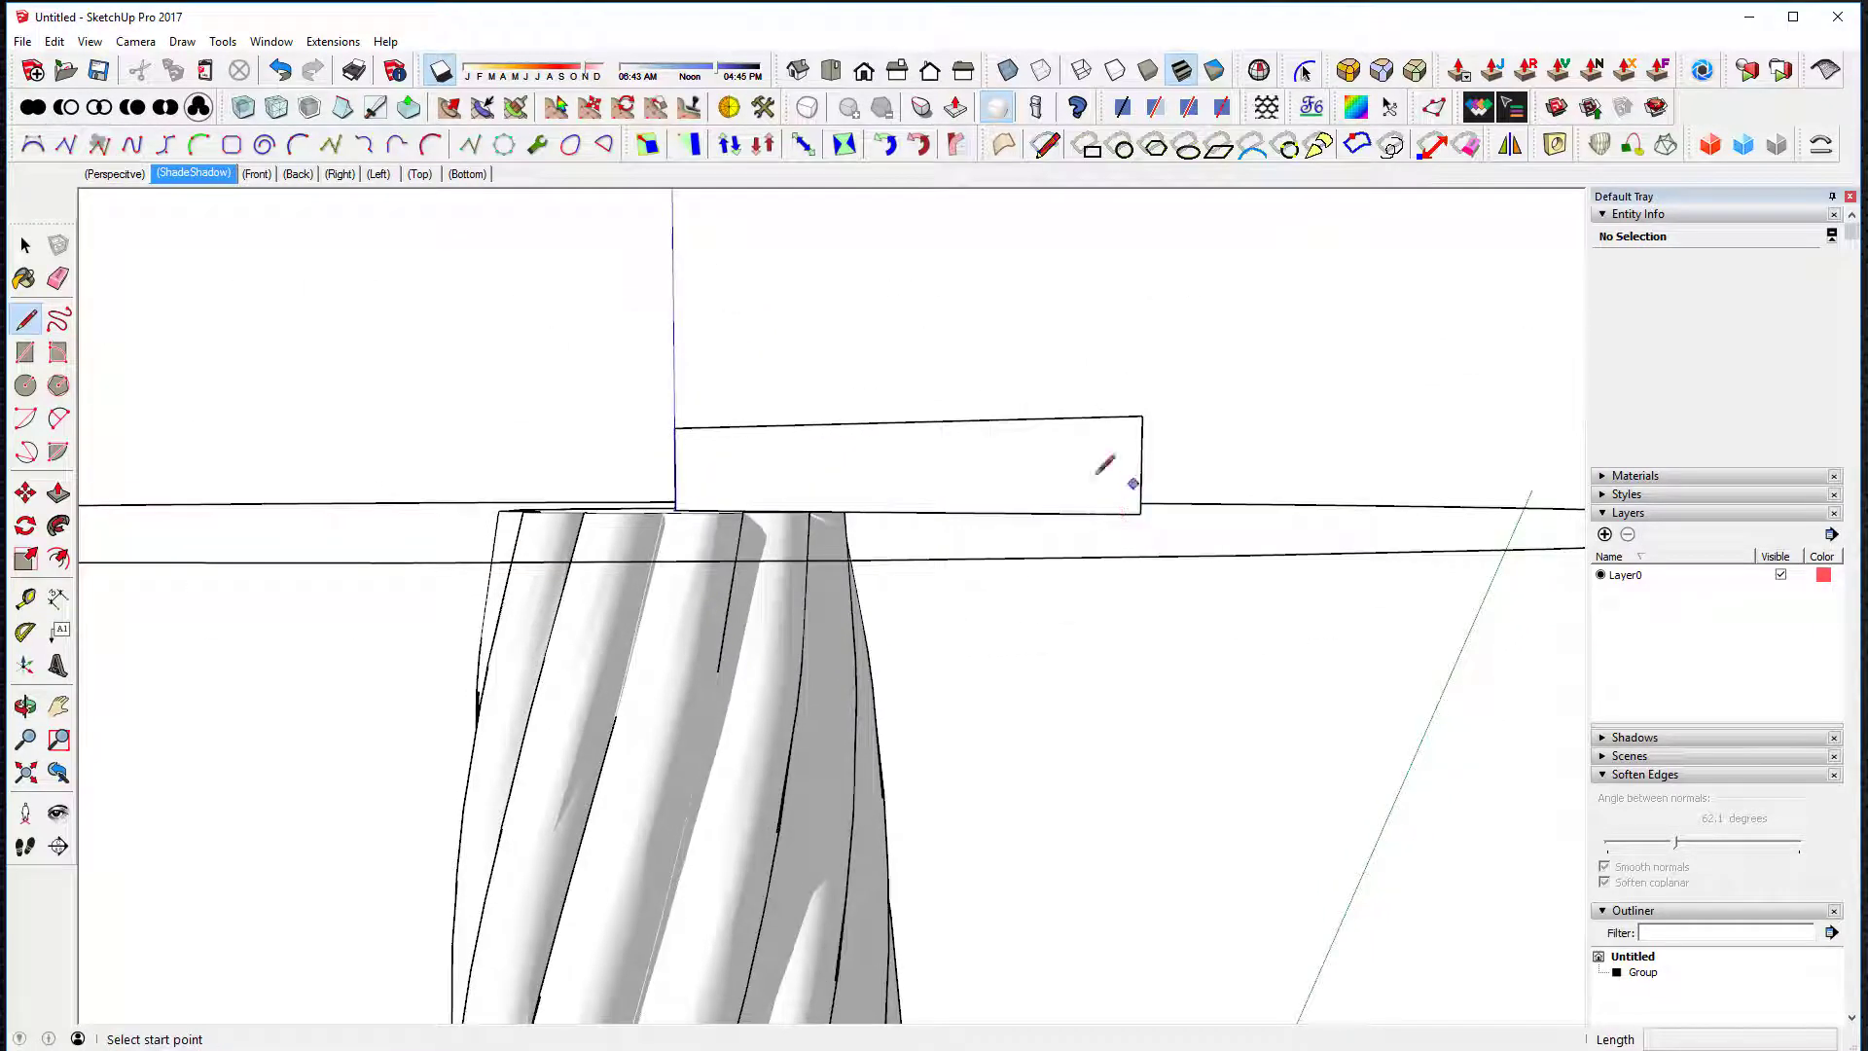
{"action": "left_click", "coordinate": [675, 469]}
{"action": "left_click", "coordinate": [1142, 465]}
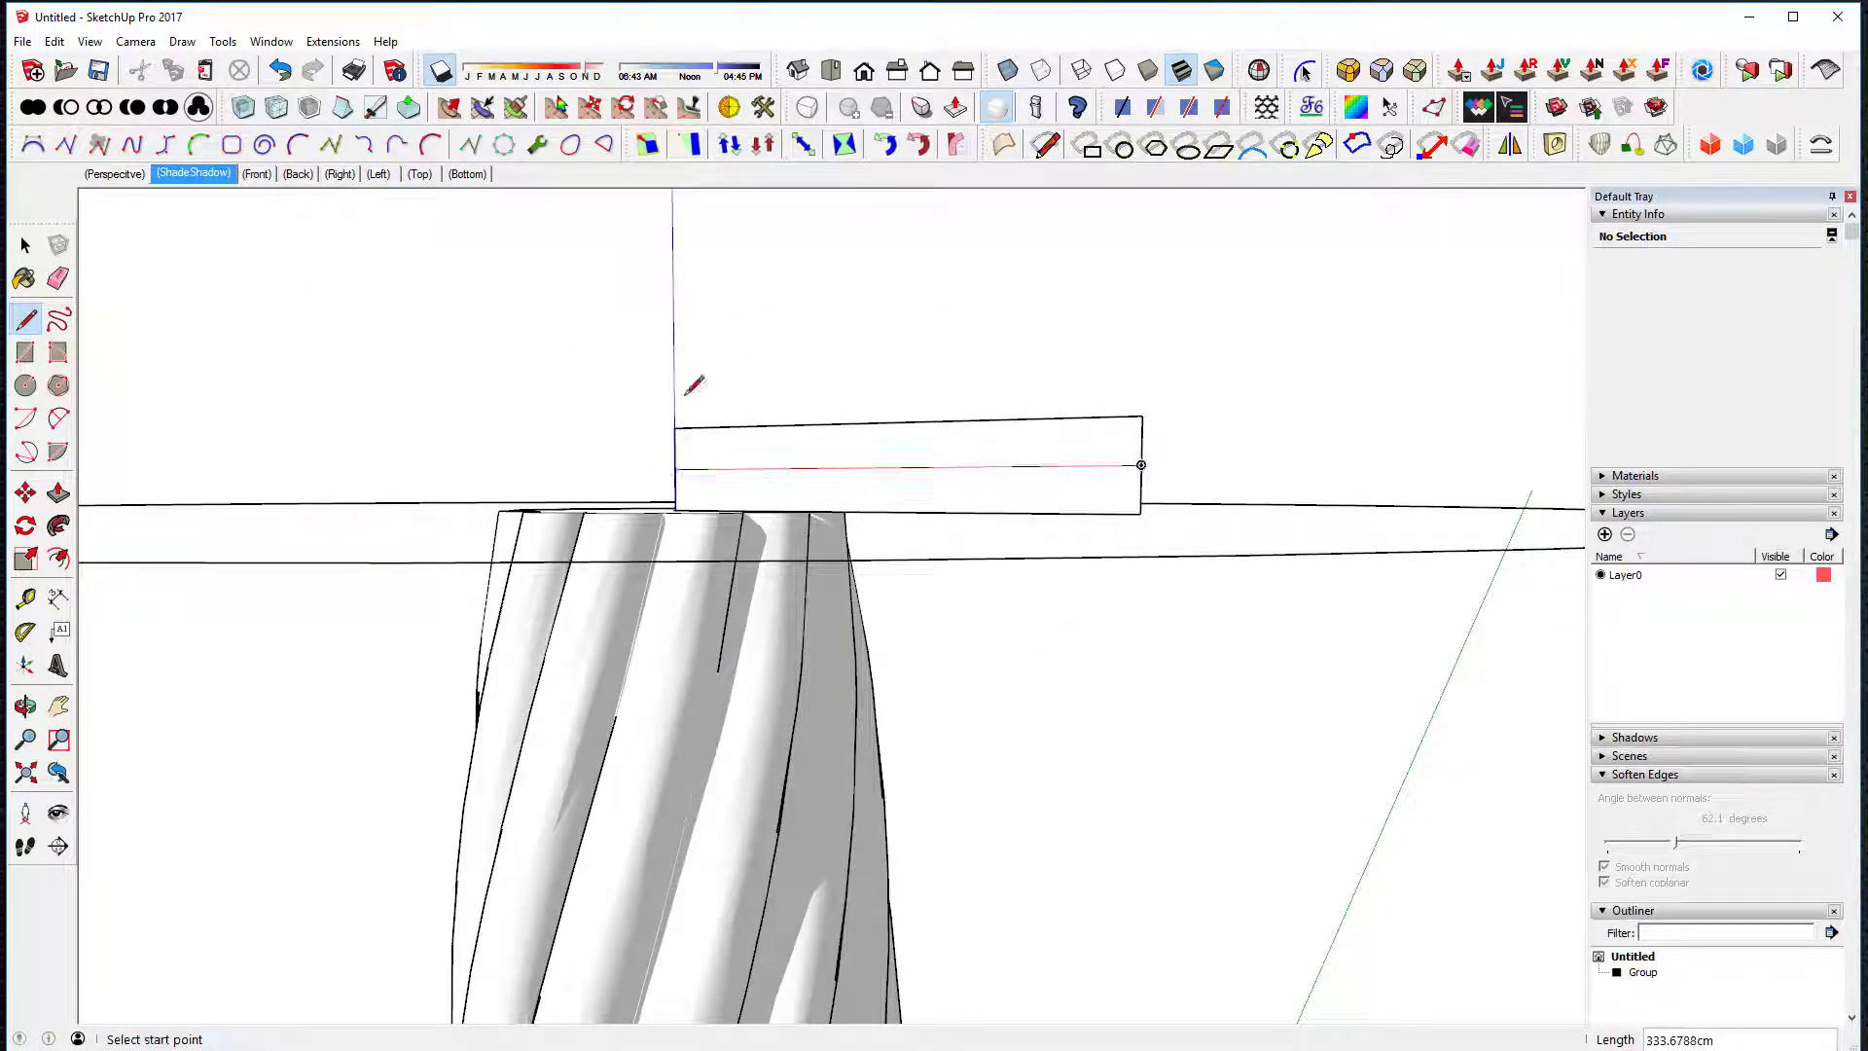
{"action": "left_click", "coordinate": [58, 418]}
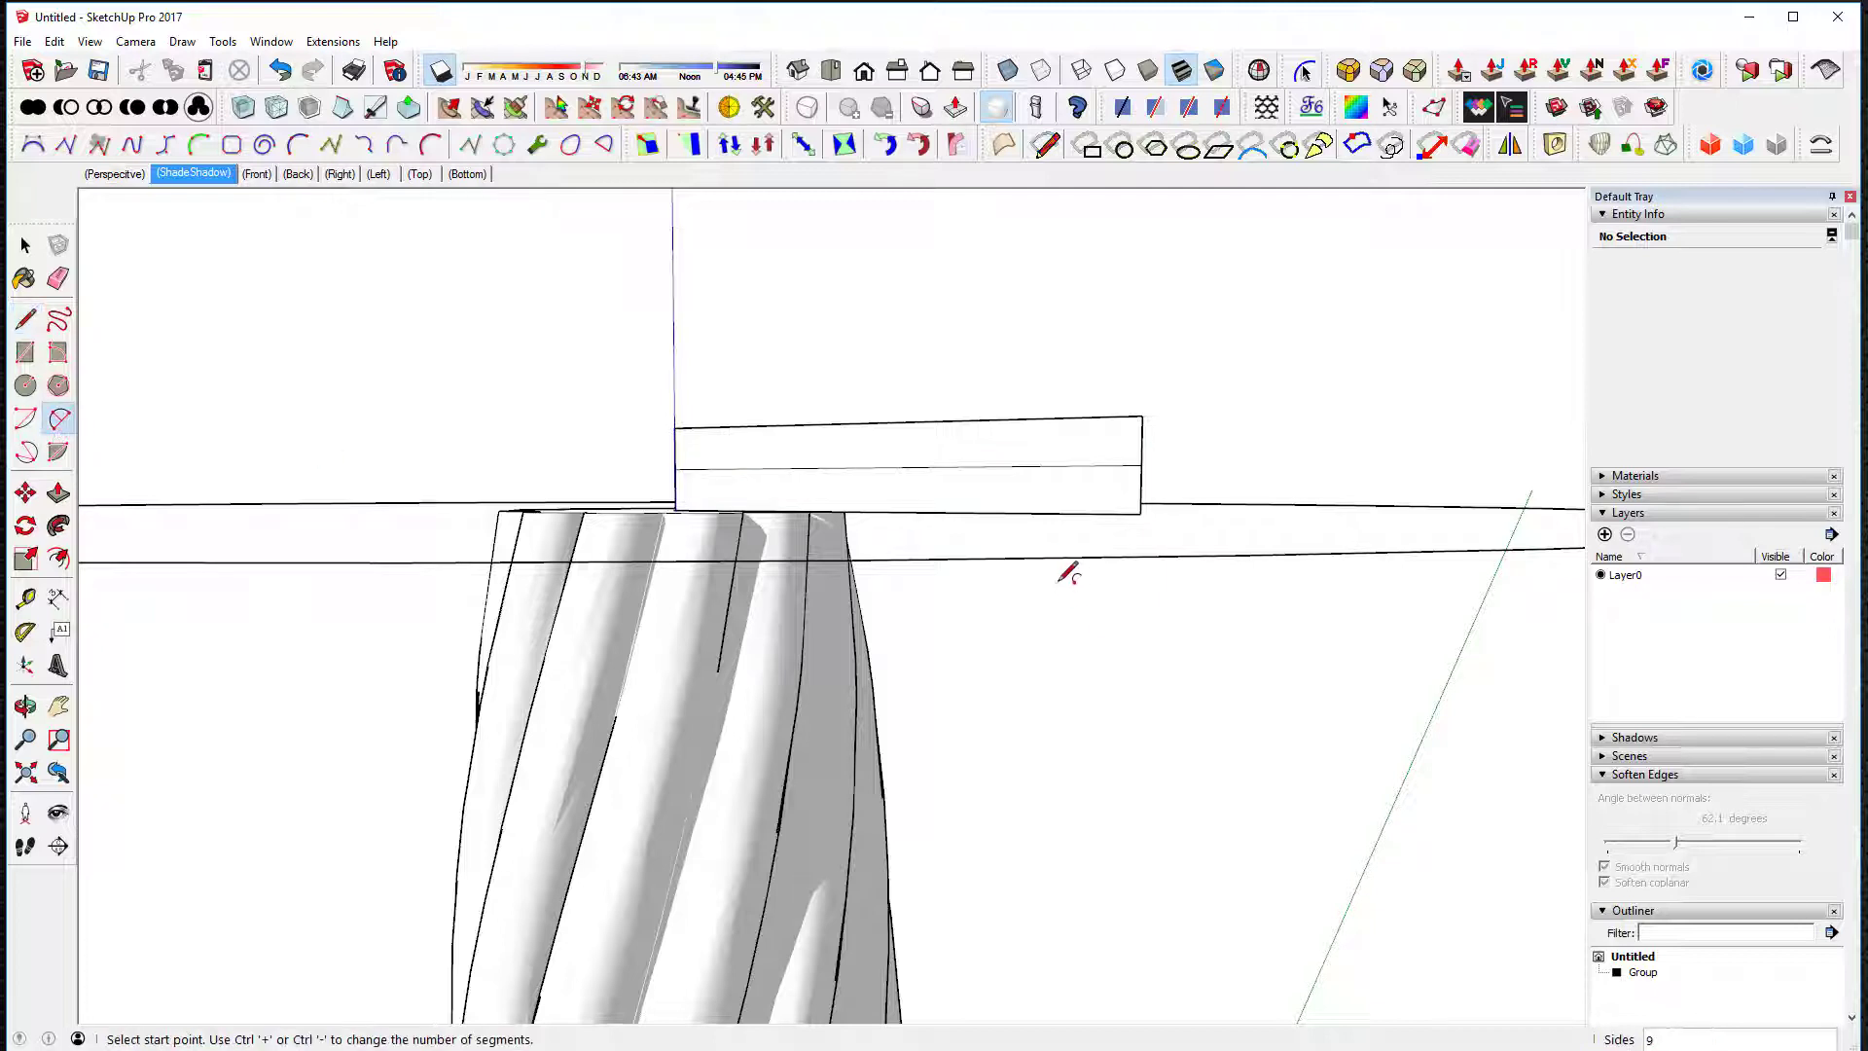
{"action": "left_click", "coordinate": [1102, 512]}
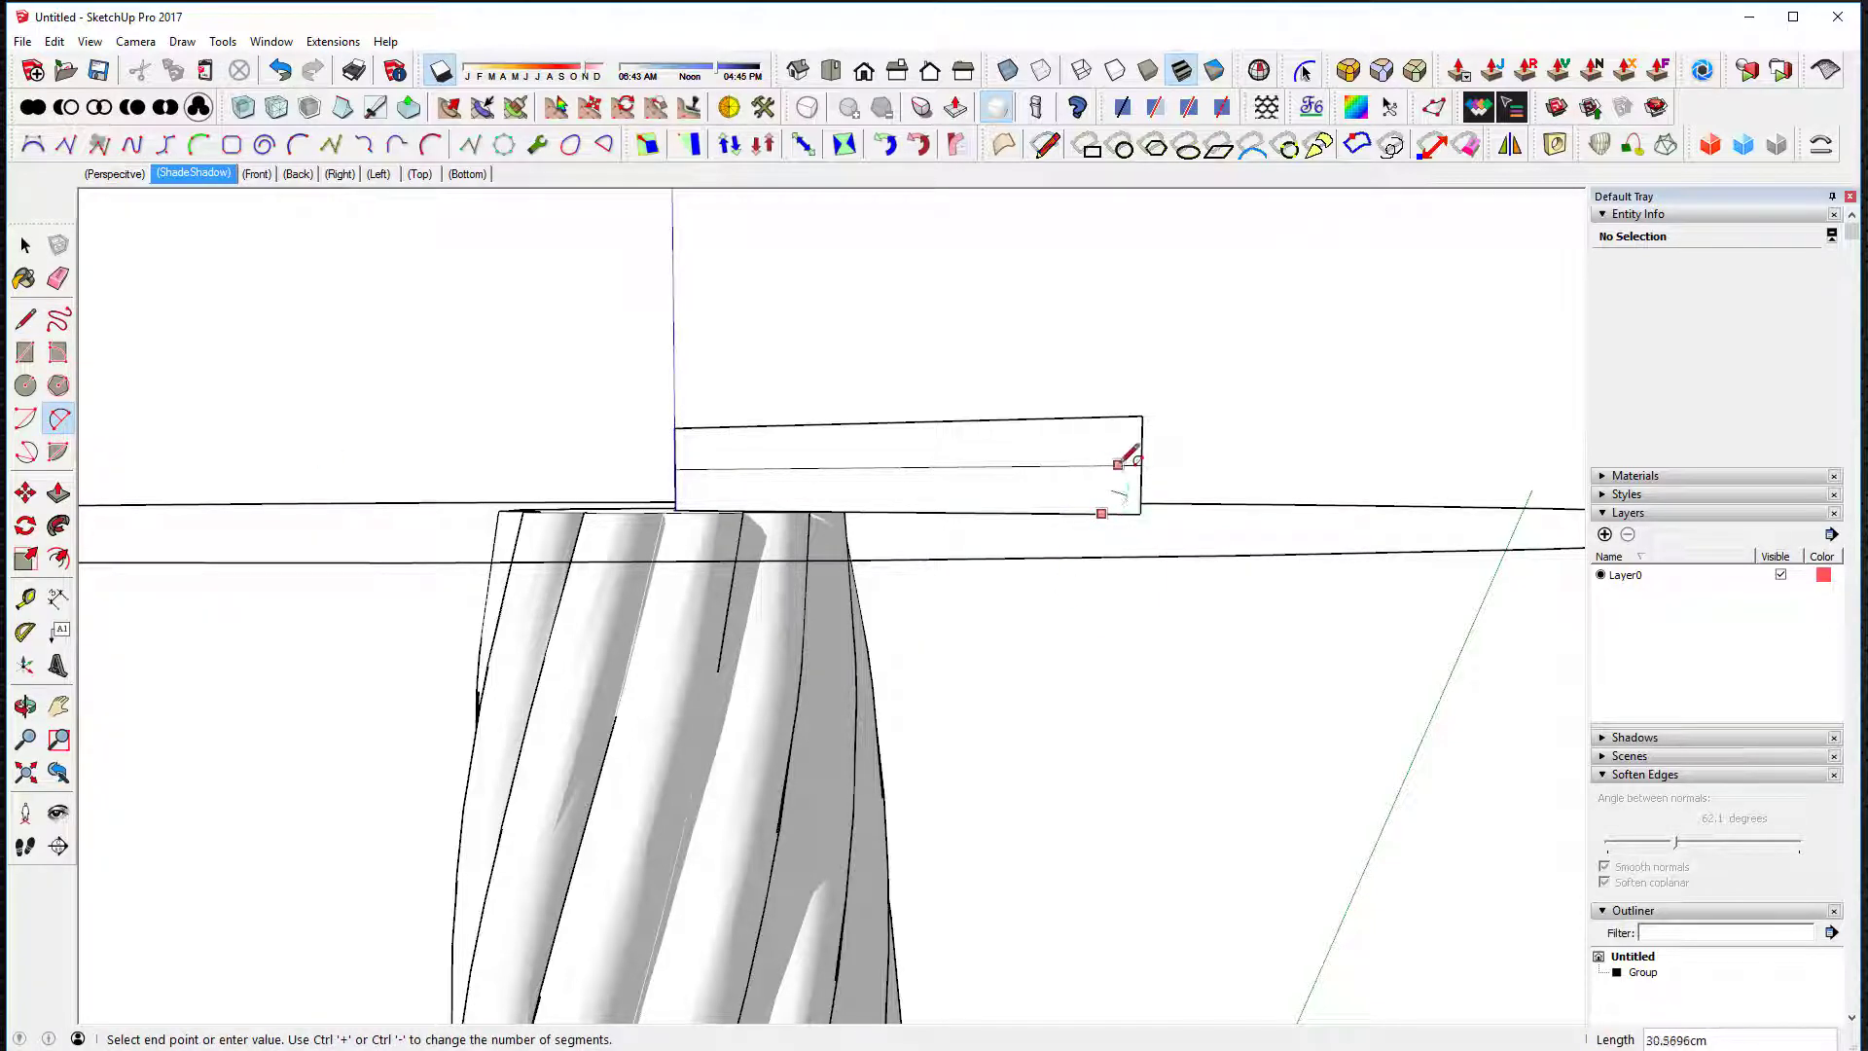
{"action": "scroll", "coordinate": [1124, 458], "scroll_direction": "up", "scroll_amount": 3}
{"action": "mouse_move", "coordinate": [1155, 434]}
{"action": "middle_mouse_down"}
{"action": "mouse_move", "coordinate": [996, 501]}
{"action": "mouse_move", "coordinate": [1092, 588]}
{"action": "middle_mouse_up"}
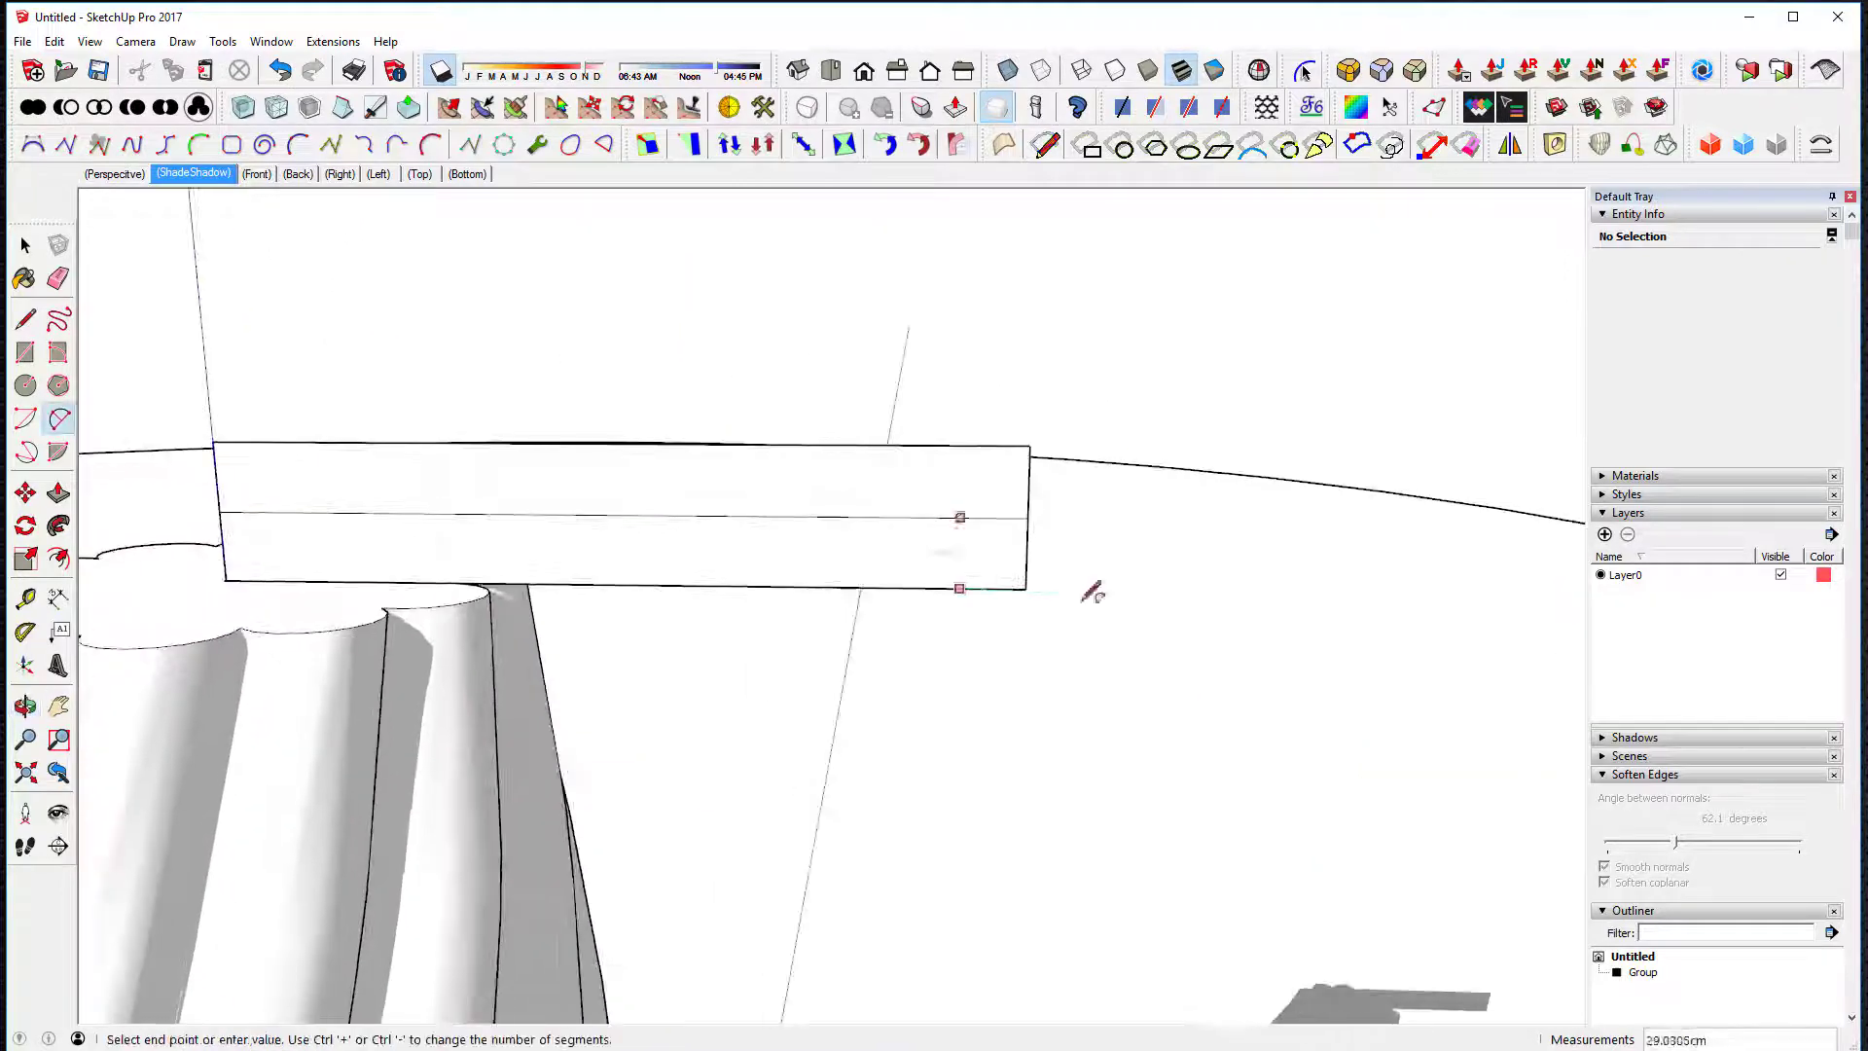
{"action": "middle_click_drag", "start_coordinate": [1551, 679], "coordinate": [1246, 538]}
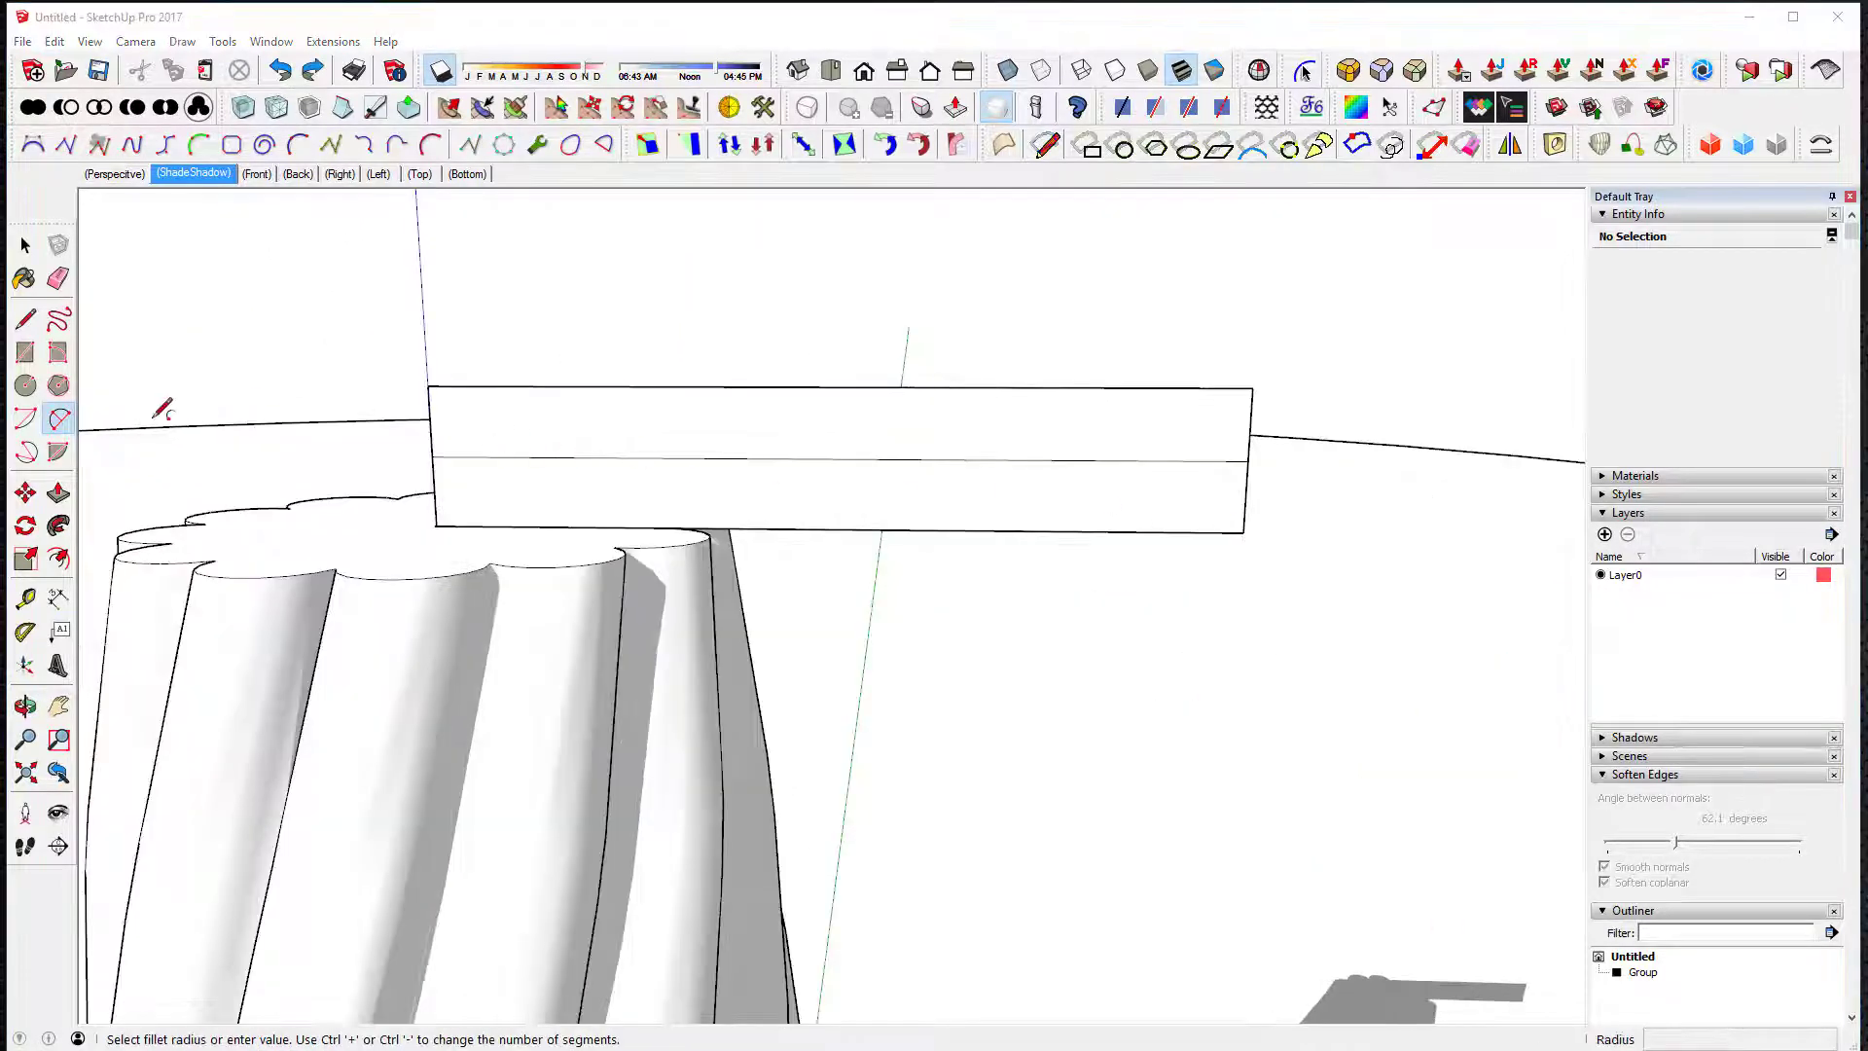
{"action": "left_click", "coordinate": [1149, 459]}
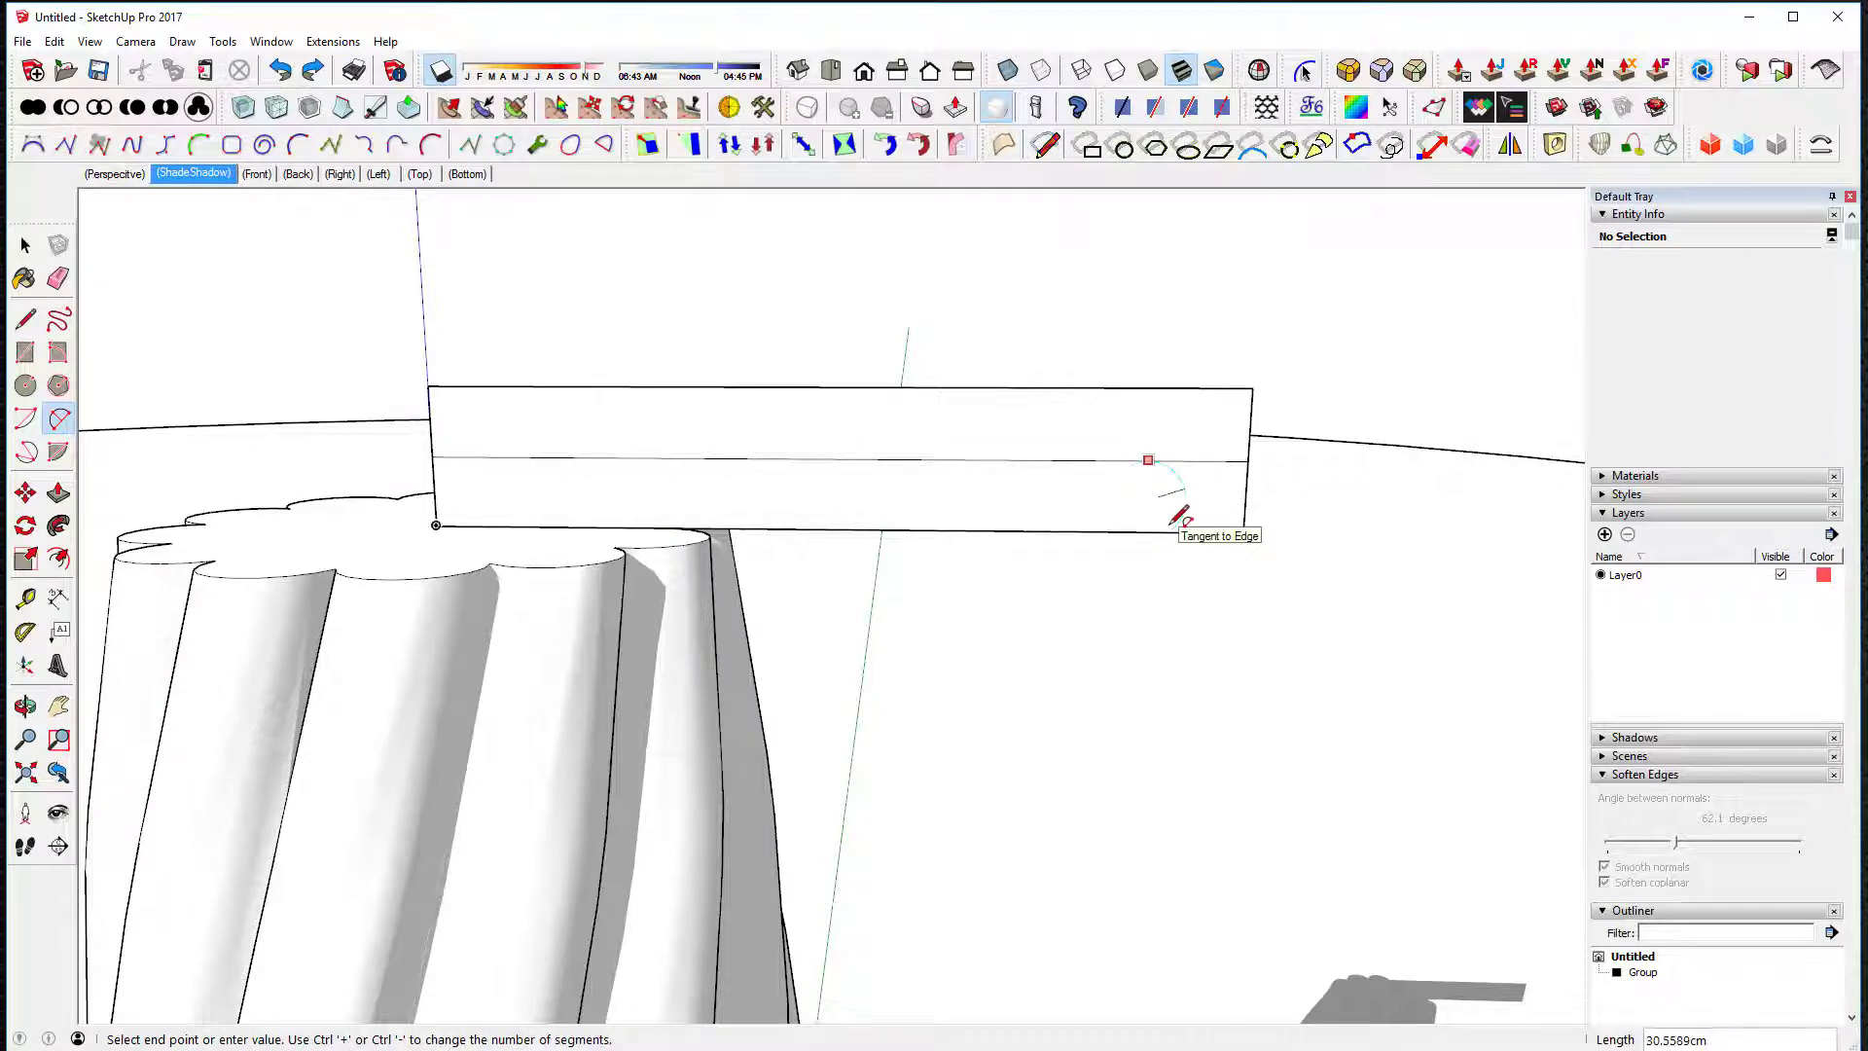
{"action": "key", "text": "Escape"}
Step: Round the lower strip's outer end with two tangent arcs meeting at the middle of its outer edge
{"action": "left_click", "coordinate": [1247, 497]}
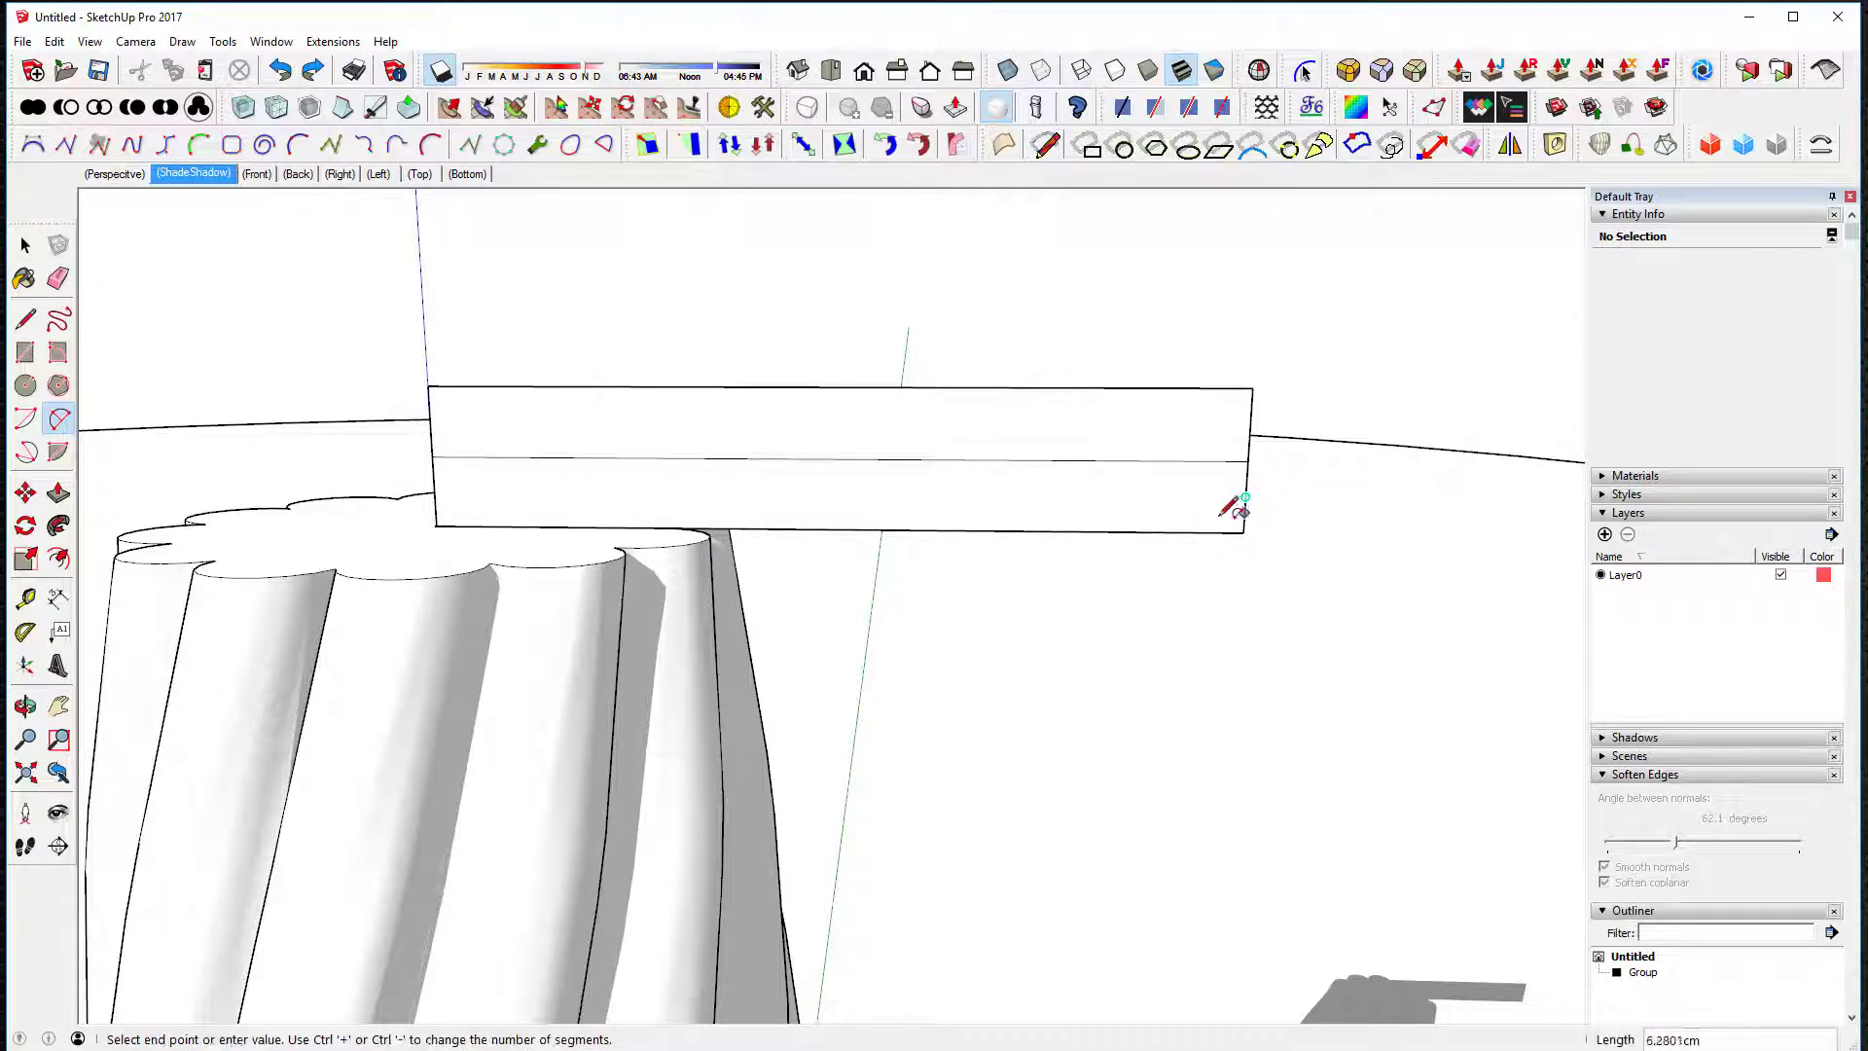
{"action": "left_click", "coordinate": [1207, 531]}
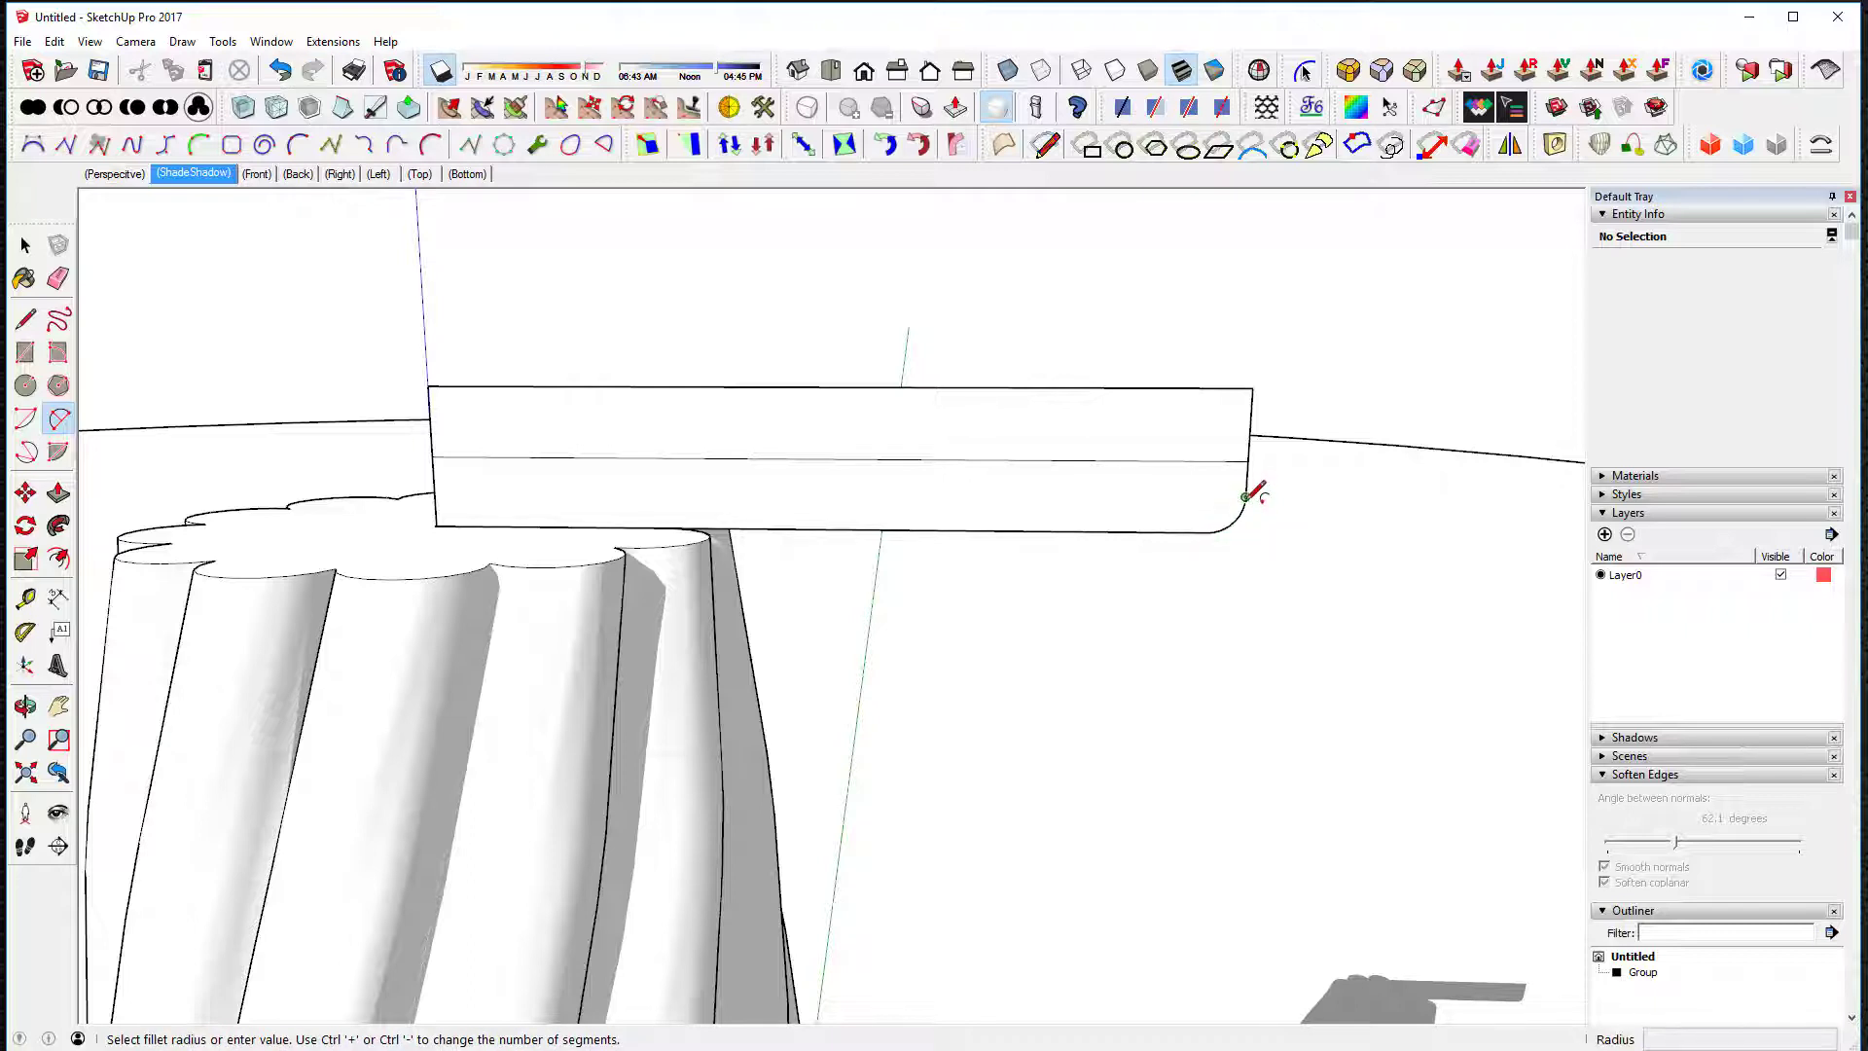
{"action": "left_click", "coordinate": [1249, 494]}
{"action": "left_click", "coordinate": [1246, 496]}
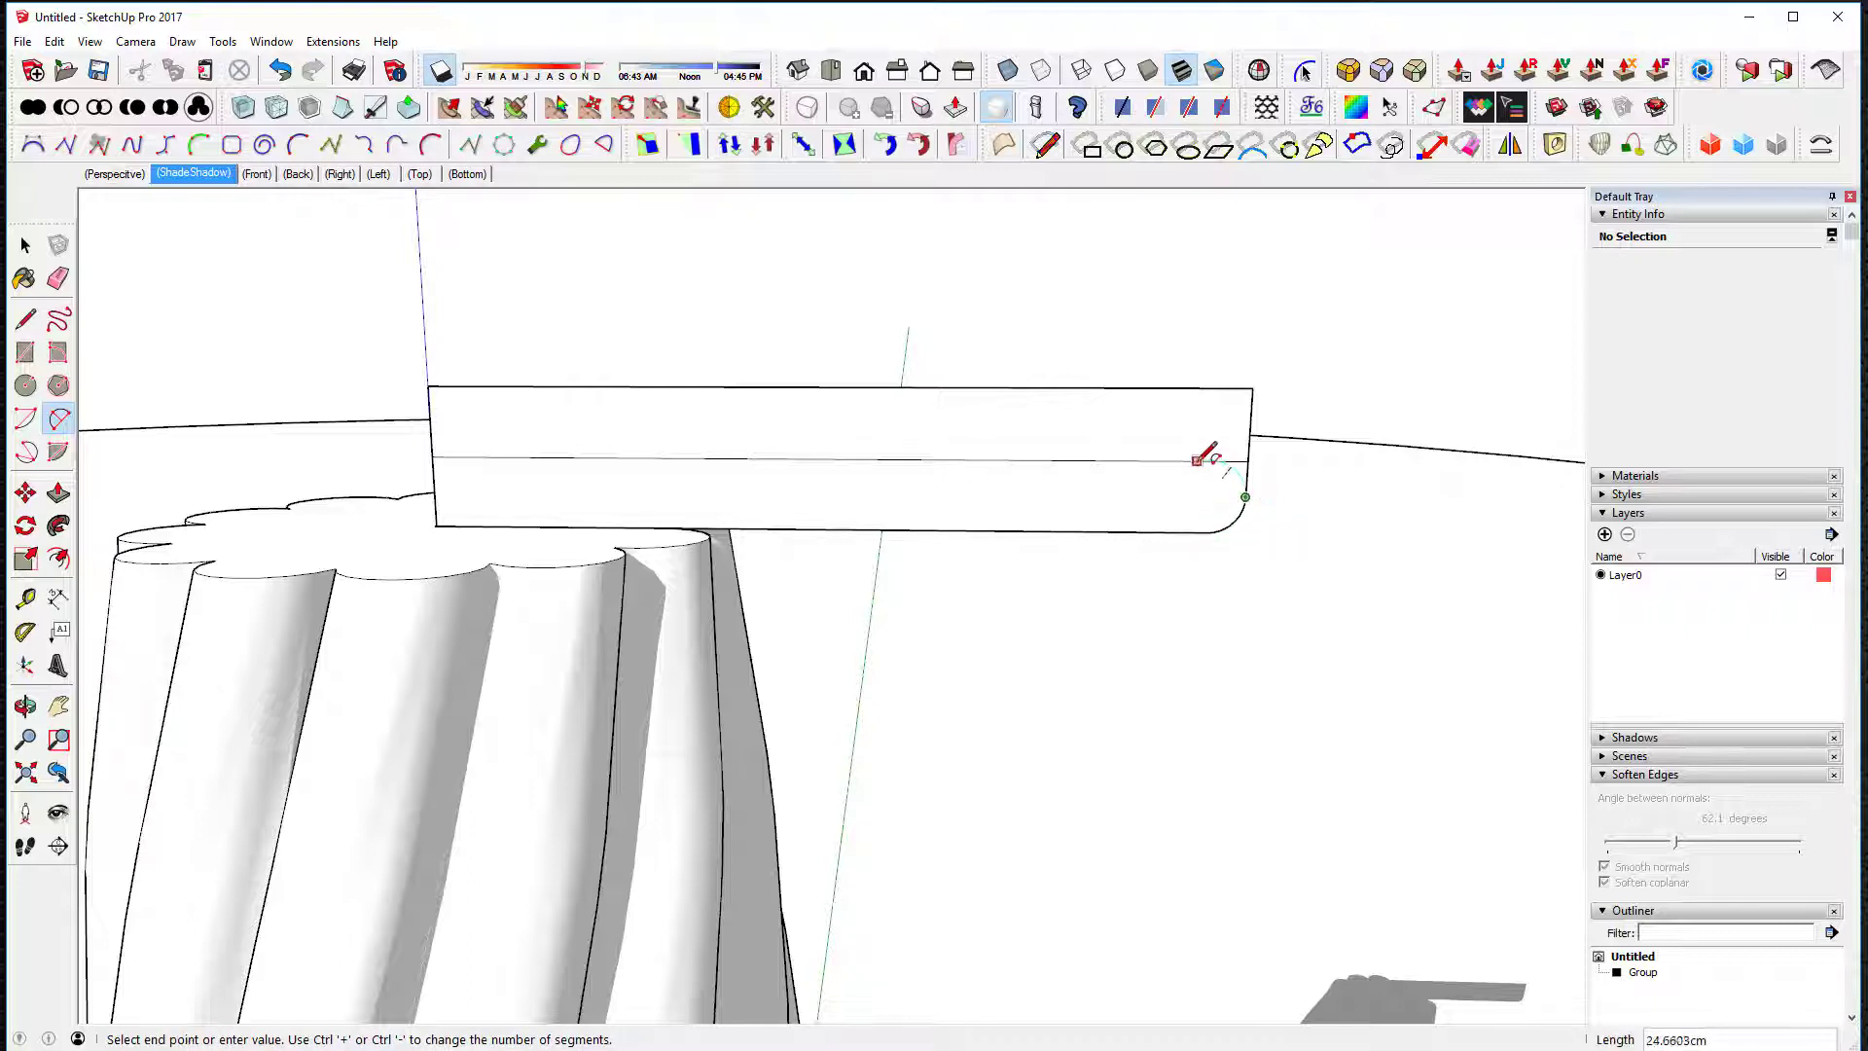
{"action": "left_click", "coordinate": [1215, 459]}
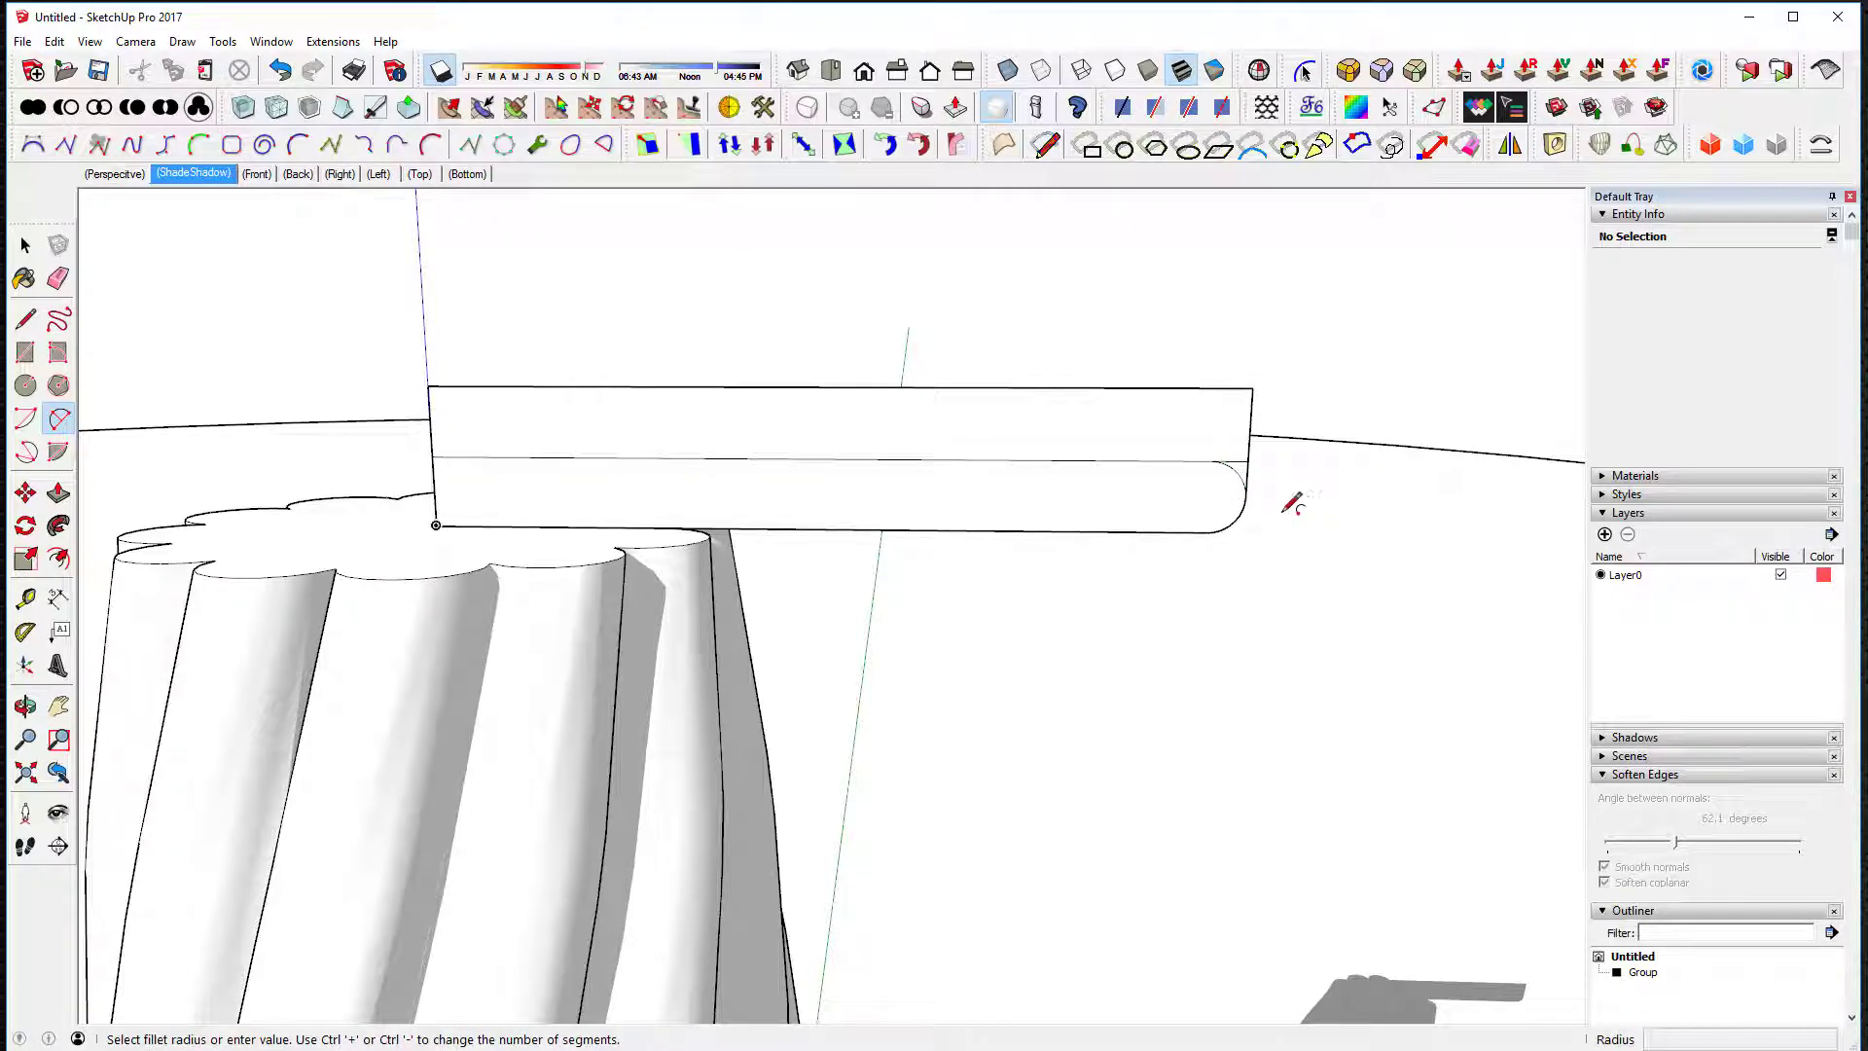
Step: Erase the leftover corner edge outside the upper arc so the lower strip ends in a rounded nose
{"action": "key", "text": "e"}
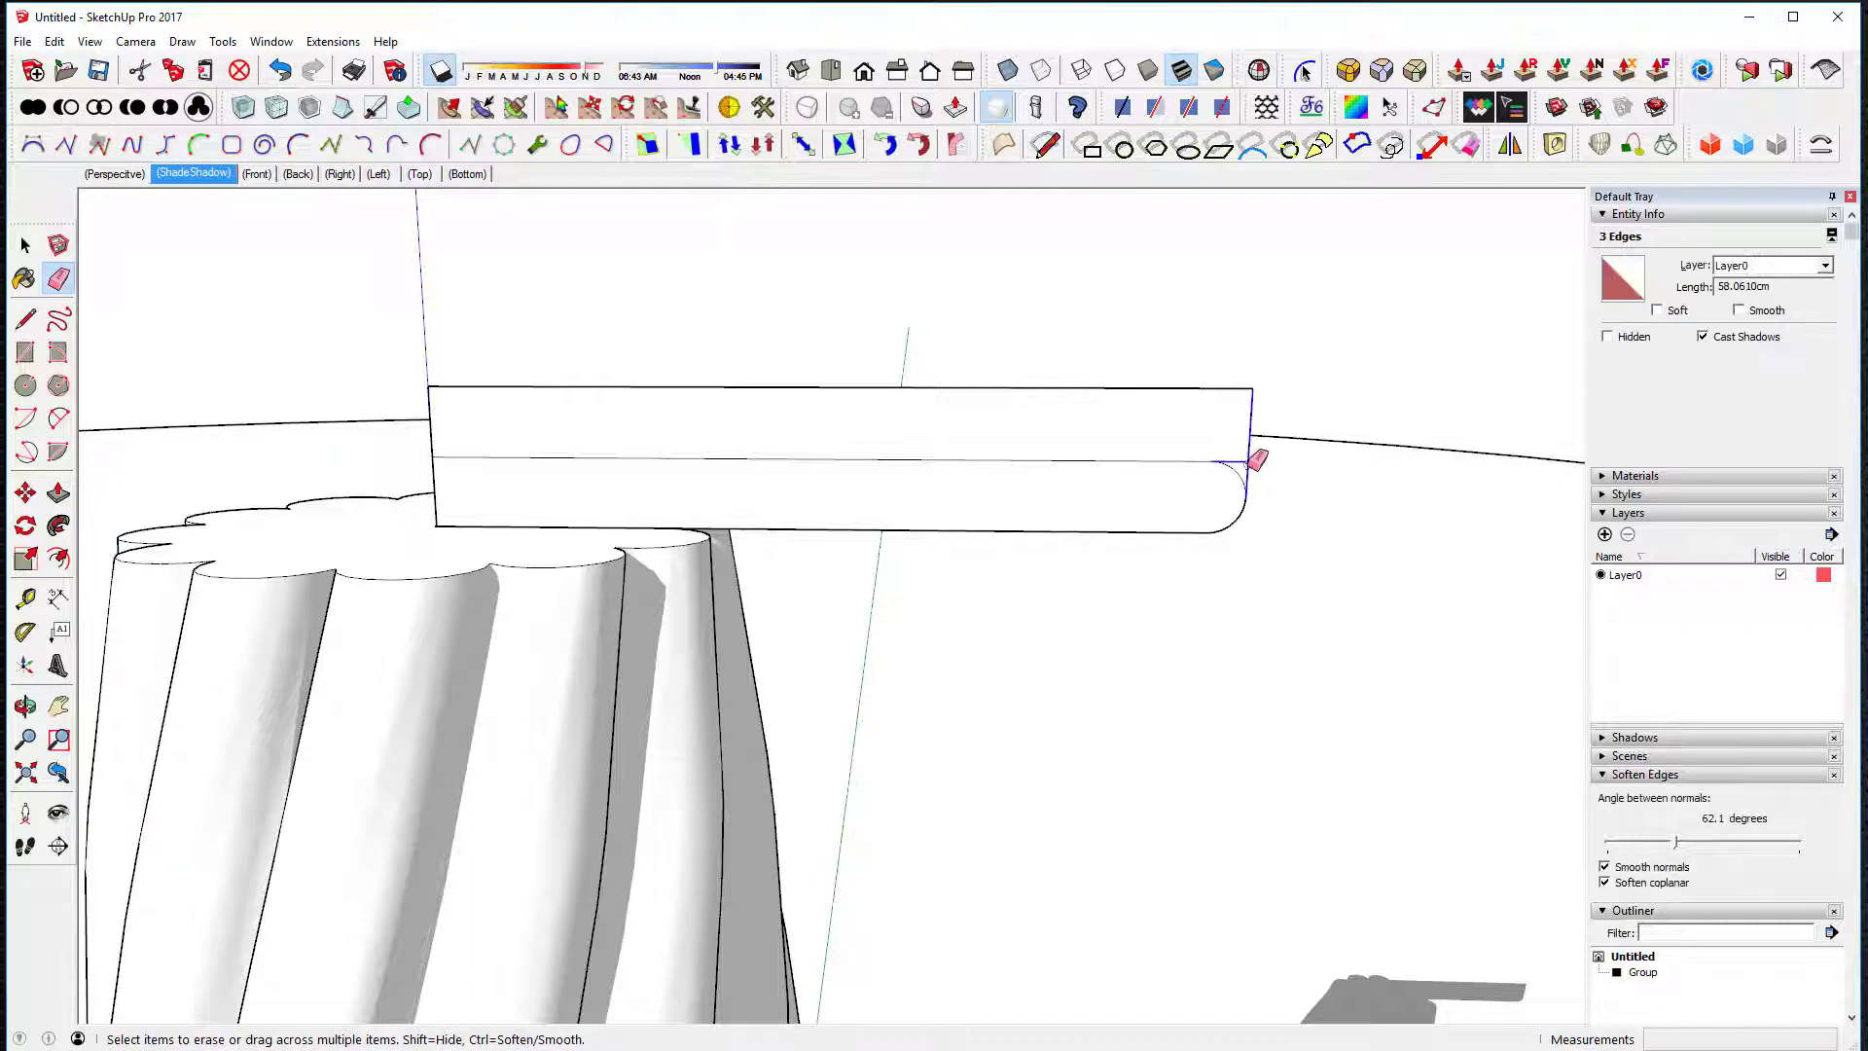
{"action": "left_click", "coordinate": [1251, 462]}
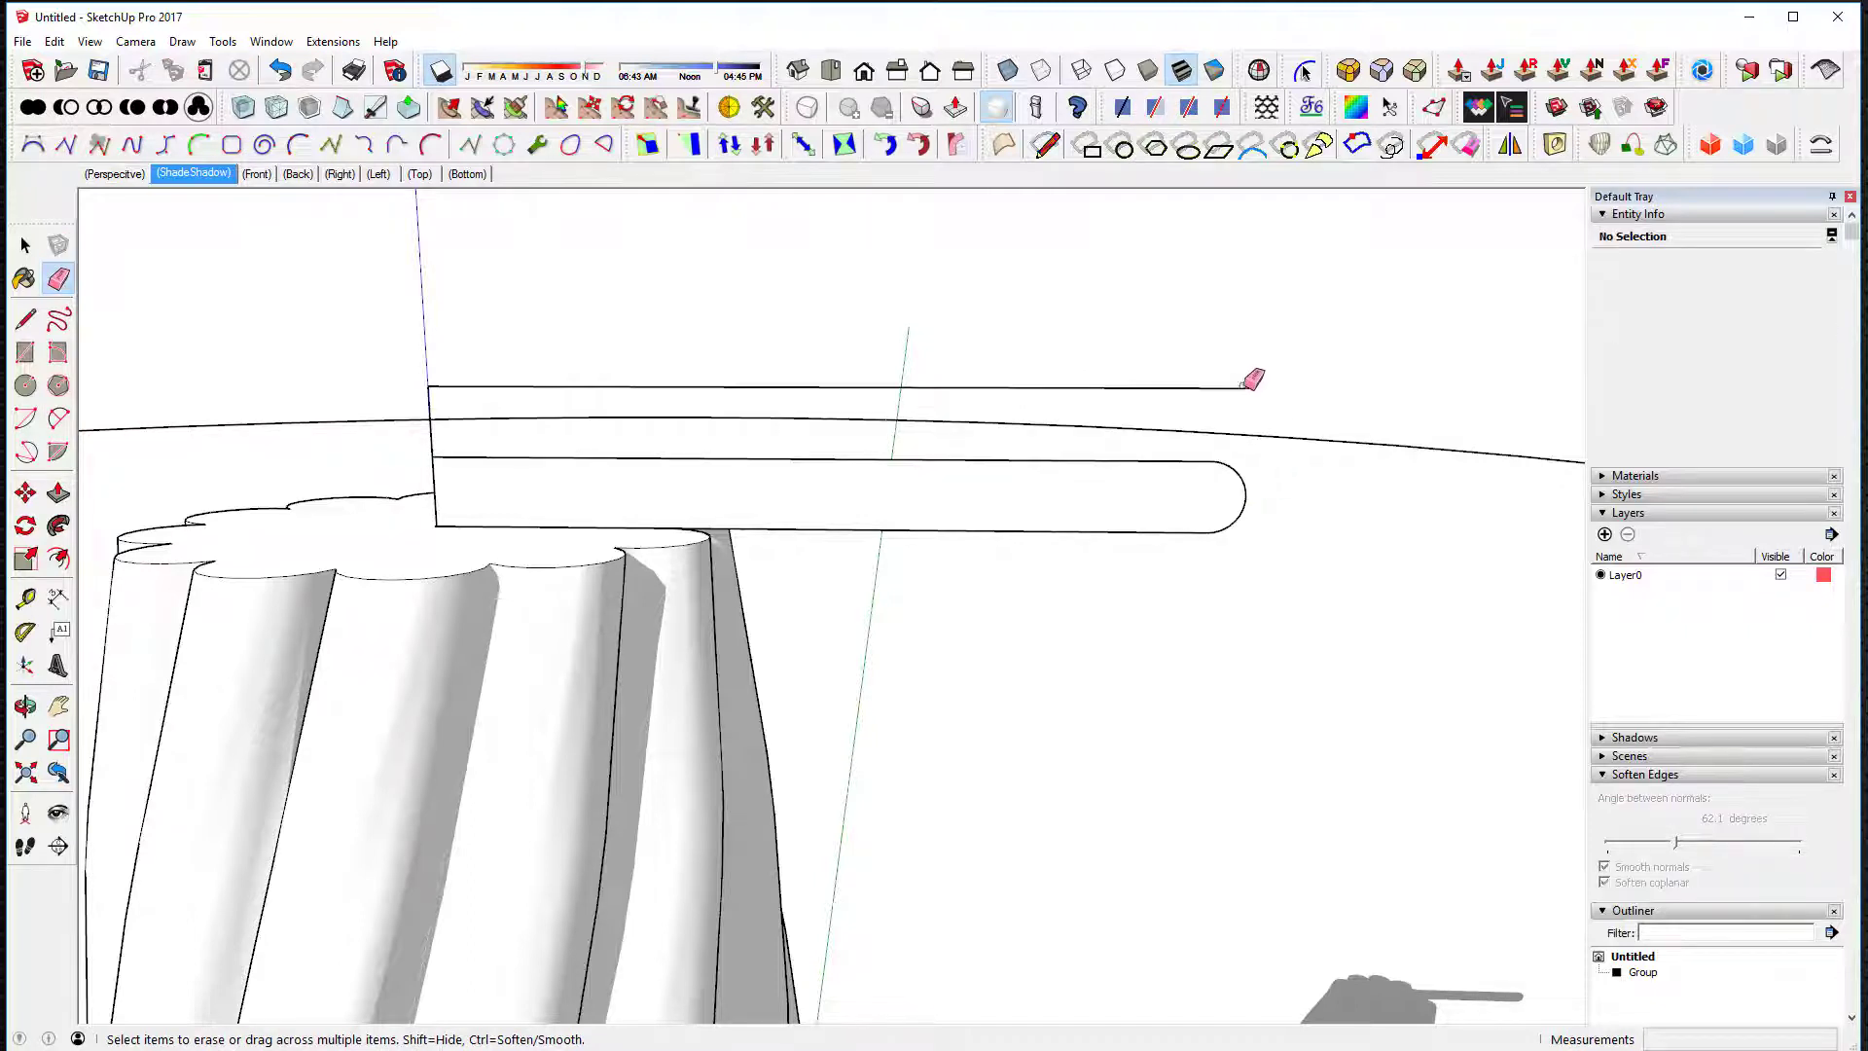
{"action": "key", "text": "ctrl+z"}
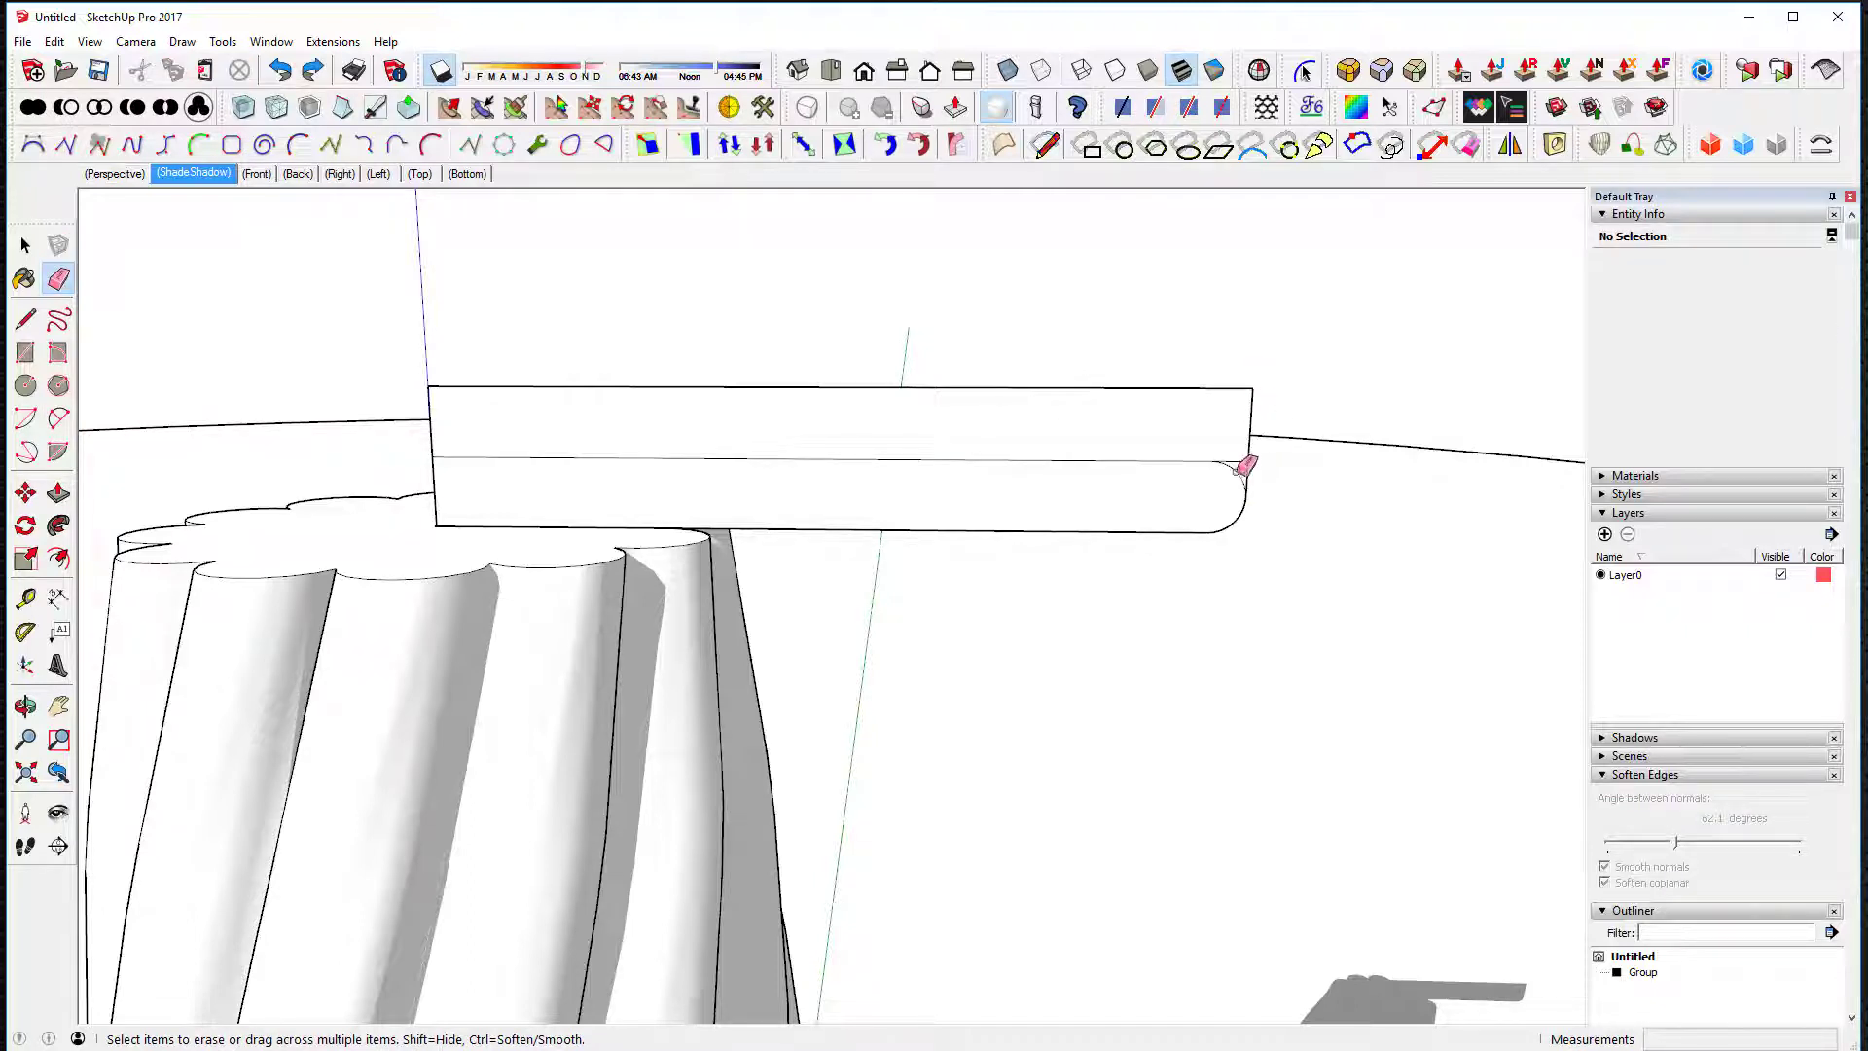
{"action": "left_click", "coordinate": [1249, 476]}
{"action": "key", "text": "space"}
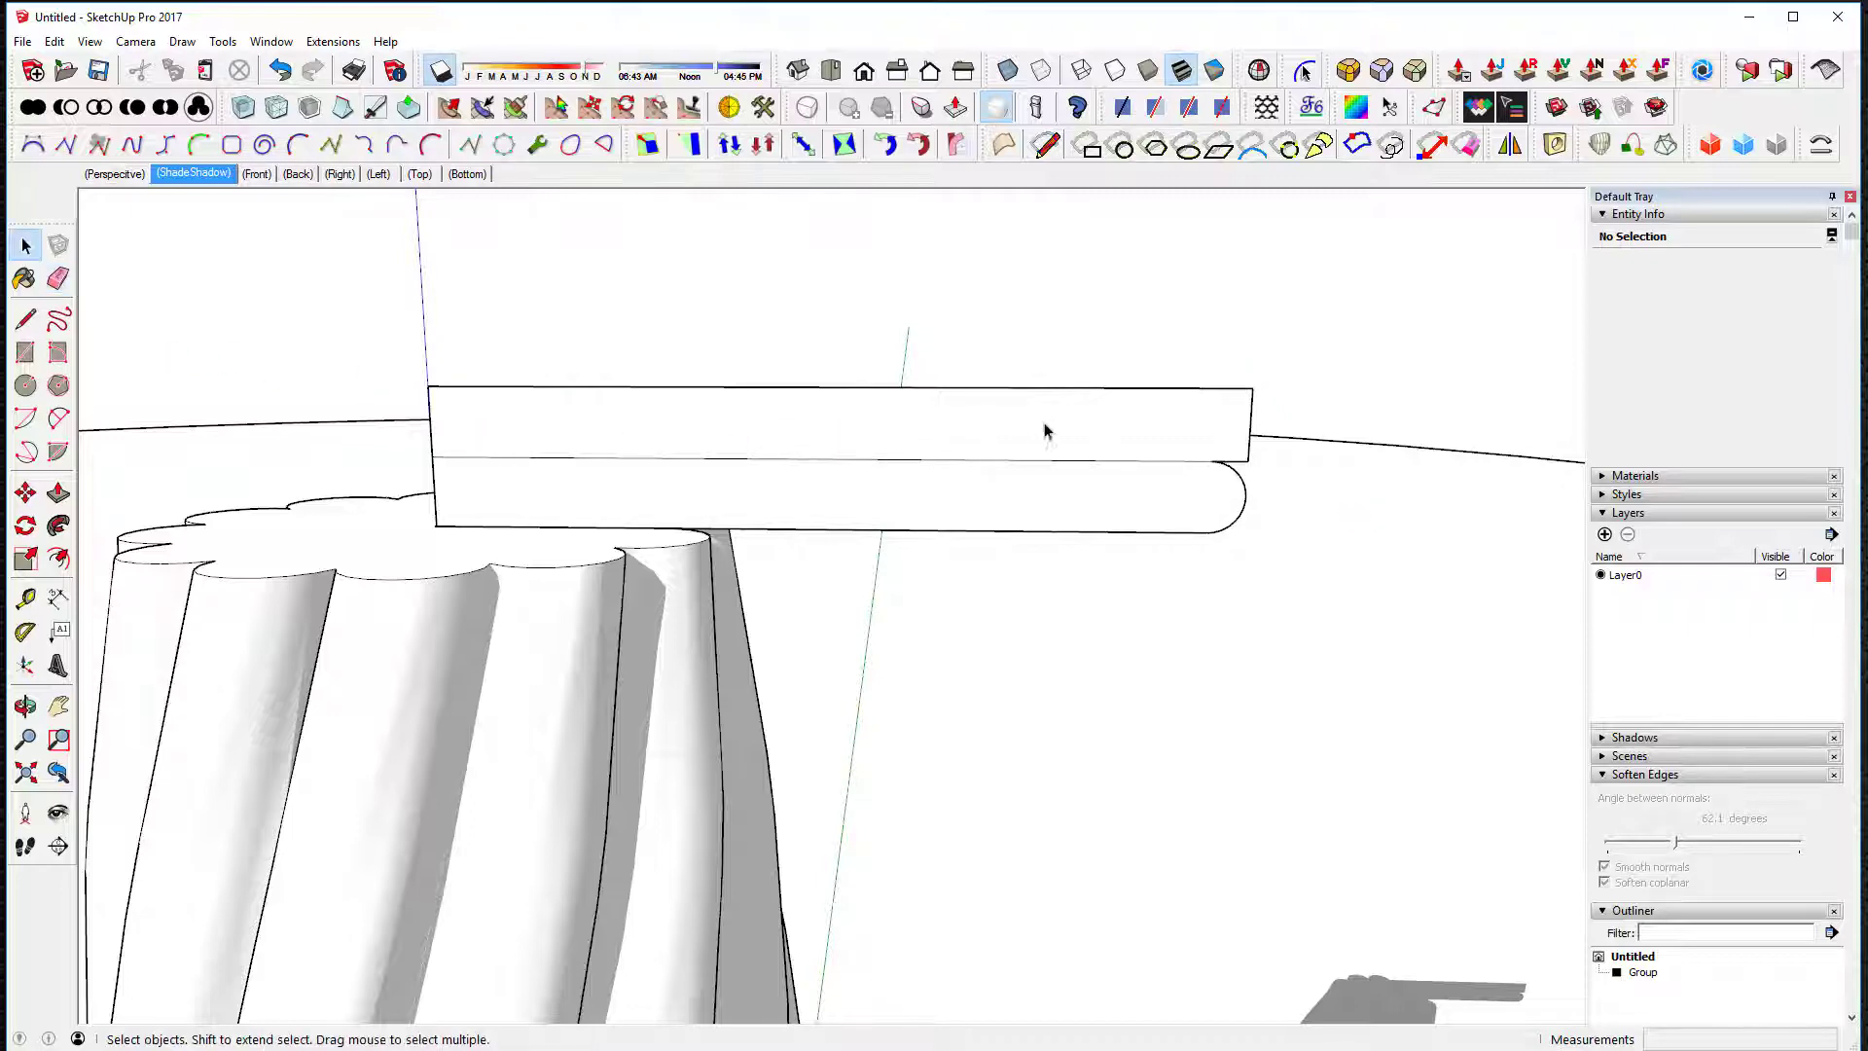
Step: Try to scale the upper strip's face by 1.03 from its outer upper corner, and undo the scaling
{"action": "mouse_move", "coordinate": [1042, 425]}
{"action": "middle_mouse_down"}
{"action": "mouse_move", "coordinate": [947, 454]}
{"action": "mouse_move", "coordinate": [1002, 434]}
{"action": "mouse_move", "coordinate": [1007, 381]}
{"action": "middle_mouse_up"}
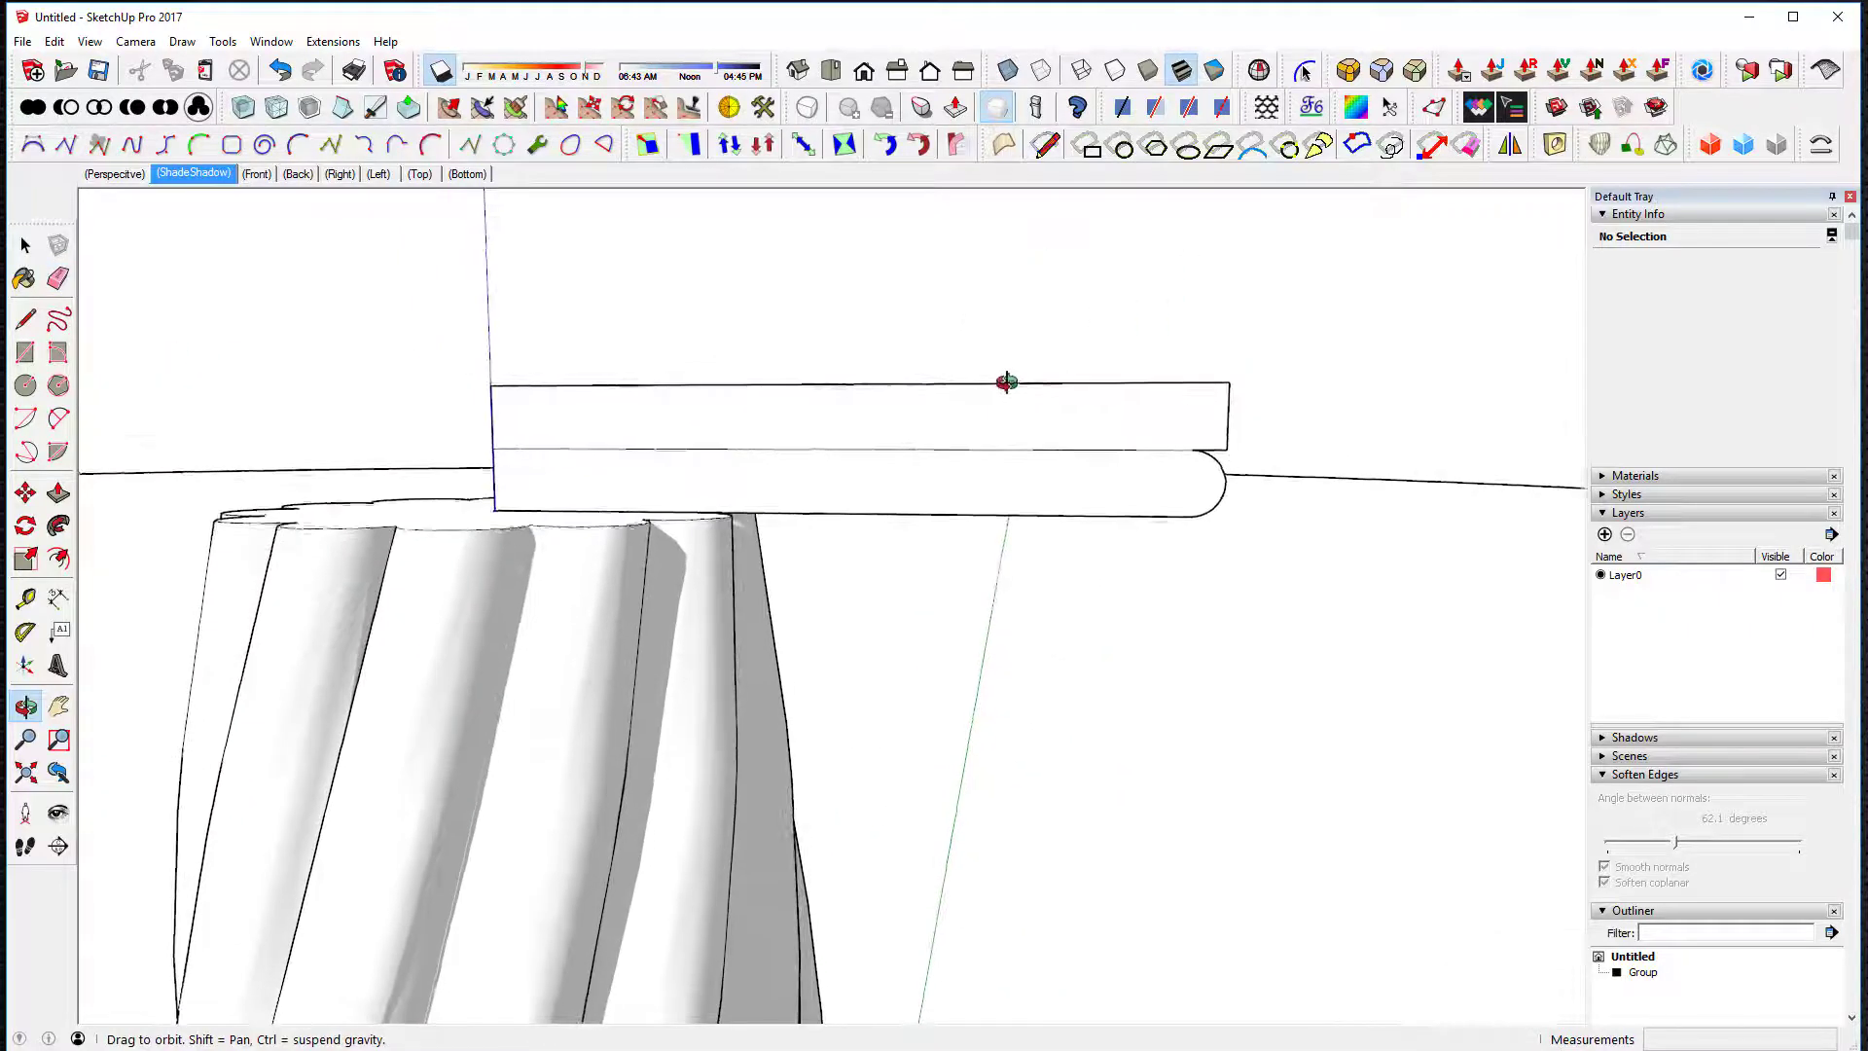
{"action": "left_click", "coordinate": [1207, 401]}
{"action": "key", "text": "s"}
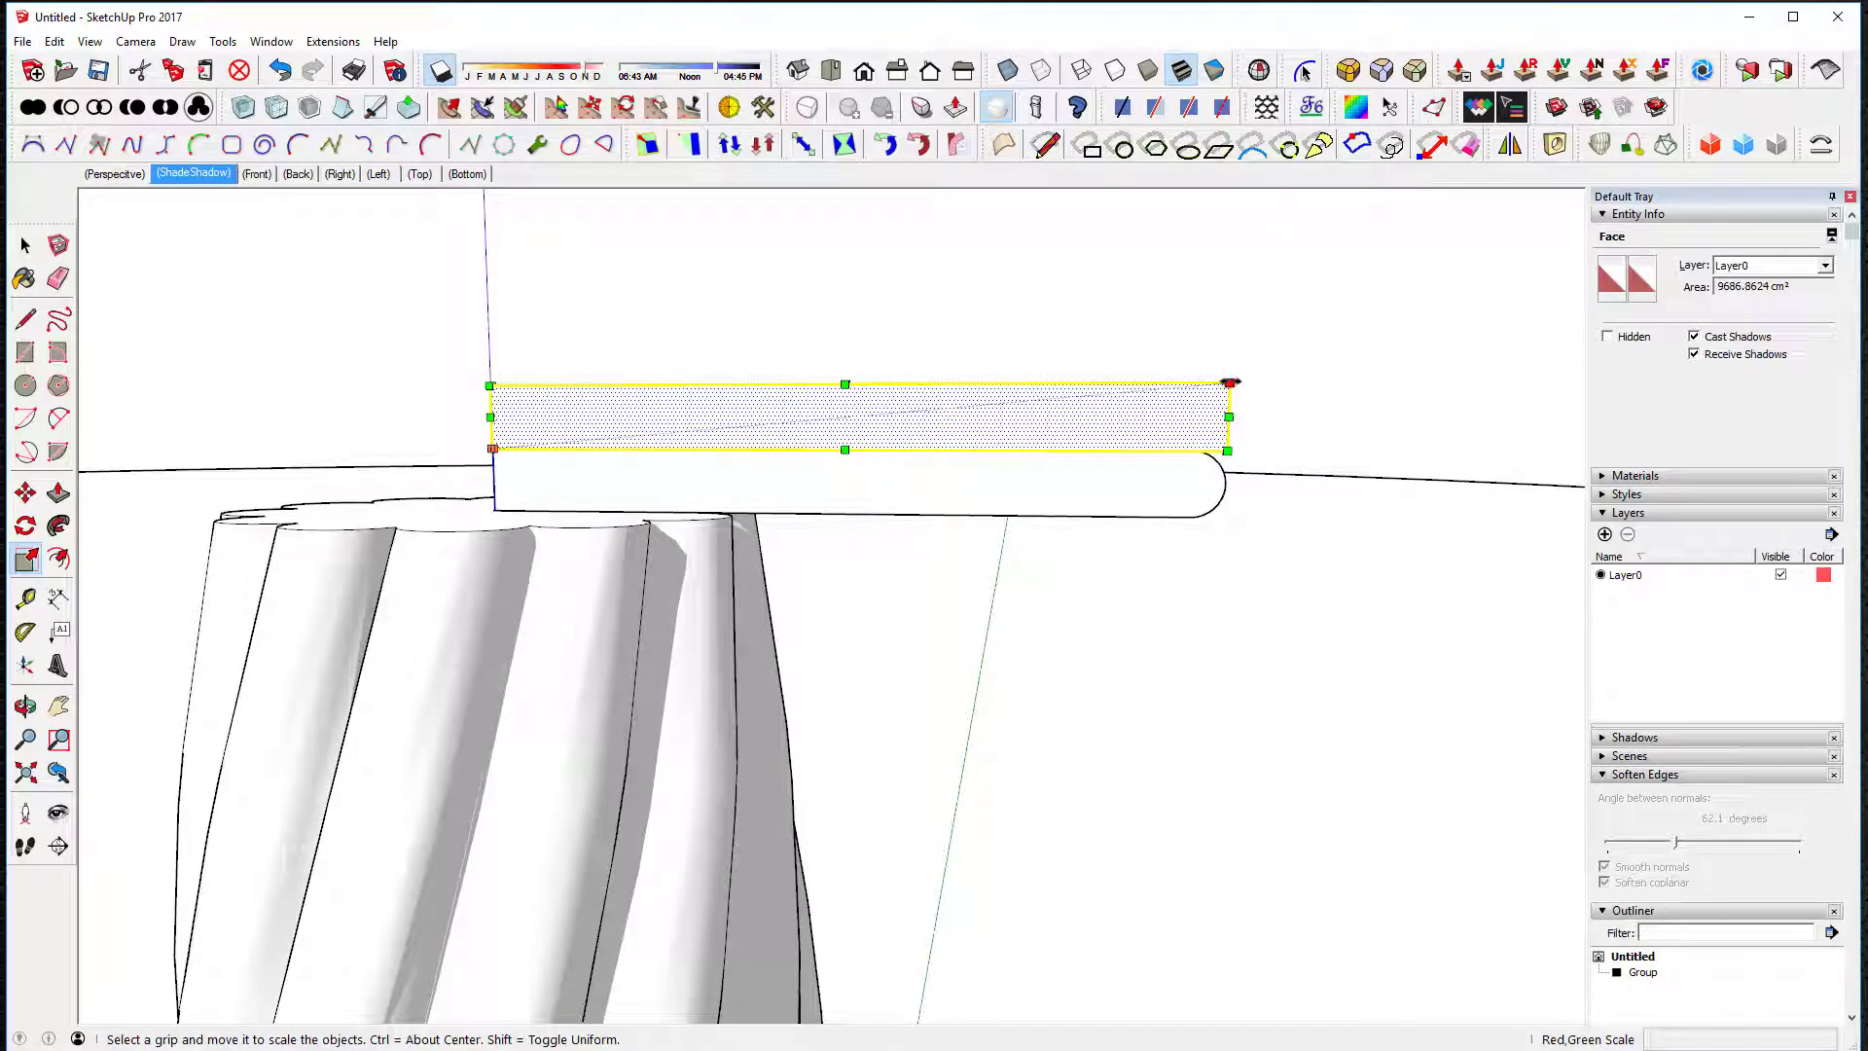
{"action": "left_click_drag", "start_coordinate": [1231, 382], "coordinate": [1251, 363]}
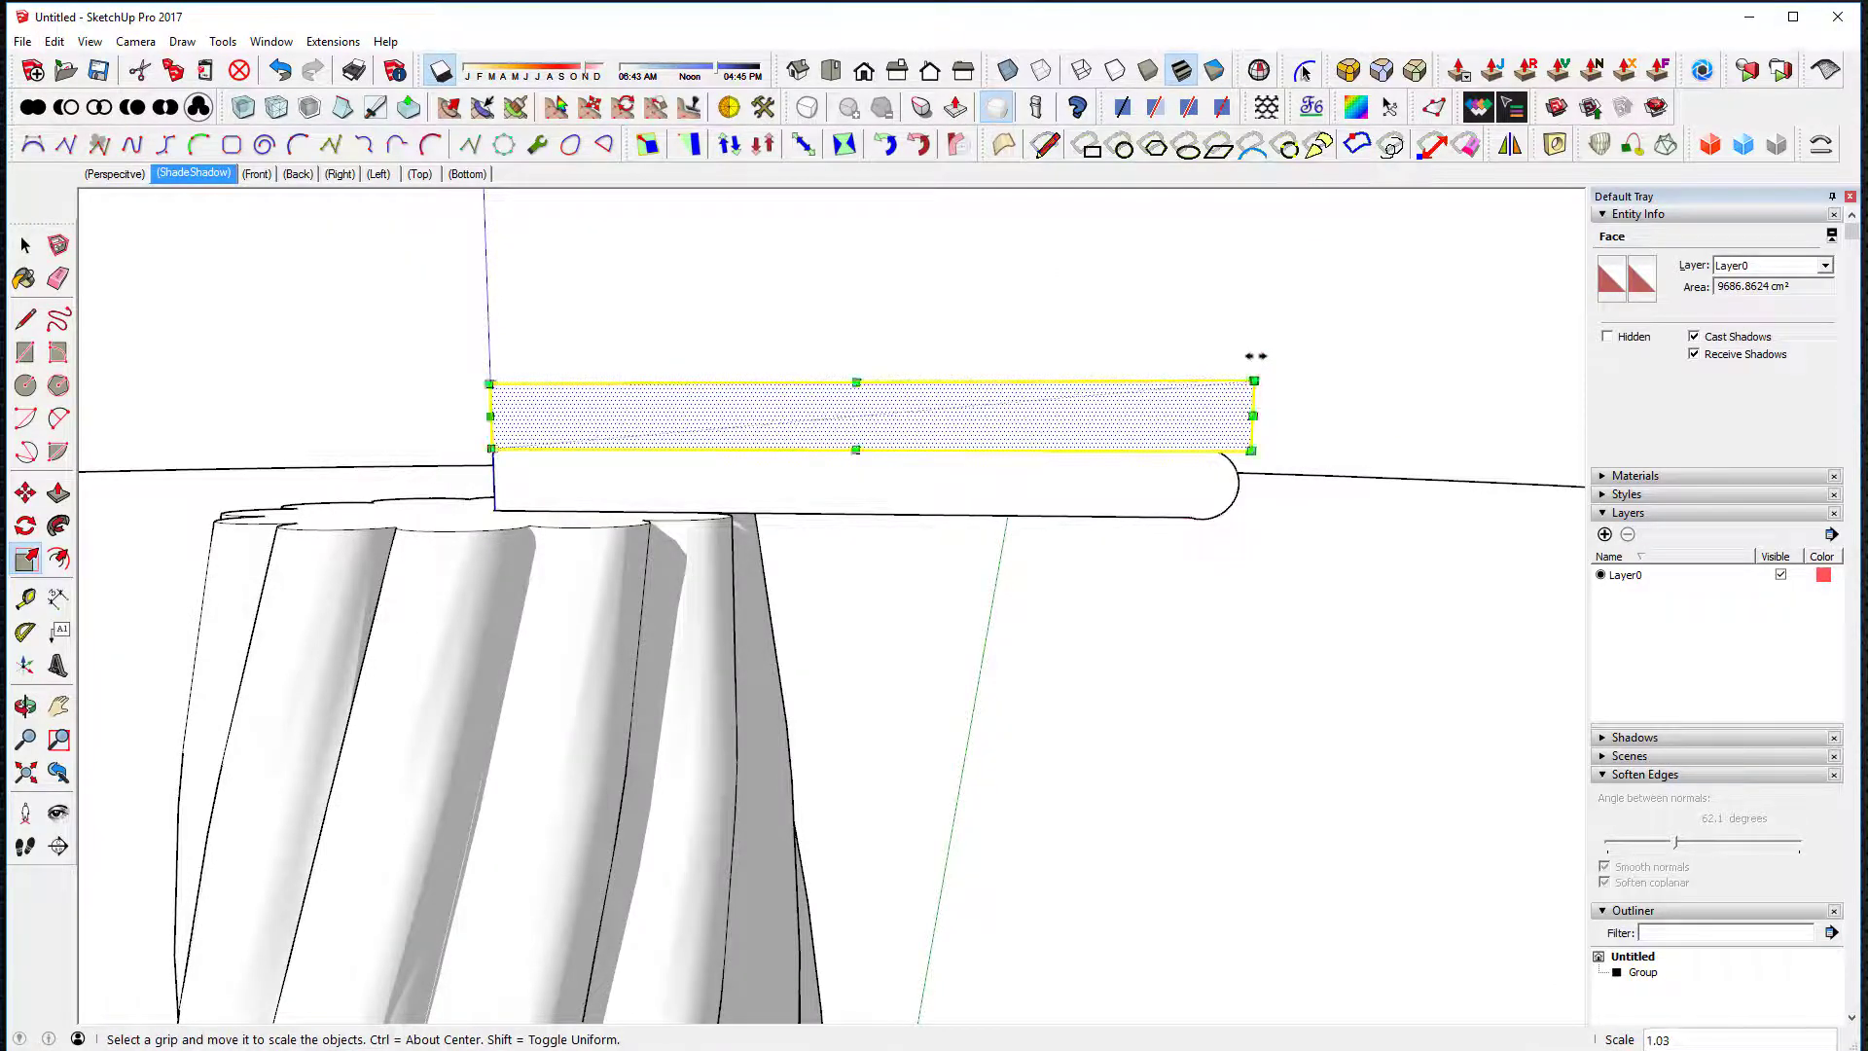
{"action": "key", "text": "ctrl+z"}
{"action": "key", "text": "space"}
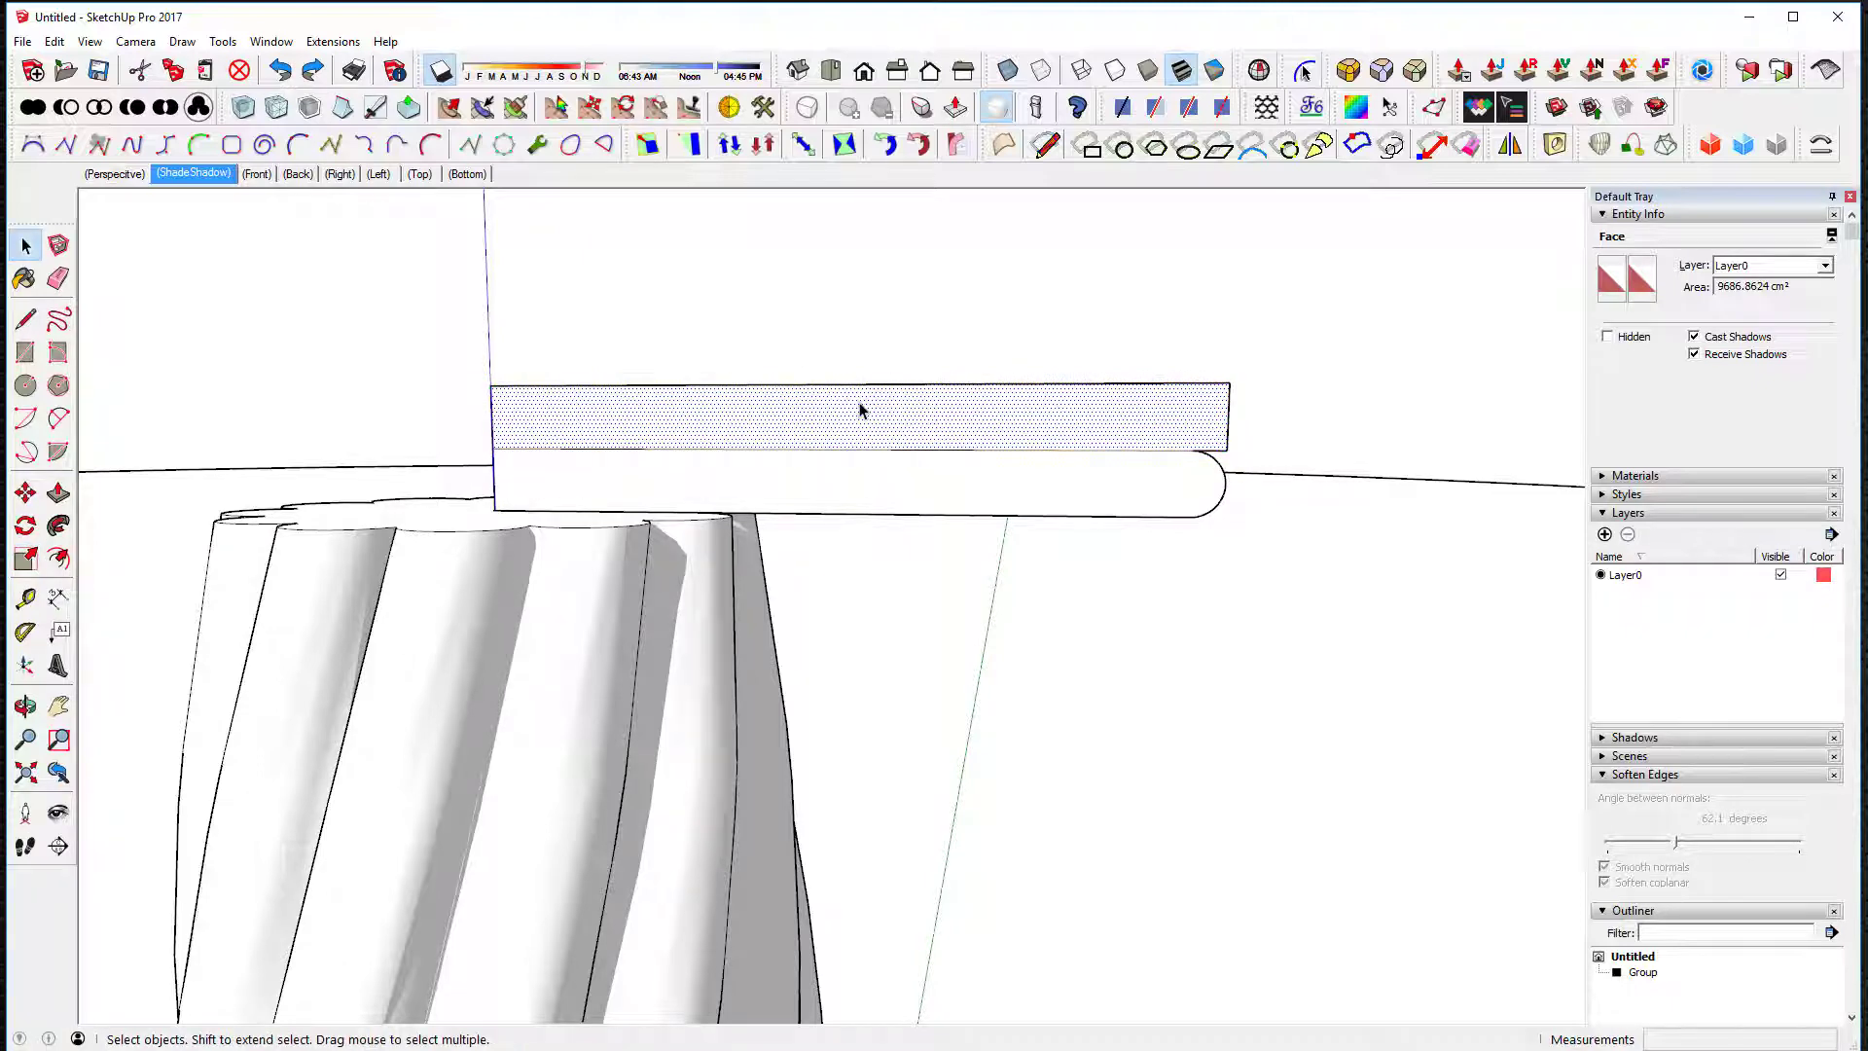
Step: Move the upper strip's top edge up about 33 cm and its outer edge outward about 38 cm
{"action": "key", "text": "m"}
{"action": "left_click_drag", "start_coordinate": [952, 386], "coordinate": [957, 309]}
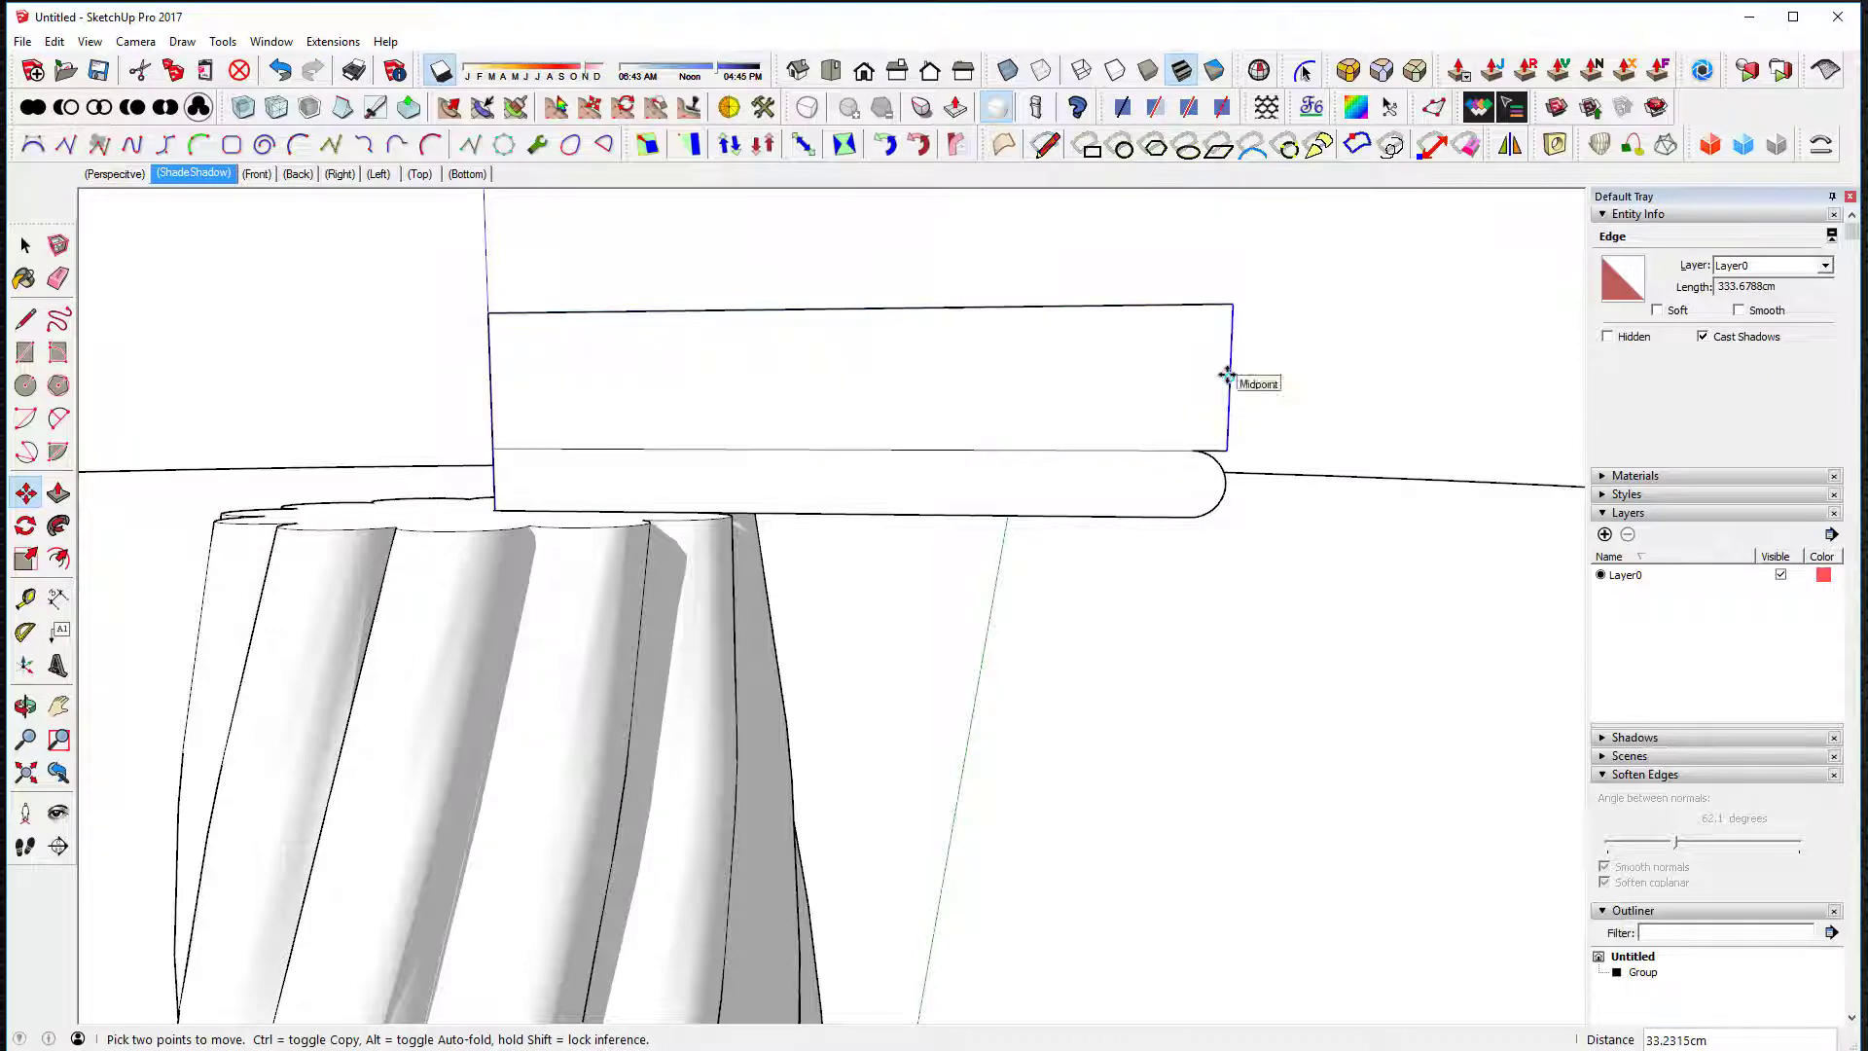
{"action": "left_click_drag", "start_coordinate": [1226, 375], "coordinate": [1323, 389]}
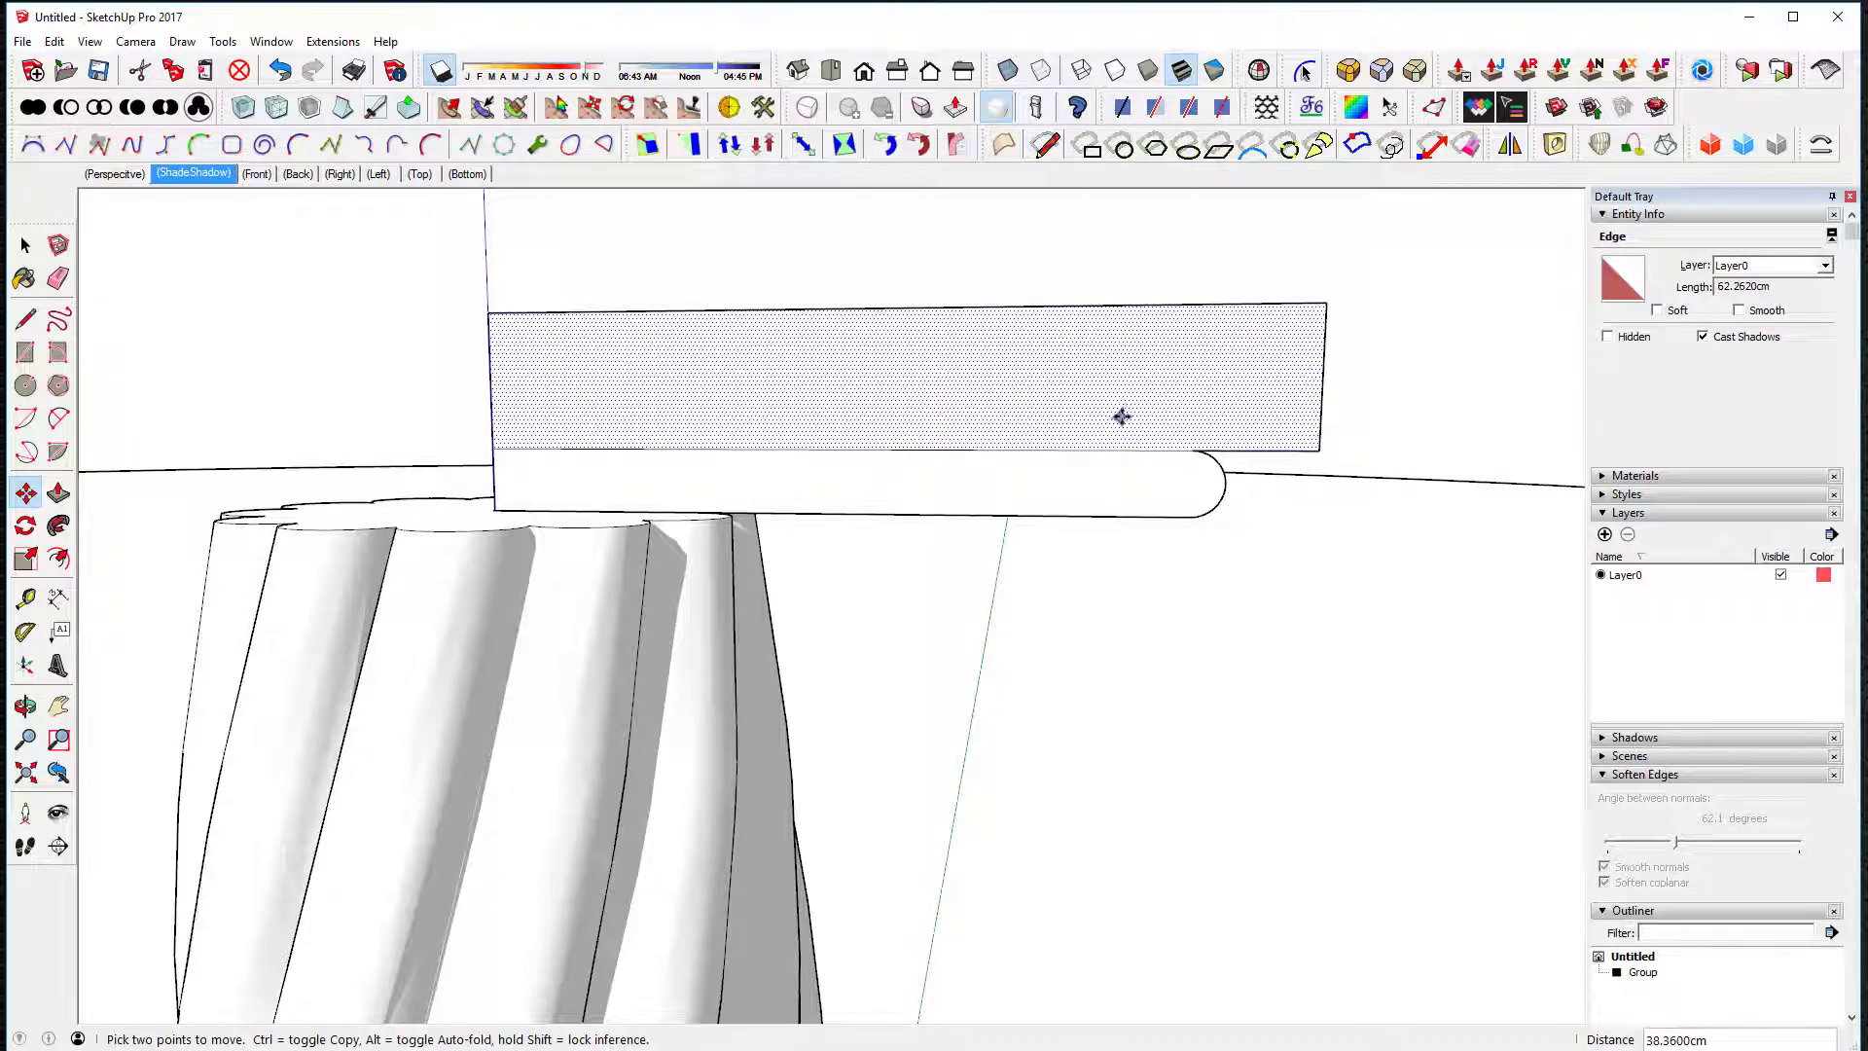
Step: Round the upper strip's outer end with two tangent arcs meeting at the middle of its outer edge
{"action": "middle_click_drag", "start_coordinate": [1130, 358], "coordinate": [1090, 435]}
{"action": "key", "text": "ctrl+t"}
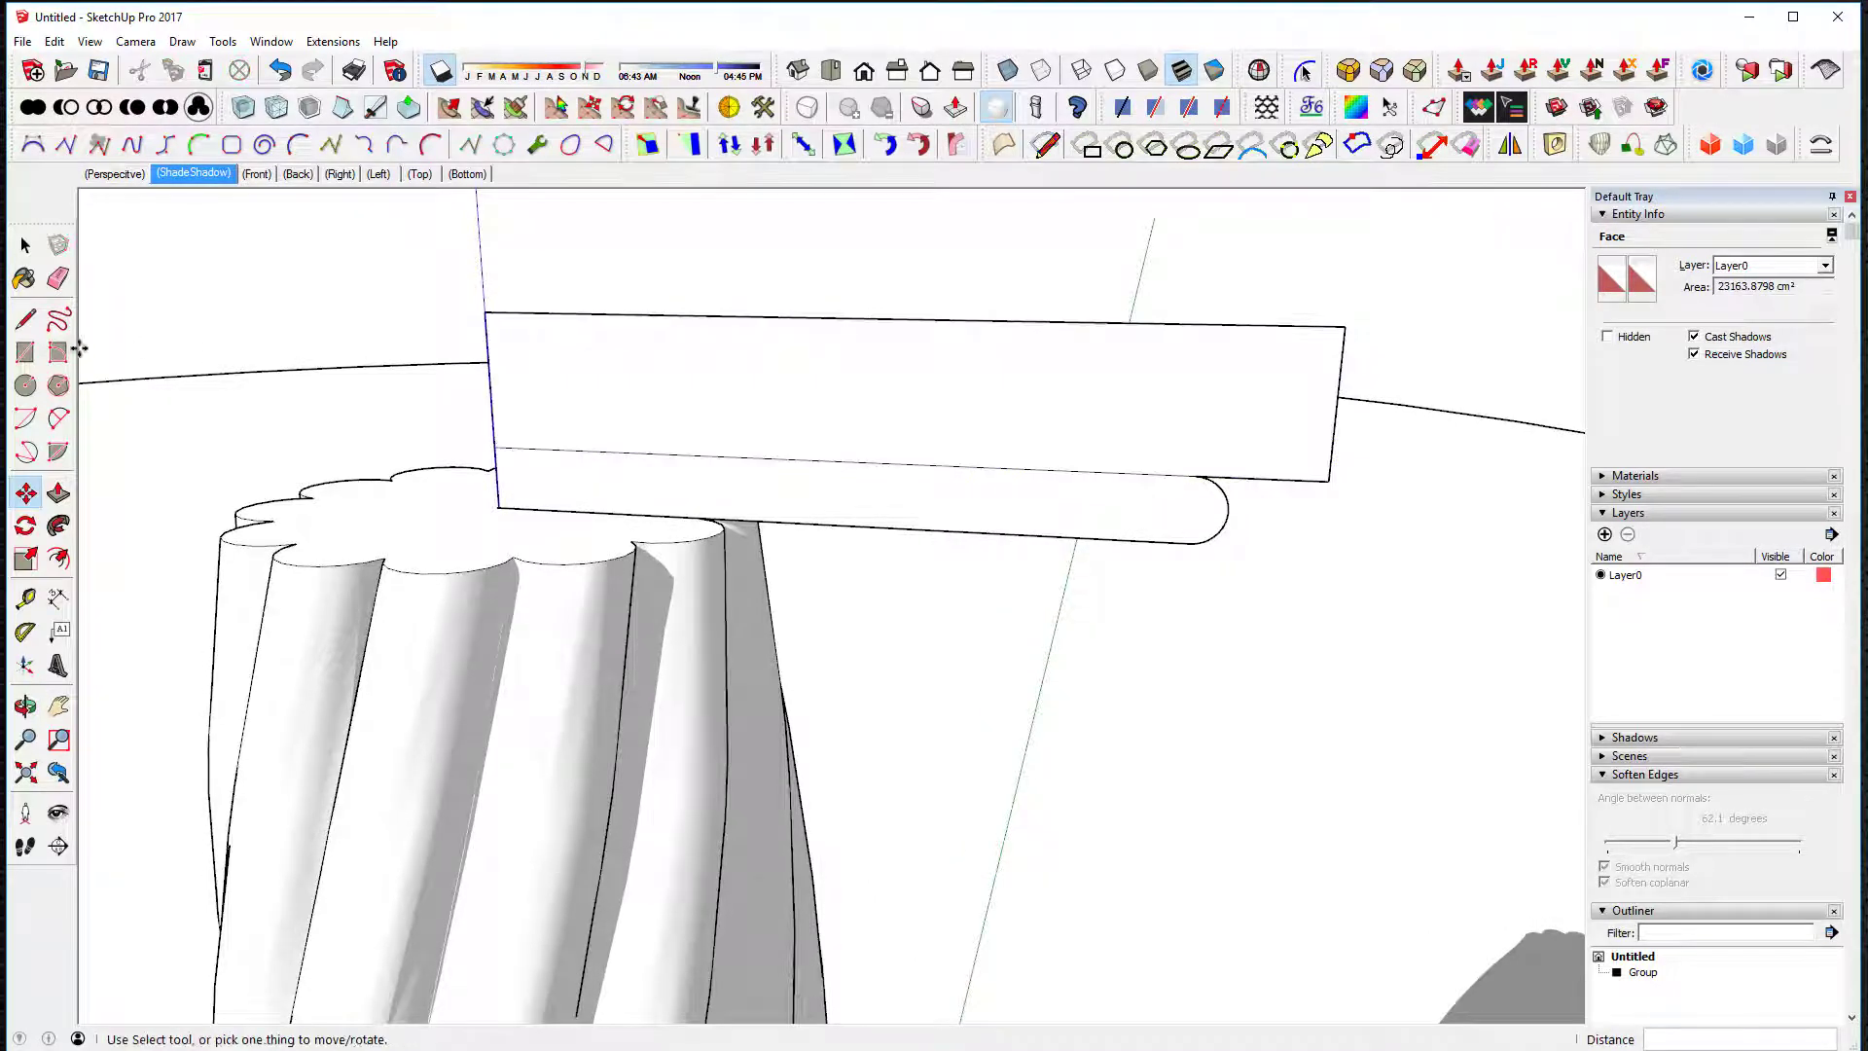
{"action": "left_click", "coordinate": [59, 418]}
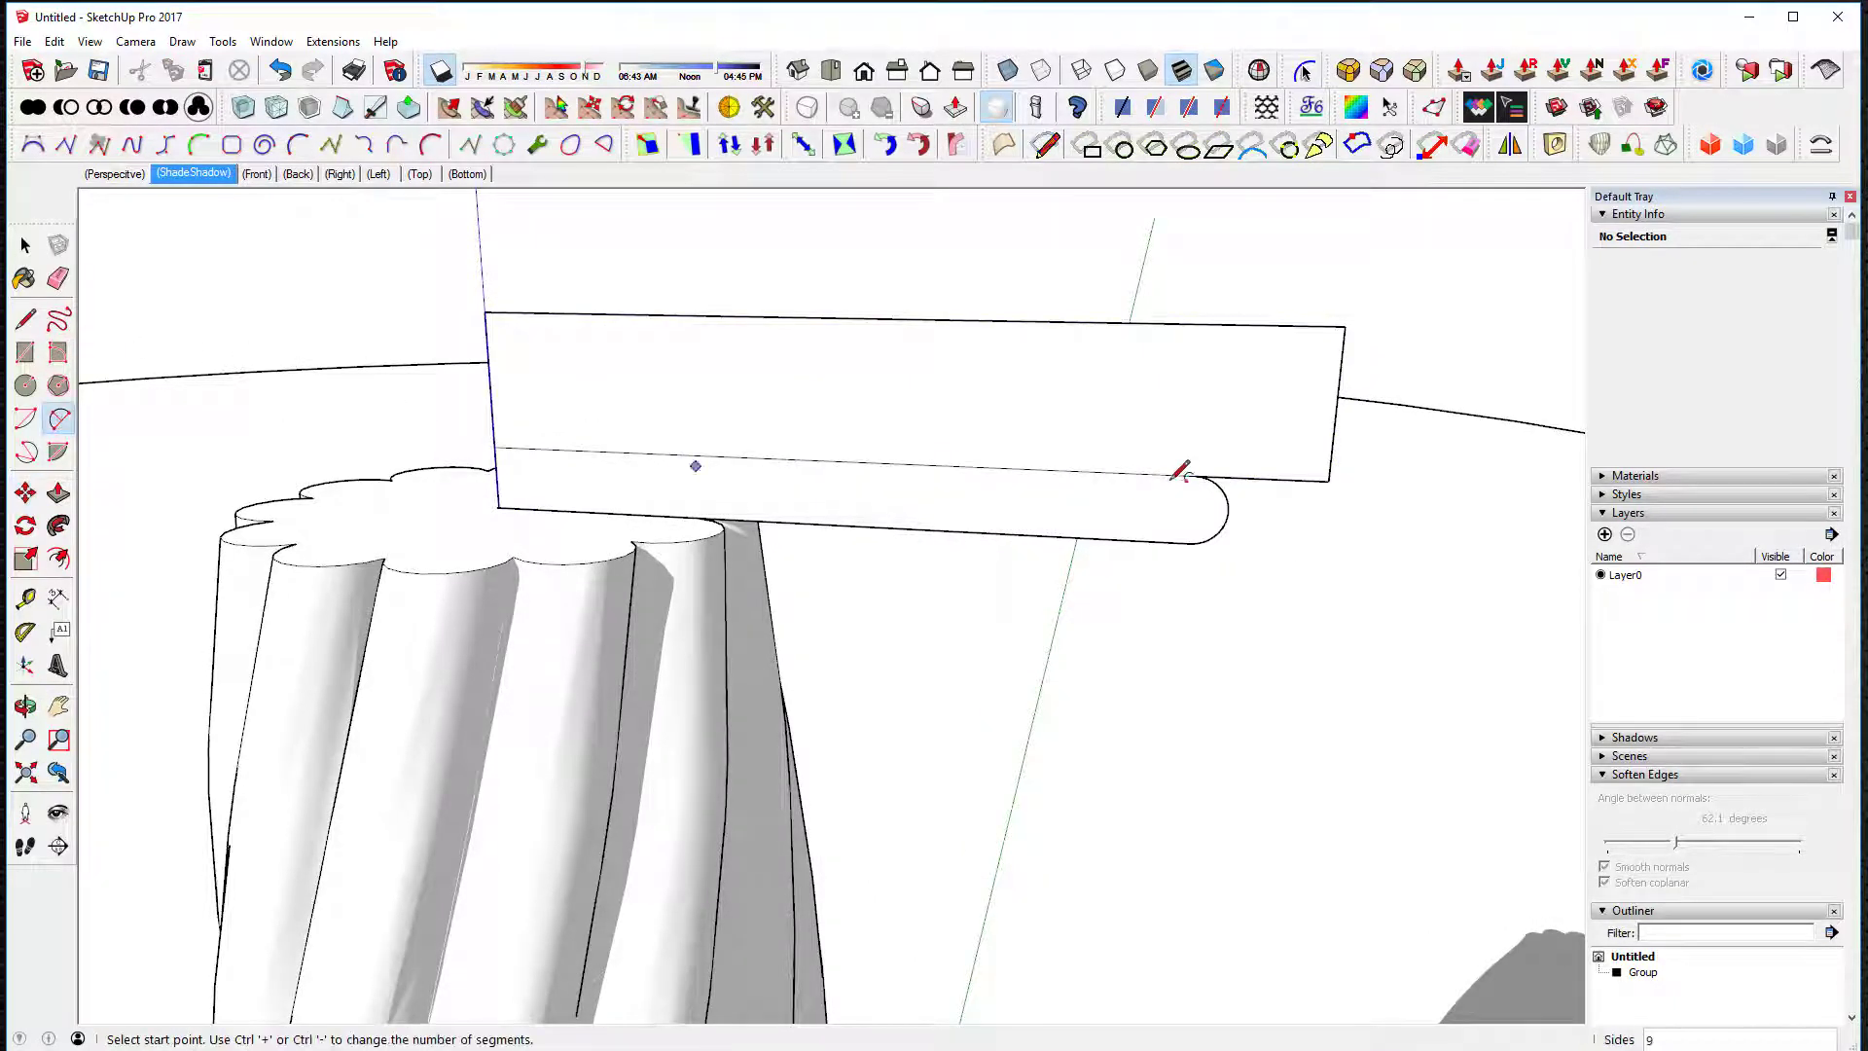
{"action": "left_click", "coordinate": [1339, 404]}
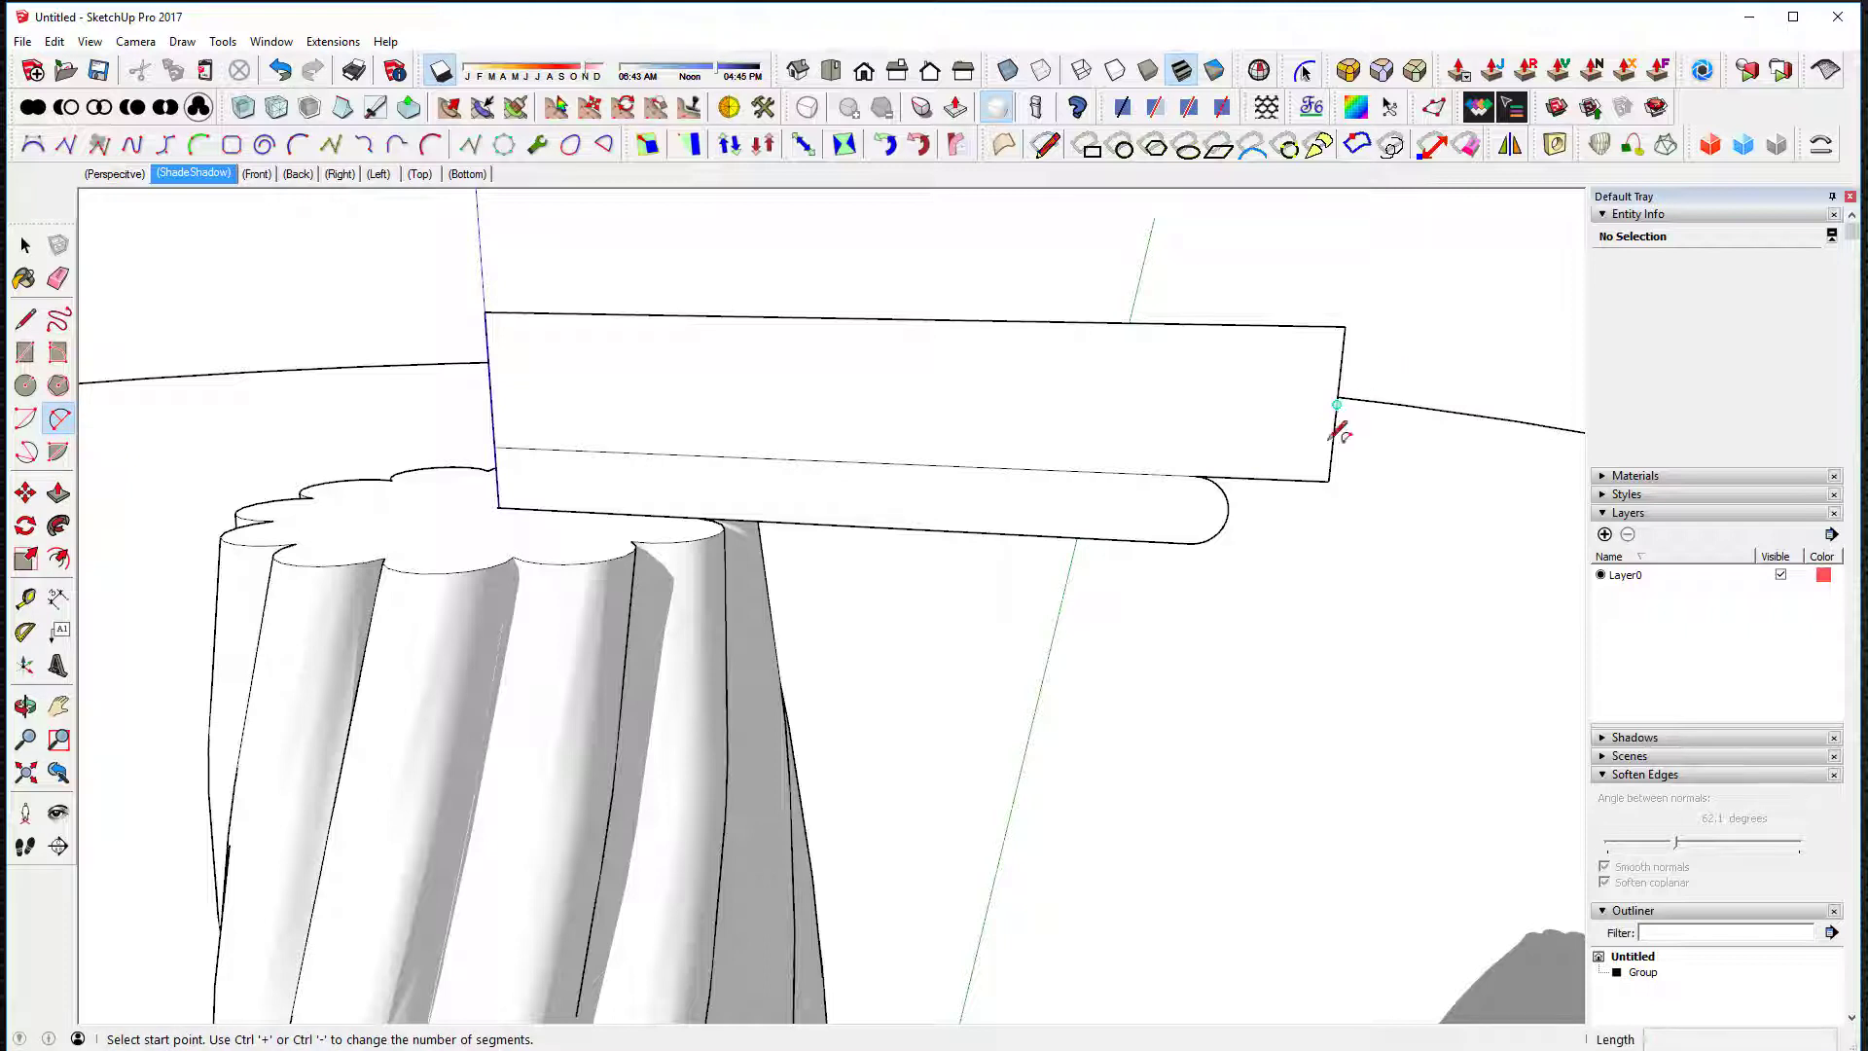
{"action": "left_click", "coordinate": [1250, 477]}
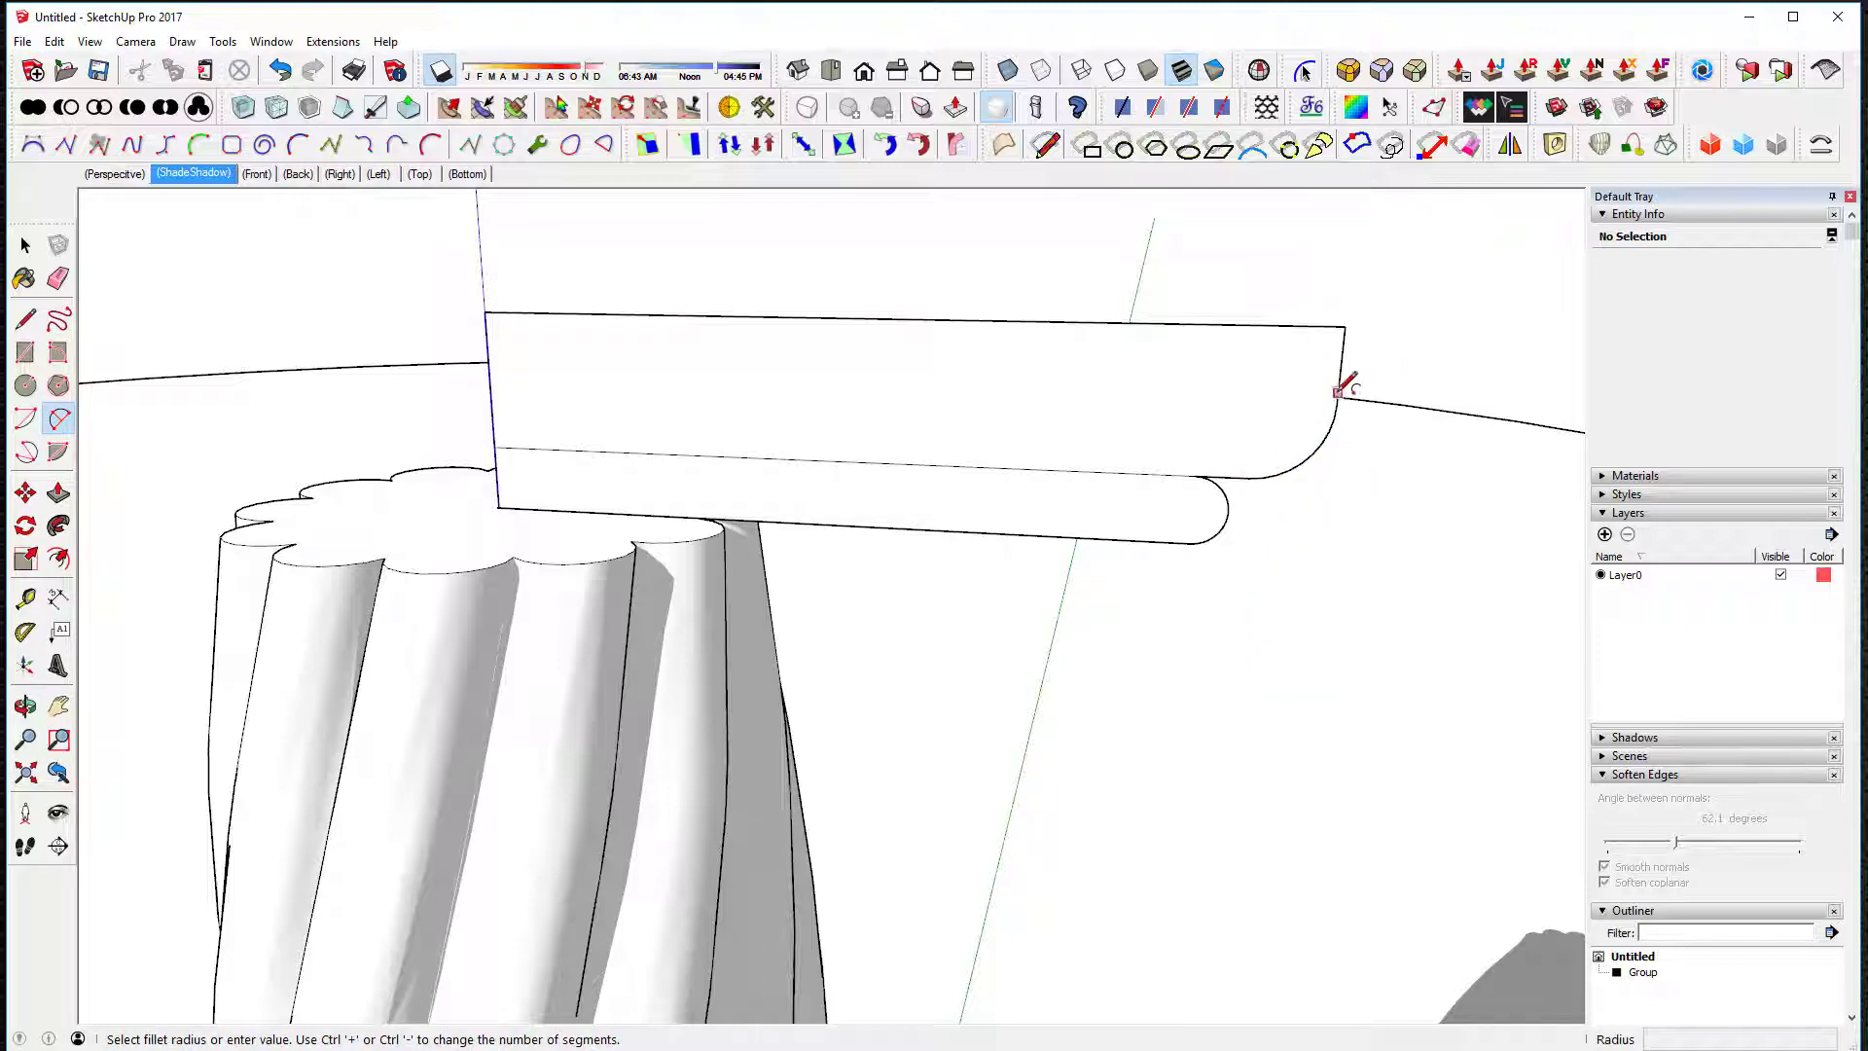
{"action": "double_click", "coordinate": [1340, 399]}
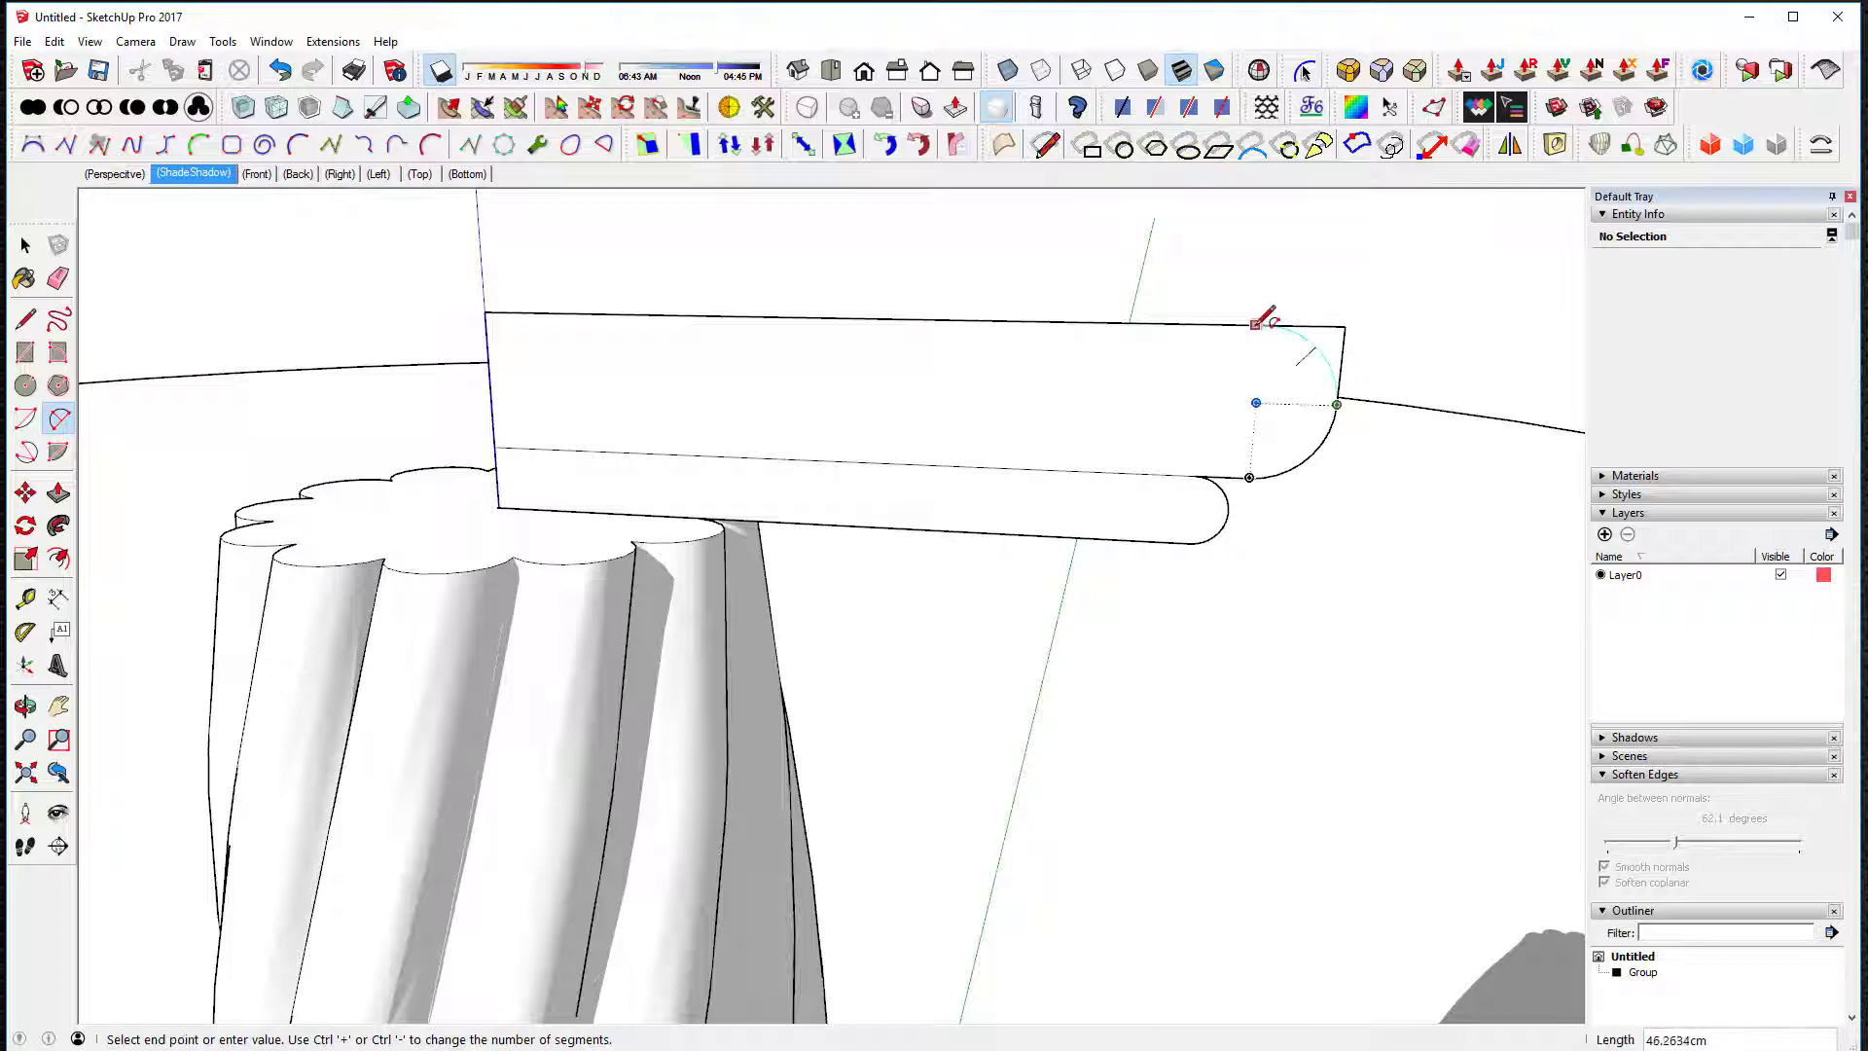
{"action": "left_click", "coordinate": [1258, 324]}
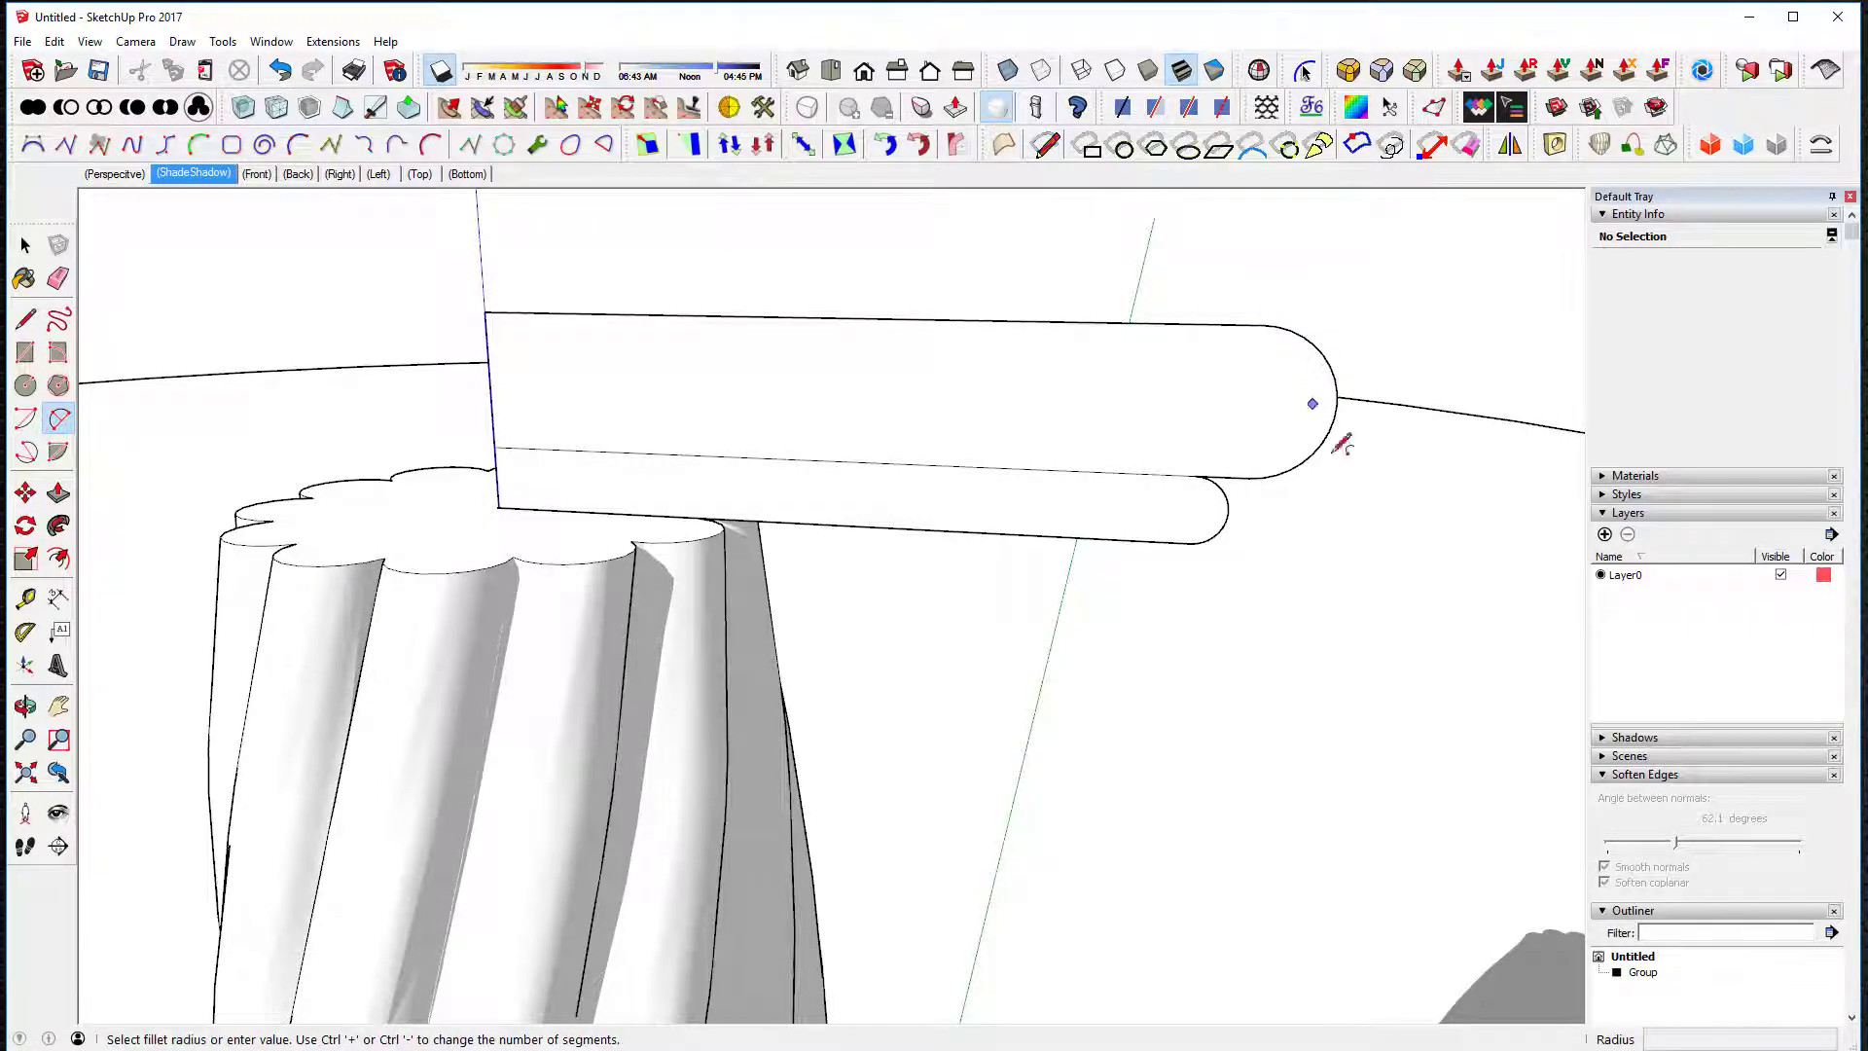
{"action": "left_click", "coordinate": [1343, 429]}
{"action": "middle_click_drag", "start_coordinate": [1343, 429], "coordinate": [1172, 438]}
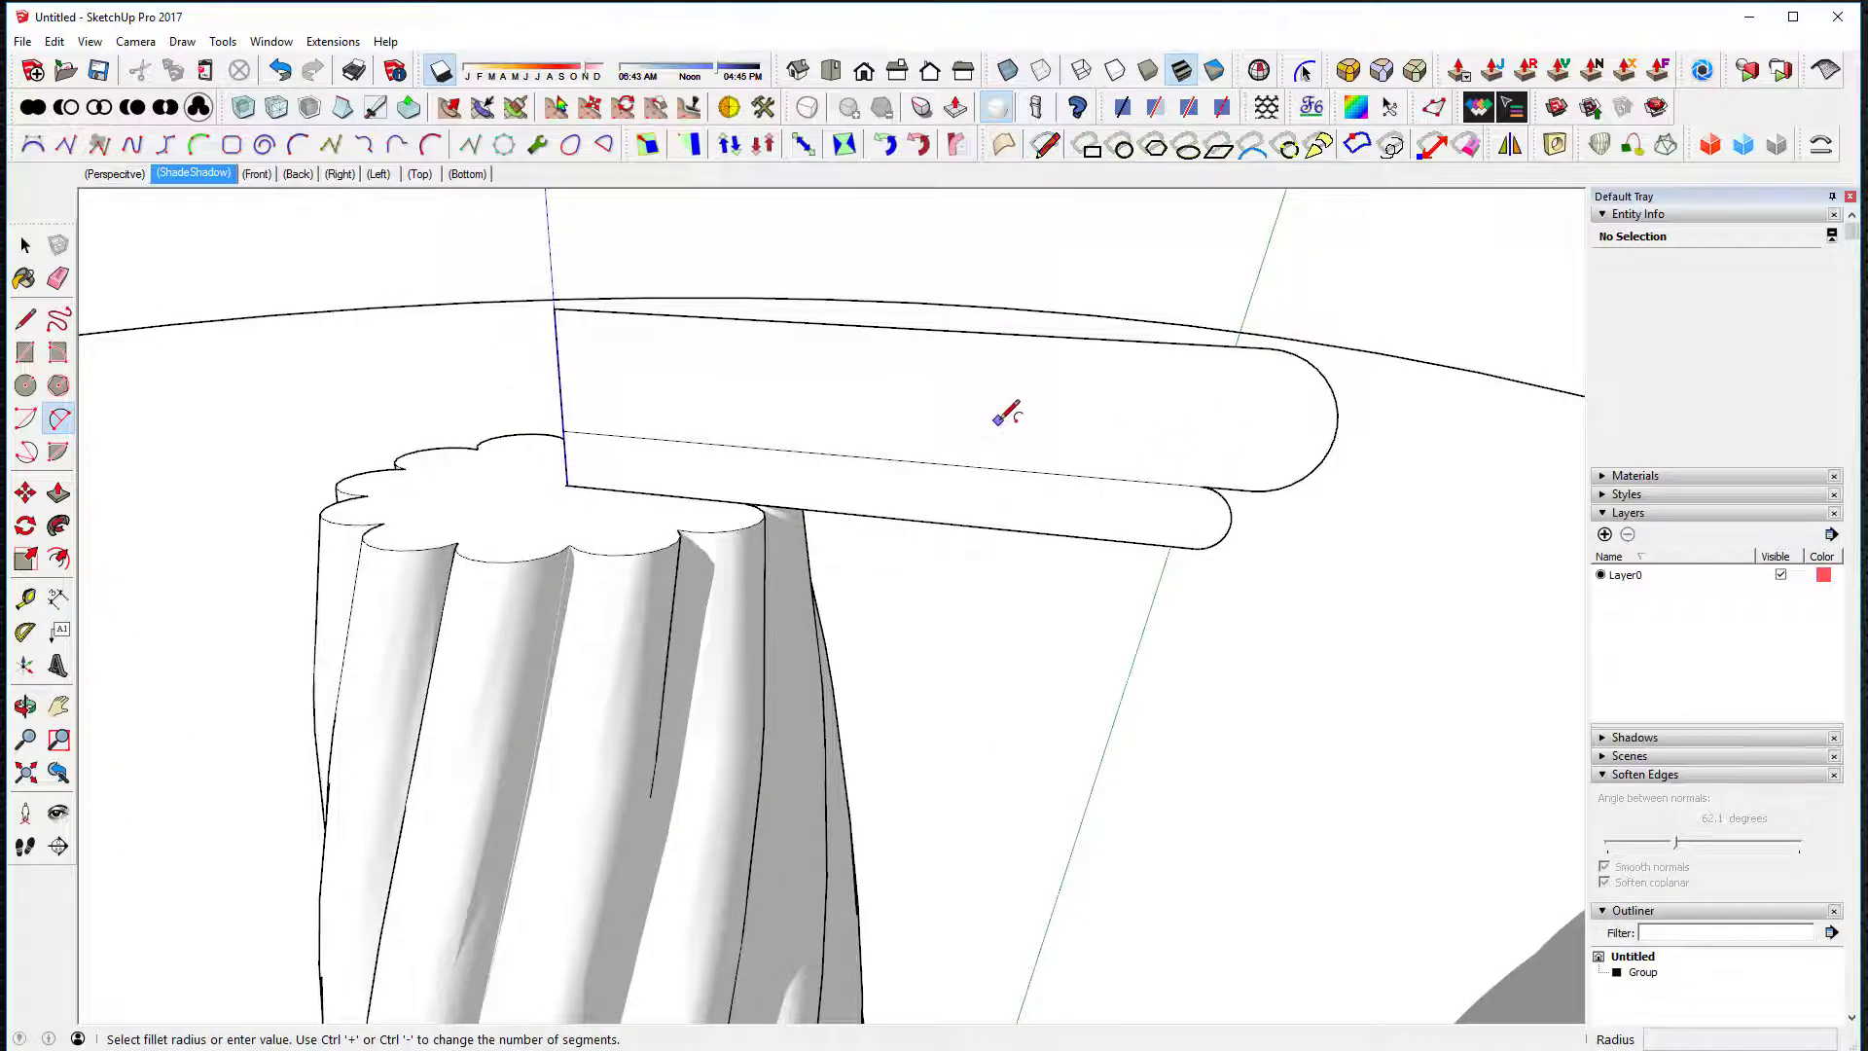
Step: Erase the dividing edge between the two strips to merge them into one capital profile
{"action": "key", "text": "e"}
{"action": "left_click", "coordinate": [1023, 469]}
{"action": "scroll", "coordinate": [1012, 444], "scroll_direction": "down", "scroll_amount": 3}
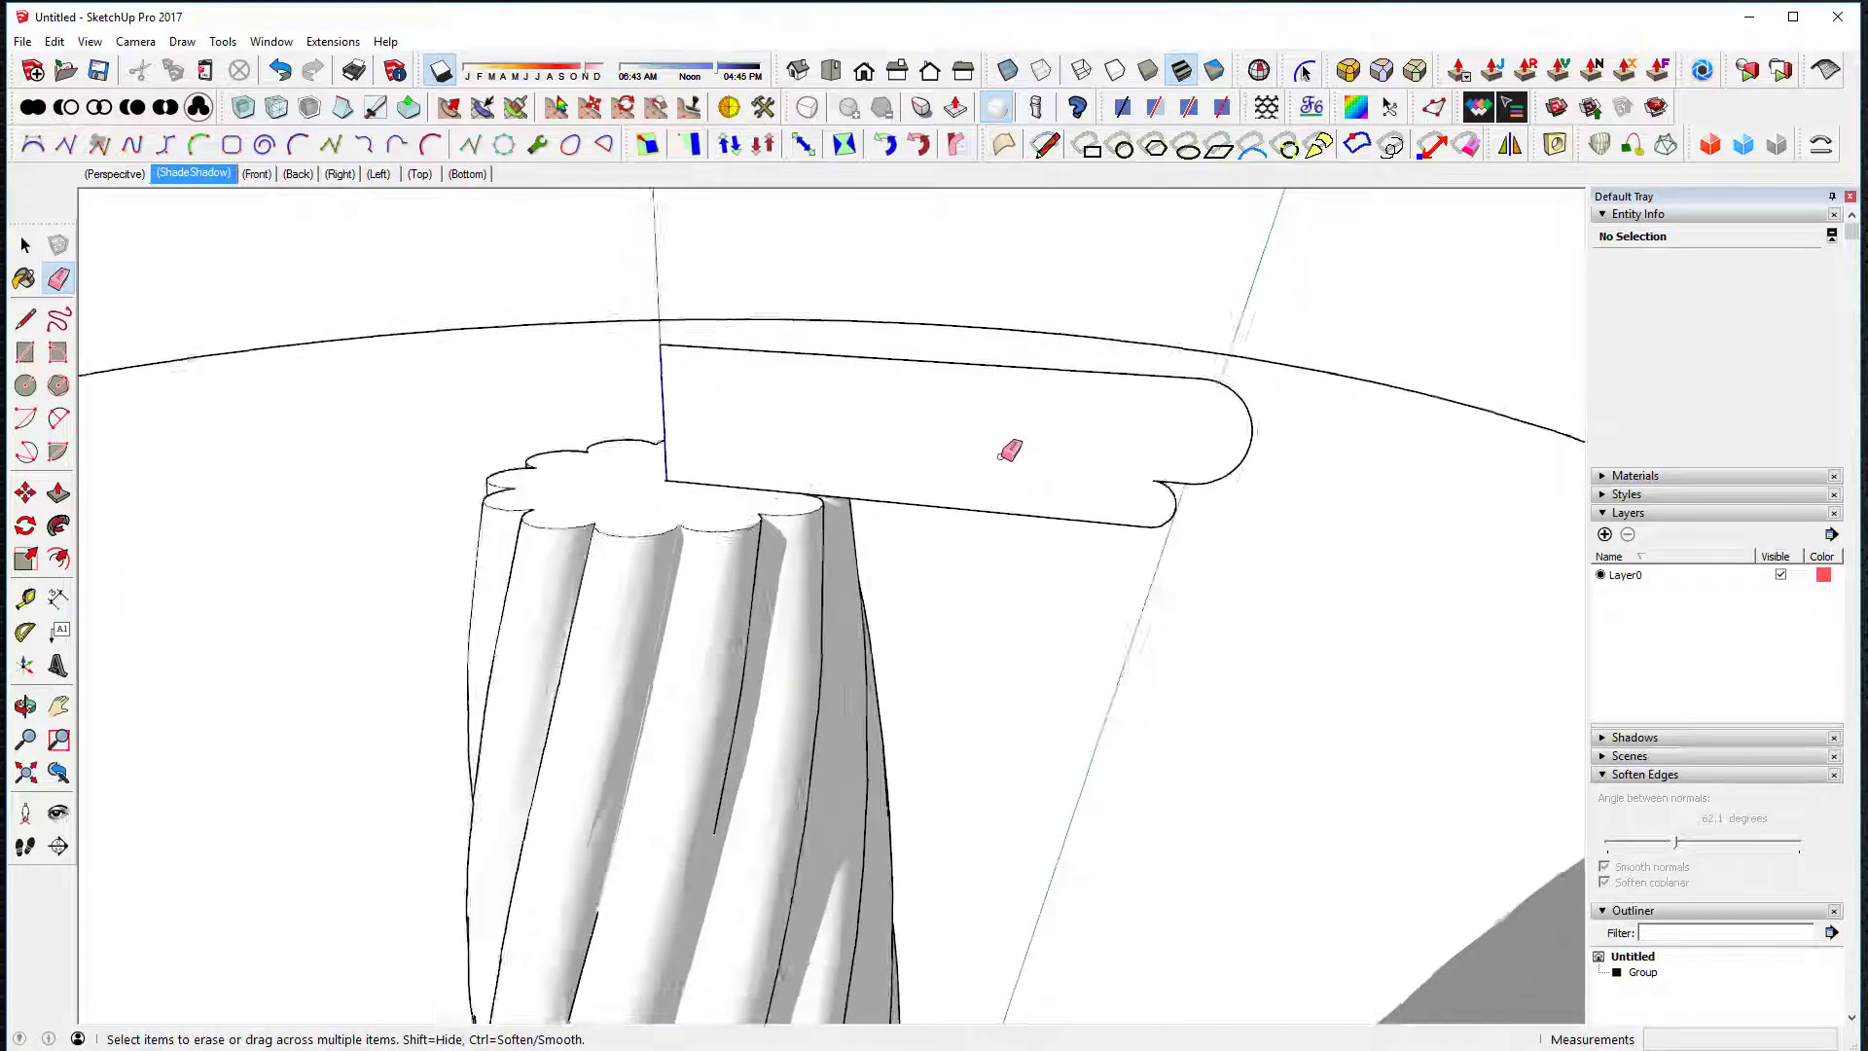
Step: Sweep the merged profile around the large circle with Follow Me to form the round capital
{"action": "key", "text": "space"}
{"action": "left_click", "coordinate": [1398, 829]}
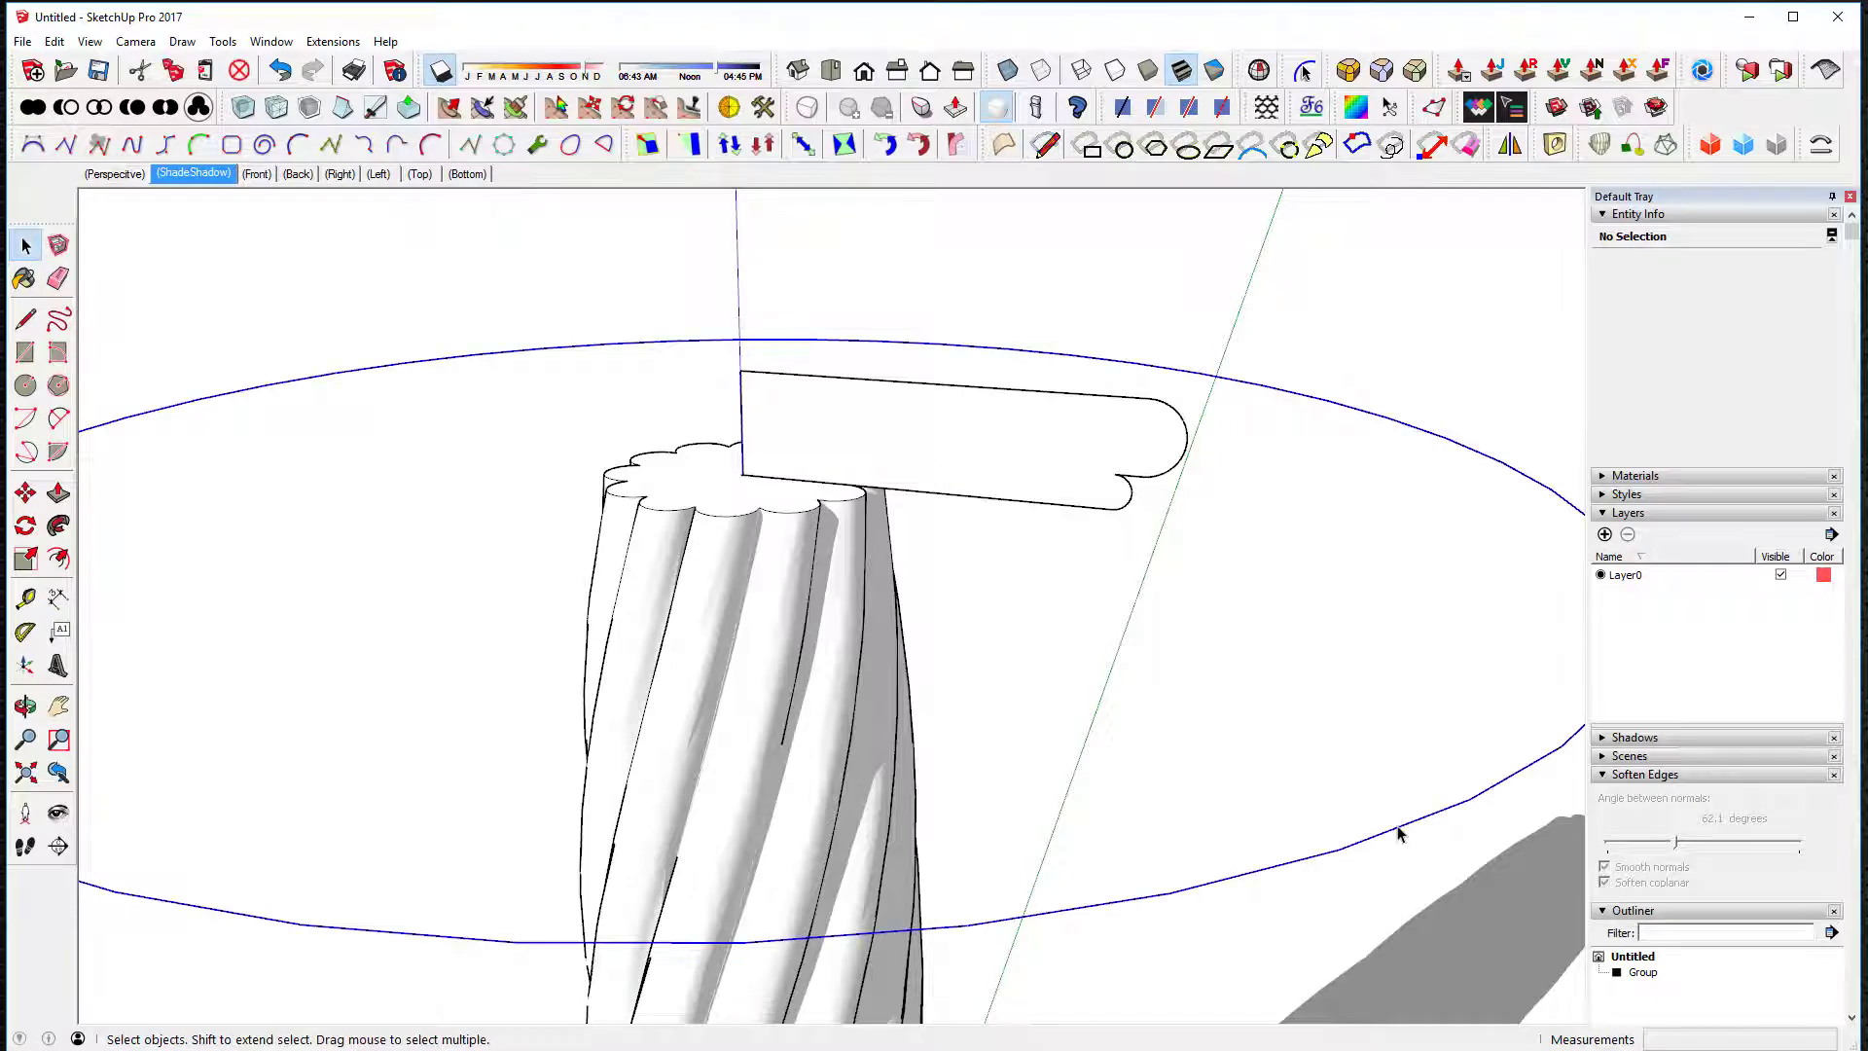
{"action": "left_click", "coordinate": [60, 529]}
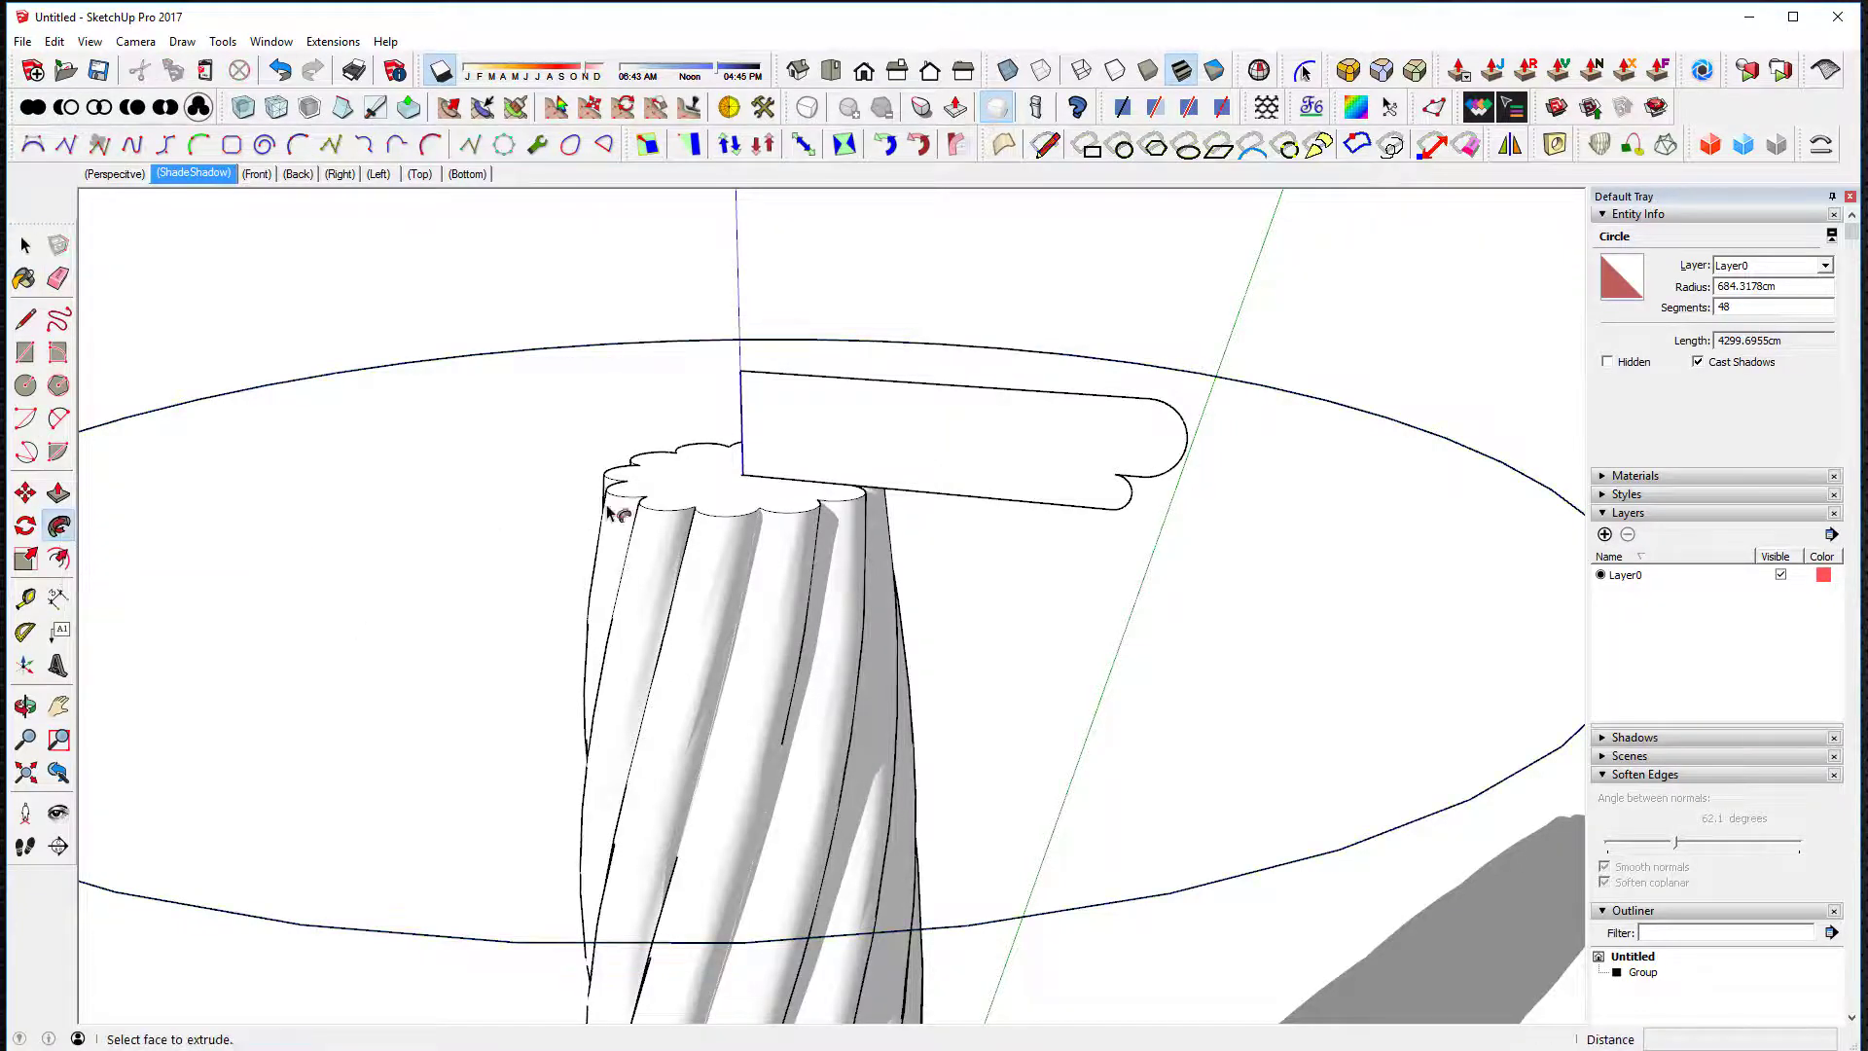
{"action": "left_click", "coordinate": [839, 448]}
{"action": "key", "text": "space"}
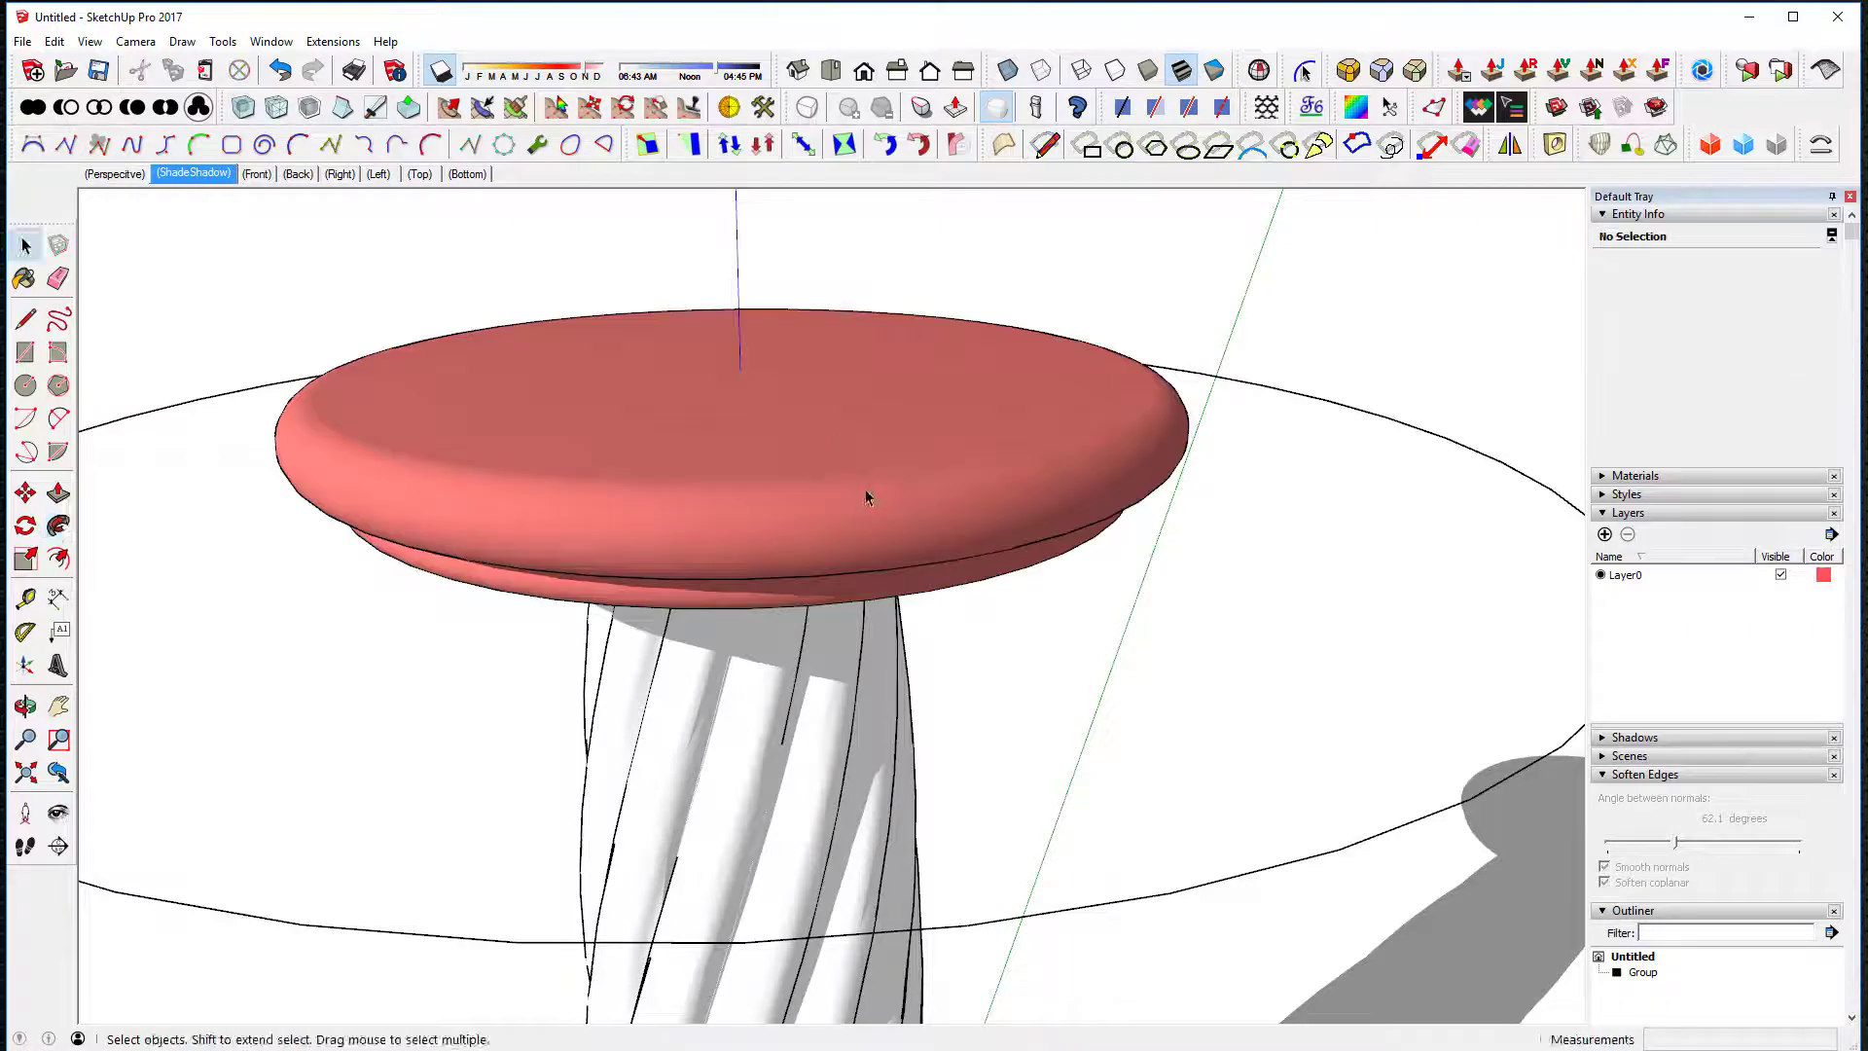
Step: Reverse the capital's faces so the front sides point outward, and group the complete capital
{"action": "triple_click", "coordinate": [864, 498]}
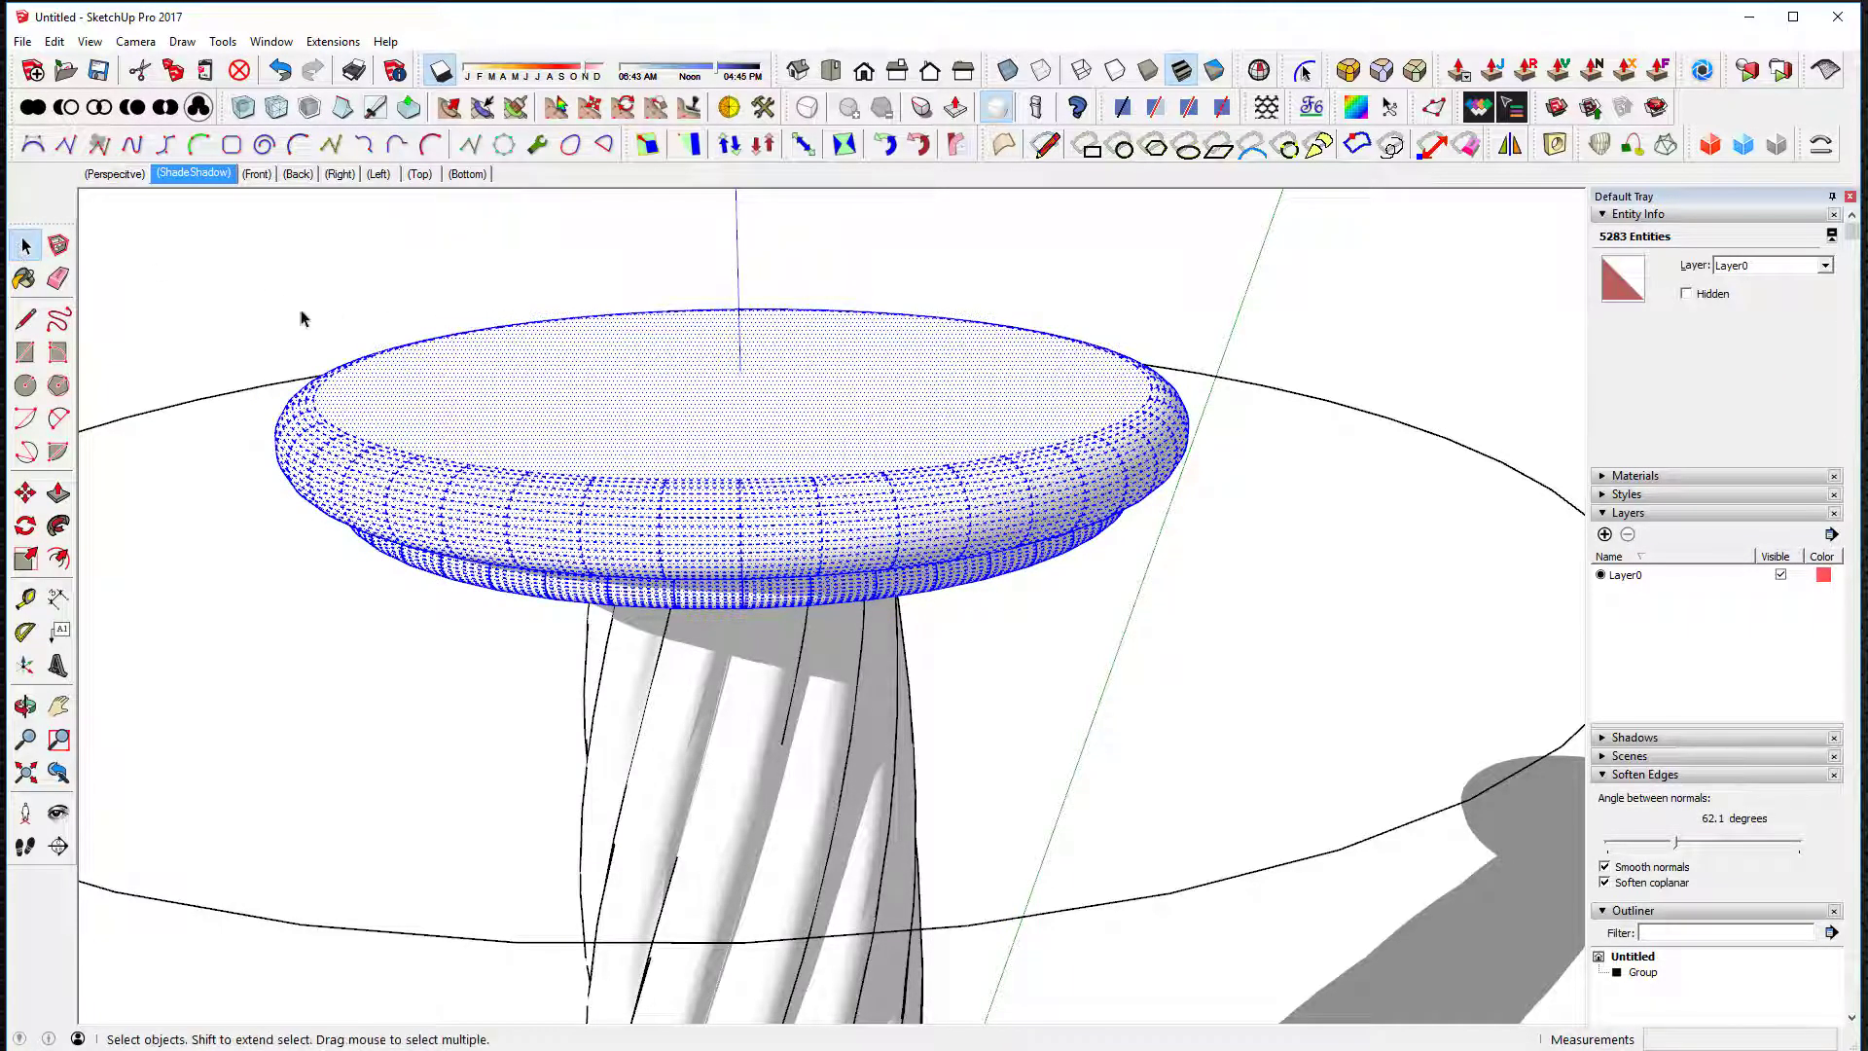
{"action": "left_click", "coordinate": [422, 302]}
{"action": "middle_click_drag", "start_coordinate": [422, 302], "coordinate": [761, 583]}
{"action": "triple_click", "coordinate": [827, 537]}
{"action": "scroll", "coordinate": [761, 580], "scroll_direction": "down", "scroll_amount": 5}
{"action": "middle_click_drag", "start_coordinate": [769, 506], "coordinate": [772, 498]}
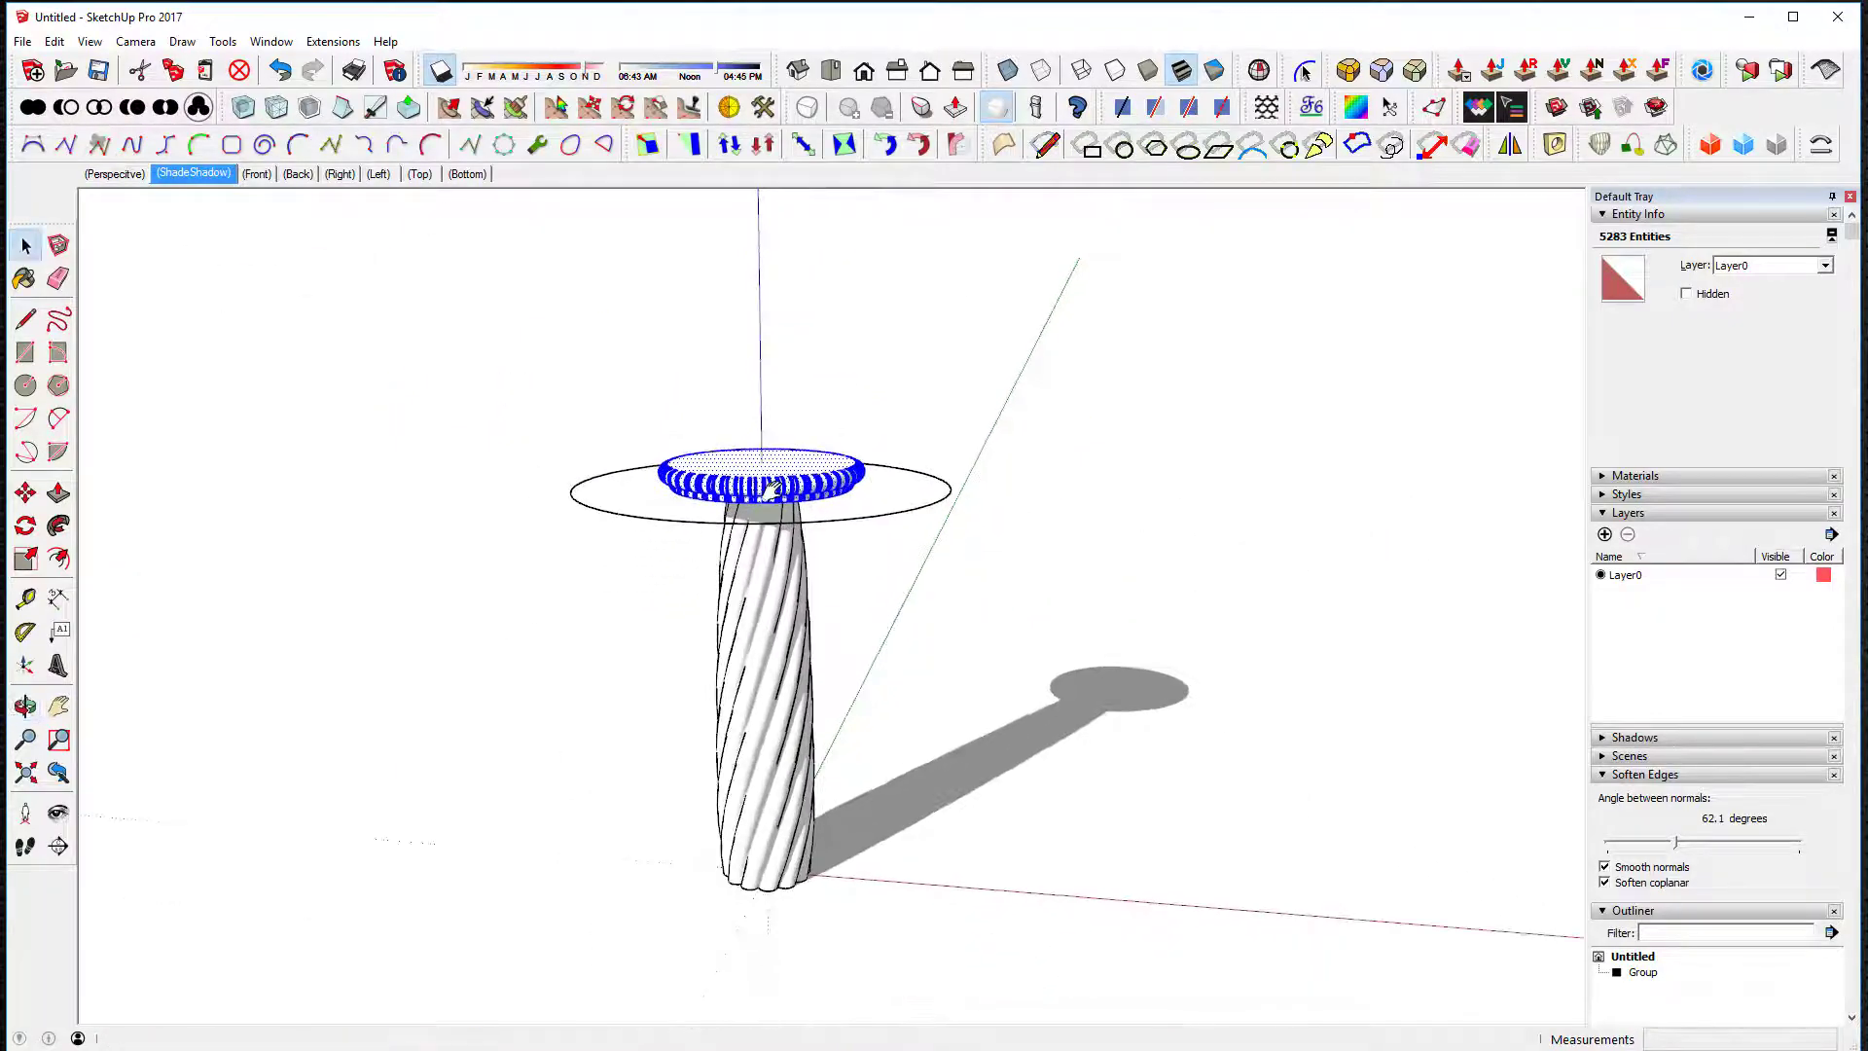
{"action": "key", "text": "ctrl+g"}
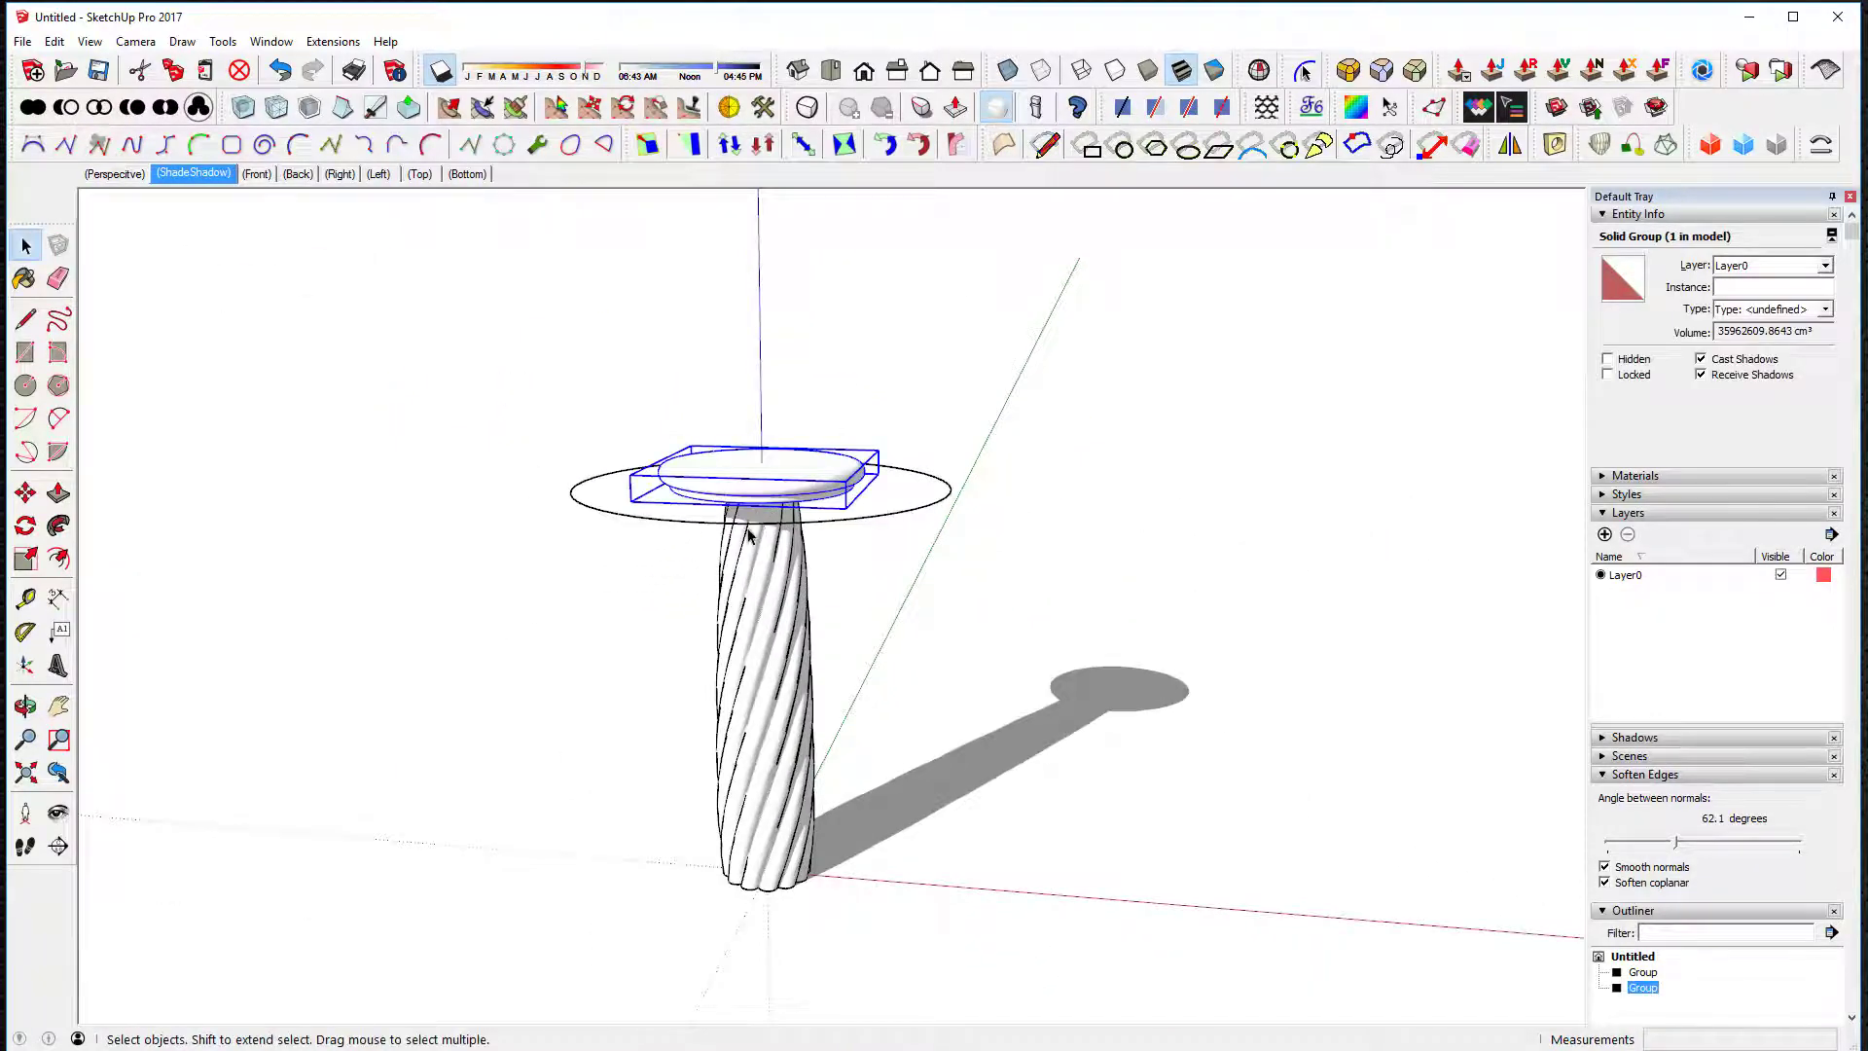
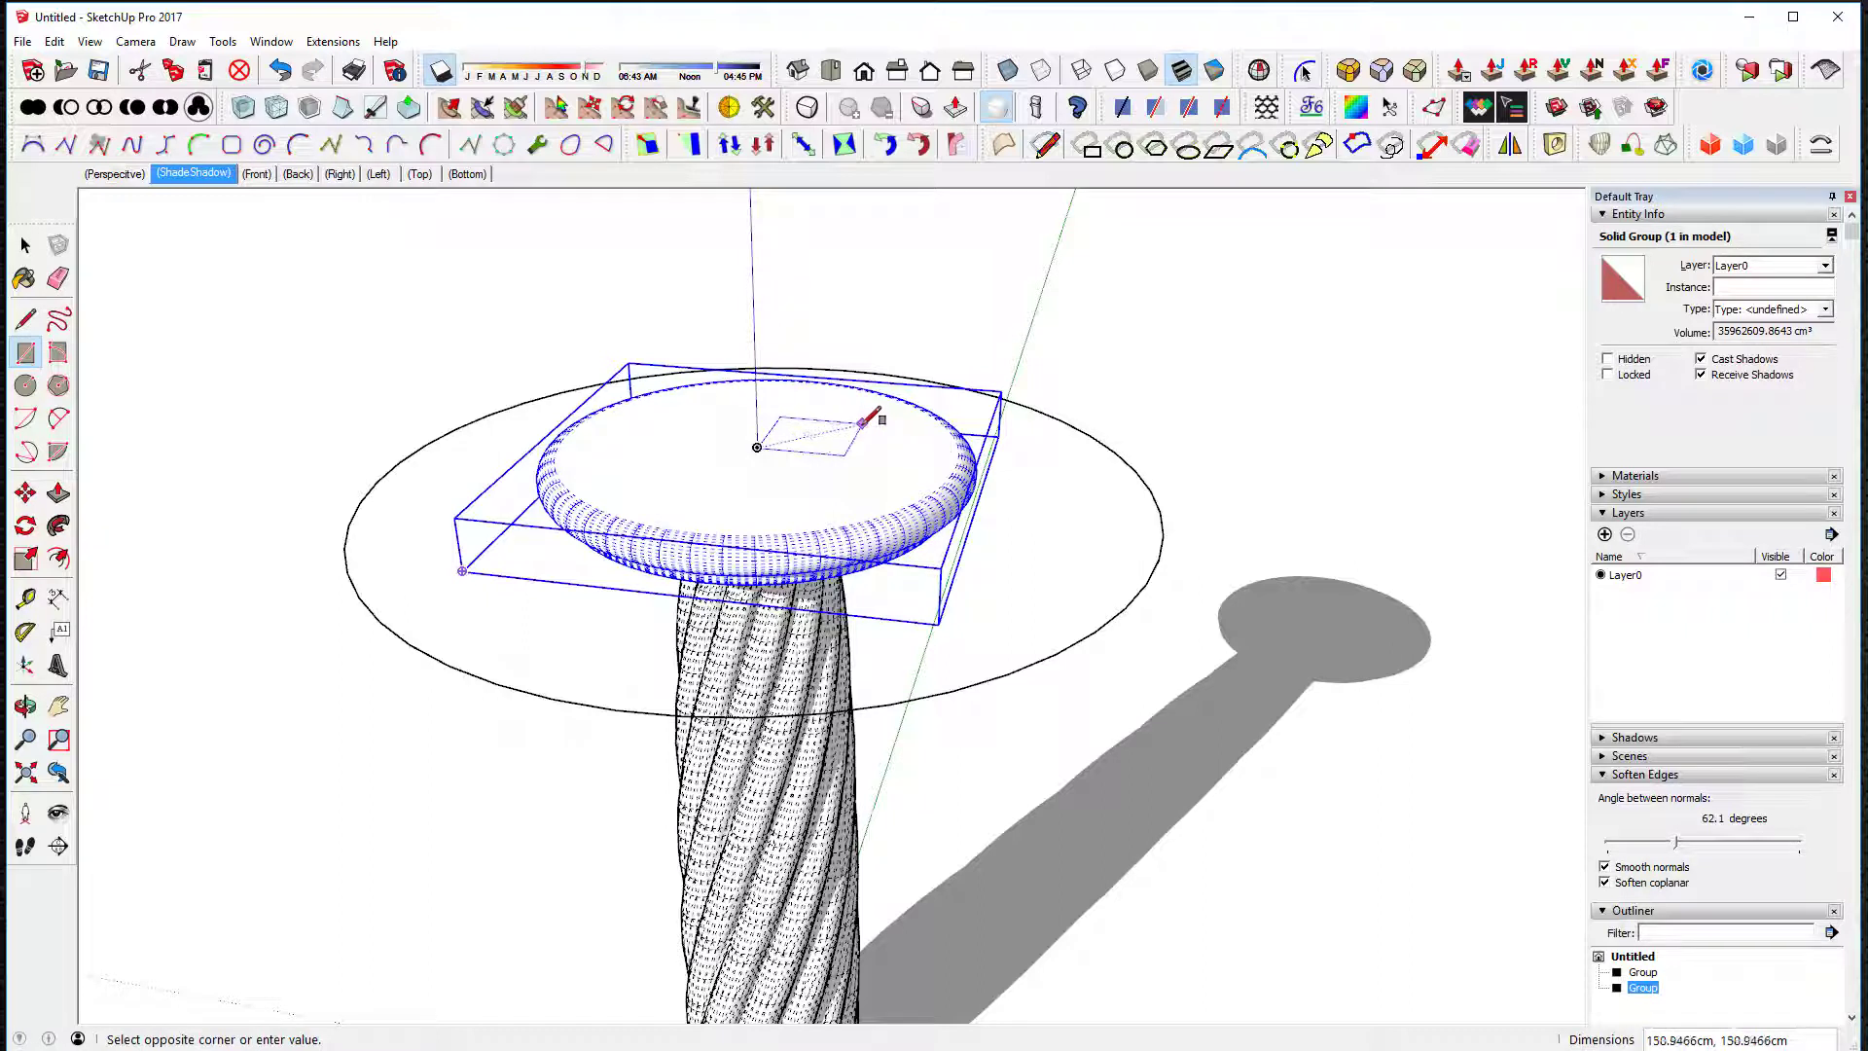
Step: Draw a square of about 151 cm from the capital's top centre and scale it uniformly by about 6.43 from that corner
{"action": "left_click", "coordinate": [860, 425]}
{"action": "key", "text": "space"}
{"action": "left_click", "coordinate": [849, 443]}
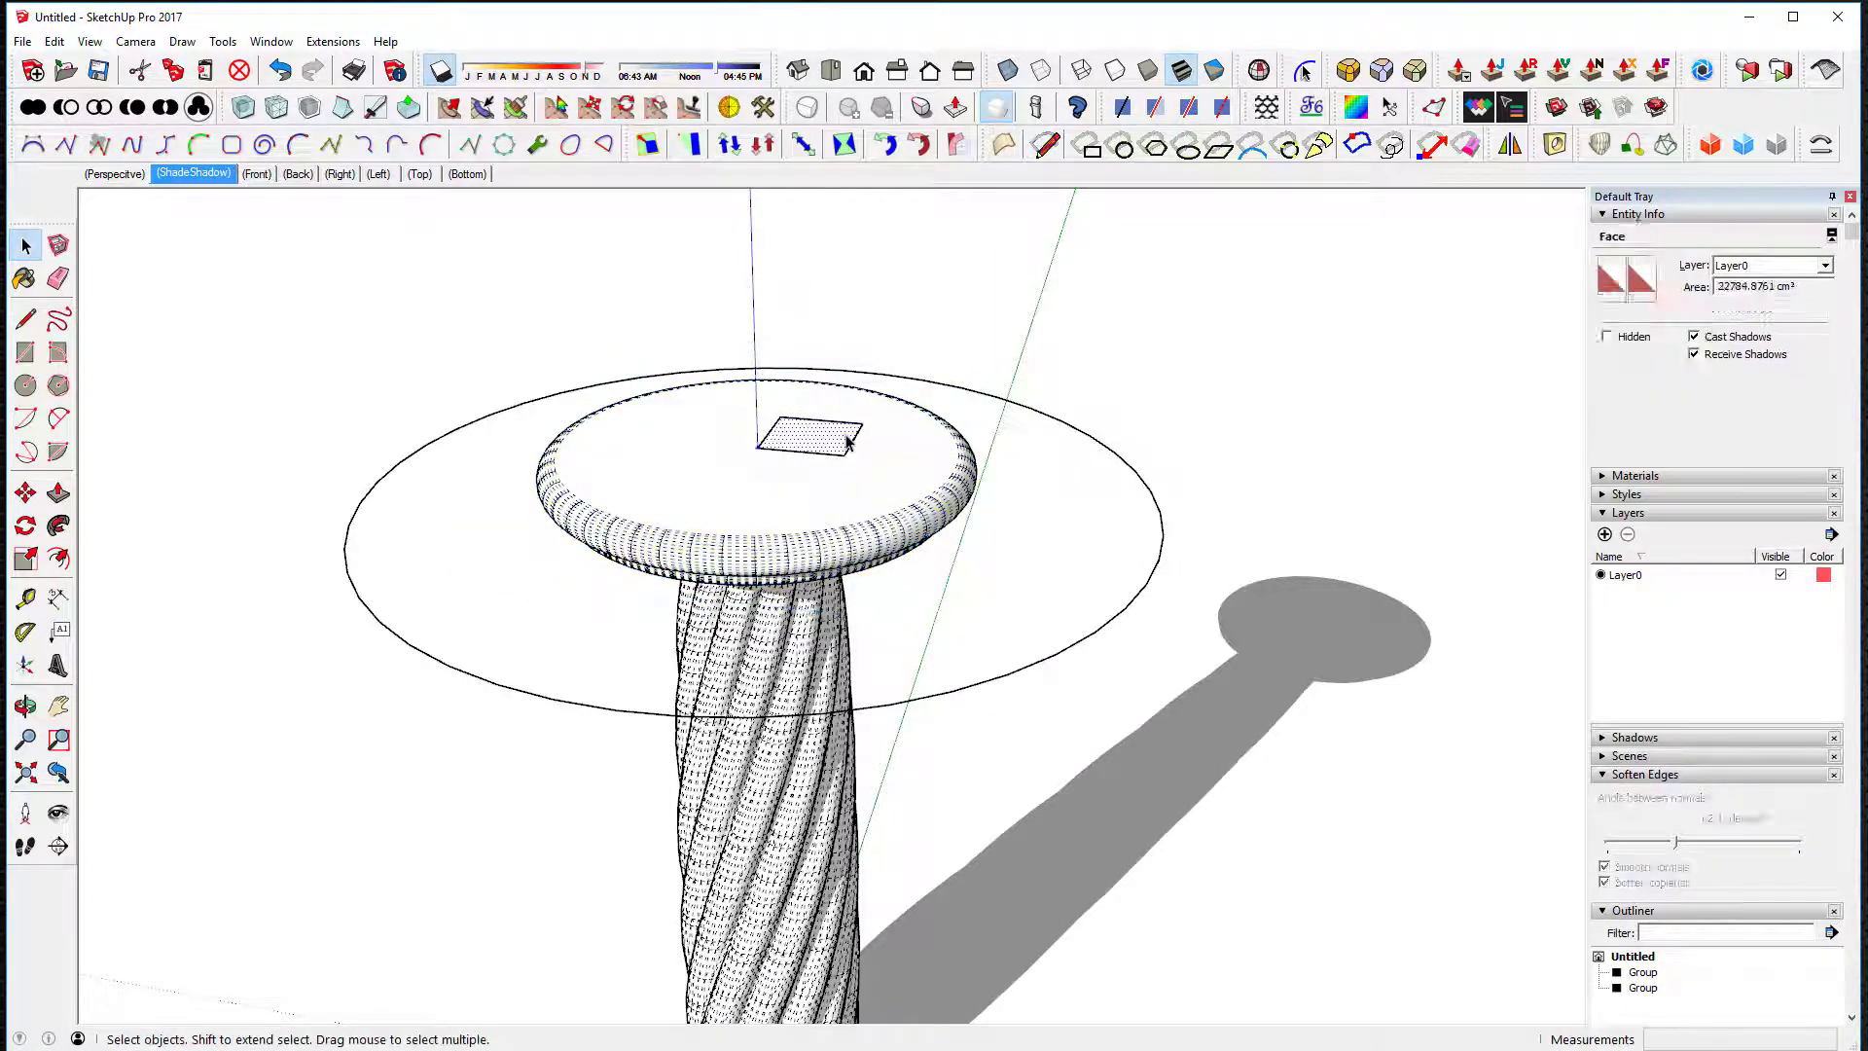
{"action": "key", "text": "s"}
{"action": "left_click", "coordinate": [863, 425]}
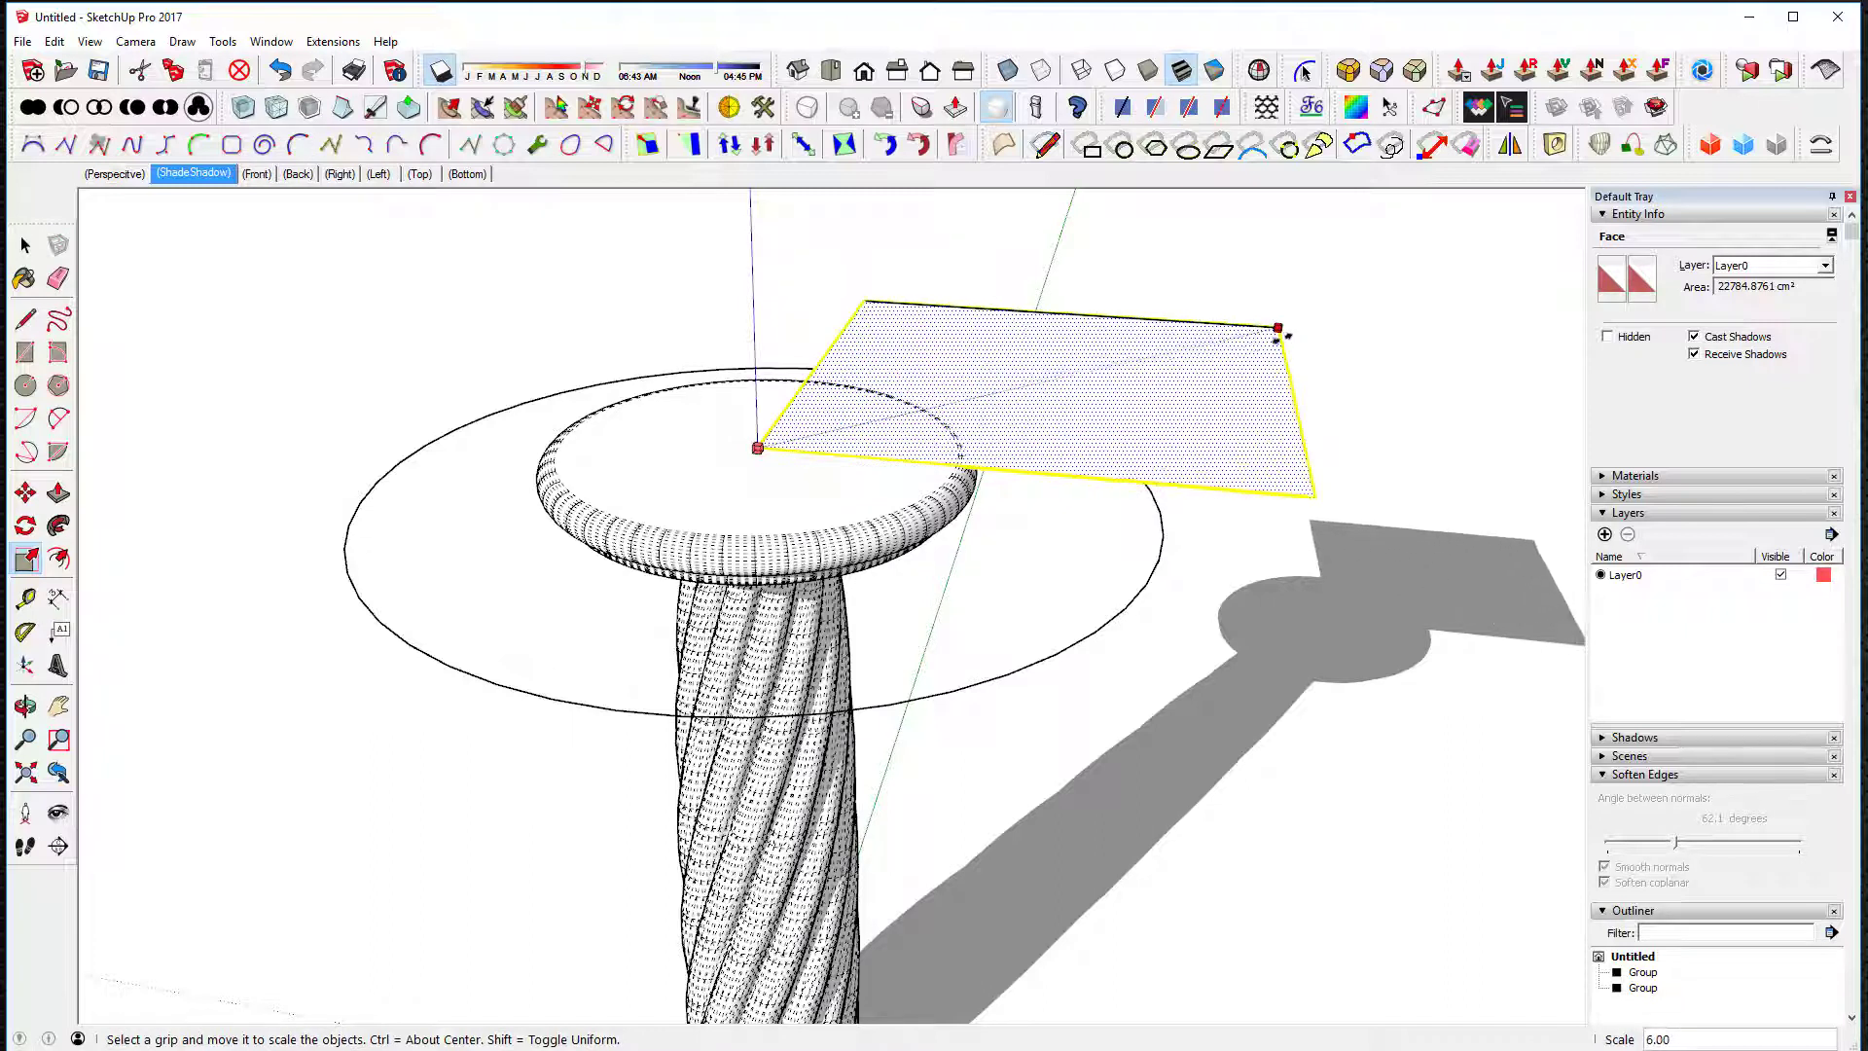
{"action": "left_click", "coordinate": [1308, 321]}
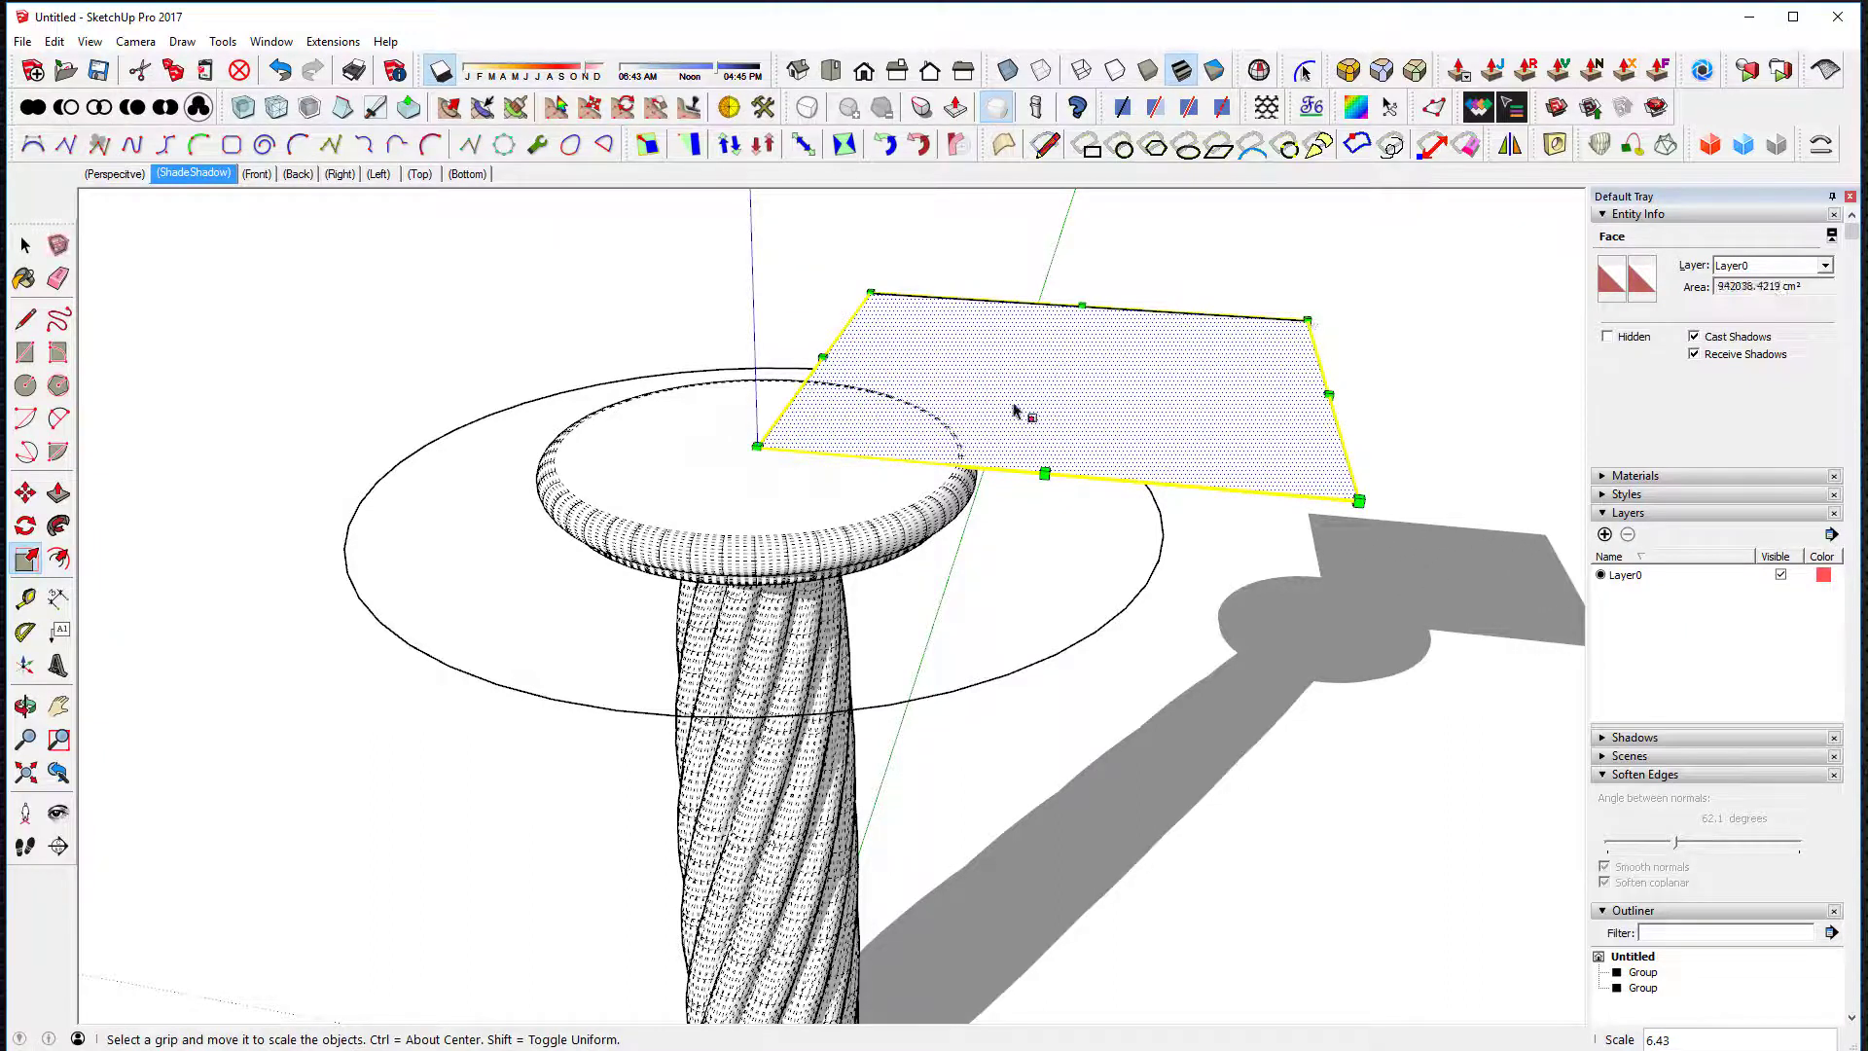
Step: Double the square's size from its inner corner so it centres on the capital, and delete its face, keeping the outline
{"action": "left_click", "coordinate": [758, 447]}
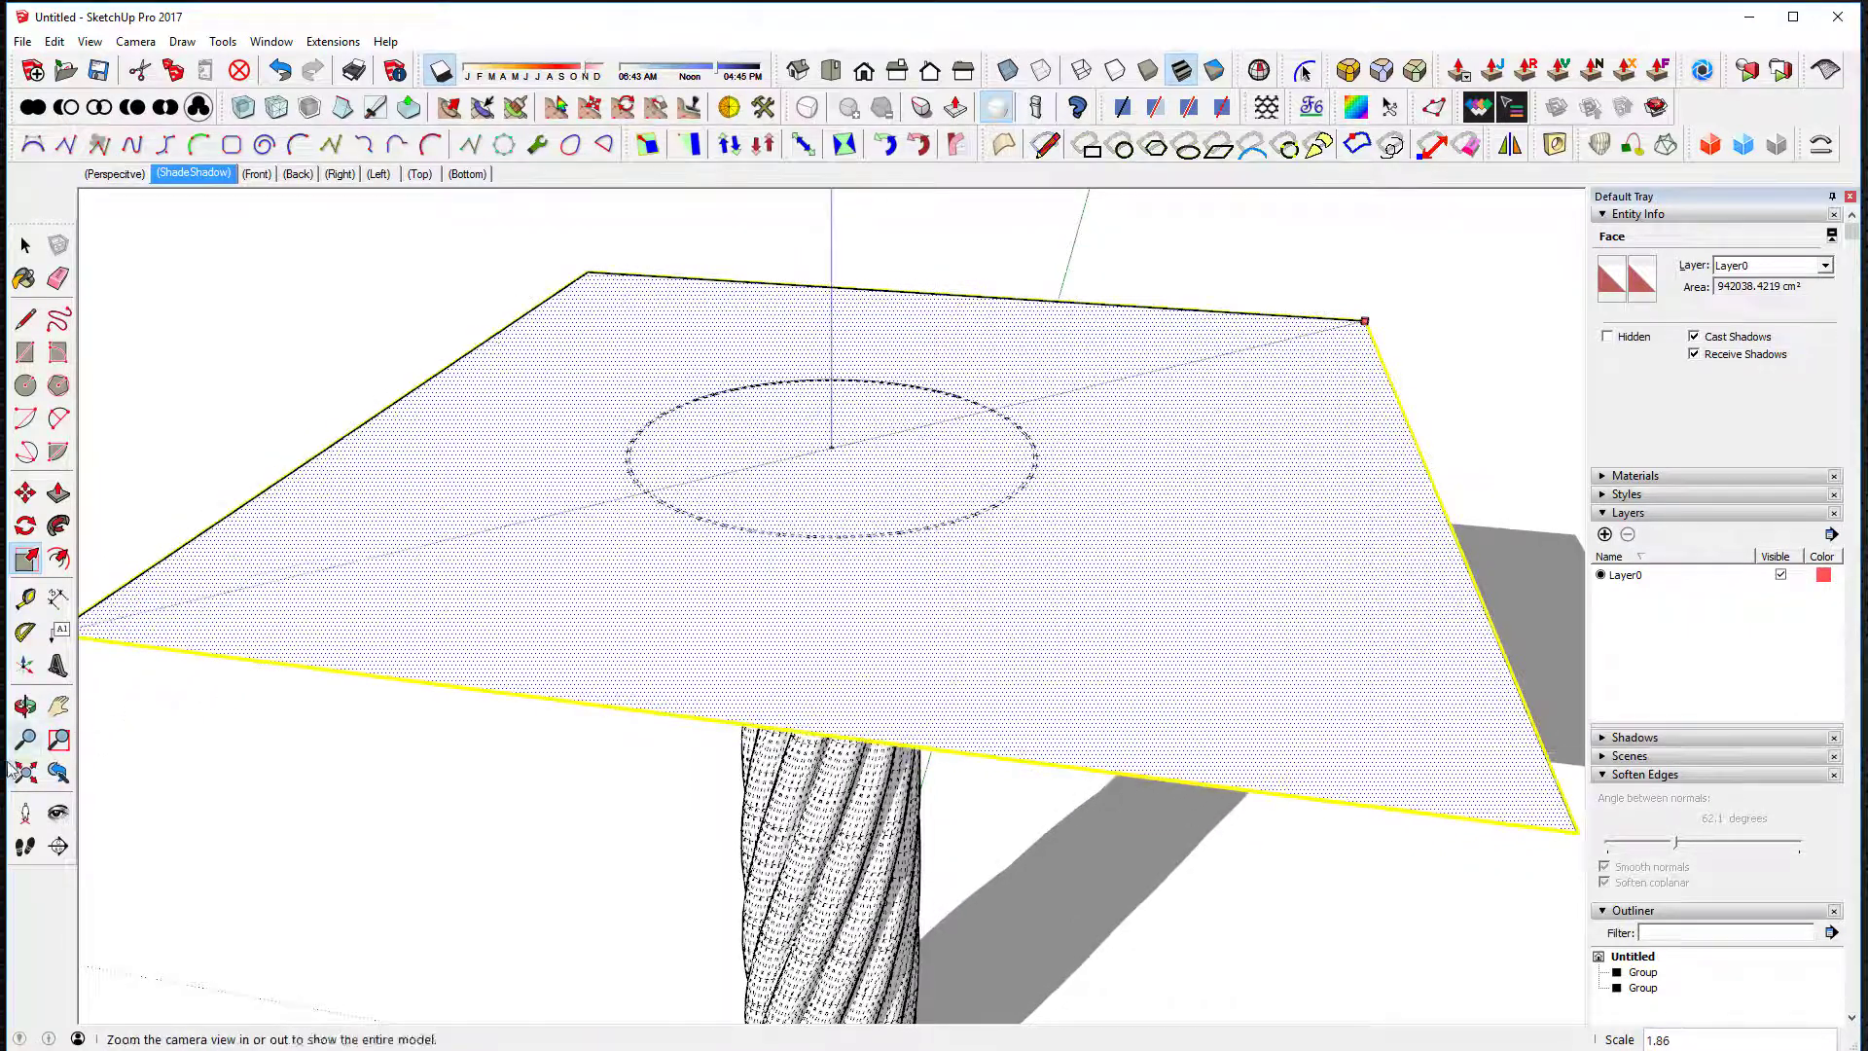
{"action": "key", "text": "Escape"}
{"action": "middle_click_drag", "start_coordinate": [146, 700], "coordinate": [843, 461]}
{"action": "left_click_drag", "start_coordinate": [1065, 392], "coordinate": [428, 584]}
{"action": "scroll", "coordinate": [428, 584], "scroll_direction": "down", "scroll_amount": 3}
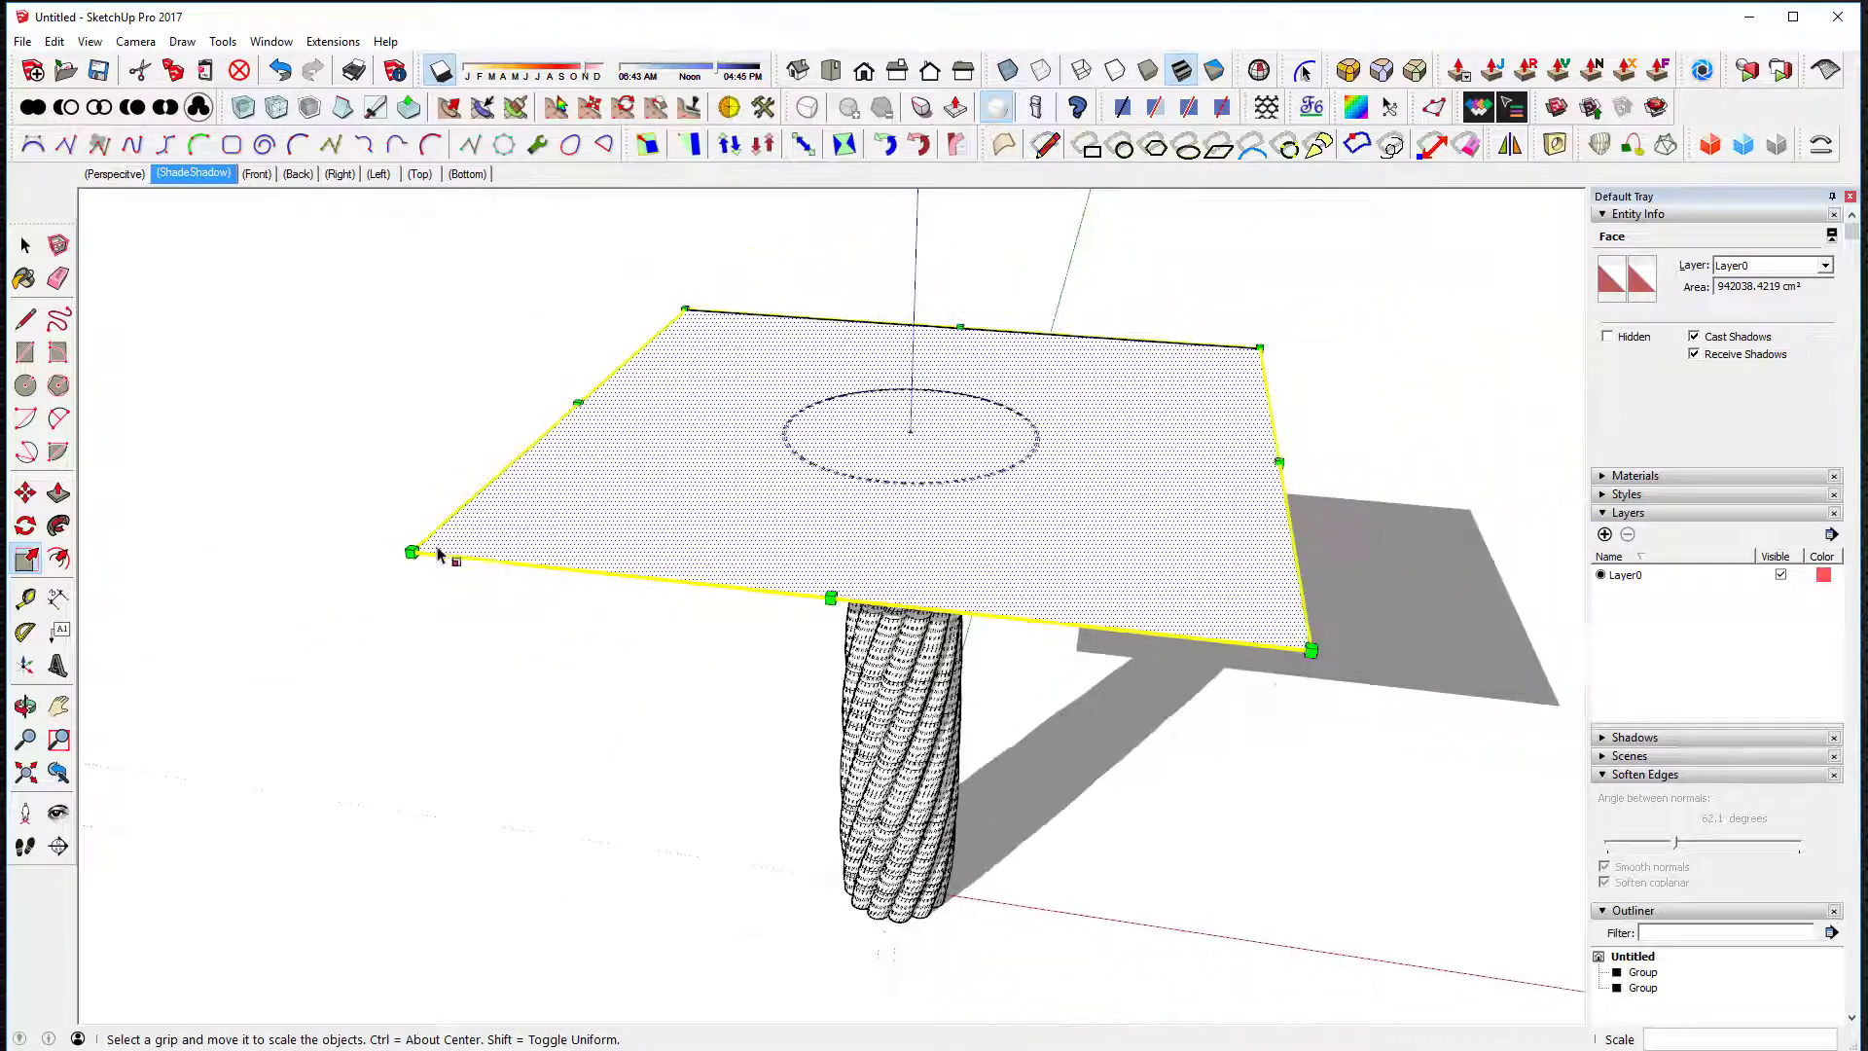
{"action": "key", "text": "space"}
{"action": "key", "text": "Delete"}
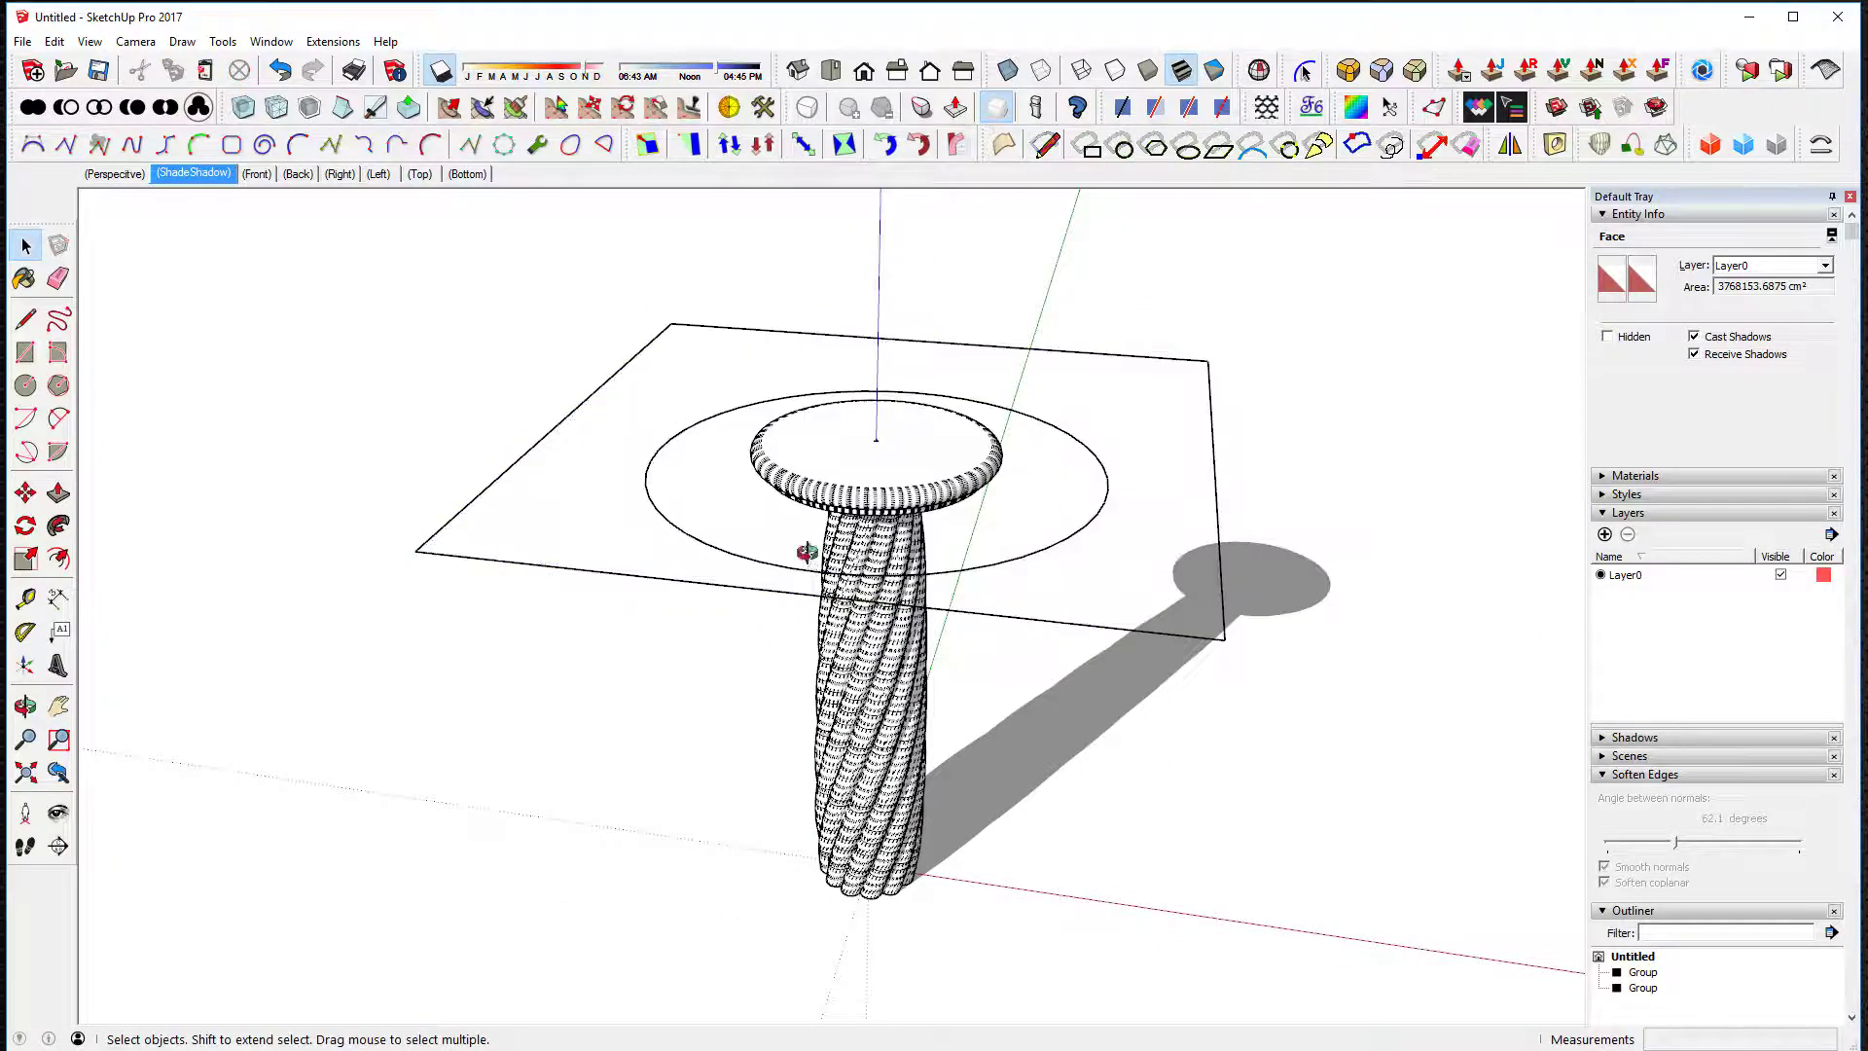
Step: Draw a vertical rectangle rising from the capital's top centre and extending outward past the rim
{"action": "middle_click_drag", "start_coordinate": [805, 546], "coordinate": [964, 360]}
{"action": "left_click", "coordinate": [25, 352]}
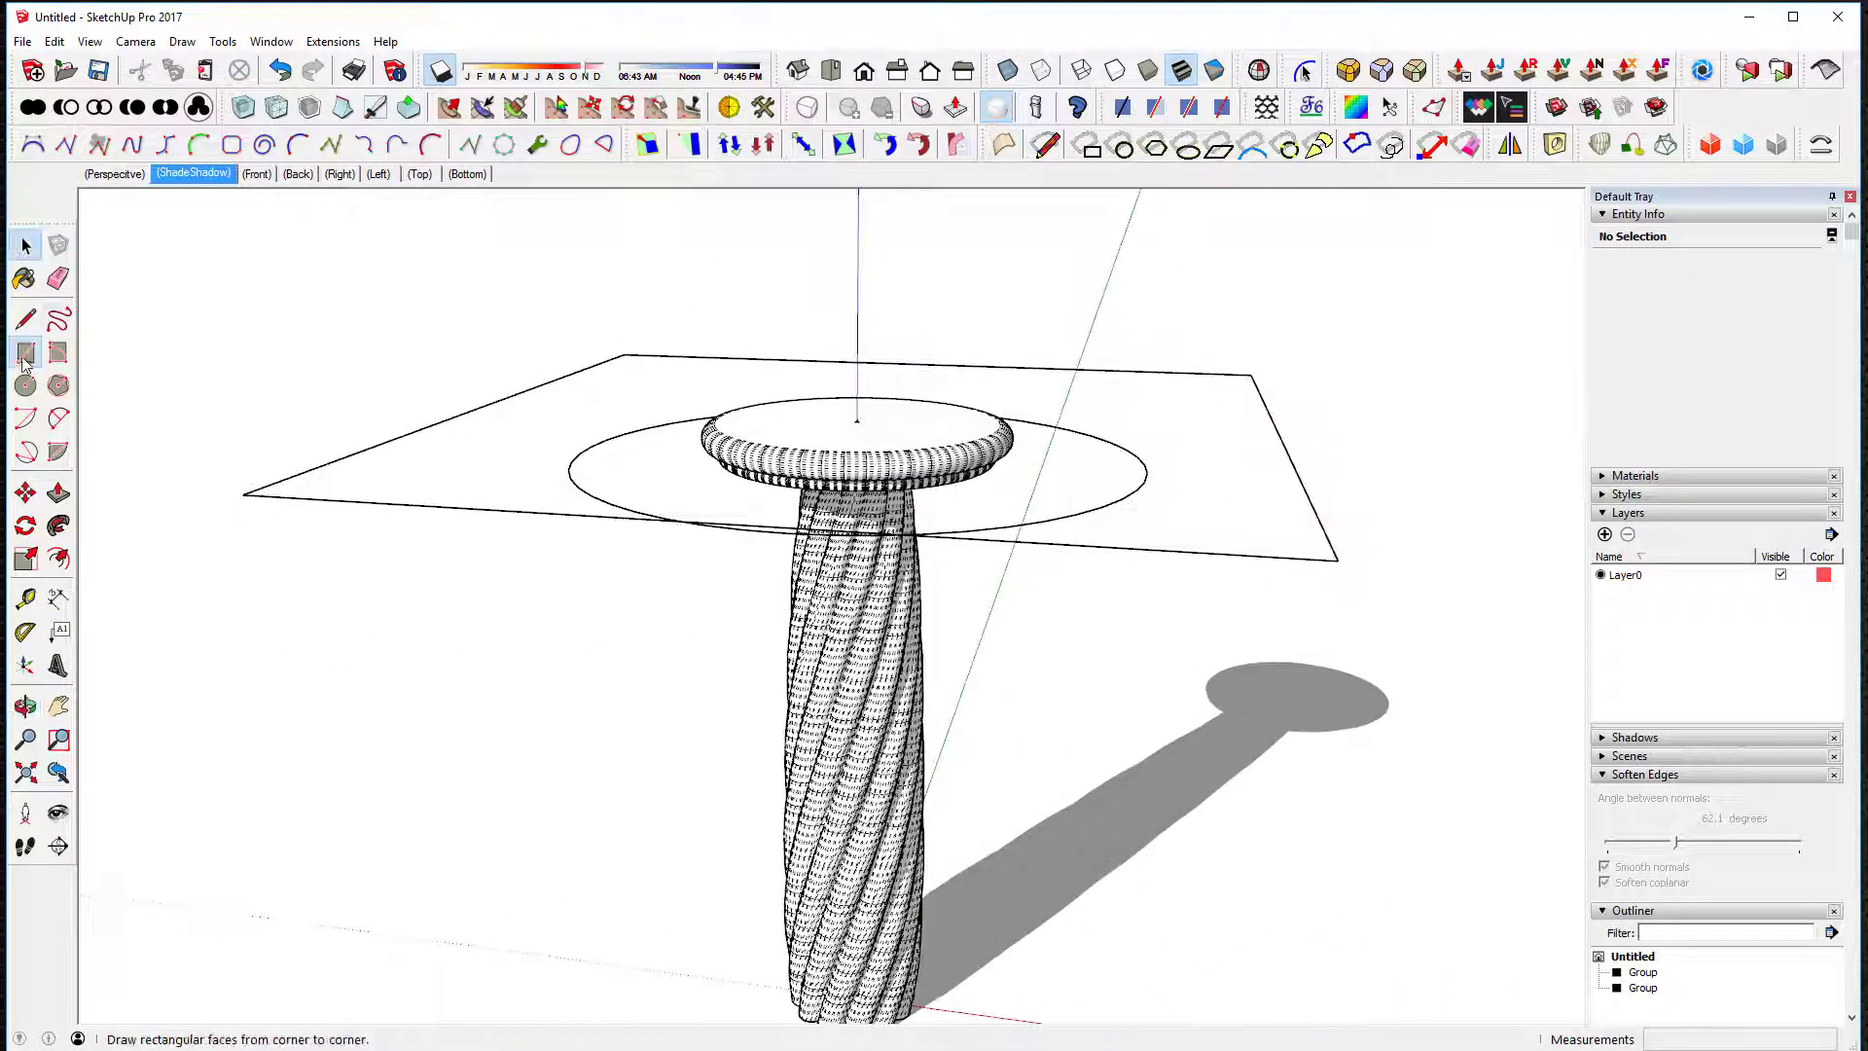
{"action": "left_click", "coordinate": [857, 420]}
{"action": "middle_click_drag", "start_coordinate": [1114, 366], "coordinate": [1126, 288]}
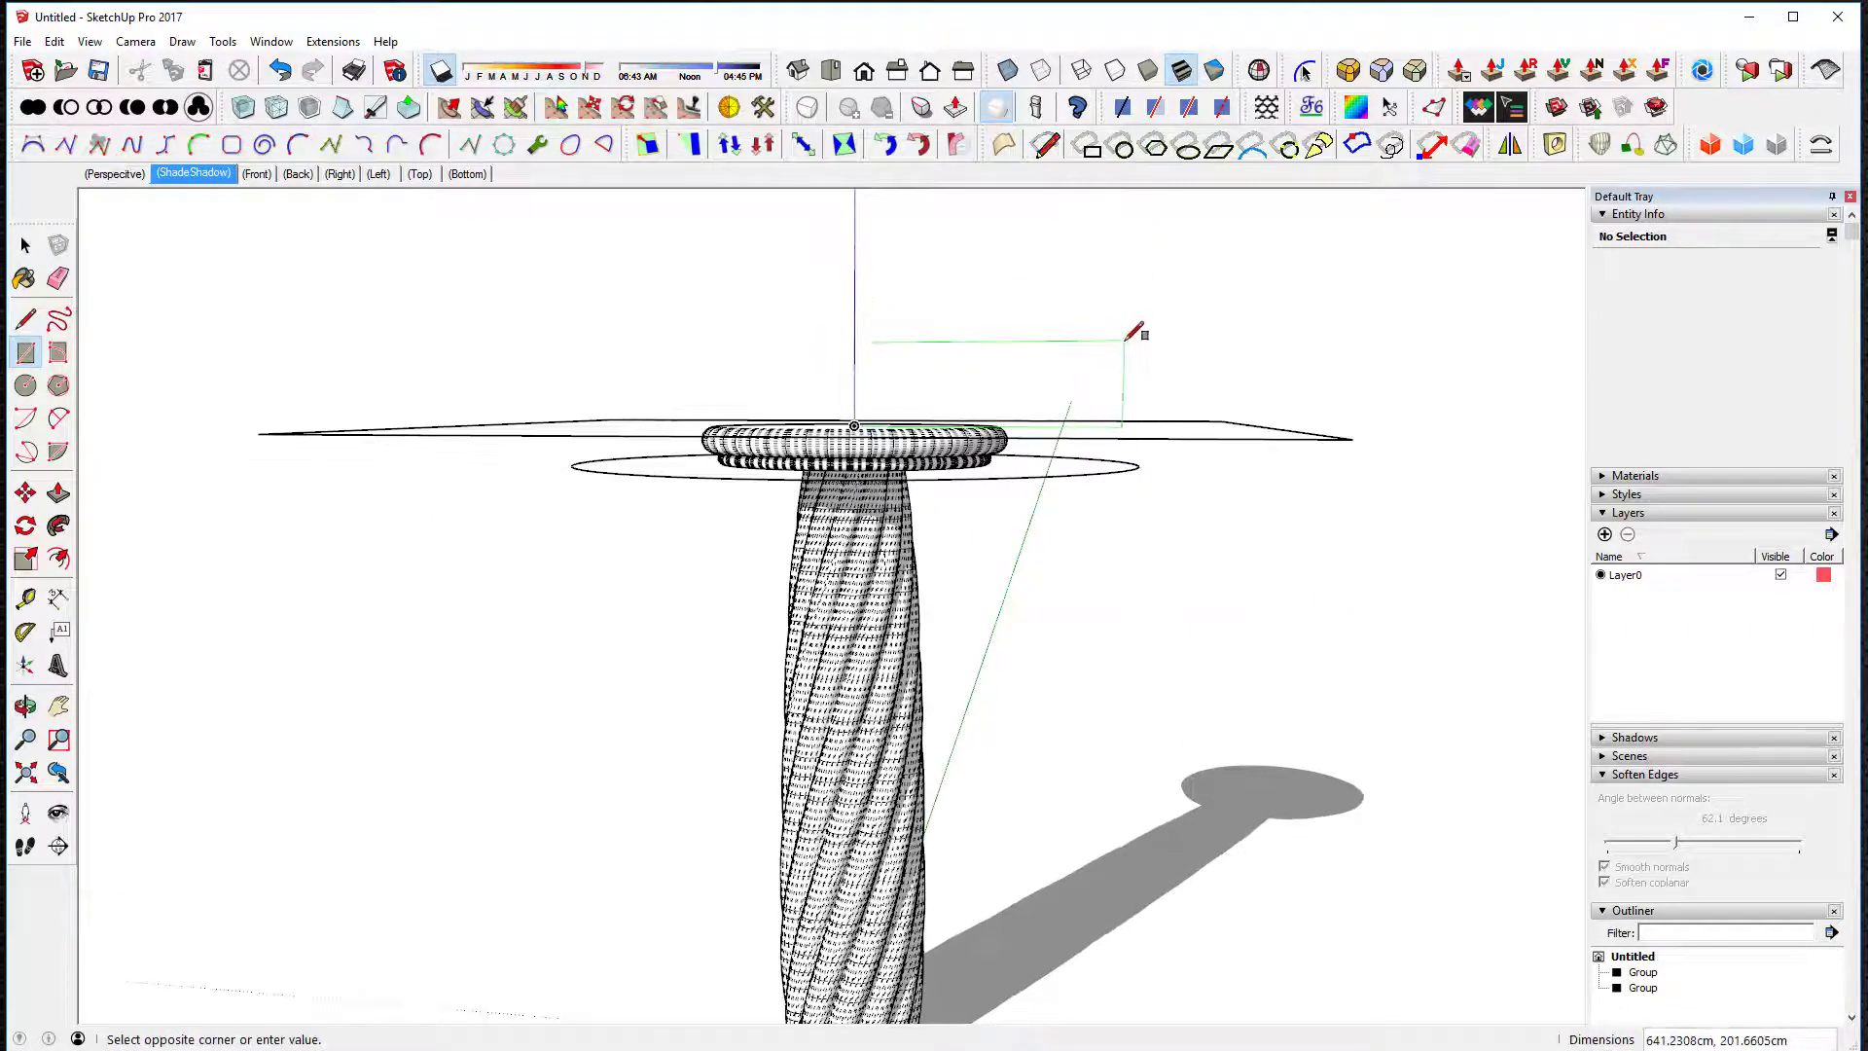
{"action": "left_click", "coordinate": [1153, 331]}
{"action": "scroll", "coordinate": [1034, 384], "scroll_direction": "up", "scroll_amount": 3}
{"action": "middle_click_drag", "start_coordinate": [1034, 384], "coordinate": [900, 486]}
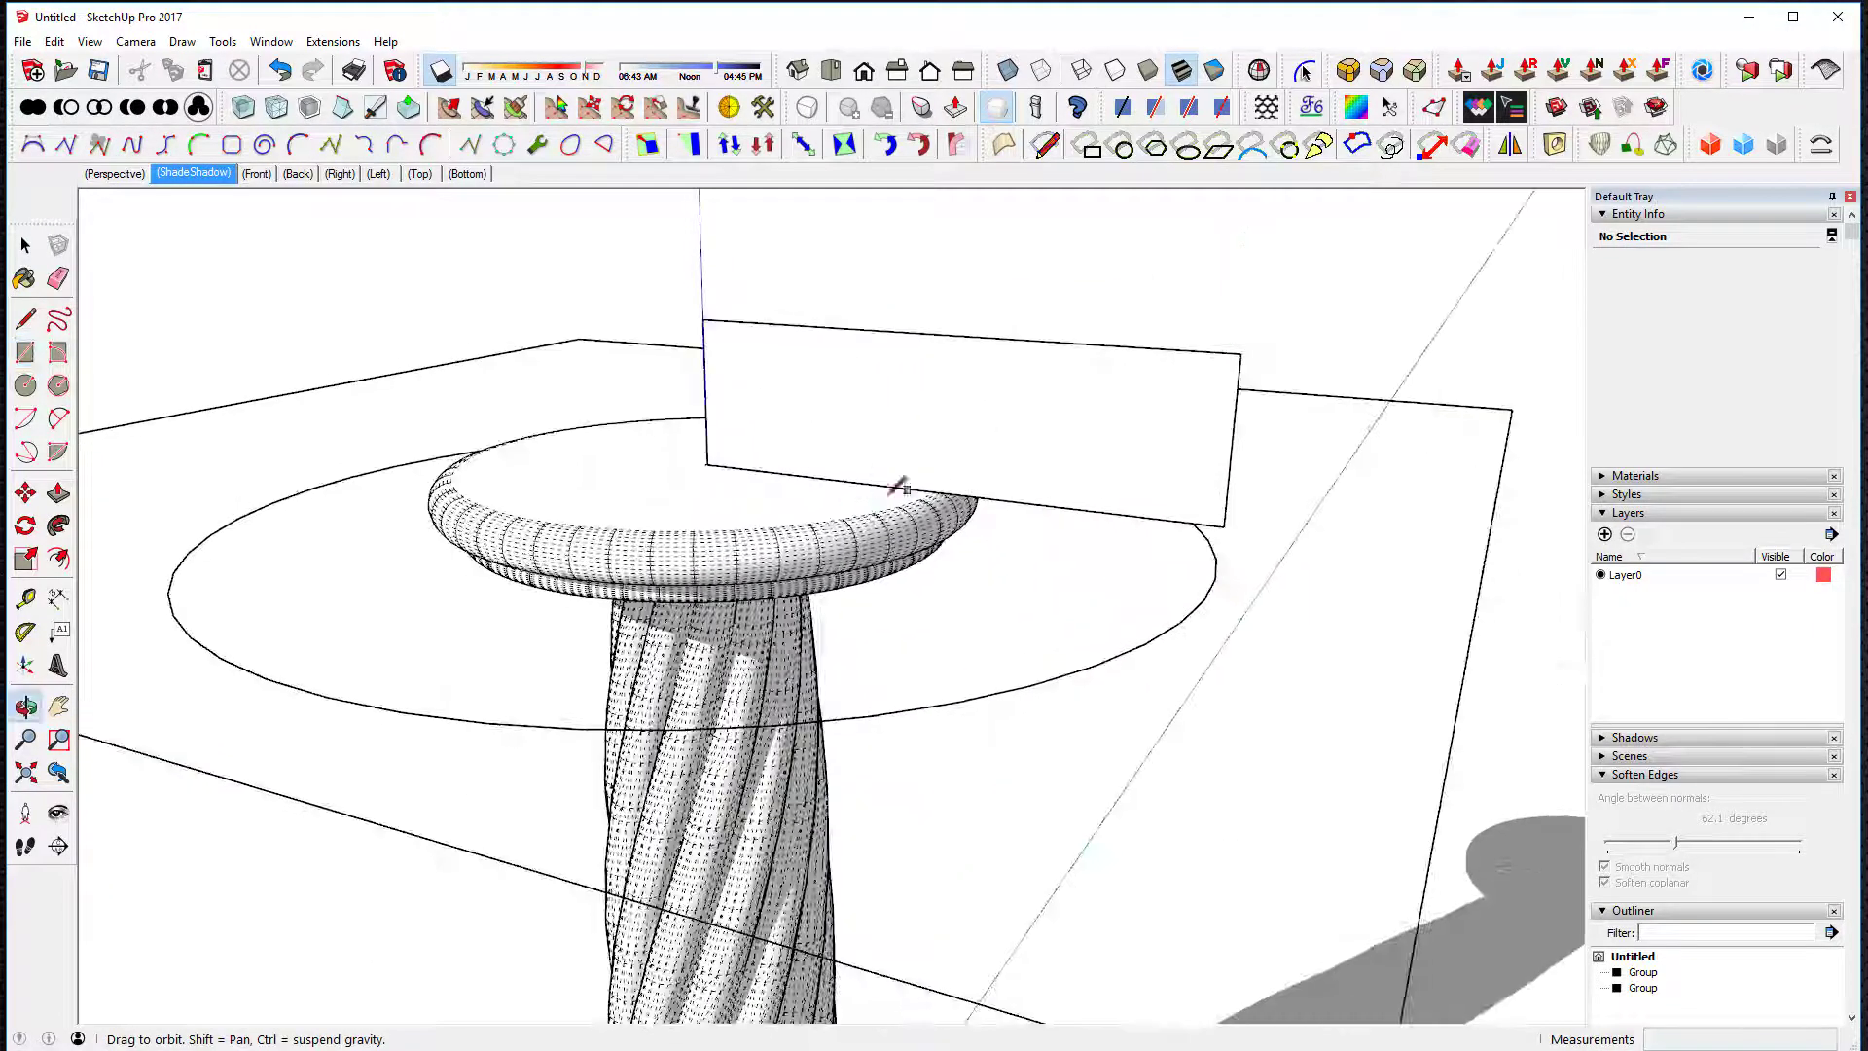
Step: Draw a stepped moulding outline with a slanted middle on the rectangle, from its bottom edge near the rim, and close it back to the column axis
{"action": "key", "text": "l"}
{"action": "scroll", "coordinate": [900, 438], "scroll_direction": "up", "scroll_amount": 3}
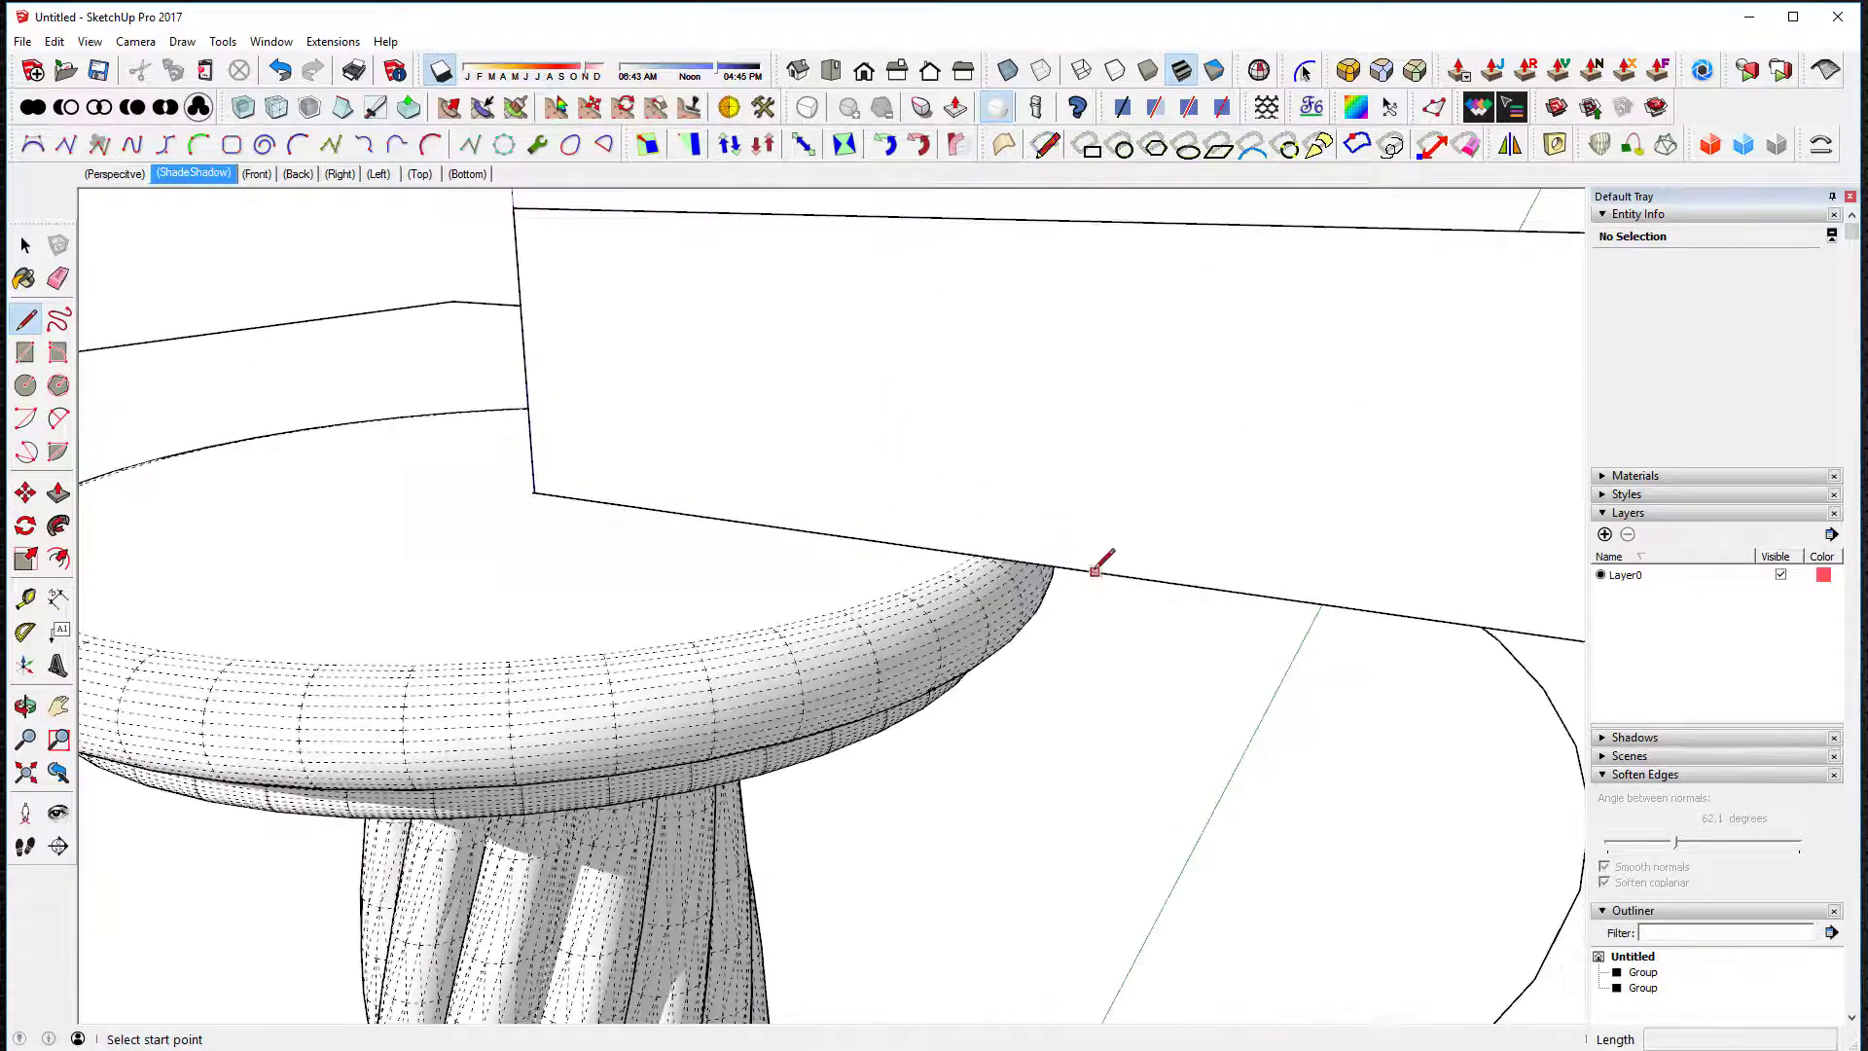
{"action": "middle_click_drag", "start_coordinate": [1103, 562], "coordinate": [1158, 467]}
{"action": "left_click", "coordinate": [1161, 477]}
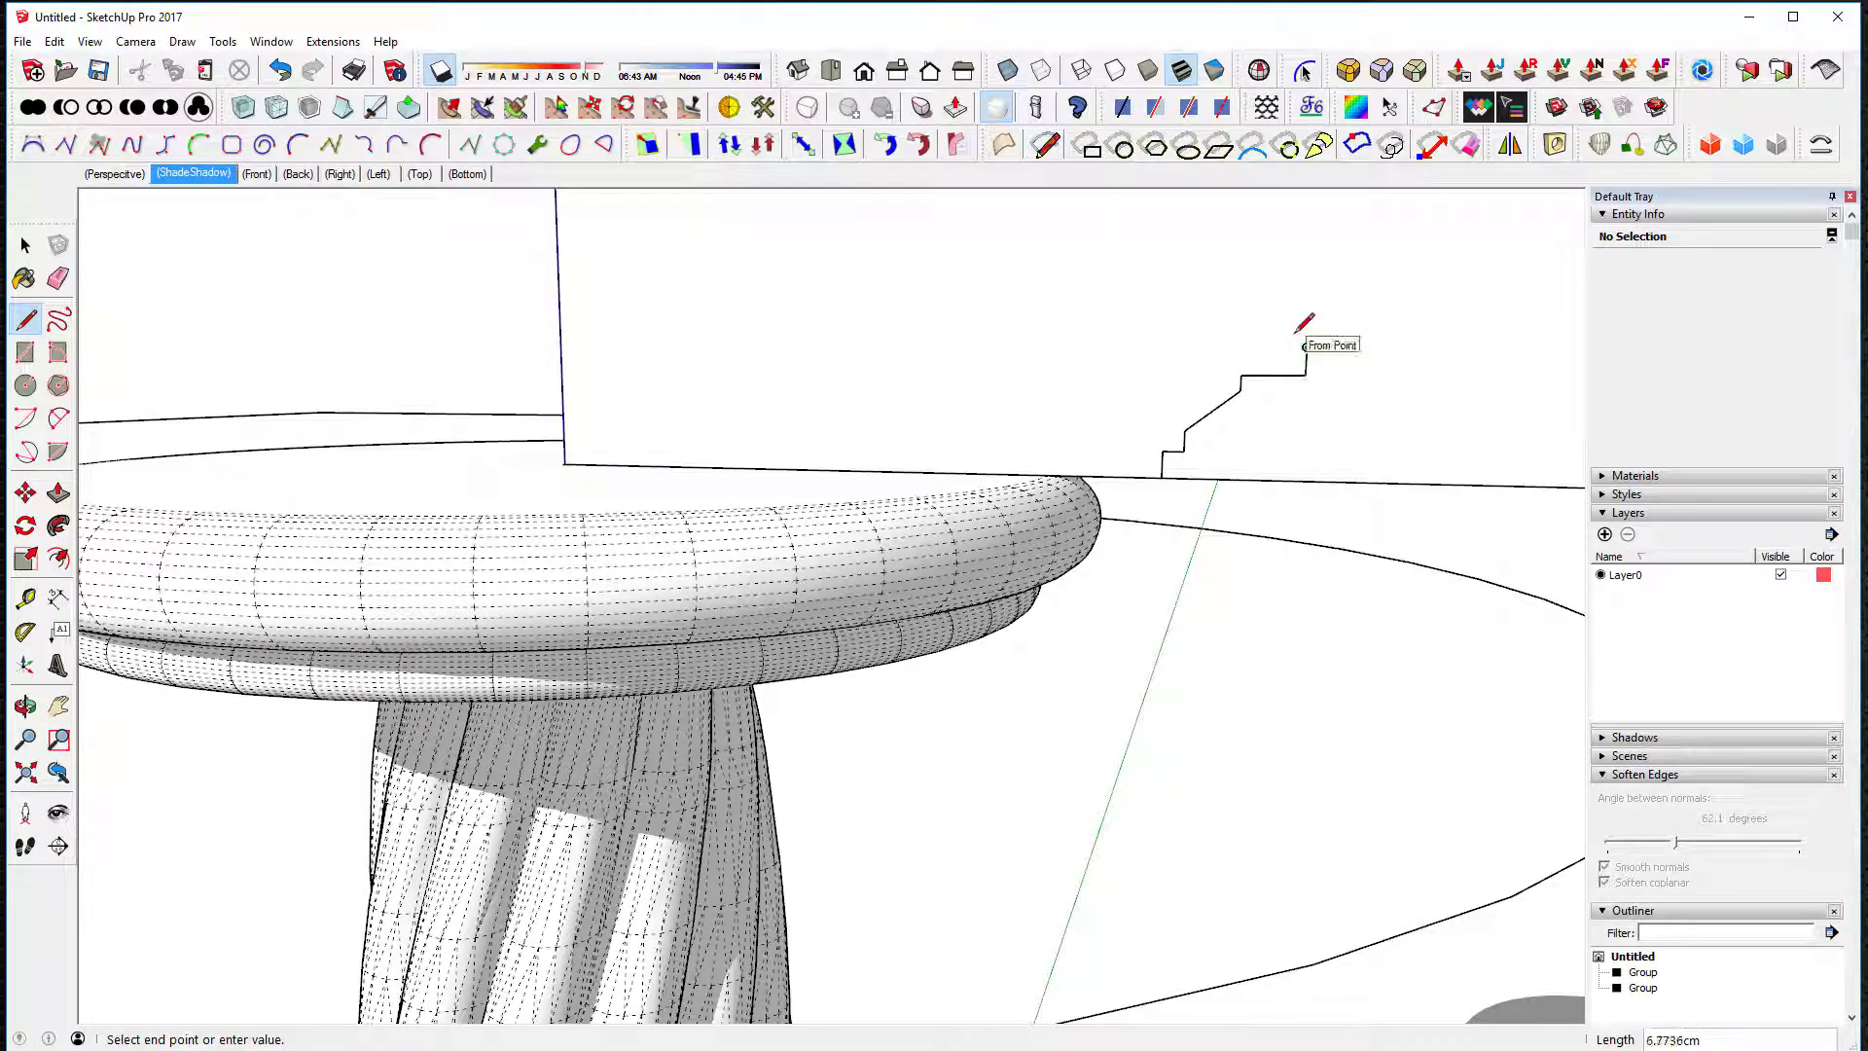
{"action": "left_click", "coordinate": [1306, 344]}
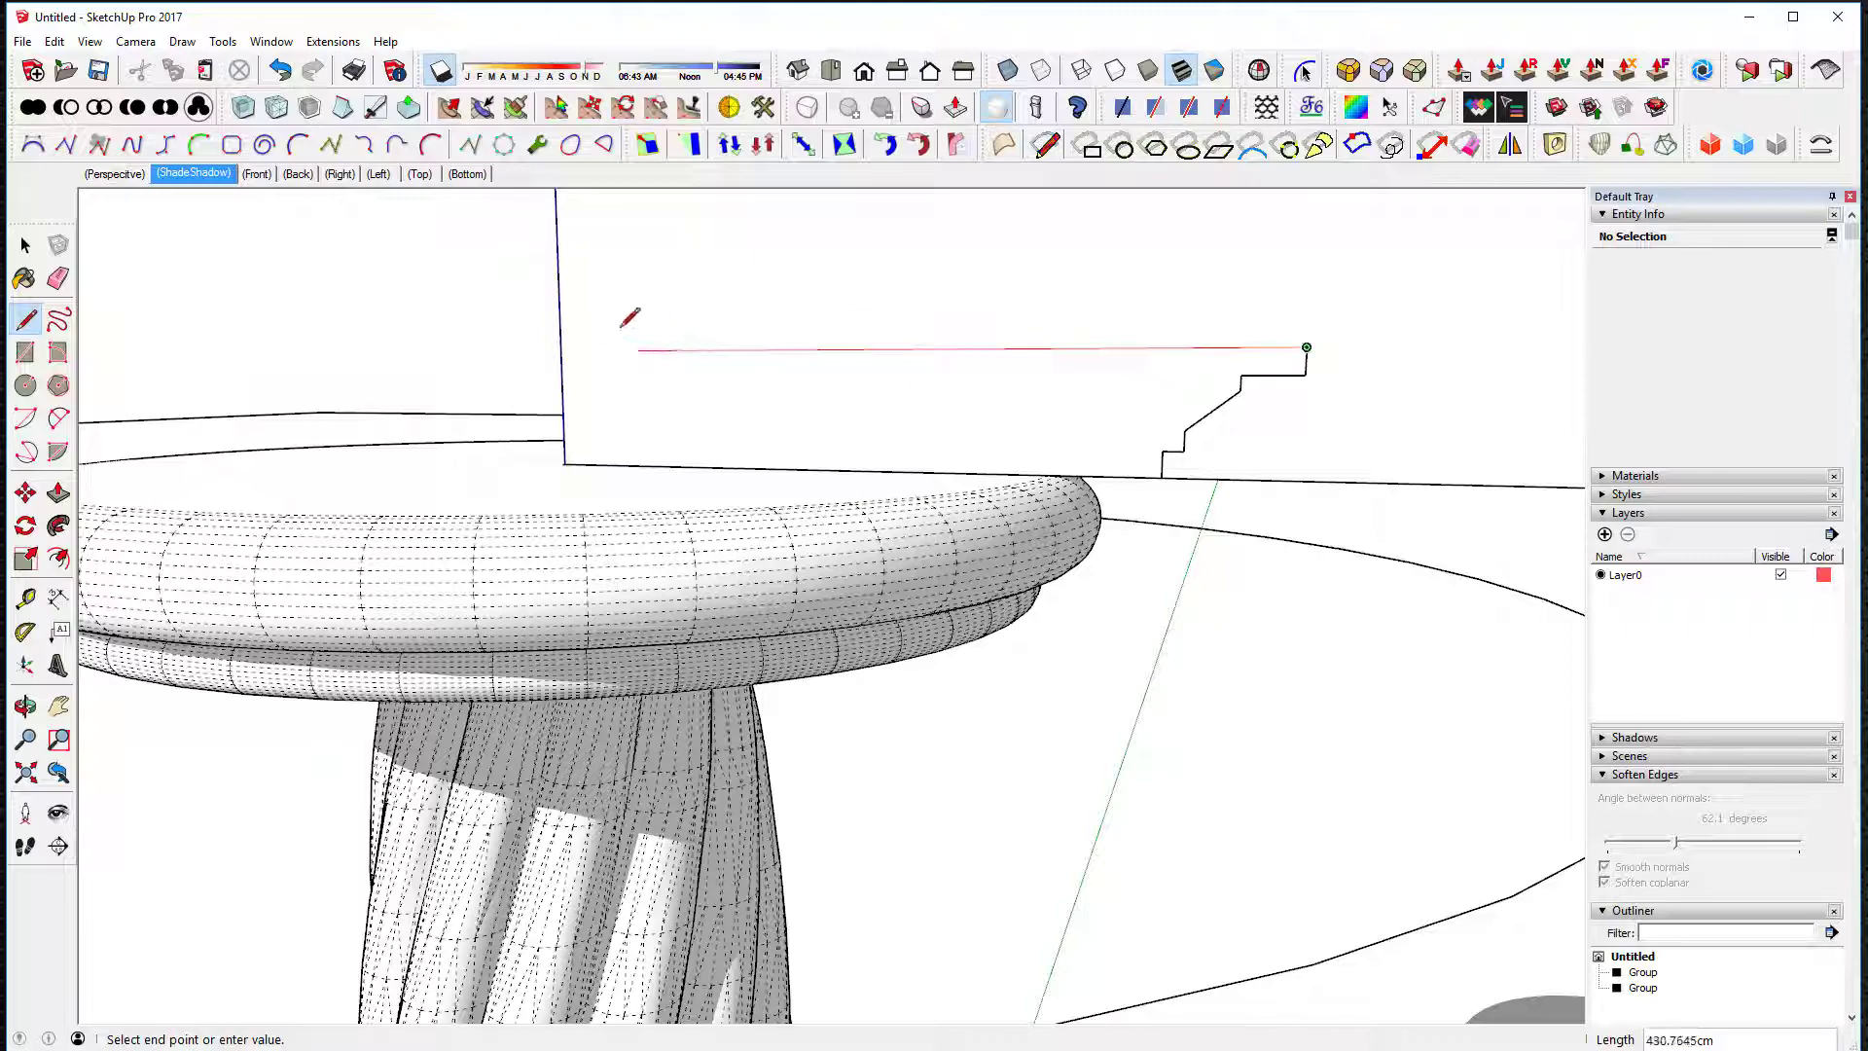
{"action": "left_click", "coordinate": [561, 350]}
{"action": "scroll", "coordinate": [759, 360], "scroll_direction": "down", "scroll_amount": 2}
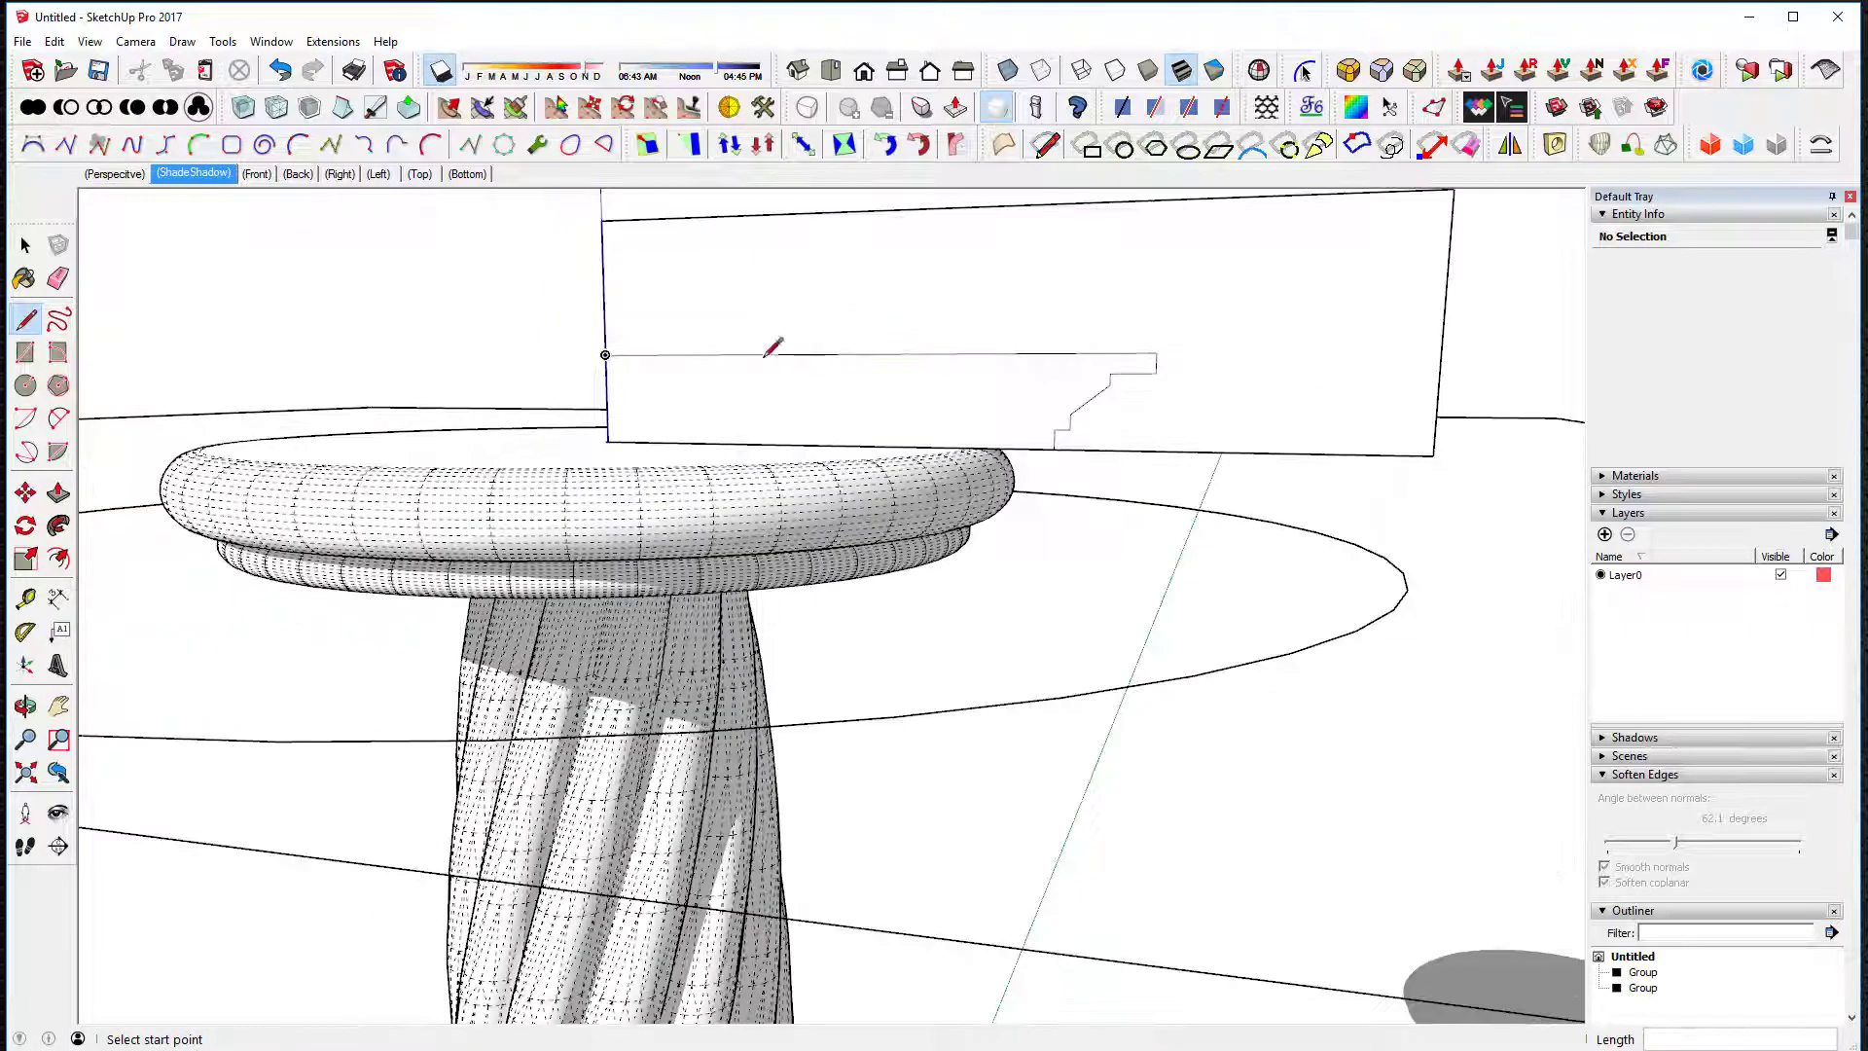
Step: Erase the rectangle's edges outside the stepped outline, leaving only the moulding profile
{"action": "middle_click_drag", "start_coordinate": [807, 354], "coordinate": [687, 428]}
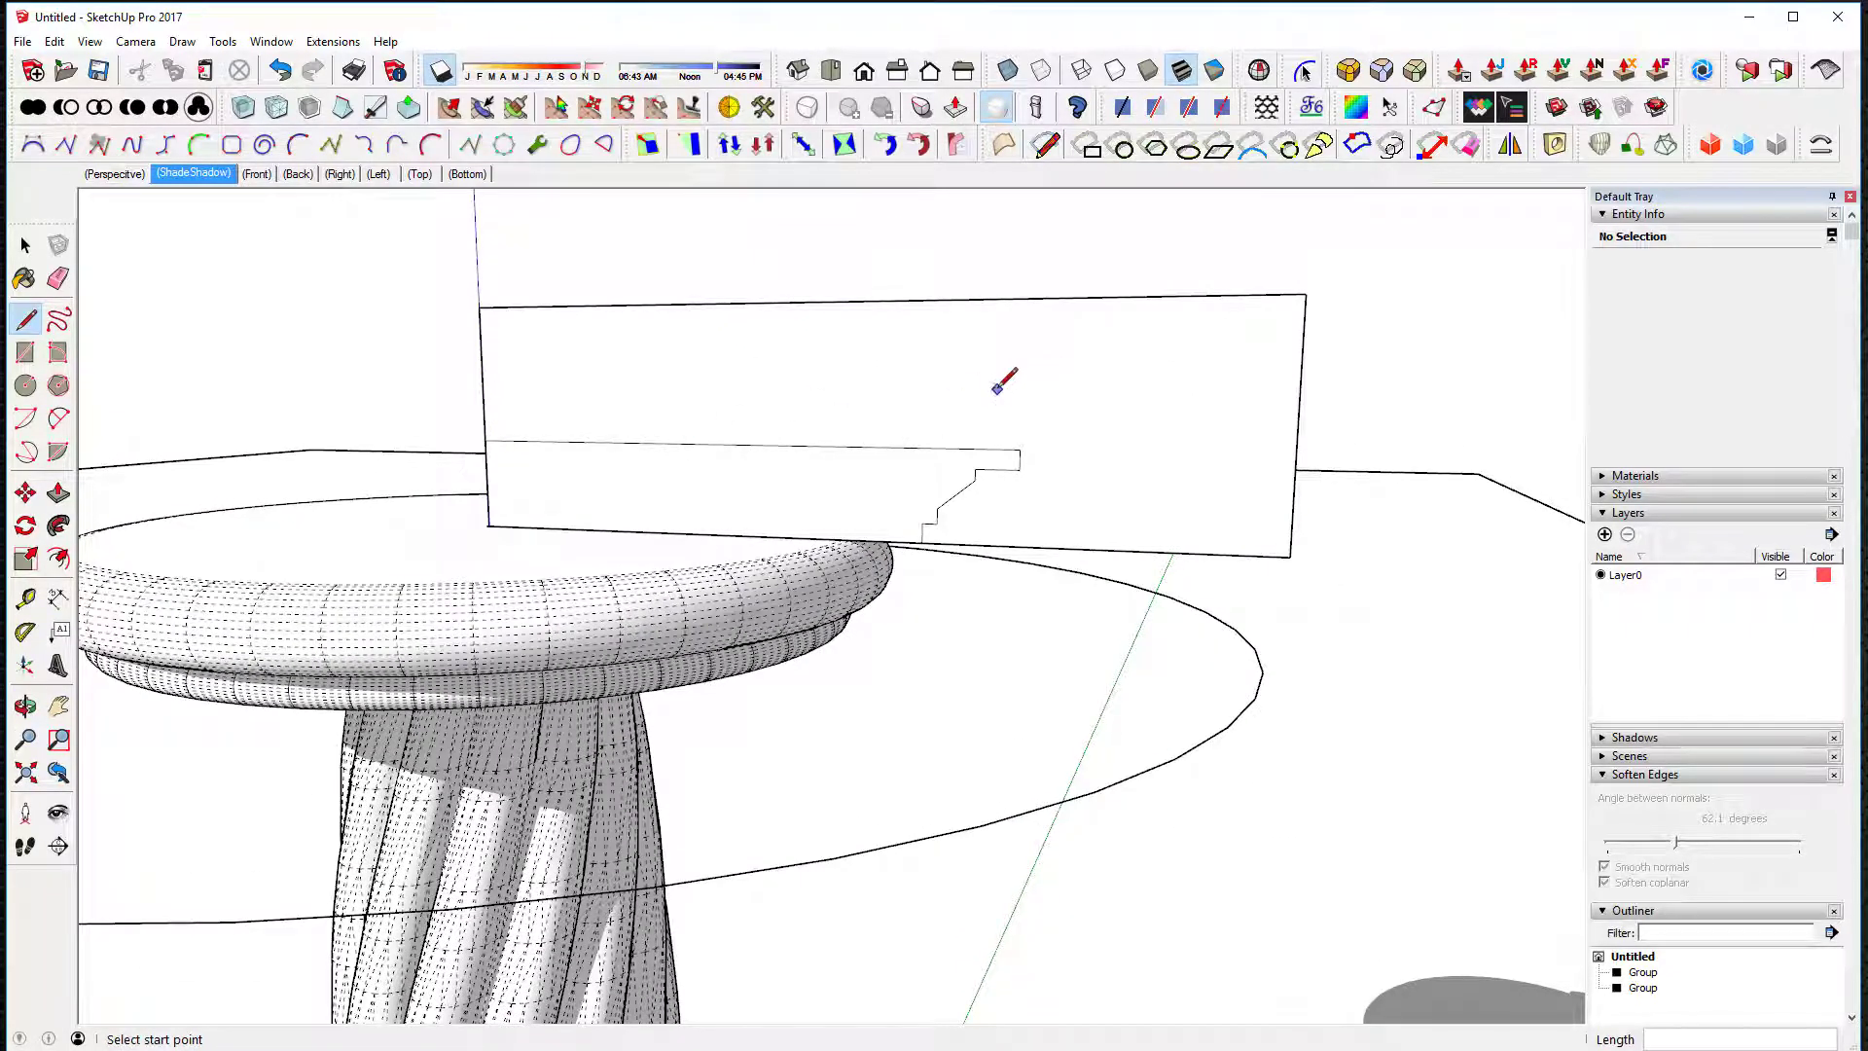
{"action": "key", "text": "e"}
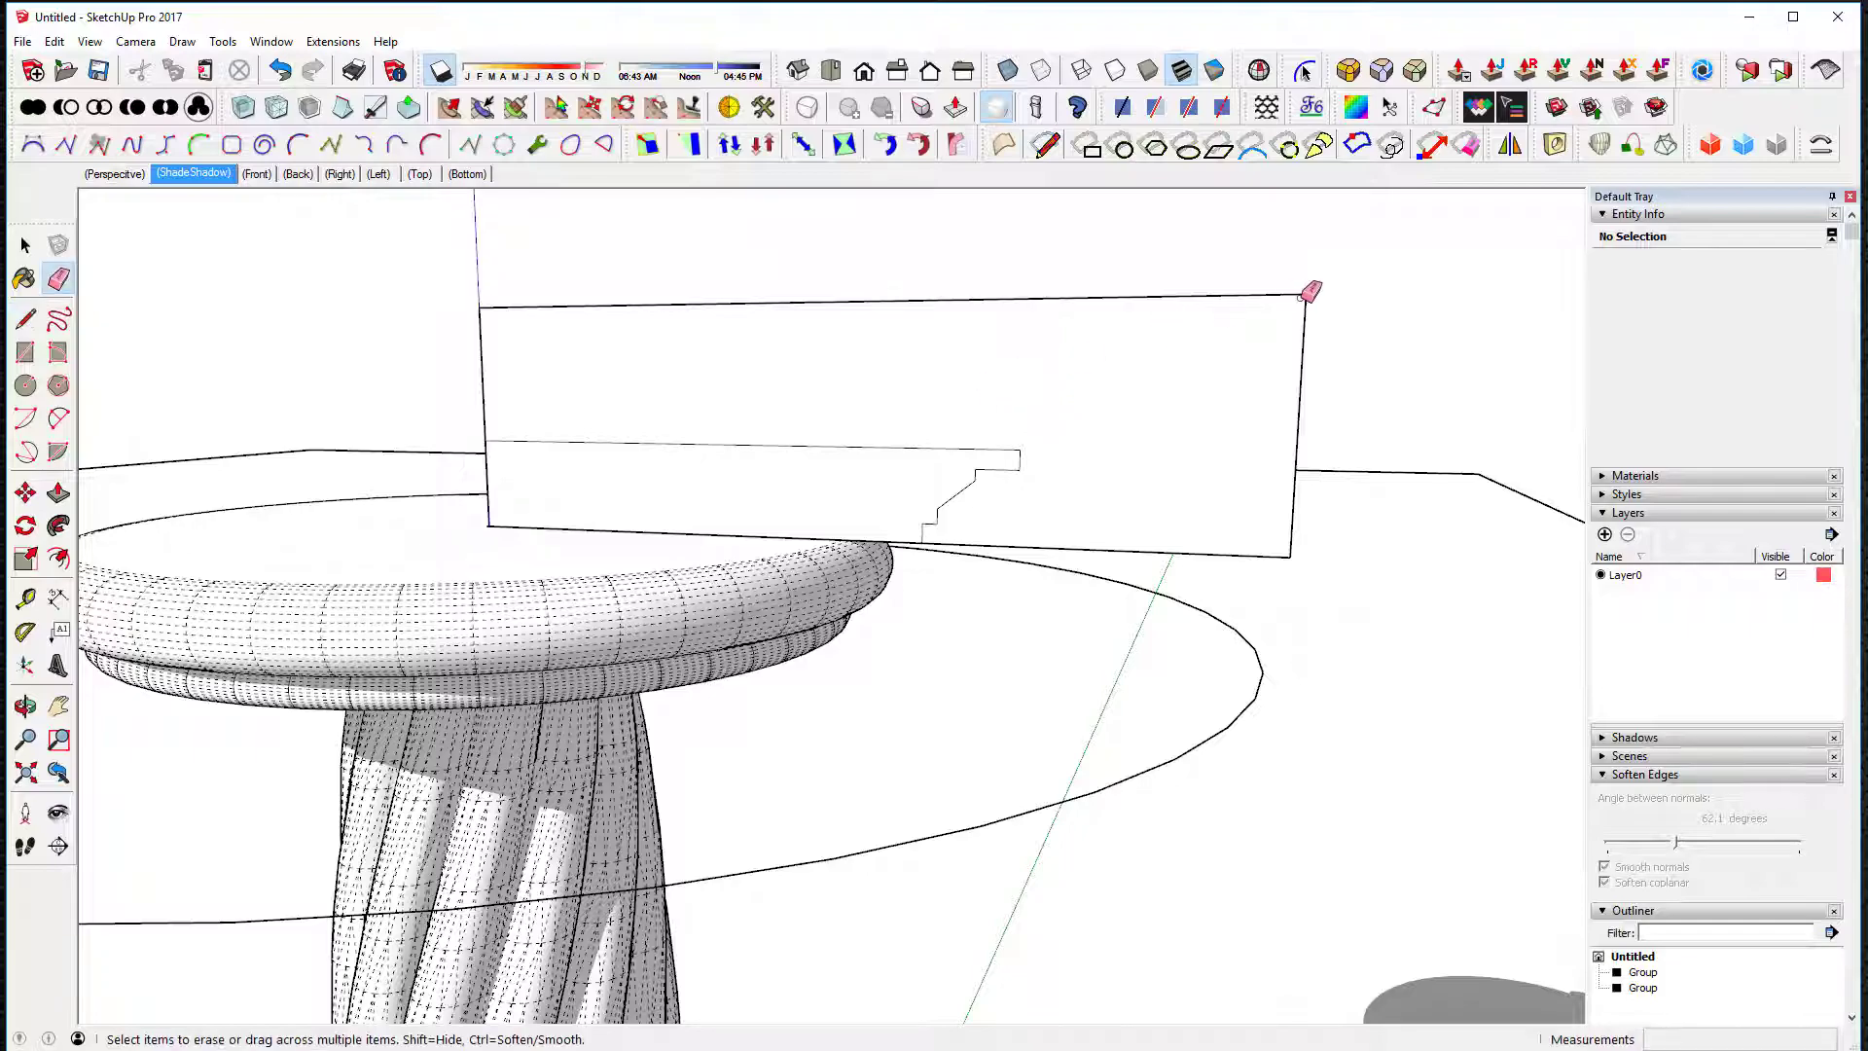
{"action": "left_click_drag", "start_coordinate": [1306, 294], "coordinate": [1308, 292]}
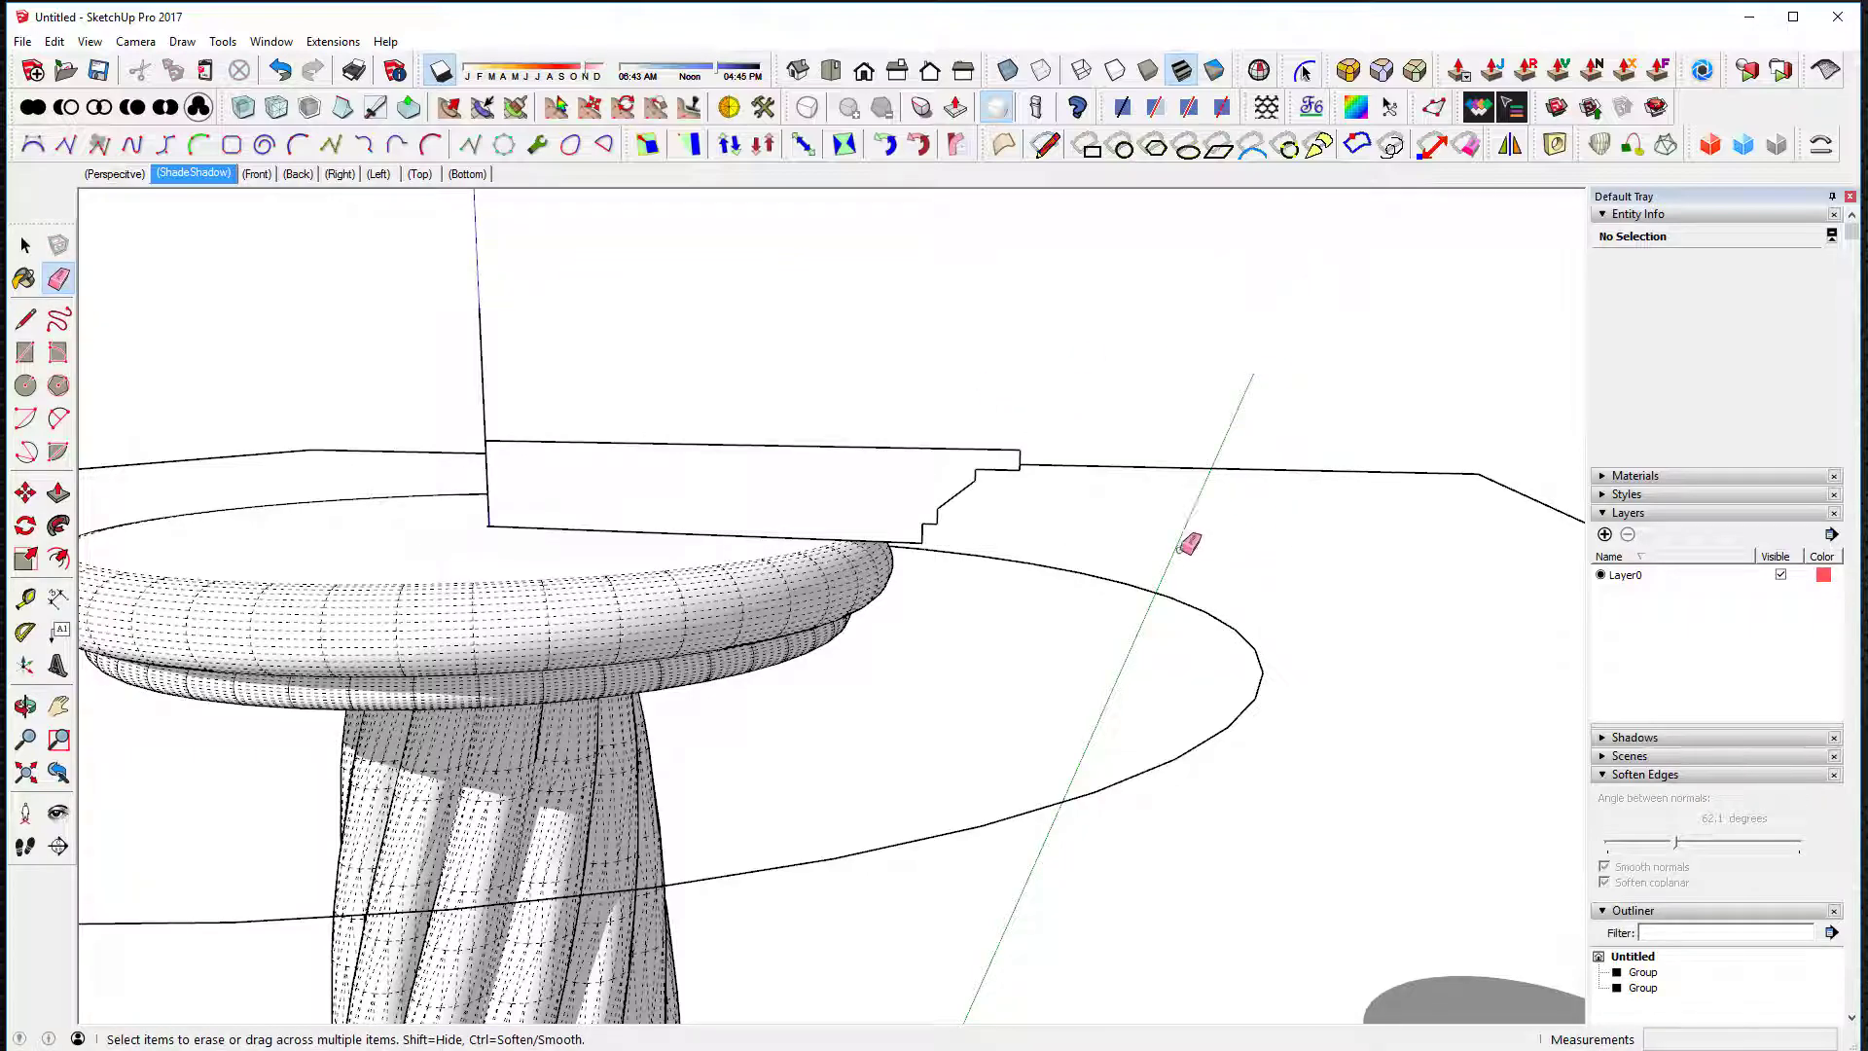
Step: Move the stepped profile's top edge straight up about 28 cm
{"action": "scroll", "coordinate": [925, 516], "scroll_direction": "up", "scroll_amount": 3}
{"action": "mouse_move", "coordinate": [926, 517]}
{"action": "middle_mouse_down"}
{"action": "mouse_move", "coordinate": [1018, 400]}
{"action": "mouse_move", "coordinate": [1021, 526]}
{"action": "mouse_move", "coordinate": [989, 529]}
{"action": "mouse_move", "coordinate": [1025, 451]}
{"action": "mouse_move", "coordinate": [1188, 405]}
{"action": "mouse_move", "coordinate": [1096, 429]}
{"action": "mouse_move", "coordinate": [1118, 359]}
{"action": "middle_mouse_up"}
{"action": "key", "text": "space"}
{"action": "left_click", "coordinate": [1107, 339]}
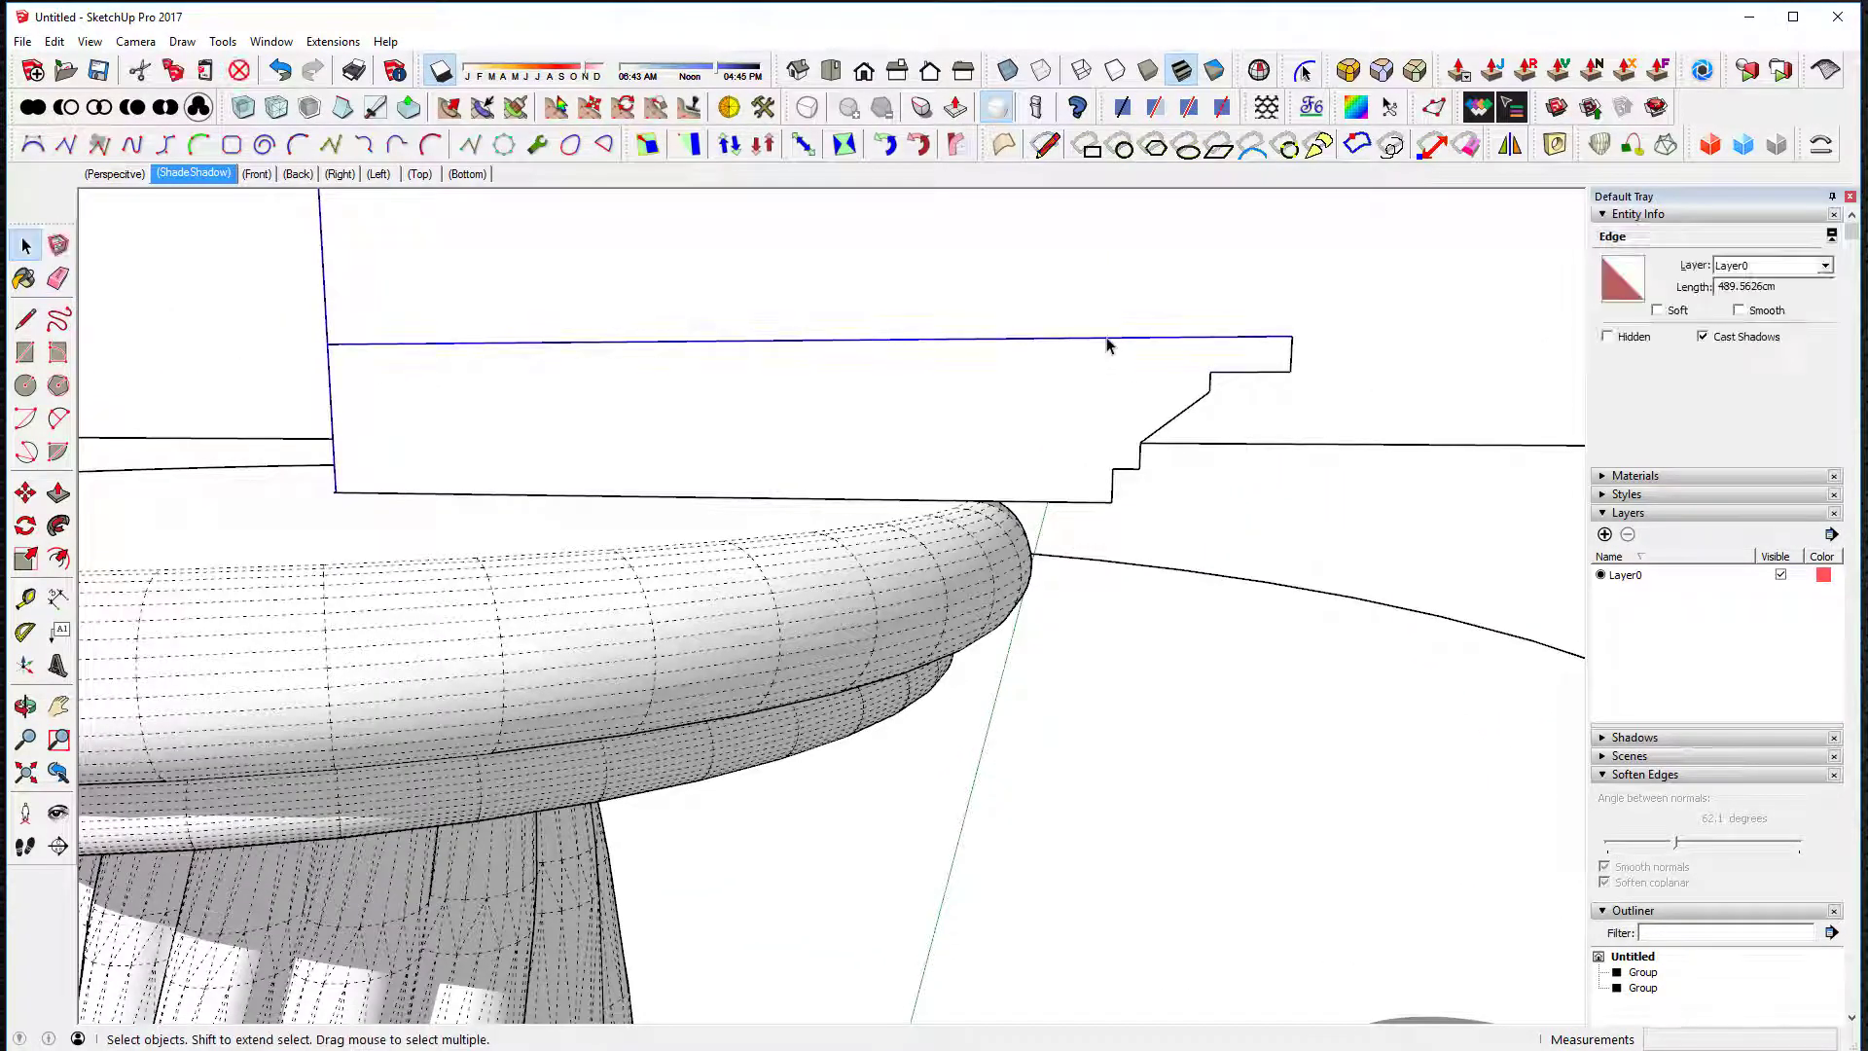
{"action": "key", "text": "m"}
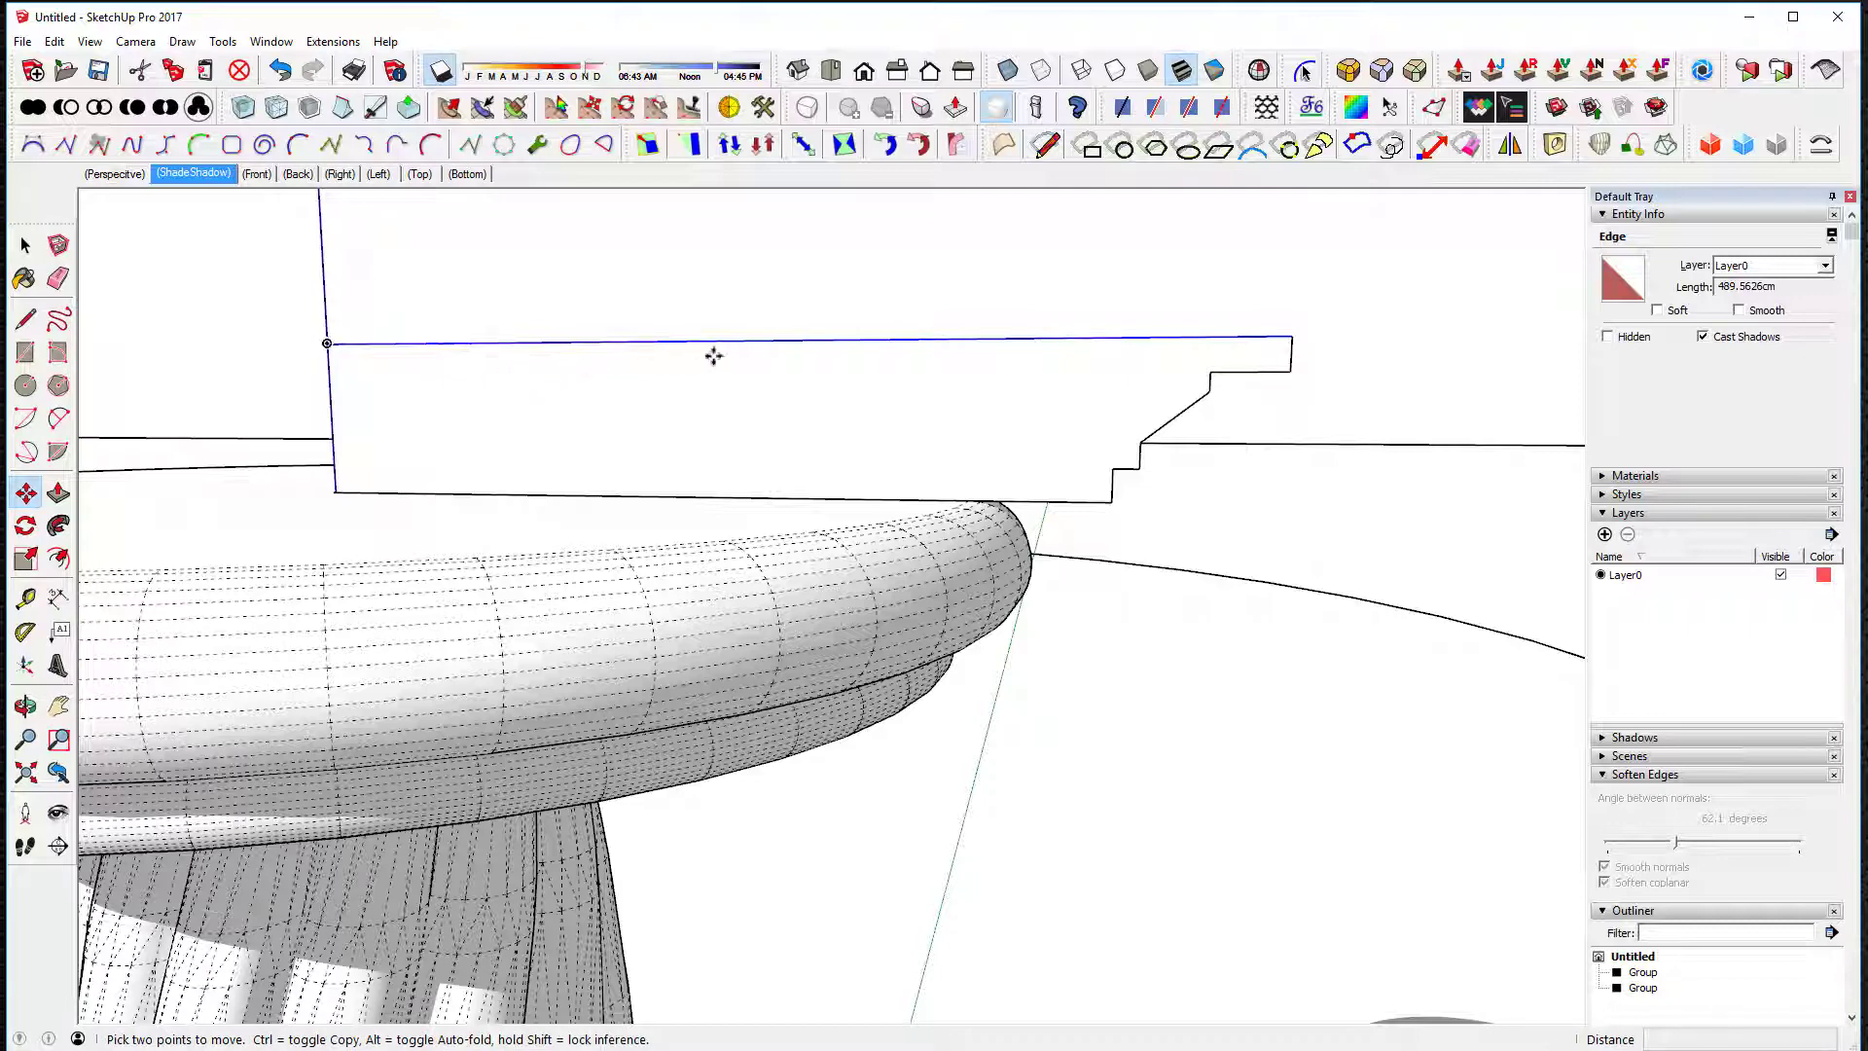
{"action": "left_click", "coordinate": [784, 339]}
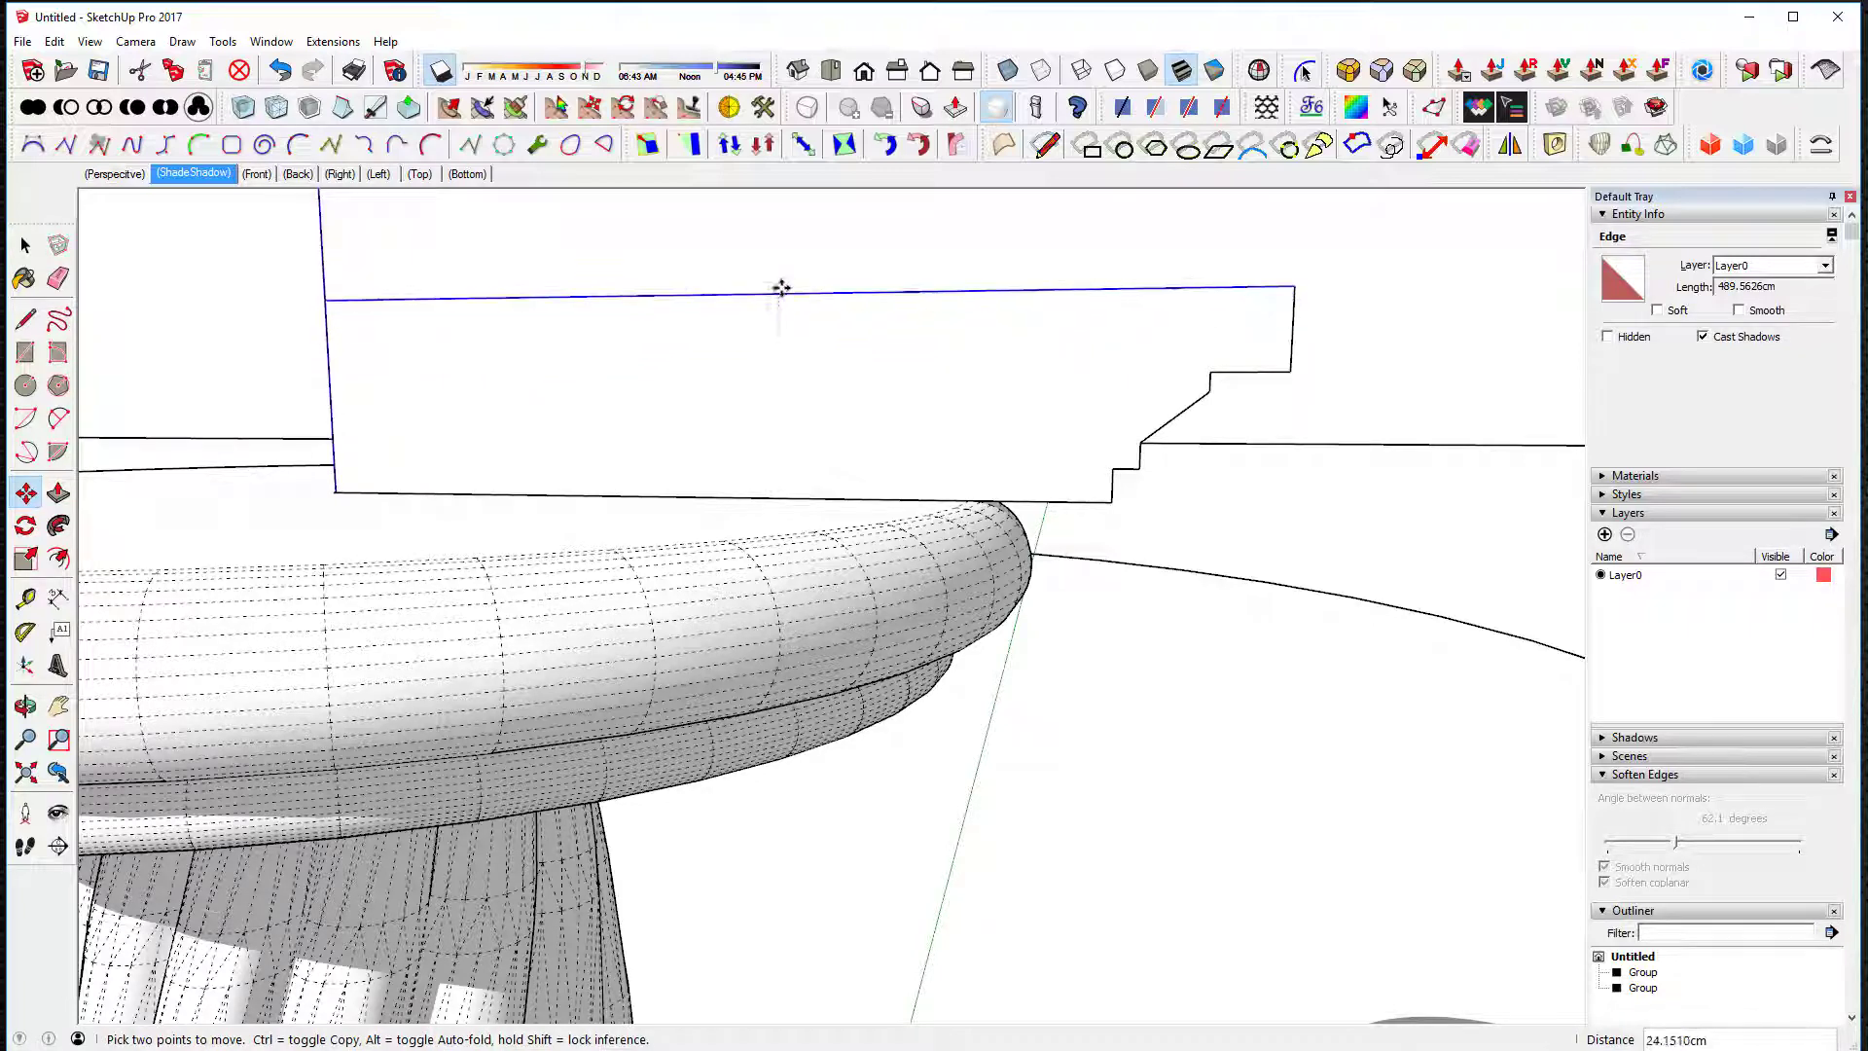
{"action": "left_click", "coordinate": [784, 284]}
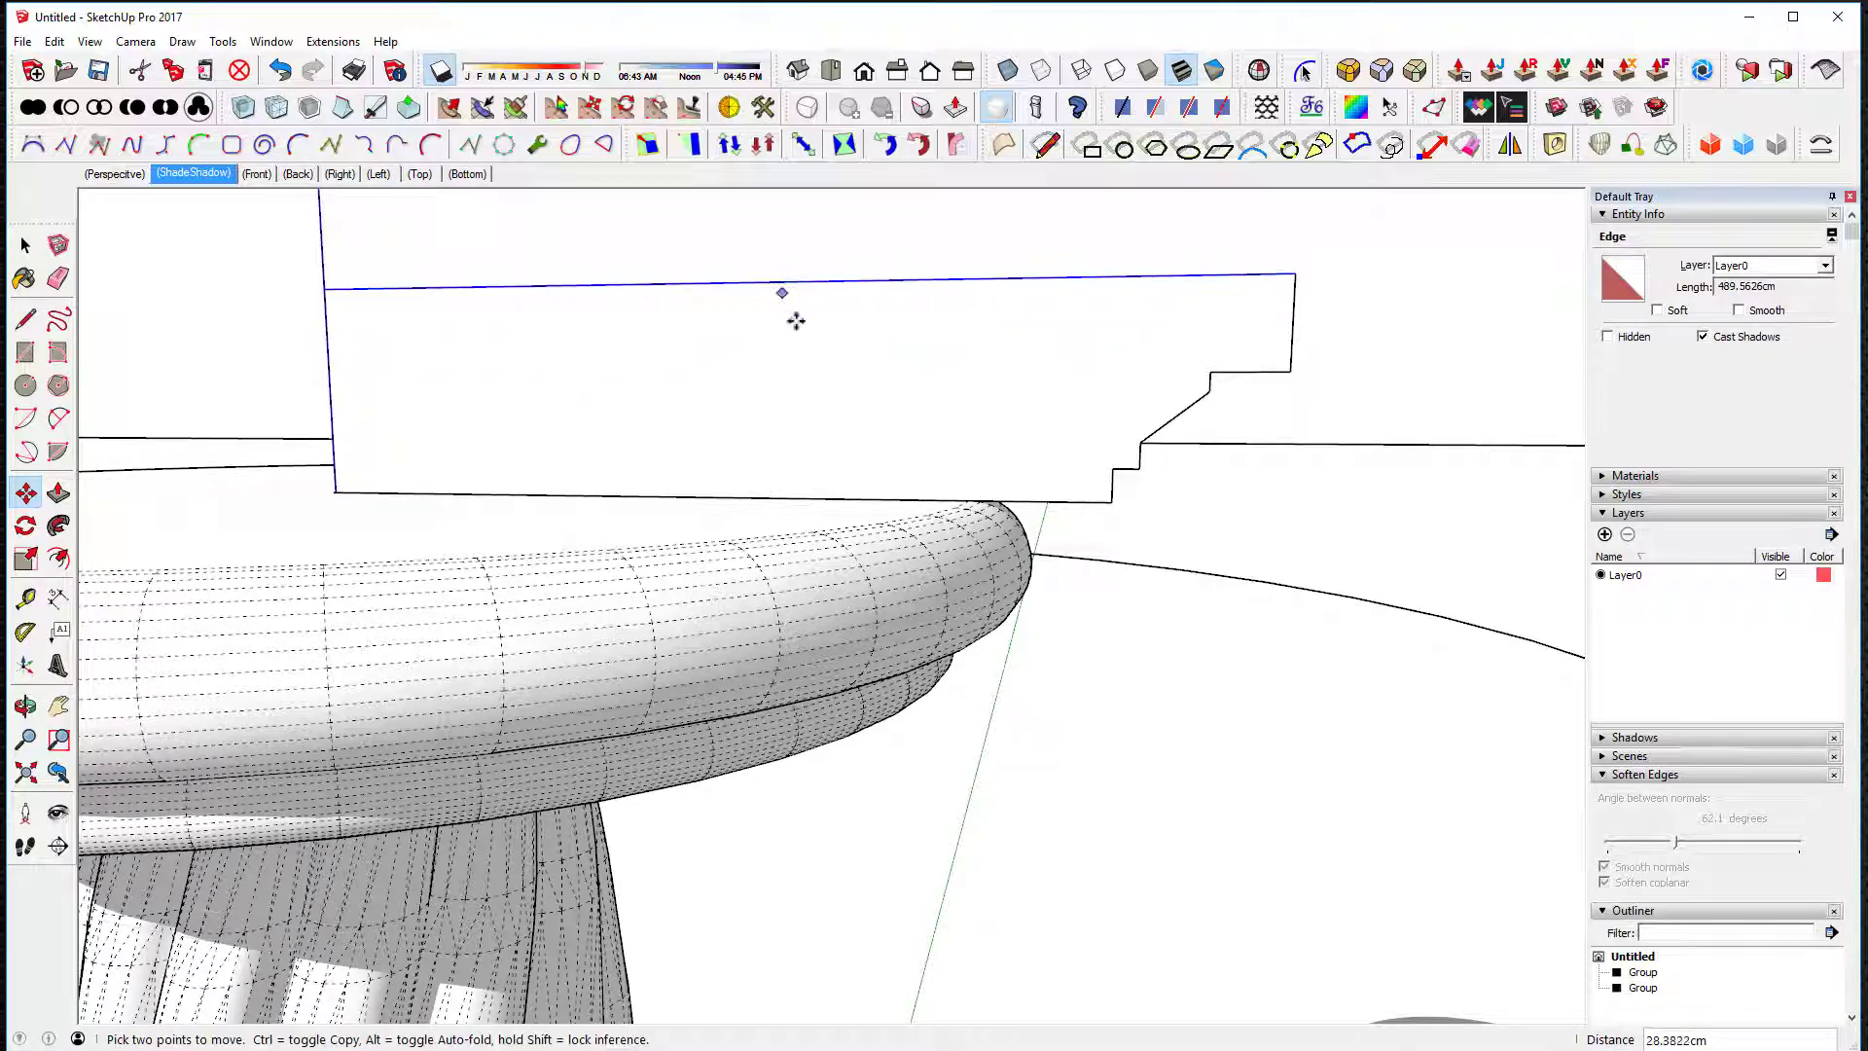
Step: Draw a diagonal line about 14 cm long across the slab profile's upper outer corner
{"action": "key", "text": "space"}
{"action": "key", "text": "l"}
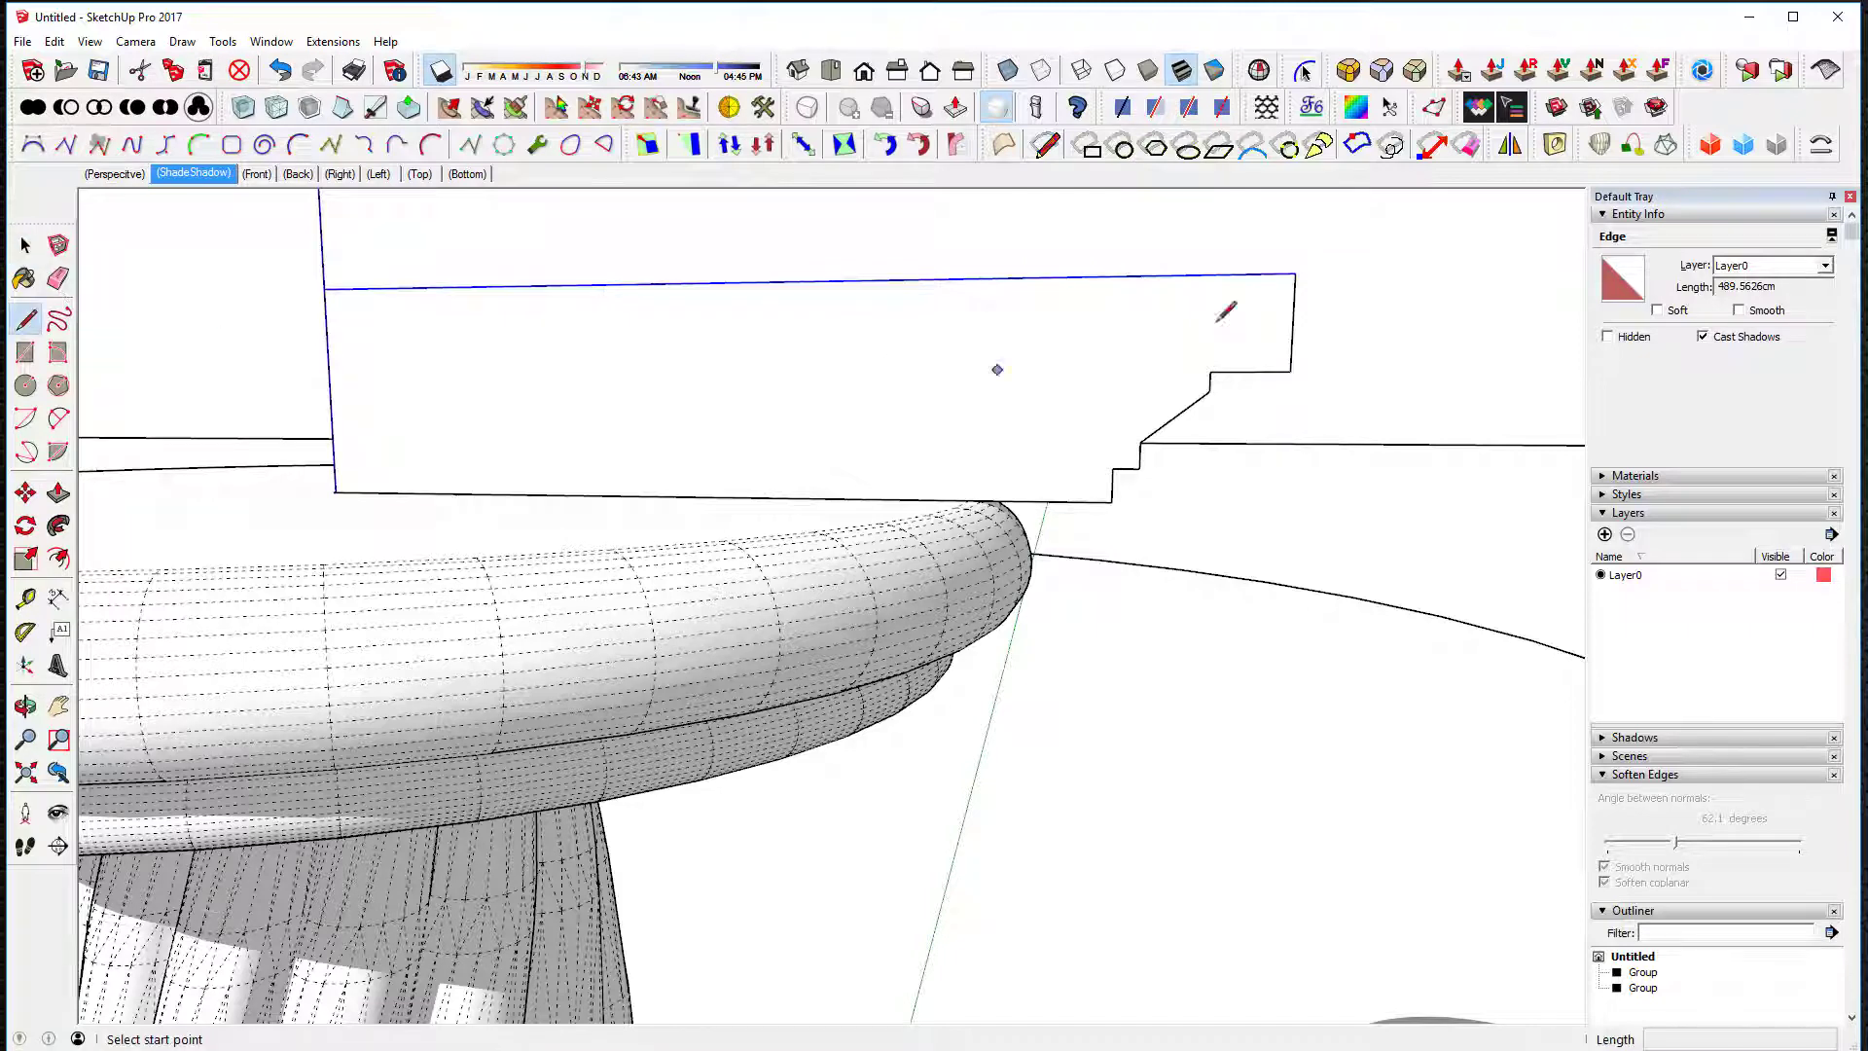
{"action": "left_click", "coordinate": [1274, 273]}
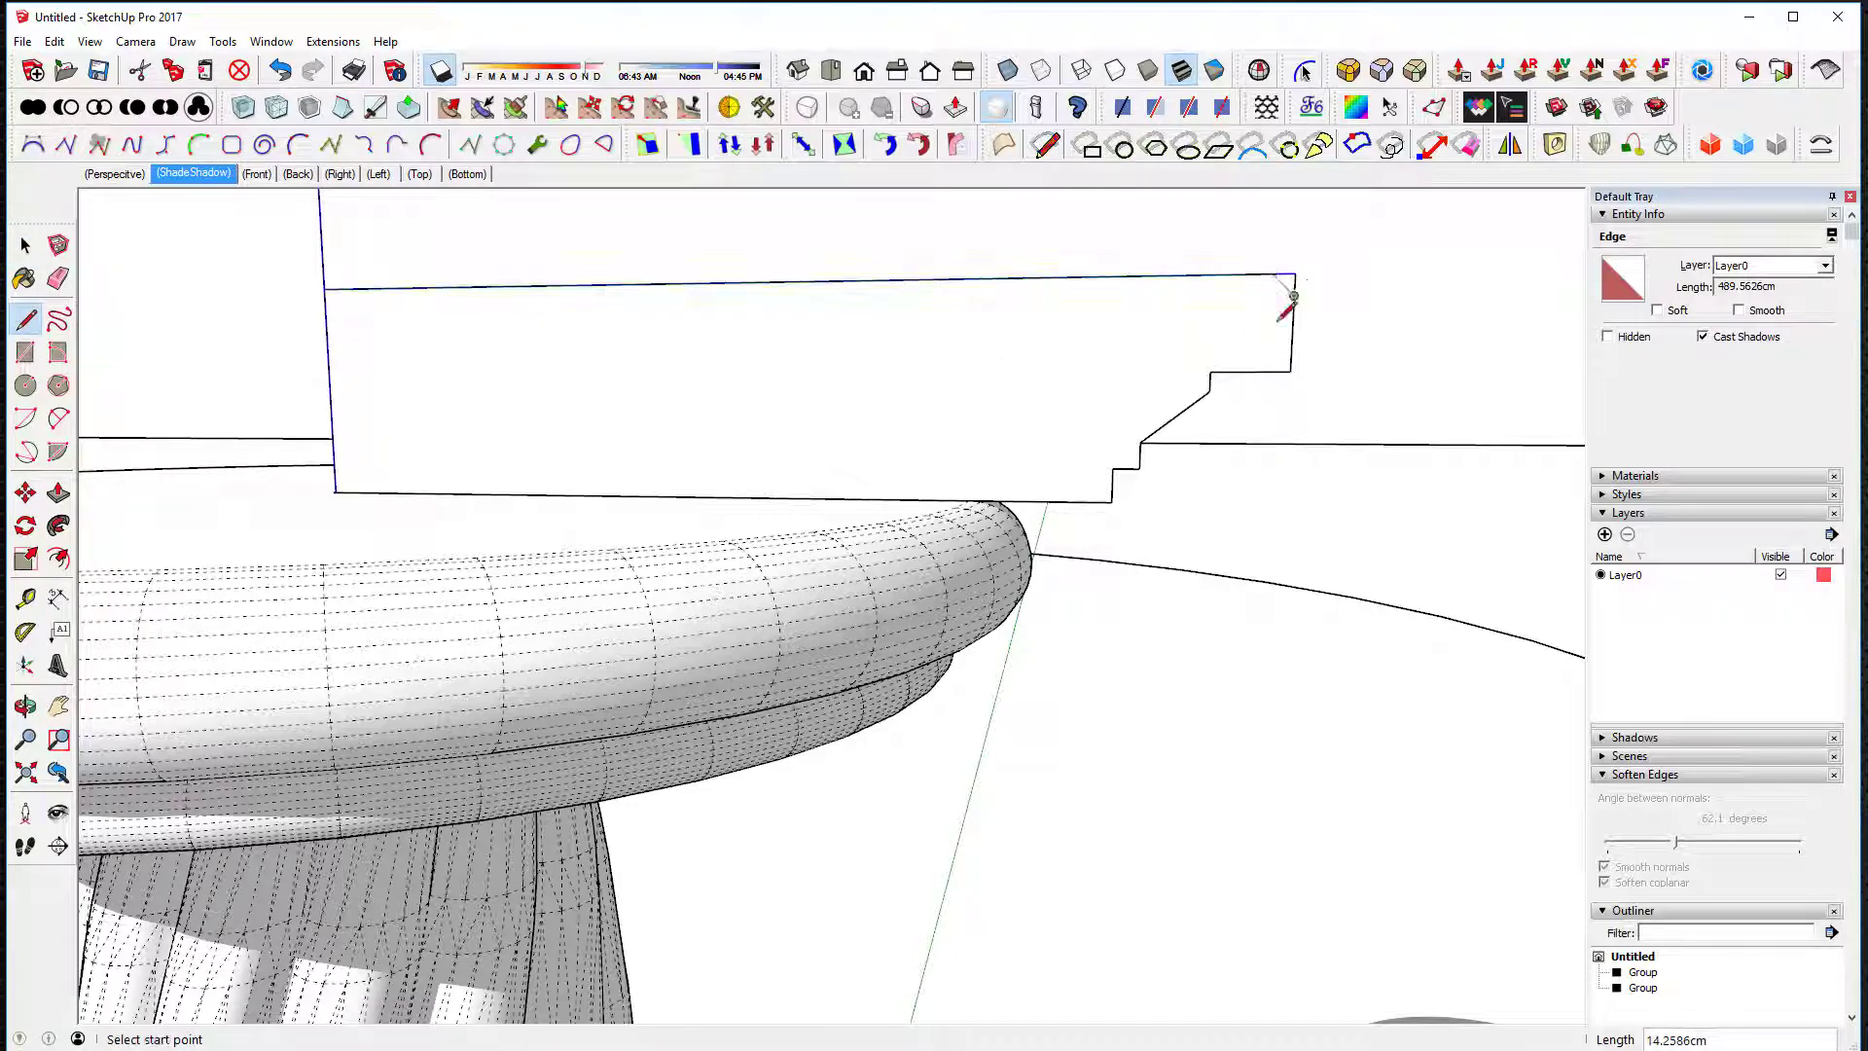
Step: Round the lower outer corner of the profile's lip with an arc and erase the leftover corner beyond the diagonal
{"action": "left_click", "coordinate": [59, 418]}
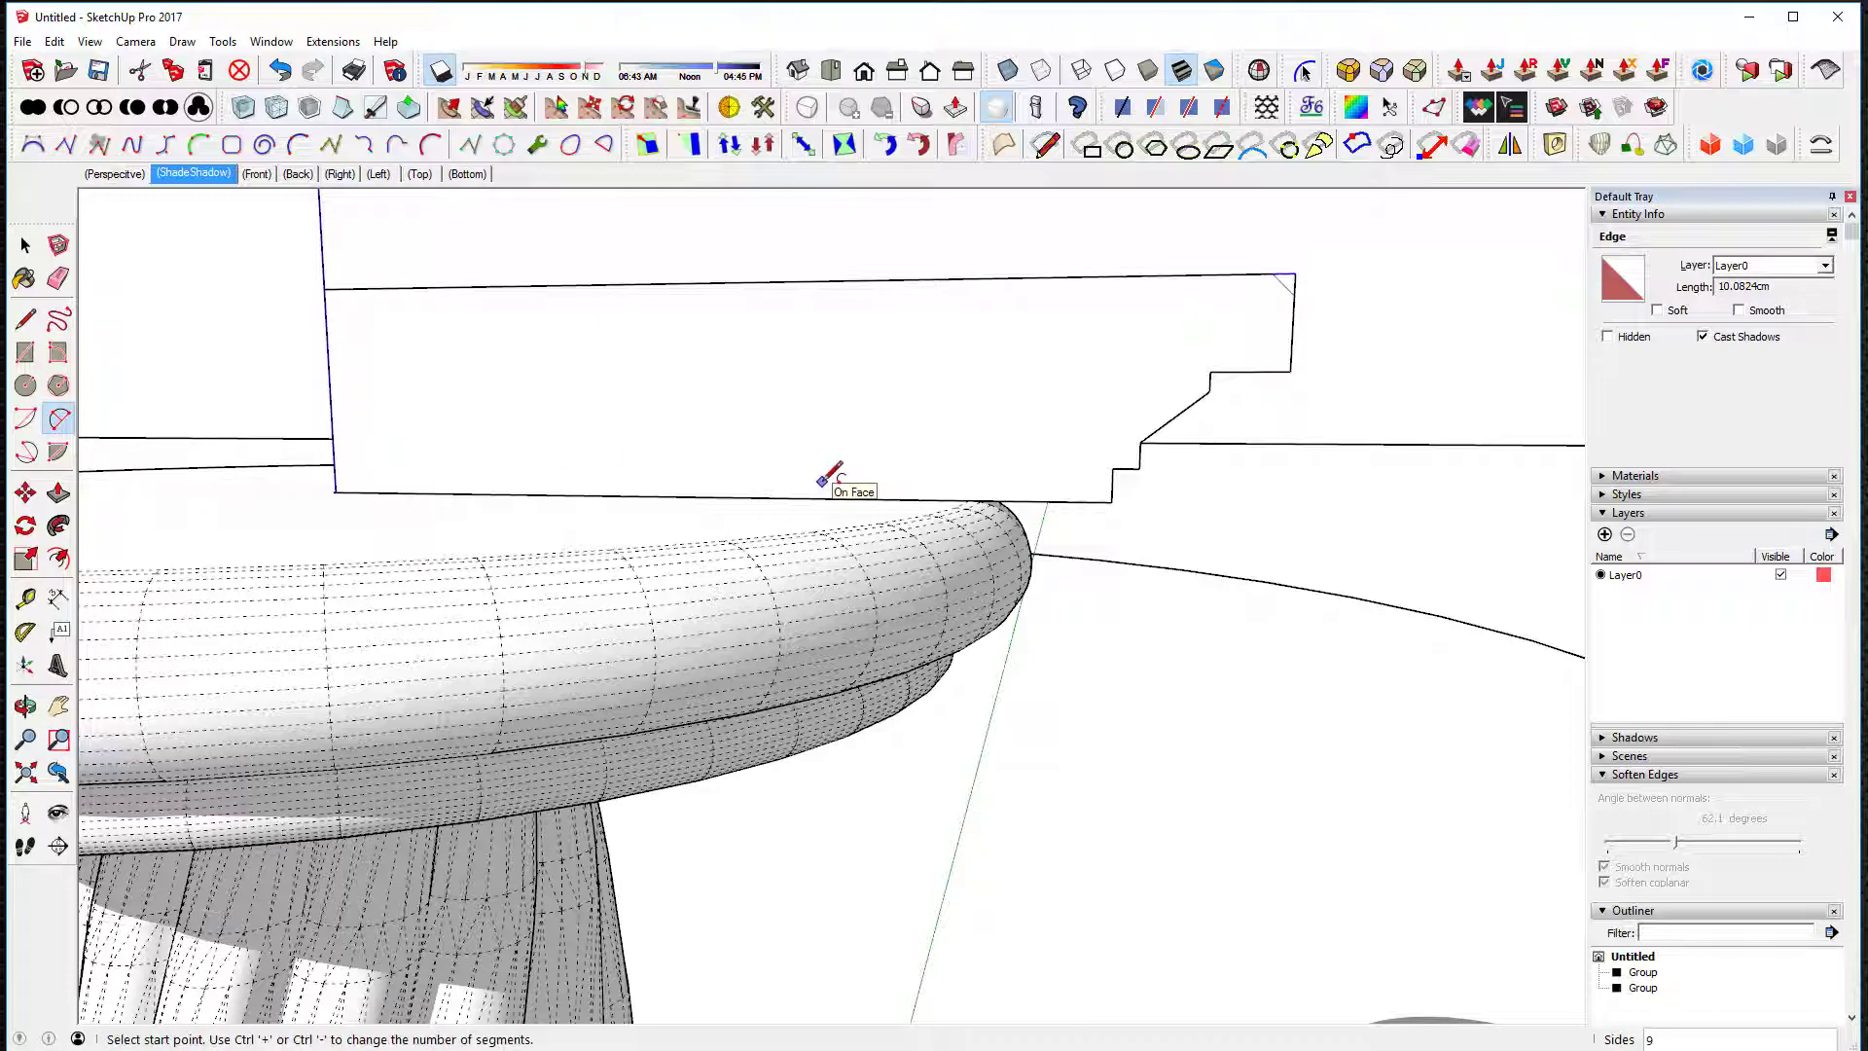
{"action": "left_click", "coordinate": [1287, 368]}
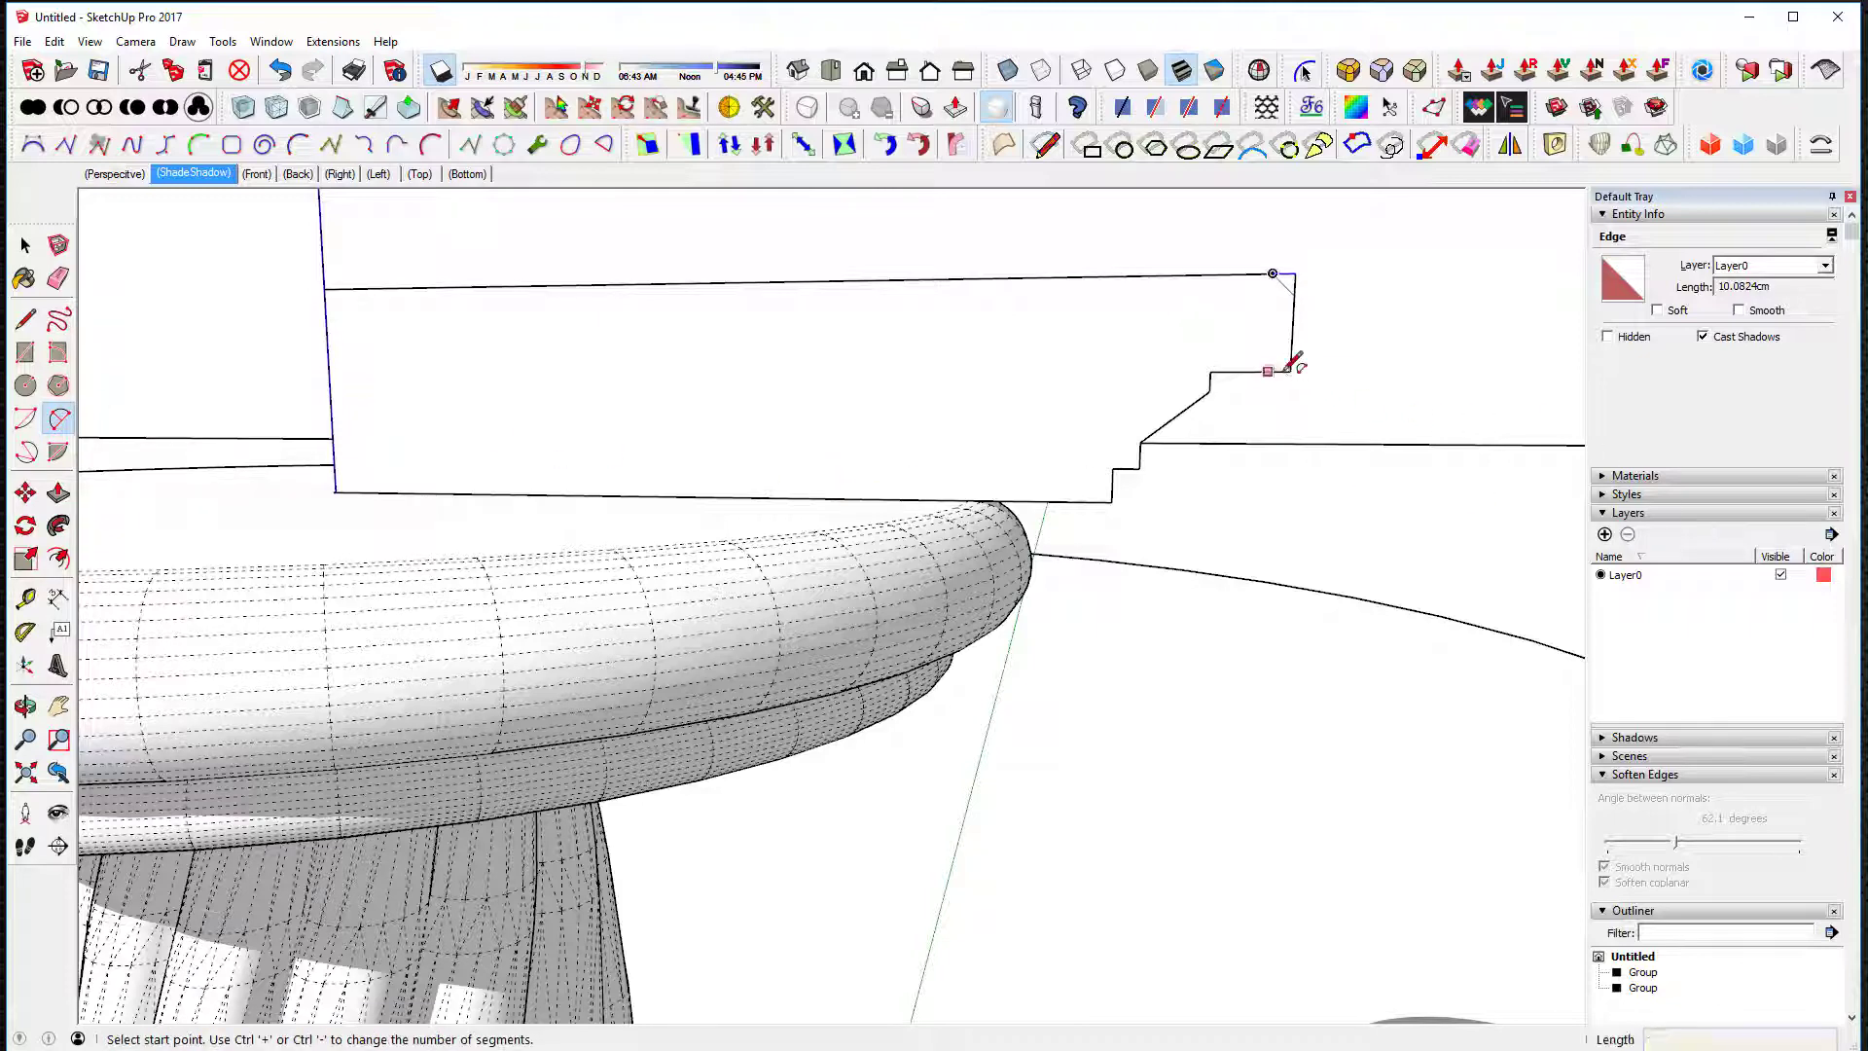
{"action": "left_click", "coordinate": [1297, 350]}
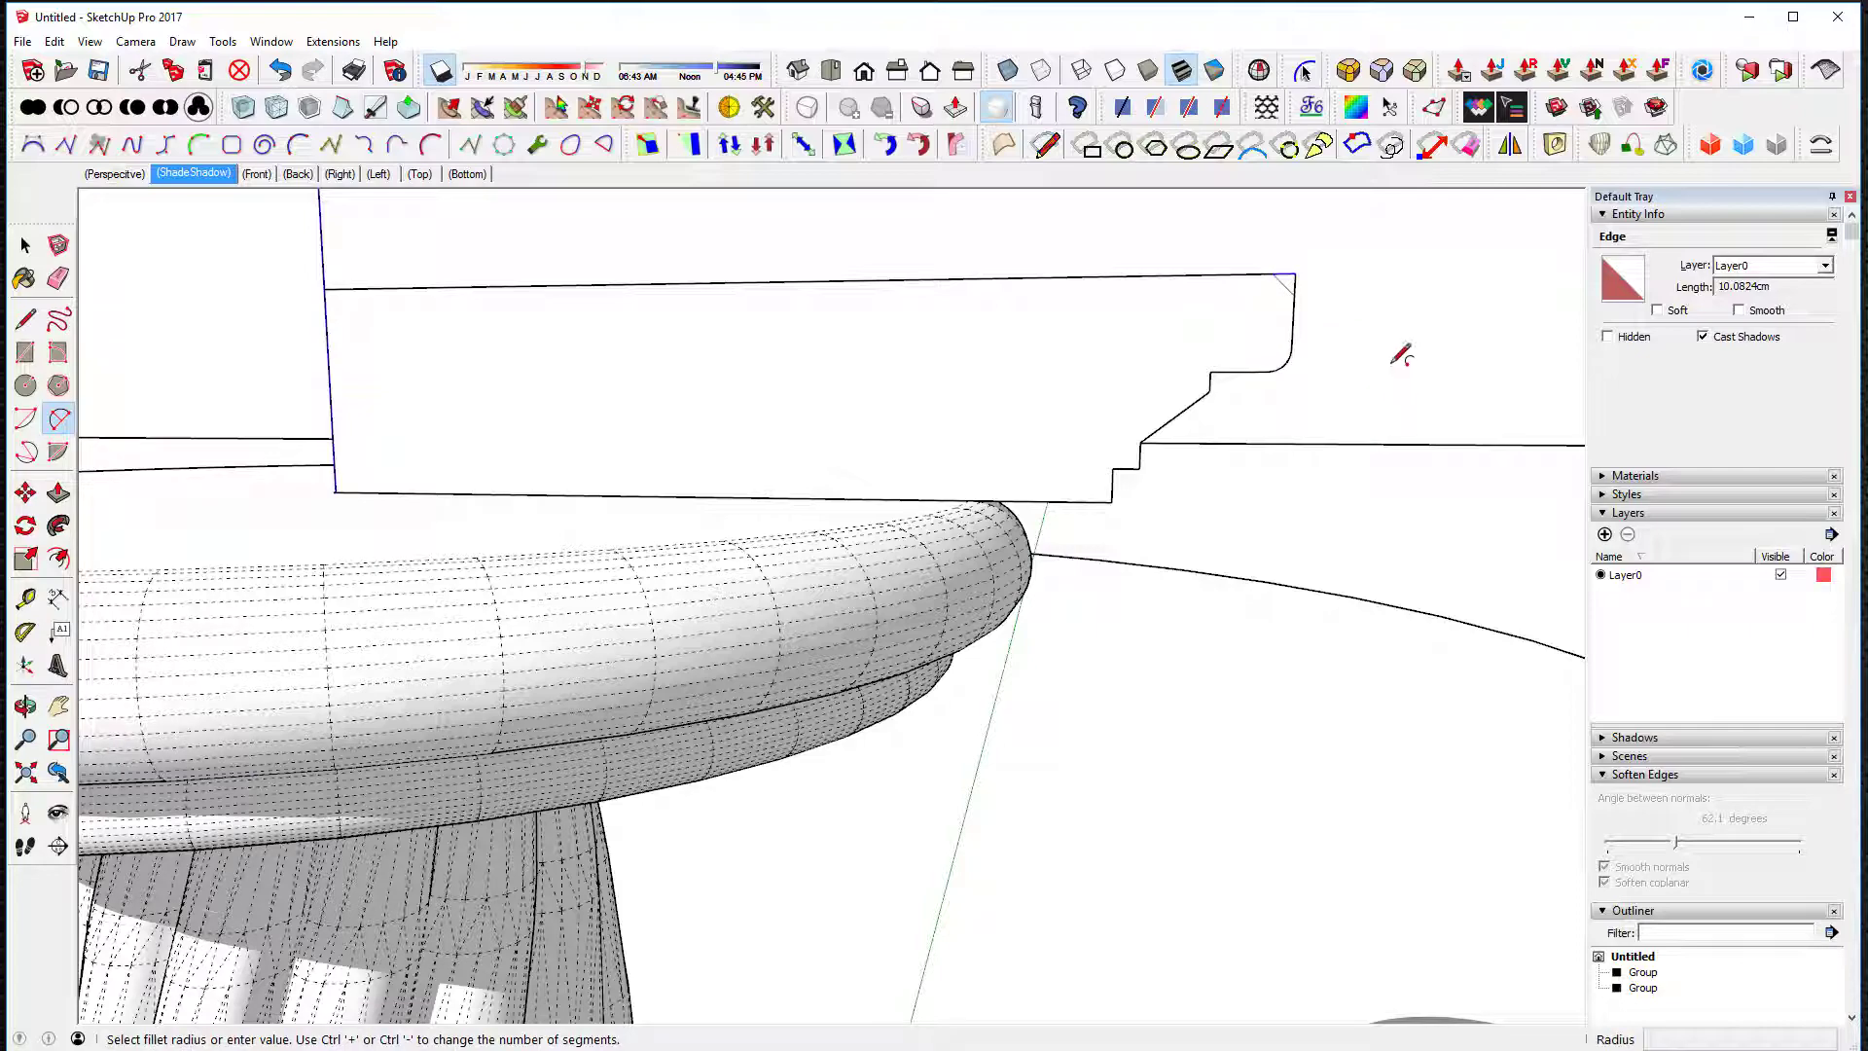
{"action": "key", "text": "e"}
{"action": "left_click", "coordinate": [1293, 279]}
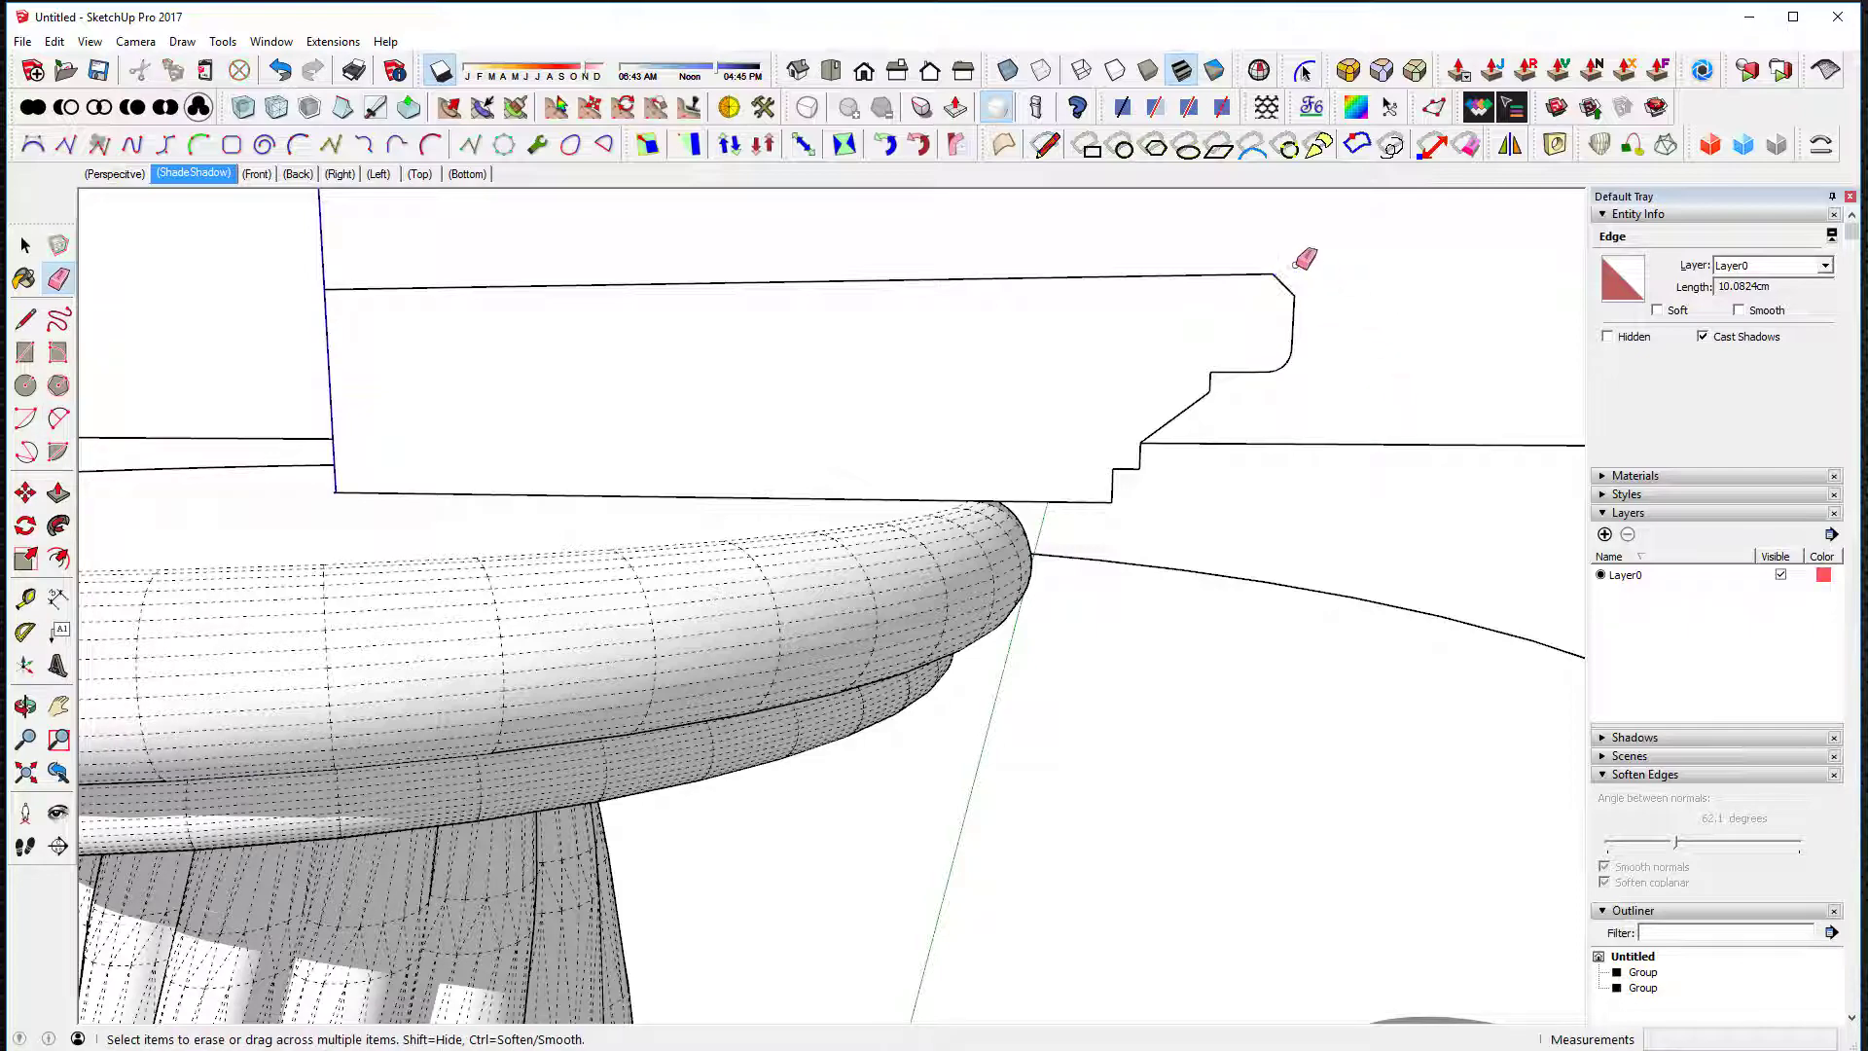
Step: Sweep the moulding profile along the large square path with Follow Me to form the square slab above the capital
{"action": "scroll", "coordinate": [1297, 282], "scroll_direction": "down", "scroll_amount": 1}
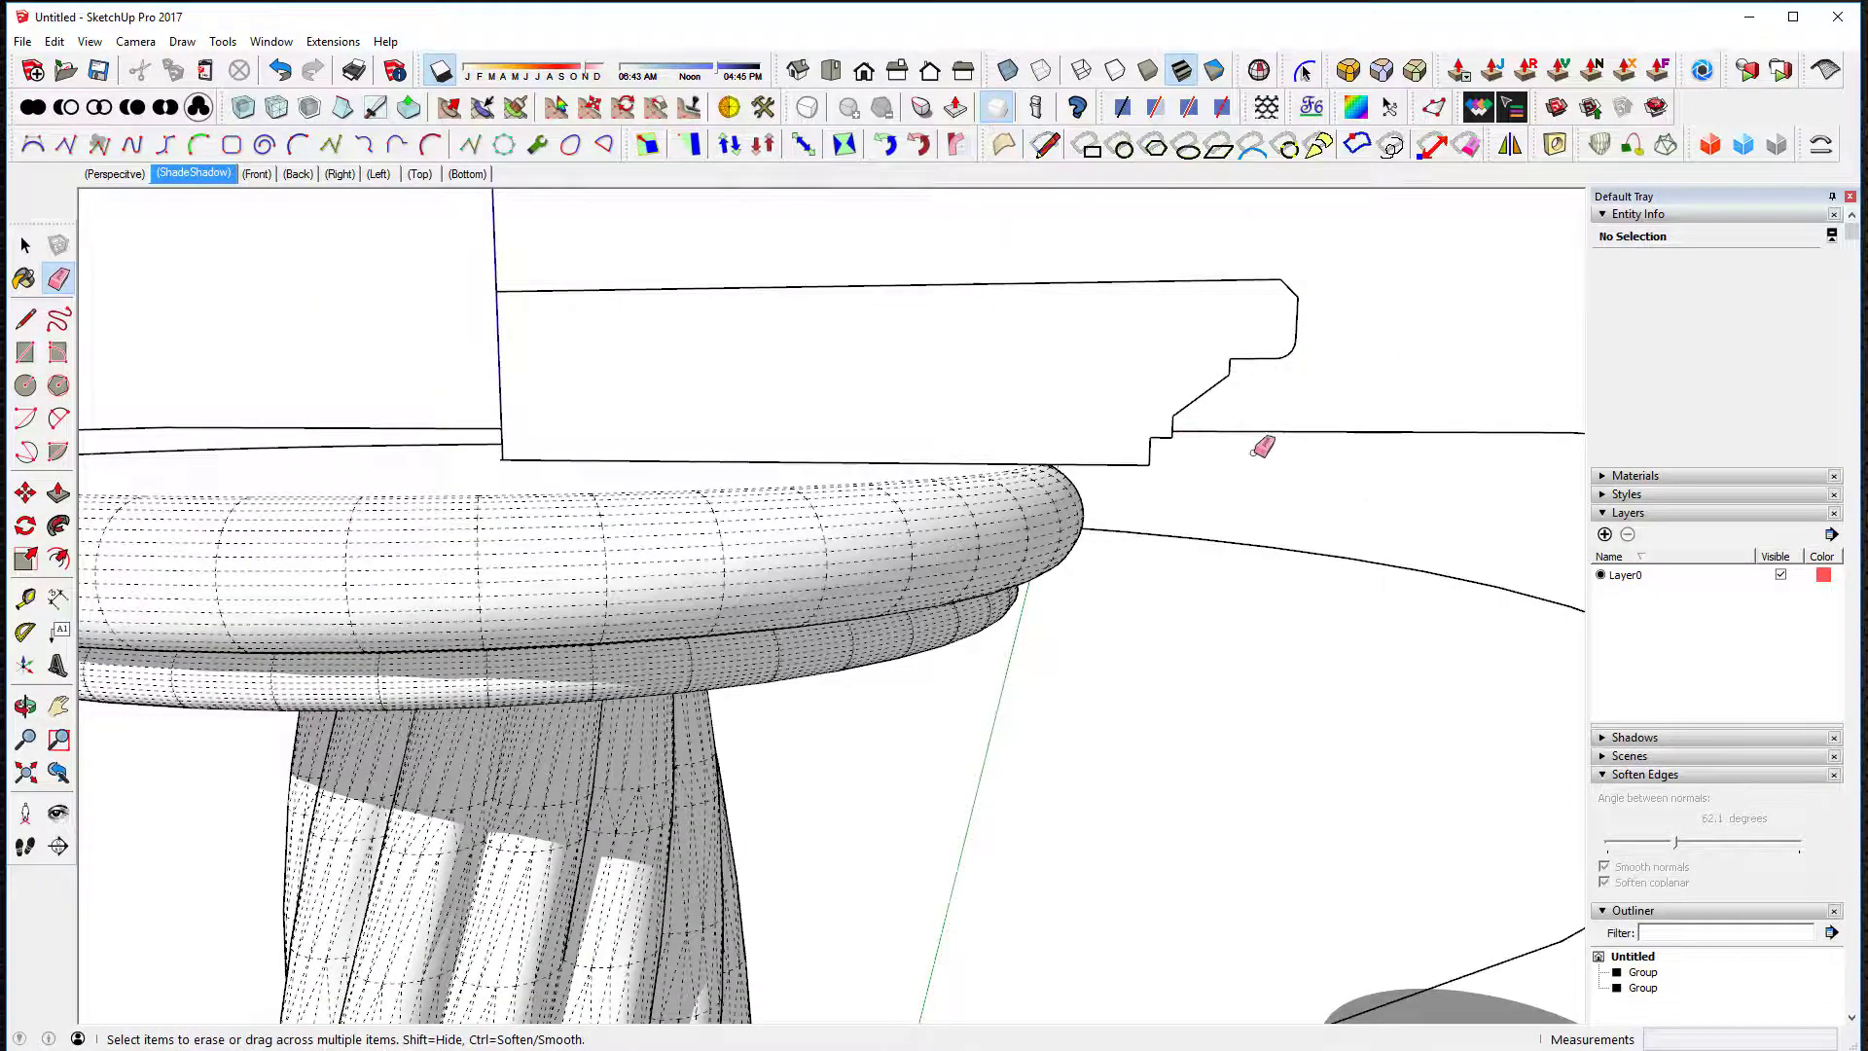
{"action": "scroll", "coordinate": [1262, 447], "scroll_direction": "down", "scroll_amount": 5}
{"action": "key", "text": "space"}
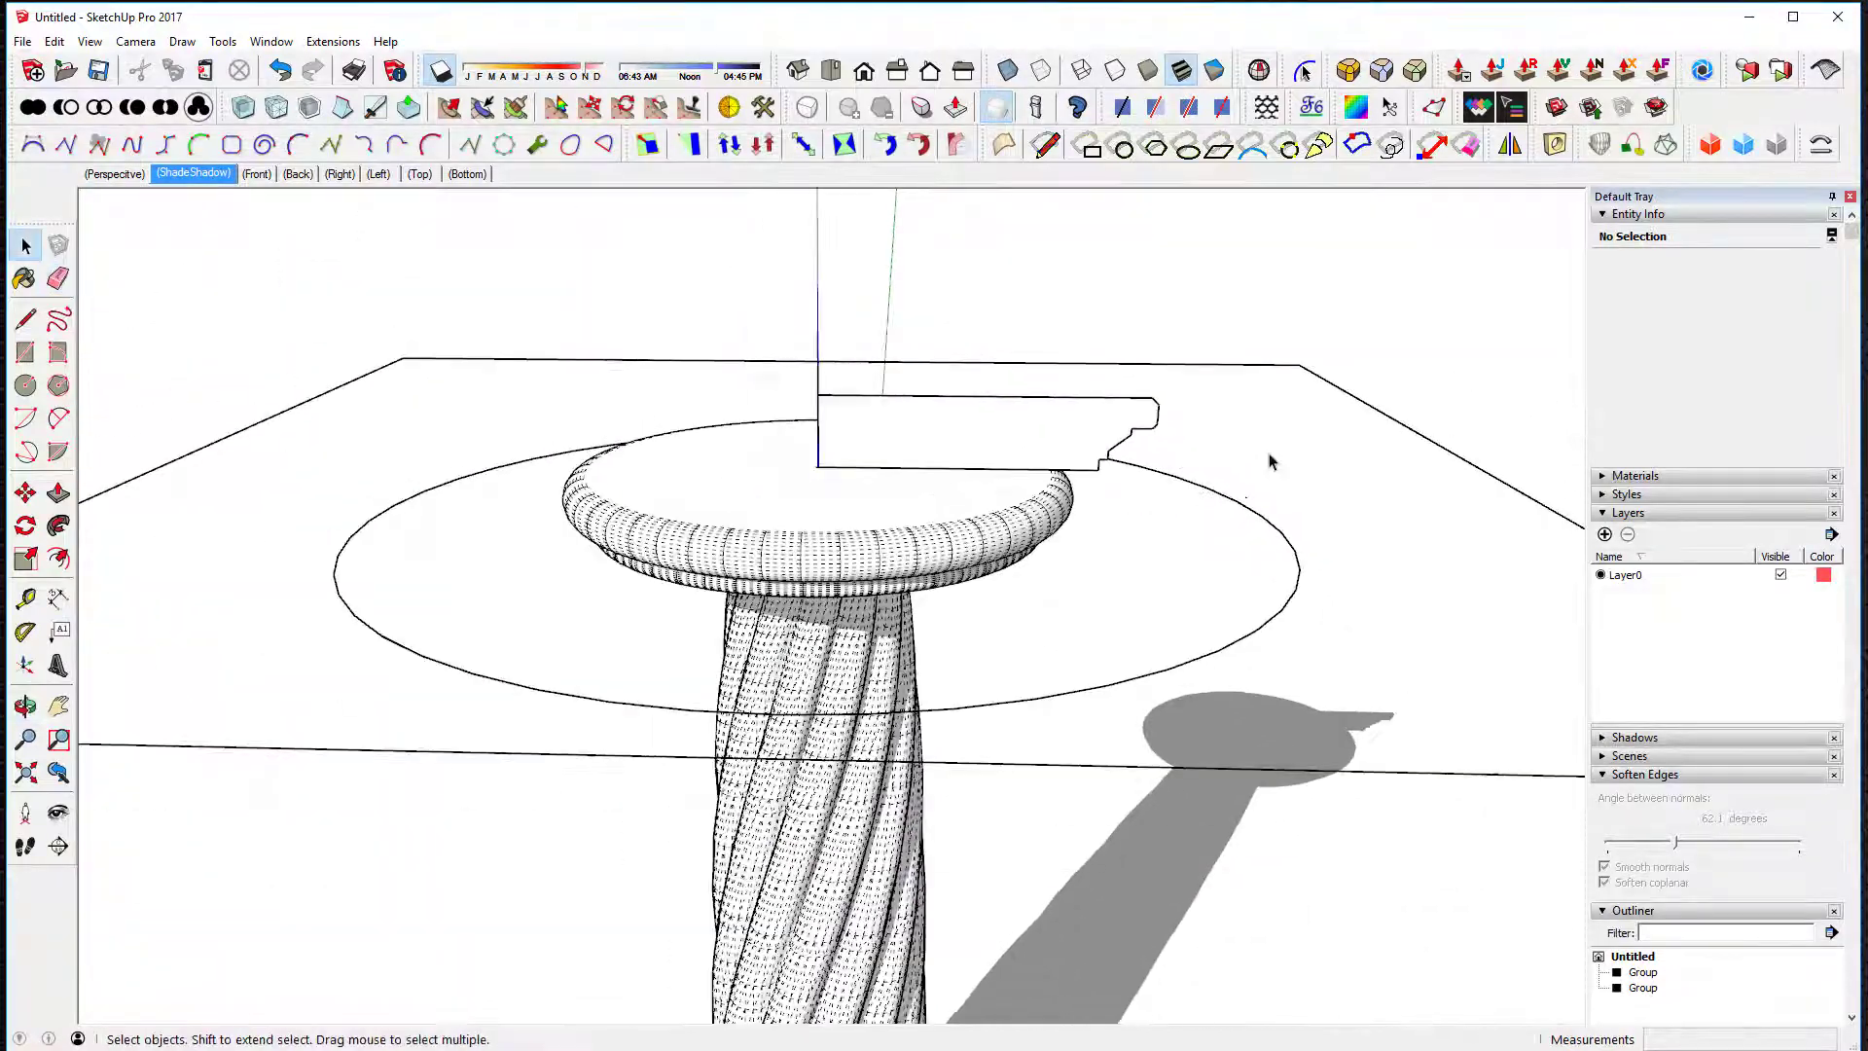
{"action": "triple_click", "coordinate": [1430, 445]}
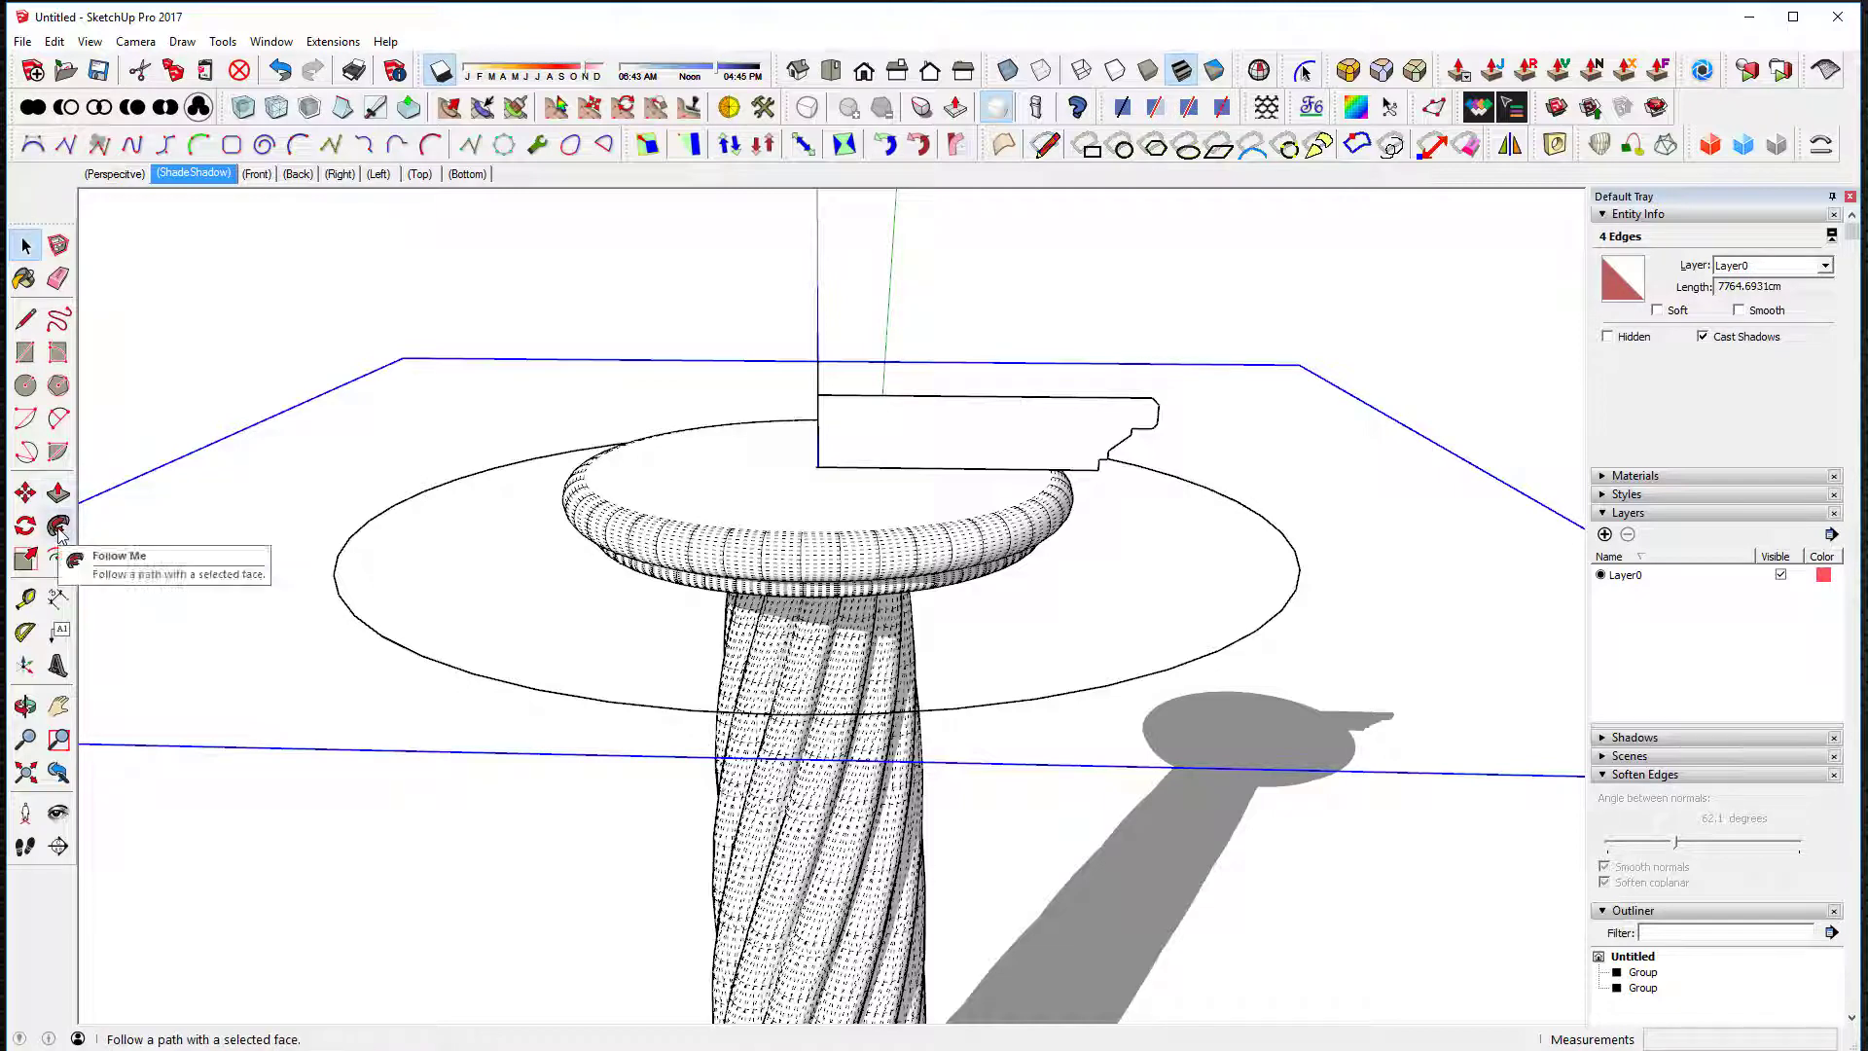
{"action": "left_click", "coordinate": [59, 526]}
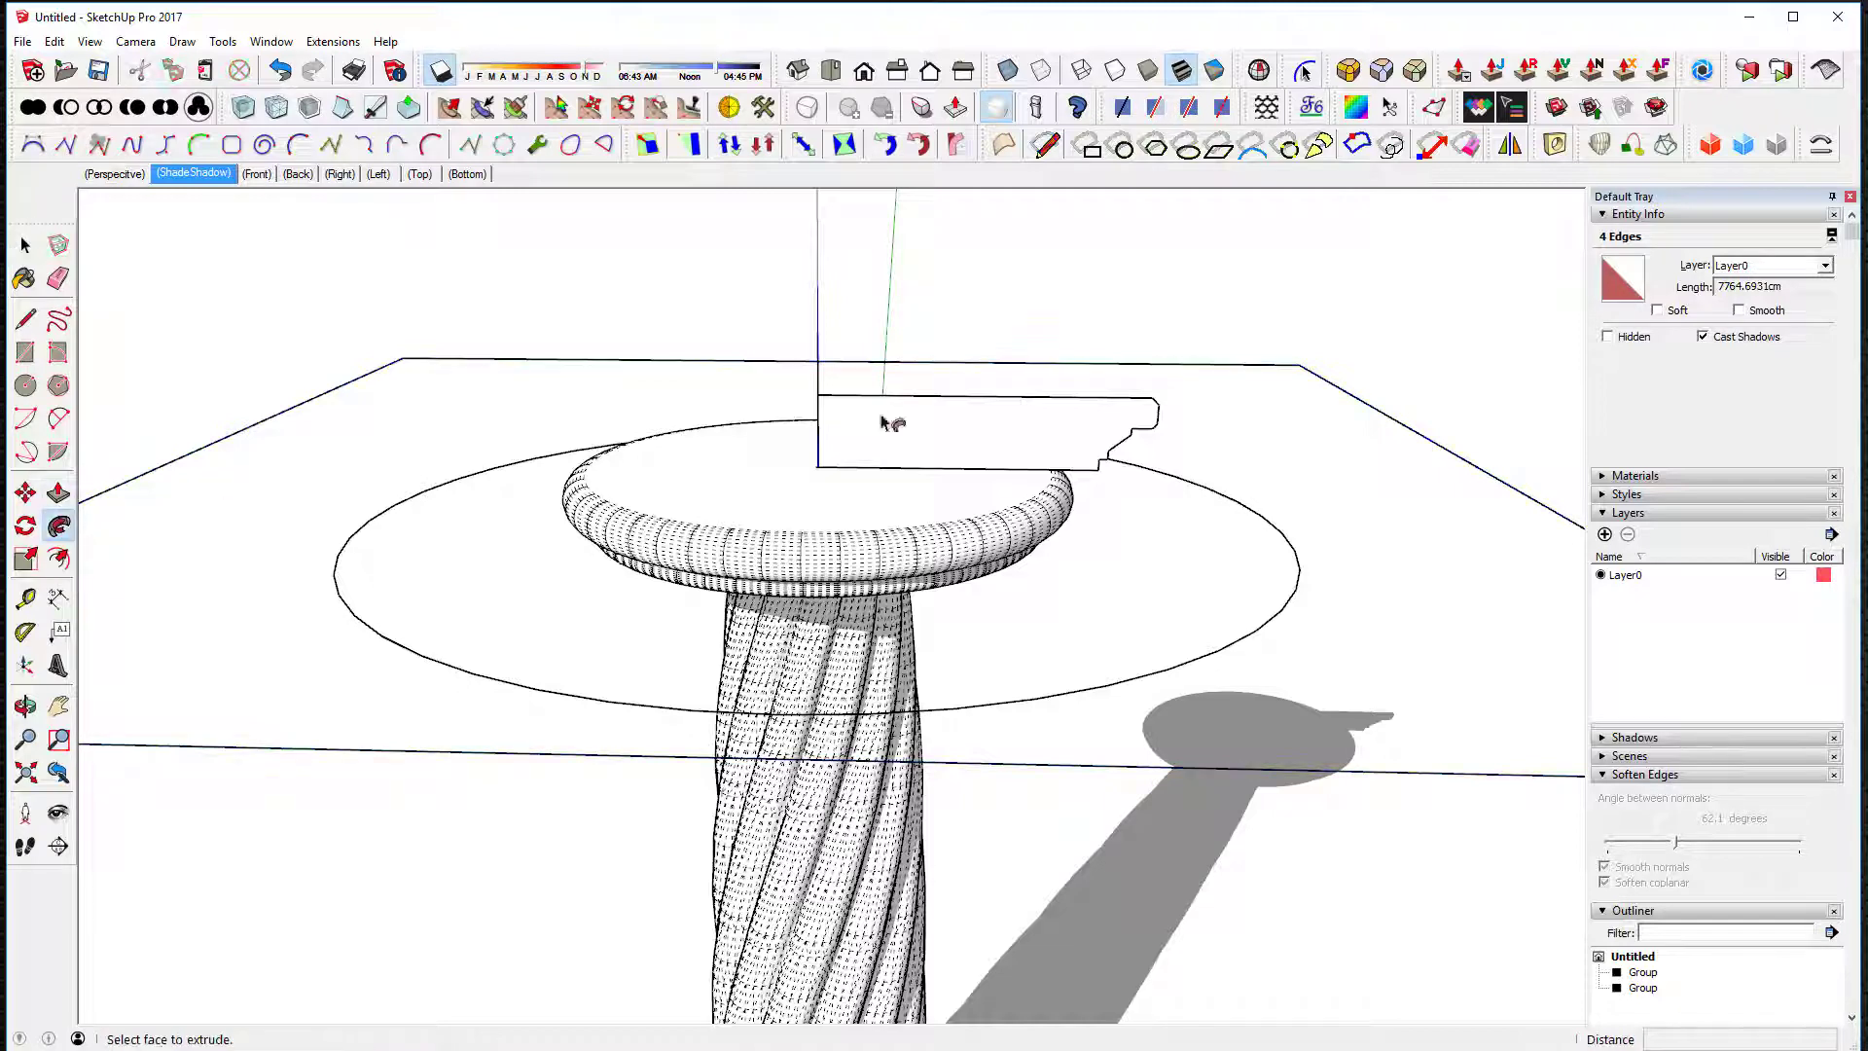
{"action": "left_click", "coordinate": [969, 430]}
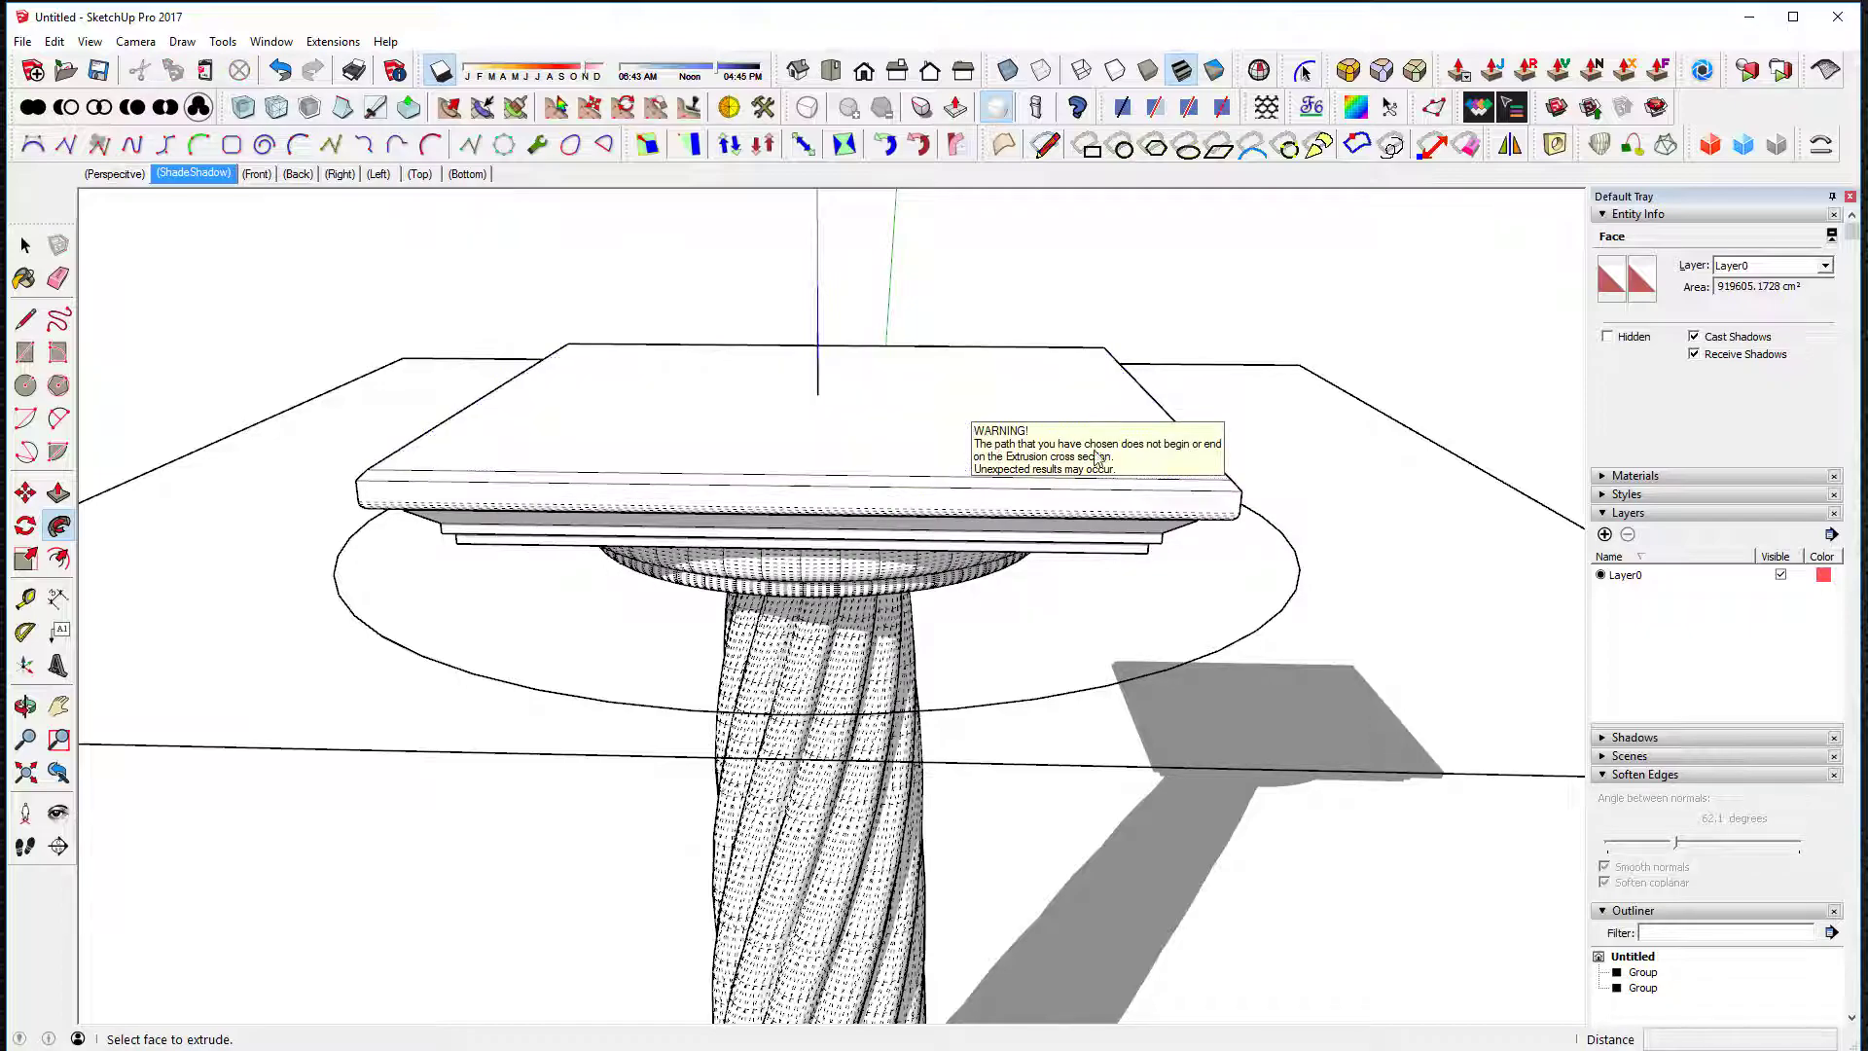
Step: Make the whole swept square slab a group
{"action": "key", "text": "space"}
{"action": "triple_click", "coordinate": [917, 434]}
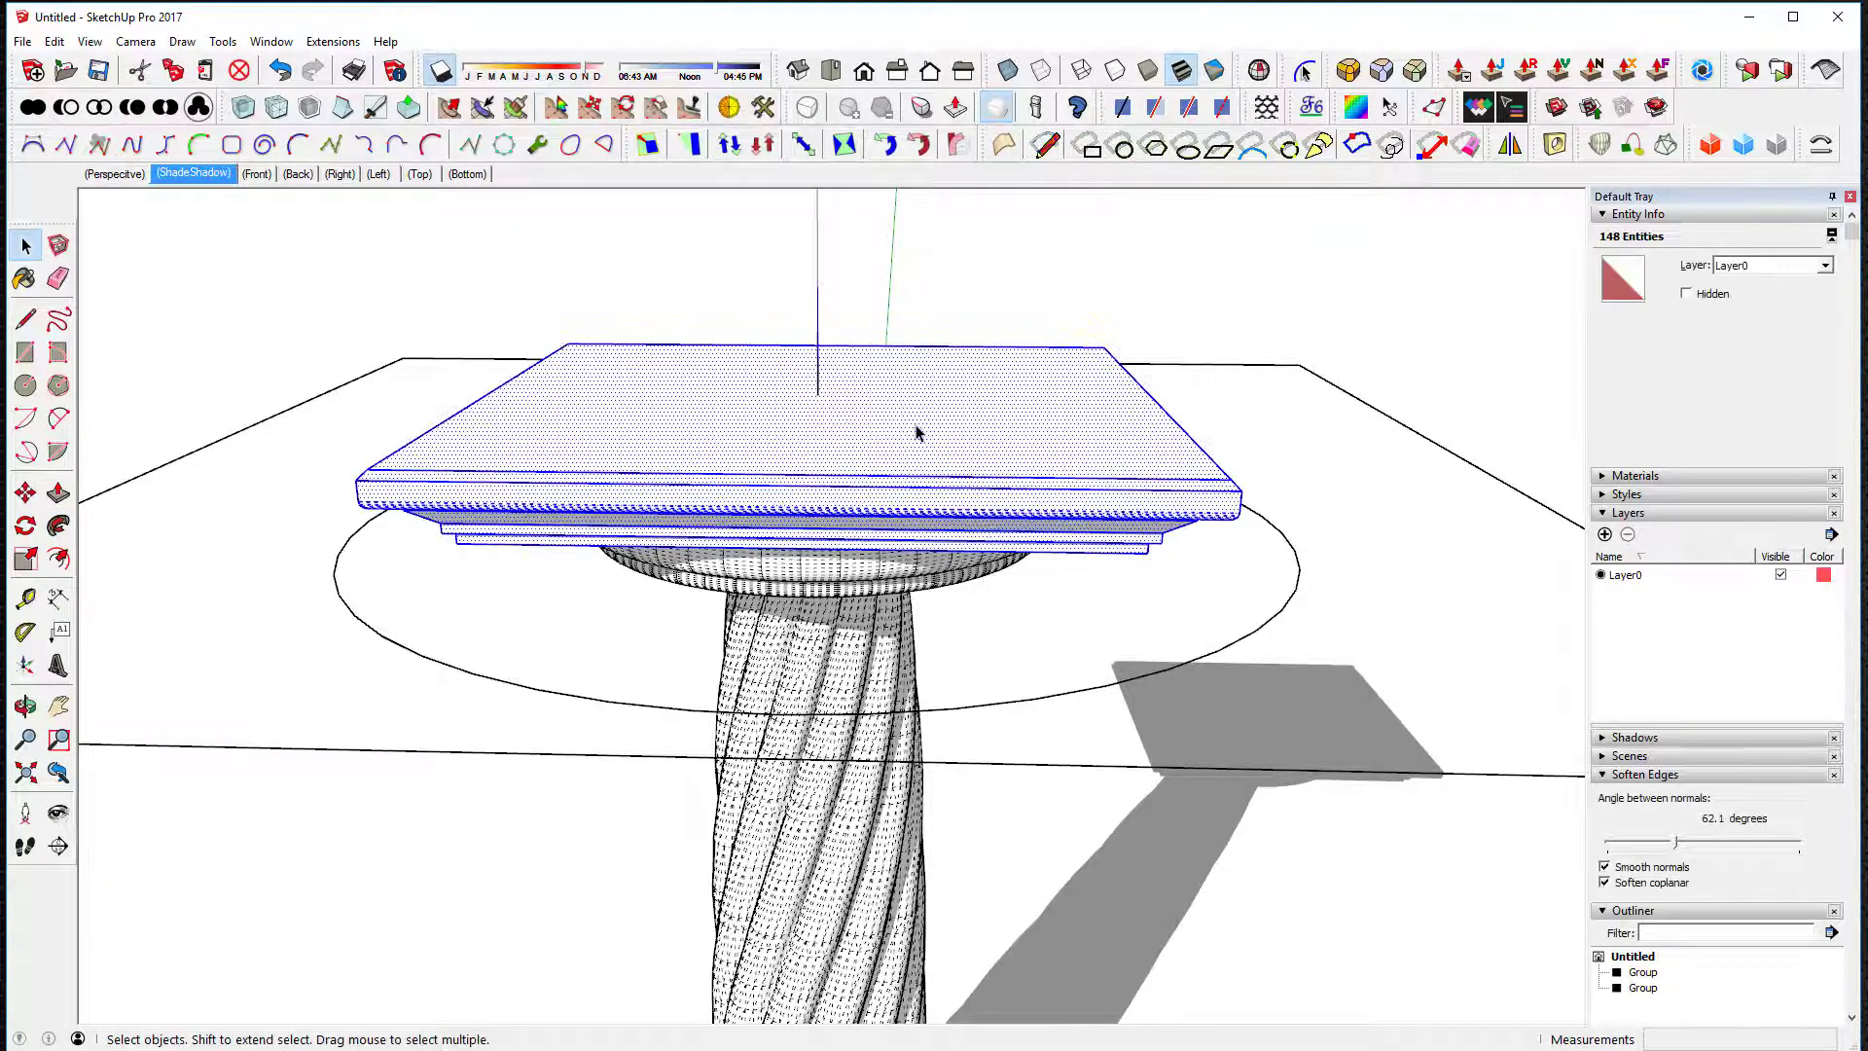
{"action": "mouse_move", "coordinate": [940, 426]}
{"action": "middle_mouse_down"}
{"action": "mouse_move", "coordinate": [617, 305]}
{"action": "mouse_move", "coordinate": [717, 321]}
{"action": "mouse_move", "coordinate": [725, 381]}
{"action": "mouse_move", "coordinate": [884, 446]}
{"action": "mouse_move", "coordinate": [1002, 279]}
{"action": "mouse_move", "coordinate": [942, 447]}
{"action": "middle_mouse_up"}
{"action": "key", "text": "ctrl+g"}
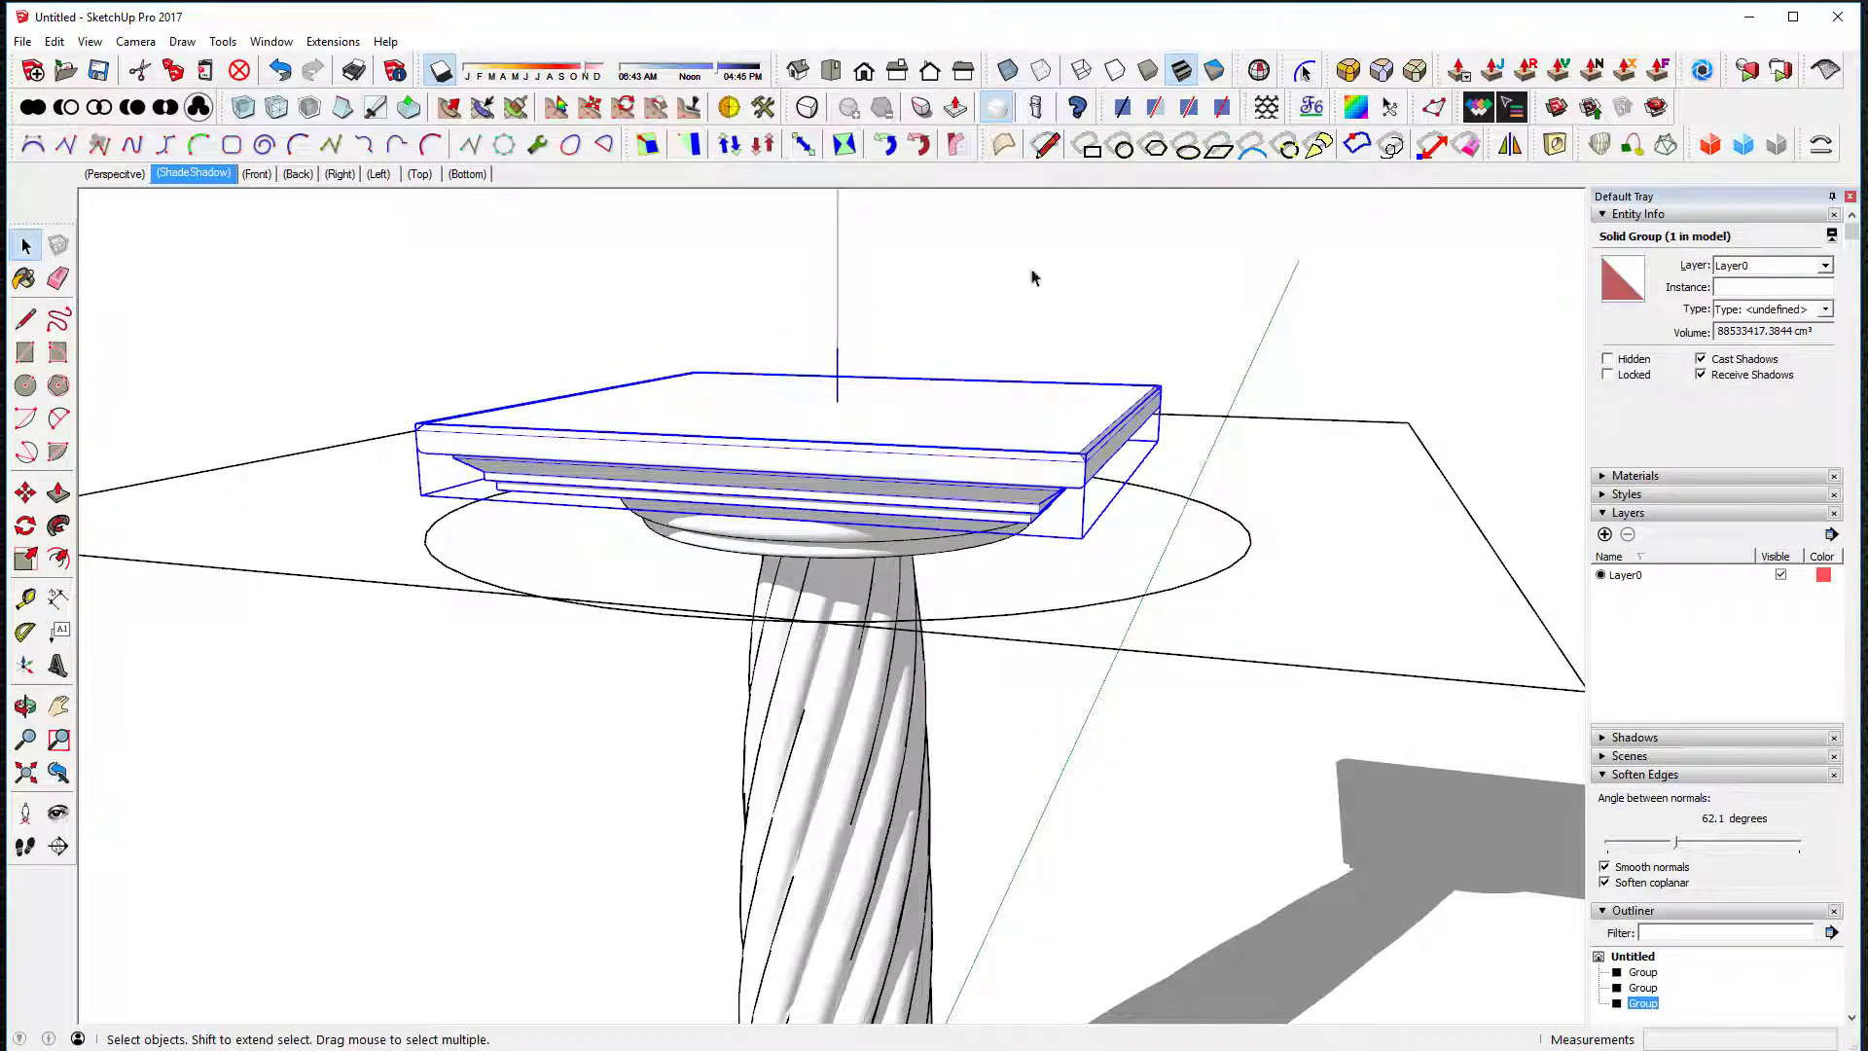
Step: Delete the square and circular sweep paths around the capital
{"action": "left_click", "coordinate": [1031, 250]}
{"action": "triple_click", "coordinate": [1223, 665]}
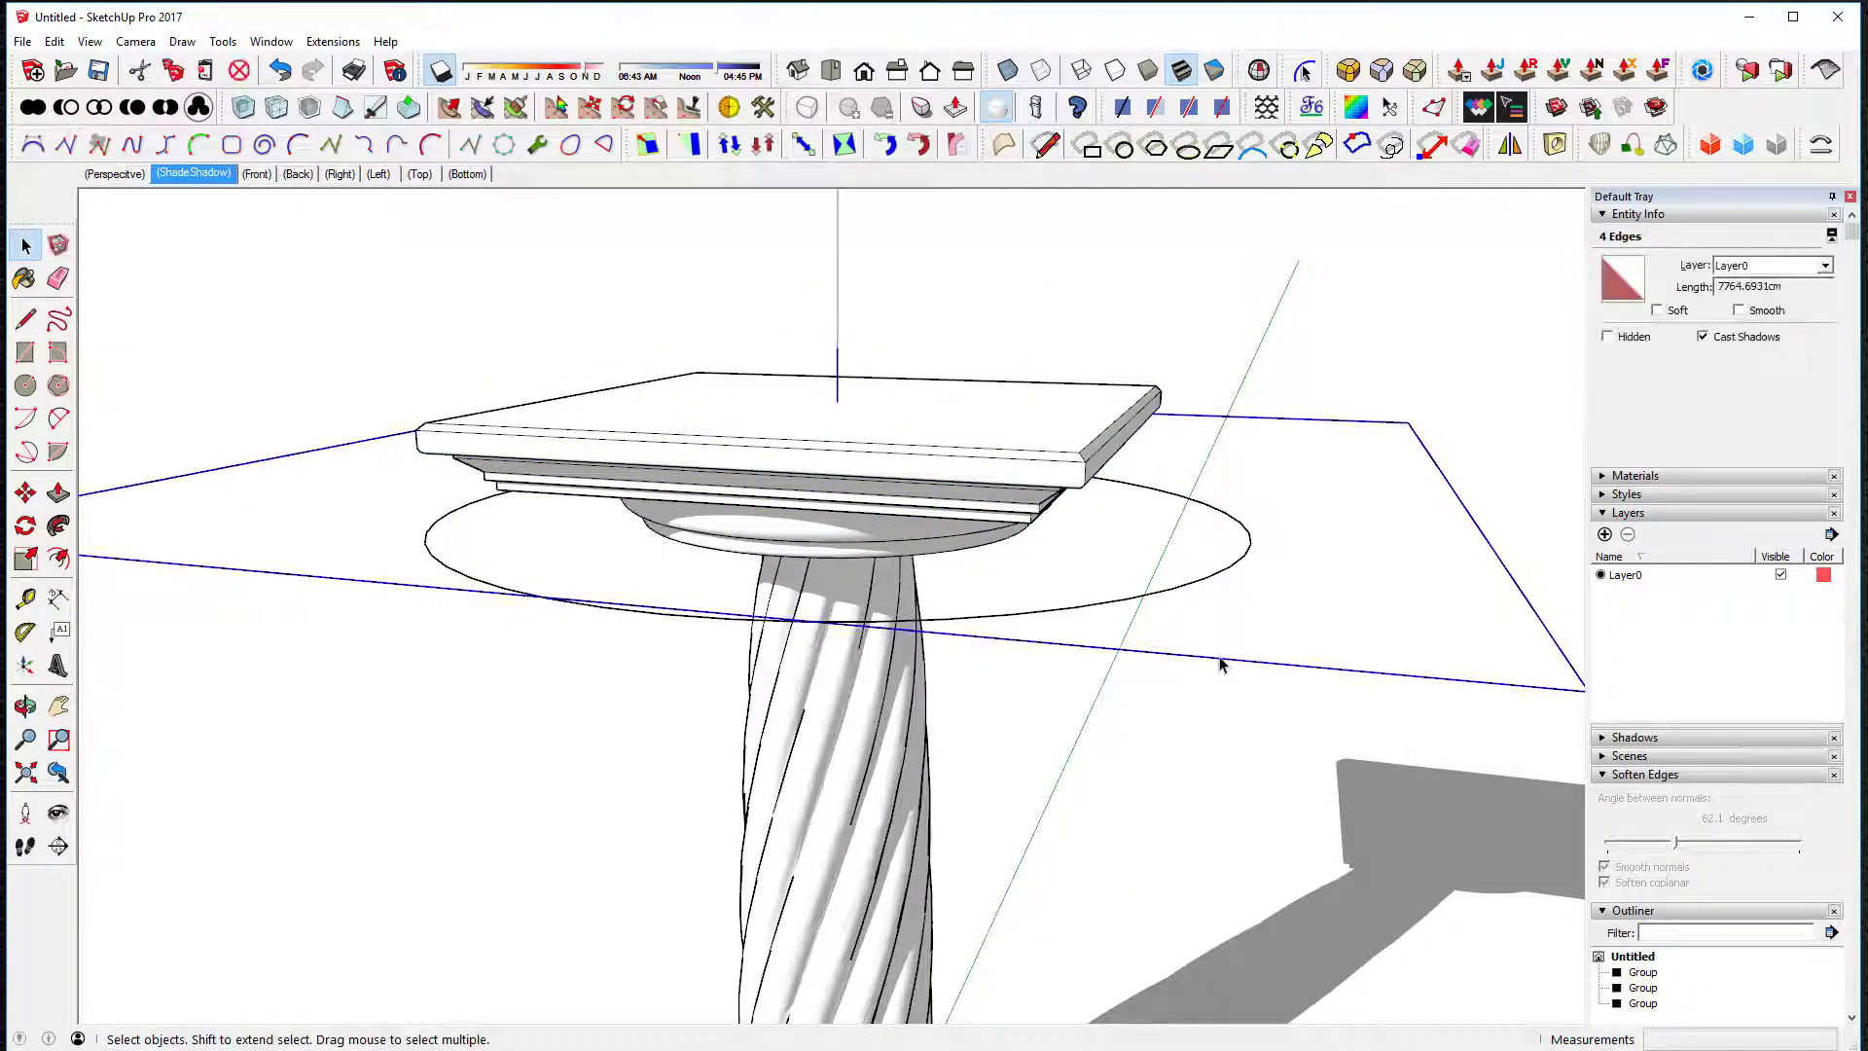
{"action": "key", "text": "Delete"}
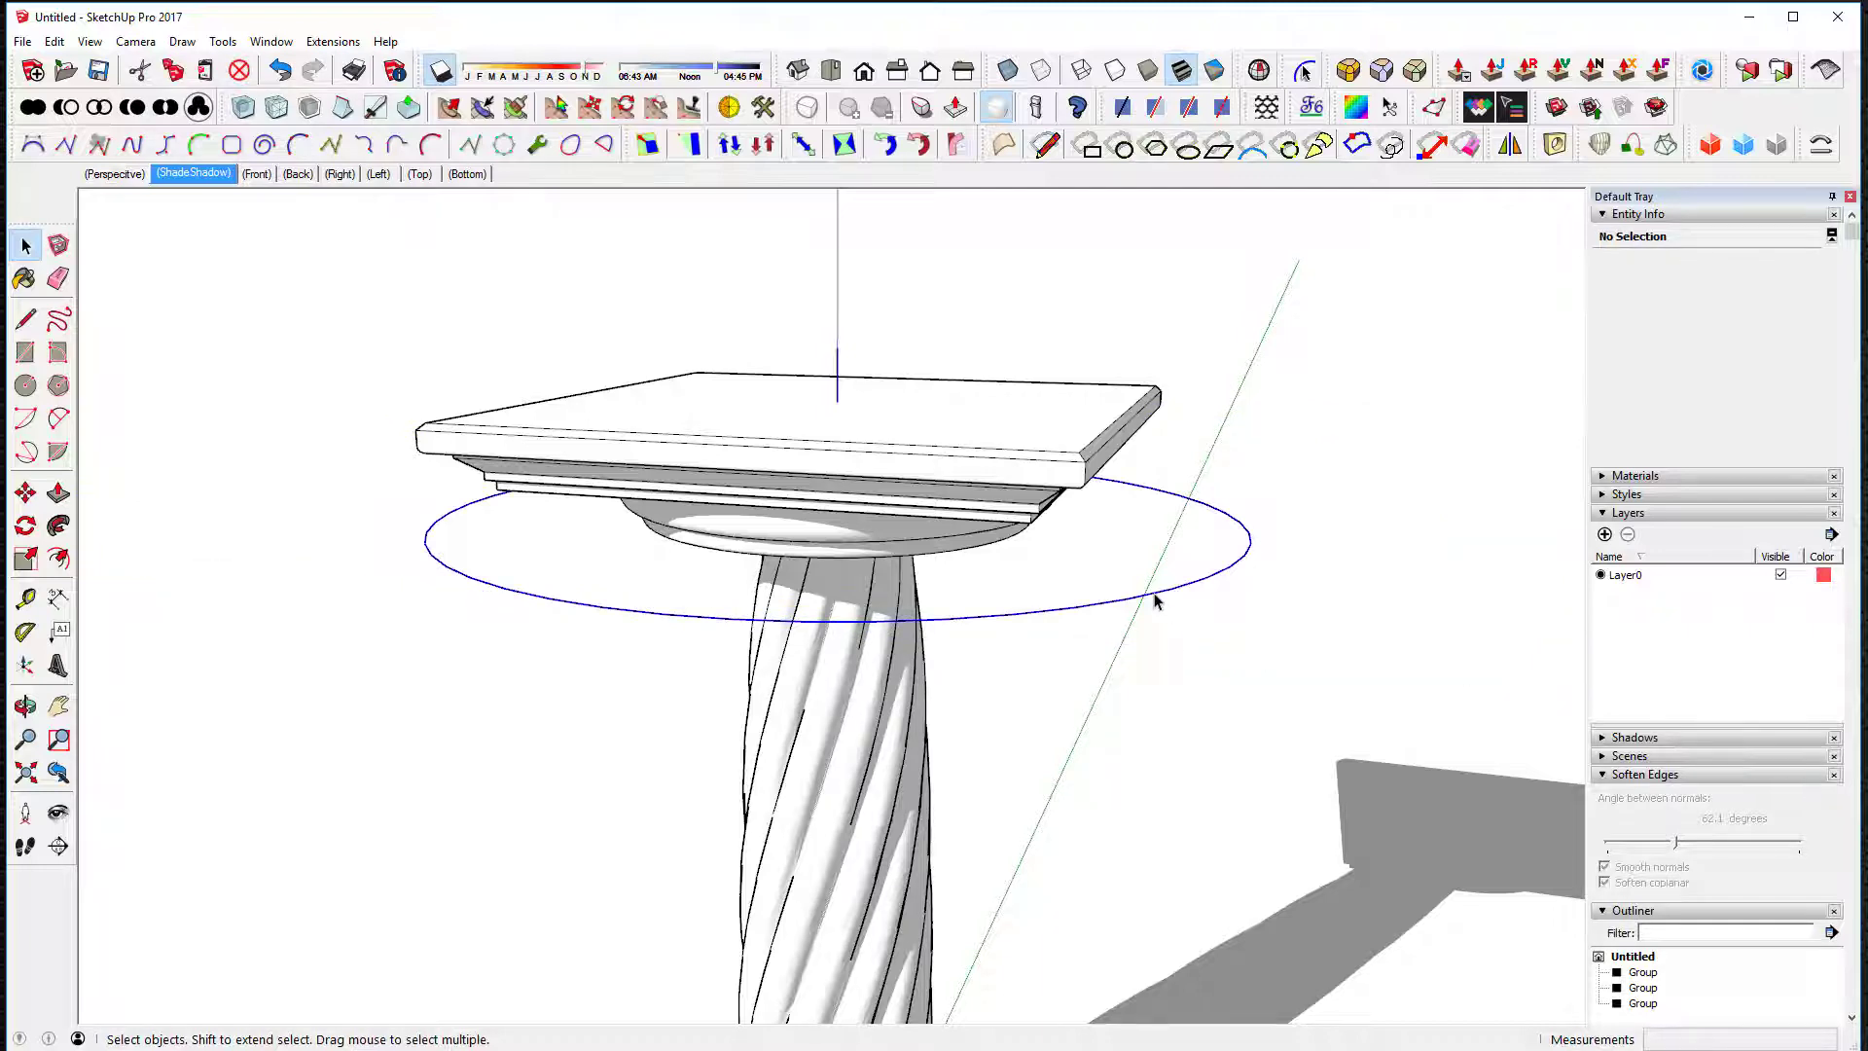
Step: Group the square slab together with the rounded capital beneath it
{"action": "scroll", "coordinate": [1155, 601], "scroll_direction": "down", "scroll_amount": 3}
{"action": "middle_click_drag", "start_coordinate": [1155, 613], "coordinate": [1127, 489]}
{"action": "scroll", "coordinate": [968, 496], "scroll_direction": "down", "scroll_amount": 2}
{"action": "middle_click_drag", "start_coordinate": [968, 497], "coordinate": [669, 188]}
{"action": "left_click", "coordinate": [786, 519]}
{"action": "left_click", "coordinate": [785, 483], "text": "shift"}
{"action": "key", "text": "ctrl+g"}
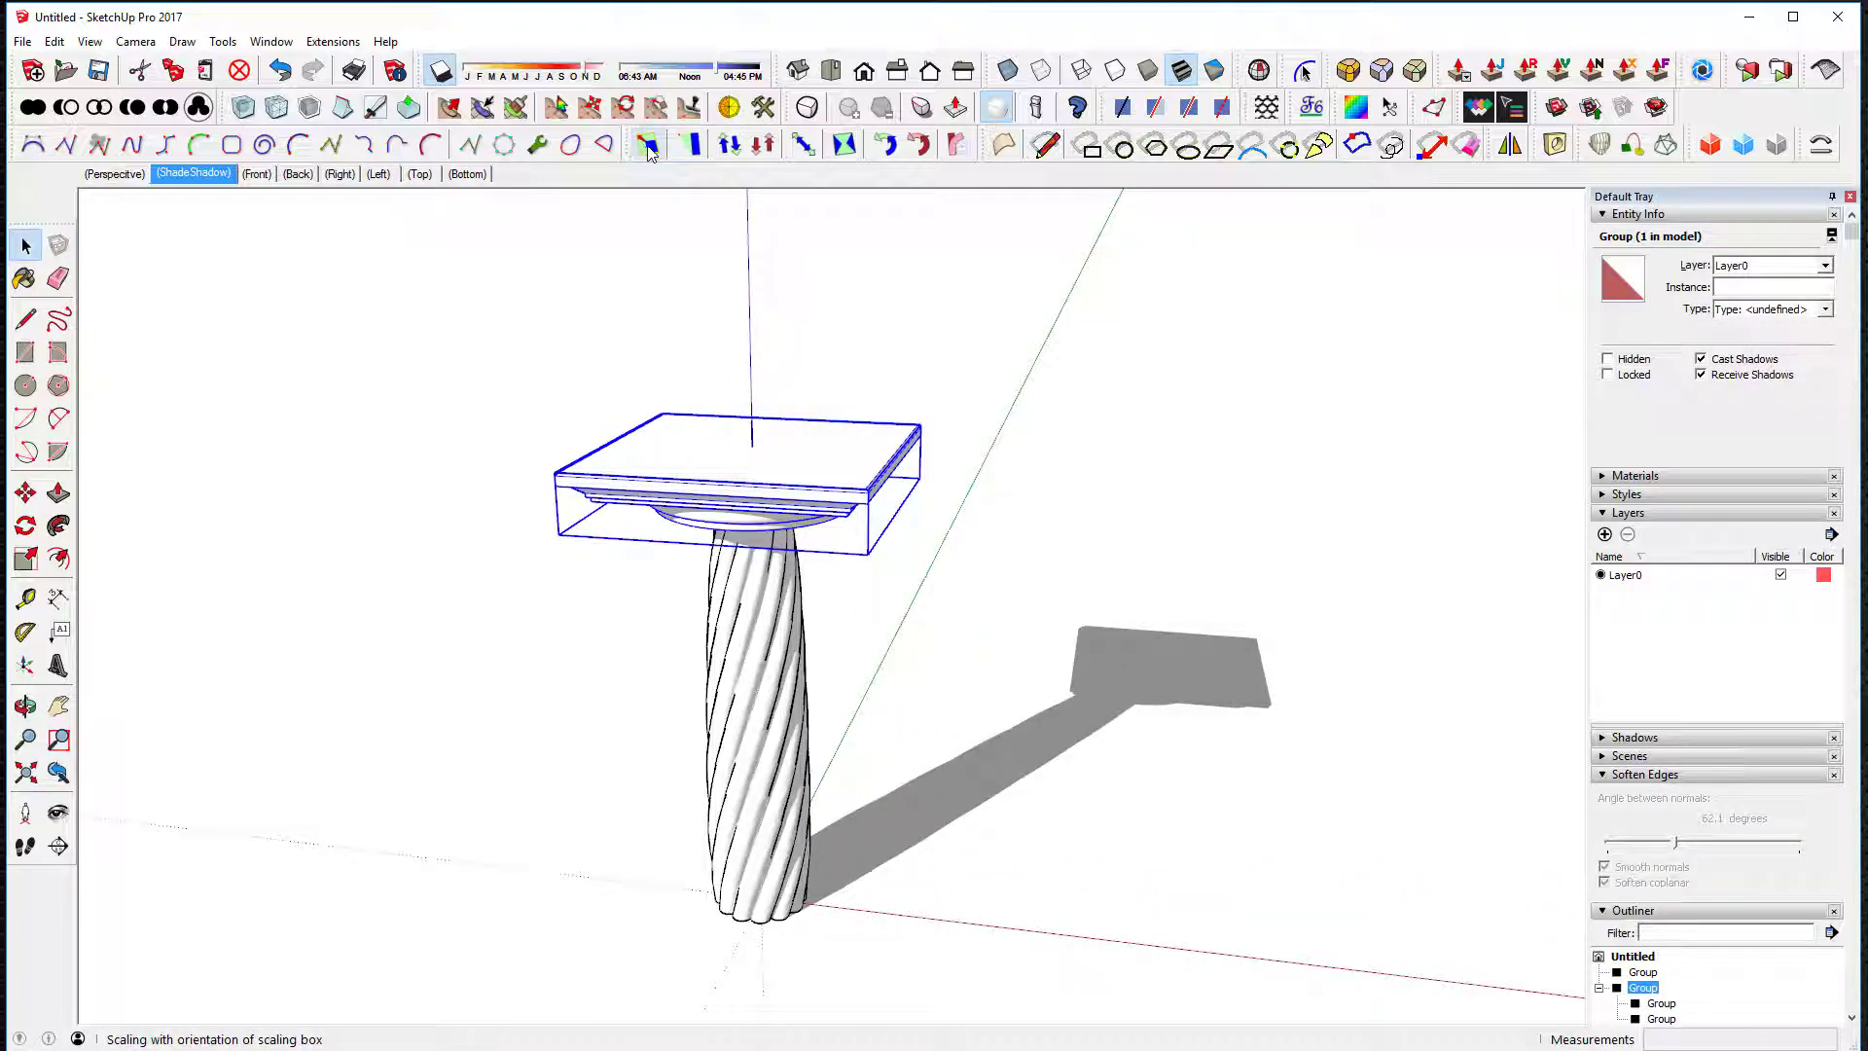
Step: Scale the slab-and-capital group down horizontally and uniformly about its centre to about 490 cm on each side, using box scaling
{"action": "left_click", "coordinate": [648, 146]}
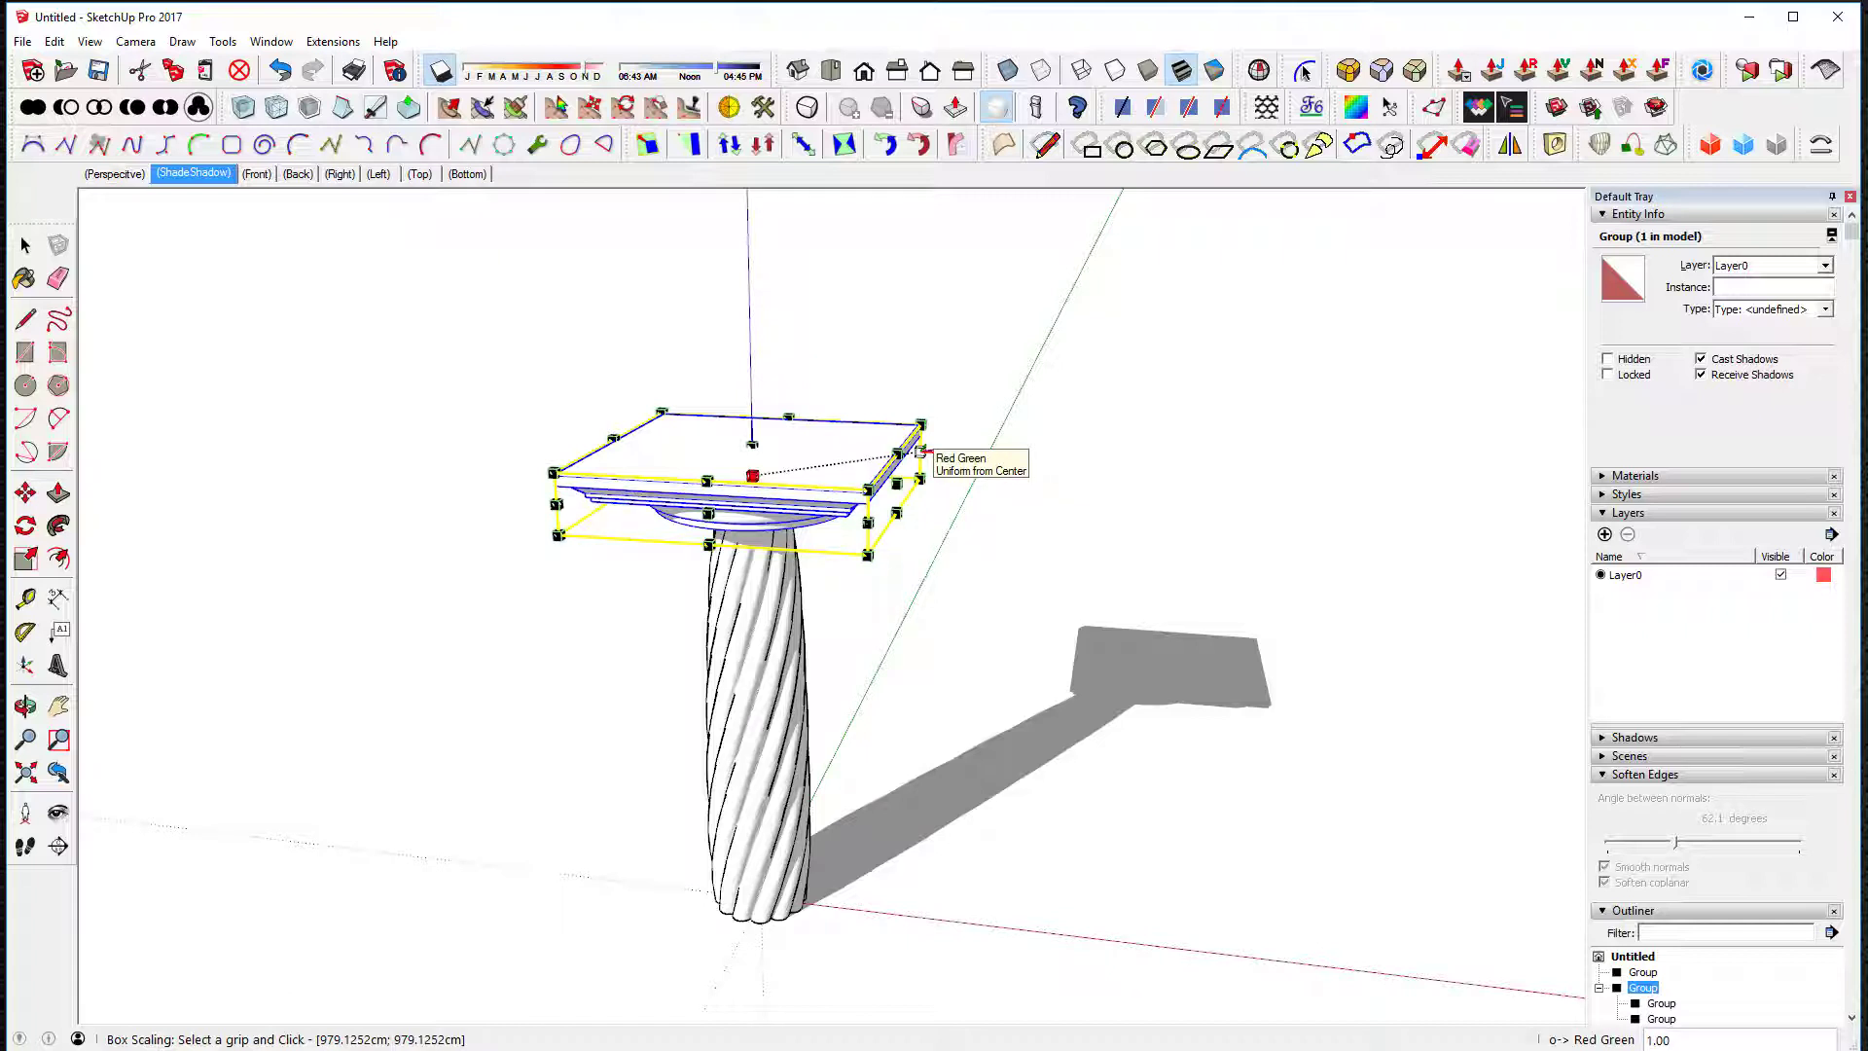
{"action": "left_click_drag", "start_coordinate": [919, 450], "coordinate": [853, 465]}
{"action": "middle_click_drag", "start_coordinate": [854, 465], "coordinate": [989, 290]}
{"action": "middle_click_drag", "start_coordinate": [864, 437], "coordinate": [899, 509]}
{"action": "left_click", "coordinate": [26, 245]}
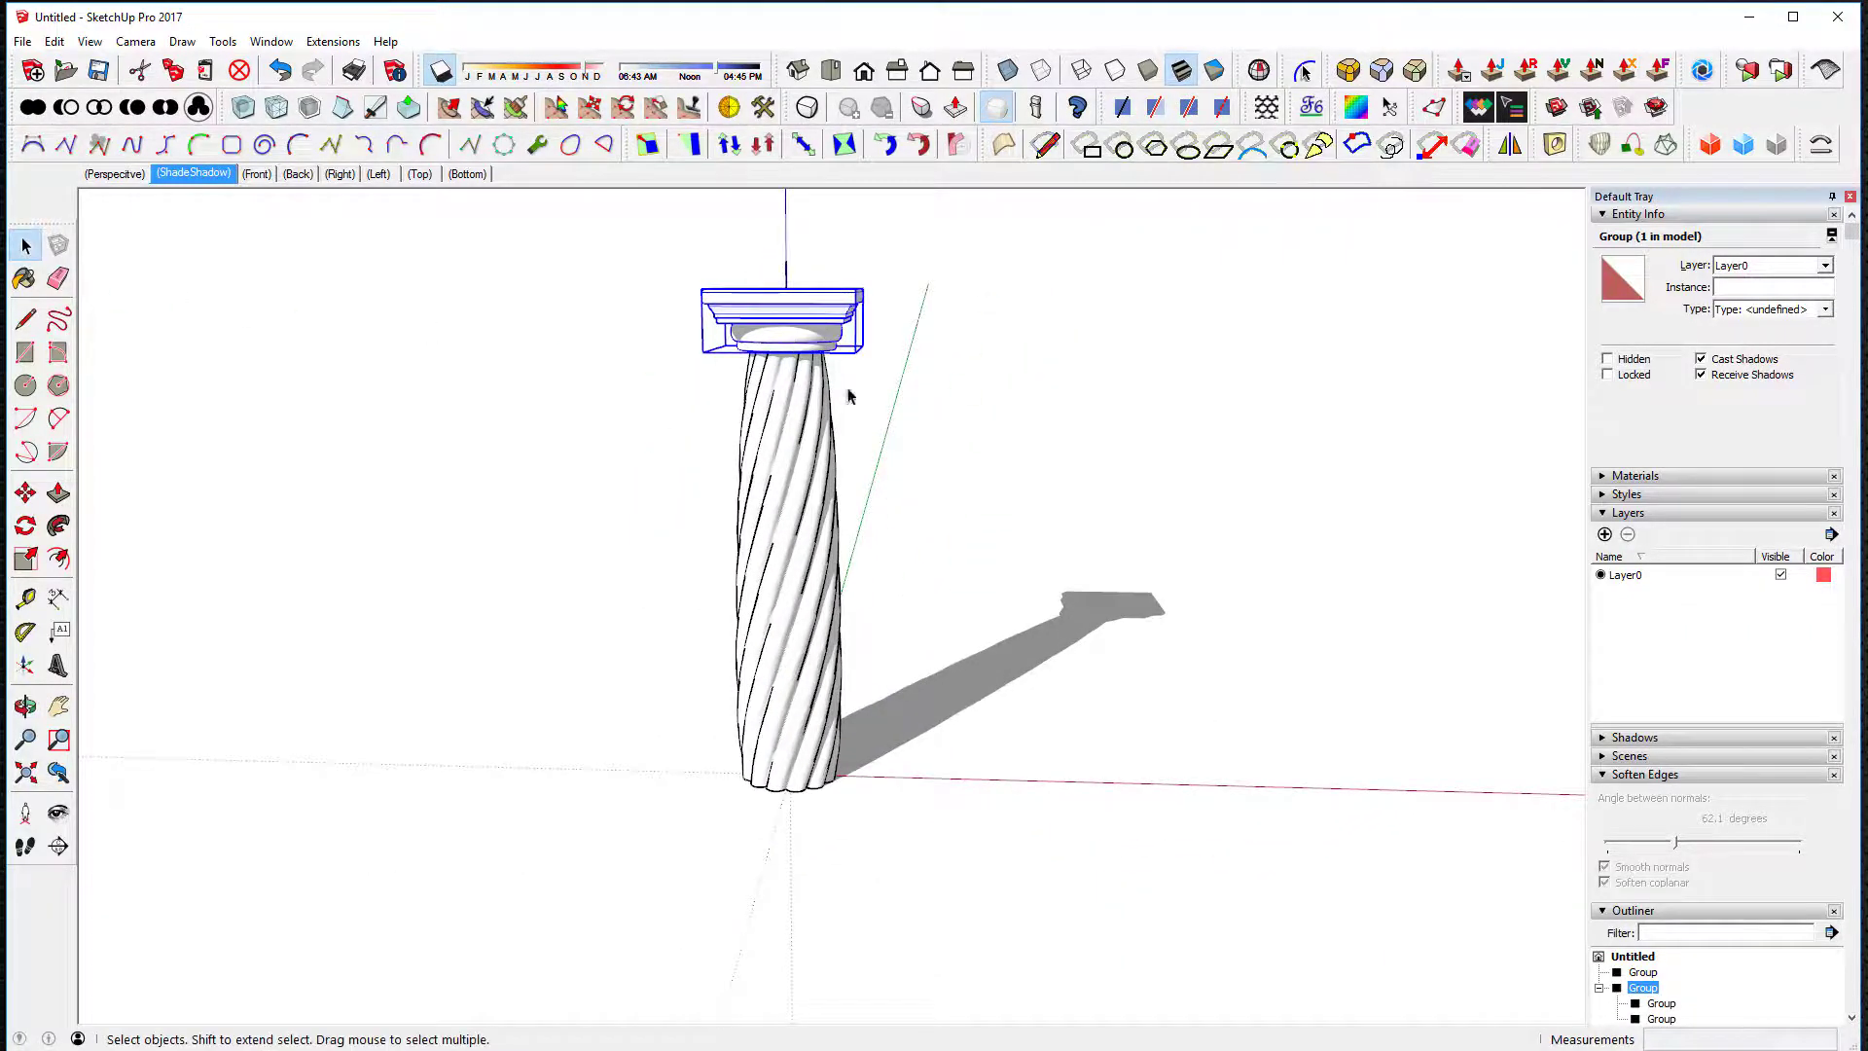
Step: Turn on hidden geometry and examine the column's mesh lines
{"action": "key", "text": "alt+h"}
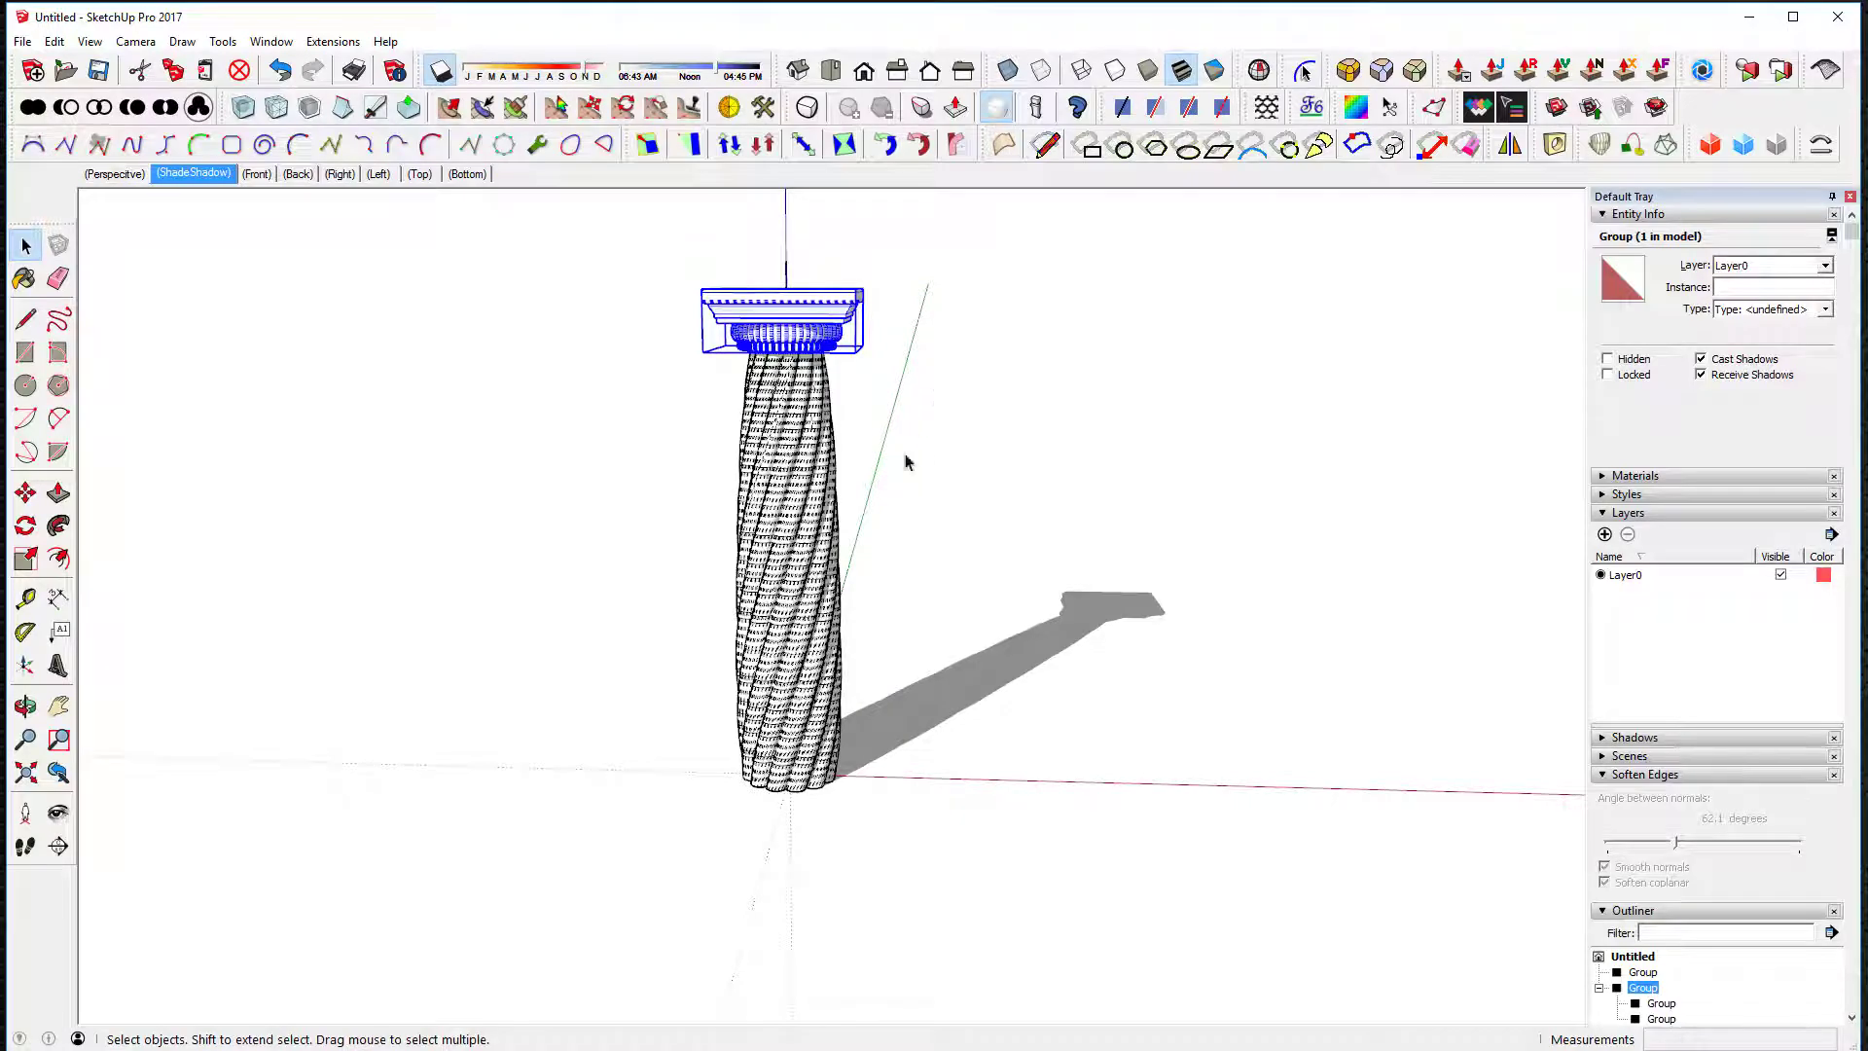
{"action": "middle_click_drag", "start_coordinate": [885, 609], "coordinate": [961, 549]}
{"action": "scroll", "coordinate": [837, 589], "scroll_direction": "up", "scroll_amount": 4}
{"action": "scroll", "coordinate": [949, 540], "scroll_direction": "down", "scroll_amount": 3}
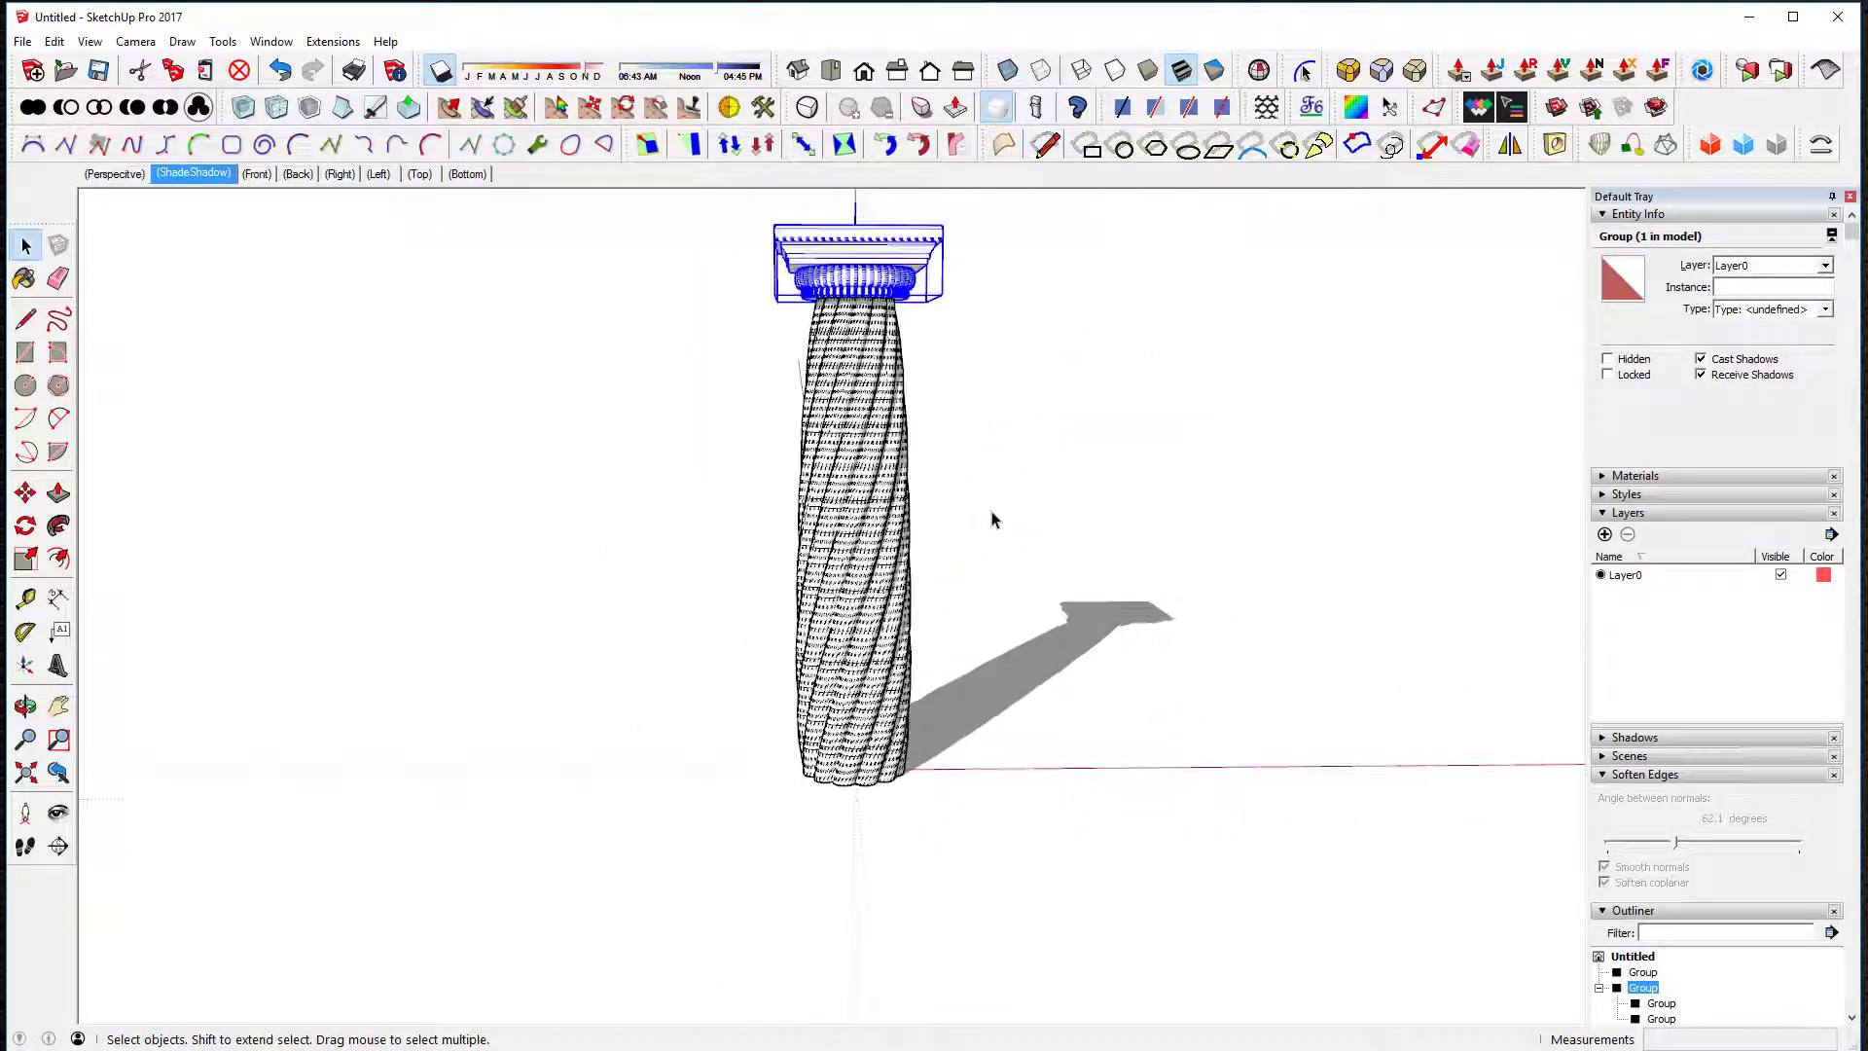
Step: Mark the twisted shaft group's centre point and remove the shaft to expose that point
{"action": "left_click", "coordinate": [1013, 497]}
{"action": "left_click", "coordinate": [900, 498]}
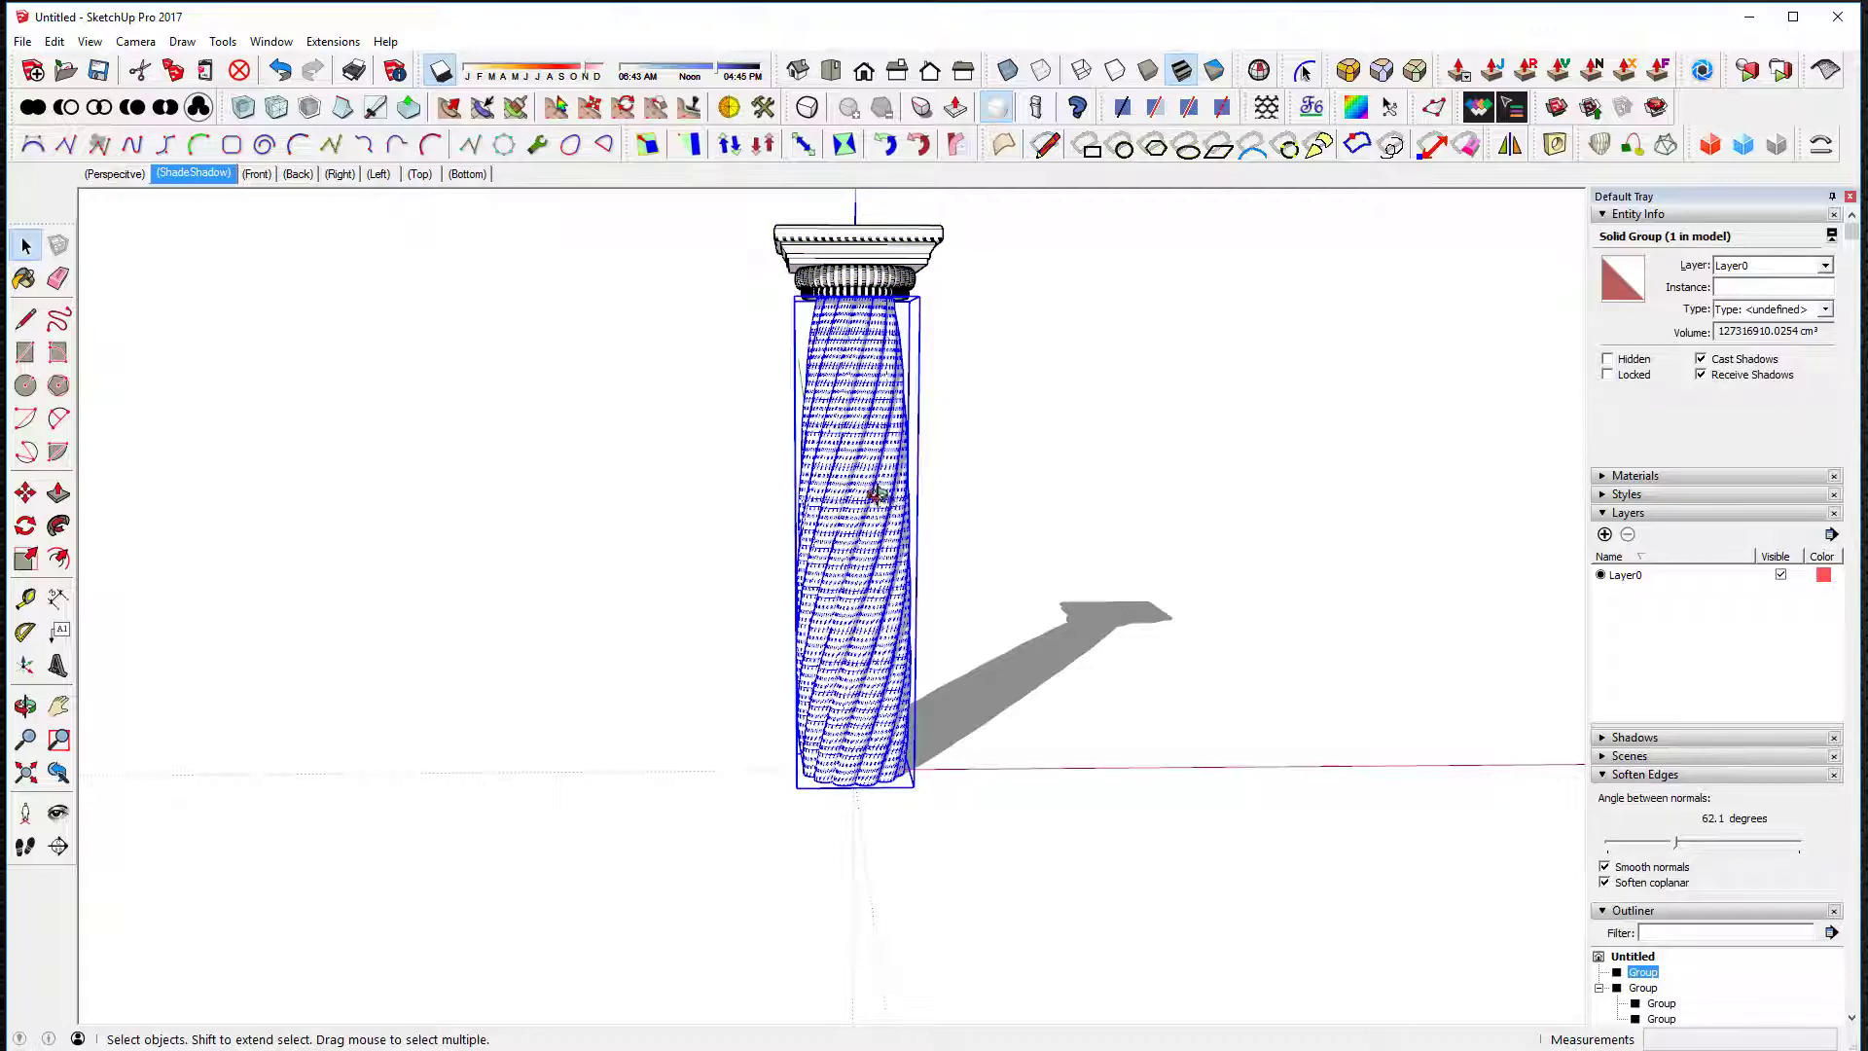
{"action": "middle_click_drag", "start_coordinate": [876, 495], "coordinate": [484, 508]}
{"action": "middle_click_drag", "start_coordinate": [627, 531], "coordinate": [876, 525]}
{"action": "left_click", "coordinate": [354, 44]}
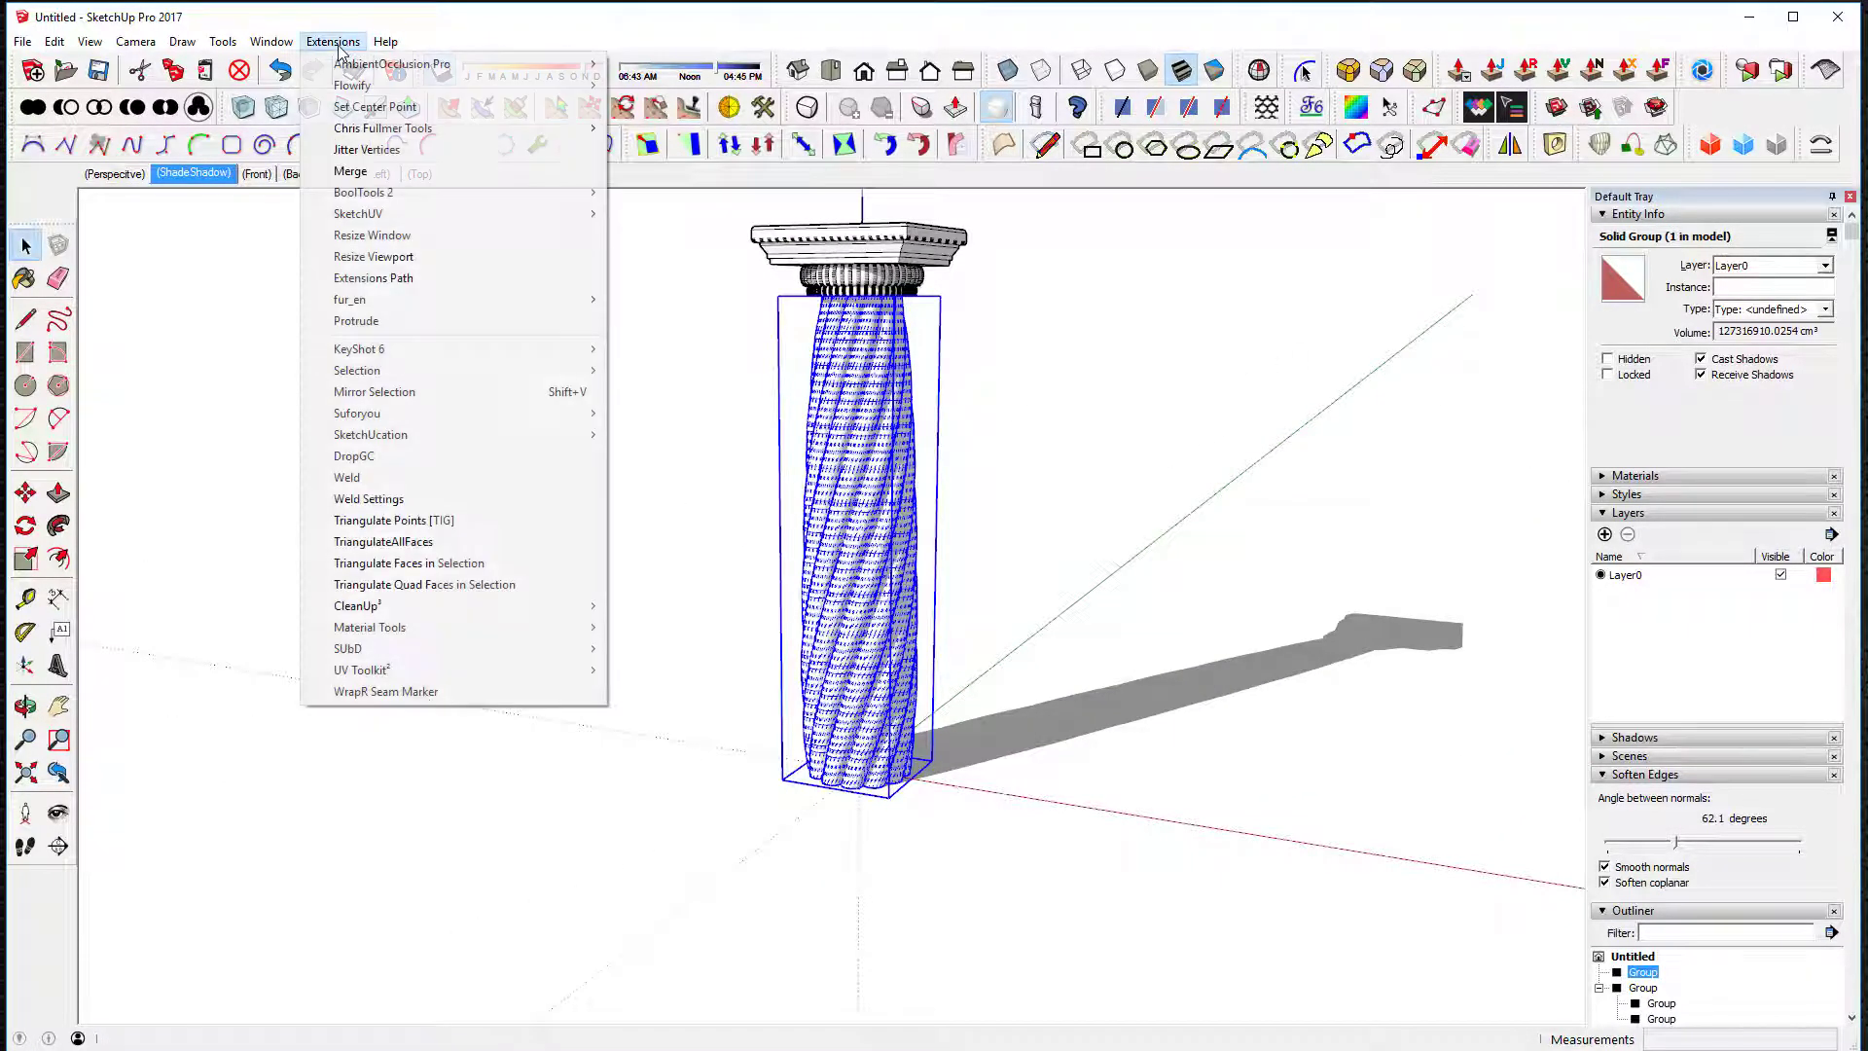
{"action": "mouse_move", "coordinate": [396, 131]}
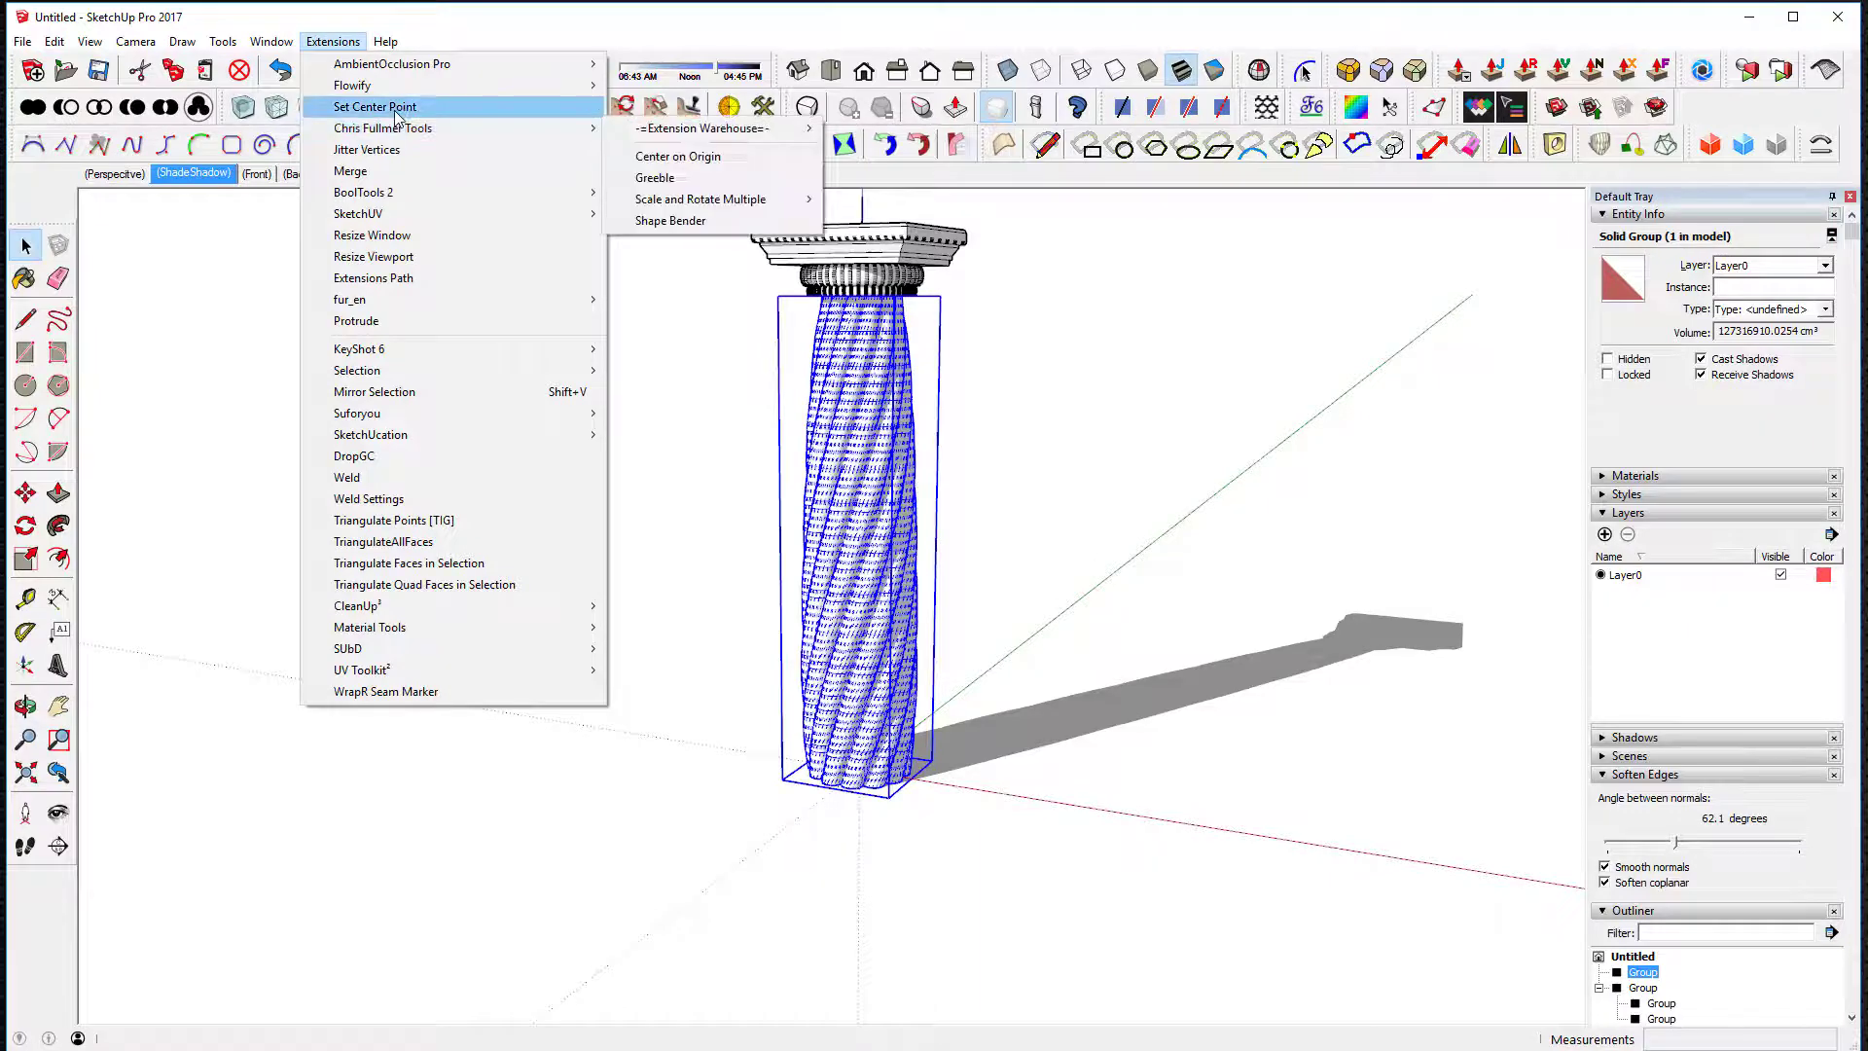
{"action": "key", "text": "Escape"}
{"action": "key", "text": "Escape"}
{"action": "middle_click_drag", "start_coordinate": [857, 513], "coordinate": [1046, 564]}
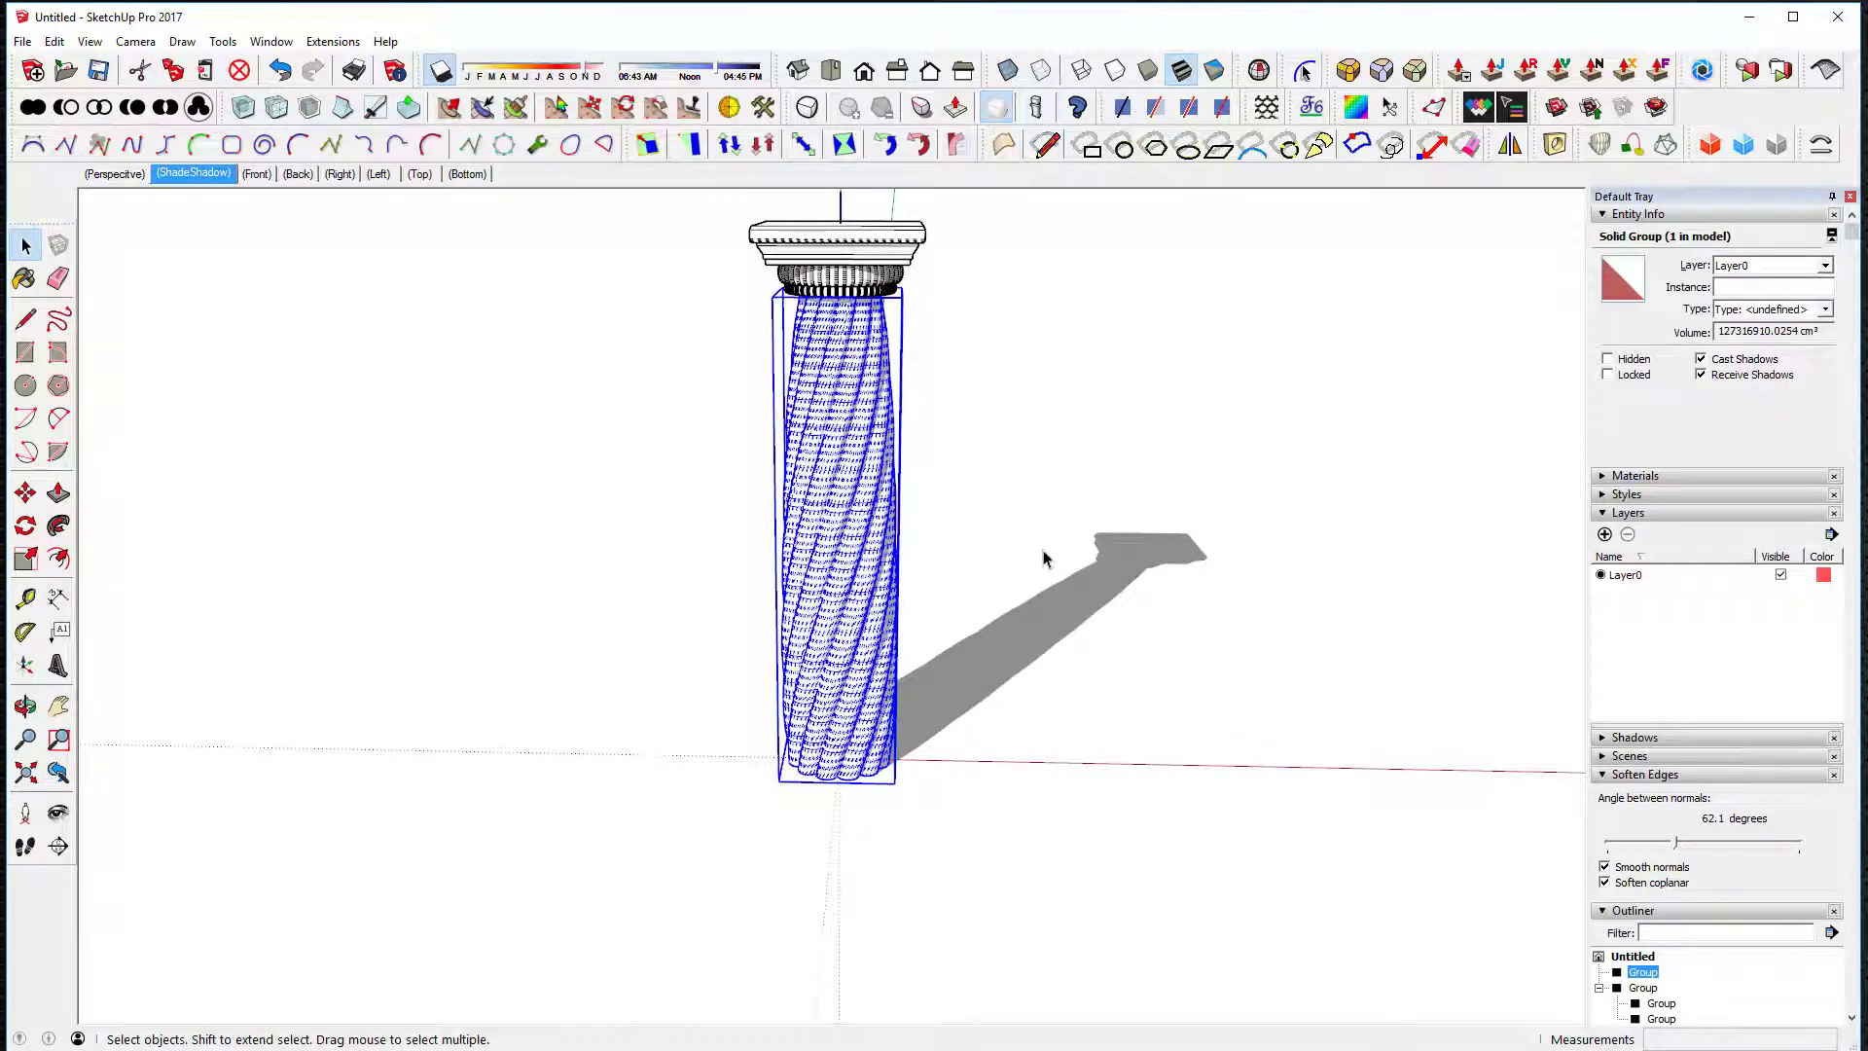
{"action": "key", "text": "Delete"}
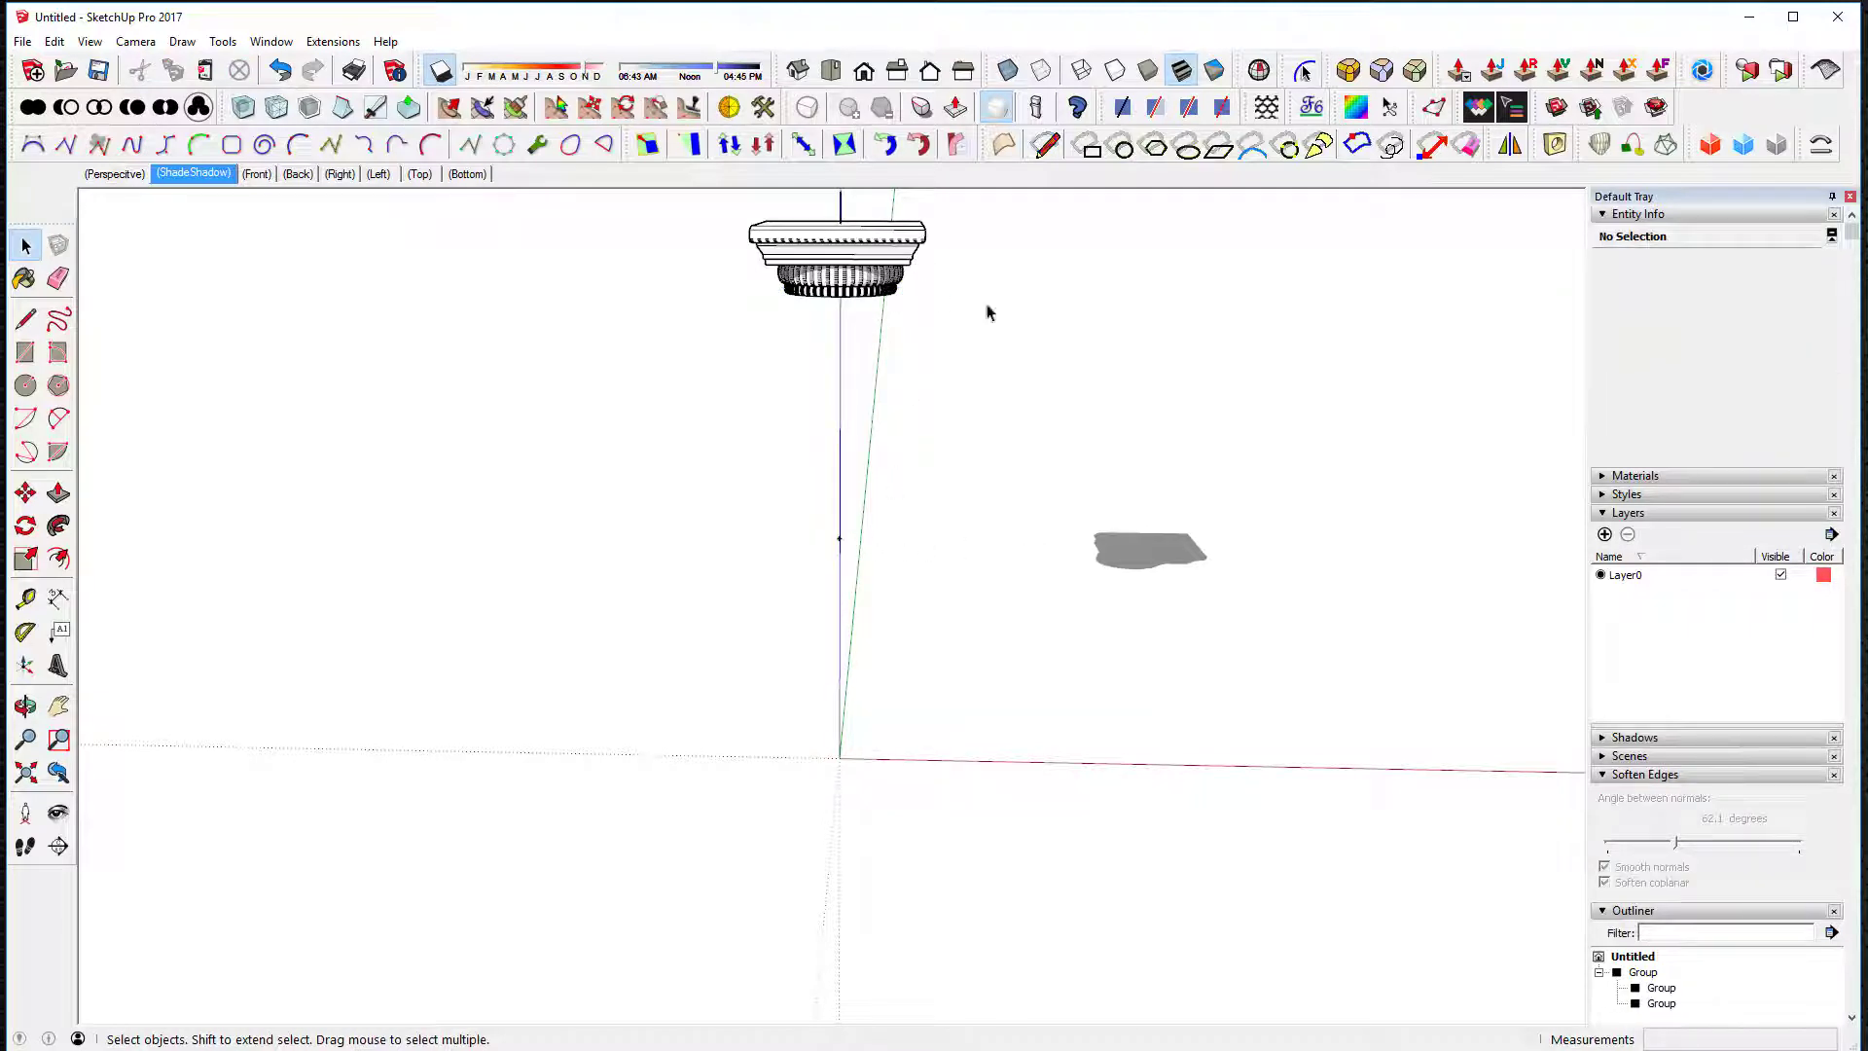
Step: Mirror the slab-and-capital group across a horizontal plane through the shaft's centre point, keeping the original
{"action": "left_click", "coordinate": [847, 284]}
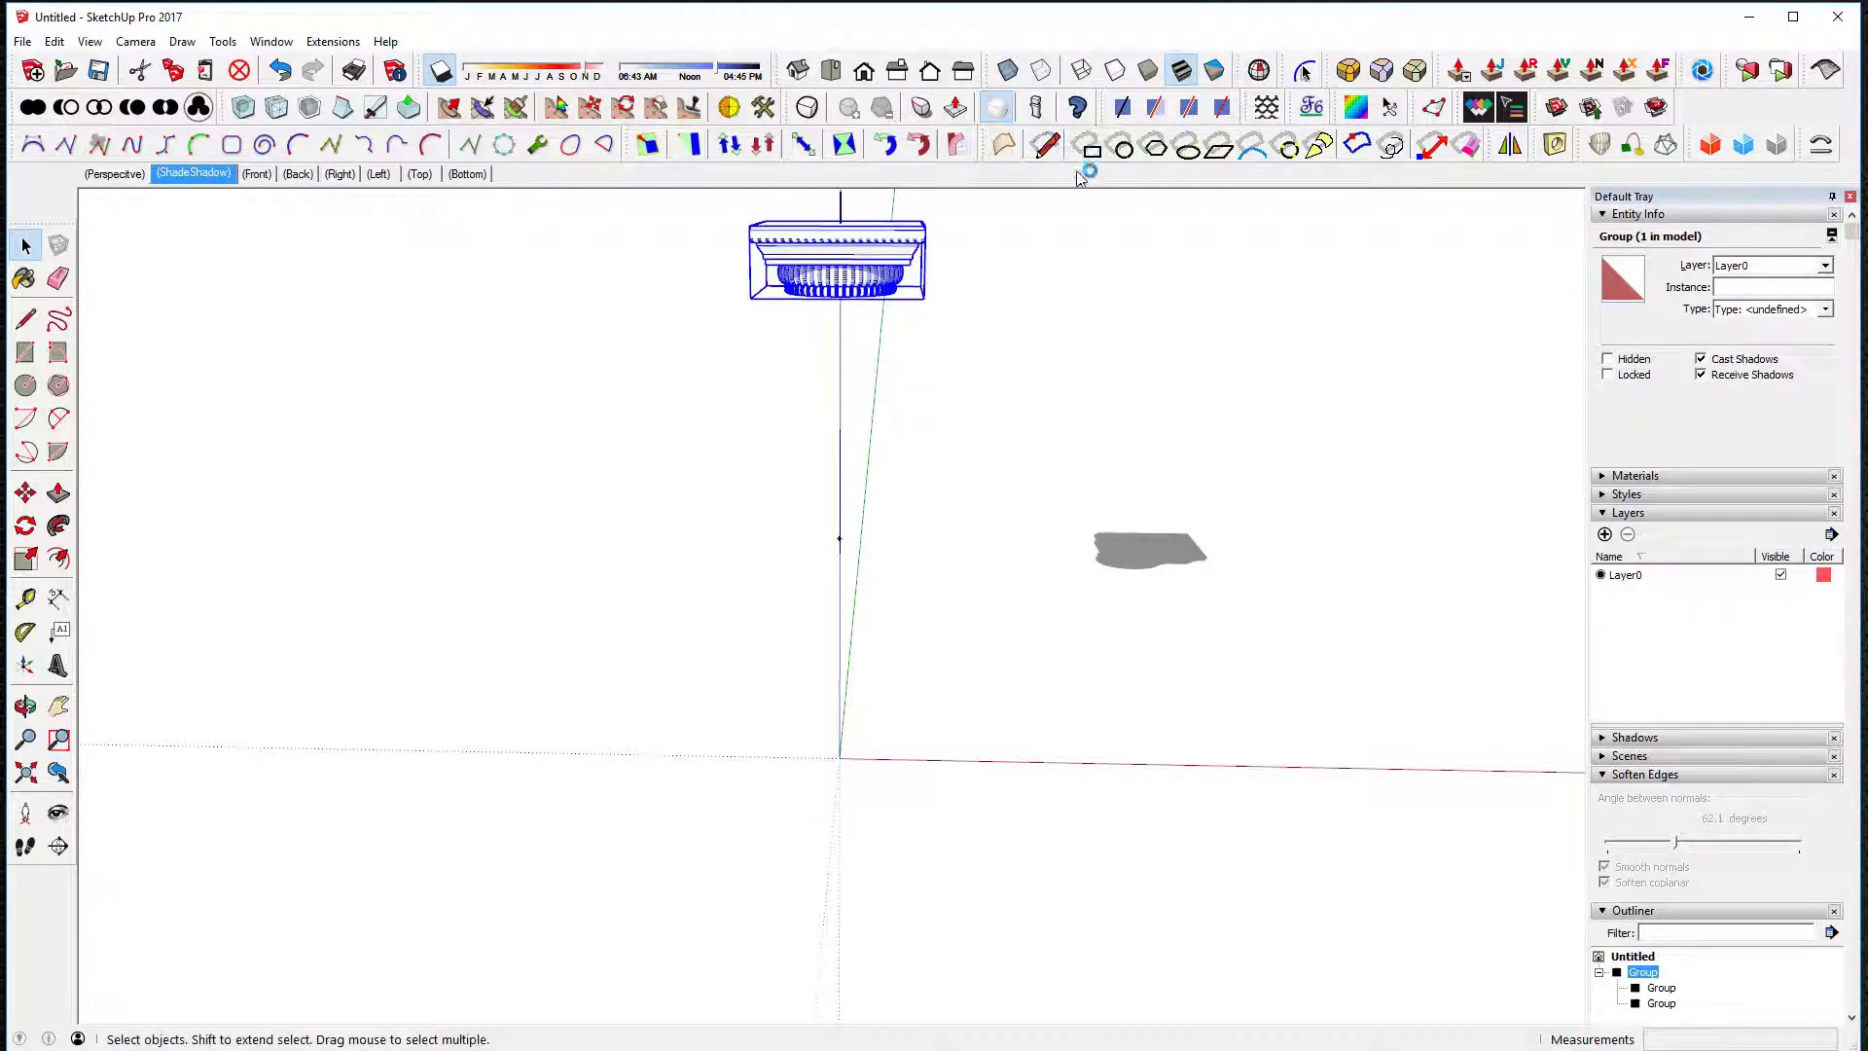
{"action": "left_click", "coordinate": [839, 540]}
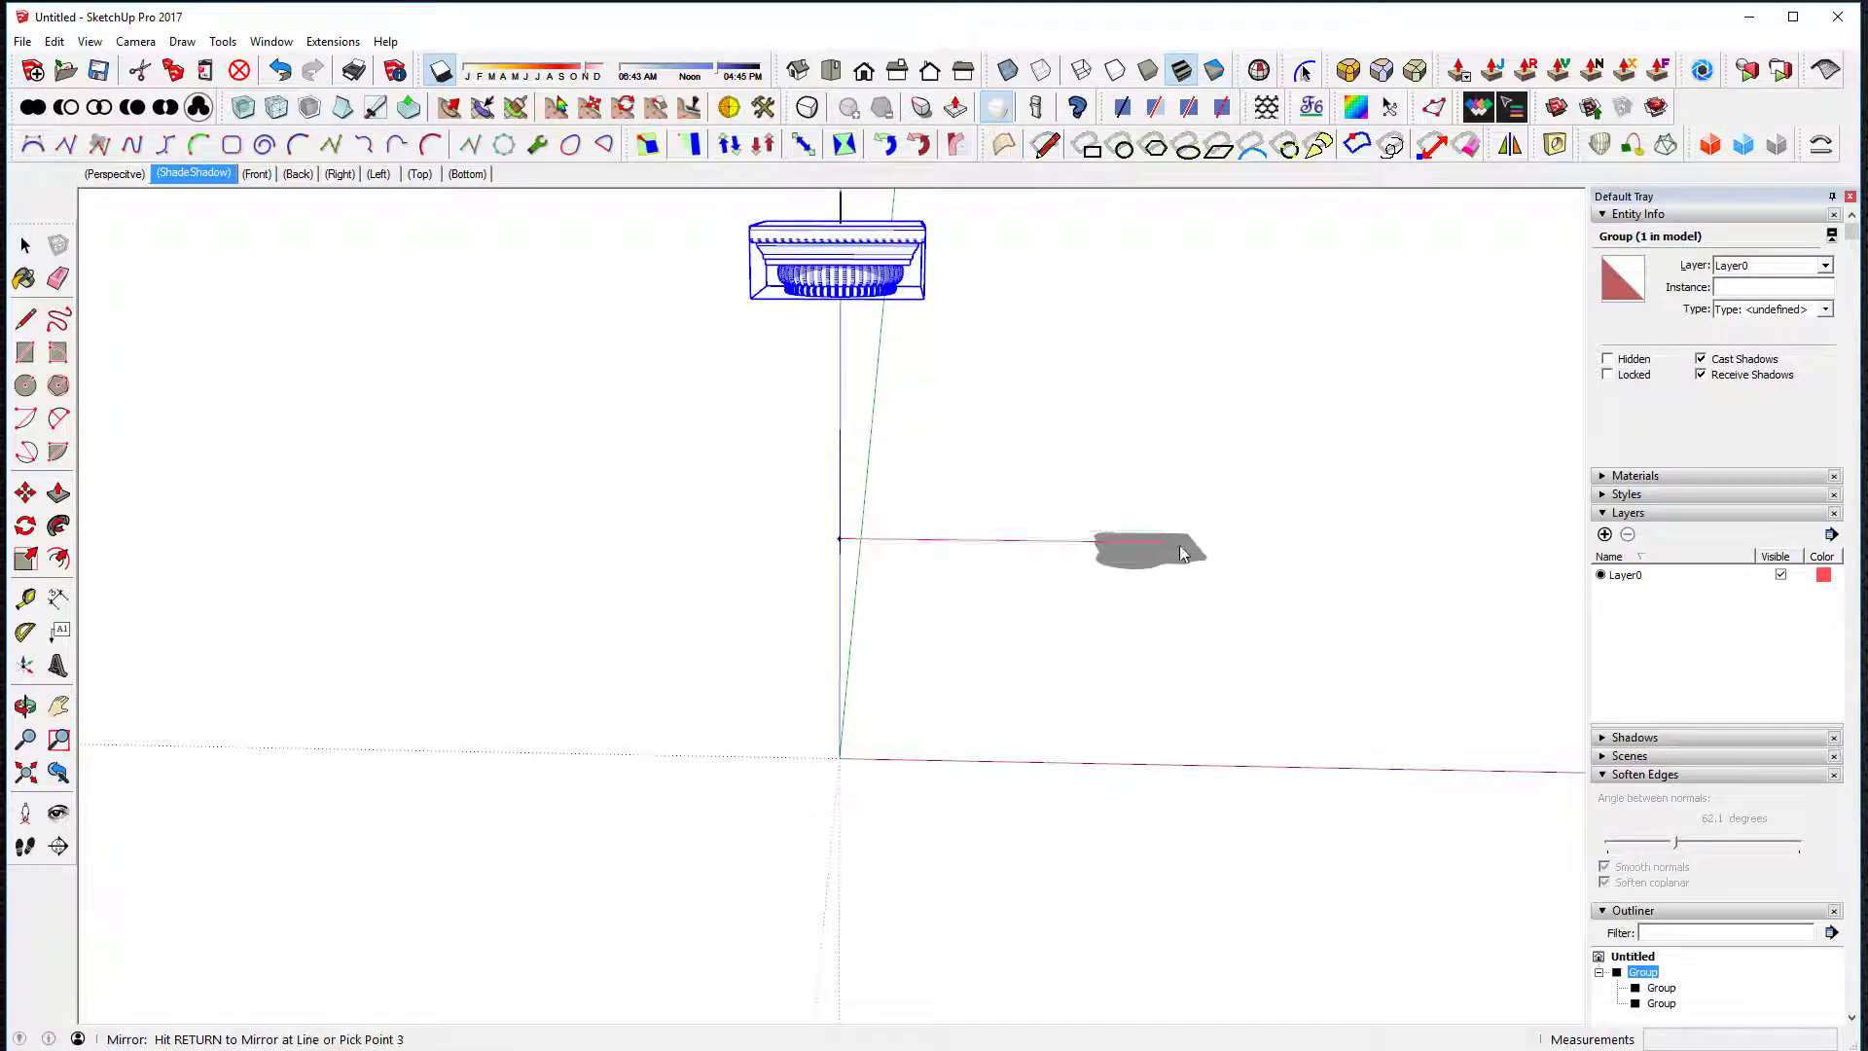
{"action": "middle_click_drag", "start_coordinate": [1246, 666], "coordinate": [1397, 814]}
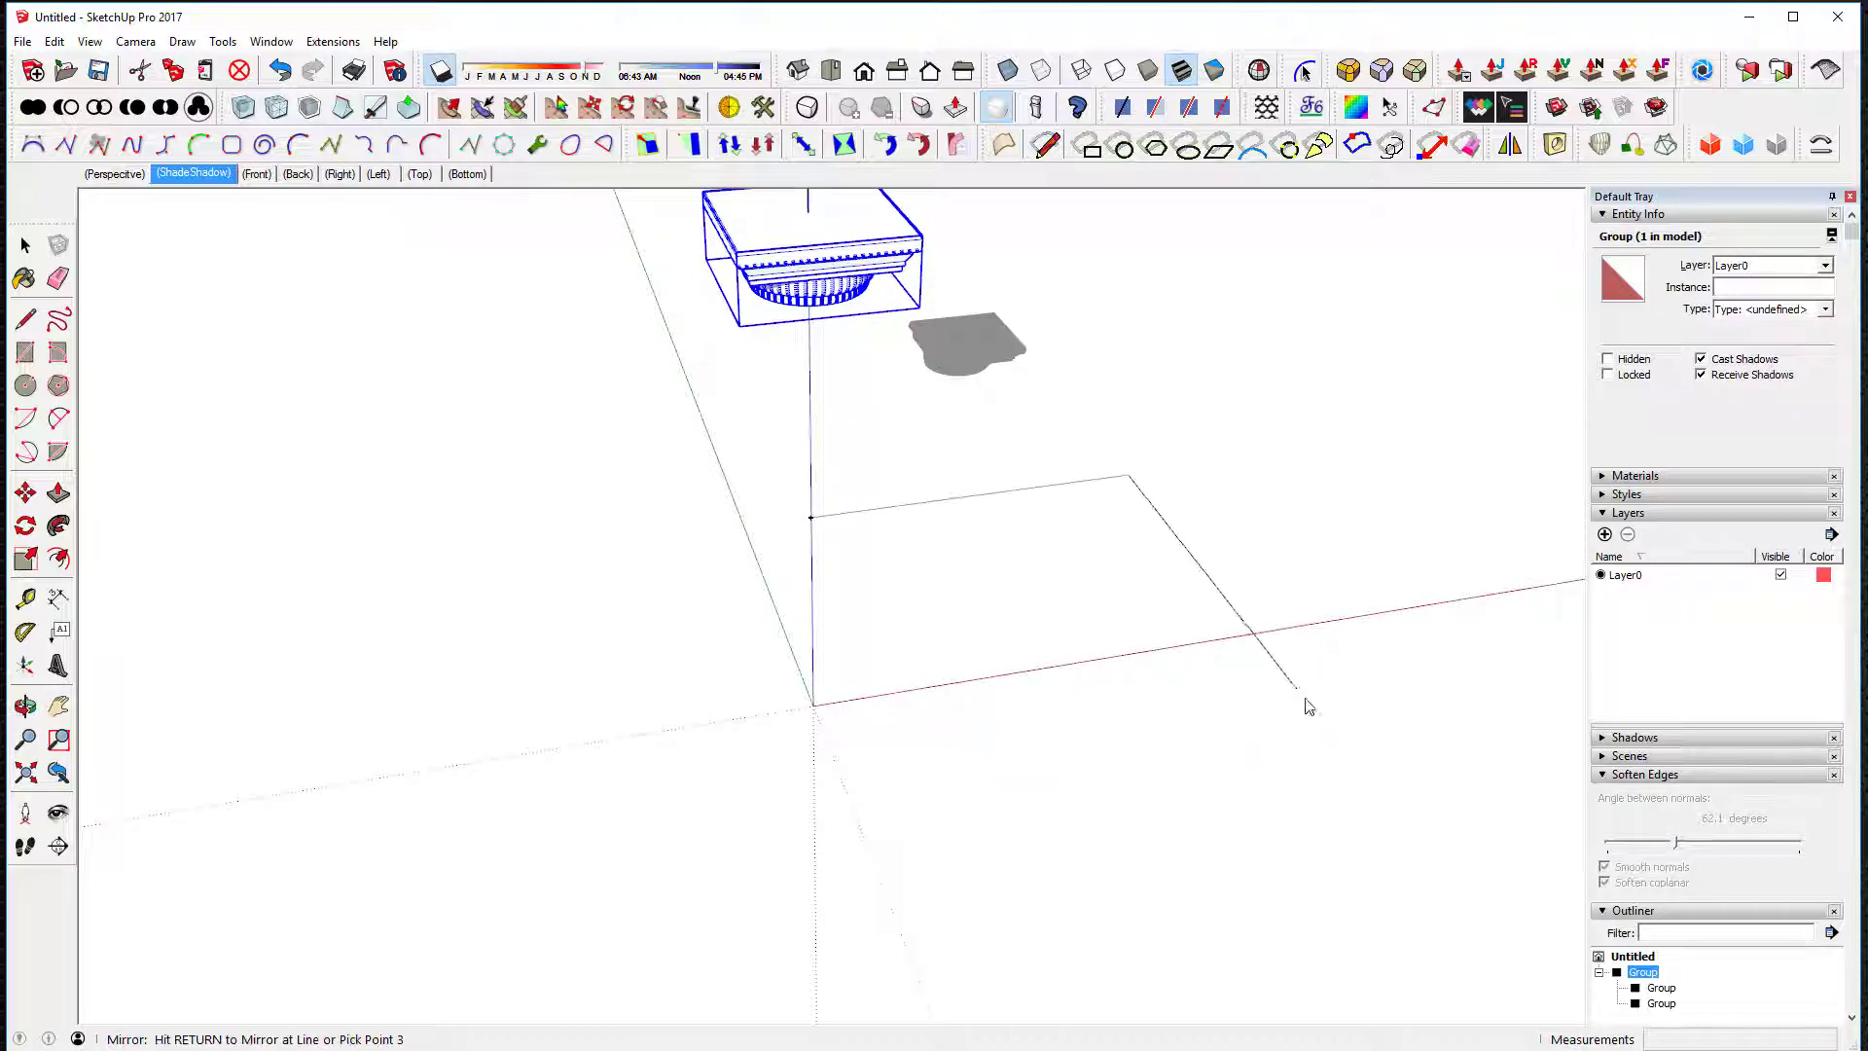
{"action": "key", "text": "Return"}
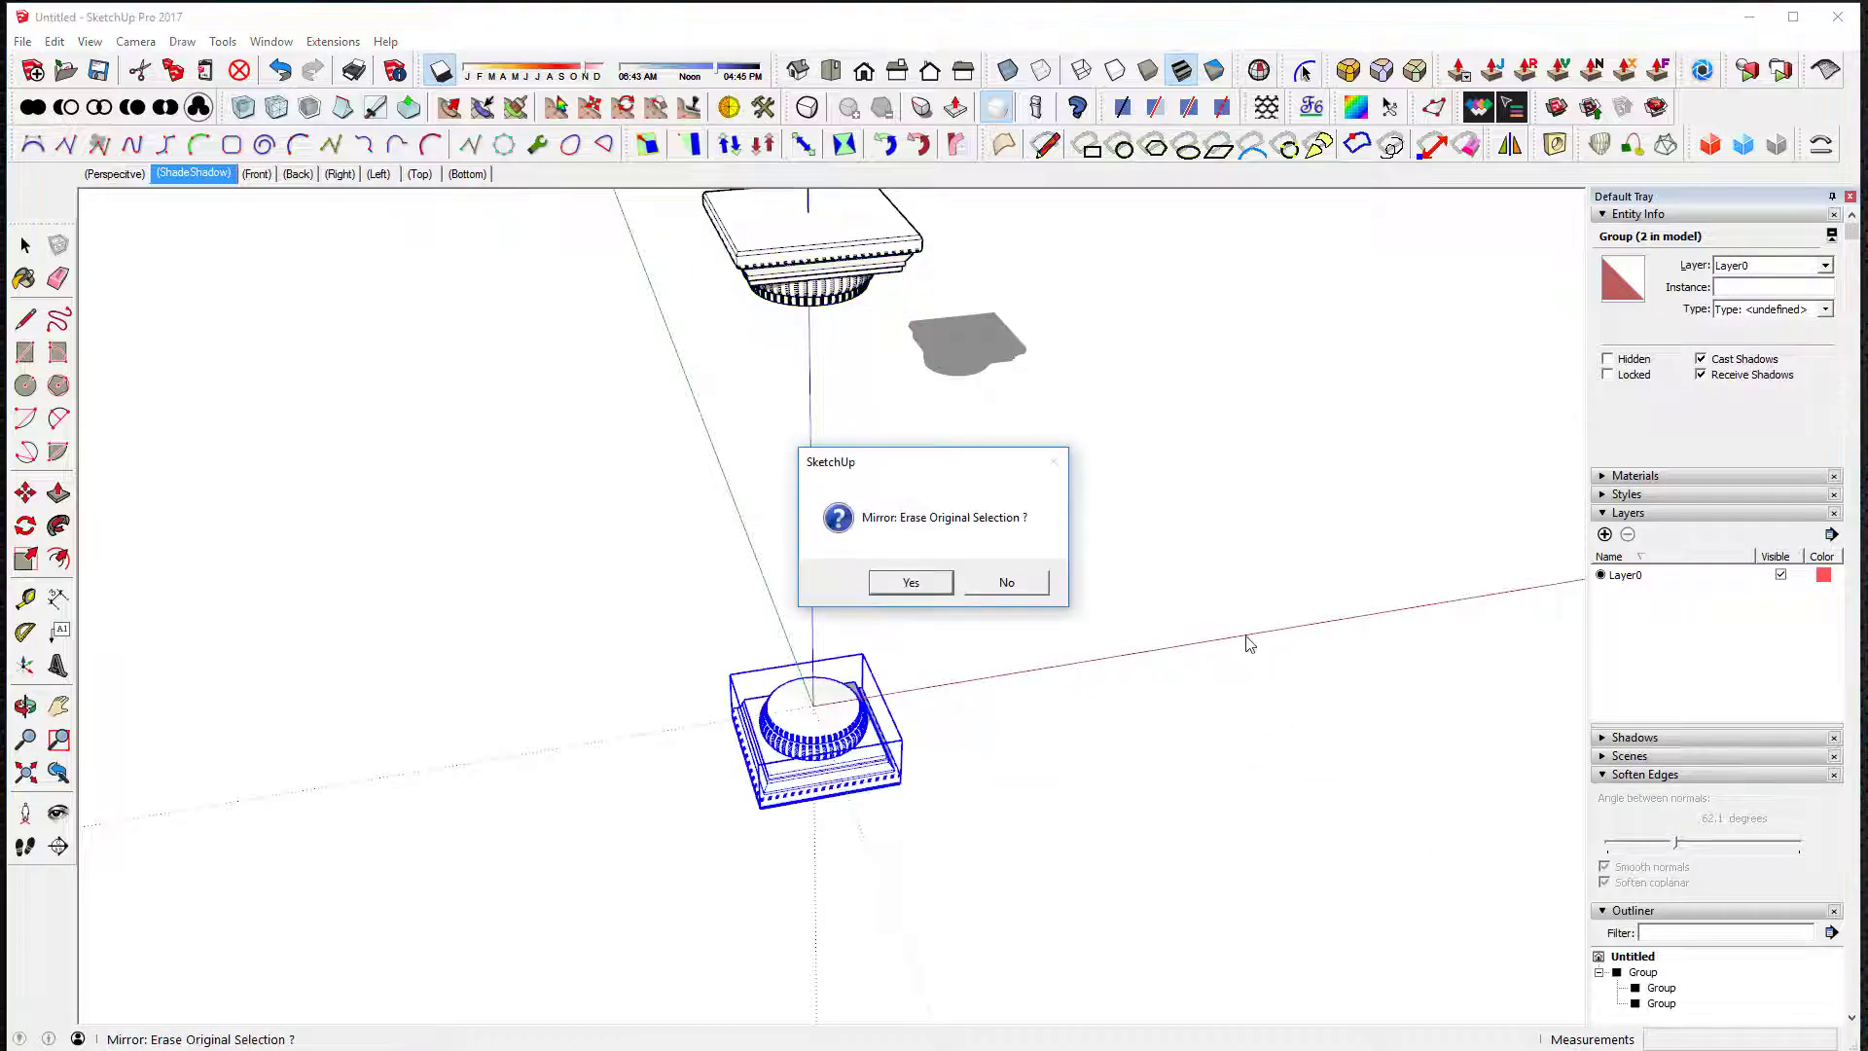
{"action": "left_click", "coordinate": [1006, 582]}
Step: Restore the removed twisted shaft between the capital and the mirrored base
{"action": "middle_click_drag", "start_coordinate": [1126, 626], "coordinate": [897, 477]}
{"action": "key", "text": "ctrl+z"}
{"action": "middle_click_drag", "start_coordinate": [1030, 525], "coordinate": [915, 793]}
Step: Scale the mirrored base up horizontally and uniformly about its centre to about 616 cm wide, using box scaling
{"action": "left_click", "coordinate": [903, 796]}
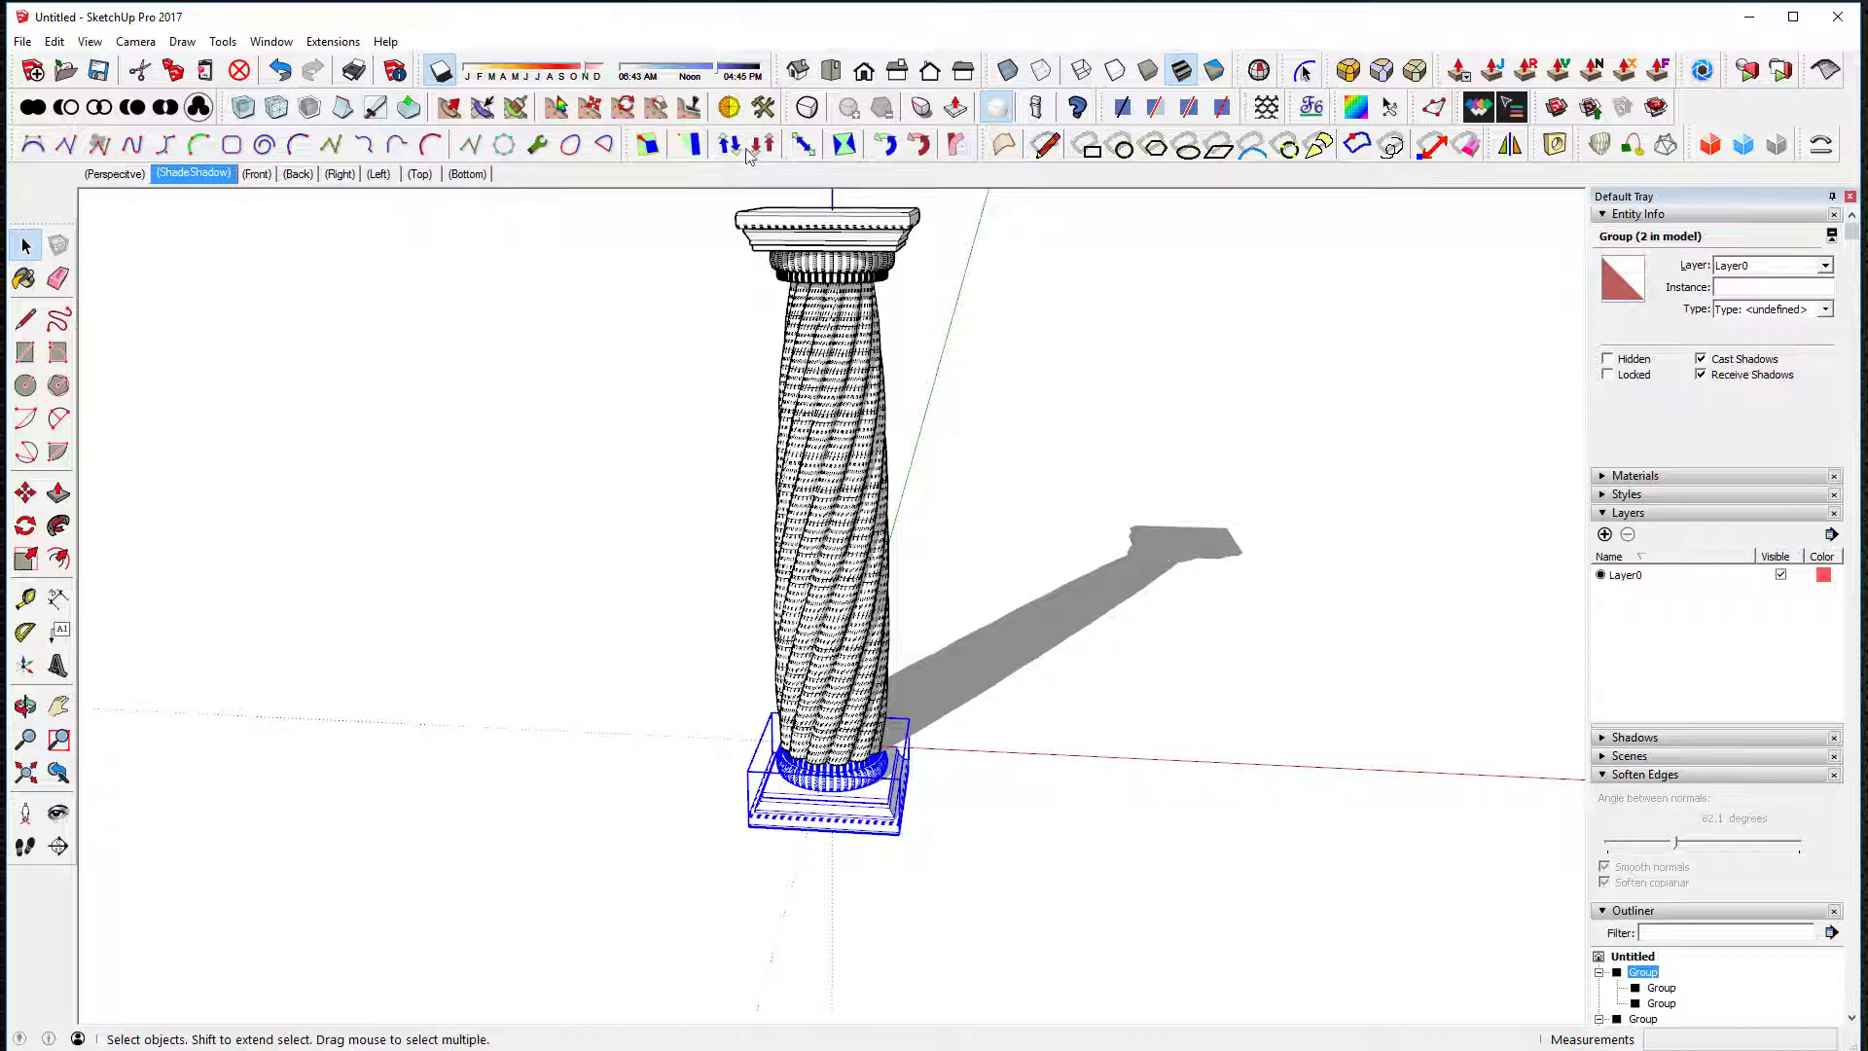
{"action": "left_click", "coordinate": [647, 144]}
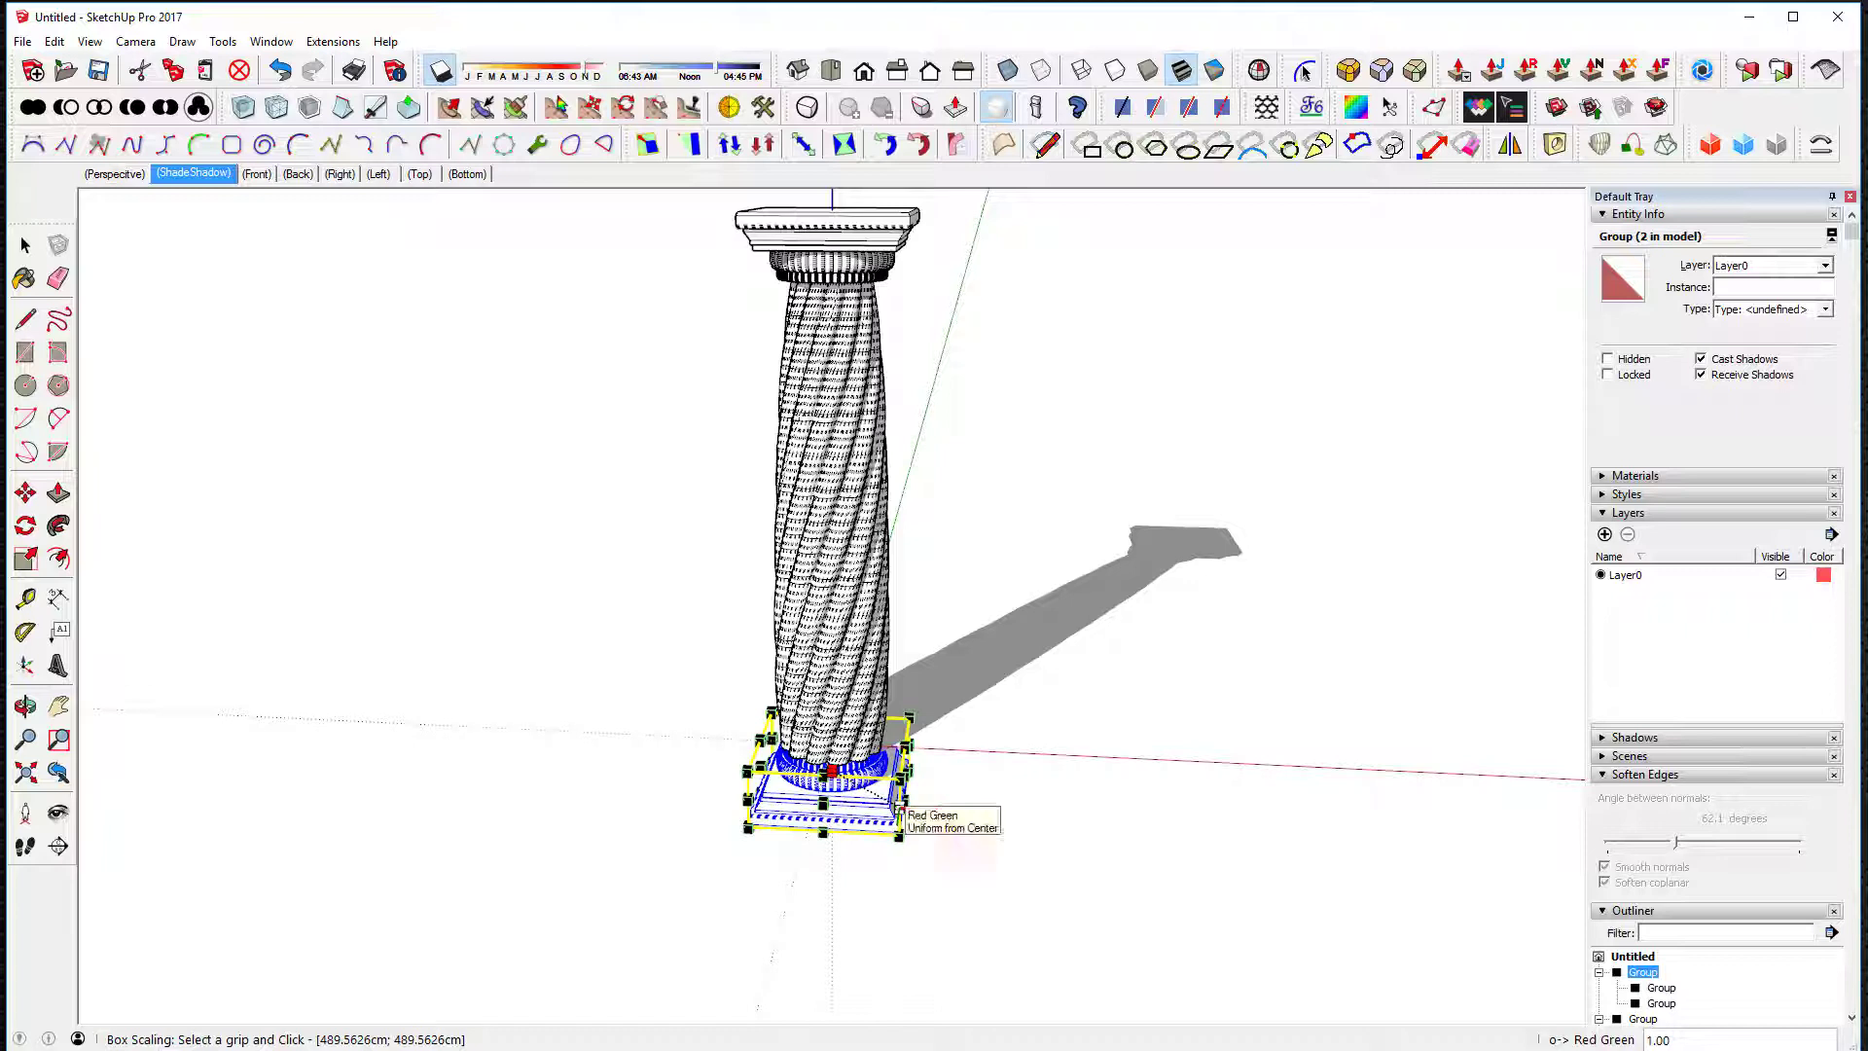
{"action": "left_click_drag", "start_coordinate": [898, 809], "coordinate": [922, 825]}
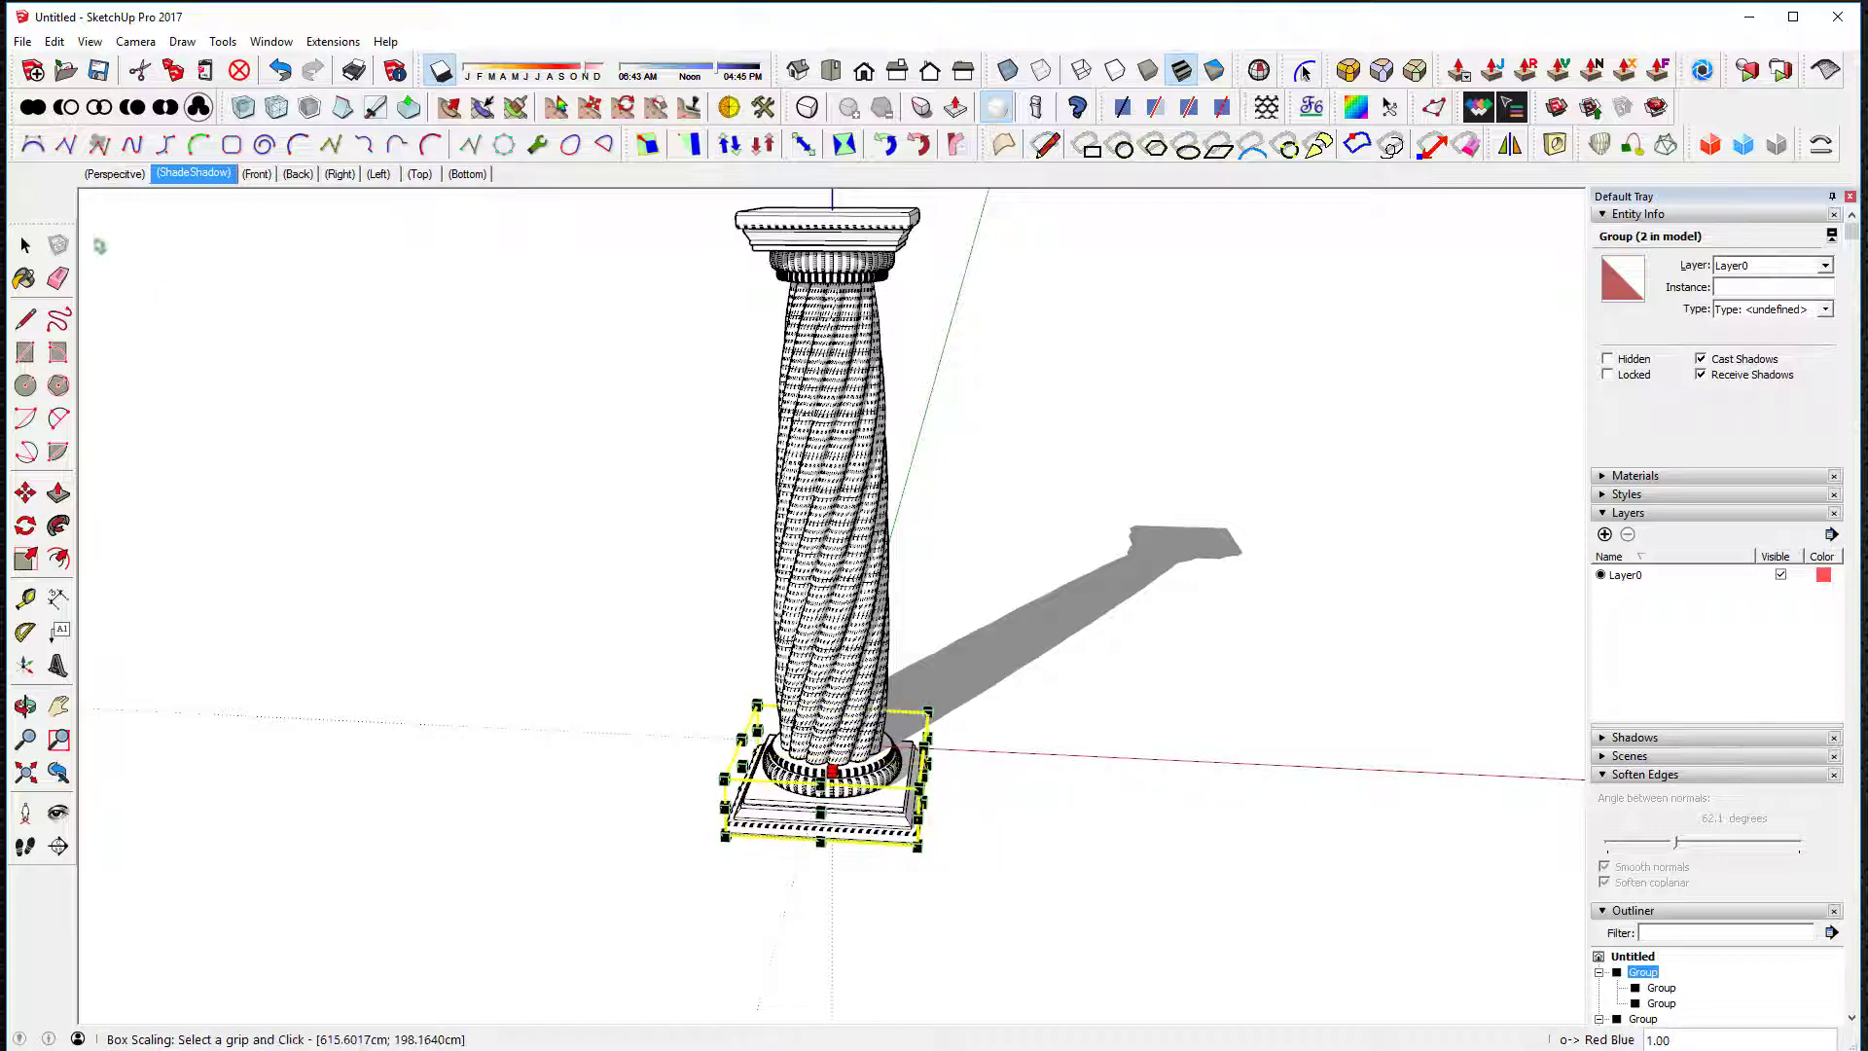
{"action": "left_click", "coordinate": [25, 245]}
{"action": "left_click", "coordinate": [309, 447]}
Step: Turn off hidden geometry and inspect the complete column as an ambient-occlusion render from several angles
{"action": "middle_click_drag", "start_coordinate": [730, 647], "coordinate": [938, 634]}
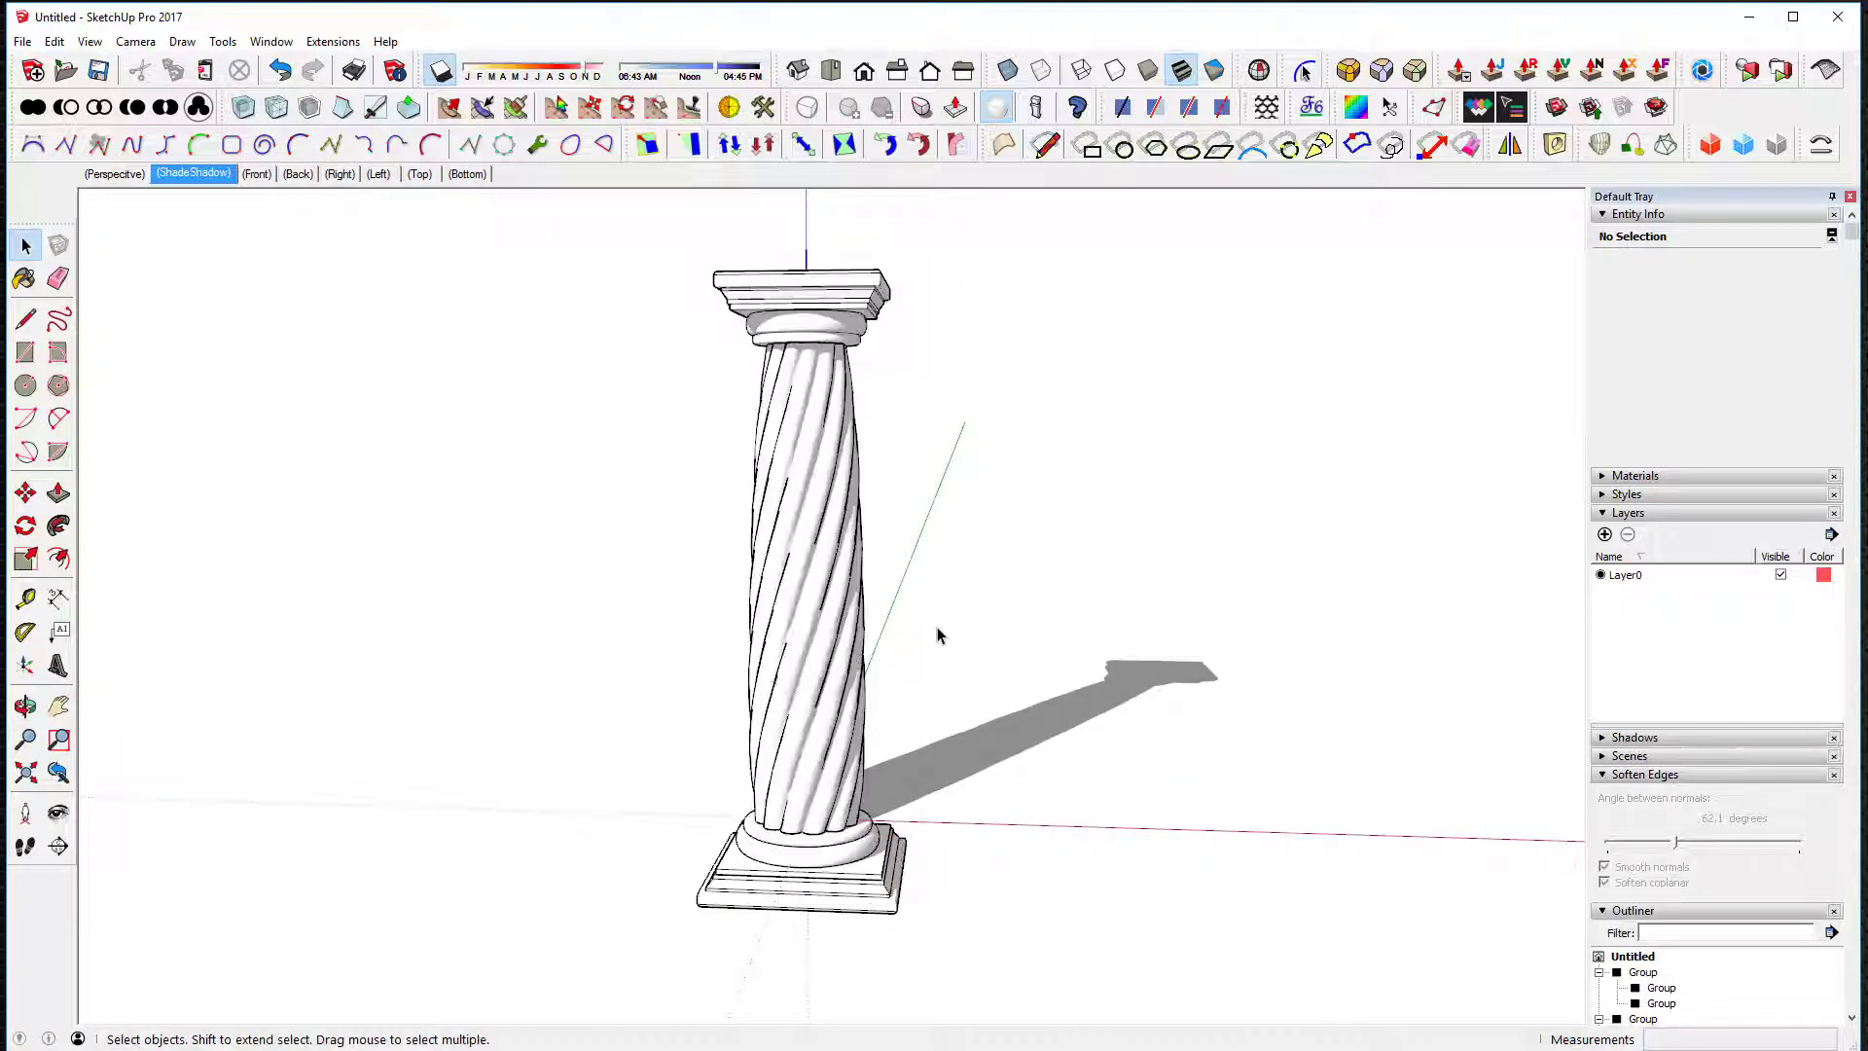
{"action": "middle_click_drag", "start_coordinate": [939, 635], "coordinate": [911, 609]}
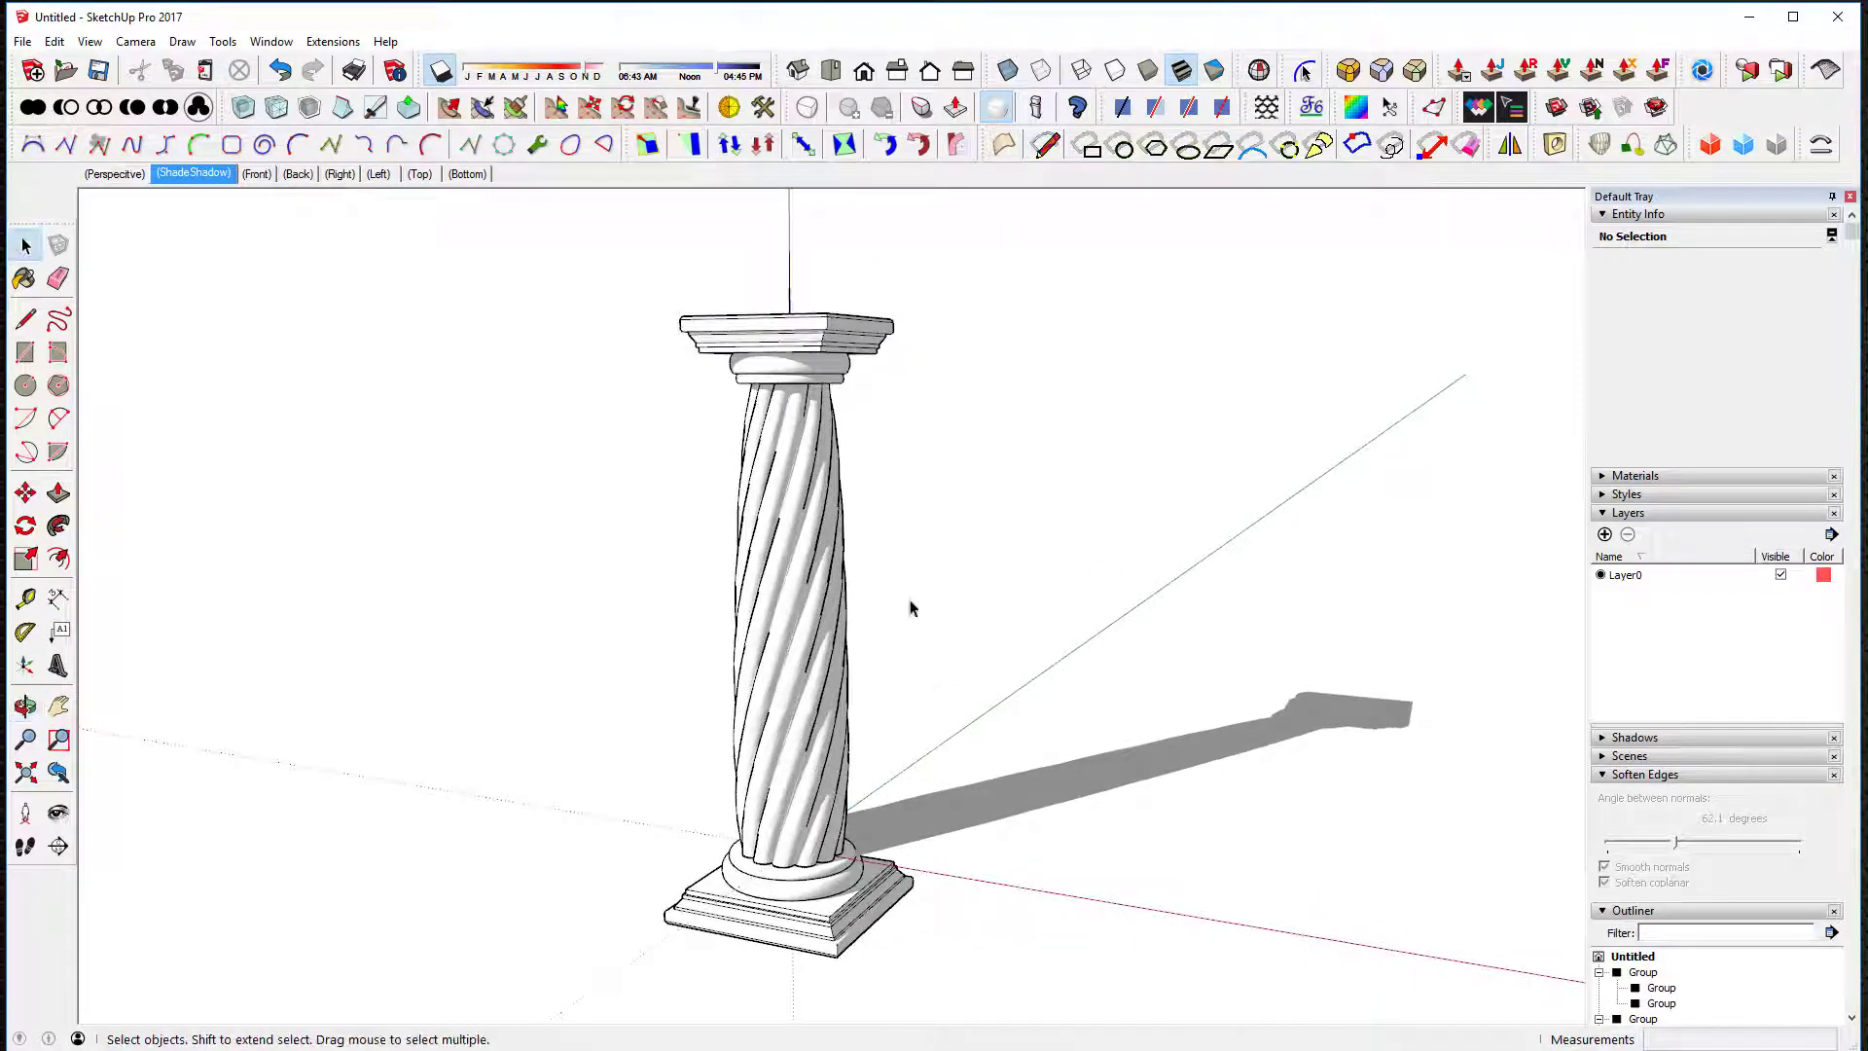
{"action": "left_click", "coordinate": [1631, 148]}
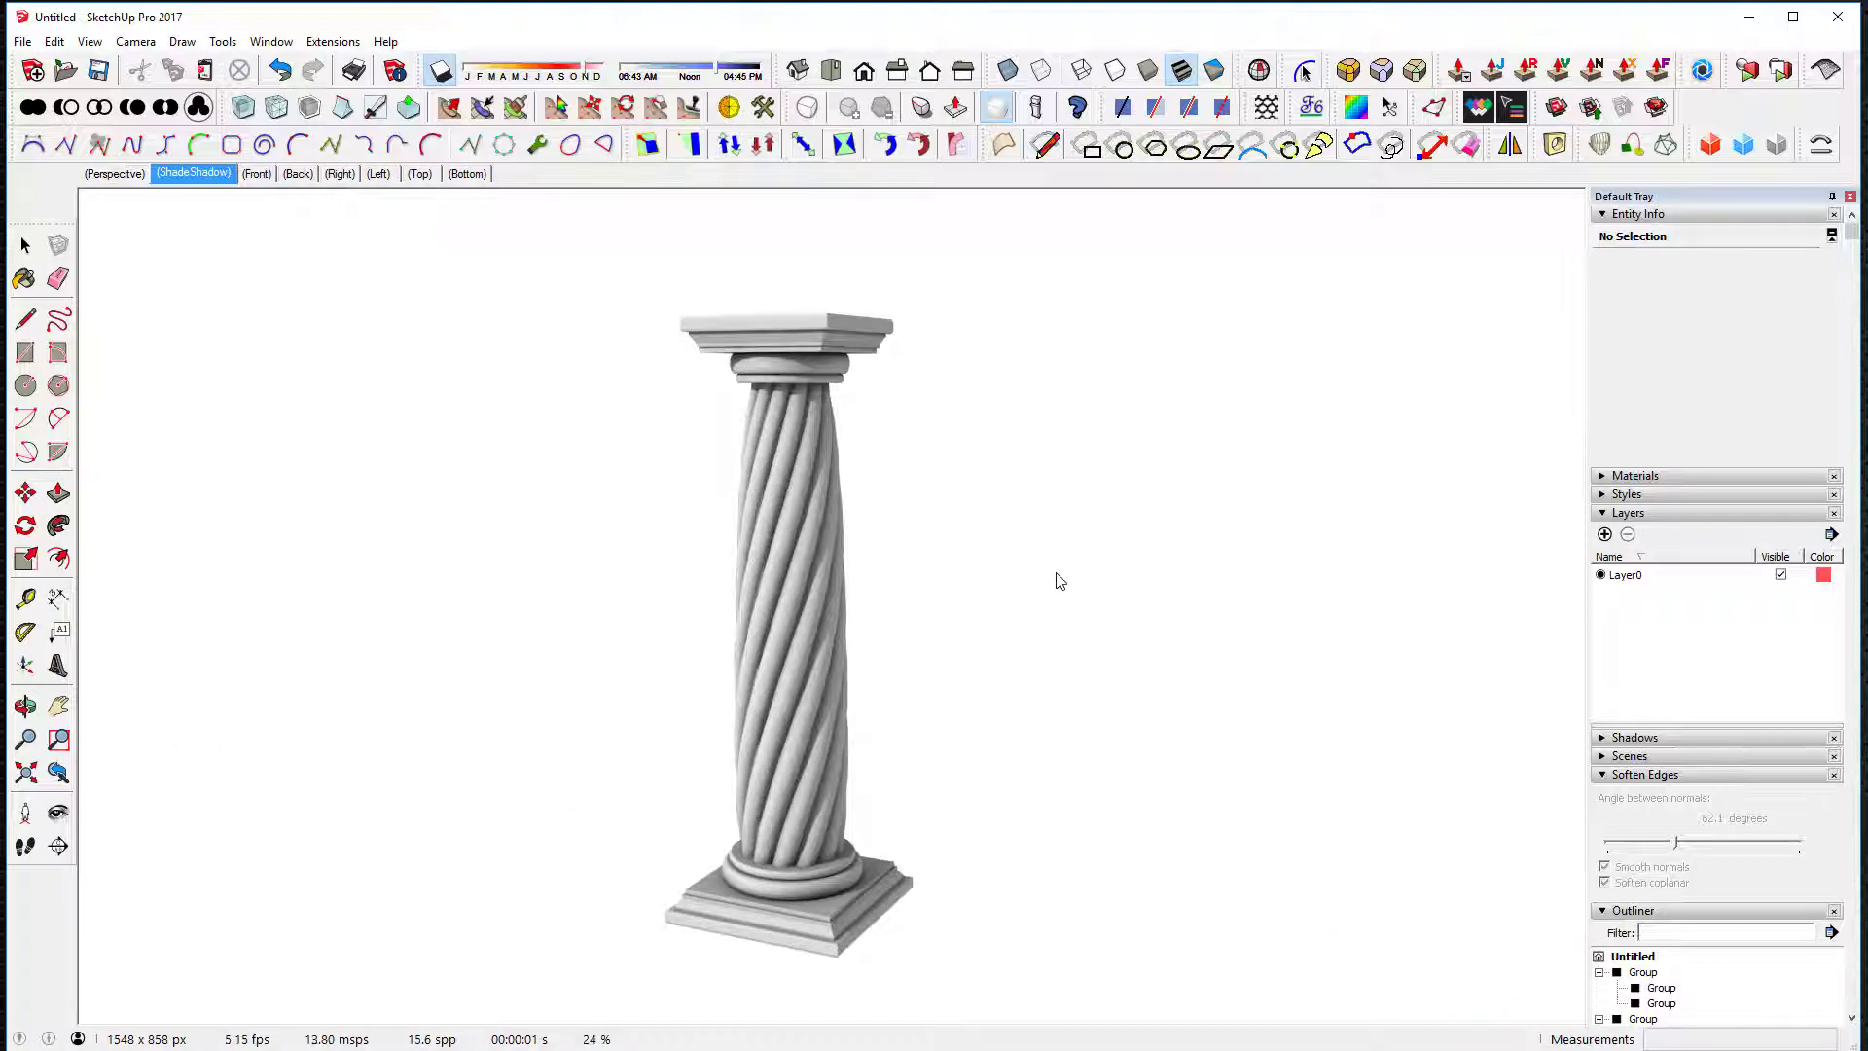
{"action": "mouse_move", "coordinate": [1060, 580]}
{"action": "middle_mouse_down"}
{"action": "mouse_move", "coordinate": [876, 603]}
{"action": "mouse_move", "coordinate": [894, 634]}
{"action": "mouse_move", "coordinate": [1343, 667]}
{"action": "mouse_move", "coordinate": [959, 646]}
{"action": "mouse_move", "coordinate": [971, 596]}
{"action": "mouse_move", "coordinate": [970, 688]}
{"action": "mouse_move", "coordinate": [984, 588]}
{"action": "mouse_move", "coordinate": [980, 667]}
{"action": "middle_mouse_up"}
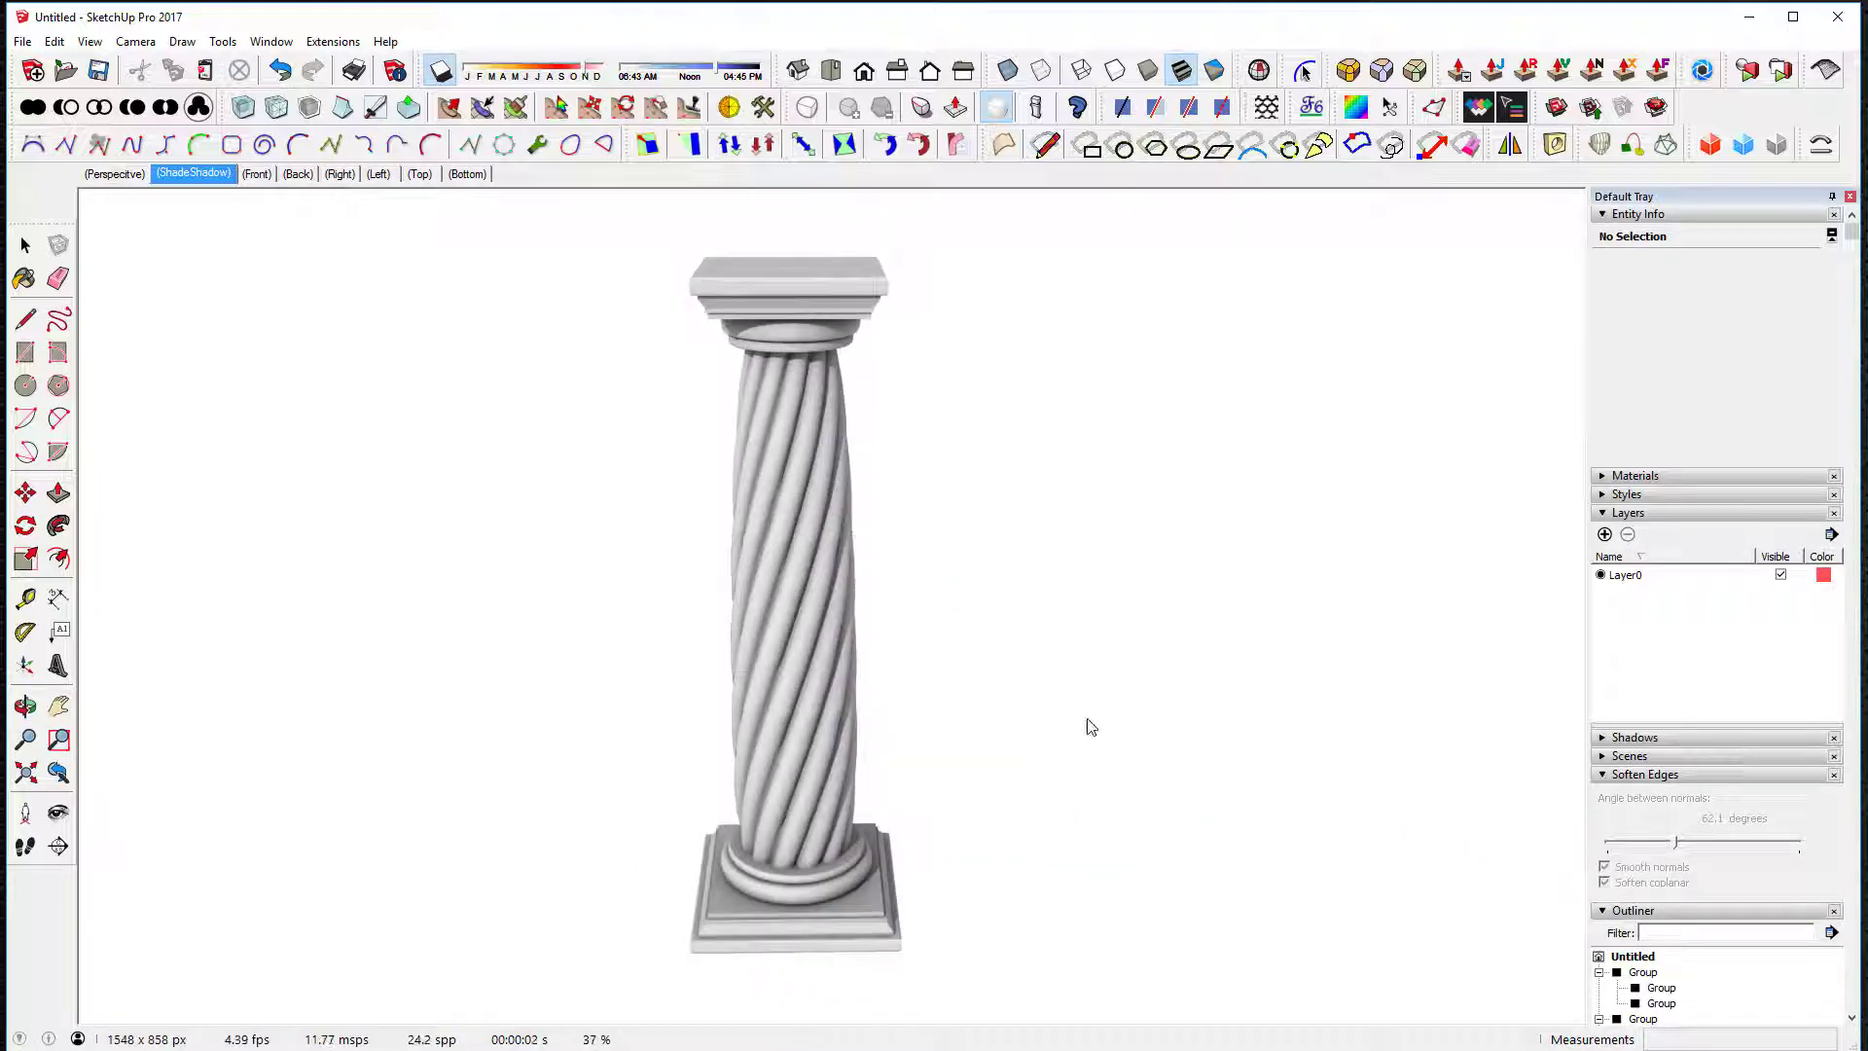
{"action": "mouse_move", "coordinate": [1091, 726]}
{"action": "middle_mouse_down"}
{"action": "mouse_move", "coordinate": [821, 646]}
{"action": "mouse_move", "coordinate": [1035, 697]}
{"action": "middle_mouse_up"}
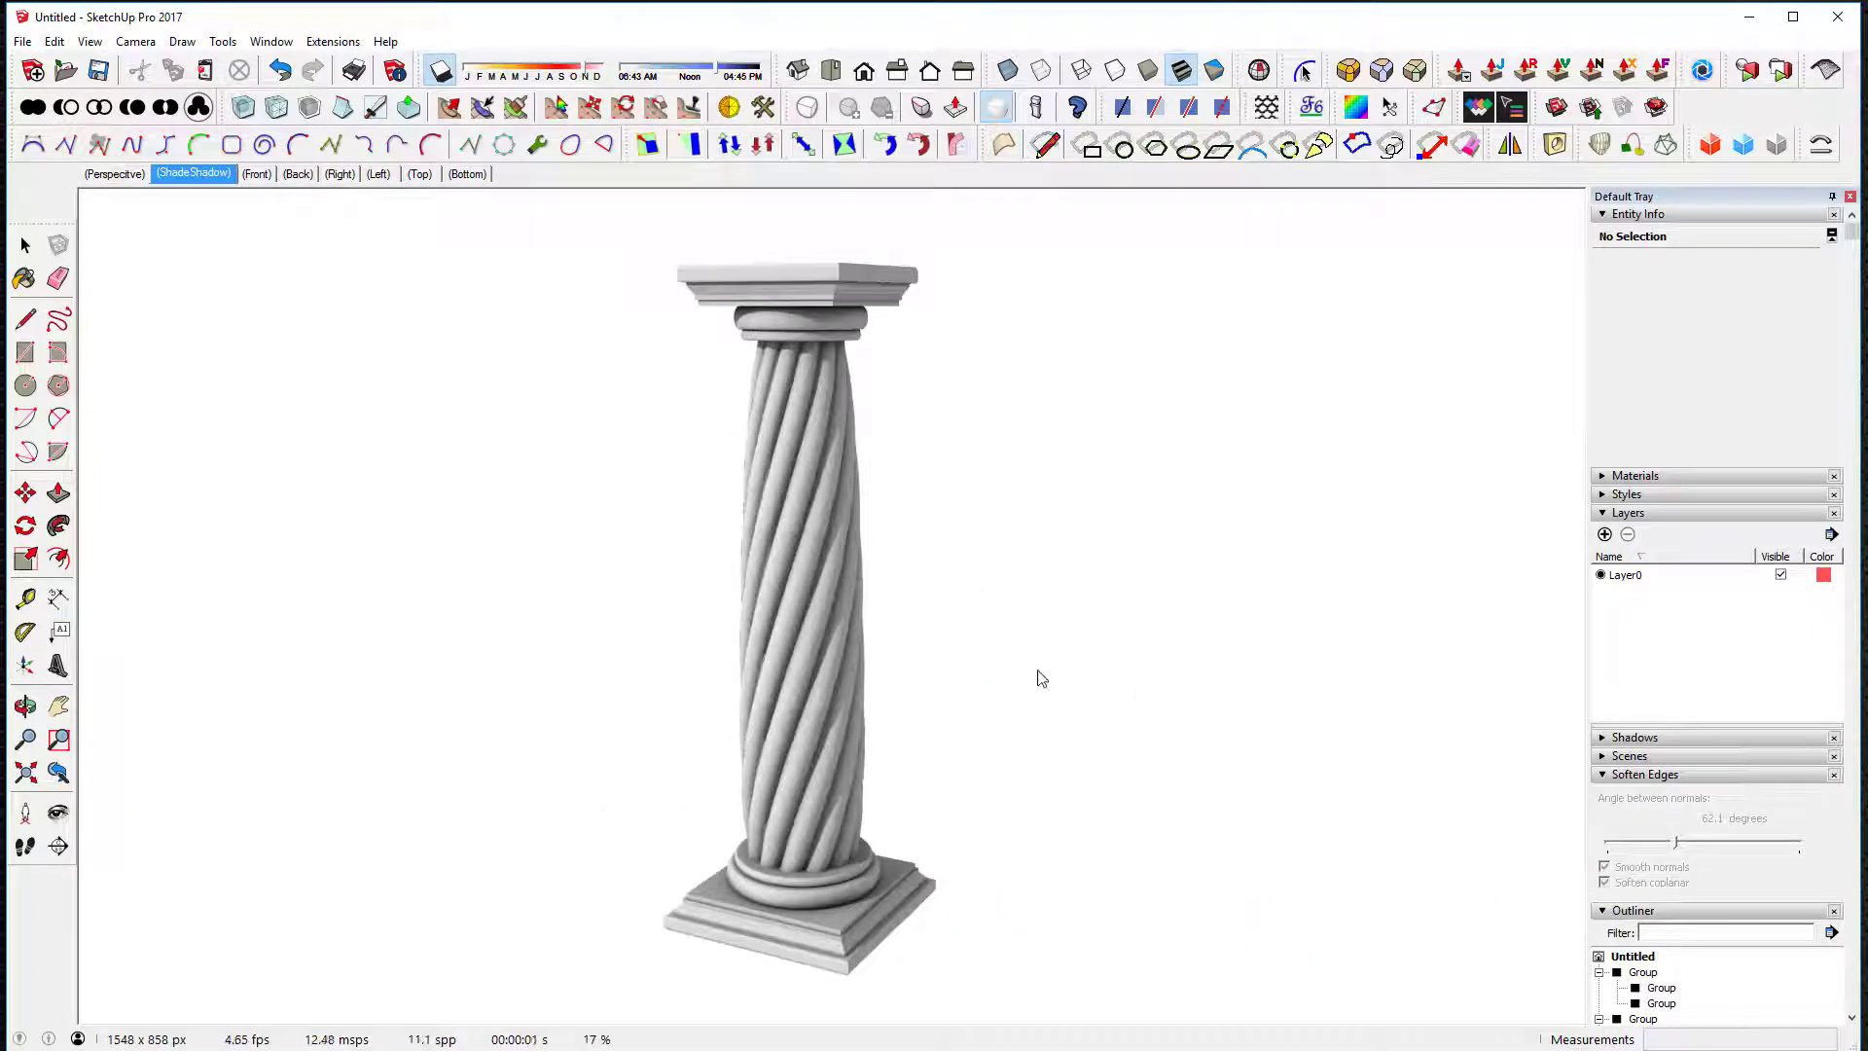